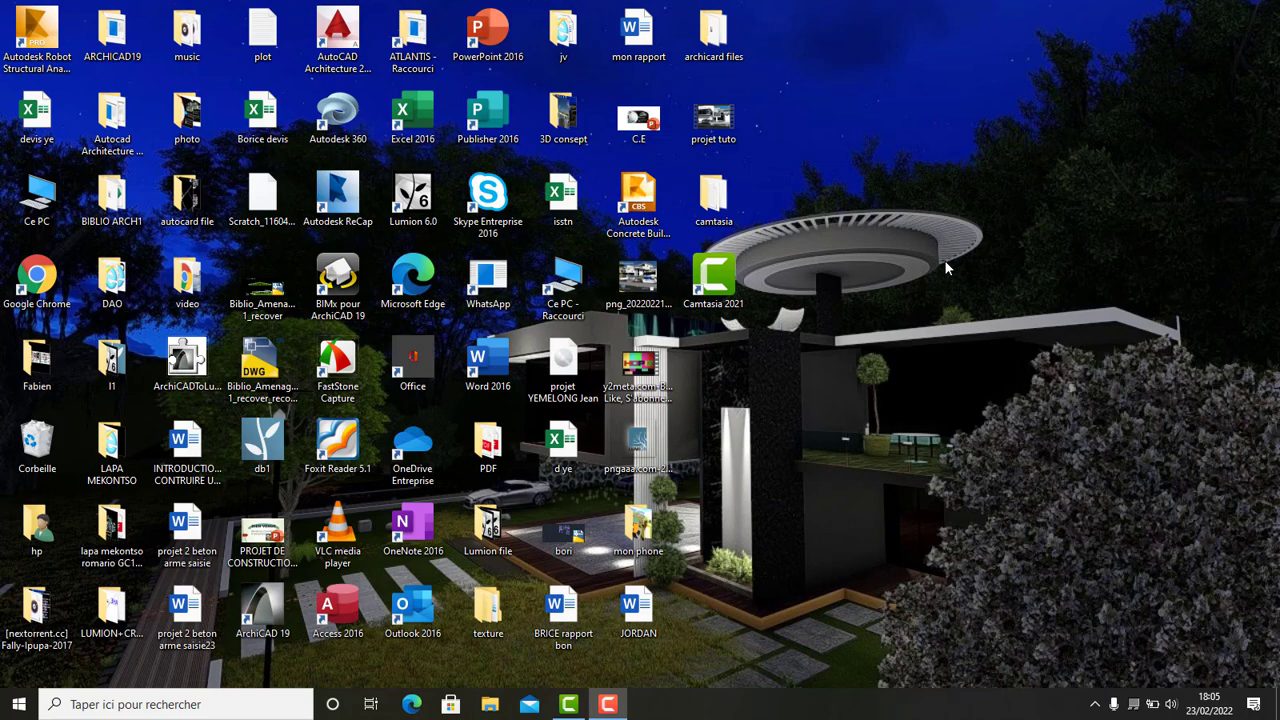
- Open a new drawing in AutoCAD Architecture 2015 and close the tool palette
left_click(363, 48)
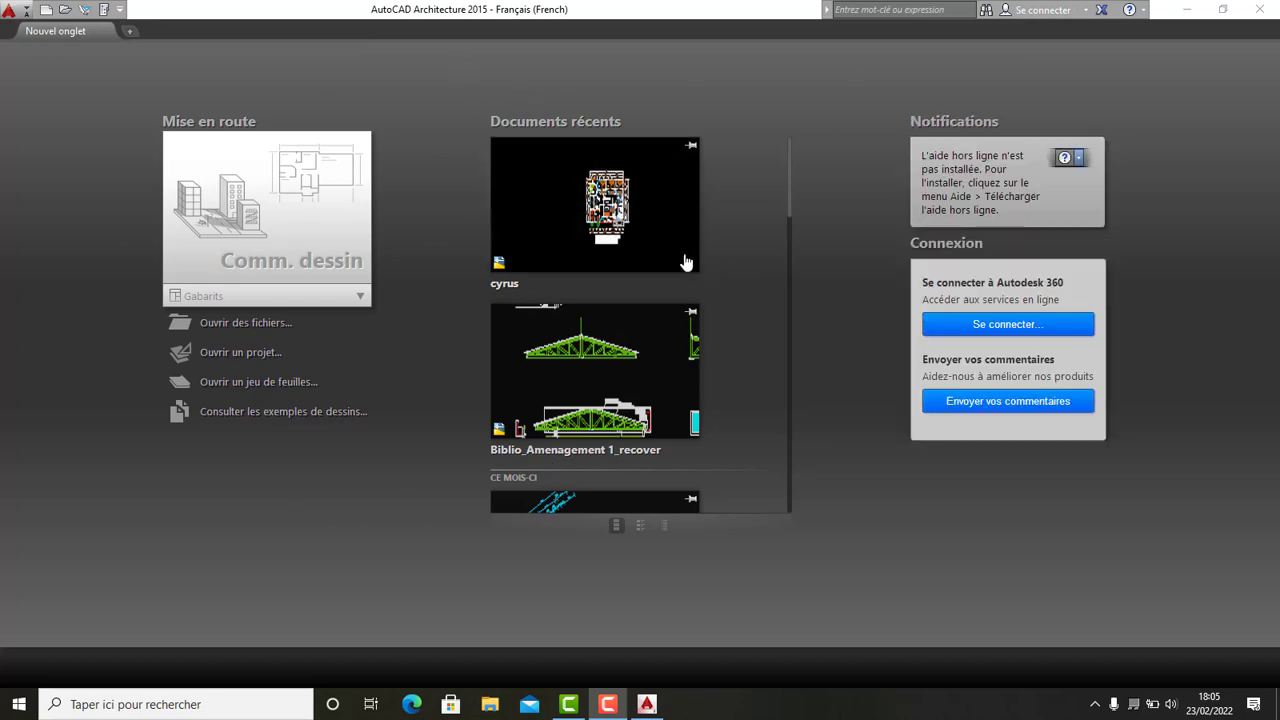
scroll(686, 262, "down", 2)
scroll(646, 222, "up", 2)
scroll(640, 230, "down", 3)
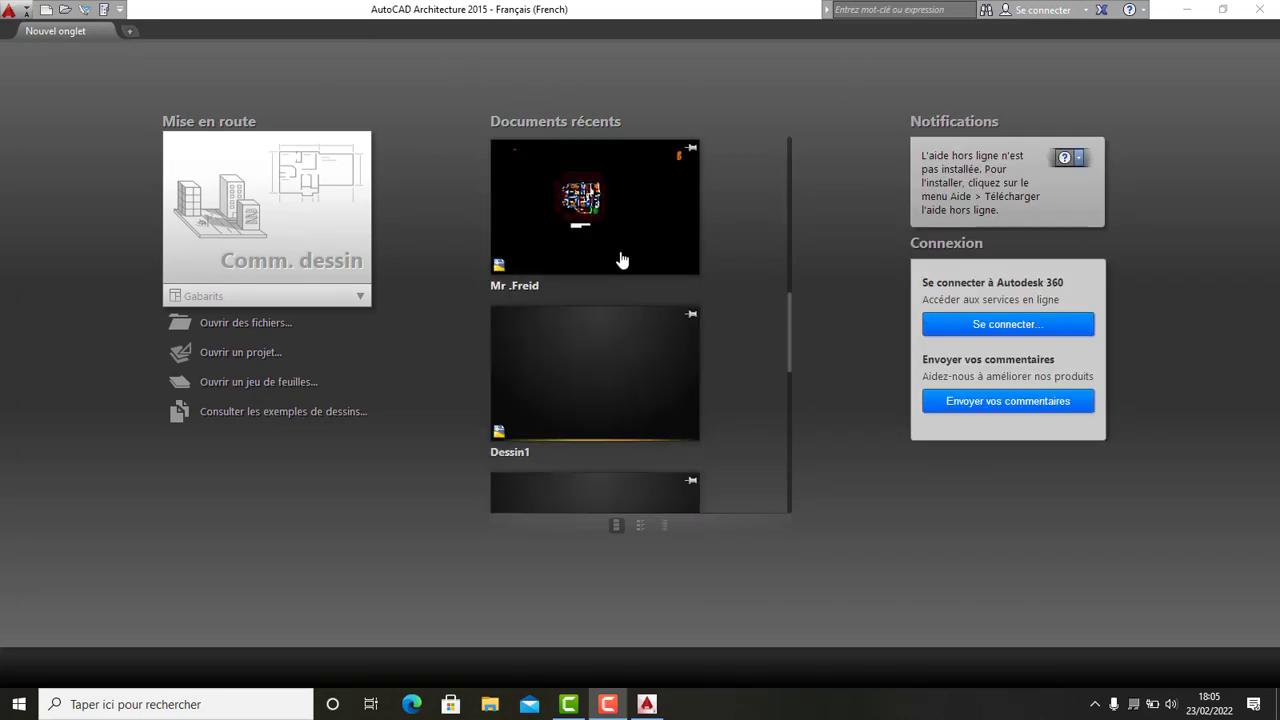
scroll(625, 250, "up", 2)
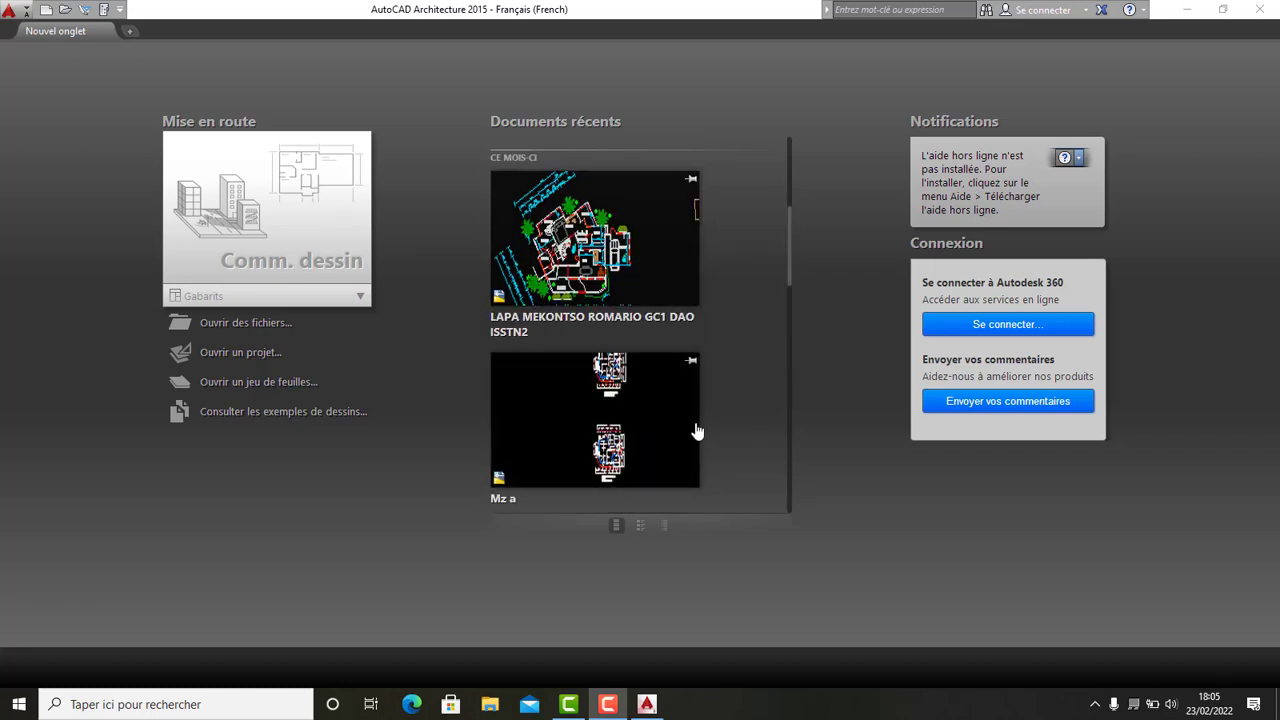
scroll(617, 338, "down", 2)
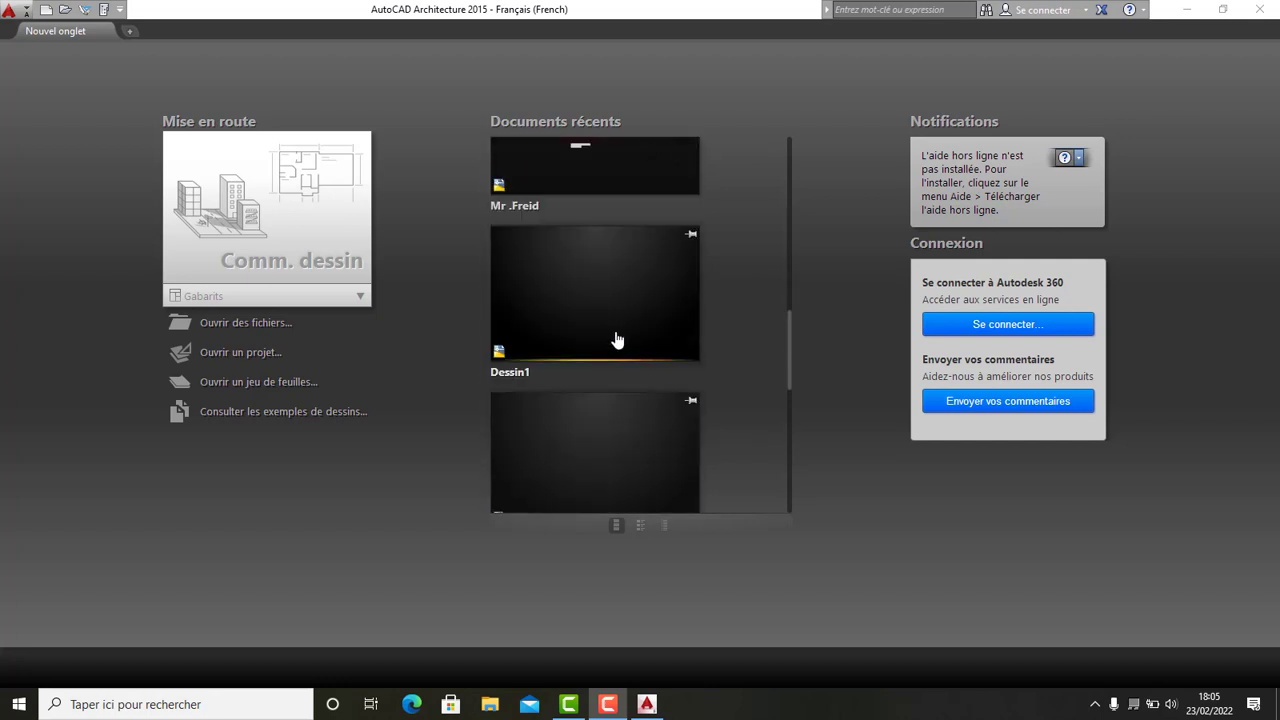
scroll(617, 338, "down", 3)
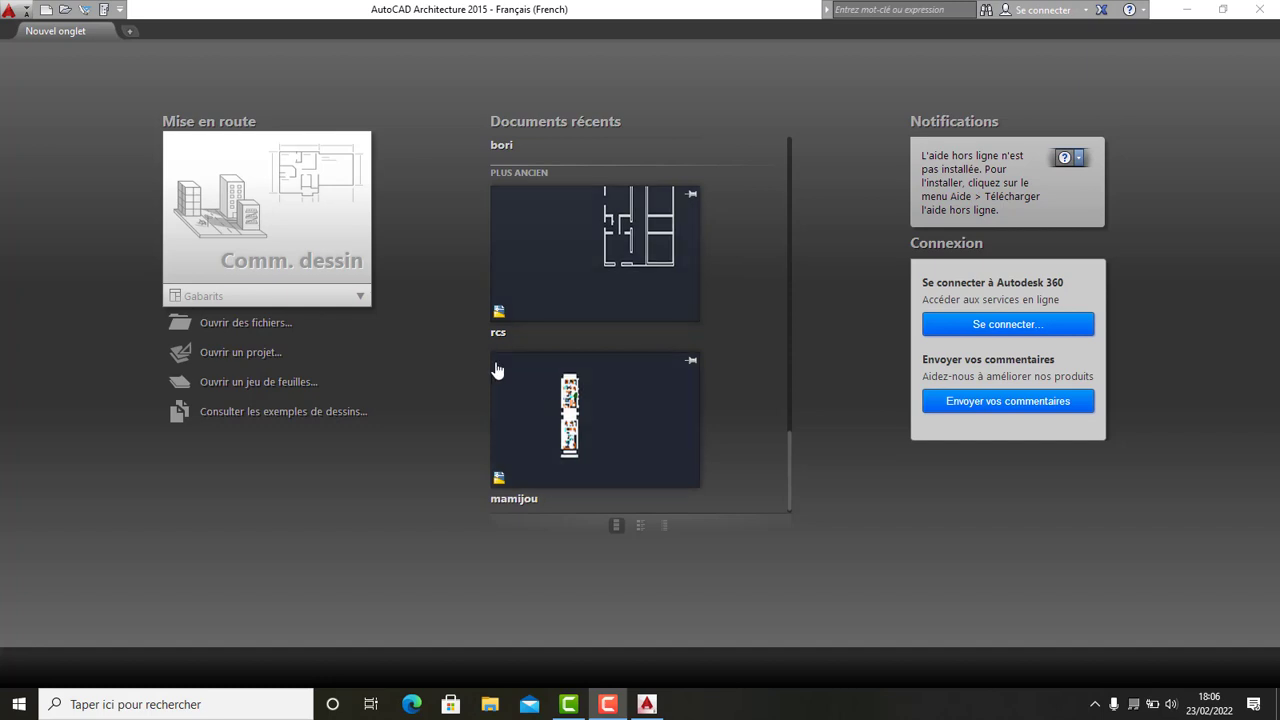
left_click(328, 203)
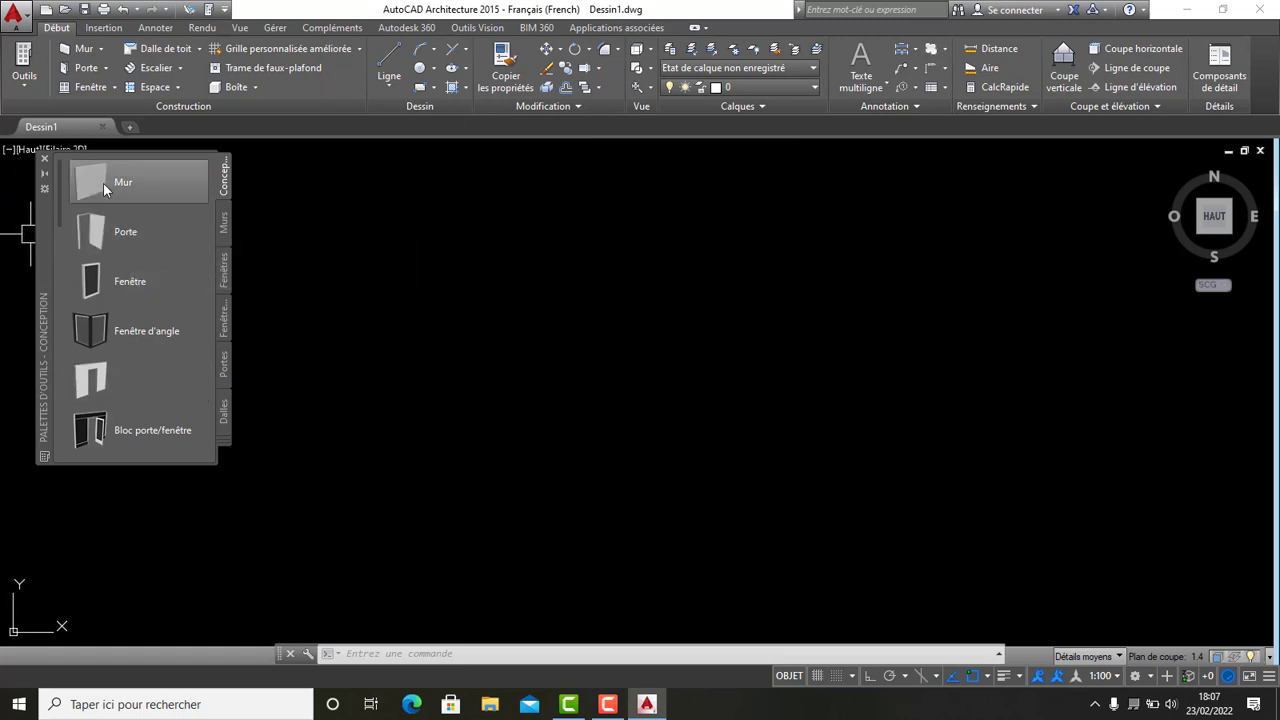
left_click(44, 158)
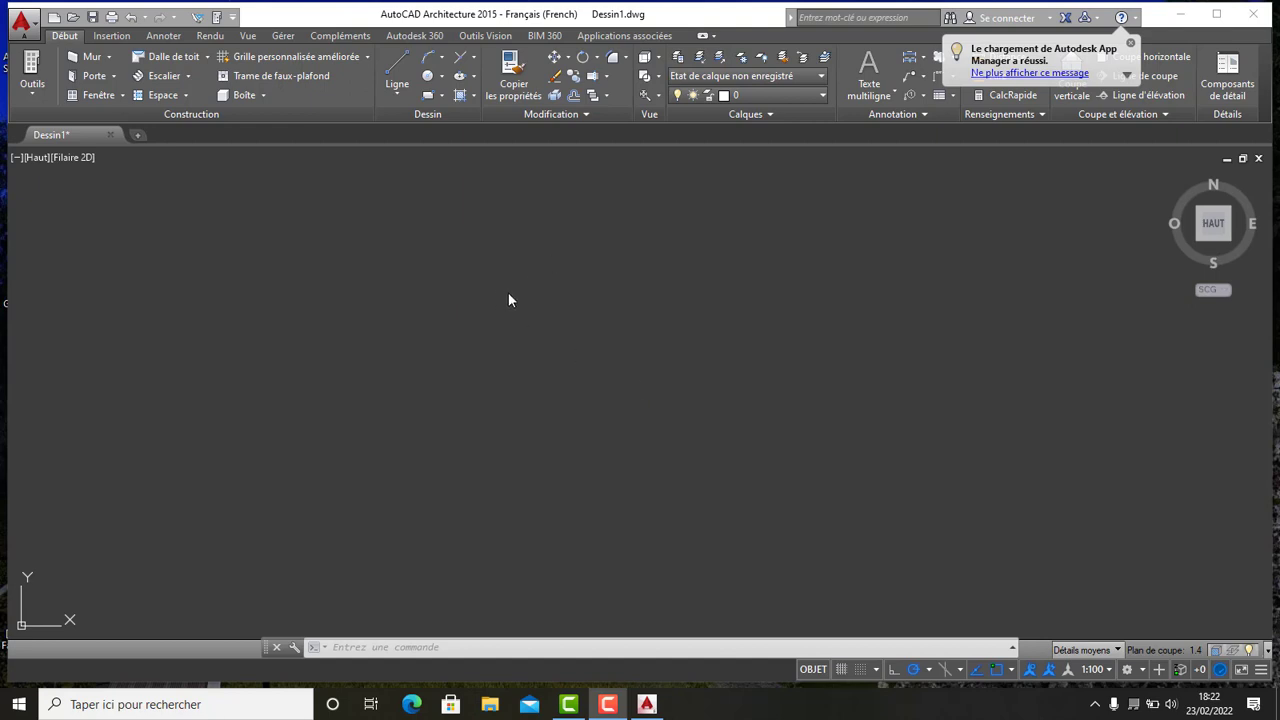
- Set the drawing window background colour for 2D model space to Noir in the display options
left_click(36, 24)
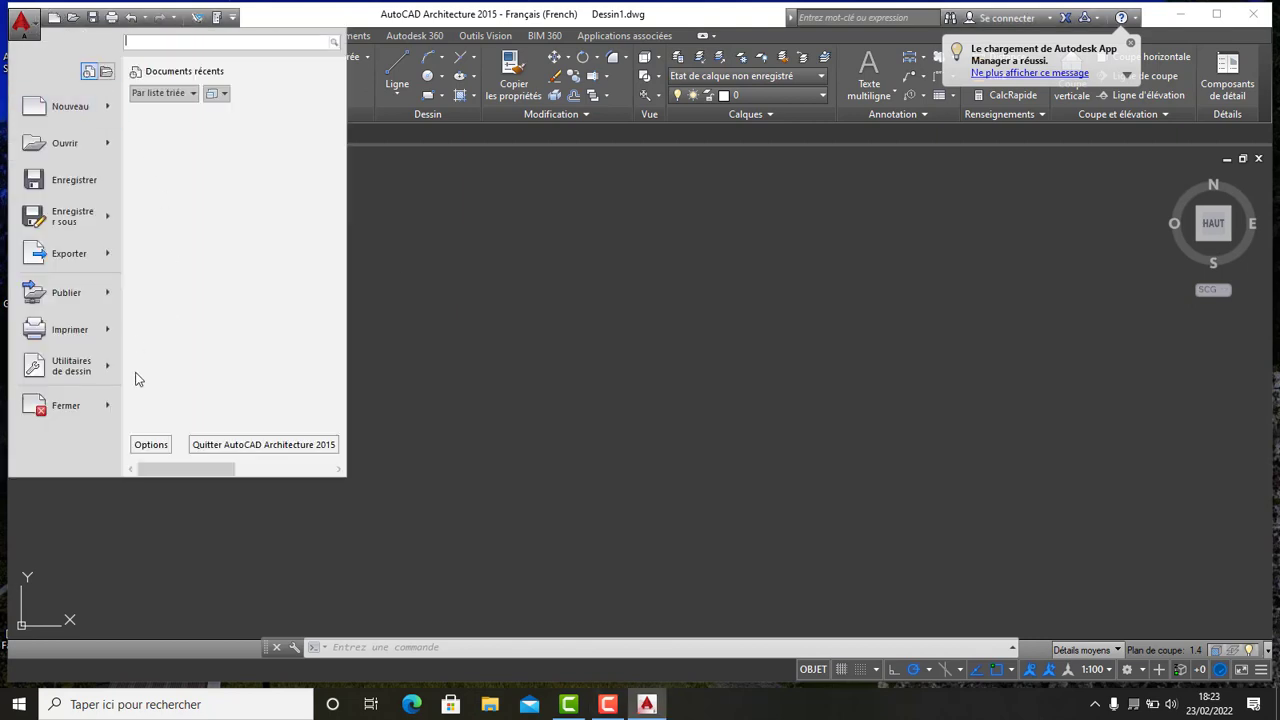
left_click(151, 445)
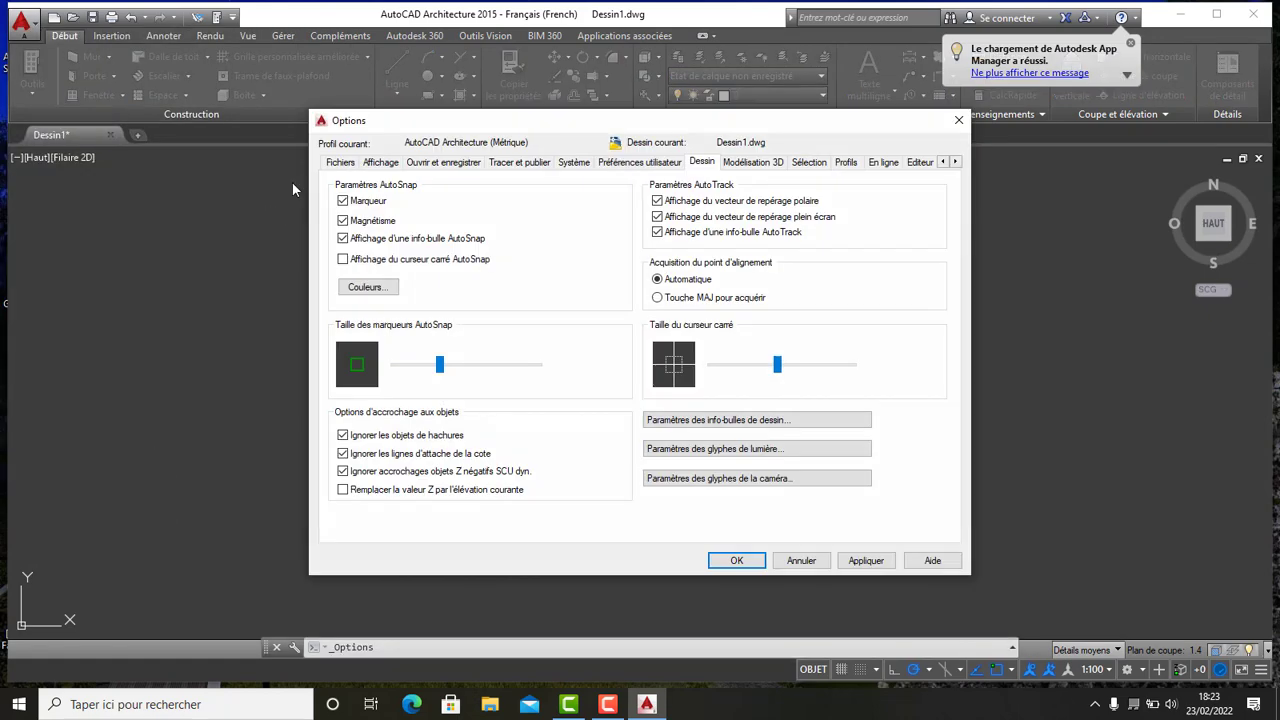
left_click(380, 162)
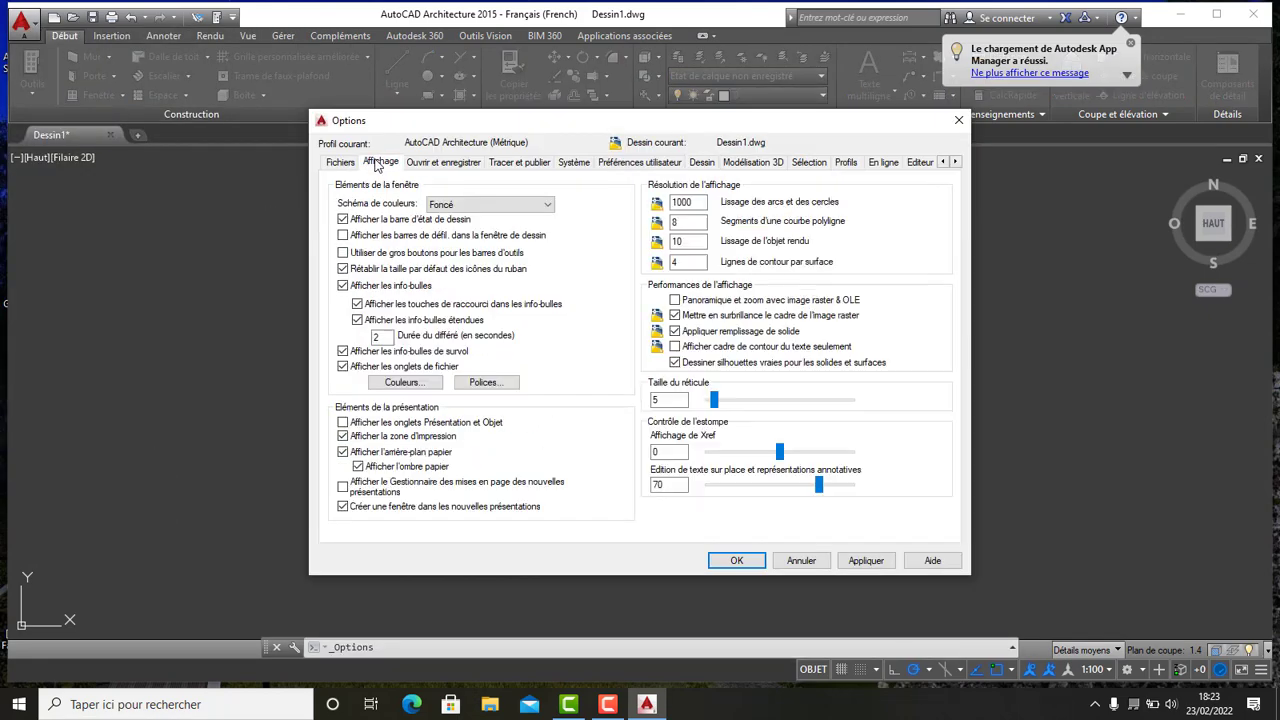
left_click(403, 383)
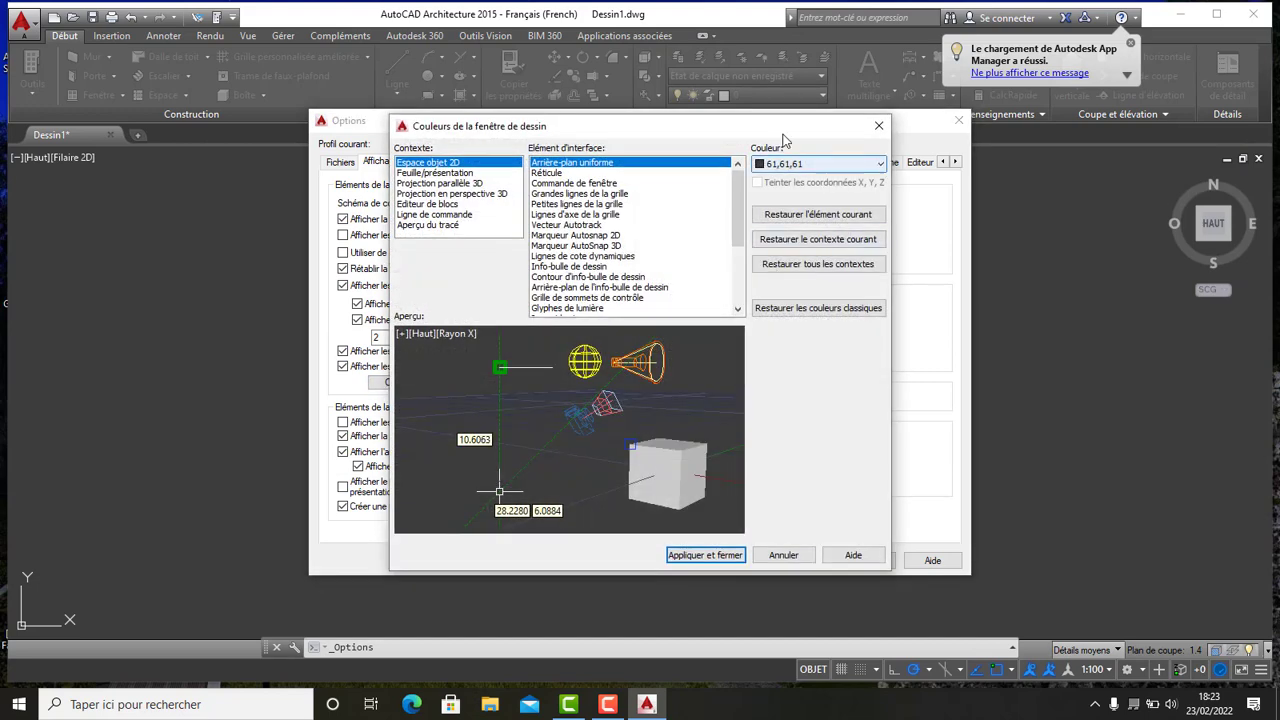
left_click(881, 165)
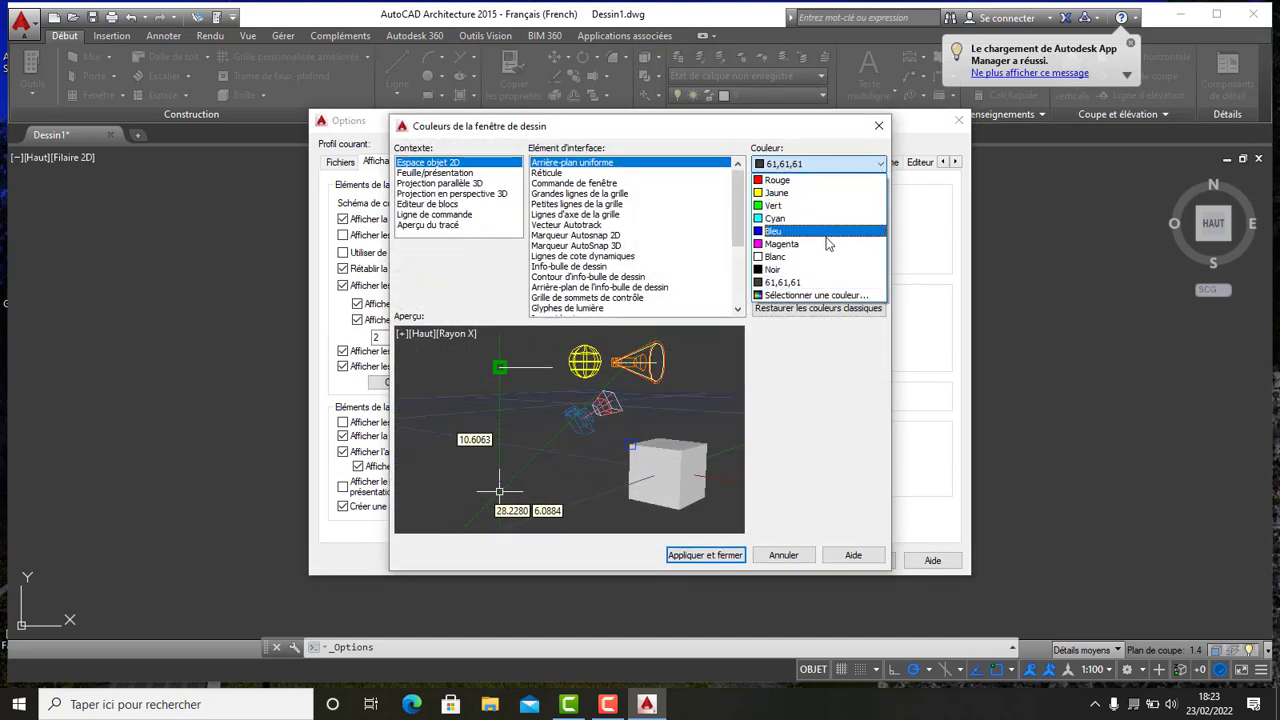
left_click(803, 270)
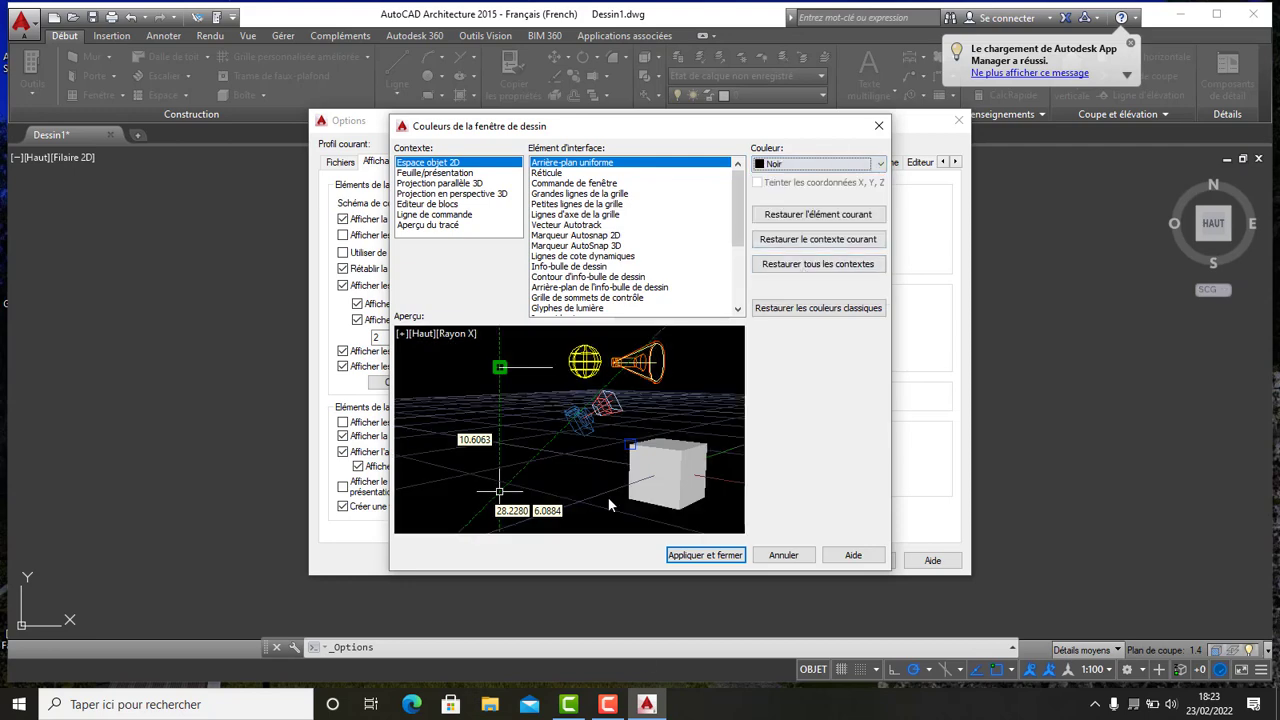
left_click(708, 556)
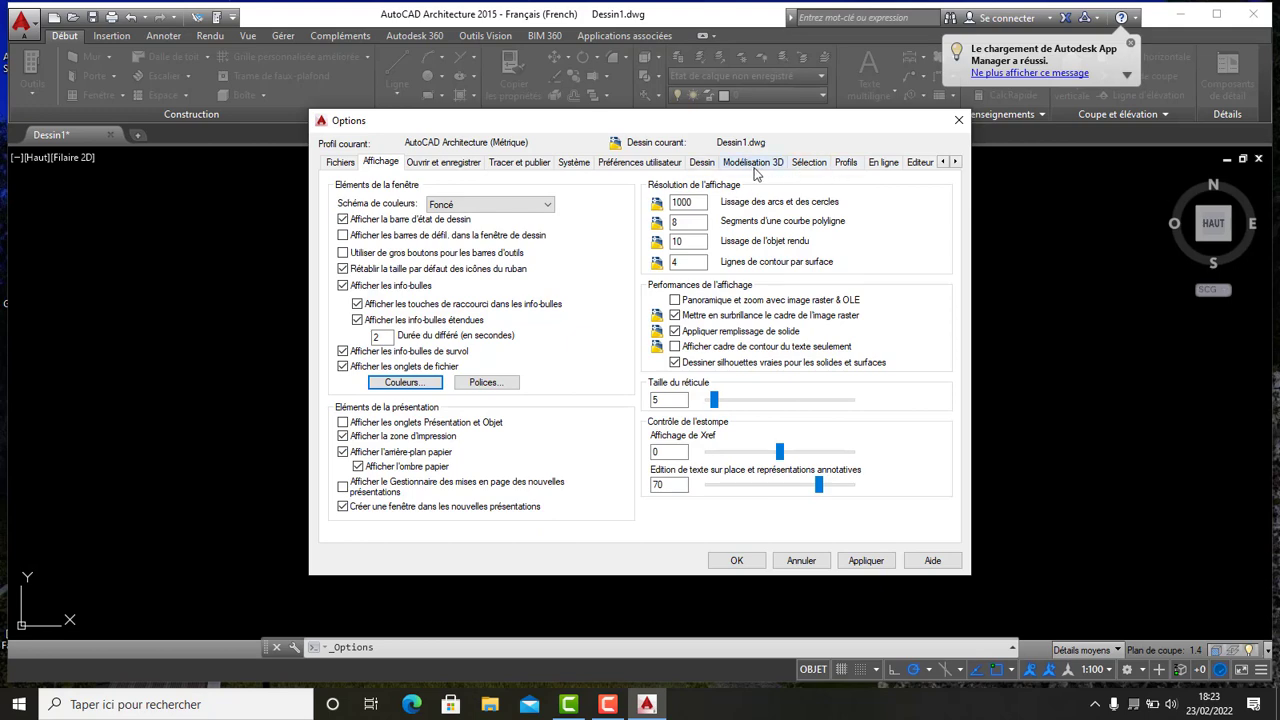
- Enlarge the AutoSnap marker size in the drafting options and confirm the options
left_click(699, 163)
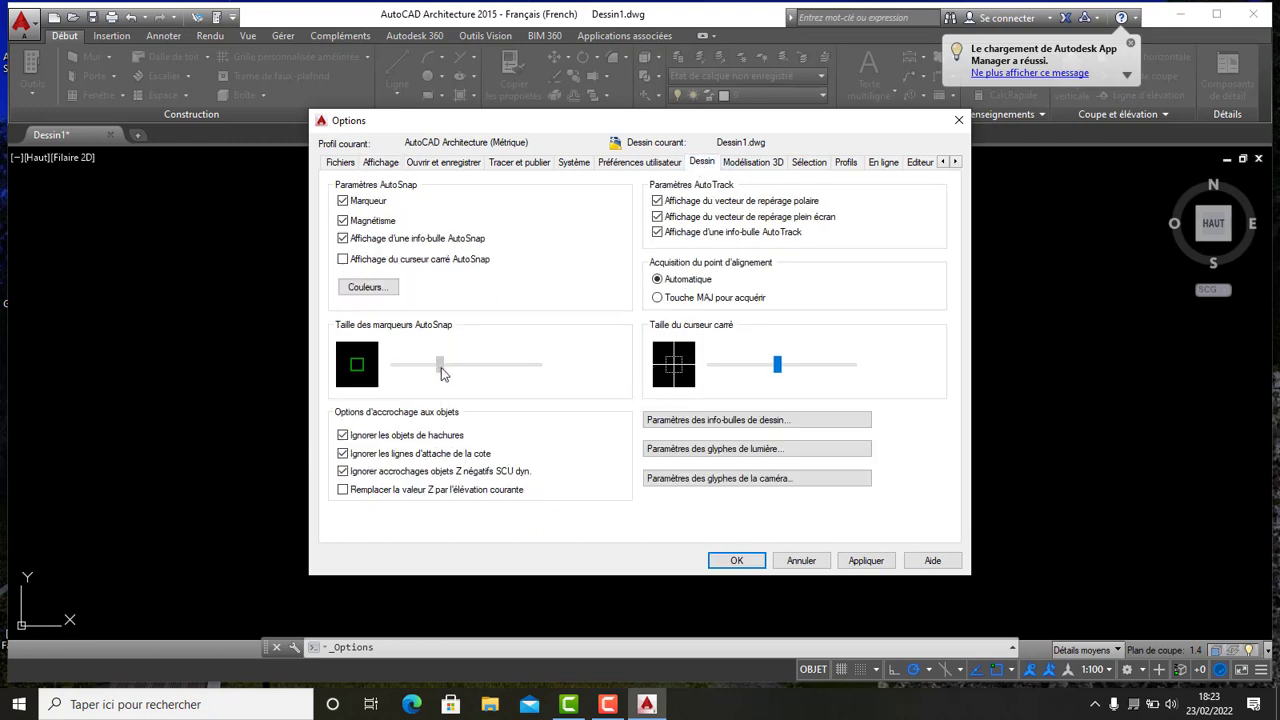
left_click_drag(443, 372, 478, 370)
left_click(737, 560)
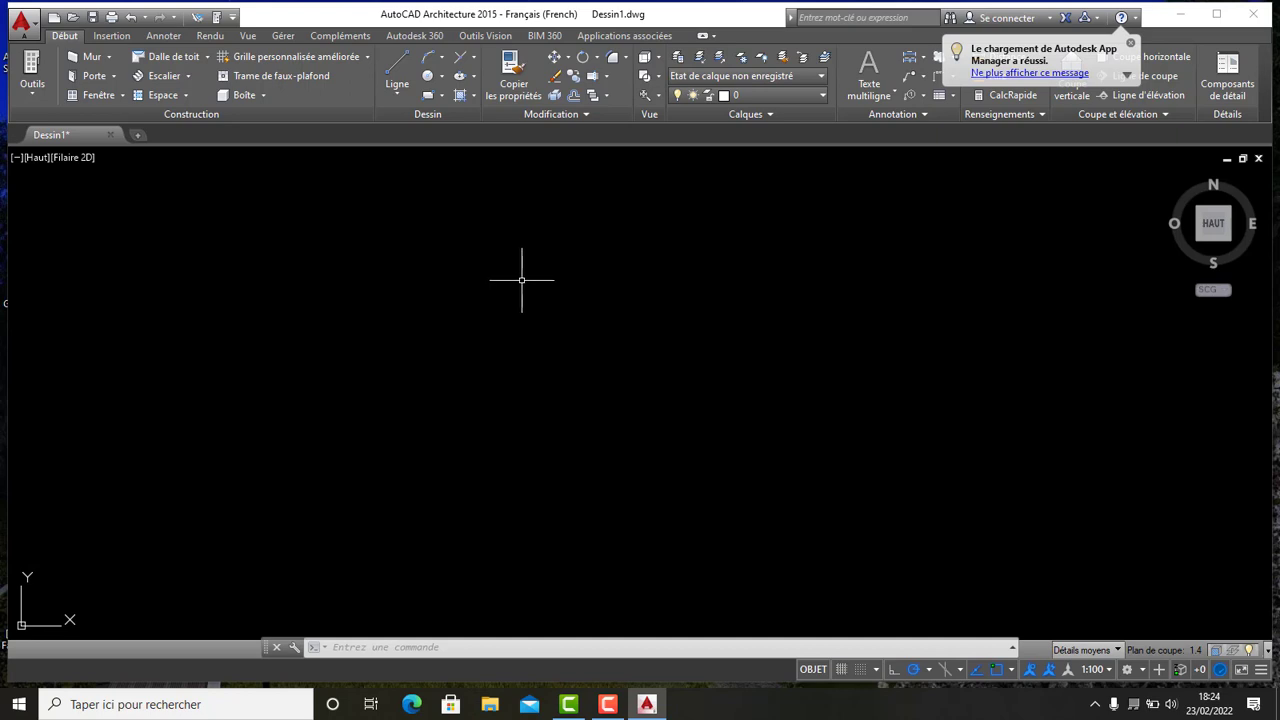
- Configure the drawing setup with units in Mètres and a length precision of 0.00
left_click(24, 22)
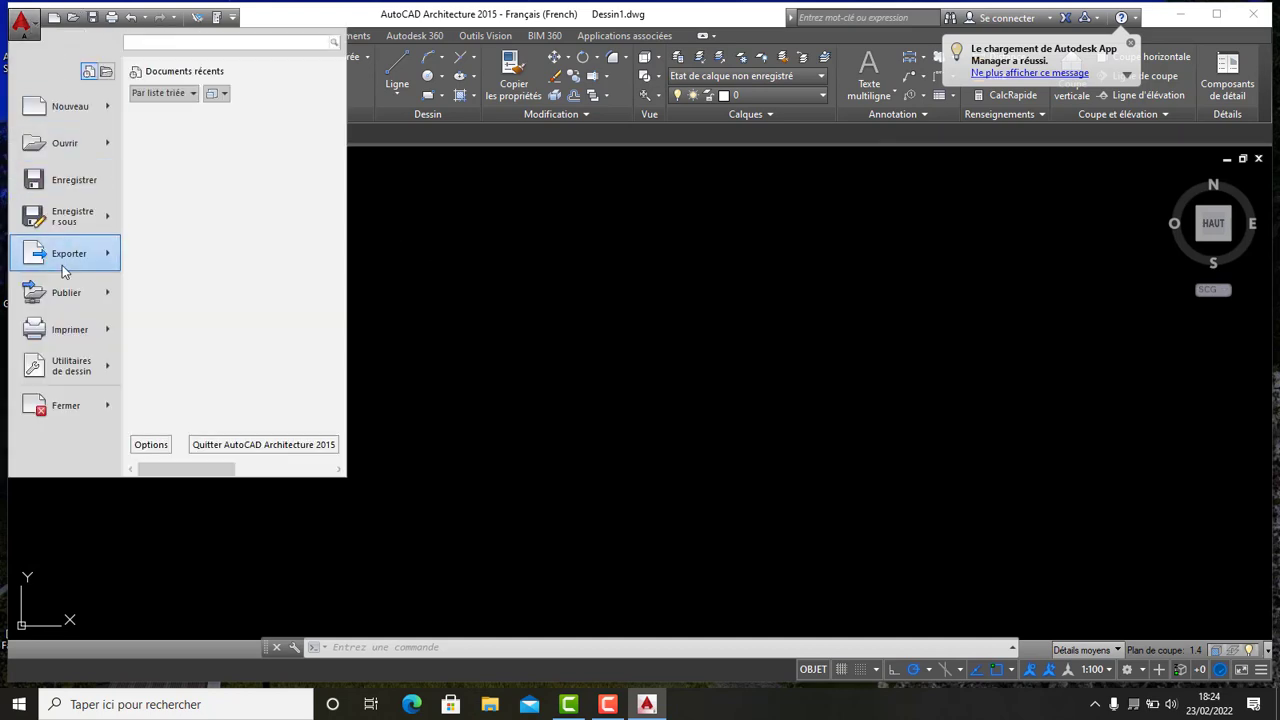
mouse_move(83, 379)
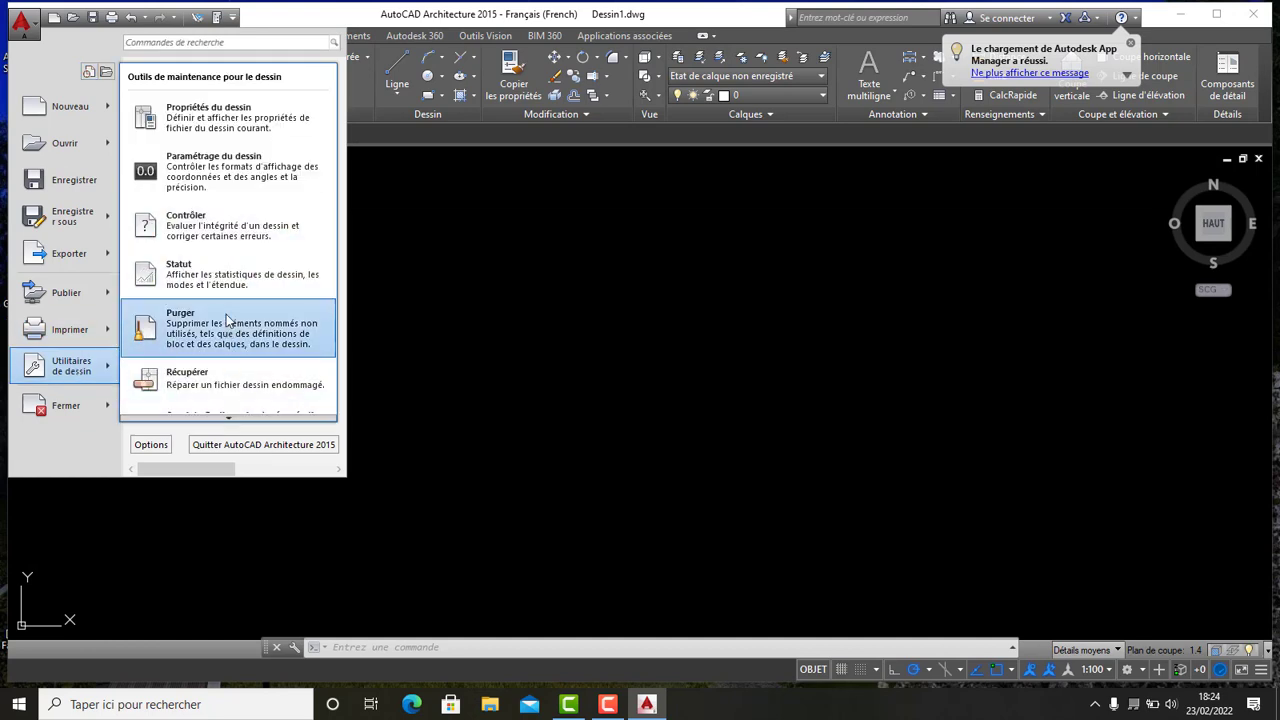
left_click(220, 170)
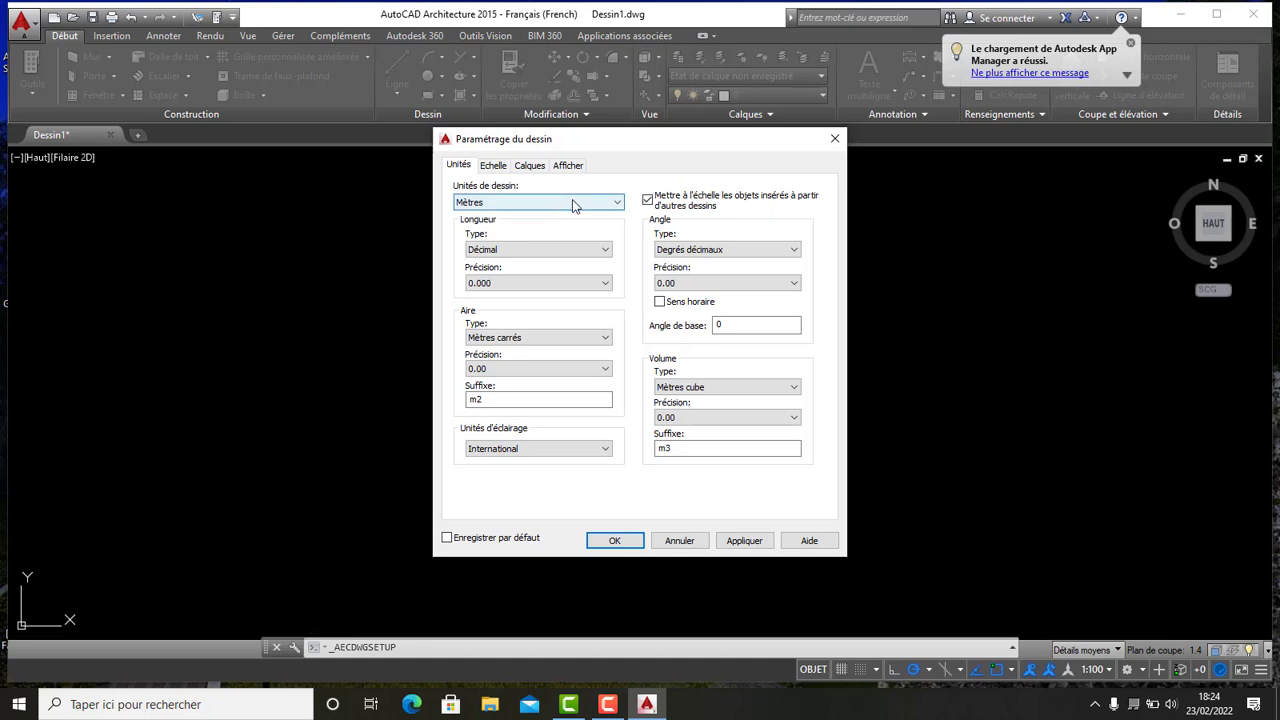
left_click(603, 203)
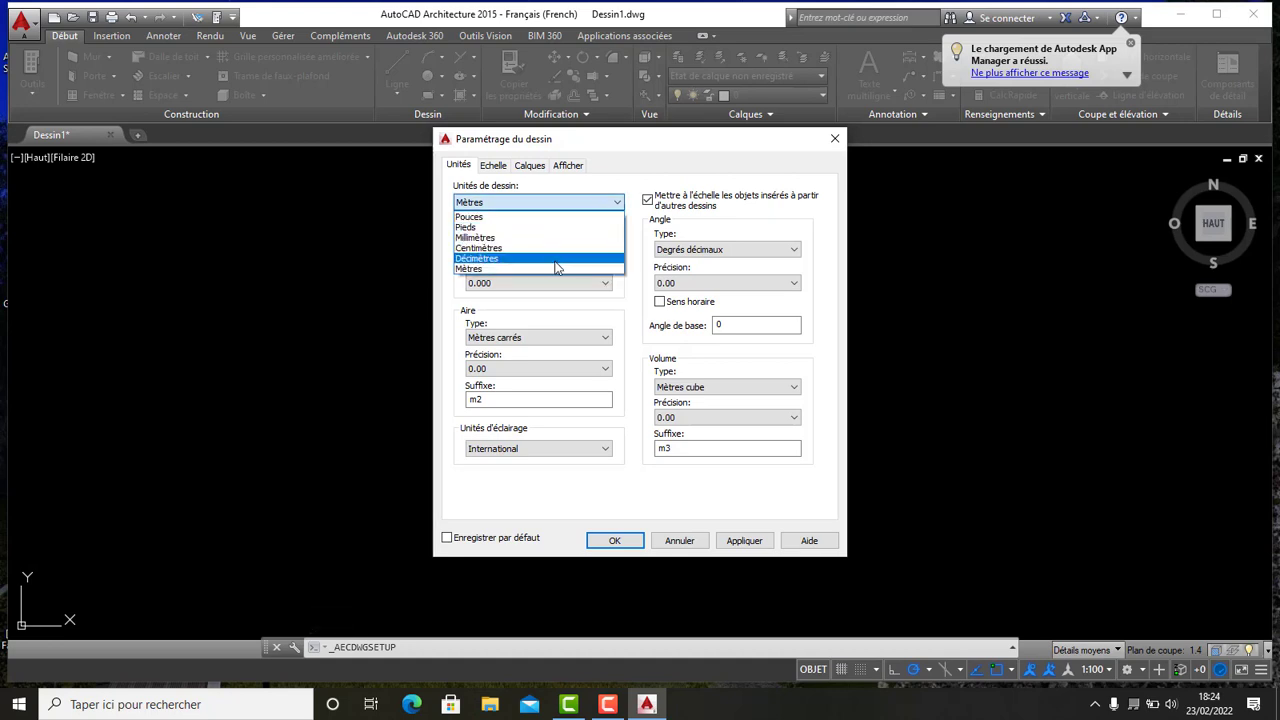
left_click(553, 270)
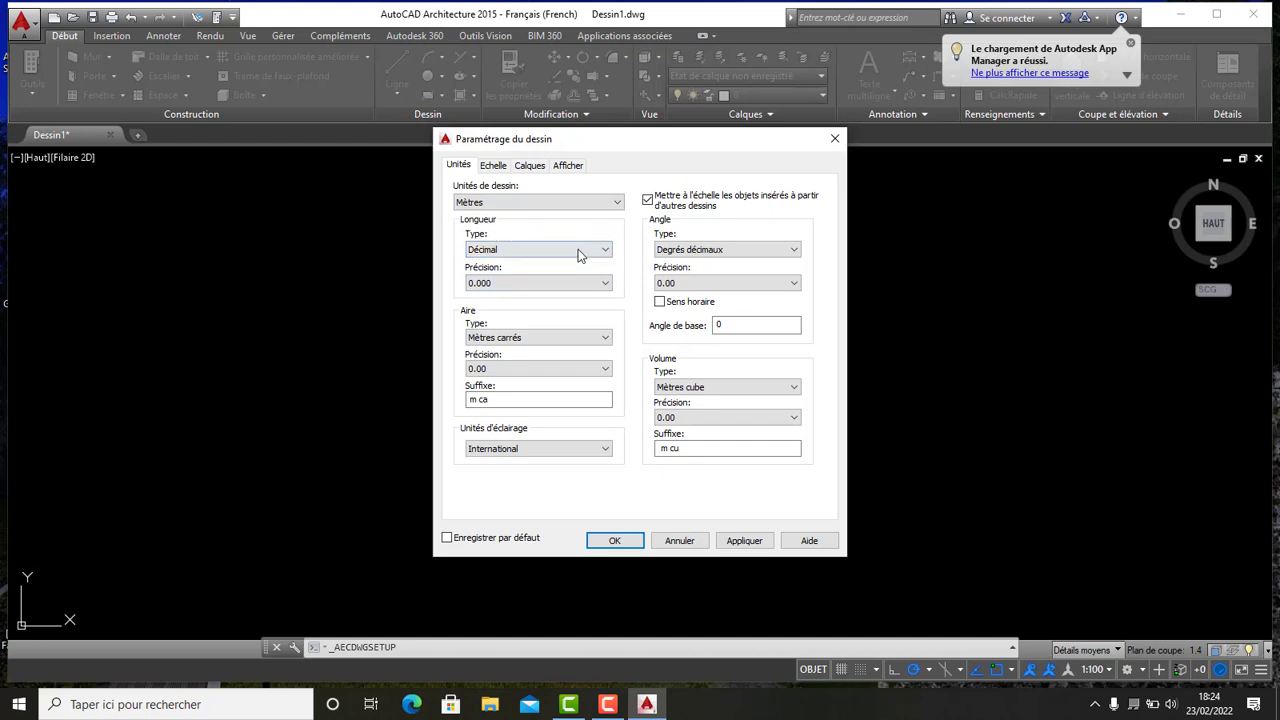
left_click(604, 283)
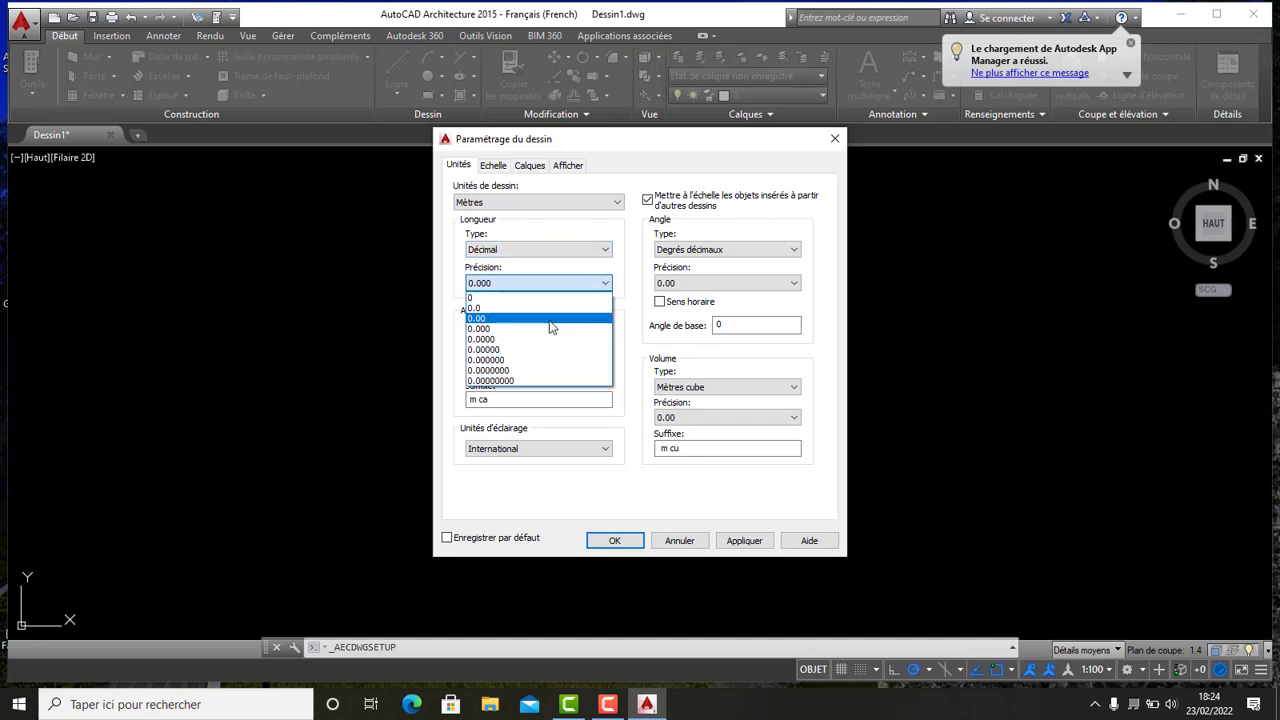
left_click(549, 320)
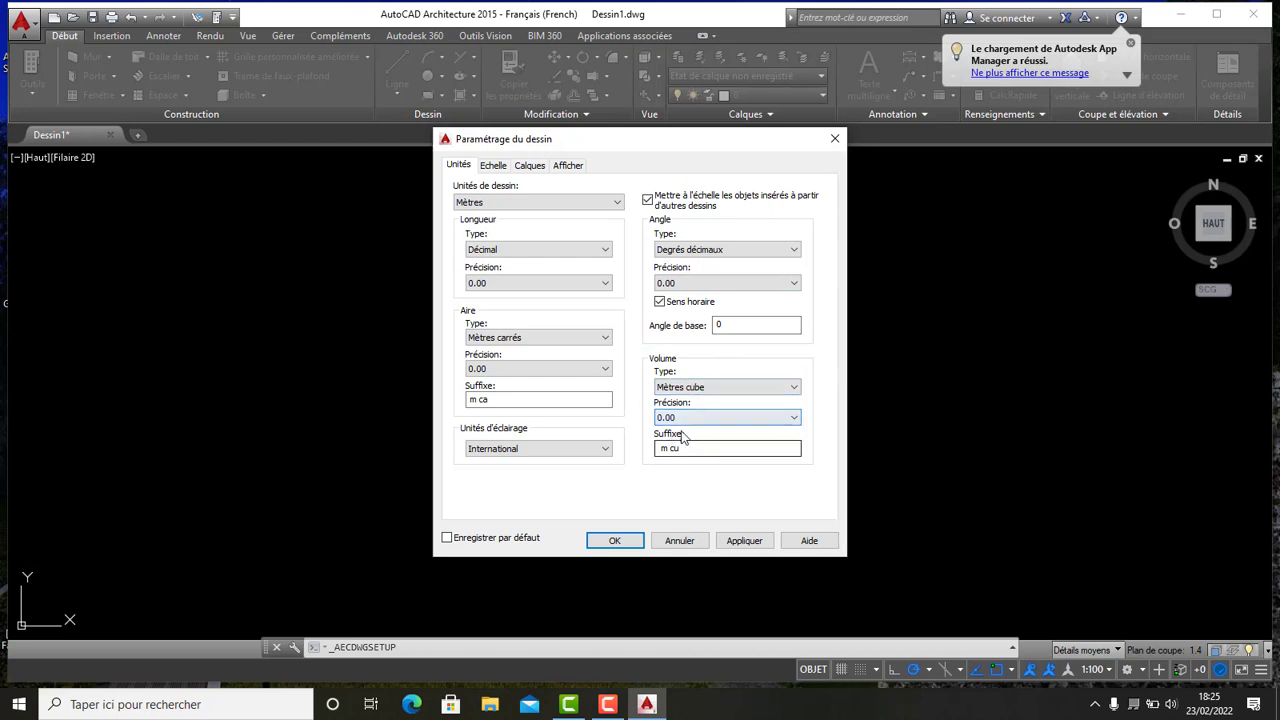
left_click(615, 541)
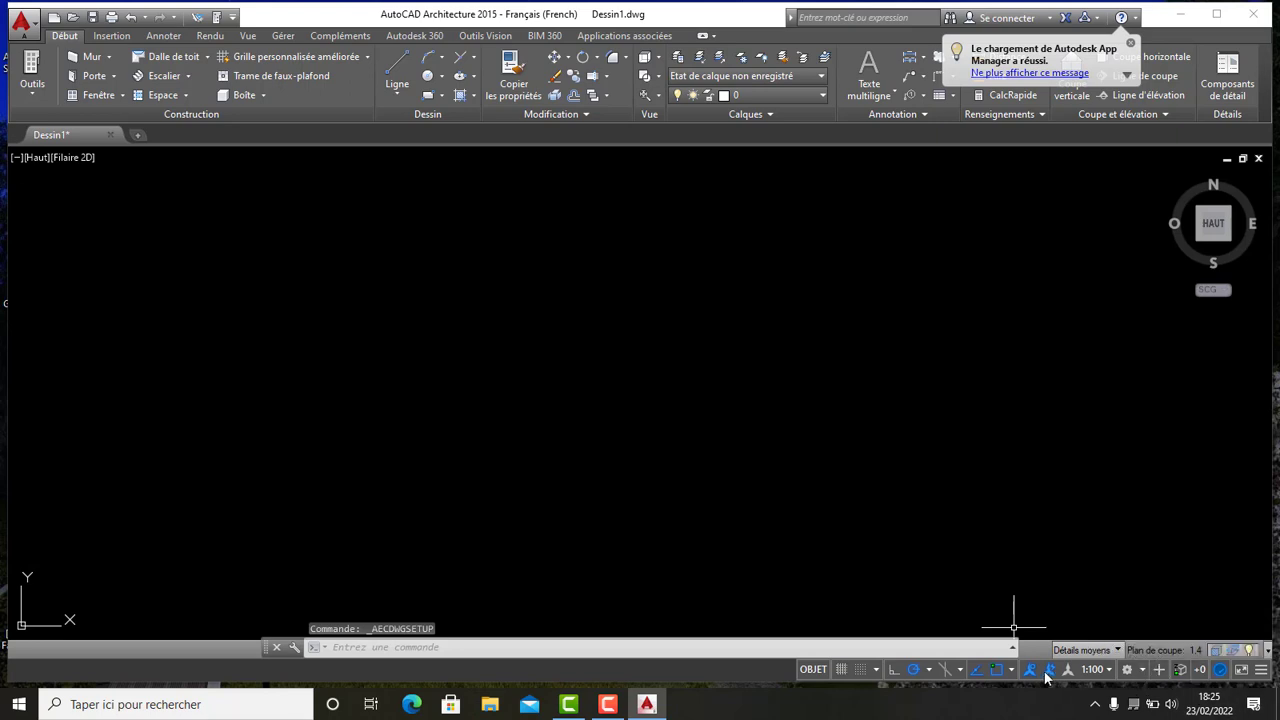
- Set the annotation scale to 1:100
left_click(1108, 670)
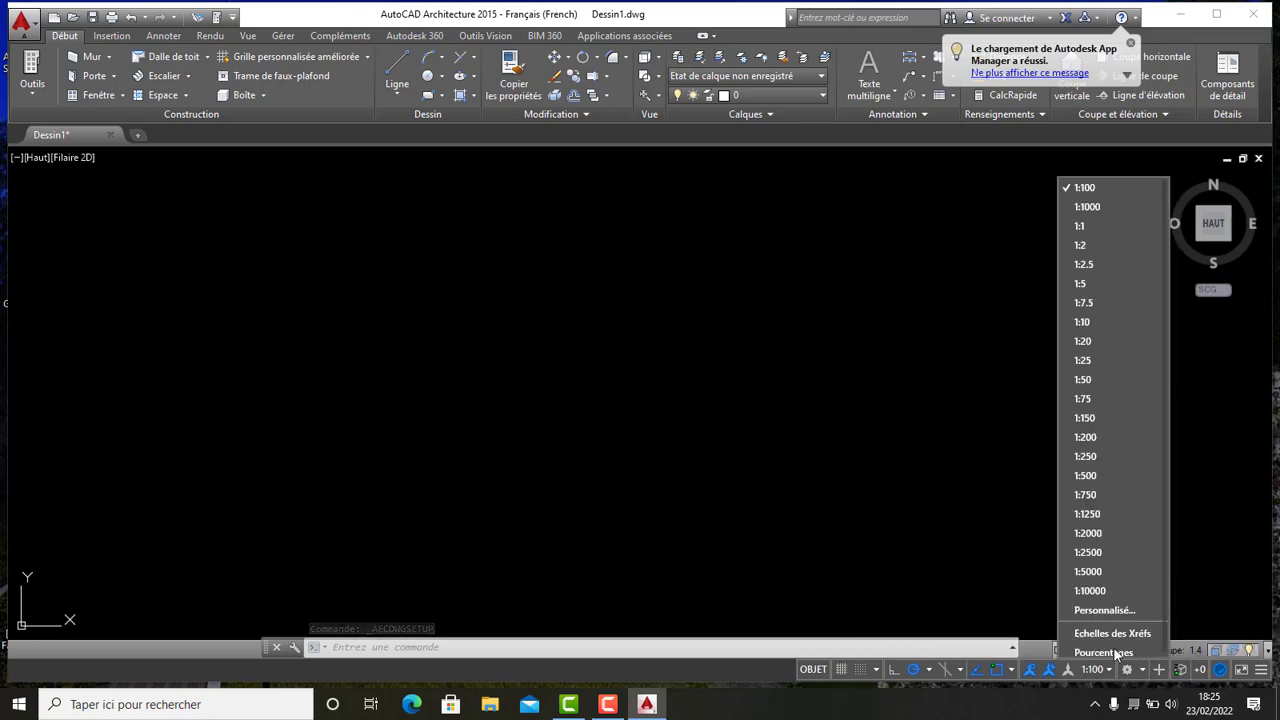
scroll(1107, 243, "up", 1)
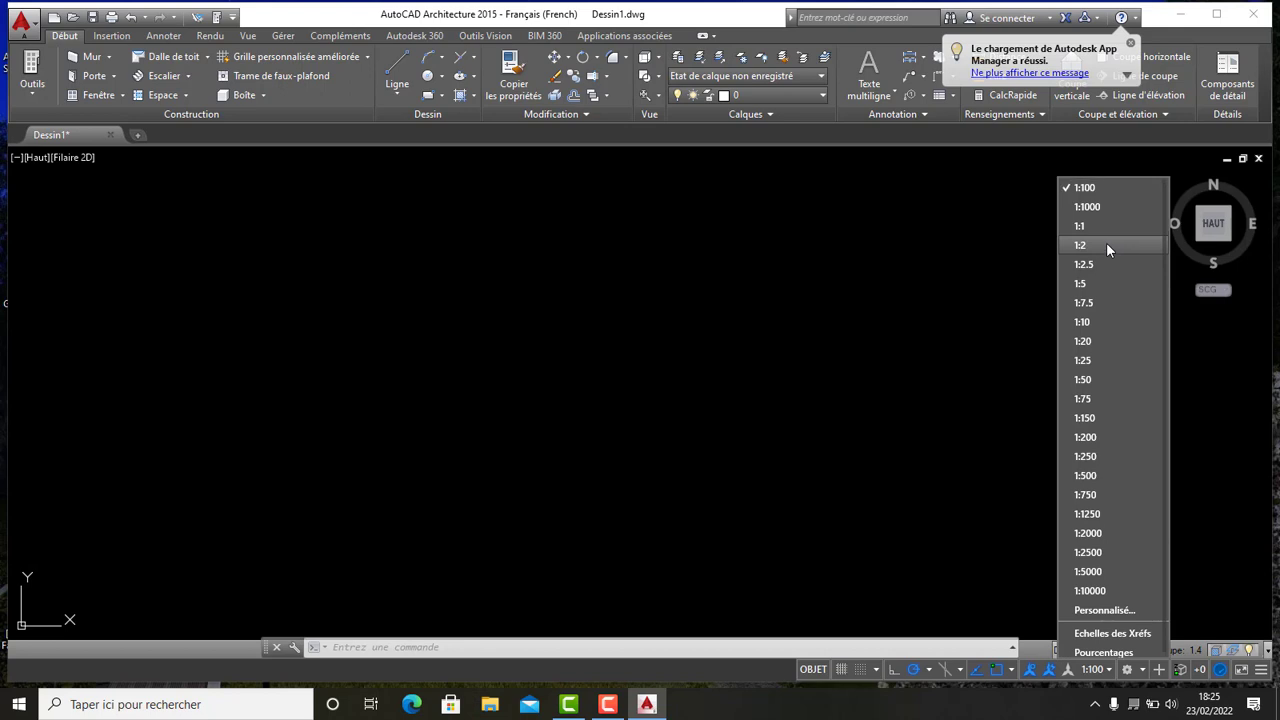
scroll(1107, 243, "down", 1)
left_click(1111, 186)
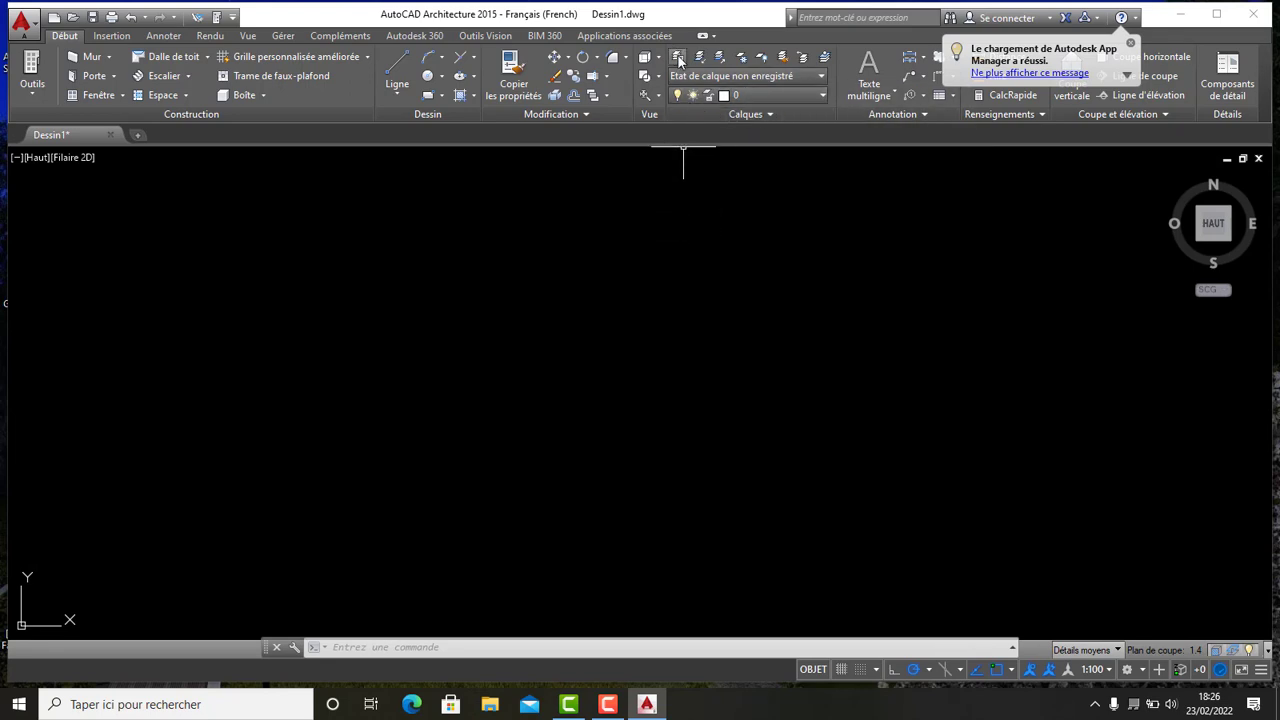
- Open the layer properties manager and delete all the existing layers
left_click(679, 58)
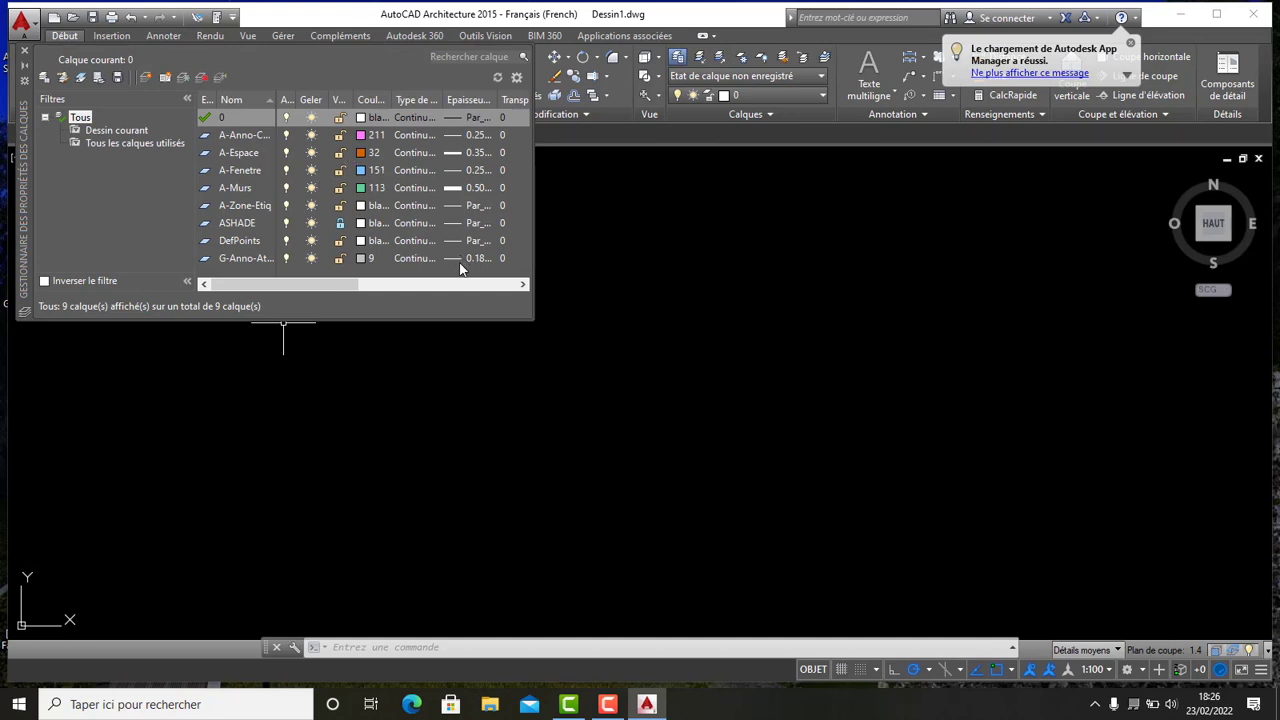
left_click_drag(458, 260, 412, 97)
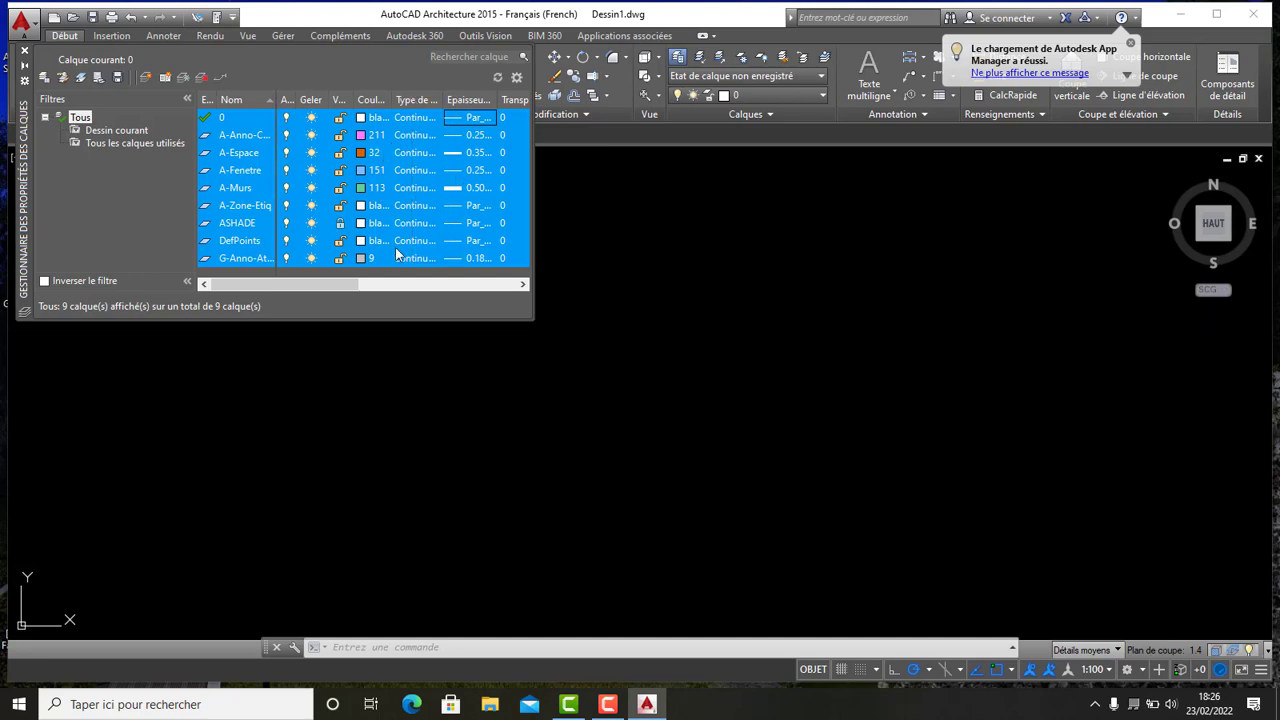
left_click(202, 80)
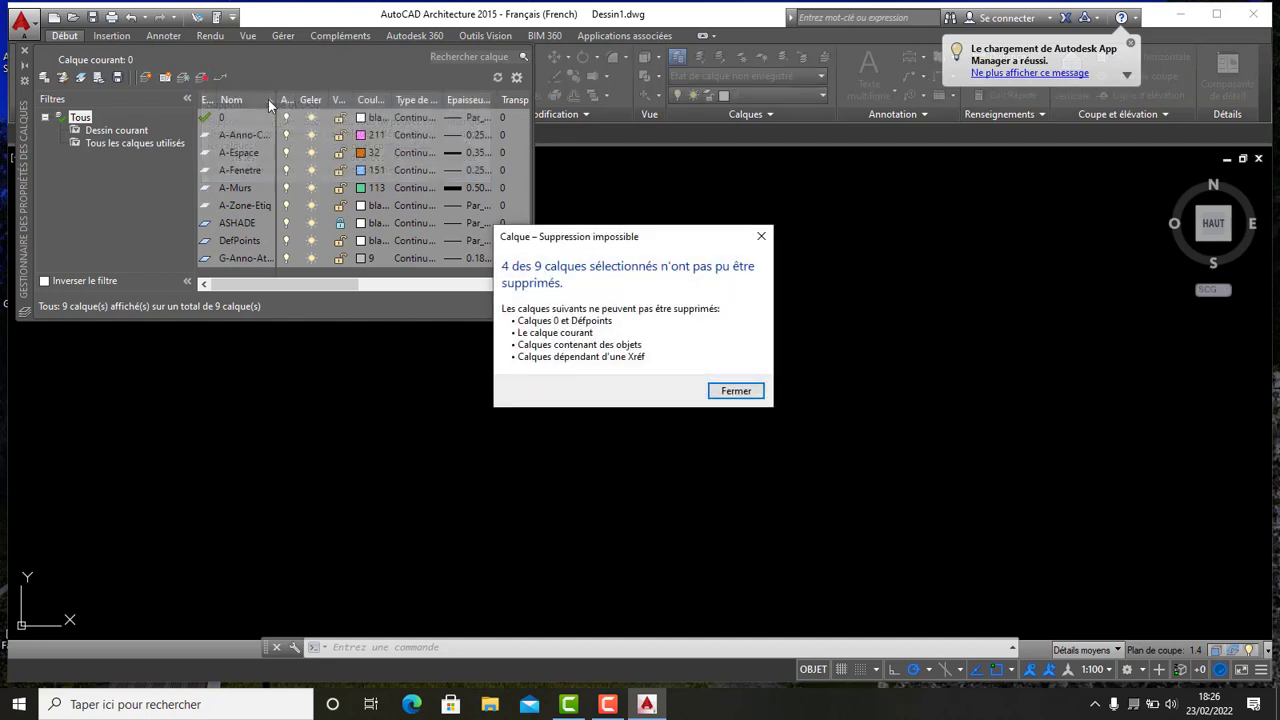
left_click(748, 392)
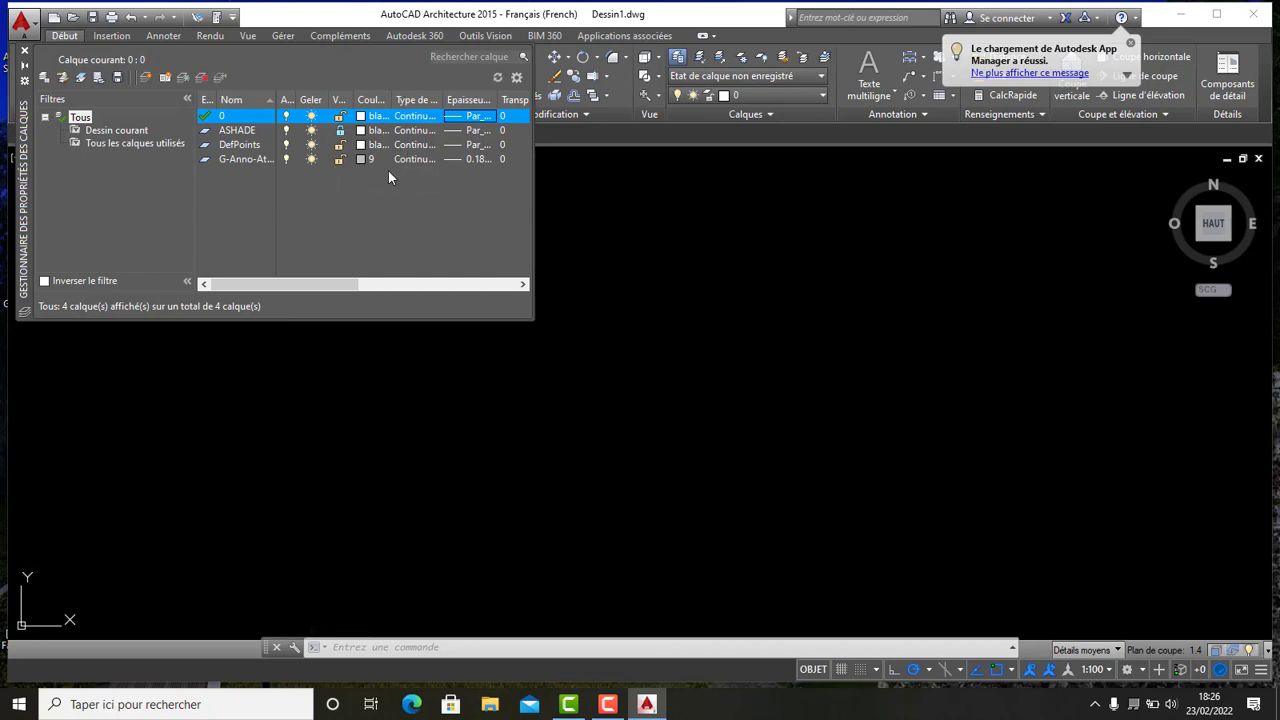
- Create a new layer named mur and set its colour to blanc
left_click(340, 132)
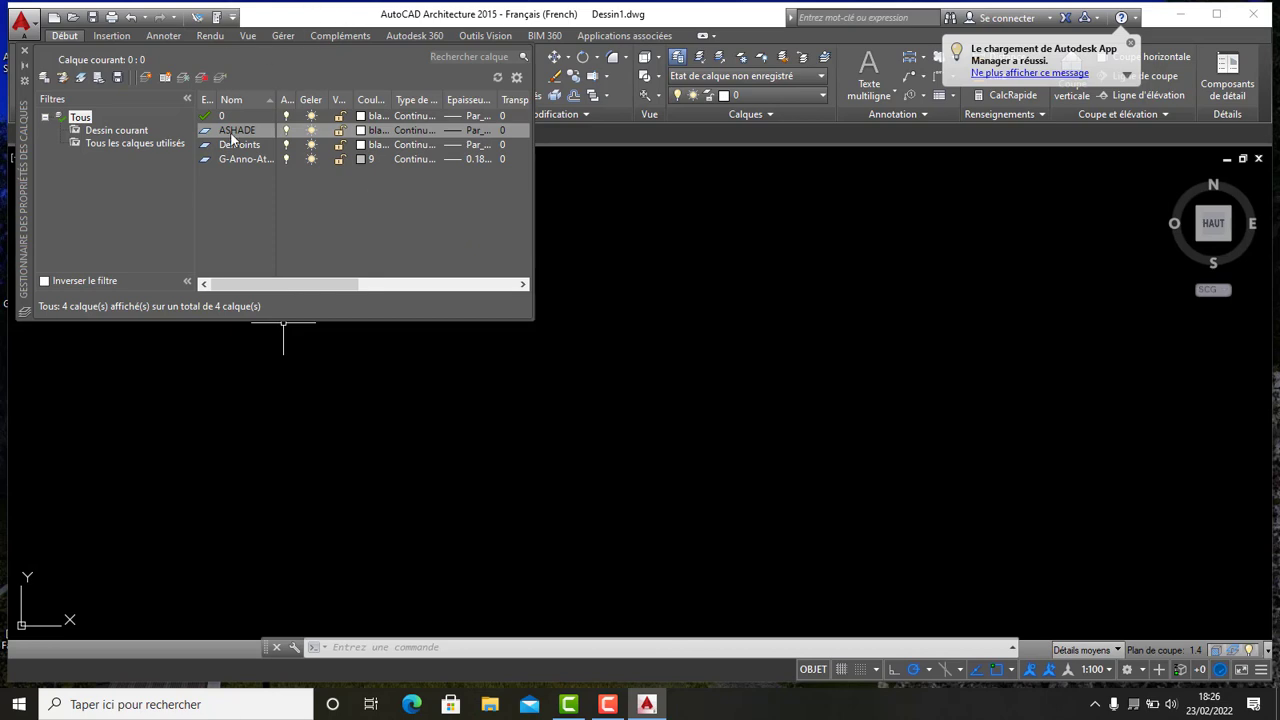
left_click(147, 78)
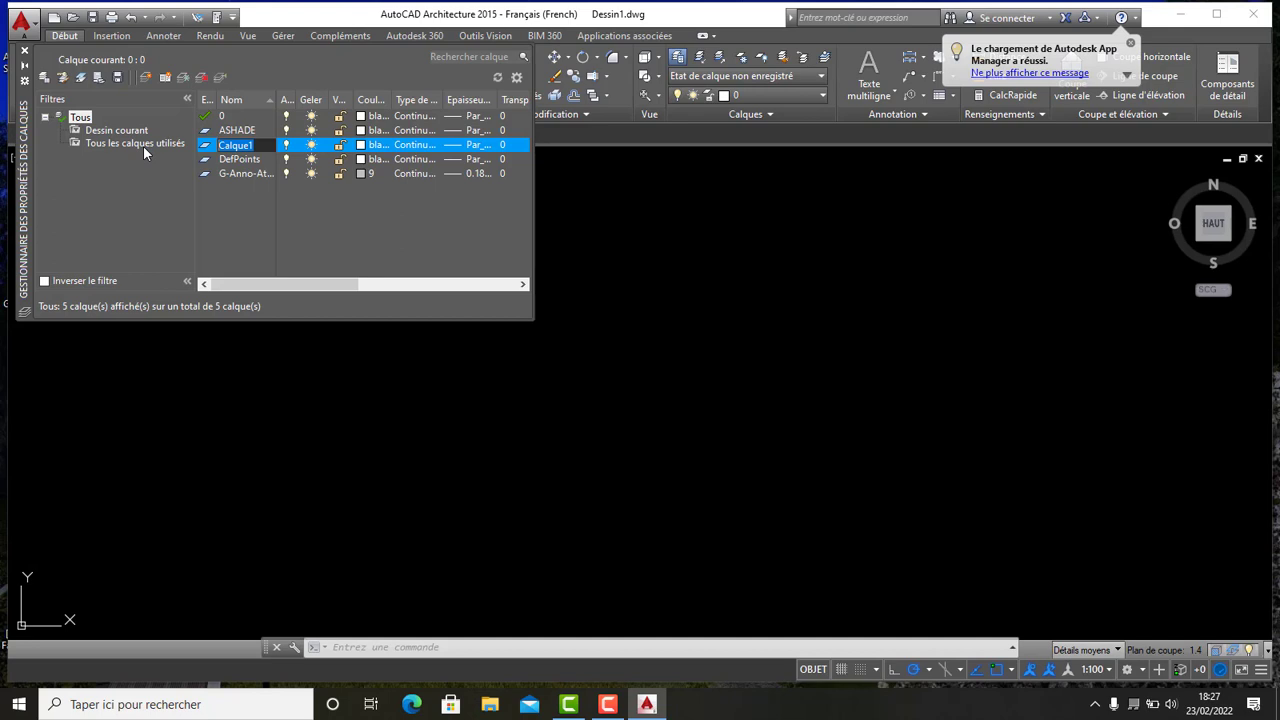
type("mur")
left_click(361, 146)
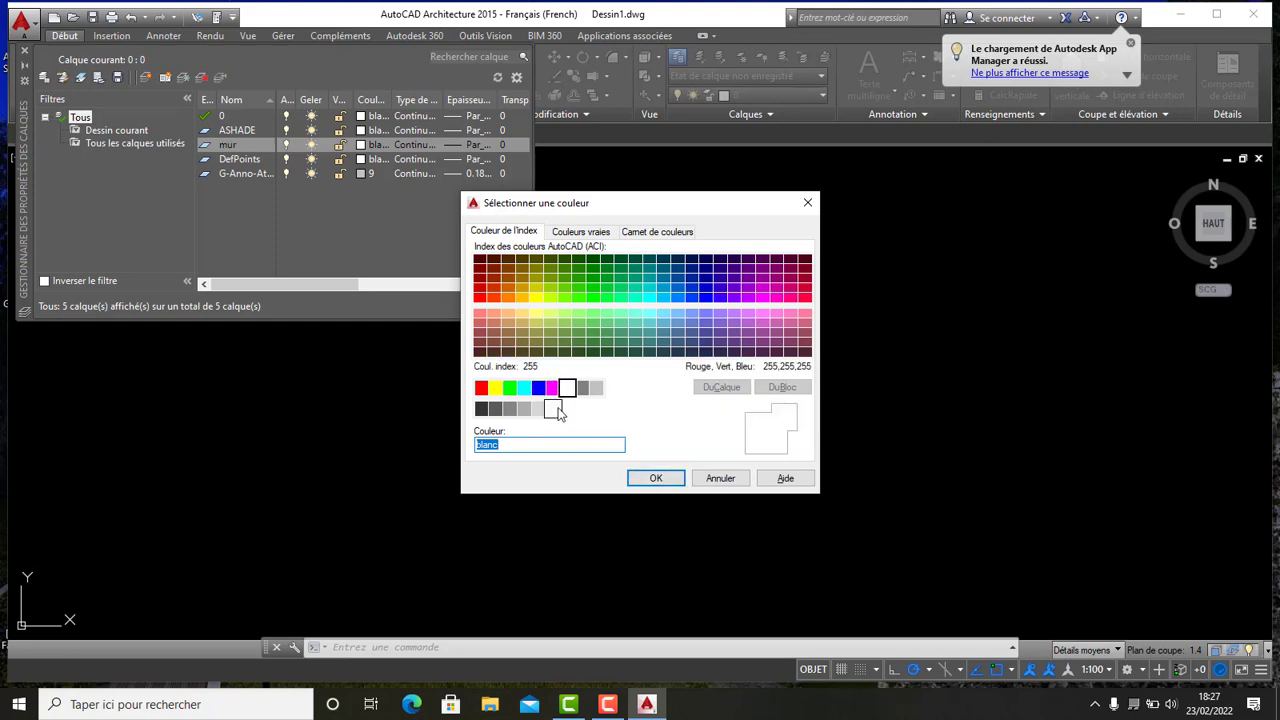
left_click(665, 481)
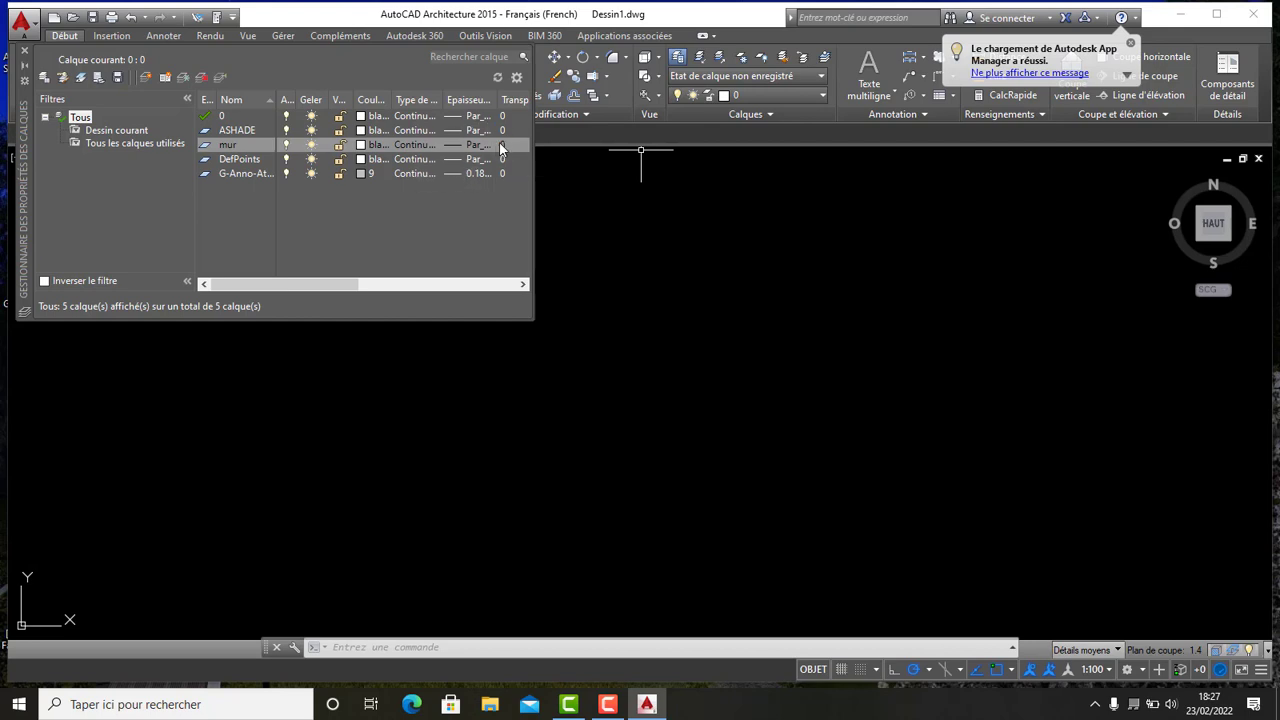
- Set the mur layer's lineweight to 0.60 mm
left_click(472, 145)
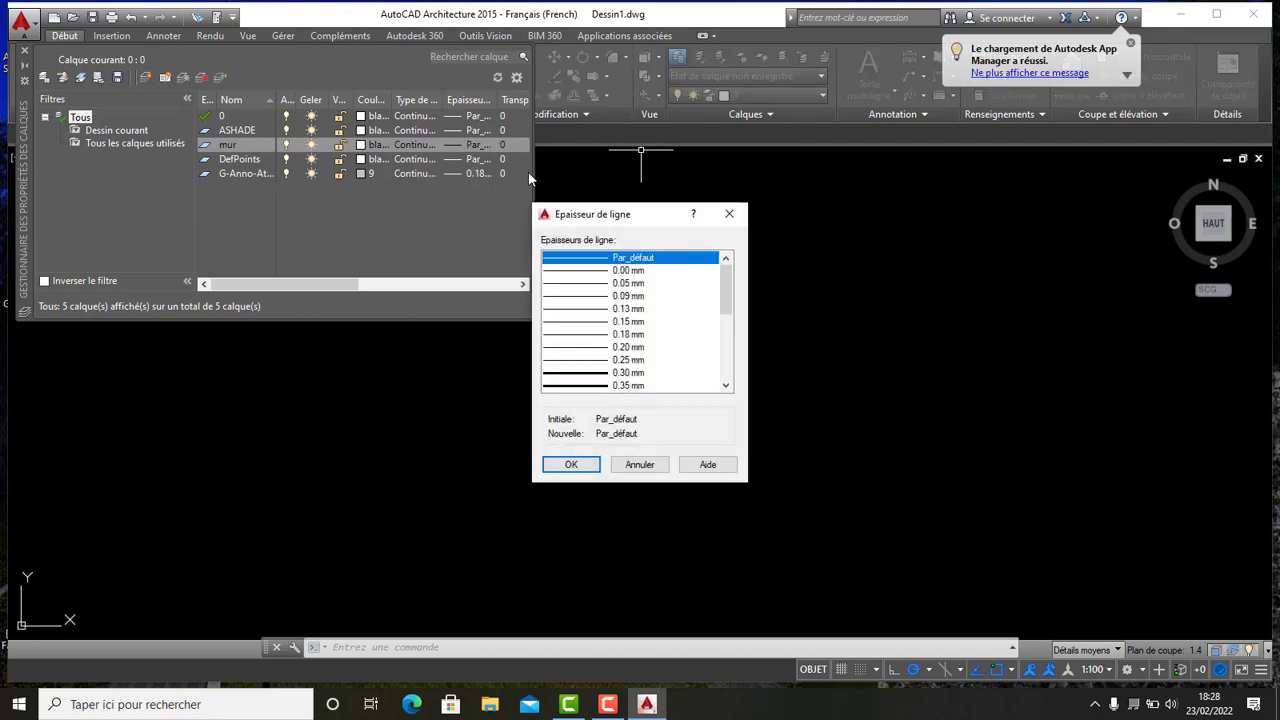
scroll(621, 354, "down", 3)
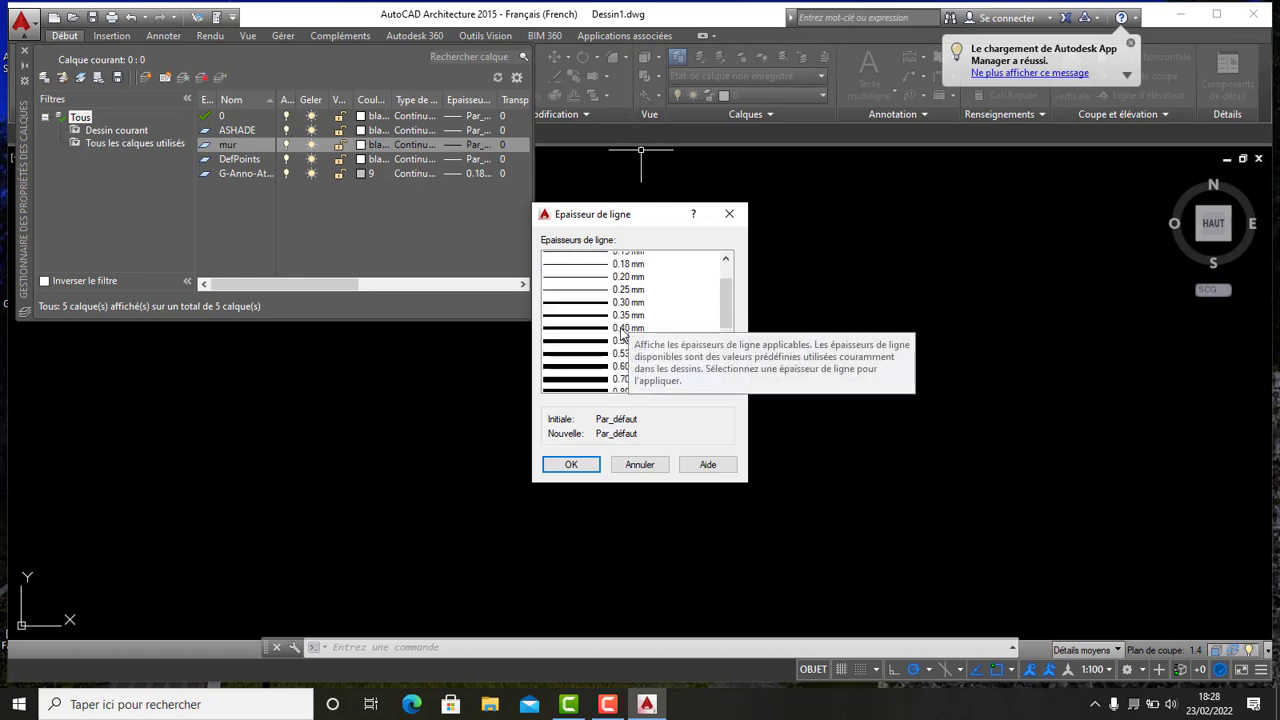
scroll(621, 333, "down", 1)
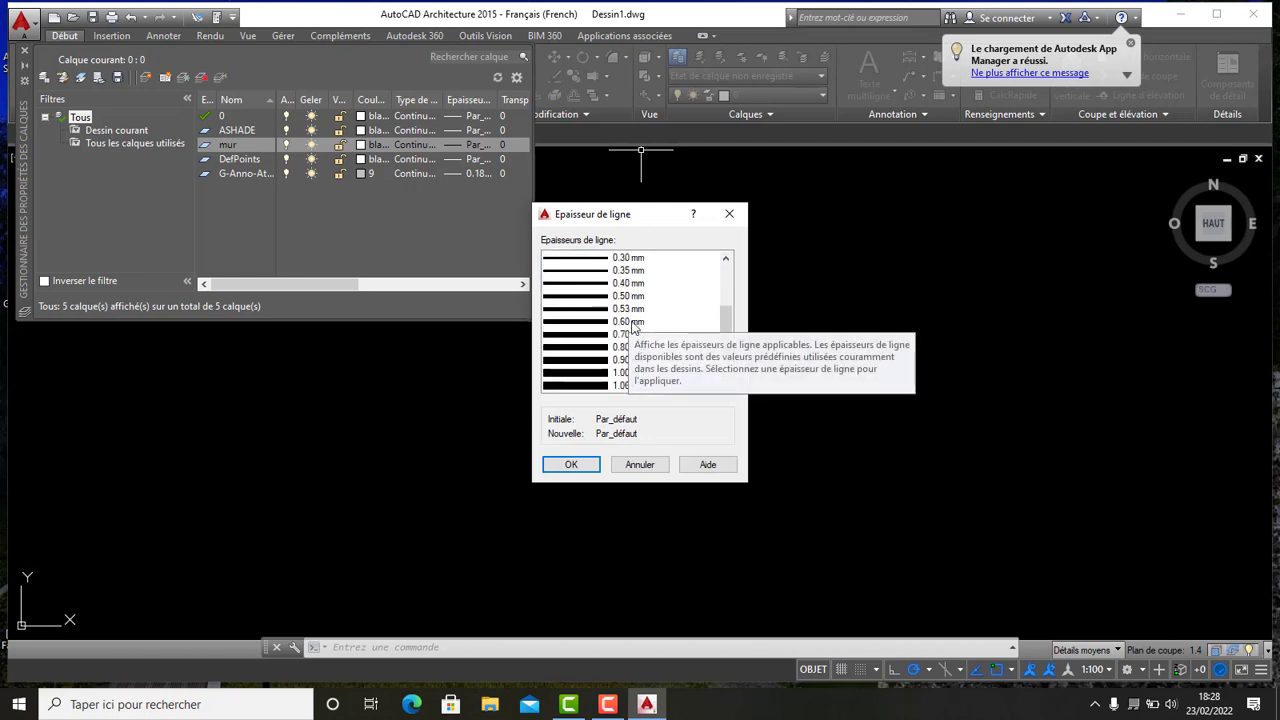
left_click(630, 322)
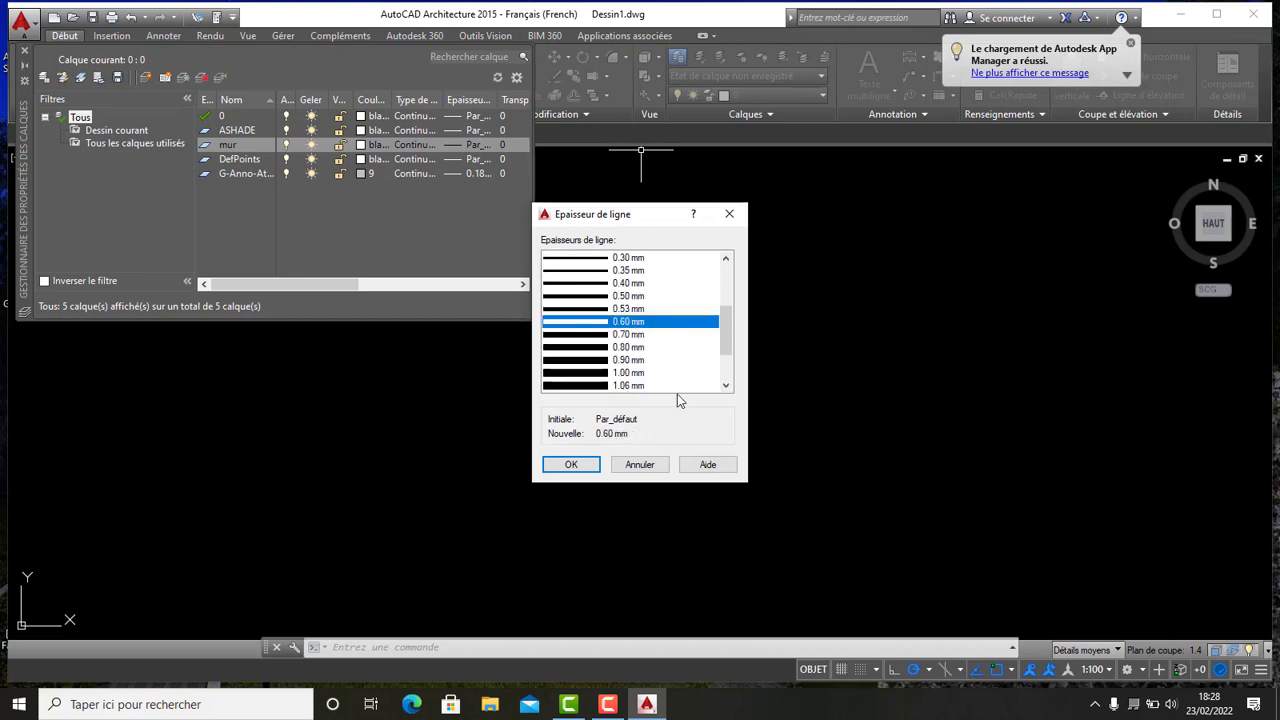
left_click(585, 467)
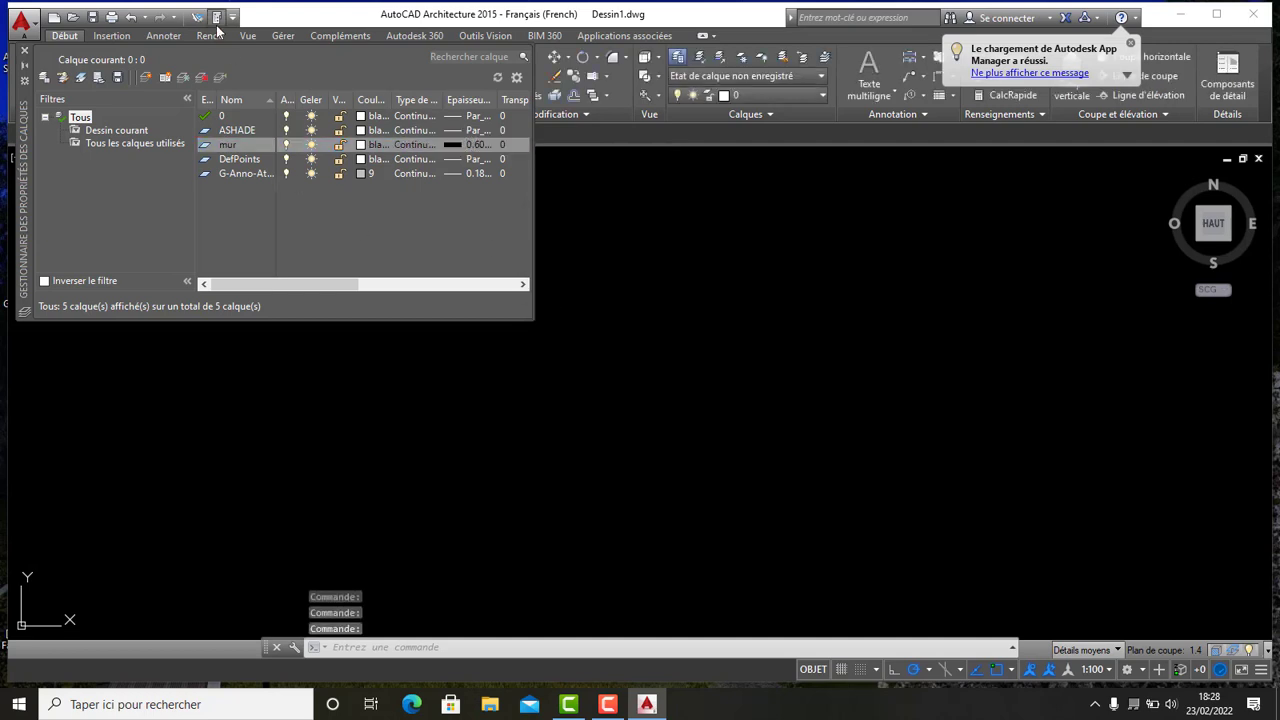
- Create a new layer named ouverture and set its colour to 130
left_click(146, 78)
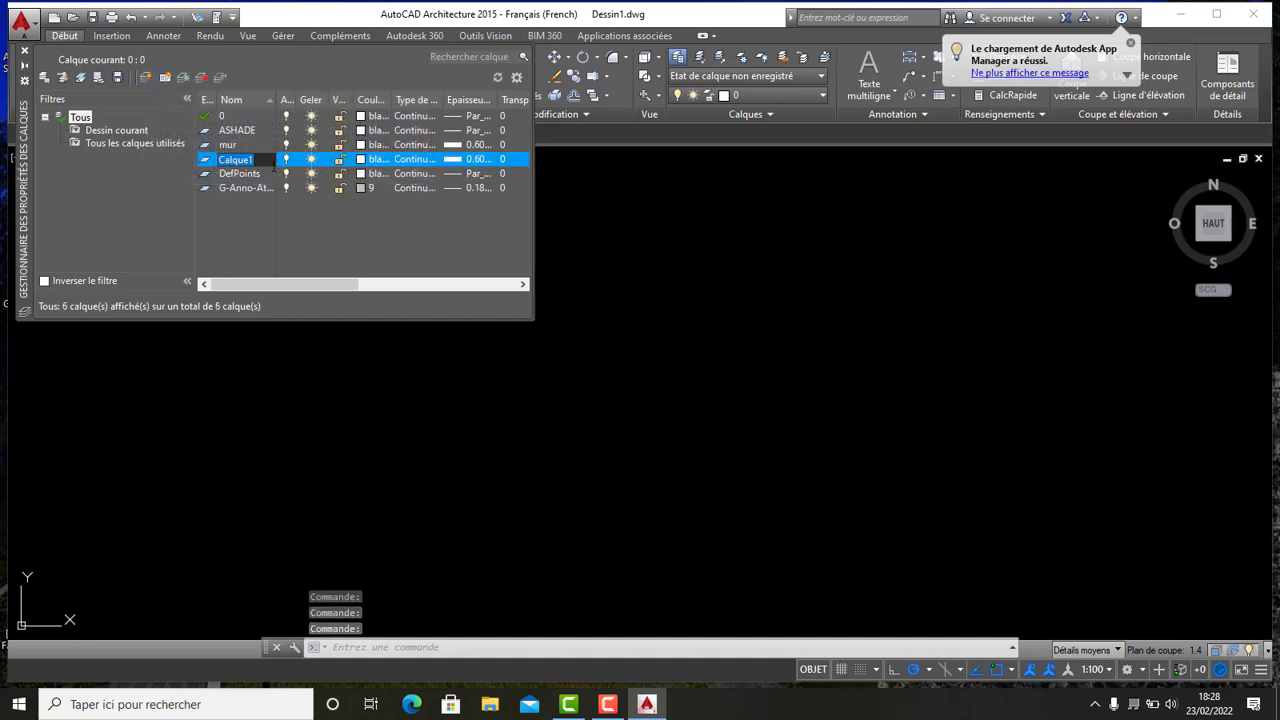
type("ou")
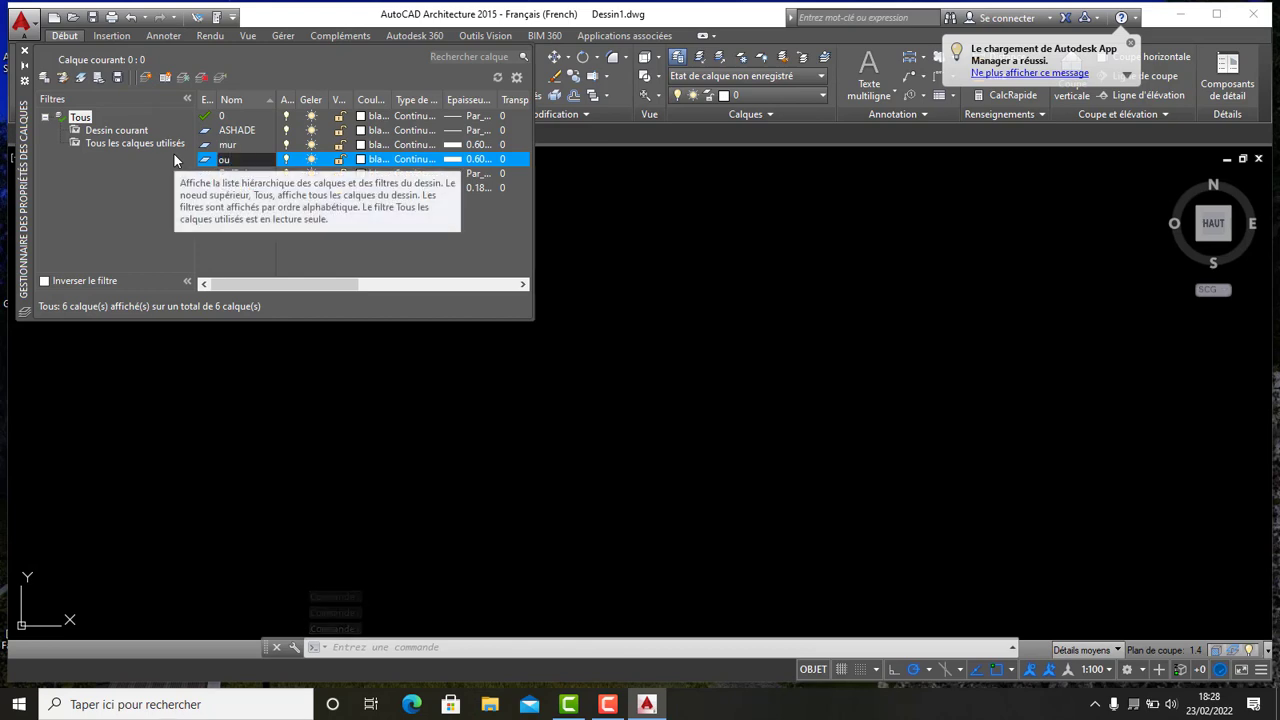
type("ver")
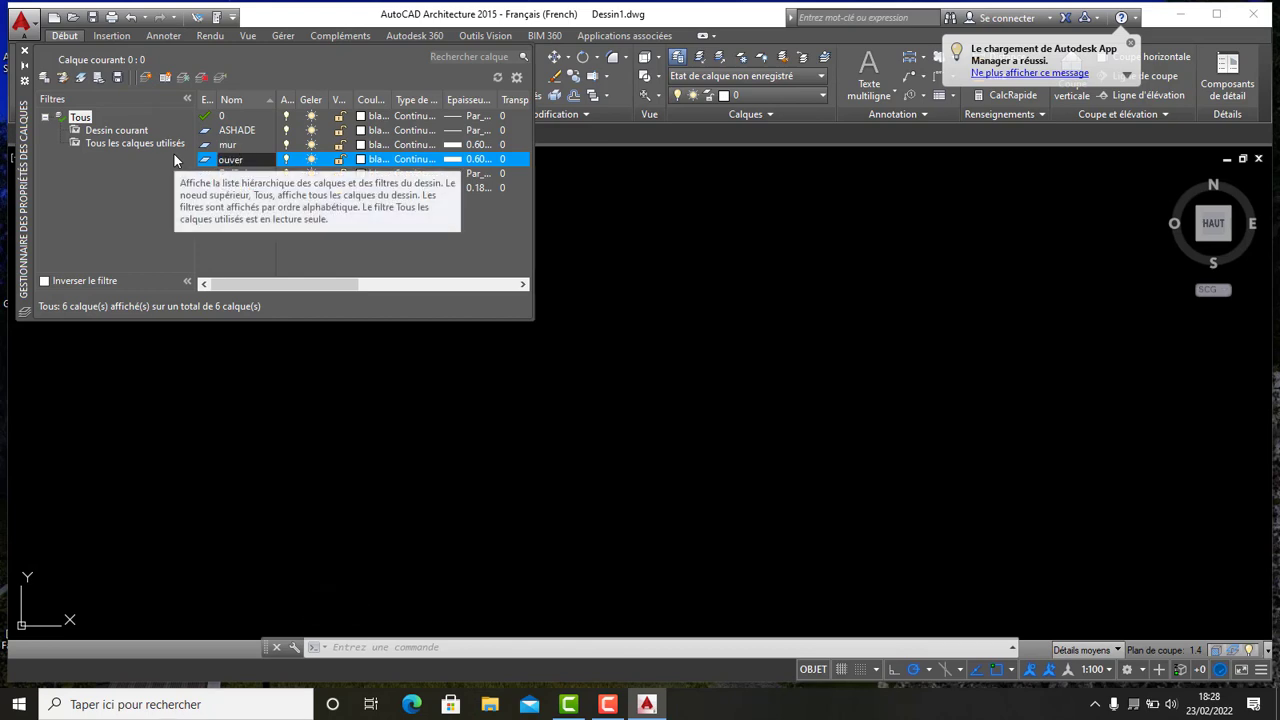
type("ture")
left_click(362, 159)
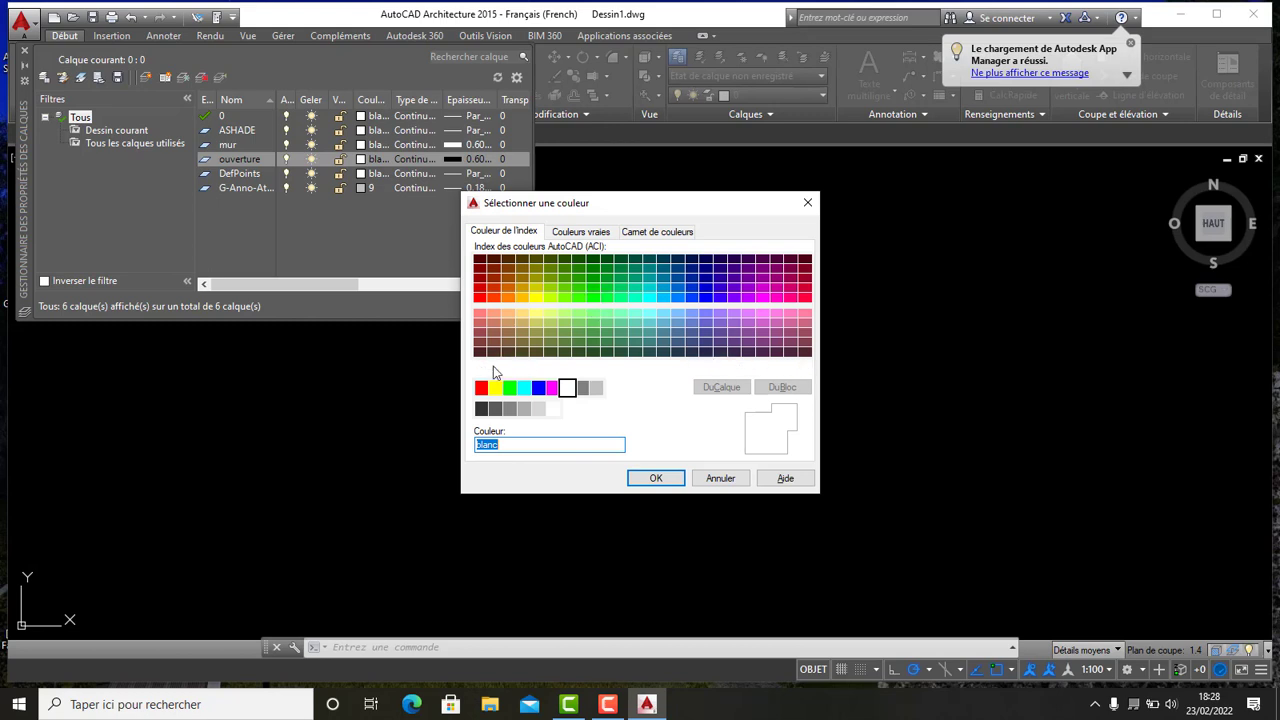
left_click(650, 297)
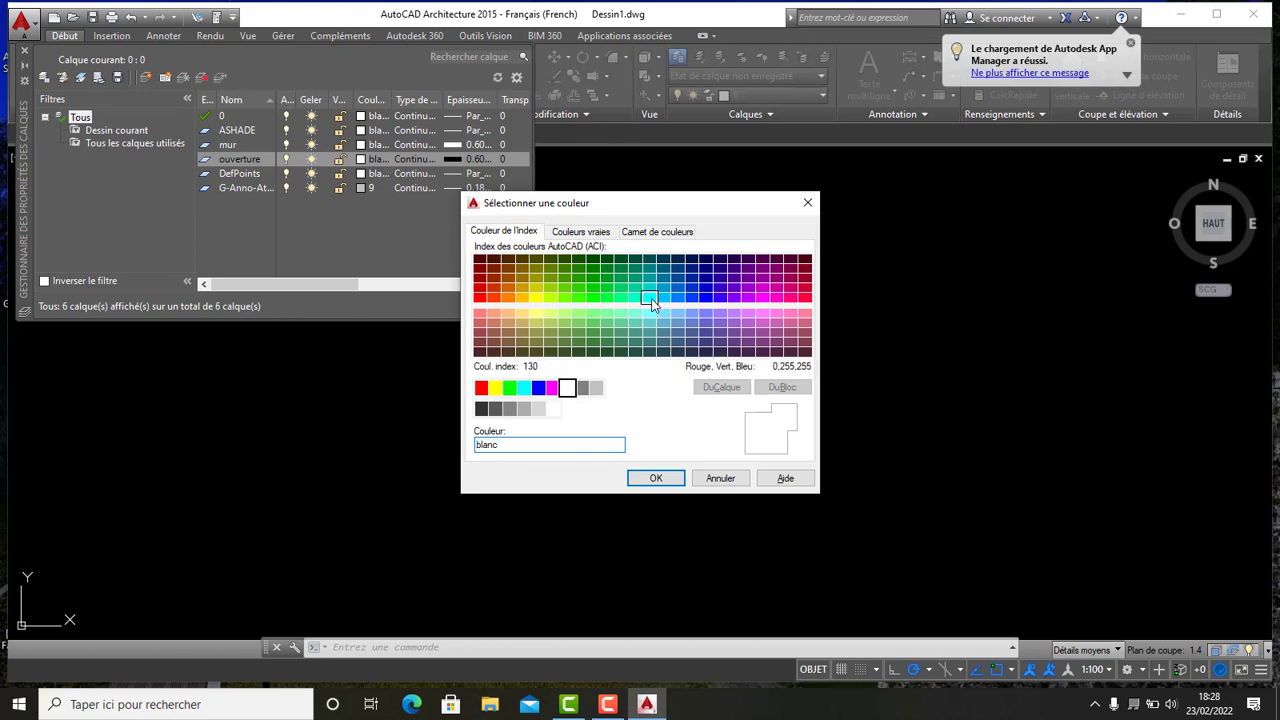
left_click(656, 478)
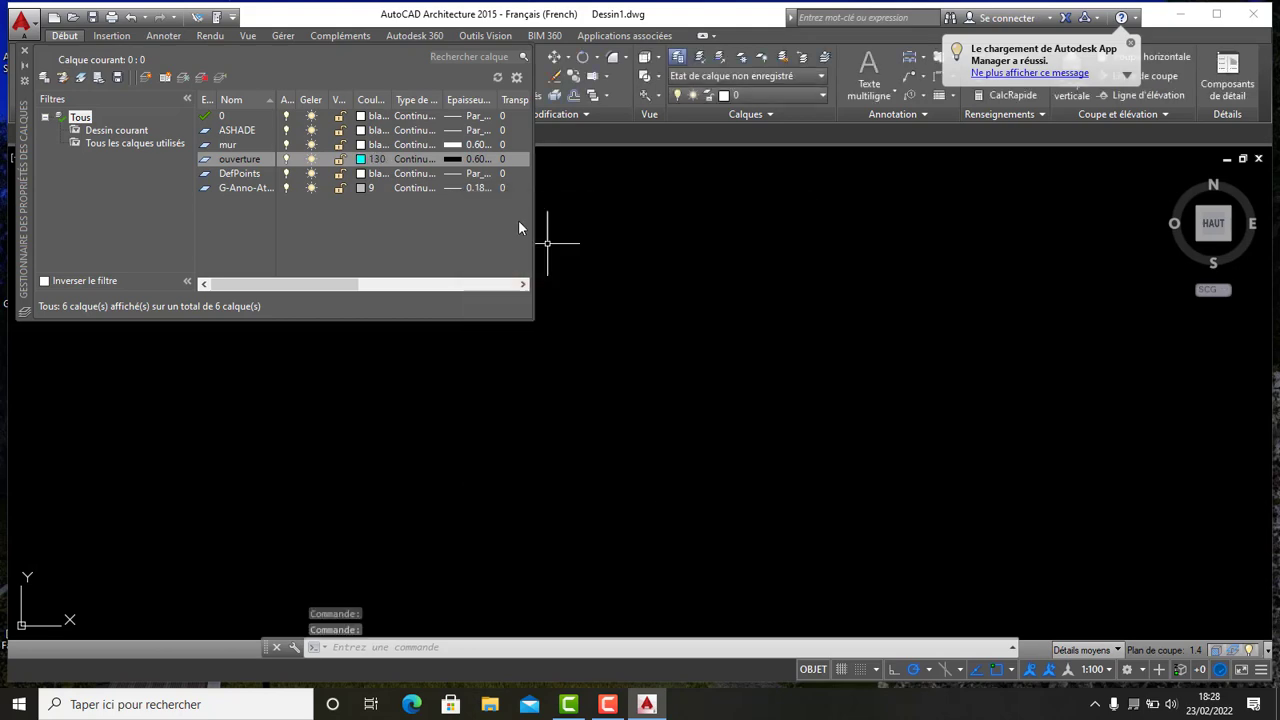
- Set the ouverture layer's lineweight to 0.30 mm
left_click(478, 166)
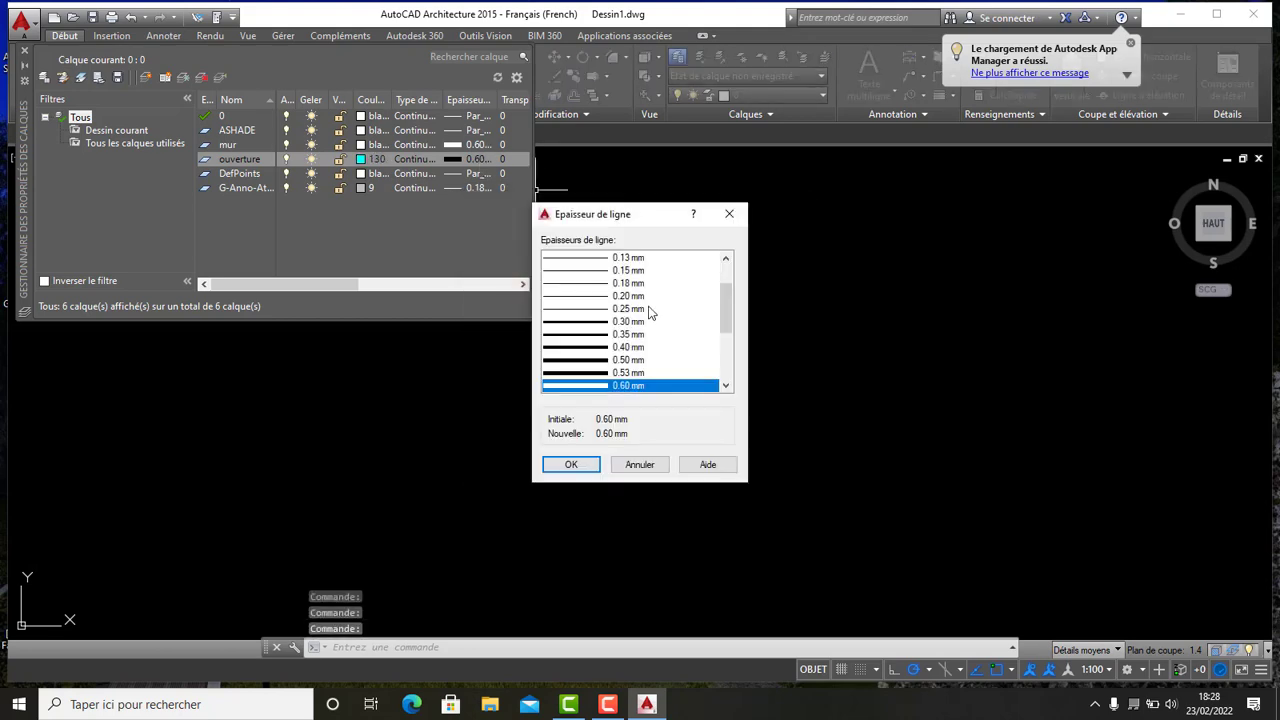
scroll(640, 330, "up", 1)
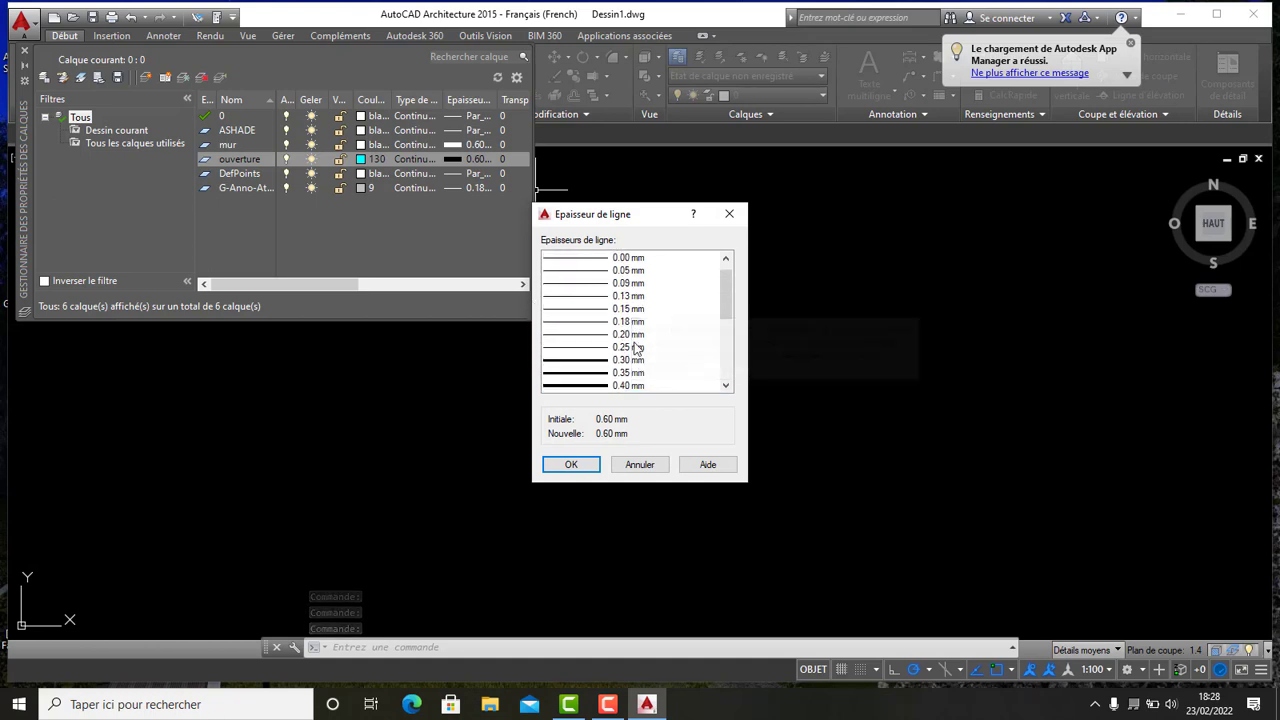
scroll(635, 347, "down", 1)
scroll(638, 335, "up", 1)
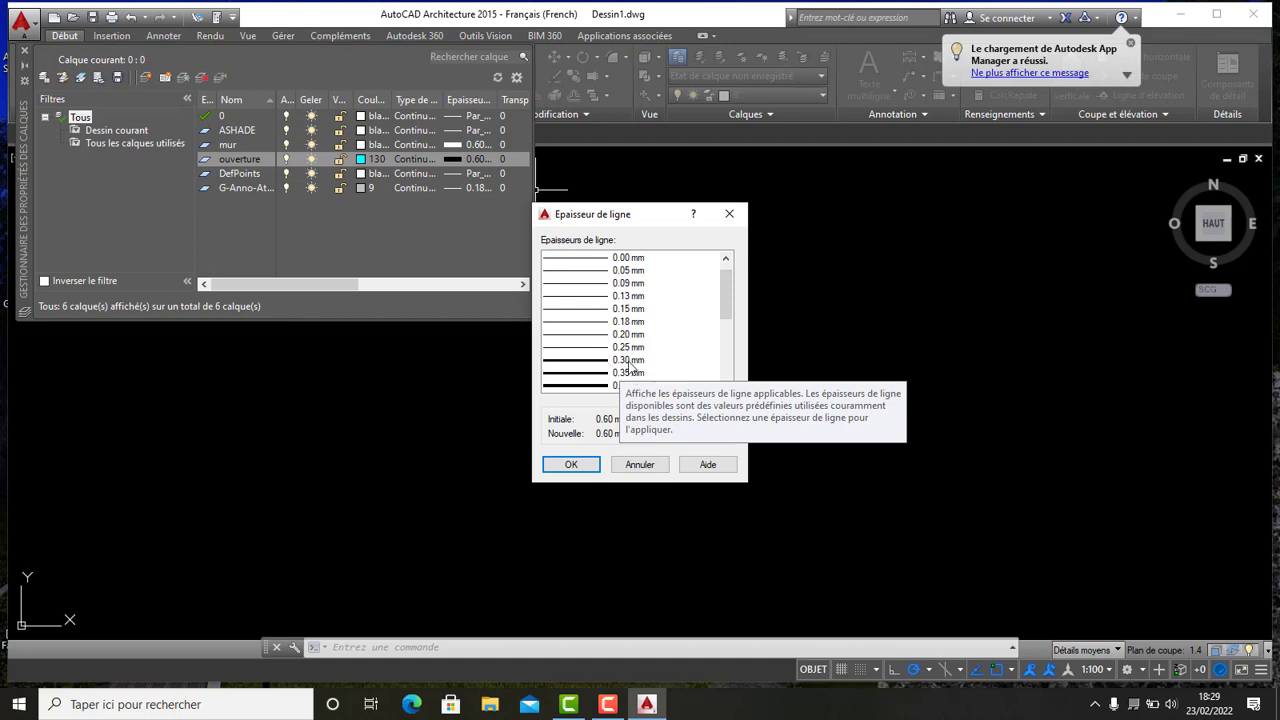
left_click(630, 362)
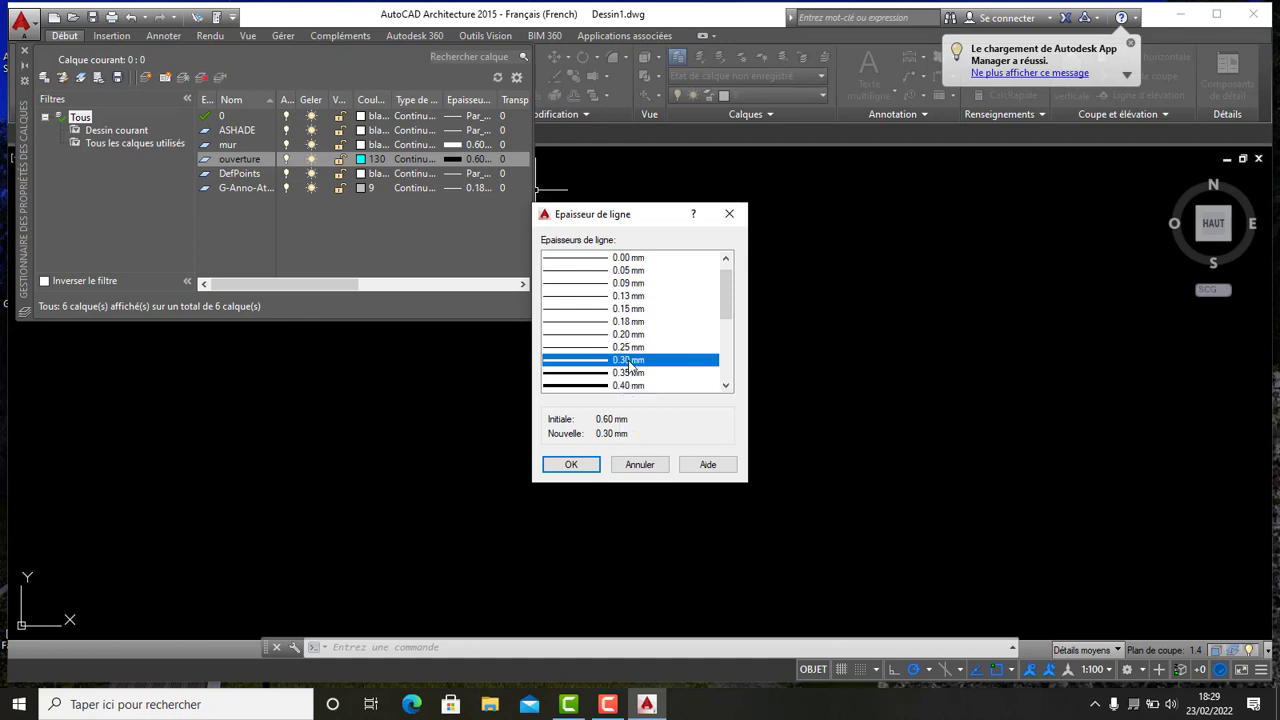
left_click(571, 465)
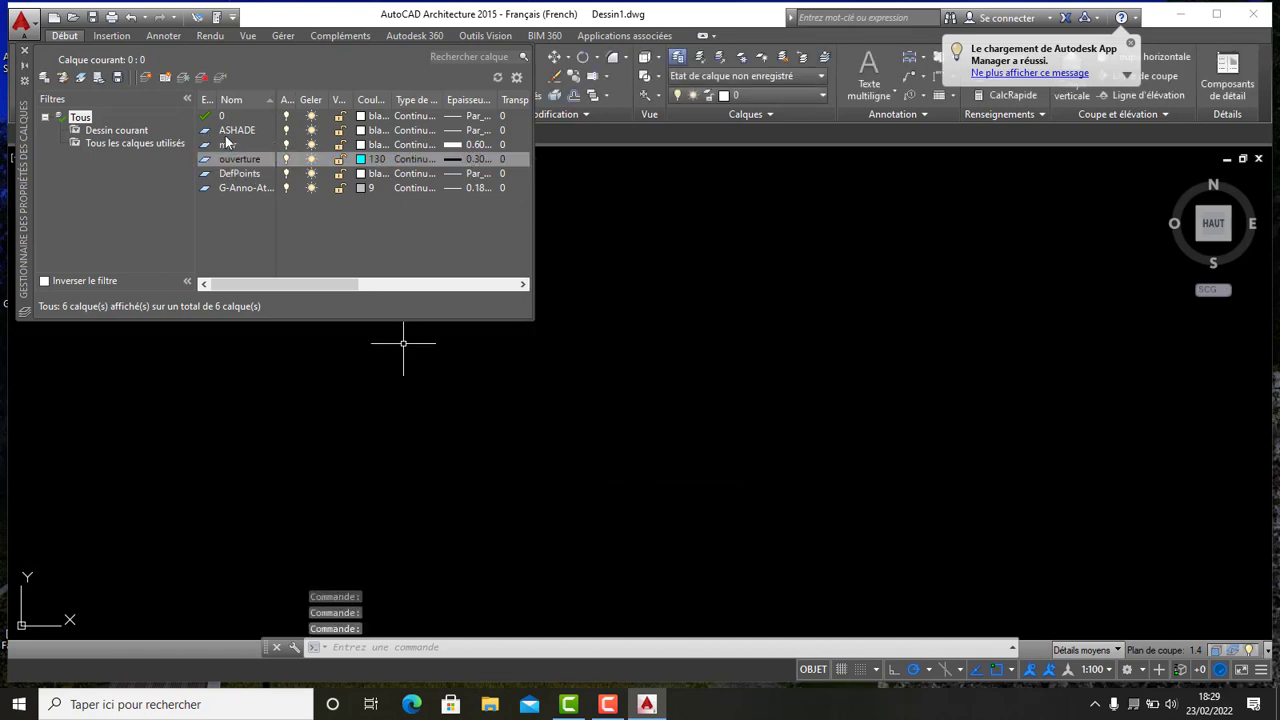
- Create a new layer named cotation
left_click(145, 79)
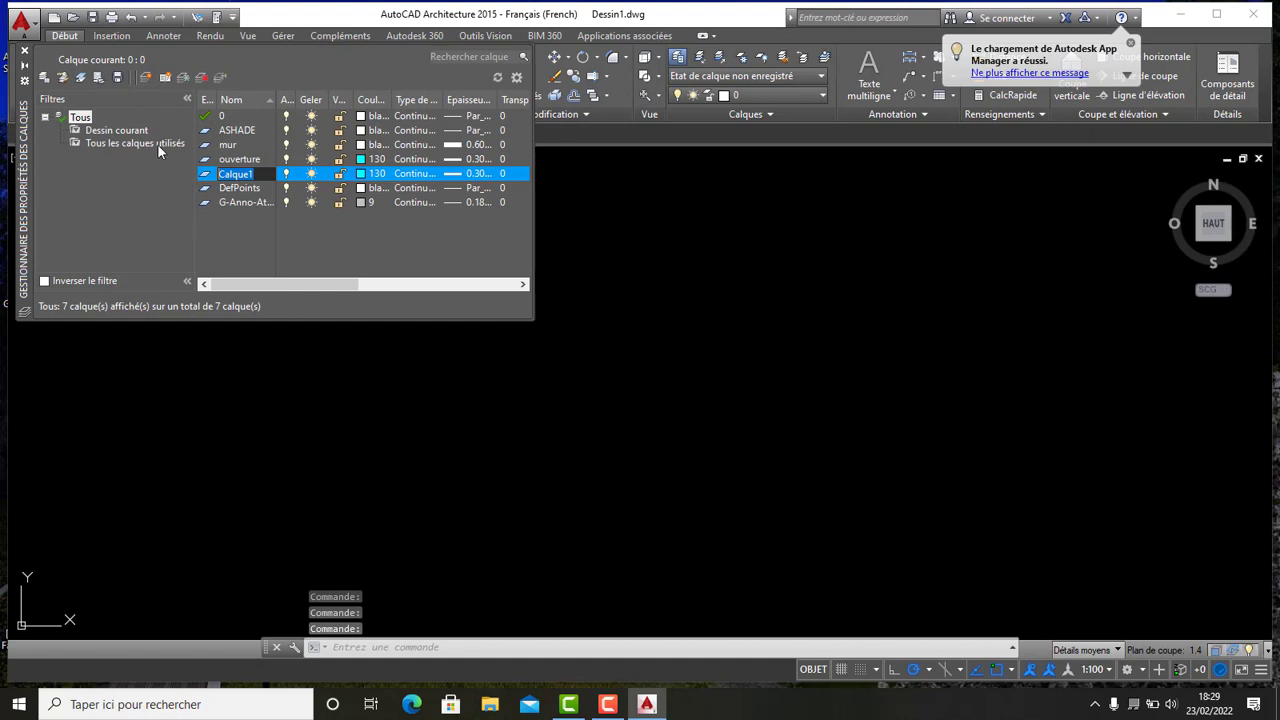
type("co")
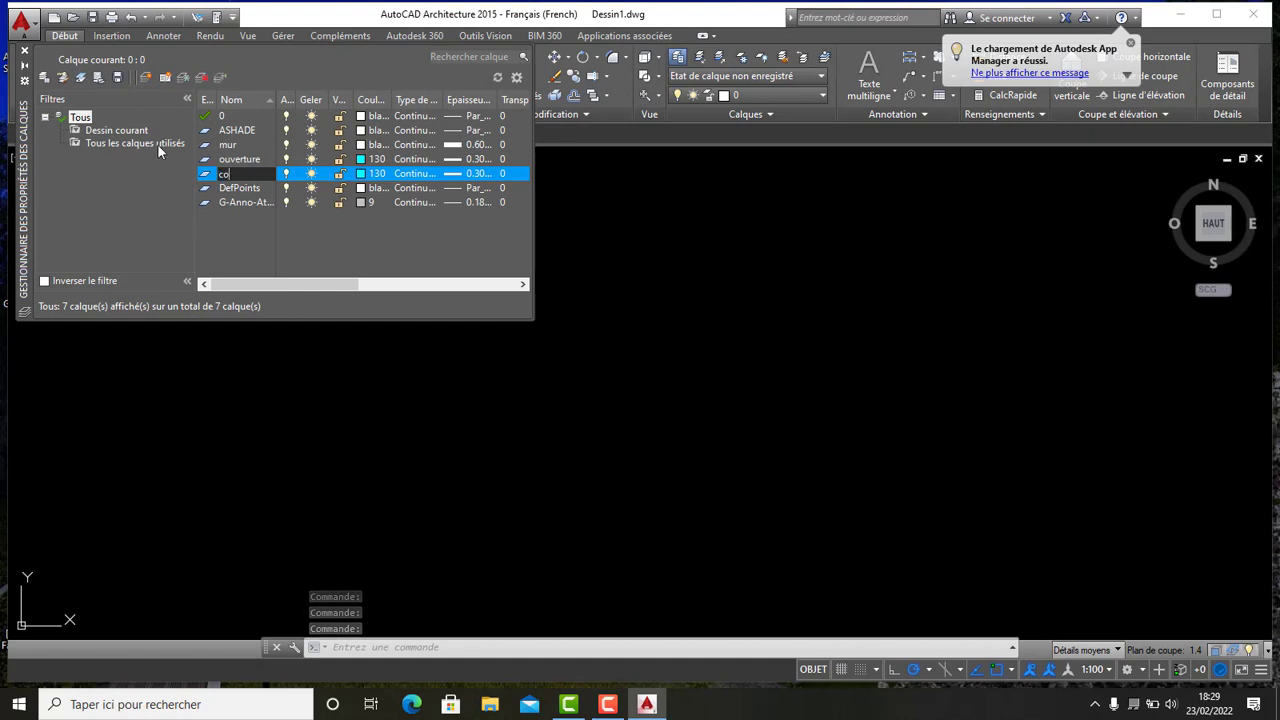
type("tati")
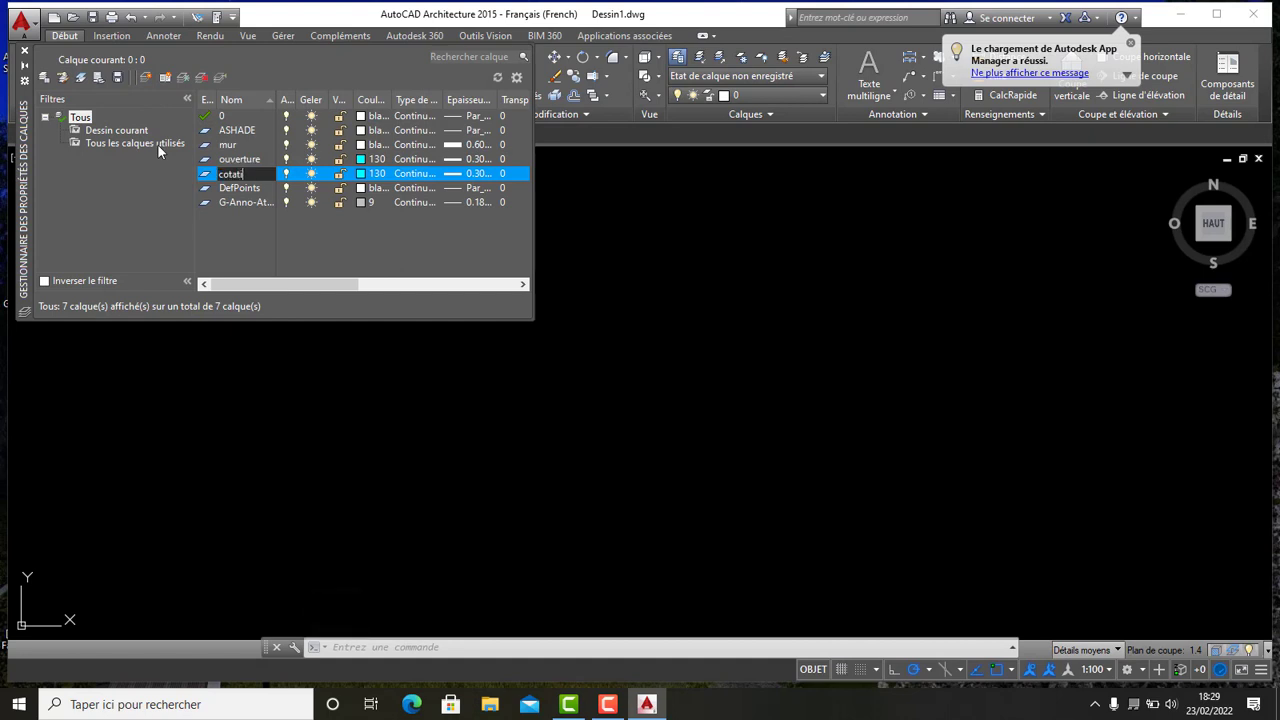
type("on")
key("Return")
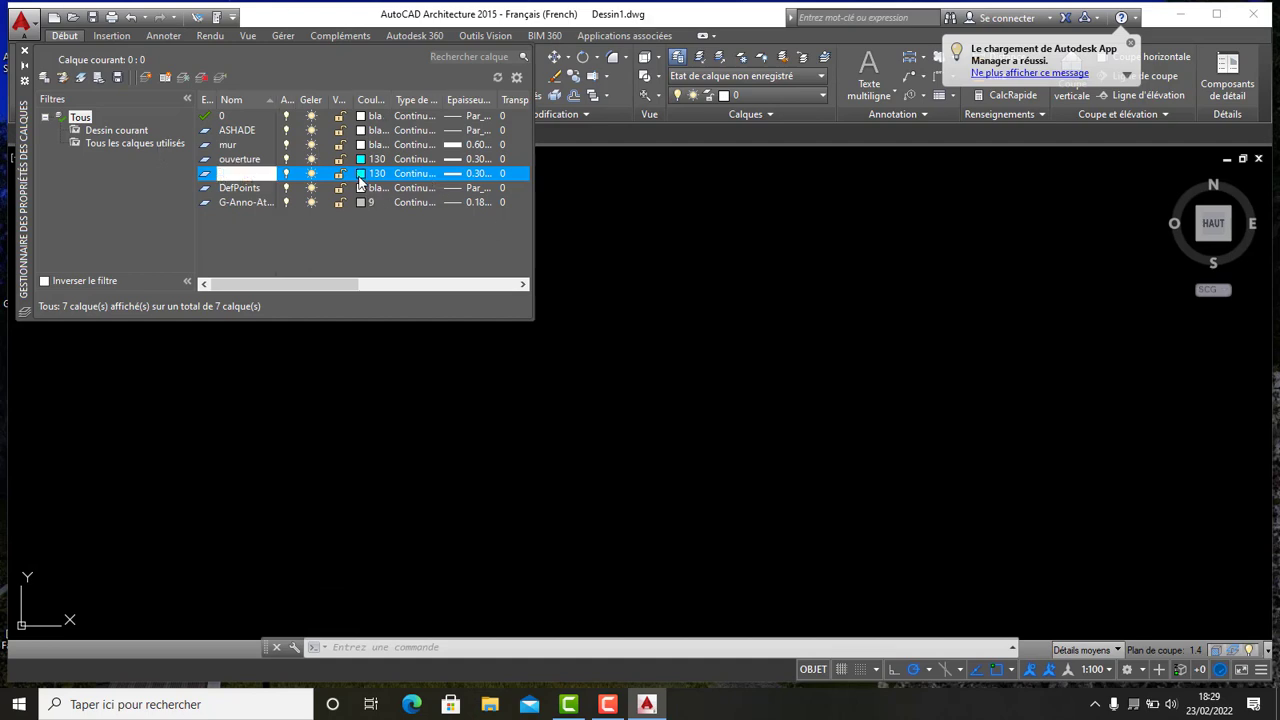
- Set the cotation layer's colour to 34 and its lineweight to 0.13 mm
left_click(370, 173)
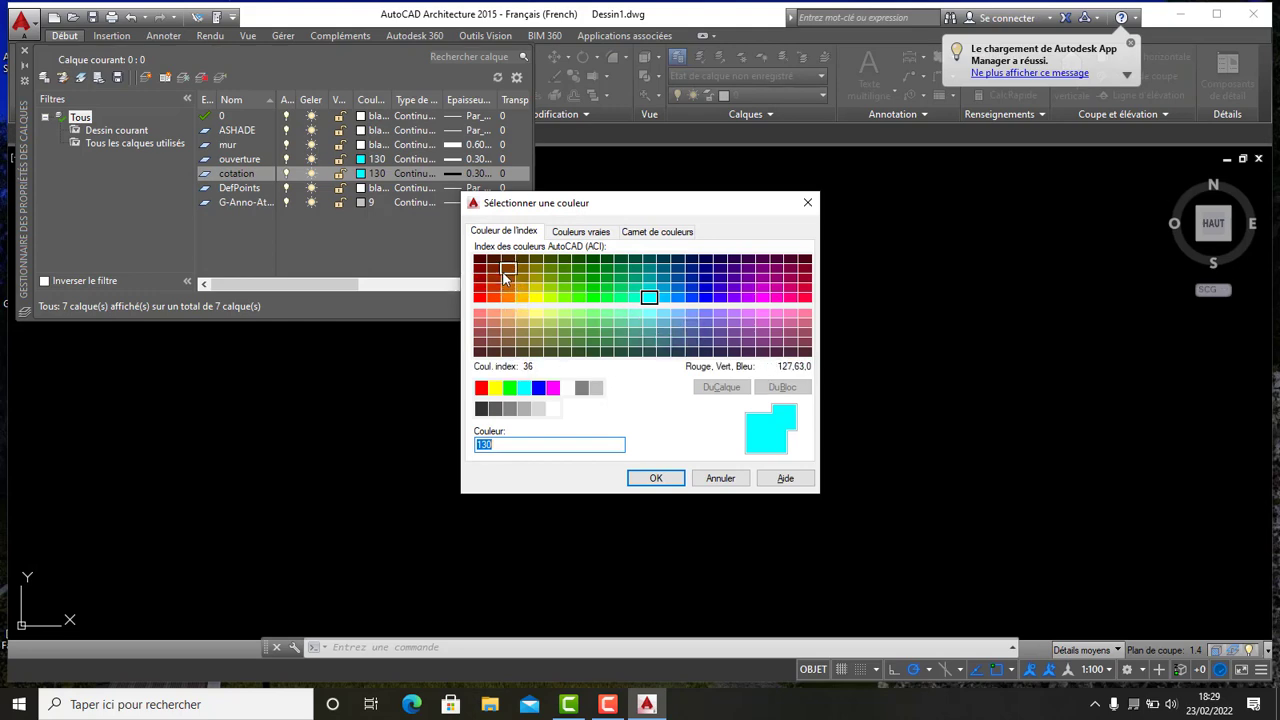
left_click(507, 279)
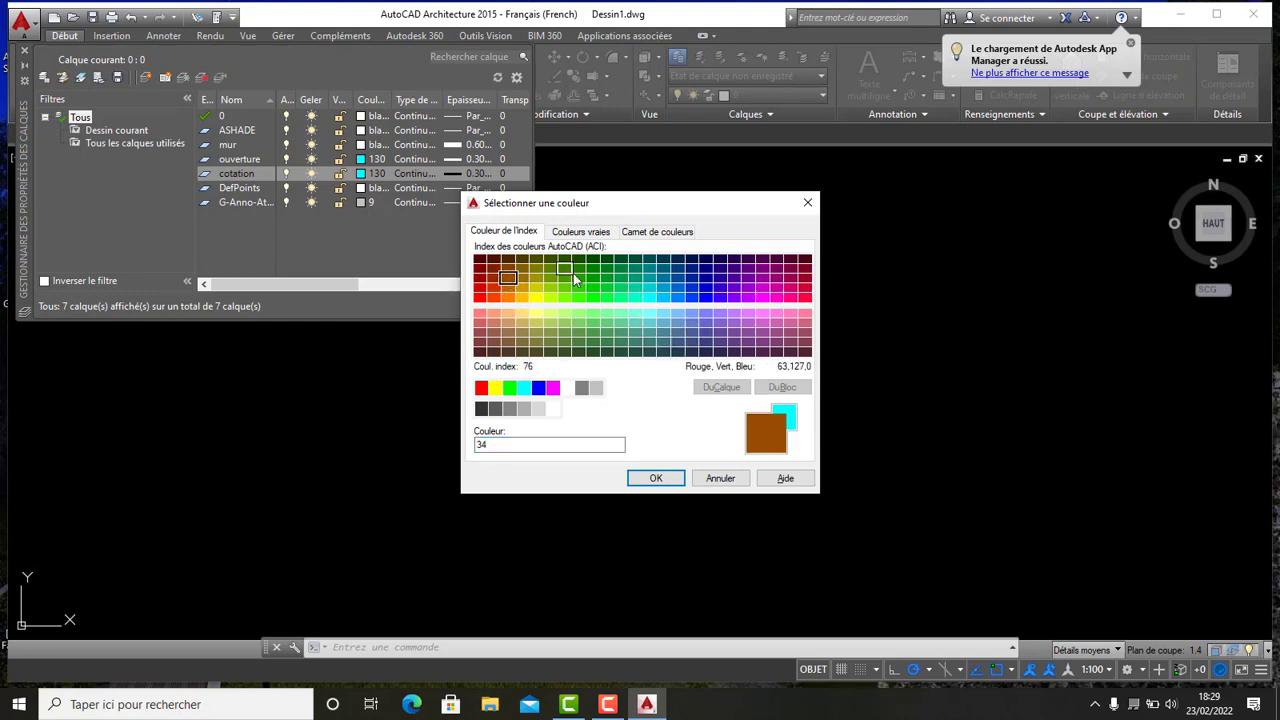
left_click(655, 478)
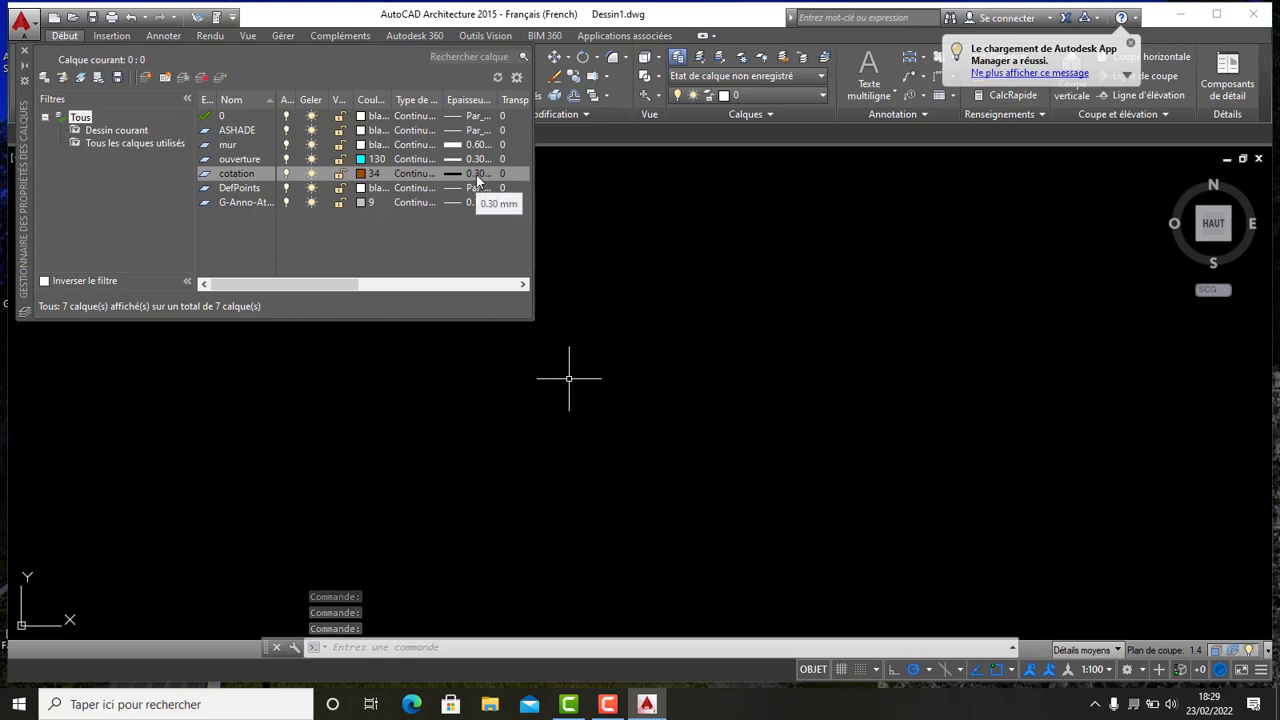
left_click(479, 177)
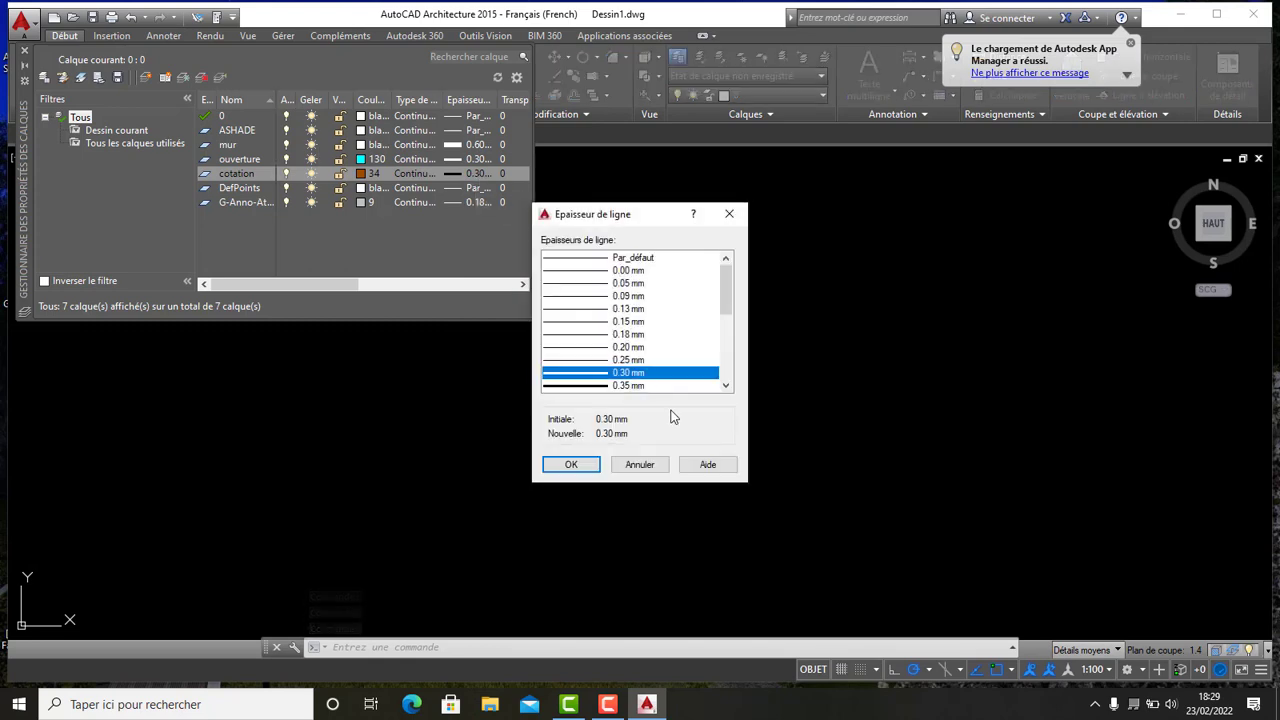
left_click(630, 309)
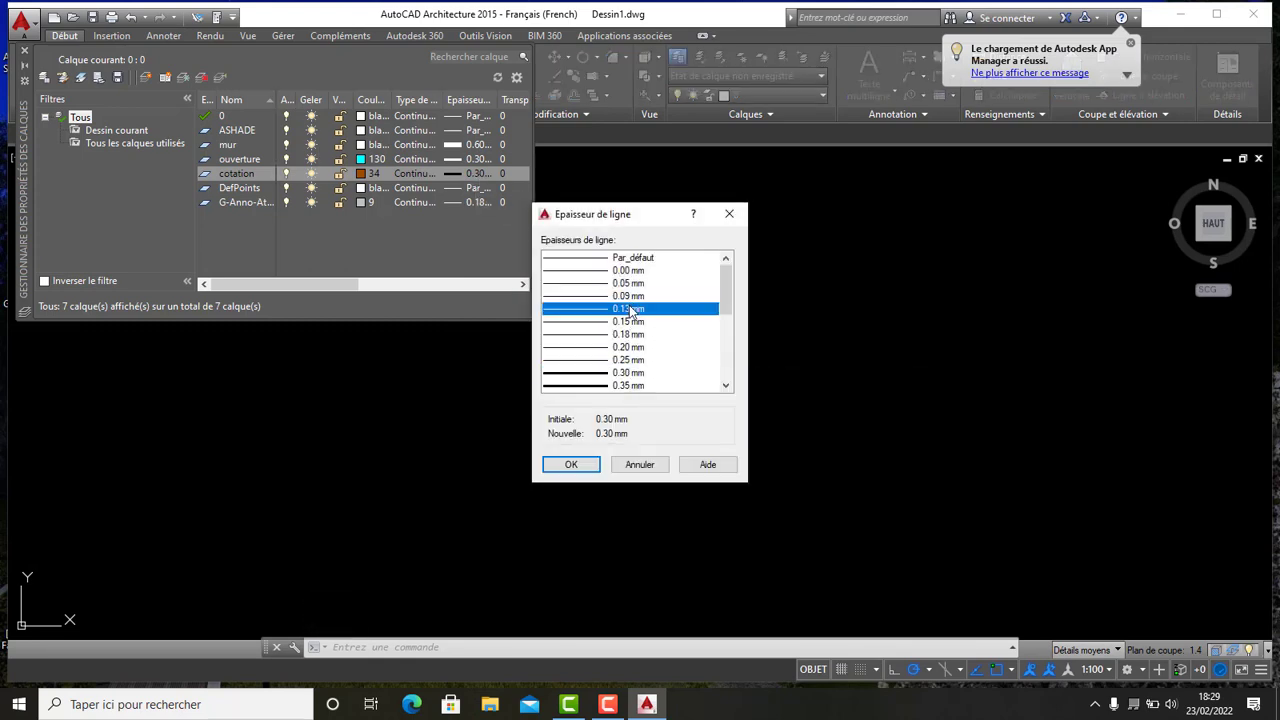
left_click(571, 465)
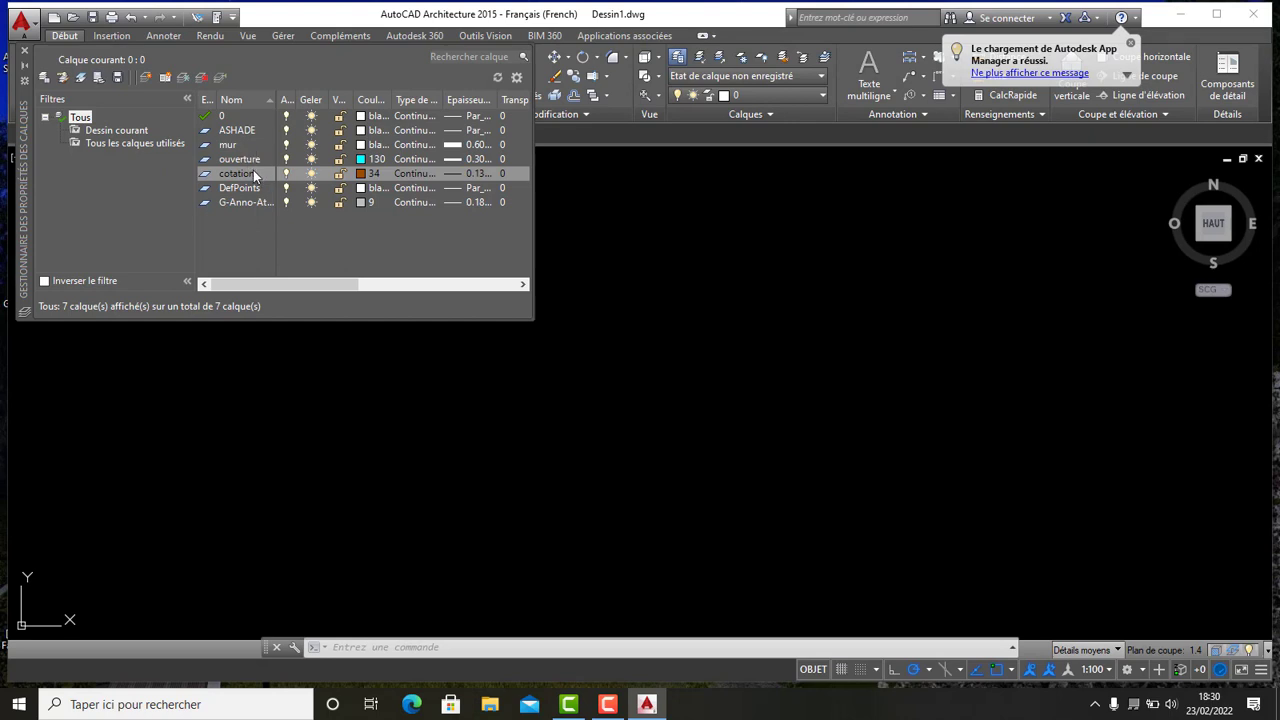
- Create a new layer named texte and set its colour to blanc
left_click(148, 77)
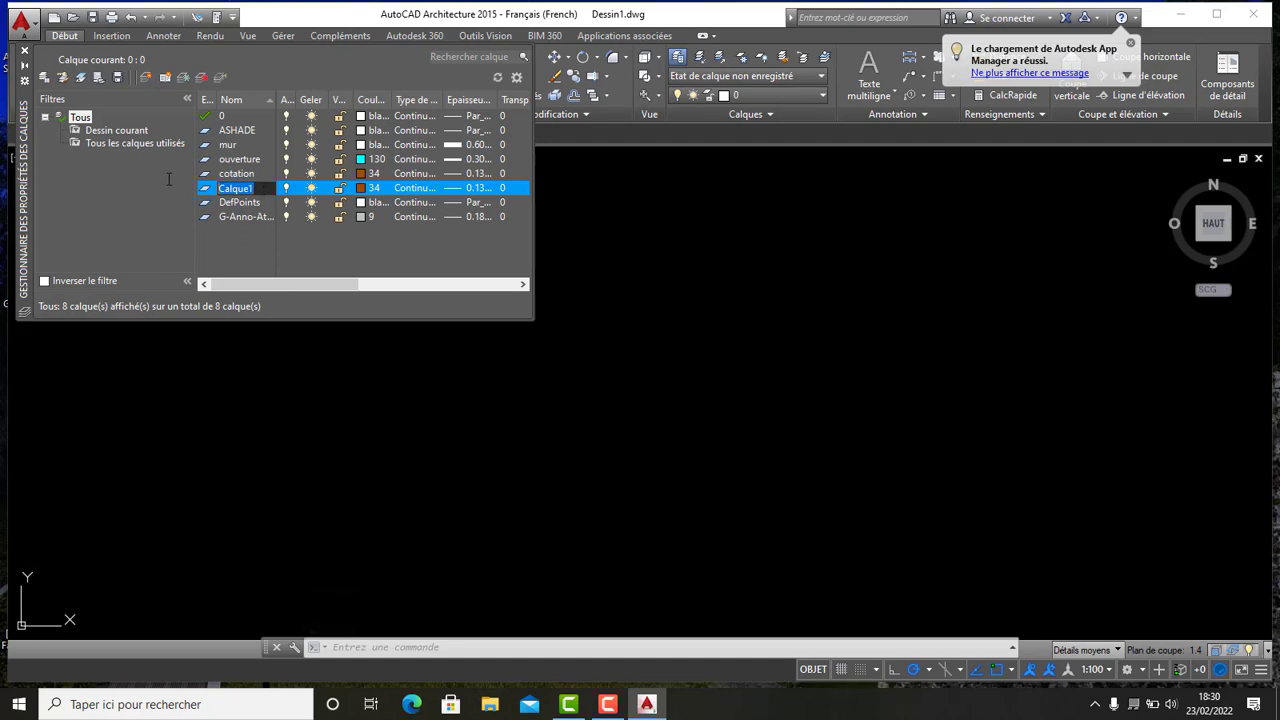
type("texte")
left_click(362, 188)
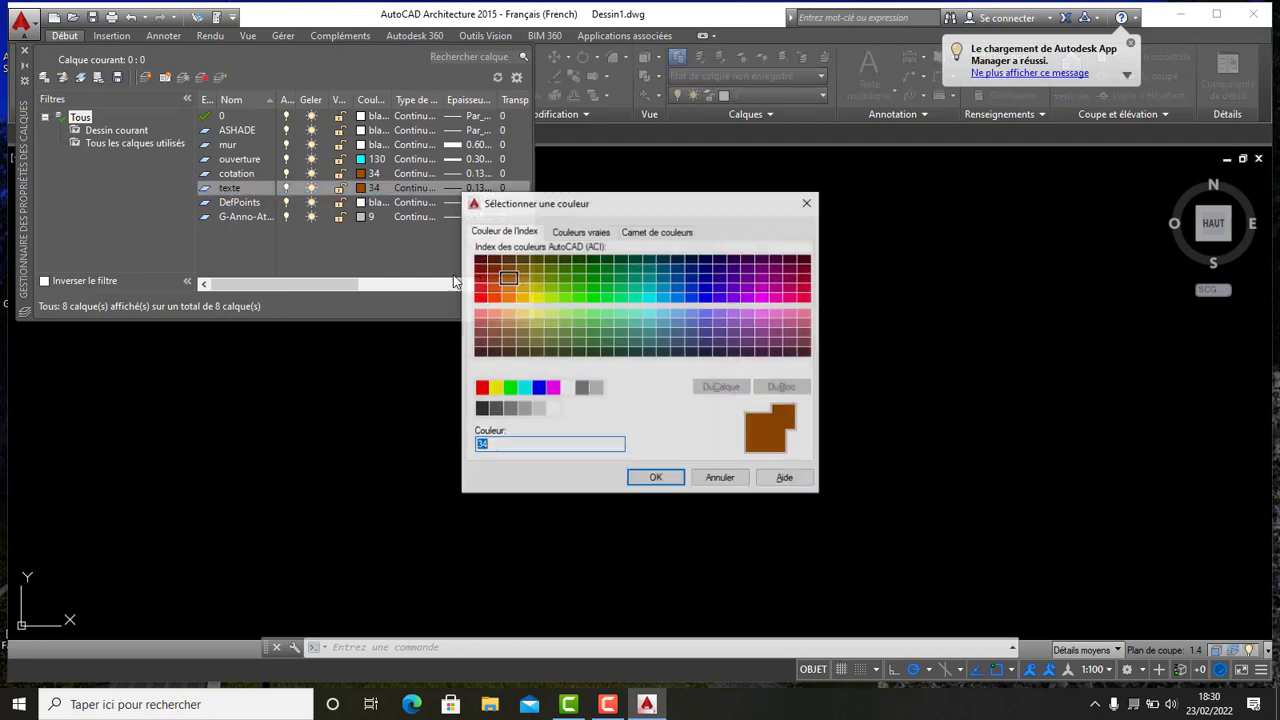
left_click(567, 387)
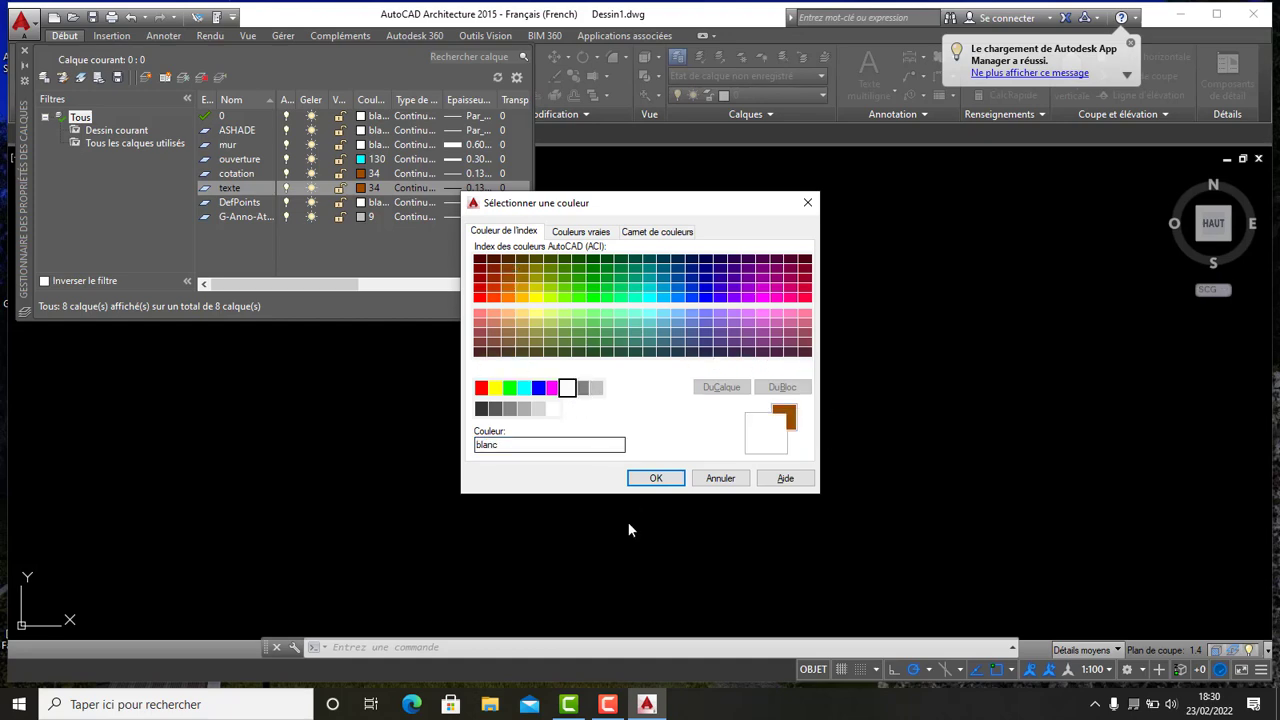
left_click(656, 478)
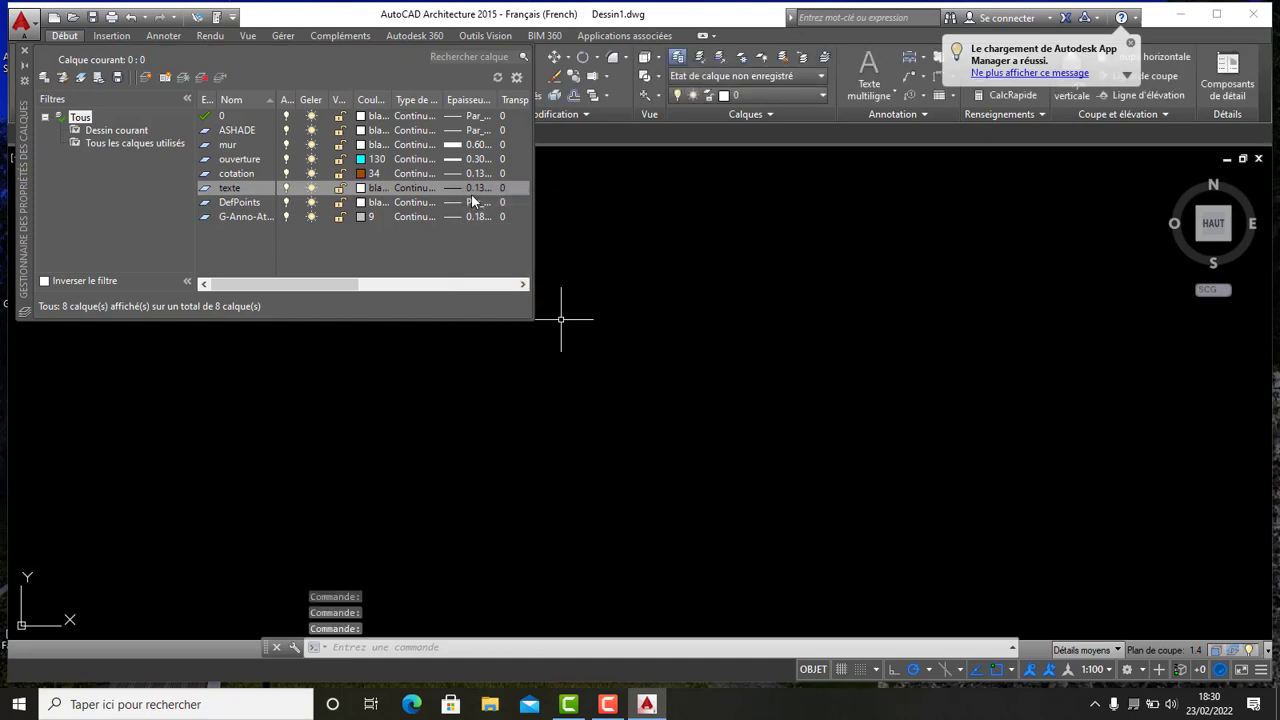
- Set the texte layer's lineweight to 0.30 mm and close the layer properties manager
left_click(476, 189)
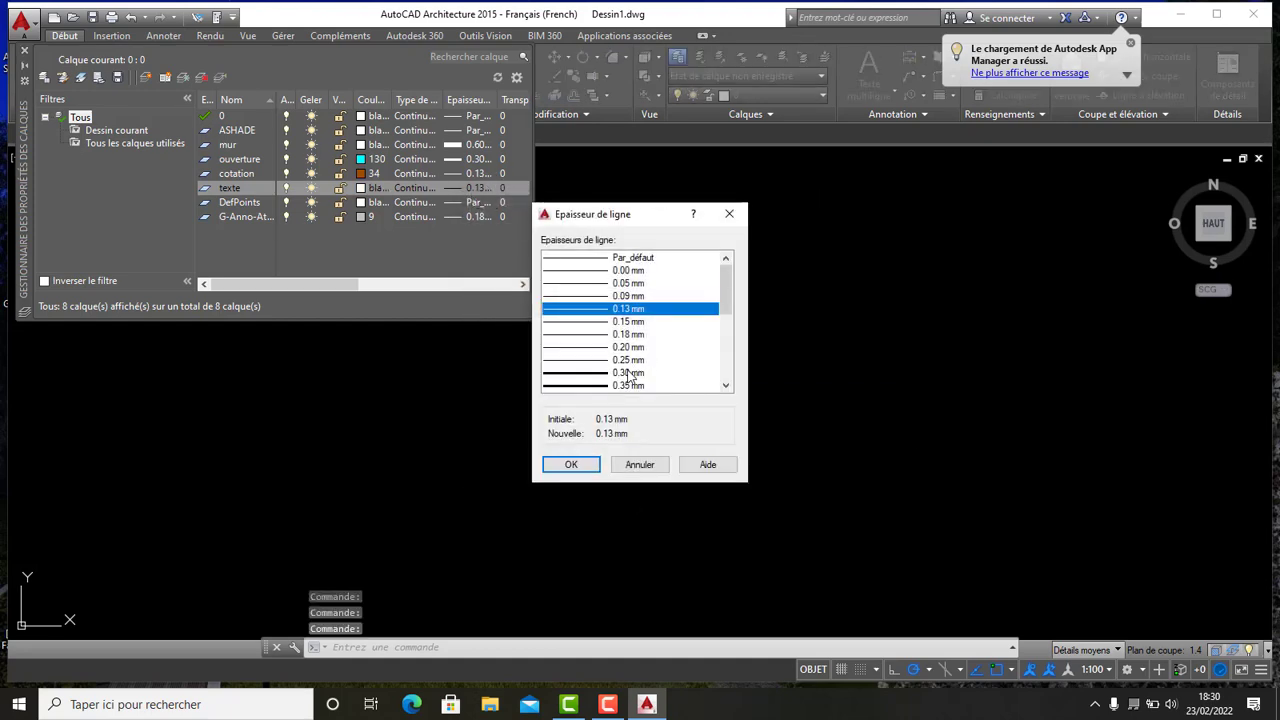
left_click(629, 373)
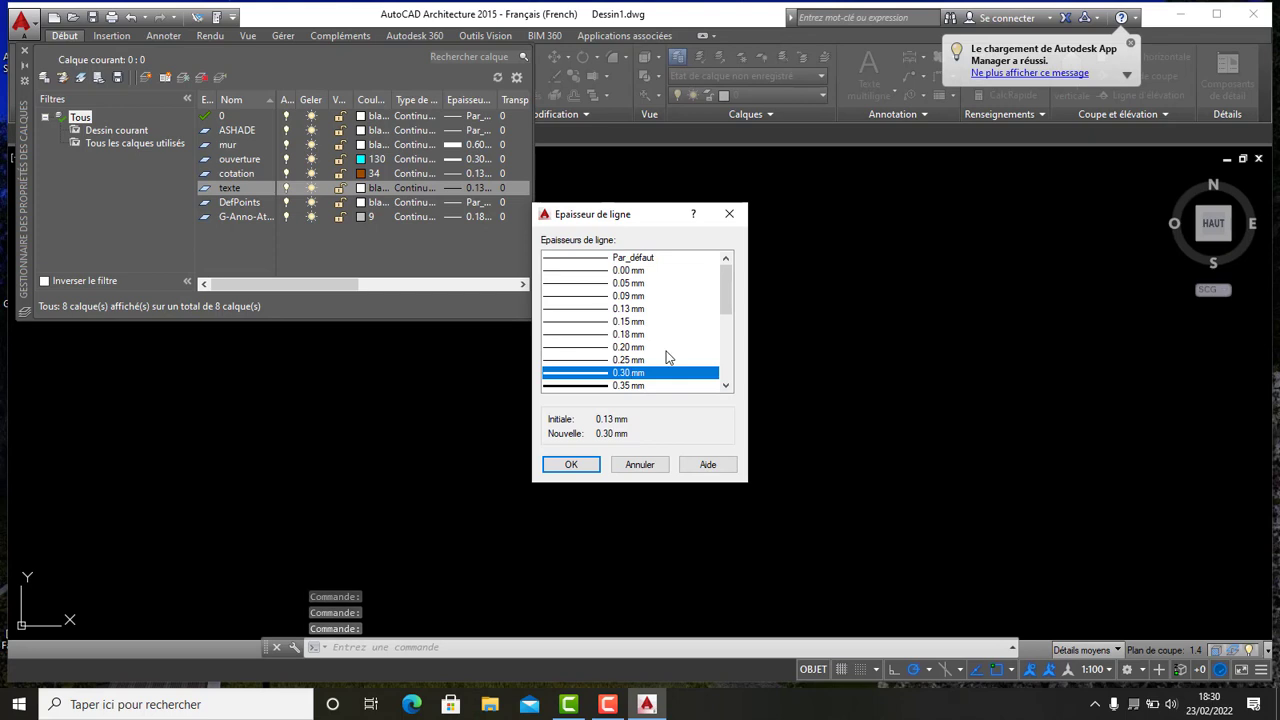
left_click(570, 465)
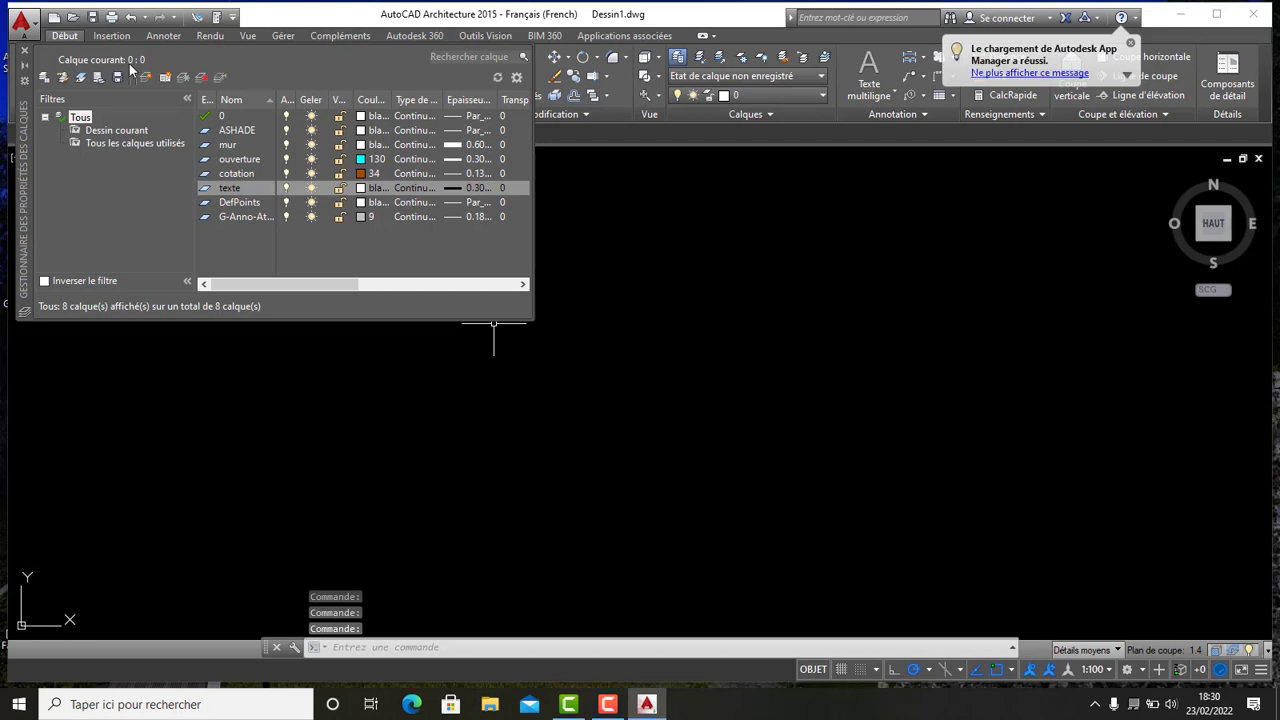
left_click(24, 50)
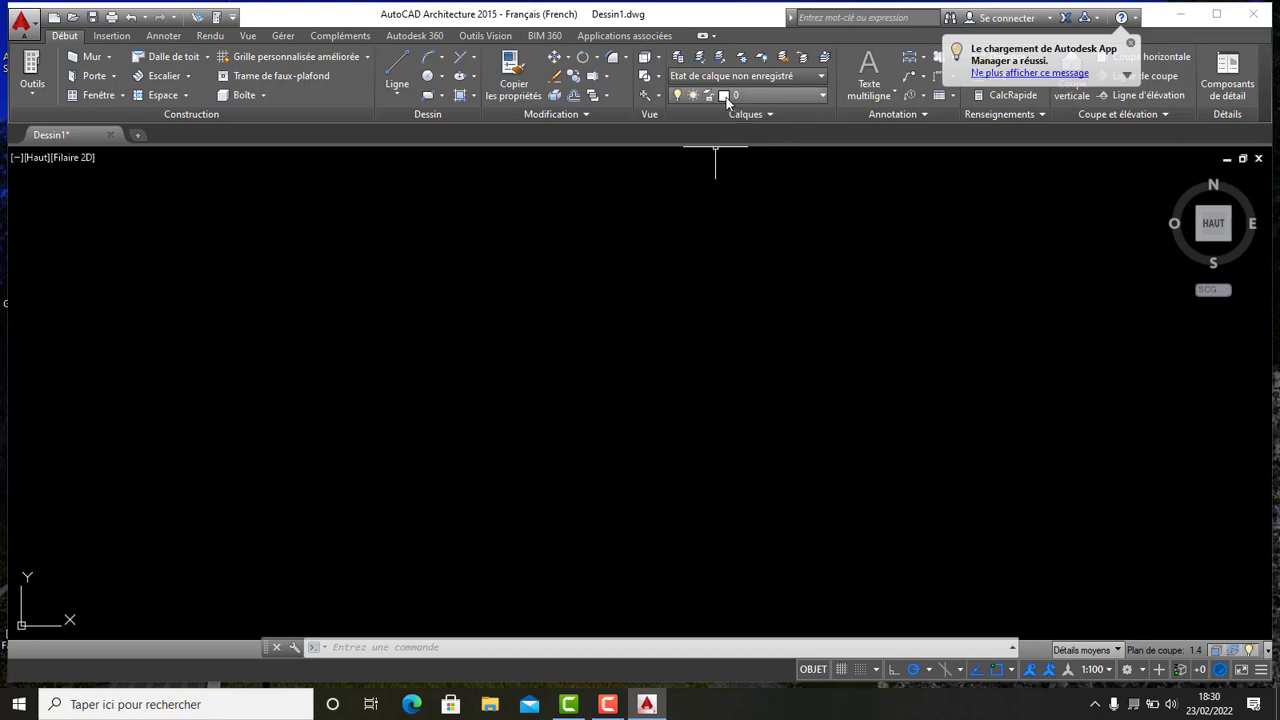
- Make mur the current layer and draw a closed 9.6 by 6.9 rectangle with the Line tool, with ortho on
left_click(824, 95)
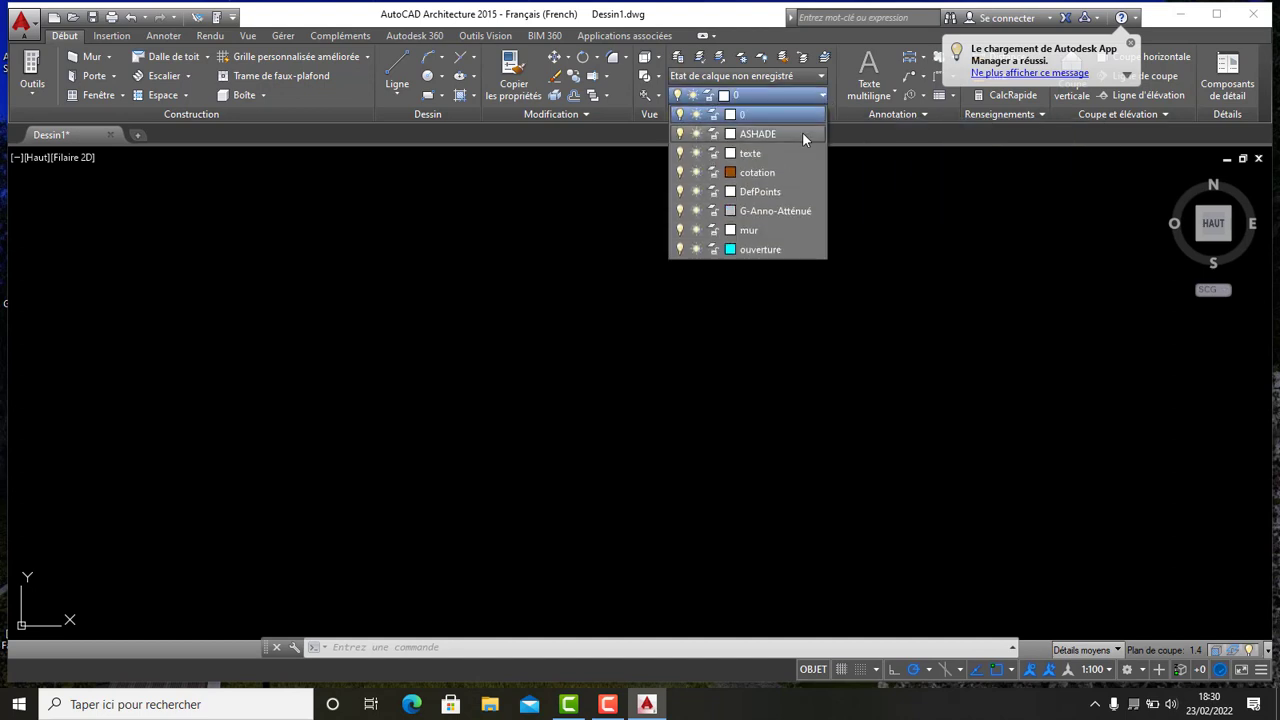
left_click(752, 231)
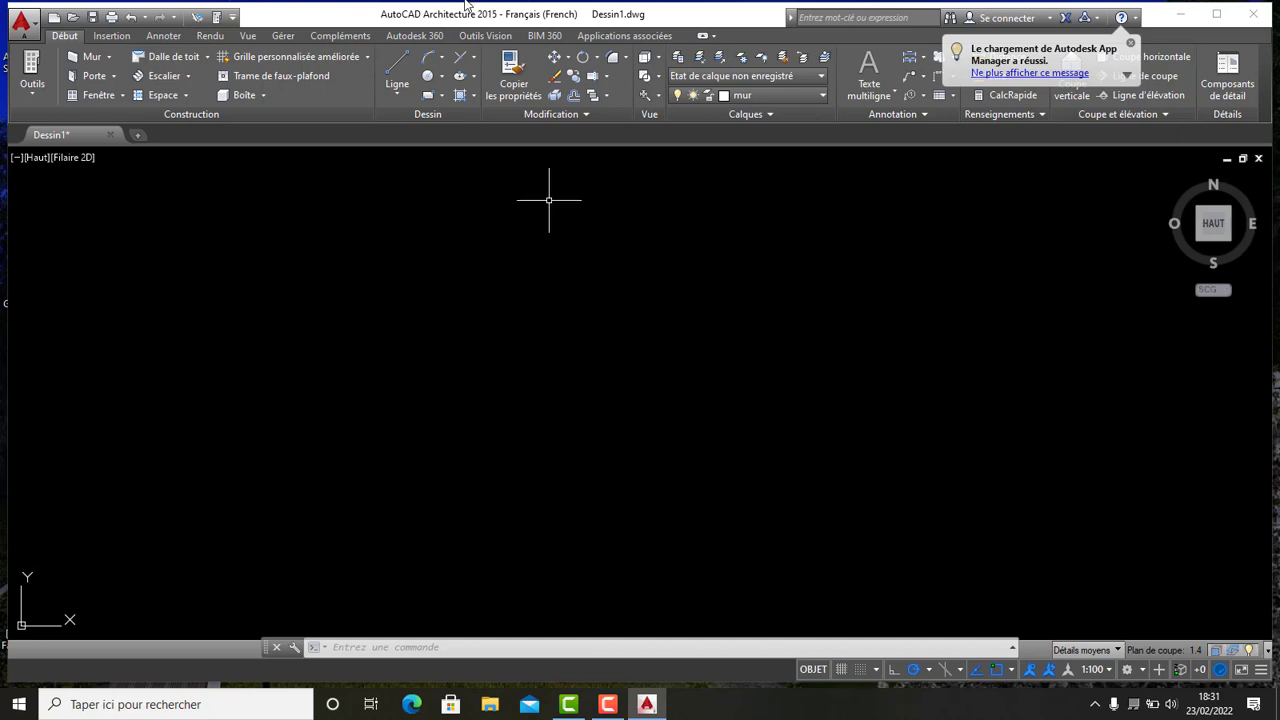
left_click(397, 70)
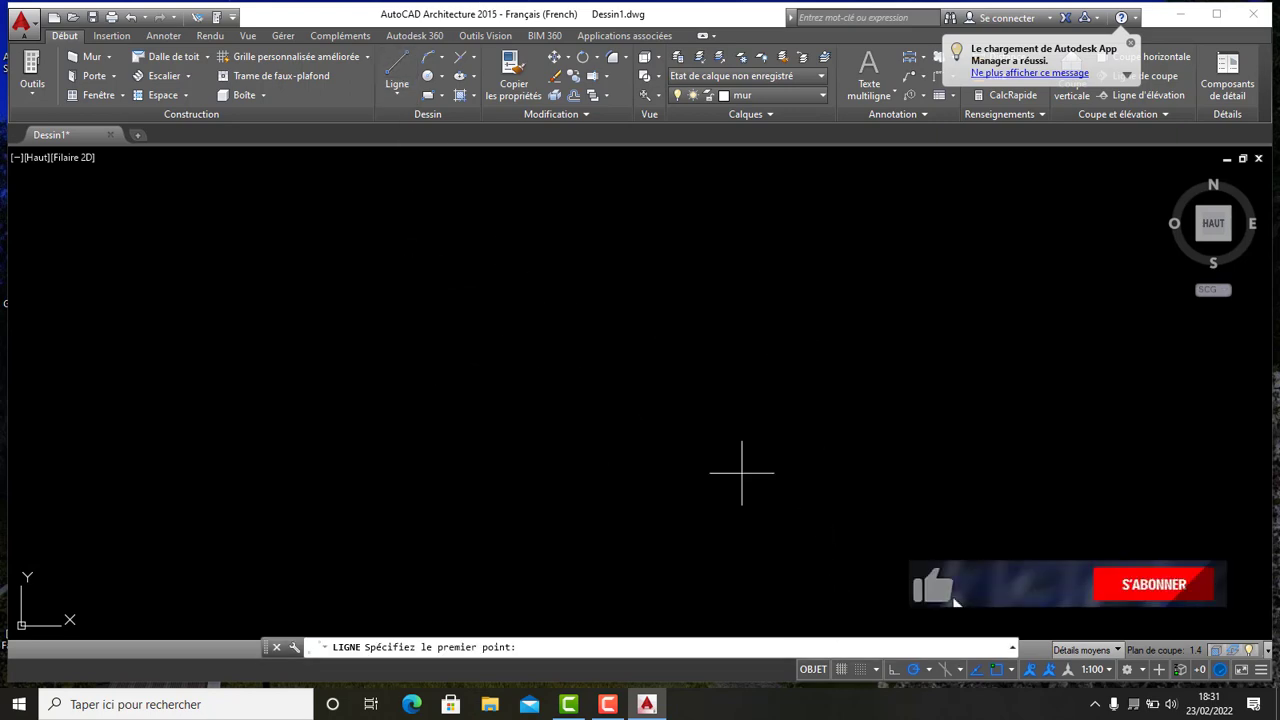
left_click(328, 267)
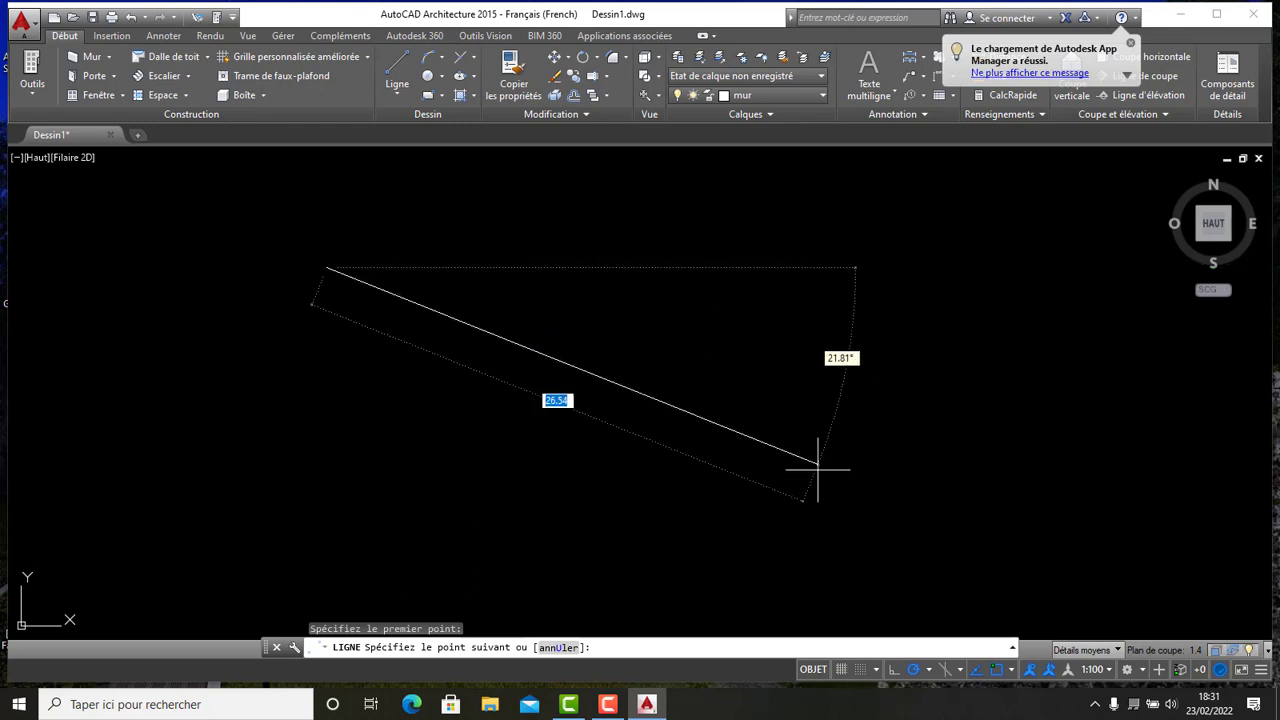
left_click(895, 671)
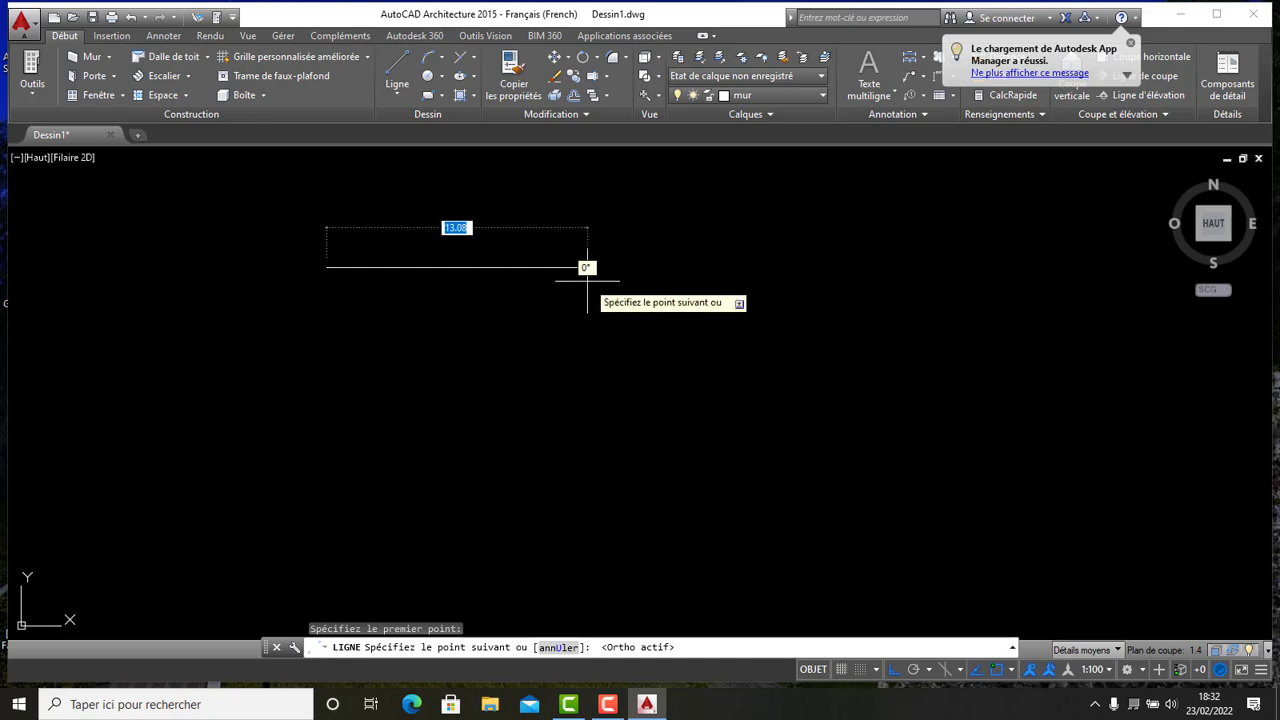
type("6")
key("Return")
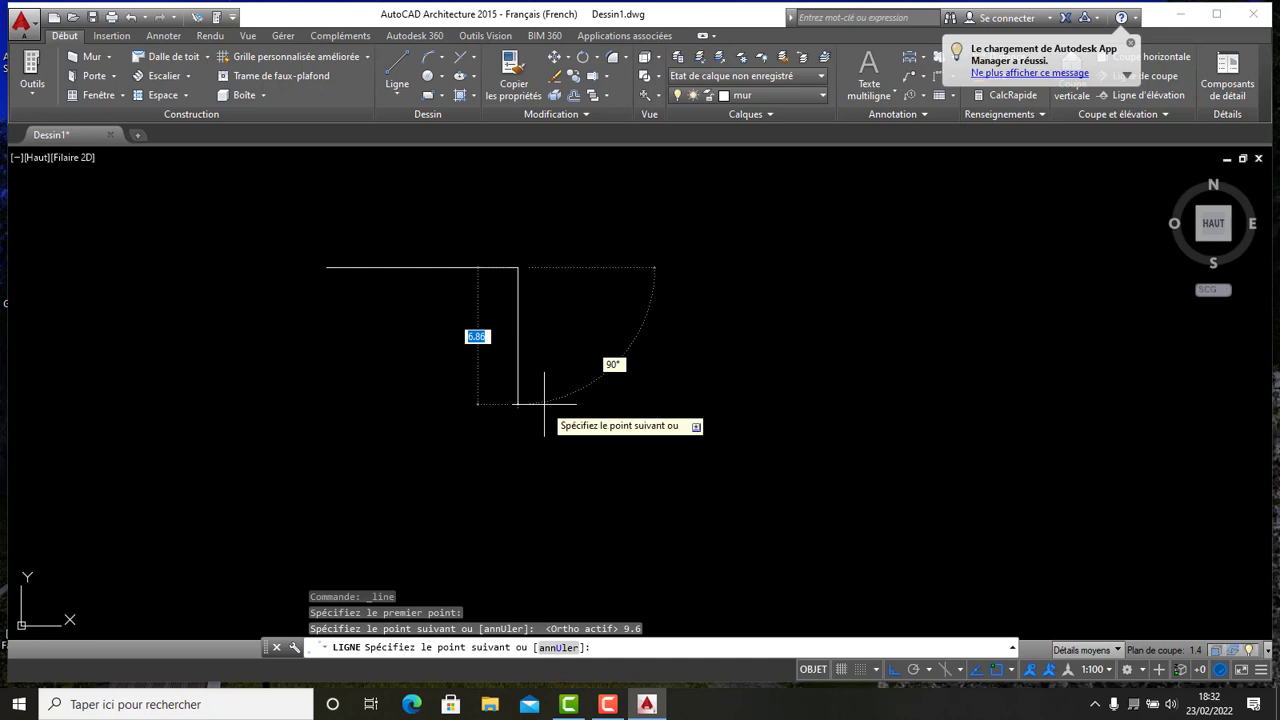
type("6")
key("Return")
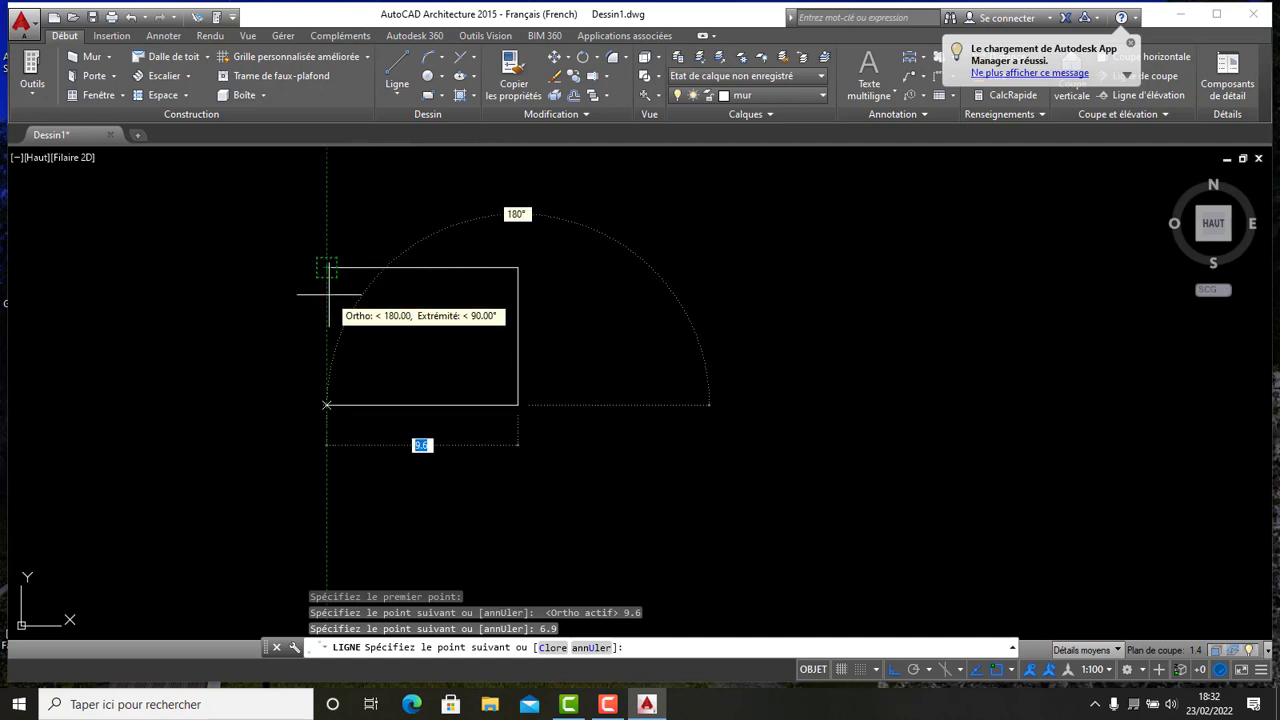
left_click(330, 372)
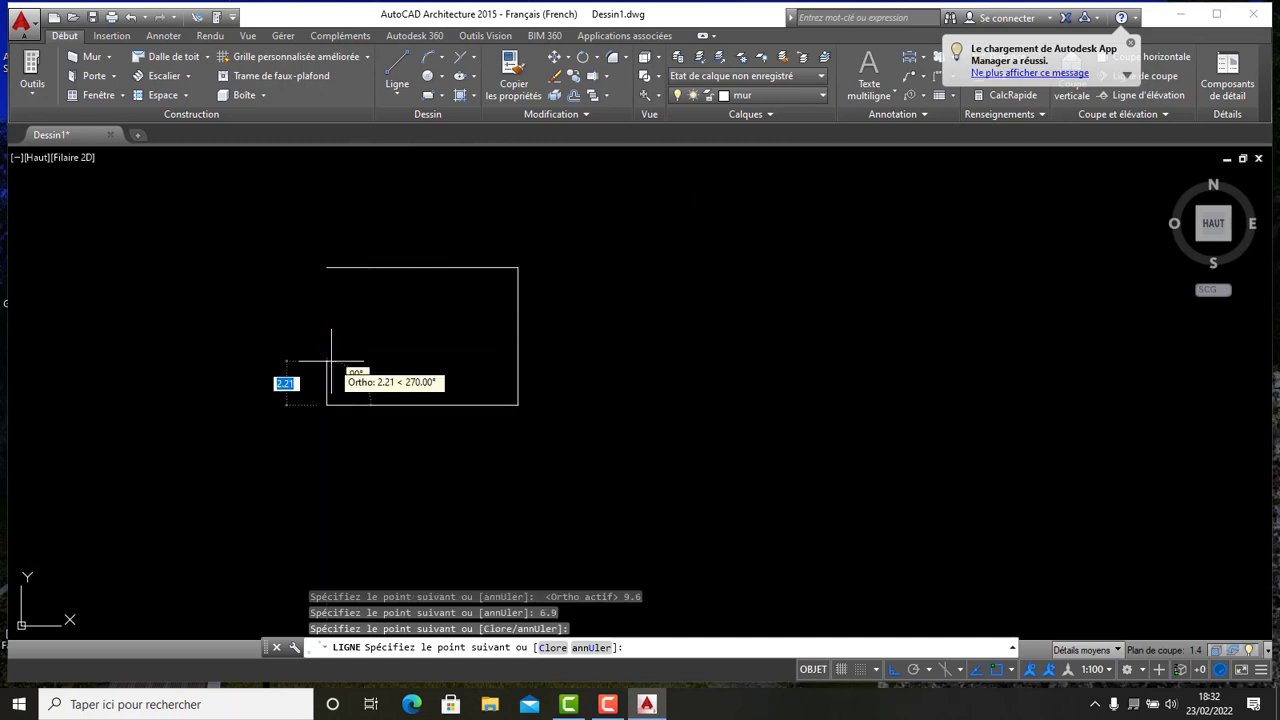
left_click(327, 268)
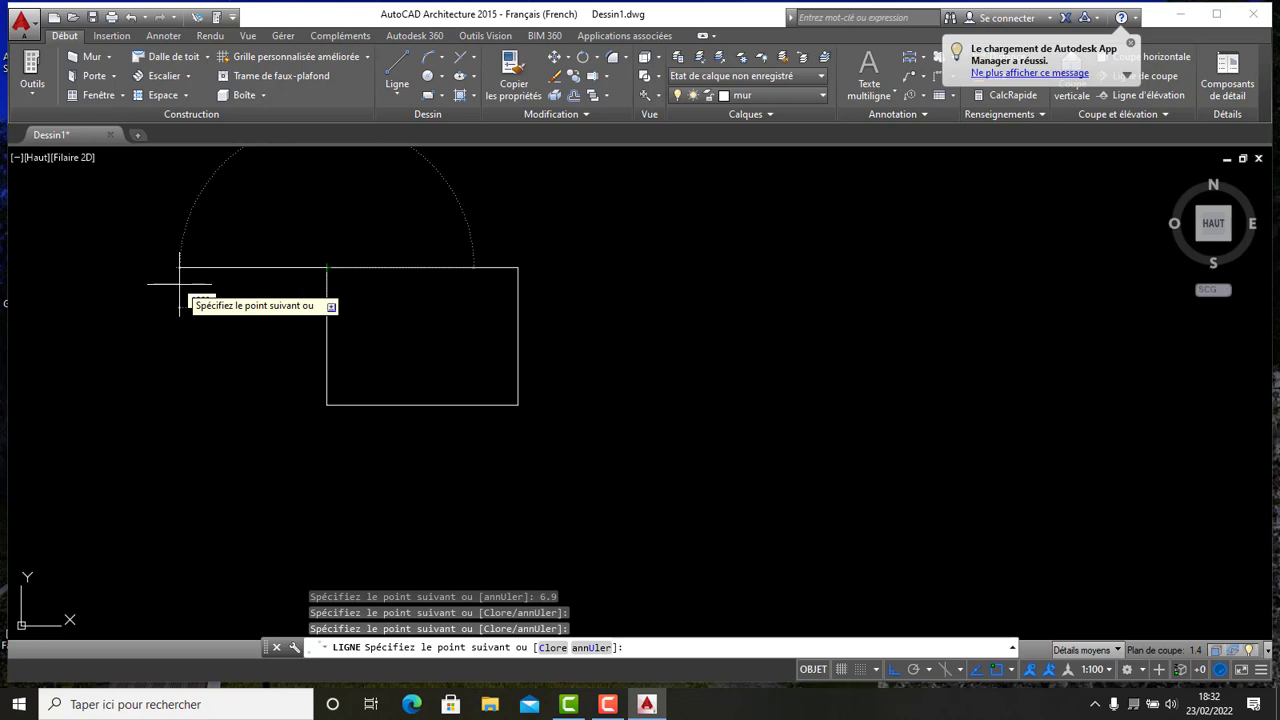
key("Escape")
- Offset all four sides of the rectangle inward by 0.15 to form the outer walls
scroll(411, 300, "down", 2)
scroll(335, 302, "up", 3)
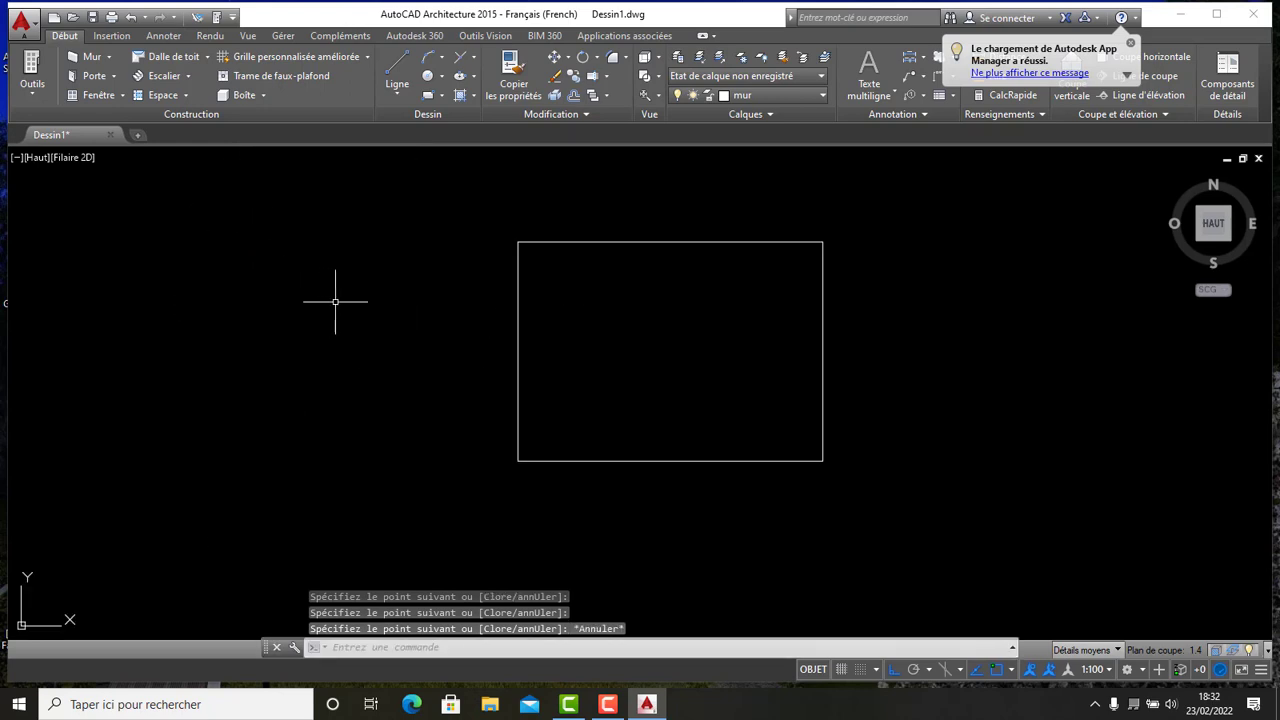
scroll(411, 310, "down", 3)
mouse_move(434, 323)
middle_mouse_down()
mouse_move(500, 286)
mouse_move(452, 392)
mouse_move(454, 437)
mouse_move(503, 323)
middle_mouse_up()
scroll(500, 289, "up", 3)
scroll(500, 290, "down", 2)
scroll(437, 366, "up", 4)
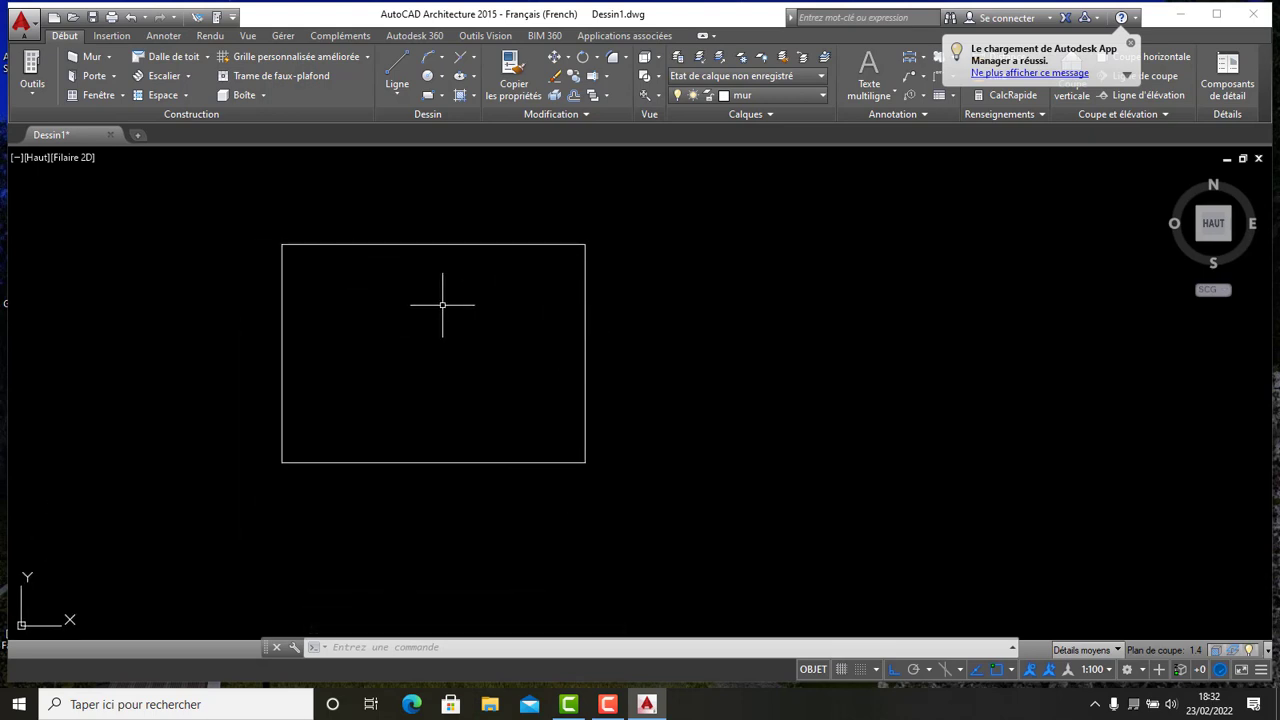
mouse_move(442, 305)
middle_mouse_down()
mouse_move(543, 408)
mouse_move(559, 309)
middle_mouse_up()
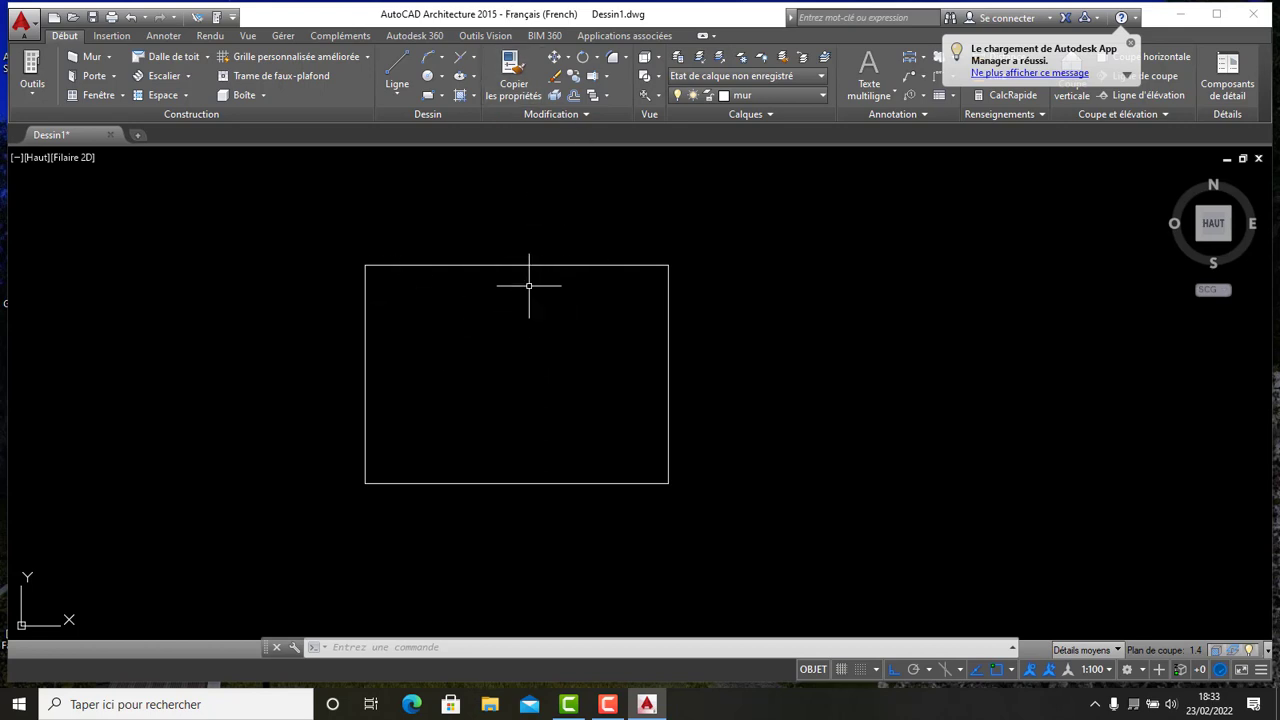
scroll(420, 280, "up", 4)
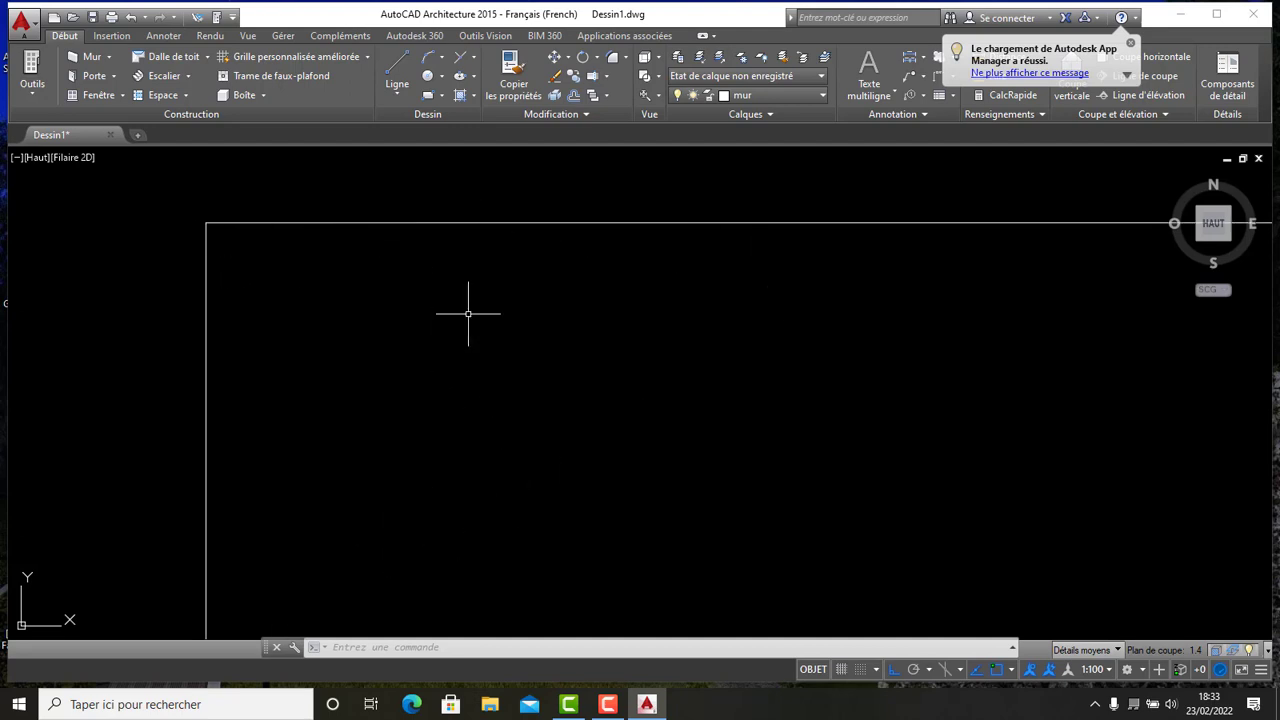
scroll(585, 307, "down", 6)
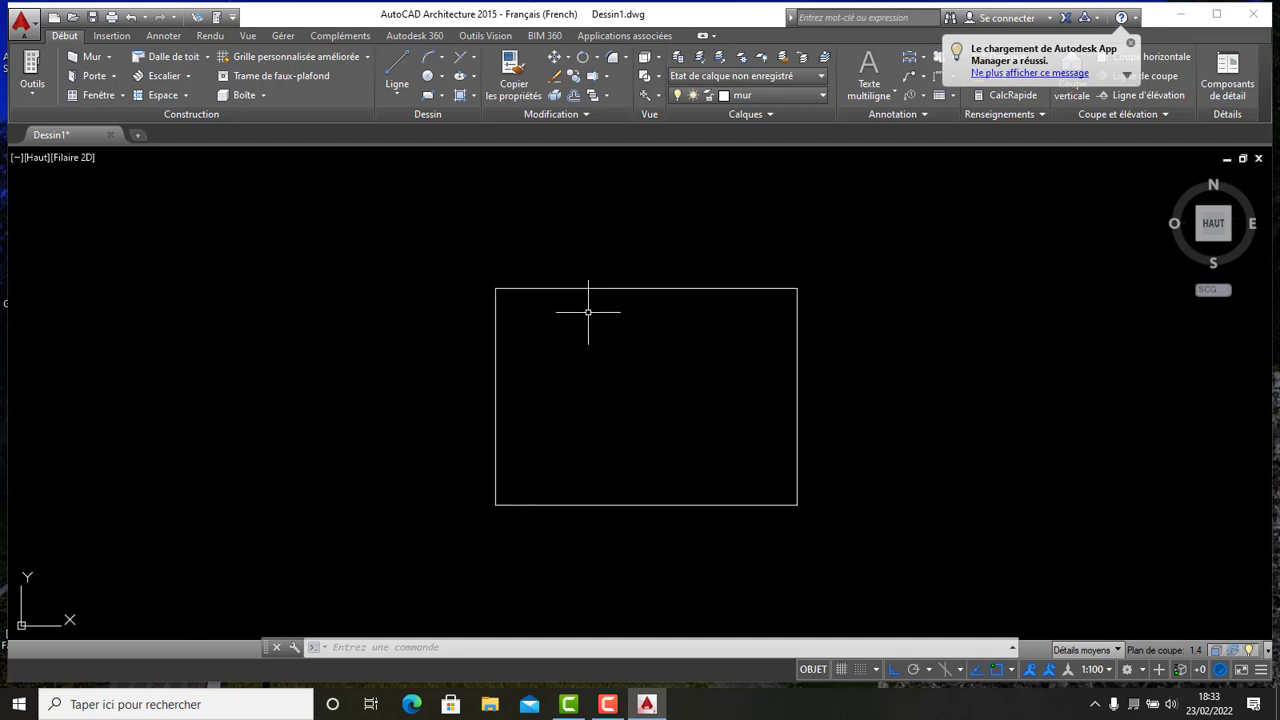
left_click(574, 96)
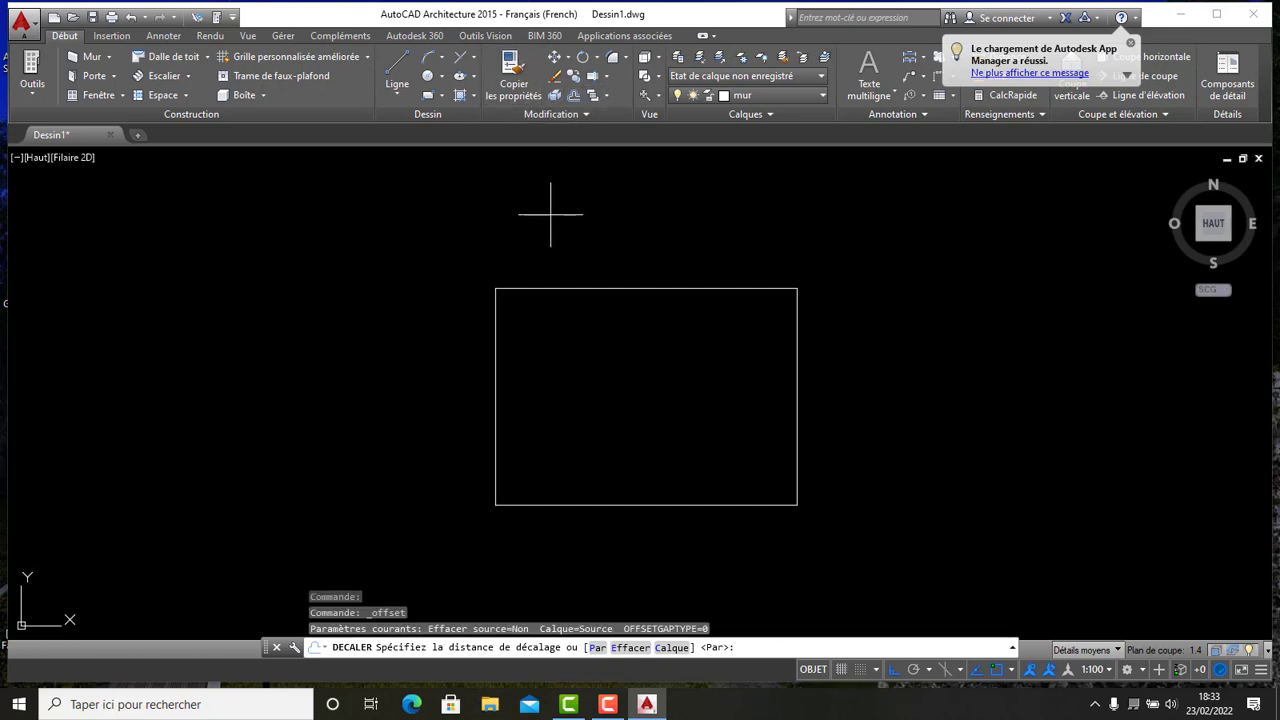
type("0.15")
key("Return")
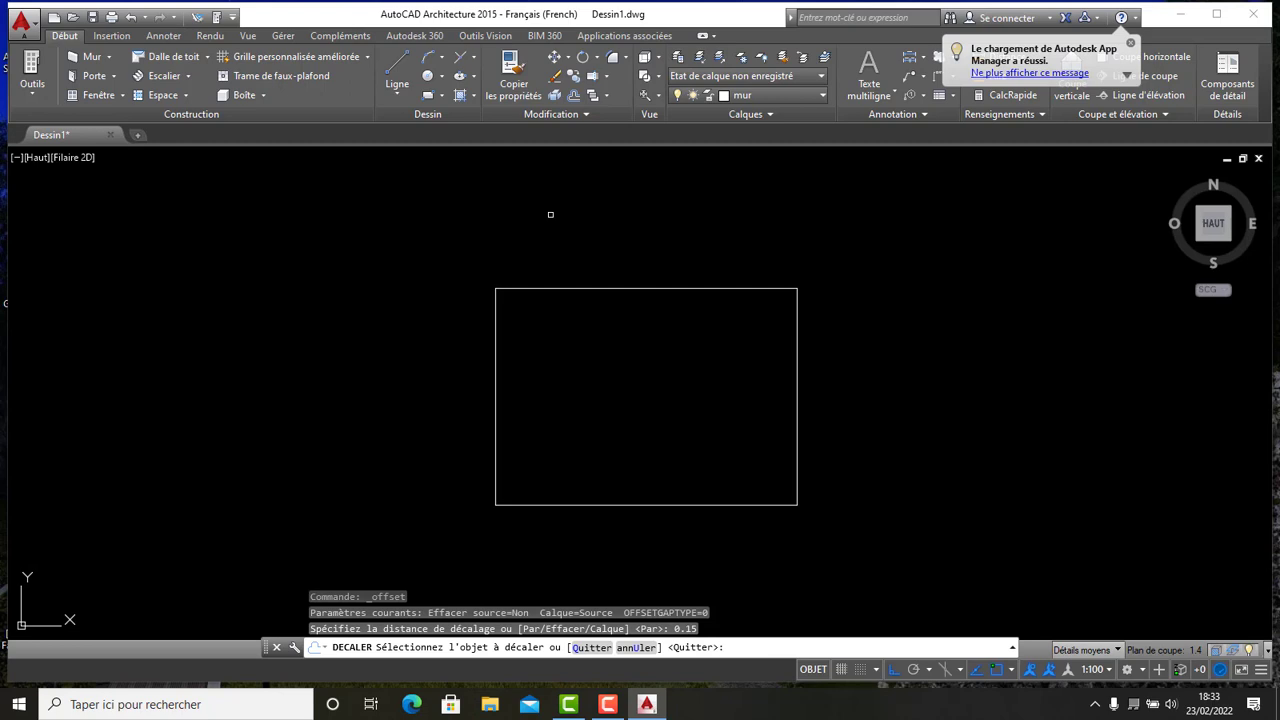
scroll(586, 289, "up", 6)
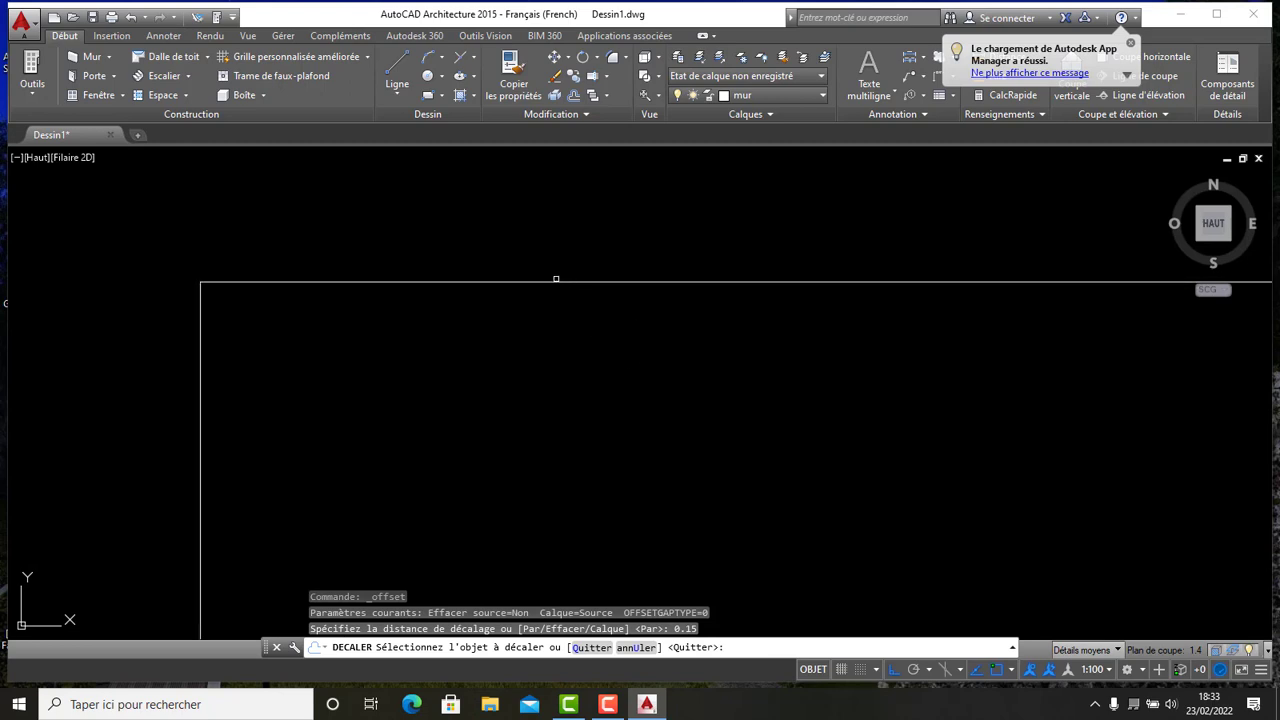
left_click(545, 281)
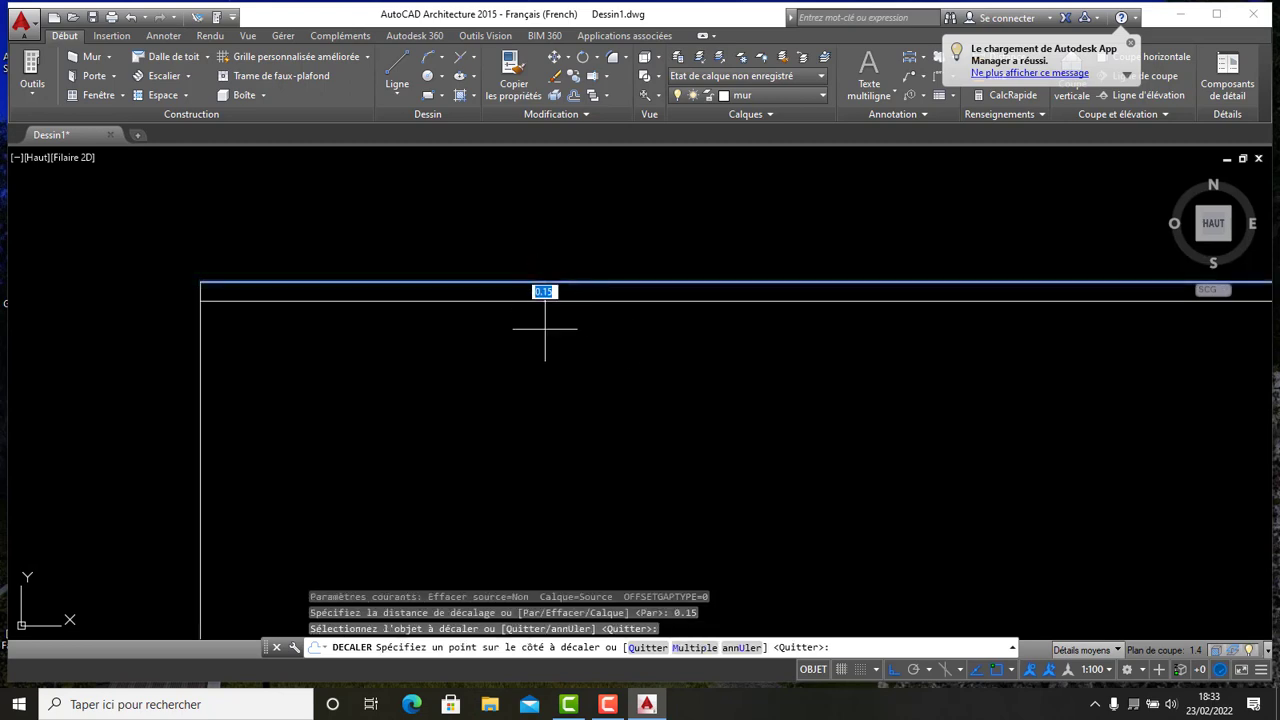
left_click(543, 400)
scroll(573, 296, "down", 6)
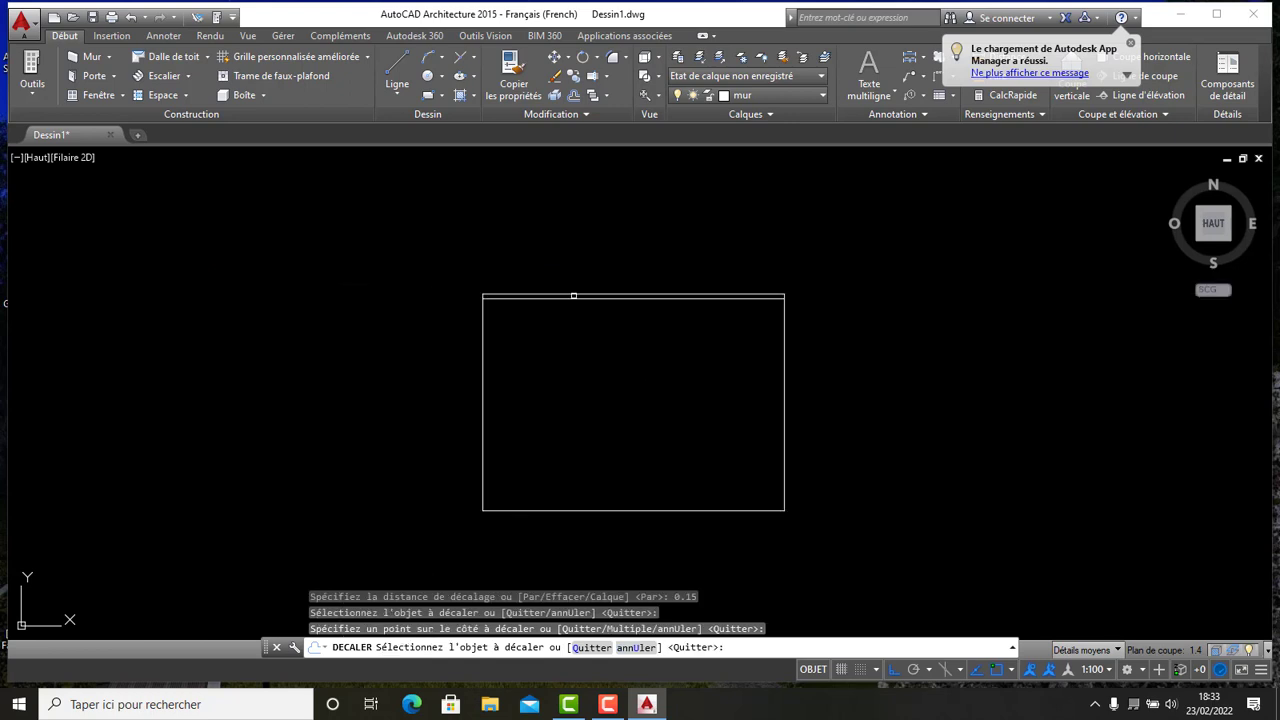
left_click(480, 368)
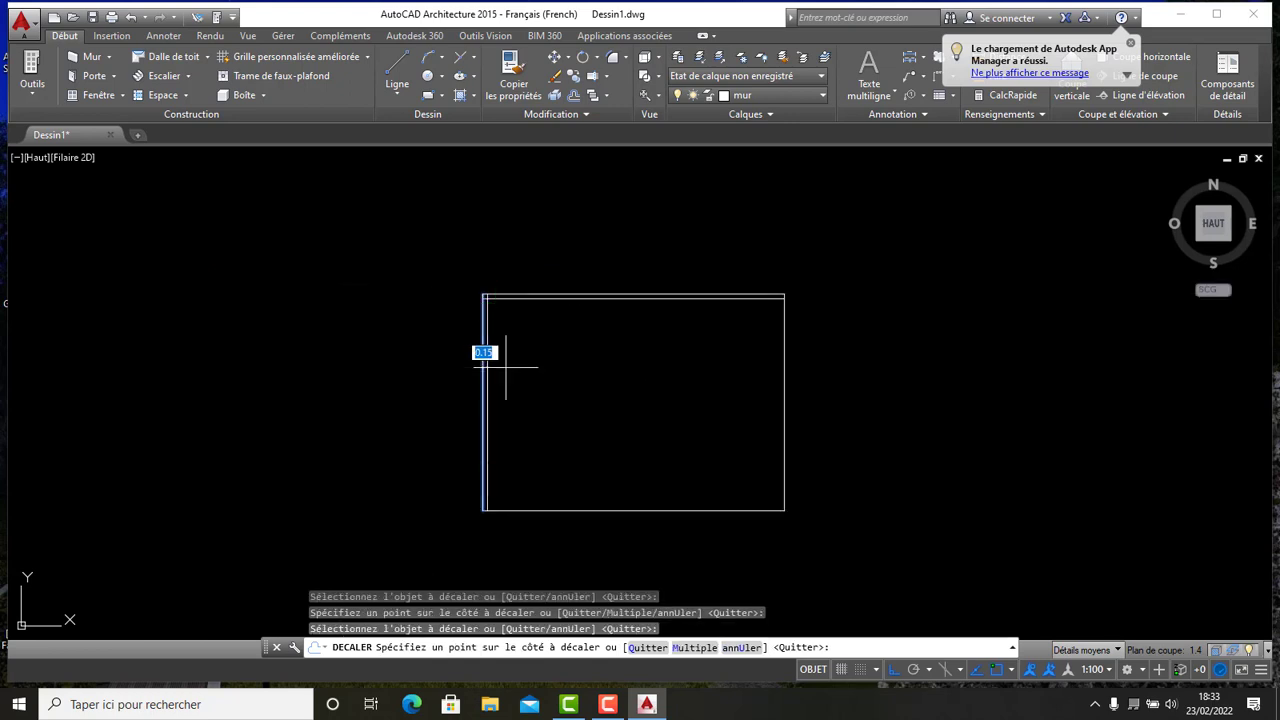
left_click(580, 362)
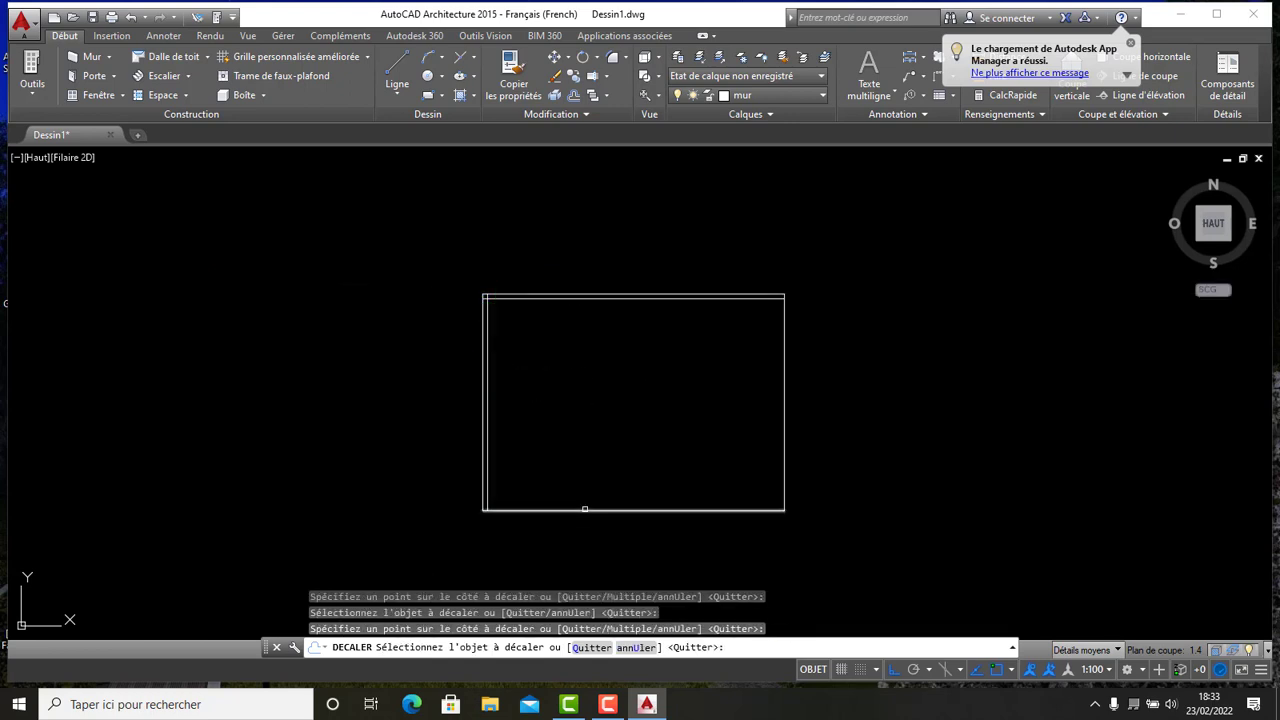
left_click(586, 511)
left_click(585, 450)
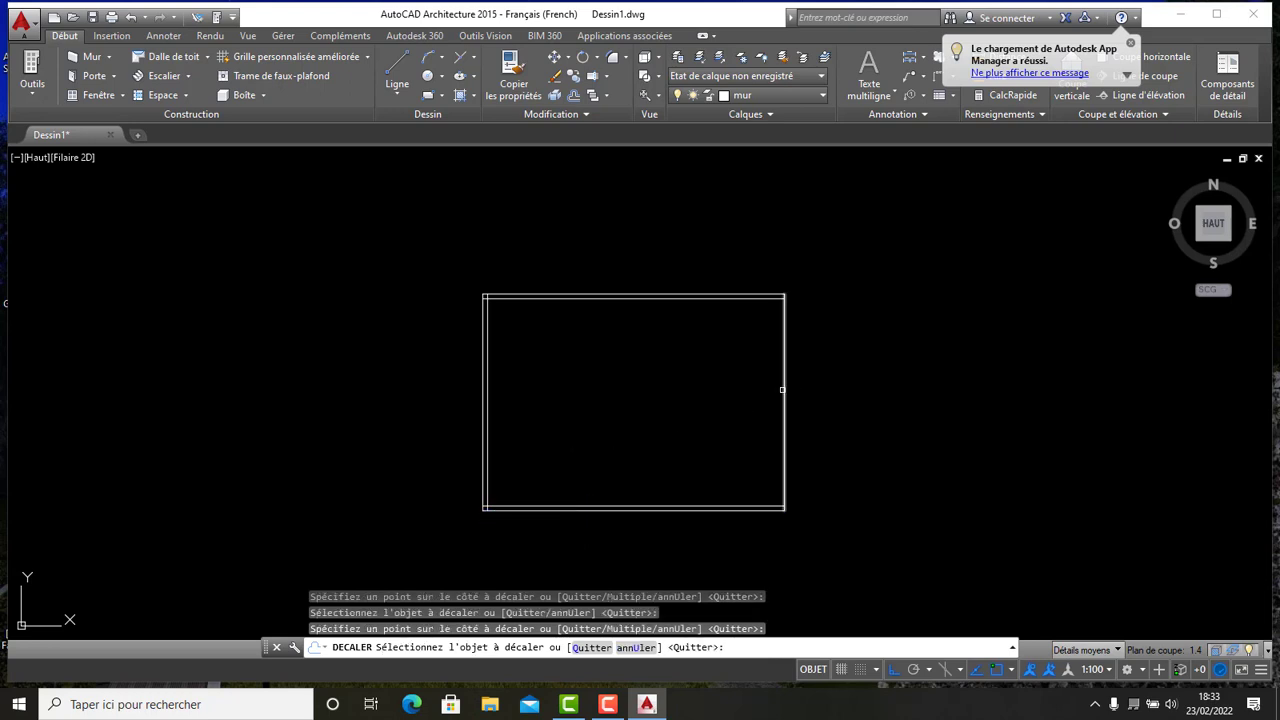
left_click(783, 389)
left_click(722, 388)
- Create a partition by offsetting the inner left wall line 3.5 to the right, then offsetting that line 0.15 further right
scroll(576, 359, "down", 5)
scroll(576, 360, "up", 5)
scroll(514, 331, "up", 2)
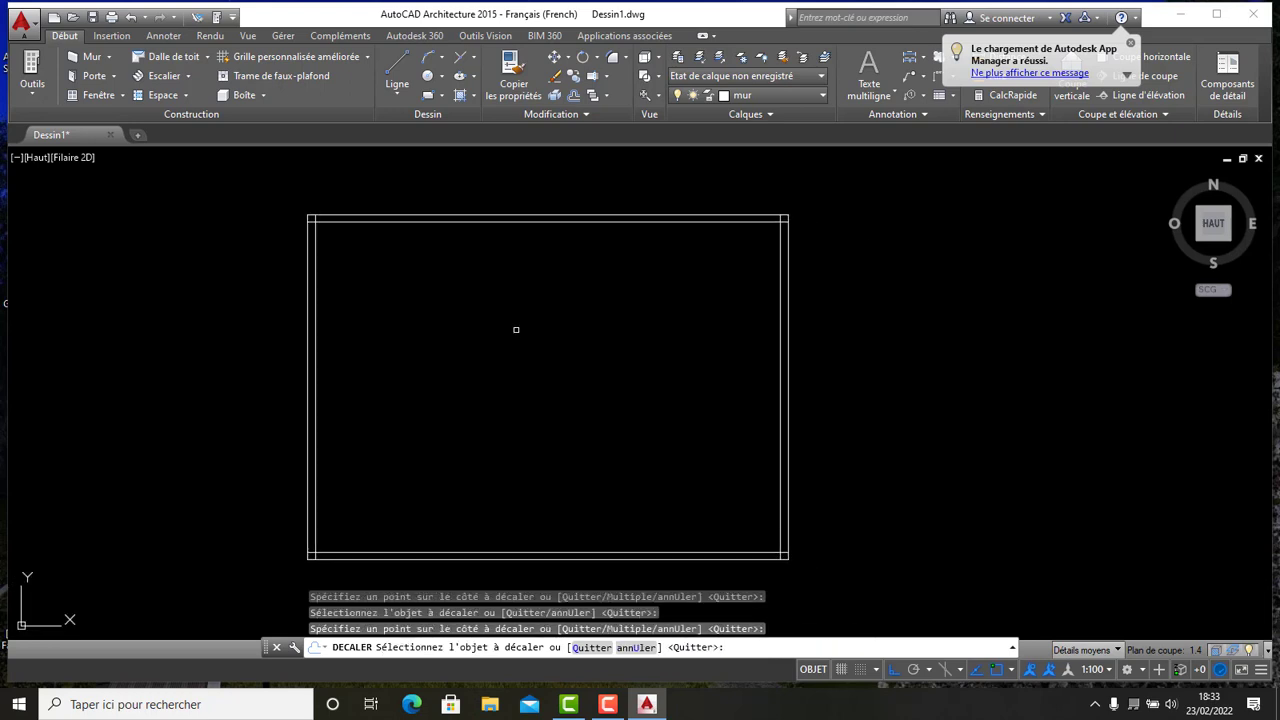
scroll(503, 337, "down", 4)
scroll(468, 320, "up", 4)
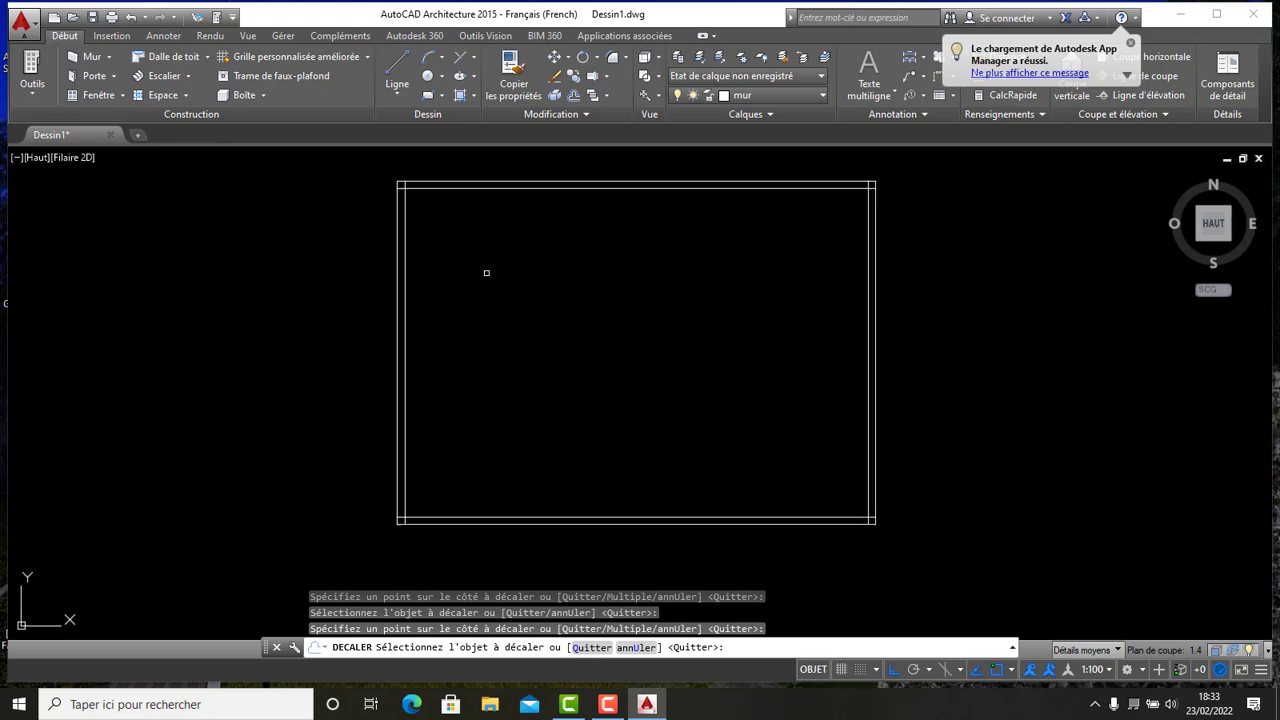
middle_click_drag(497, 277, 482, 319)
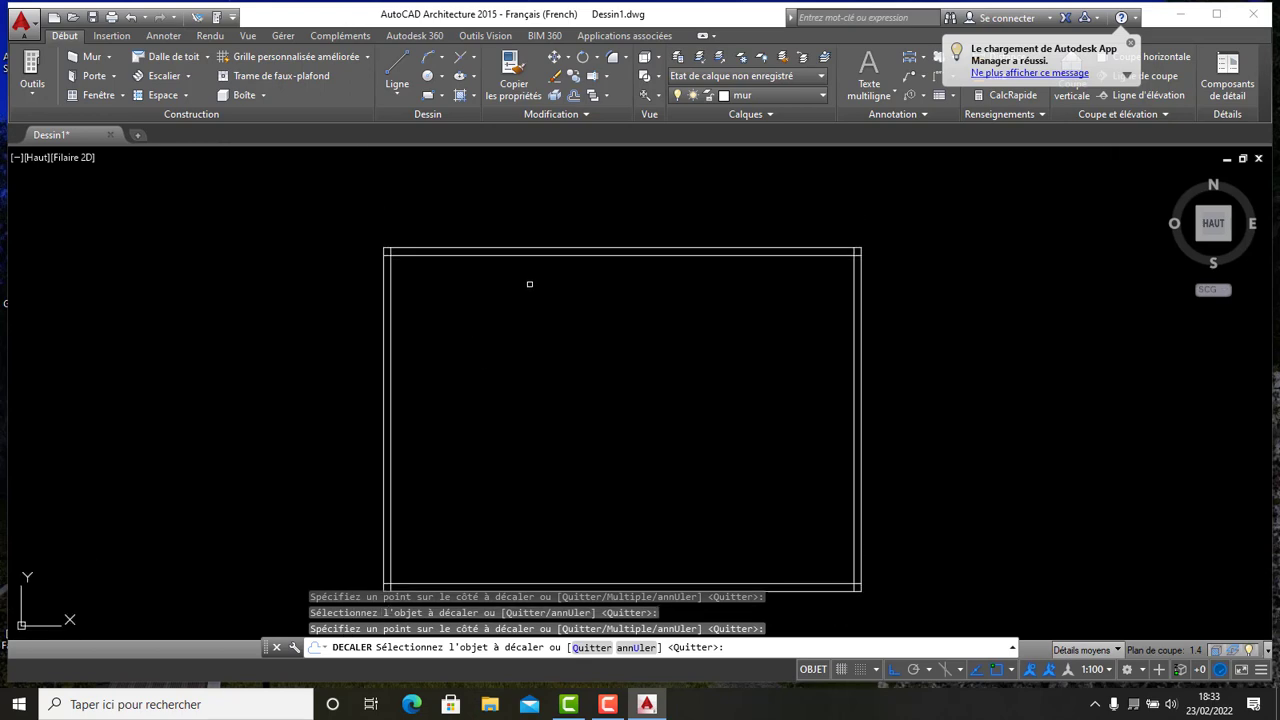
scroll(591, 286, "down", 4)
mouse_move(584, 316)
middle_mouse_down()
mouse_move(569, 293)
mouse_move(576, 340)
middle_mouse_up()
scroll(569, 293, "up", 4)
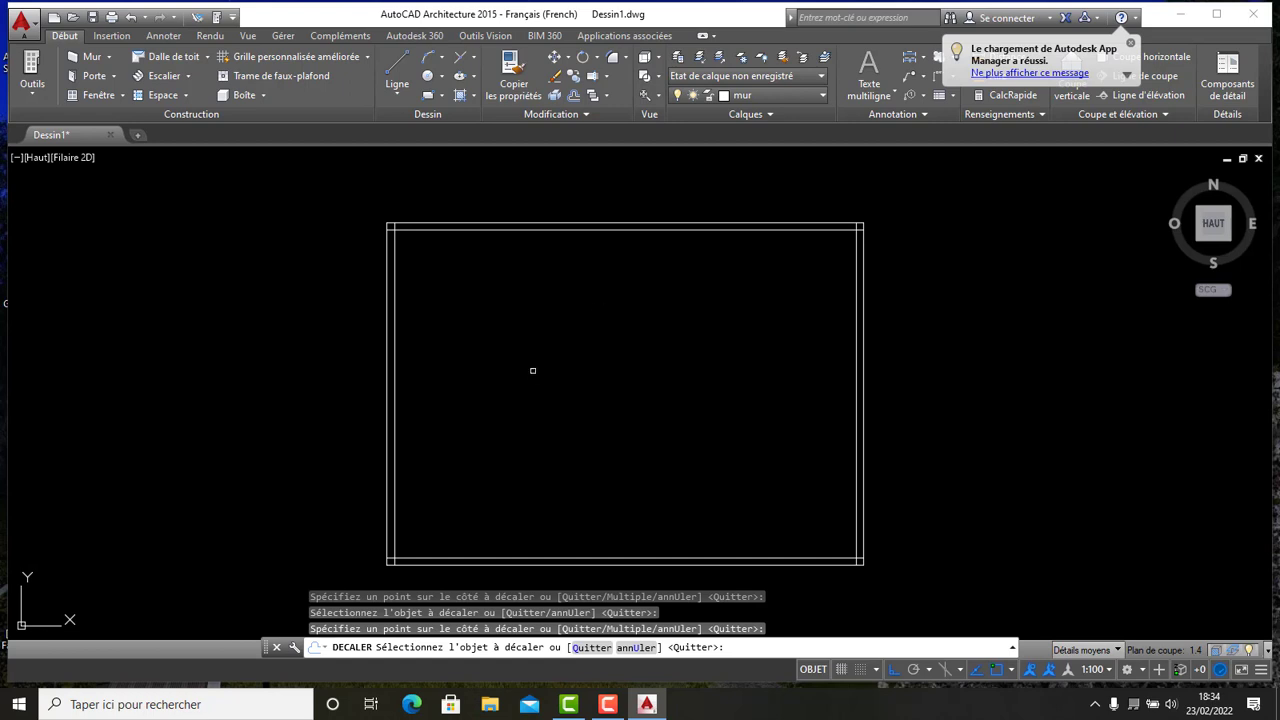
left_click(573, 98)
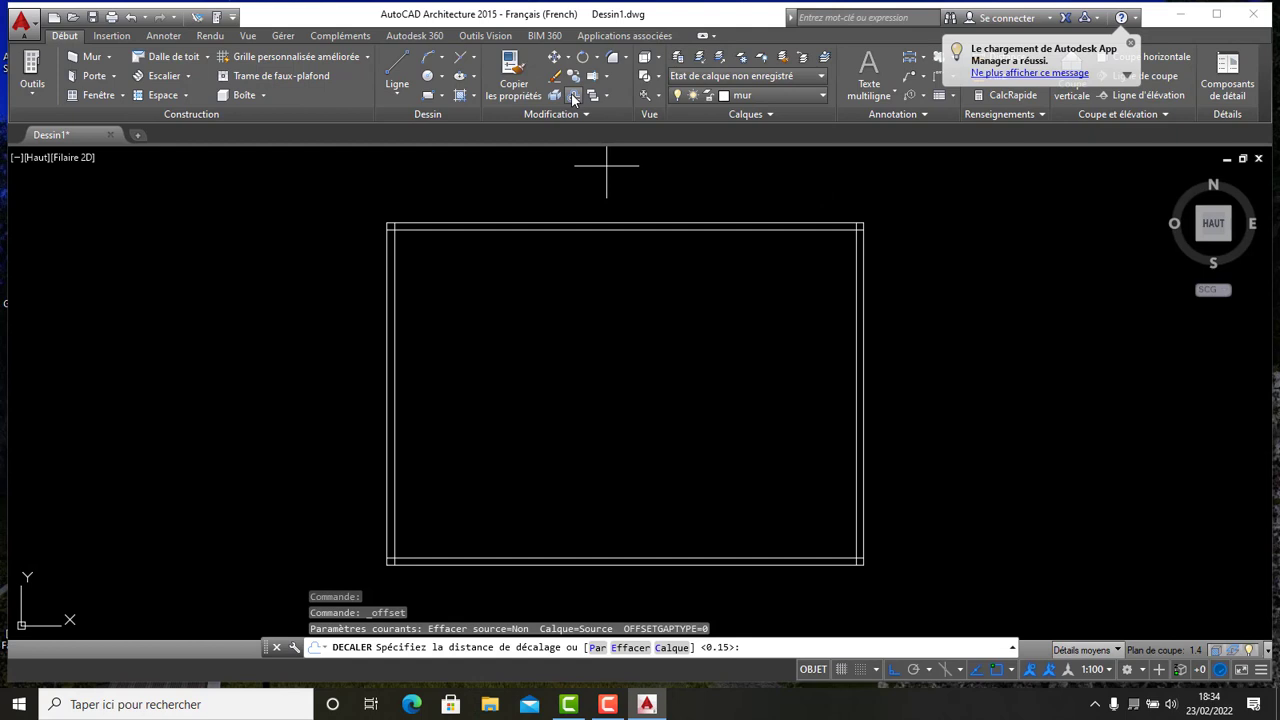
right_click(585, 343)
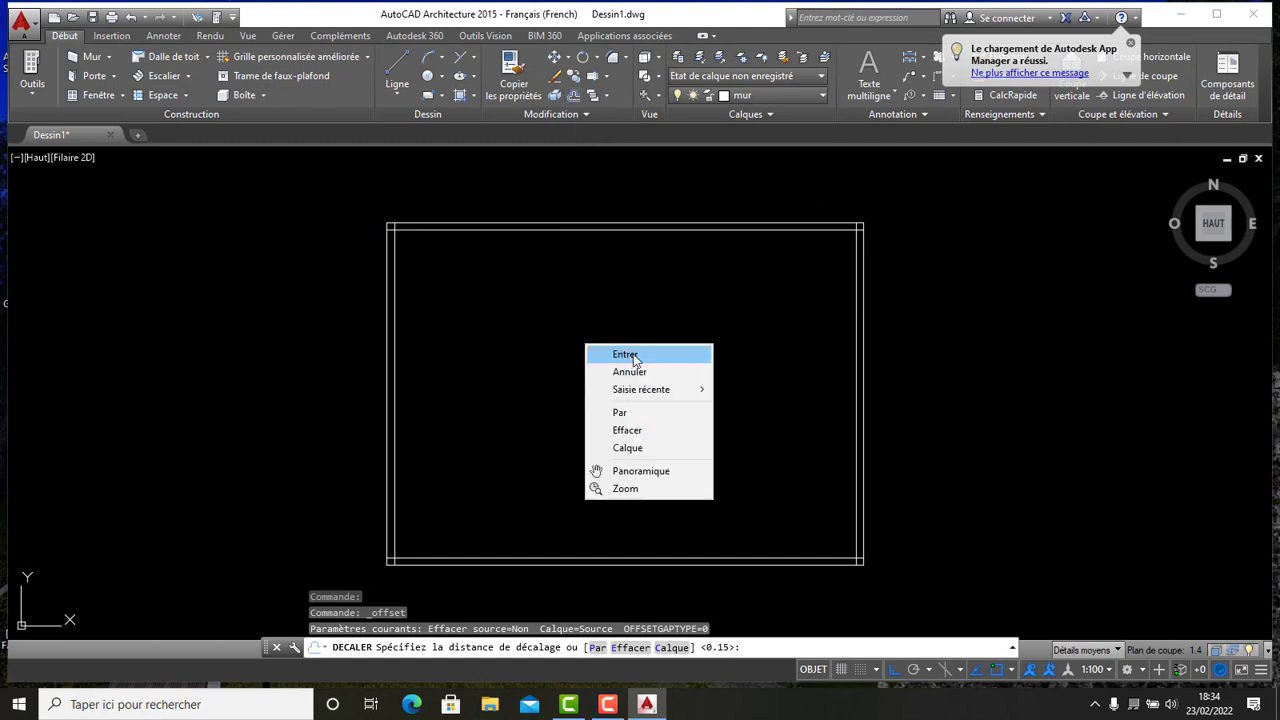
left_click(638, 355)
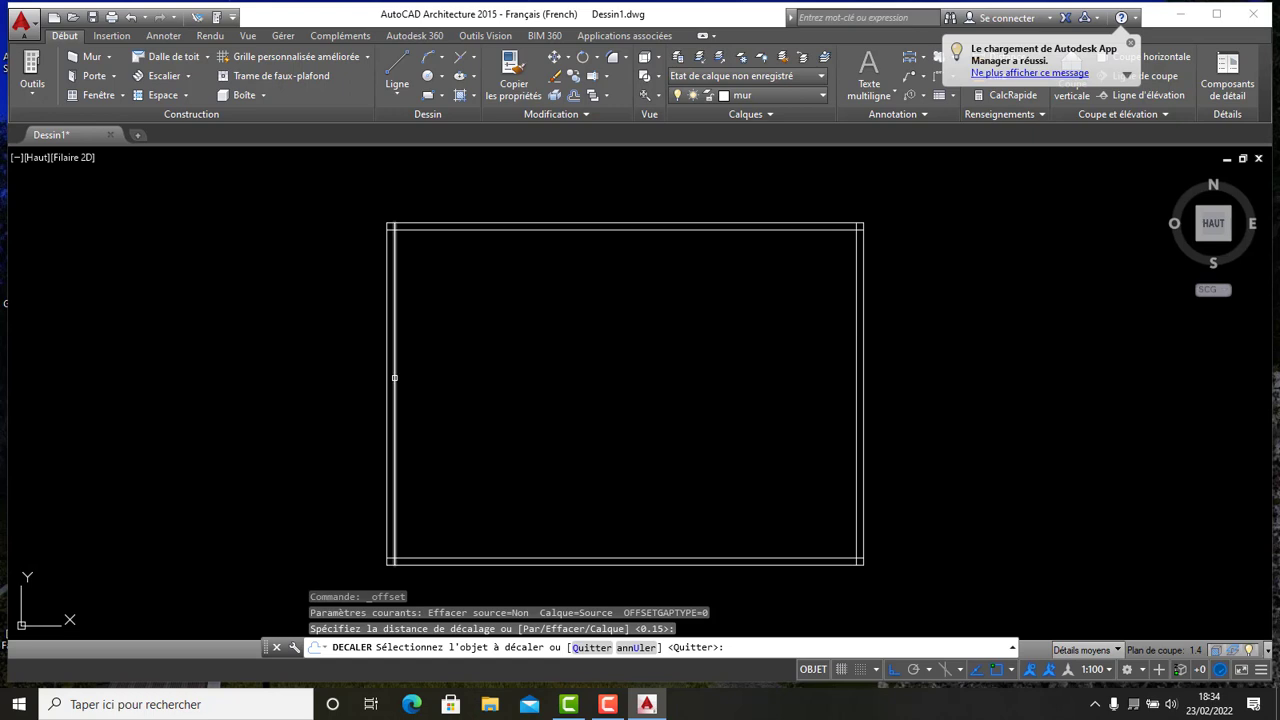
left_click(395, 378)
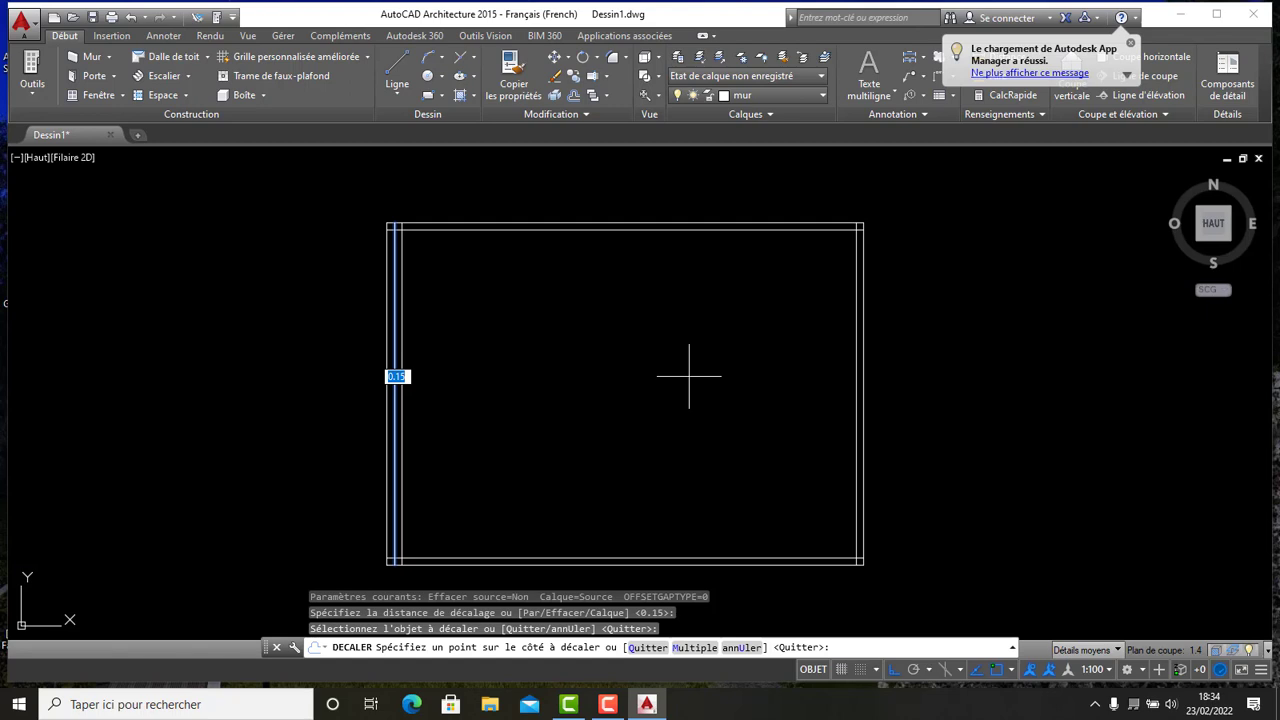
type("3.5")
key("Return")
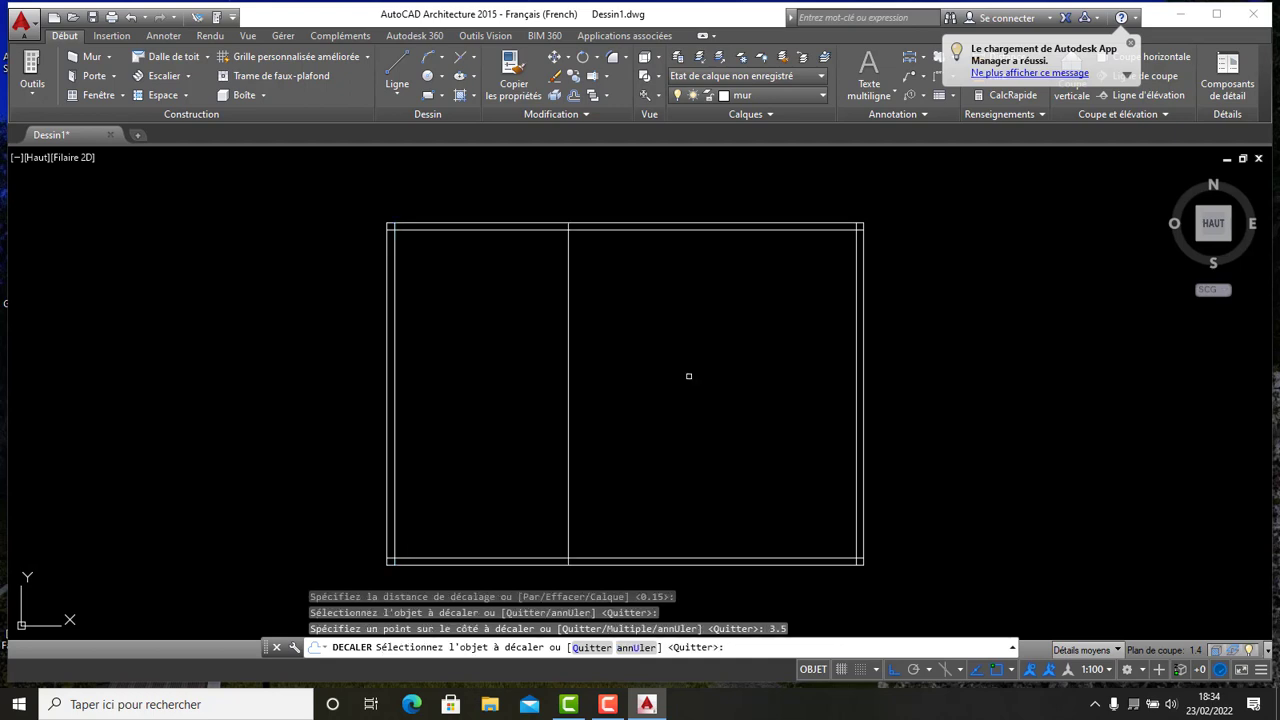
left_click(569, 336)
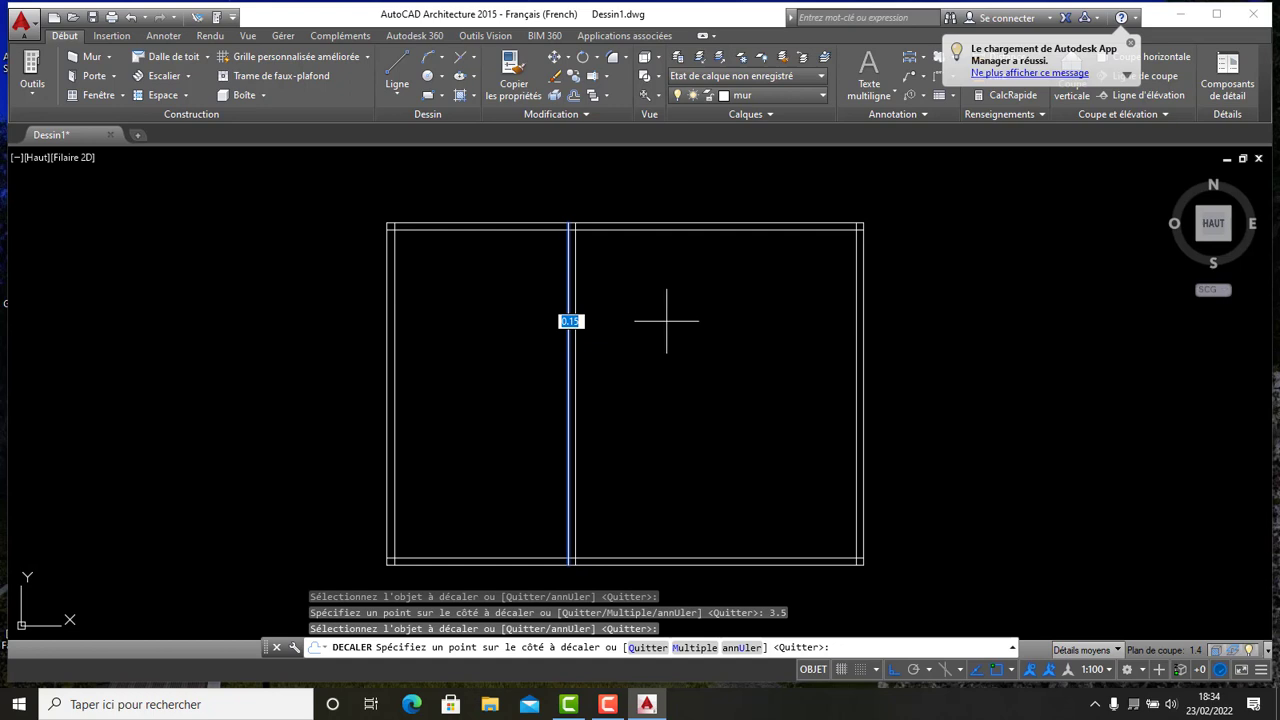
left_click(667, 320)
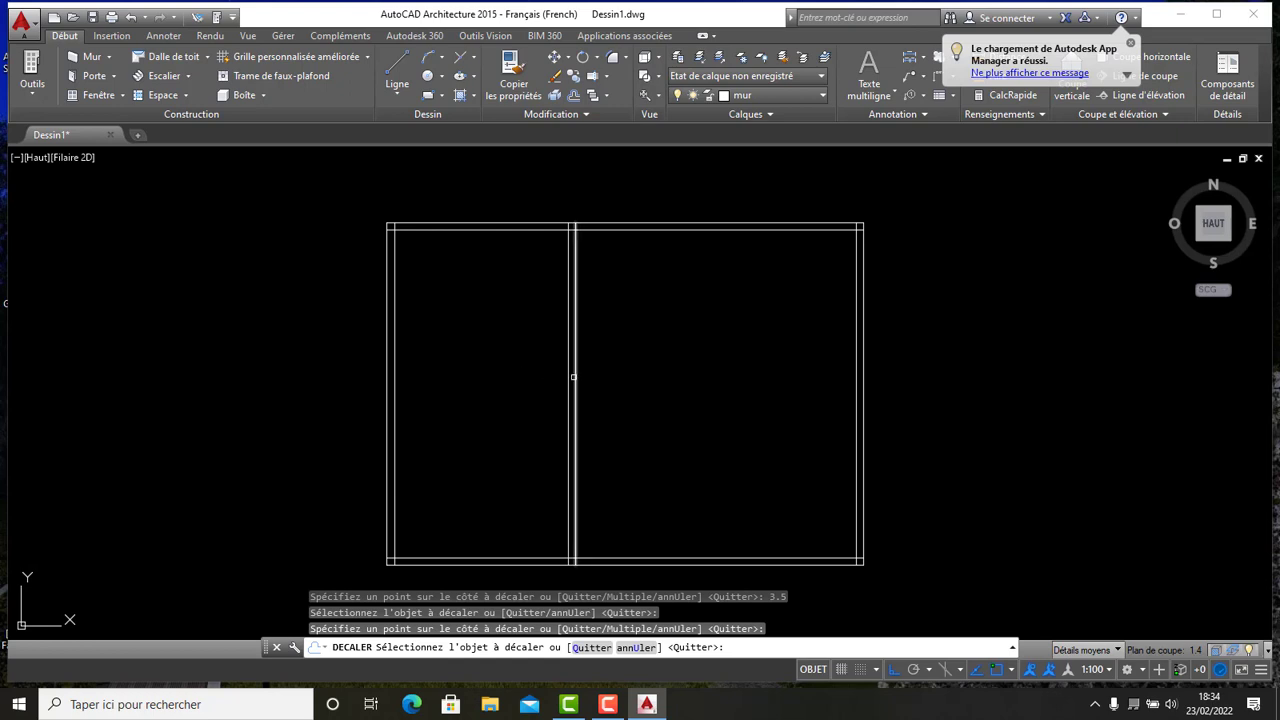
- Offset the partition's right face 2 to the right
left_click(577, 377)
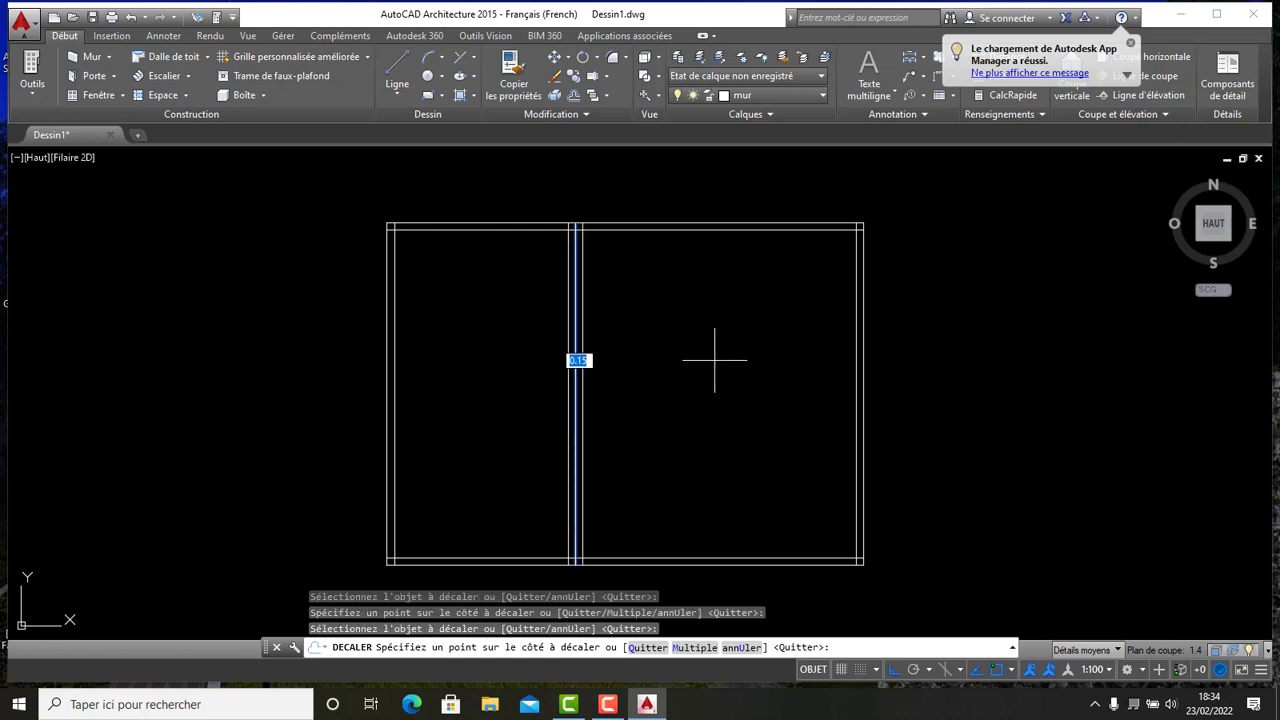
type("2")
key("Return")
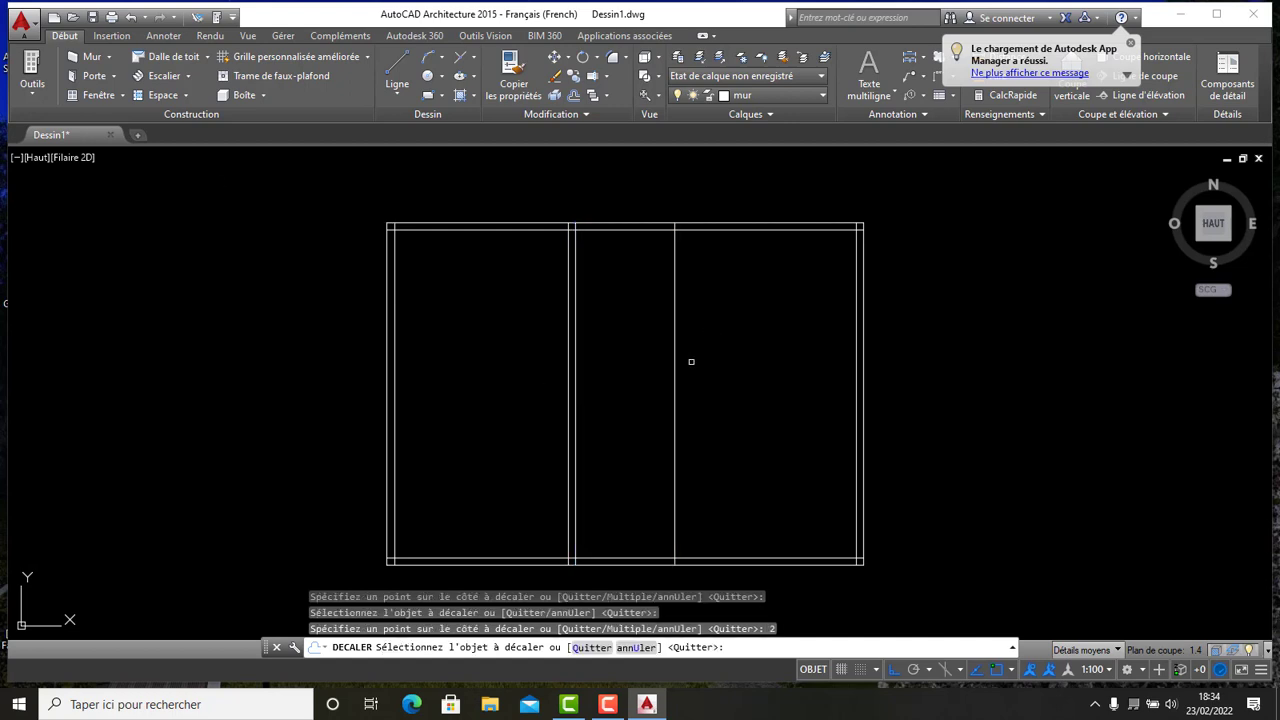
- Offset the new partition line a short distance to the right to give the second partition its thickness
left_click(675, 384)
left_click(699, 378)
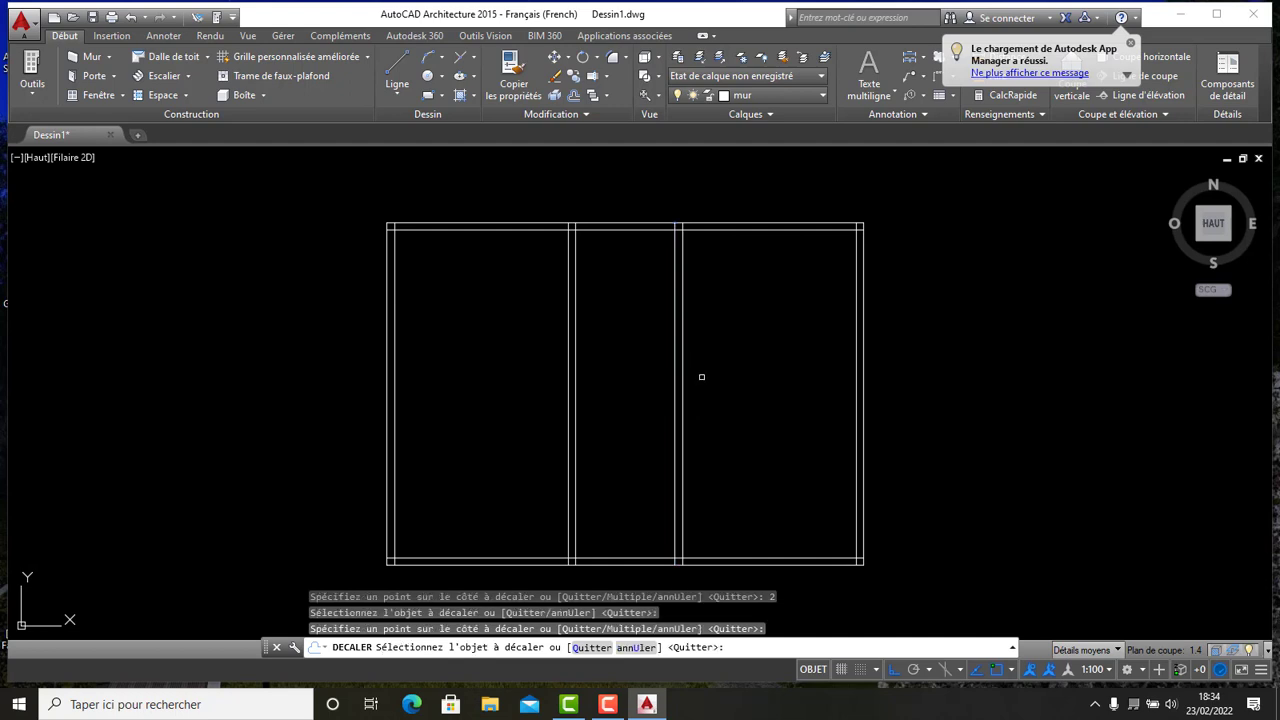
- Zoom and pan around the plan to inspect where the partitions meet the top outer wall
scroll(694, 309, "down", 4)
mouse_move(694, 309)
middle_mouse_down()
mouse_move(557, 289)
mouse_move(576, 364)
mouse_move(634, 300)
mouse_move(600, 374)
mouse_move(604, 332)
mouse_move(590, 311)
middle_mouse_up()
scroll(568, 296, "up", 6)
scroll(610, 303, "down", 4)
scroll(529, 323, "up", 2)
scroll(532, 314, "down", 2)
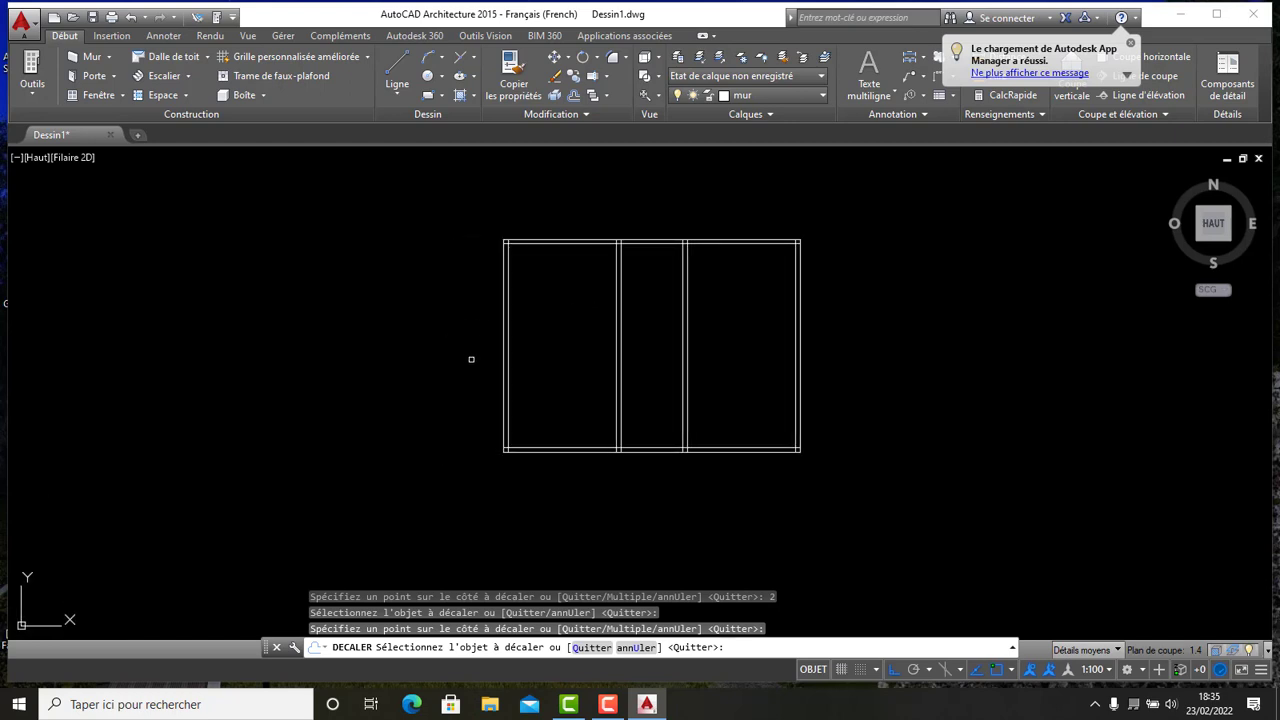
scroll(618, 244, "up", 4)
scroll(630, 236, "up", 6)
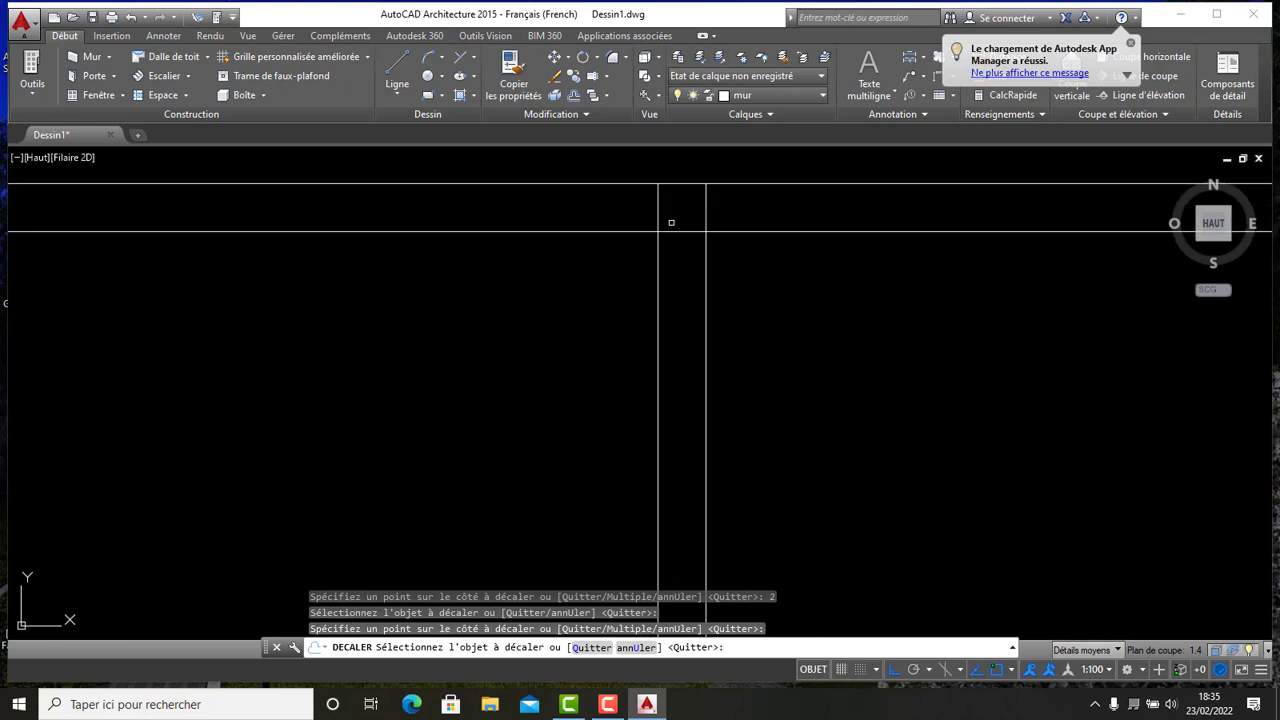
middle_click_drag(671, 222, 651, 320)
scroll(620, 324, "down", 5)
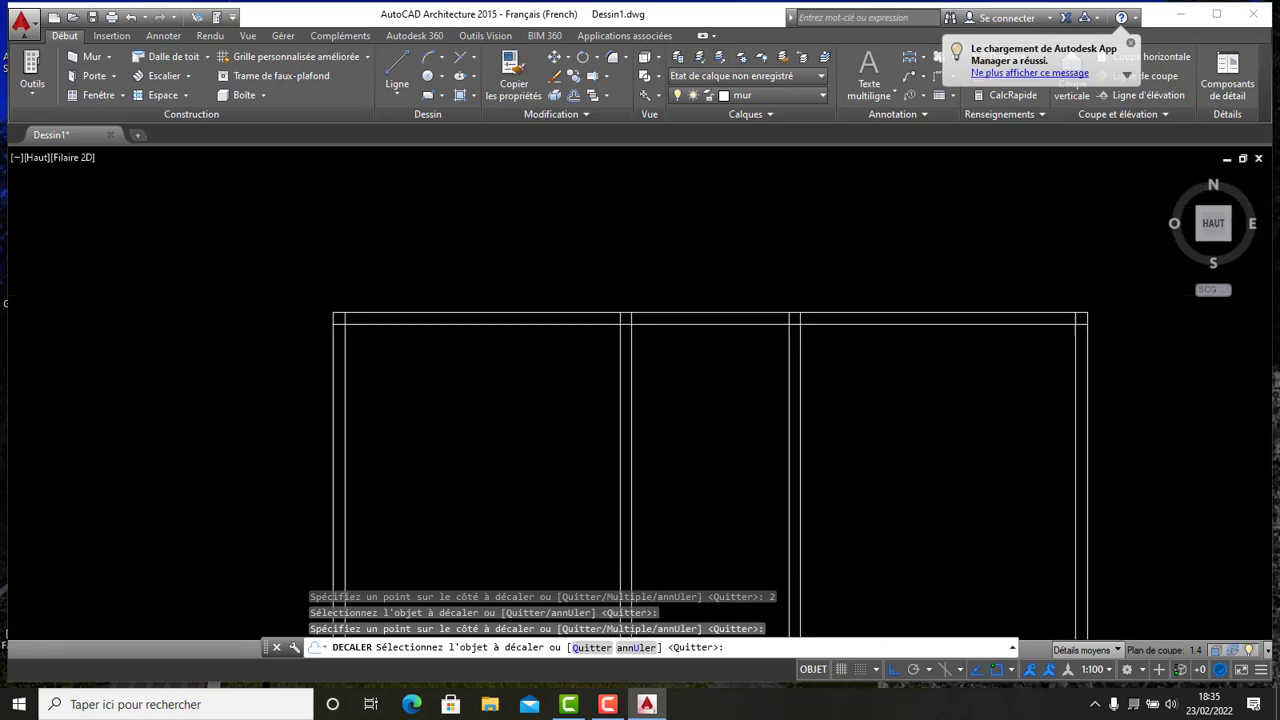
scroll(457, 320, "up", 2)
scroll(366, 326, "up", 2)
scroll(454, 340, "down", 2)
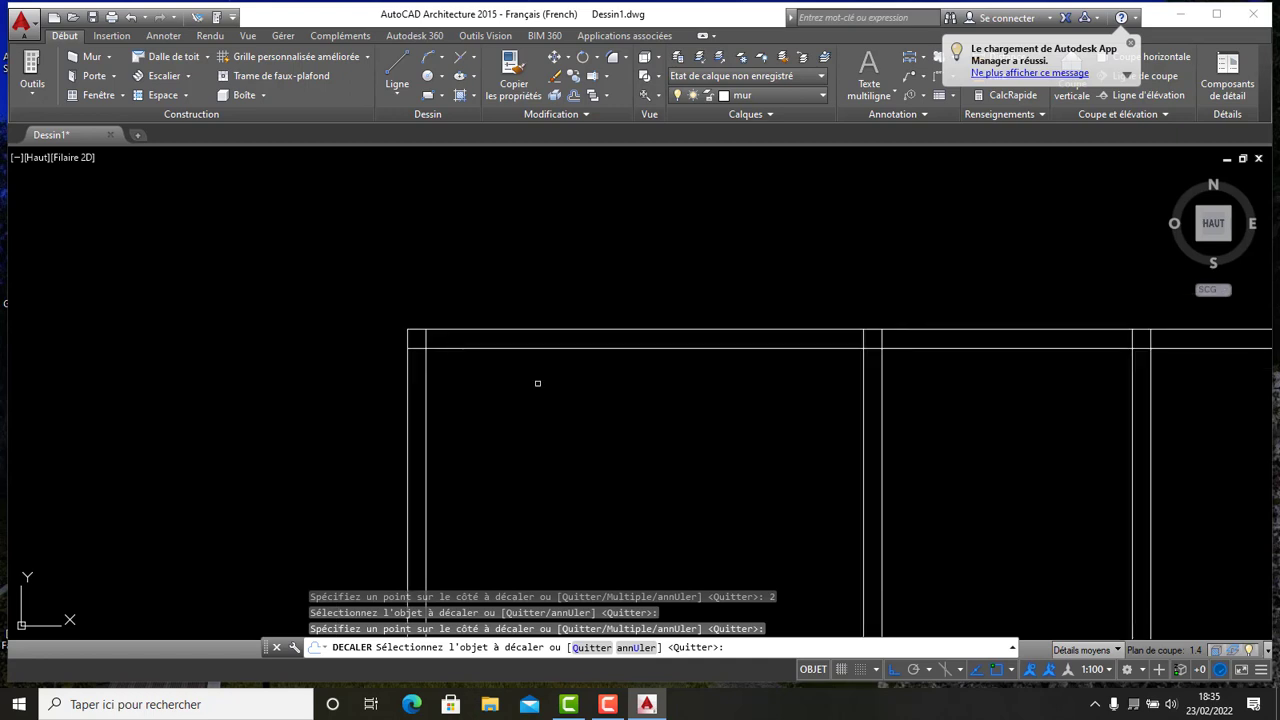
scroll(544, 364, "down", 3)
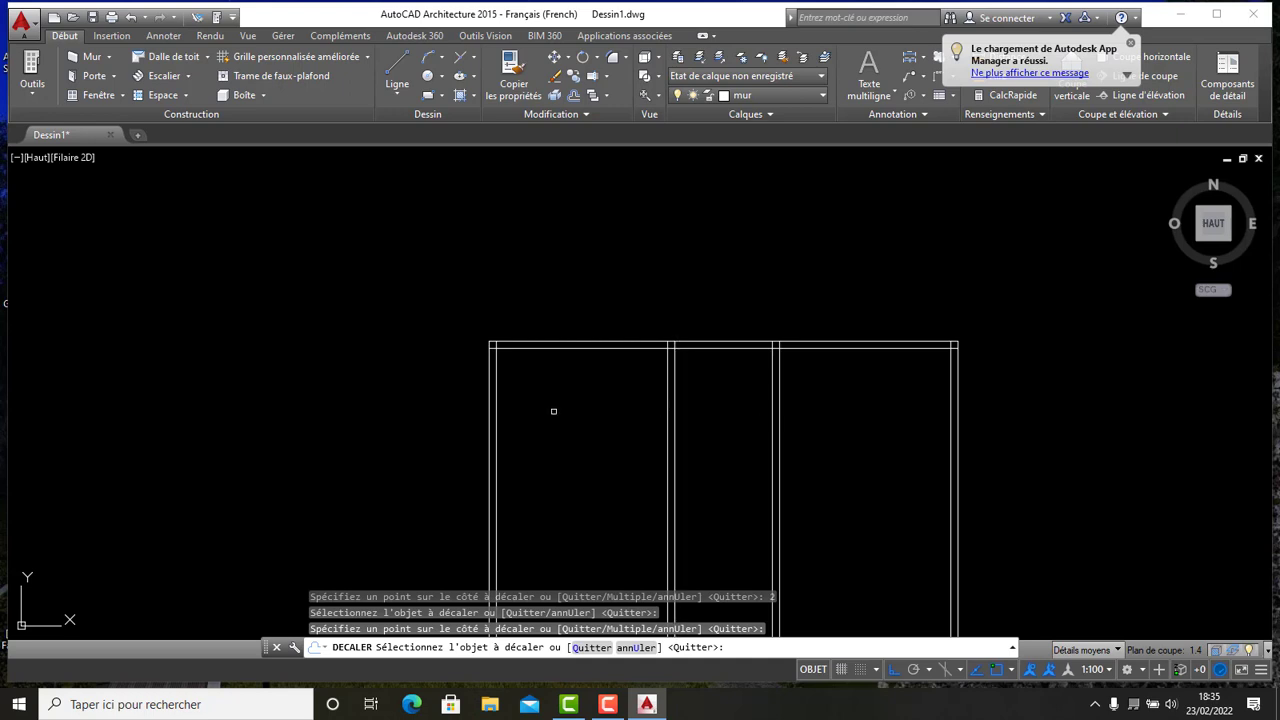
left_click(629, 349)
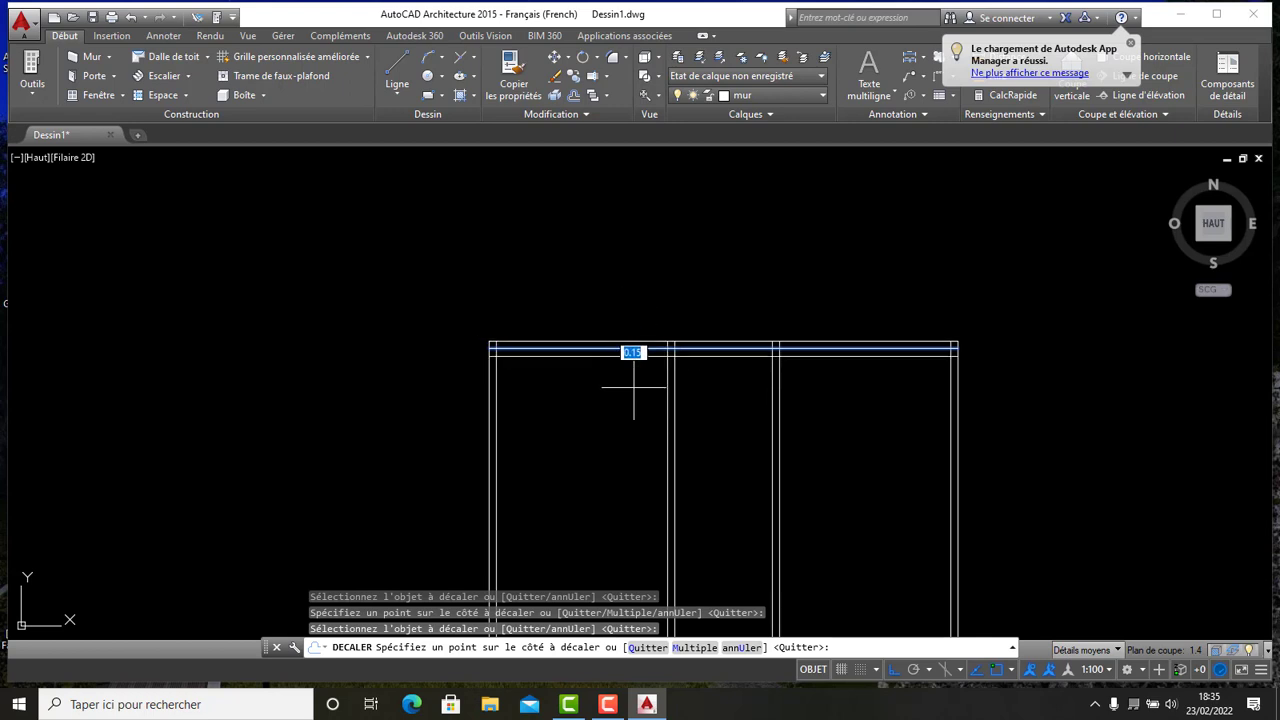
key("Escape")
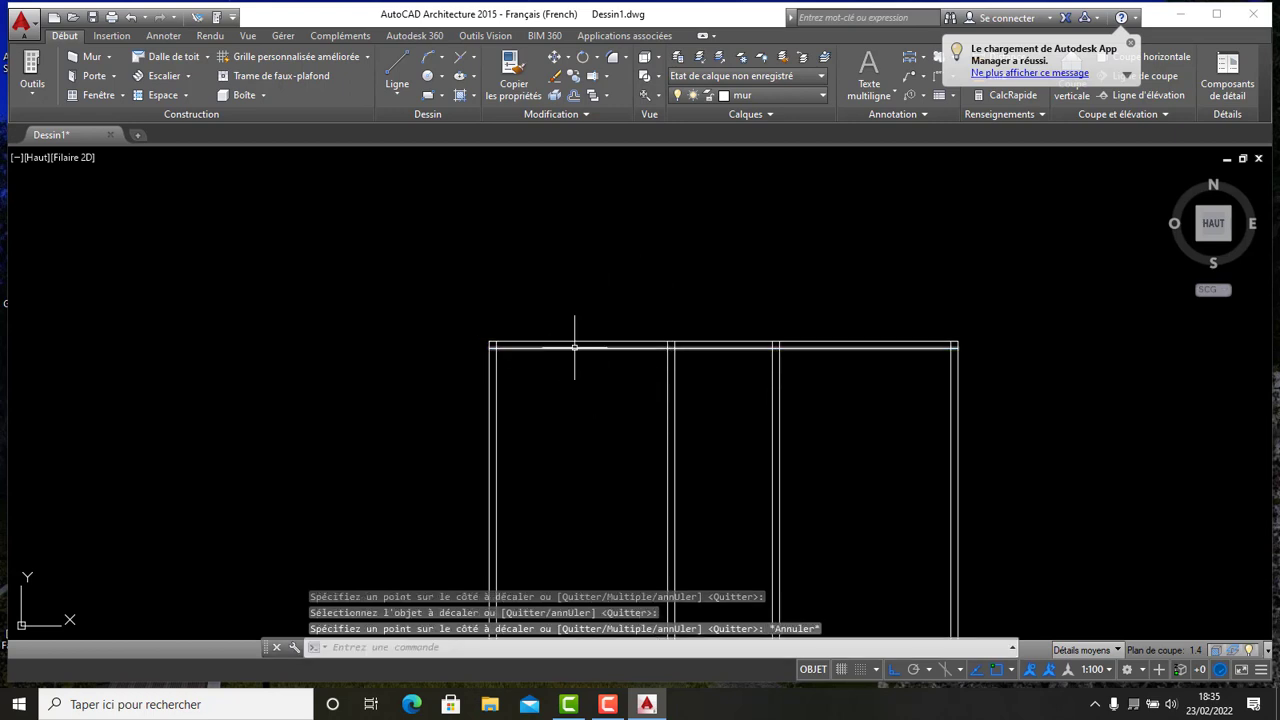
- Trim the top inner wall line and partition line ends so the first partition opens into the room cleanly
scroll(574, 348, "up", 2)
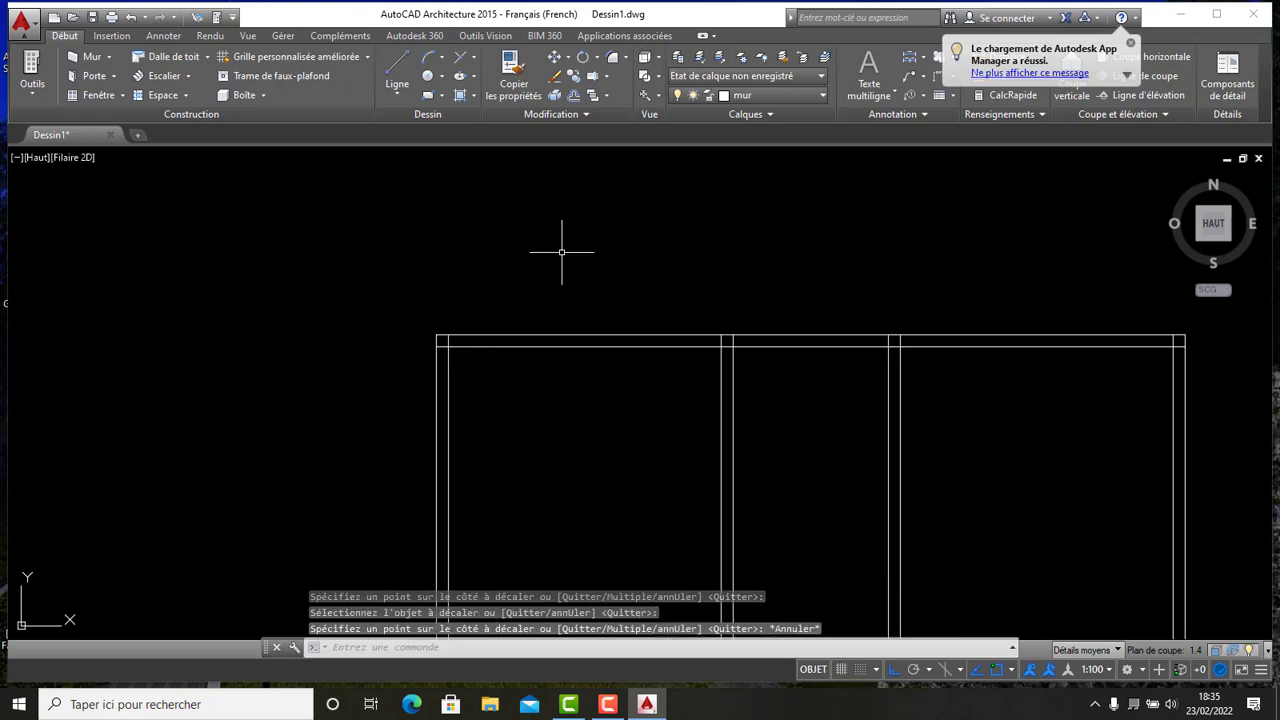
left_click(607, 75)
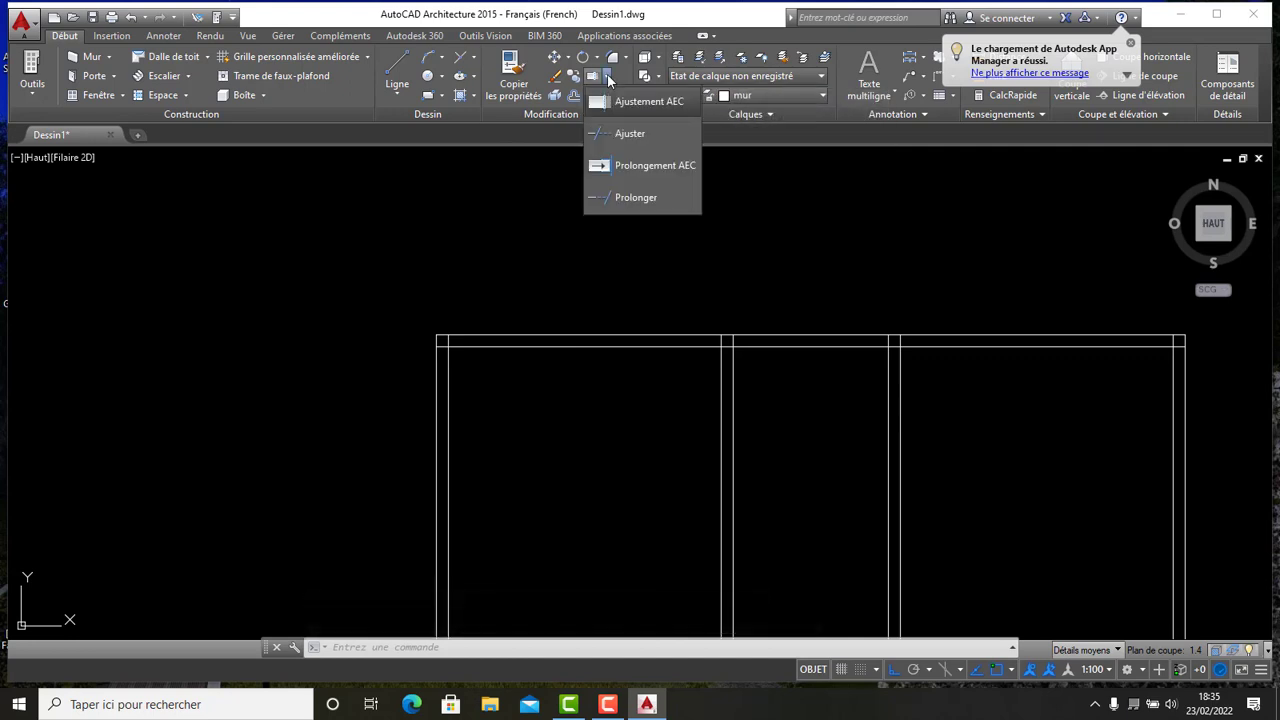
left_click(625, 134)
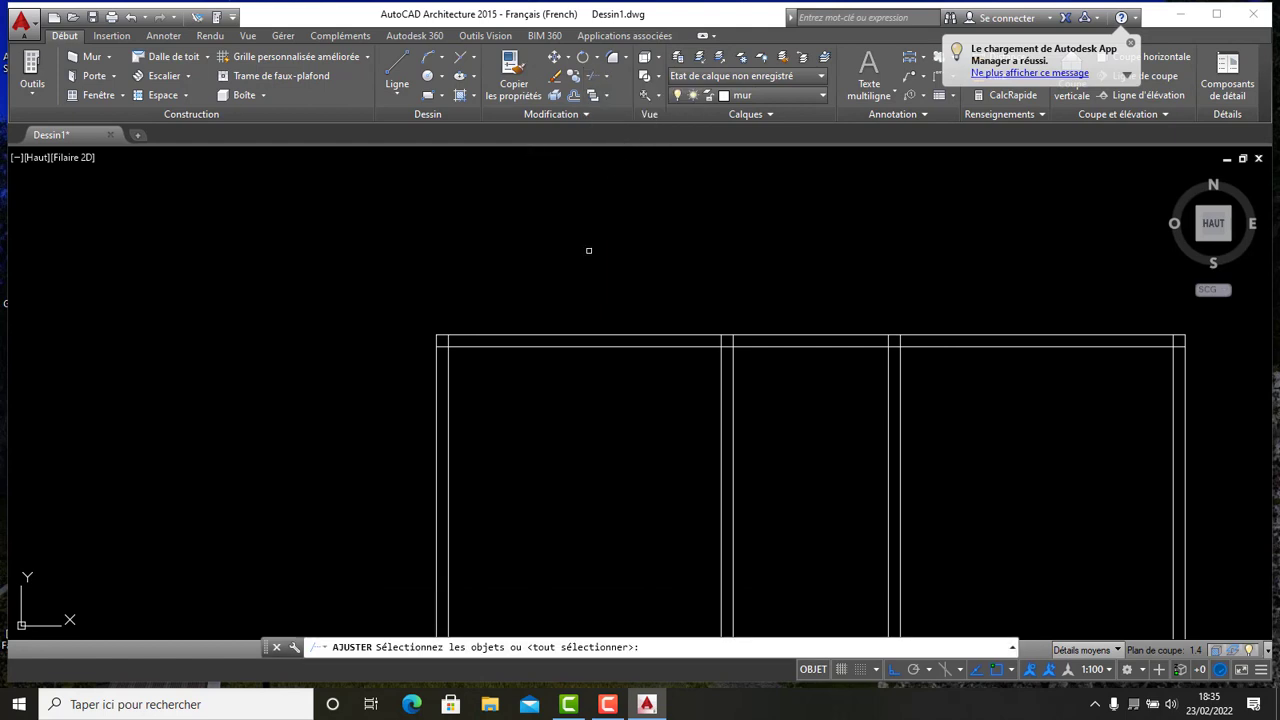
key("Return")
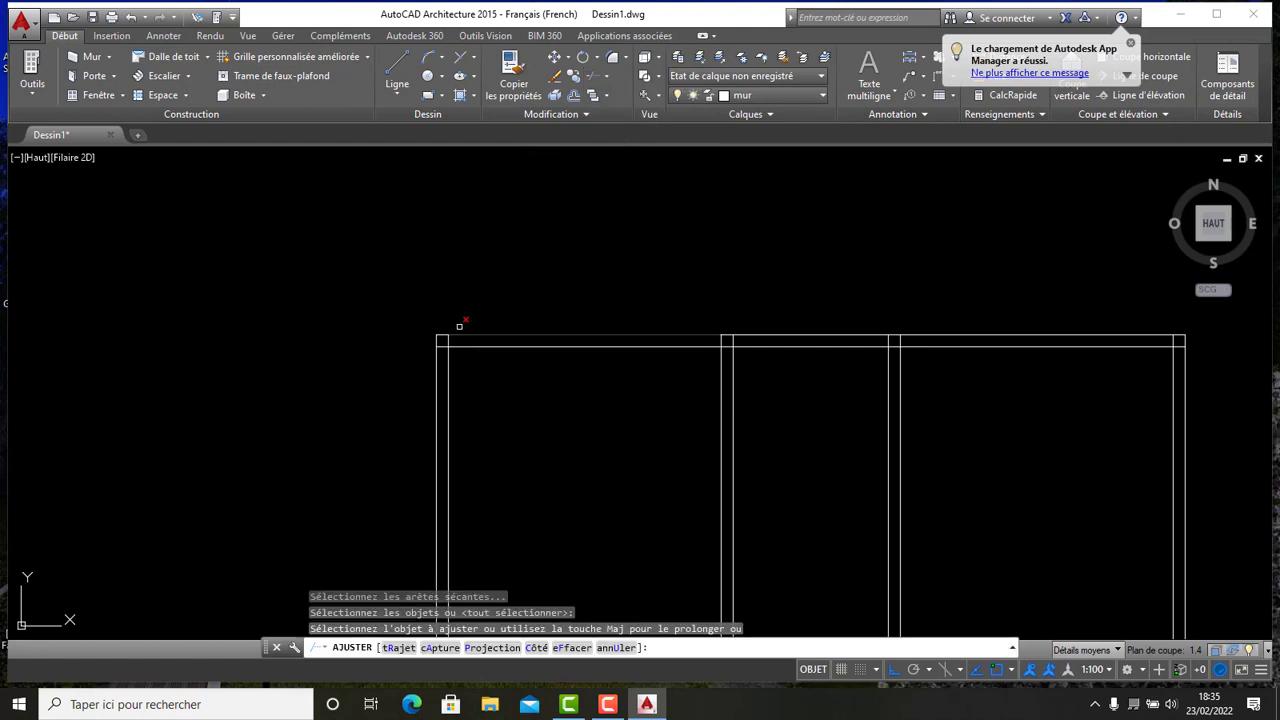
scroll(455, 332, "up", 6)
left_click(431, 354)
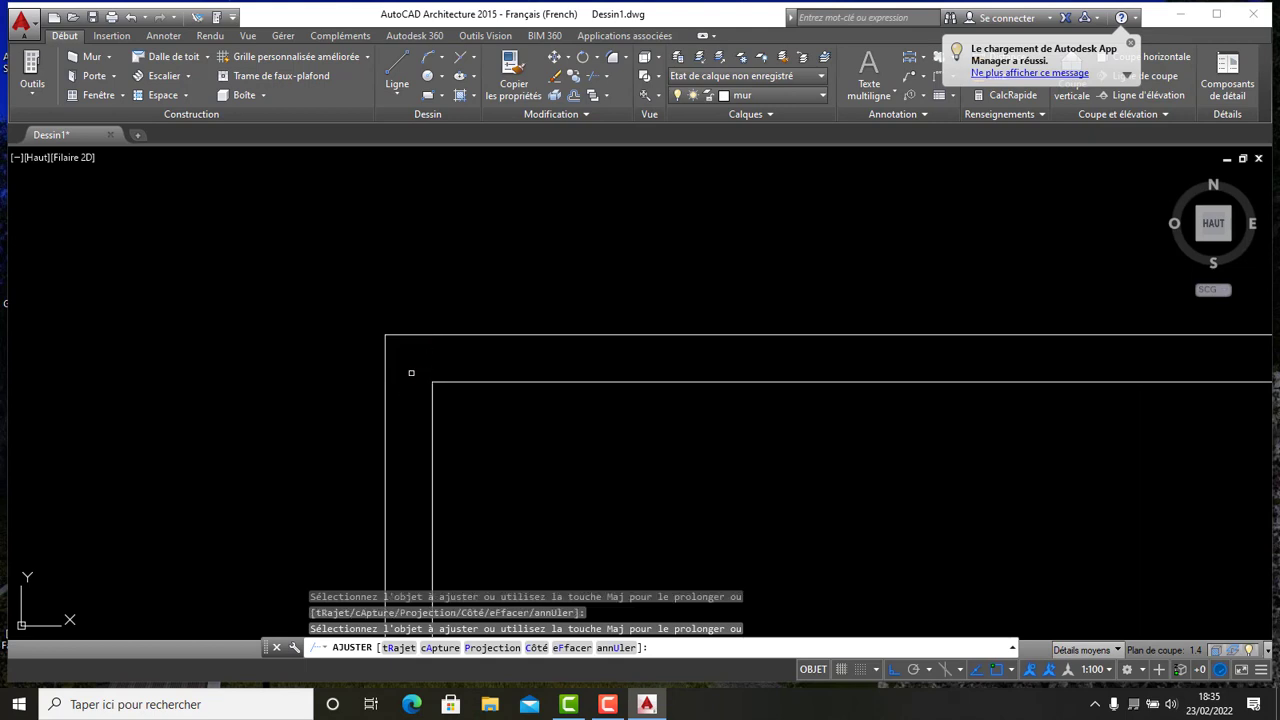
scroll(408, 384, "down", 4)
scroll(551, 366, "up", 4)
left_click(794, 328)
left_click(814, 331)
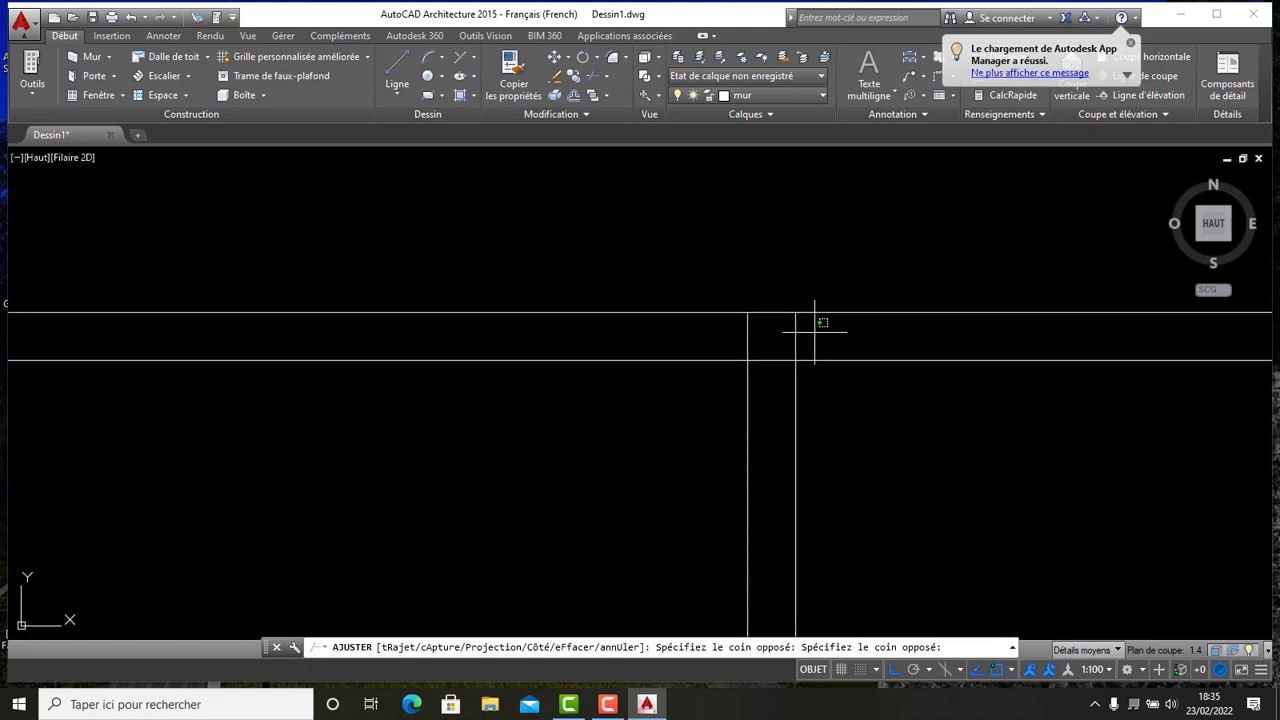
left_click(714, 332)
left_click(748, 332)
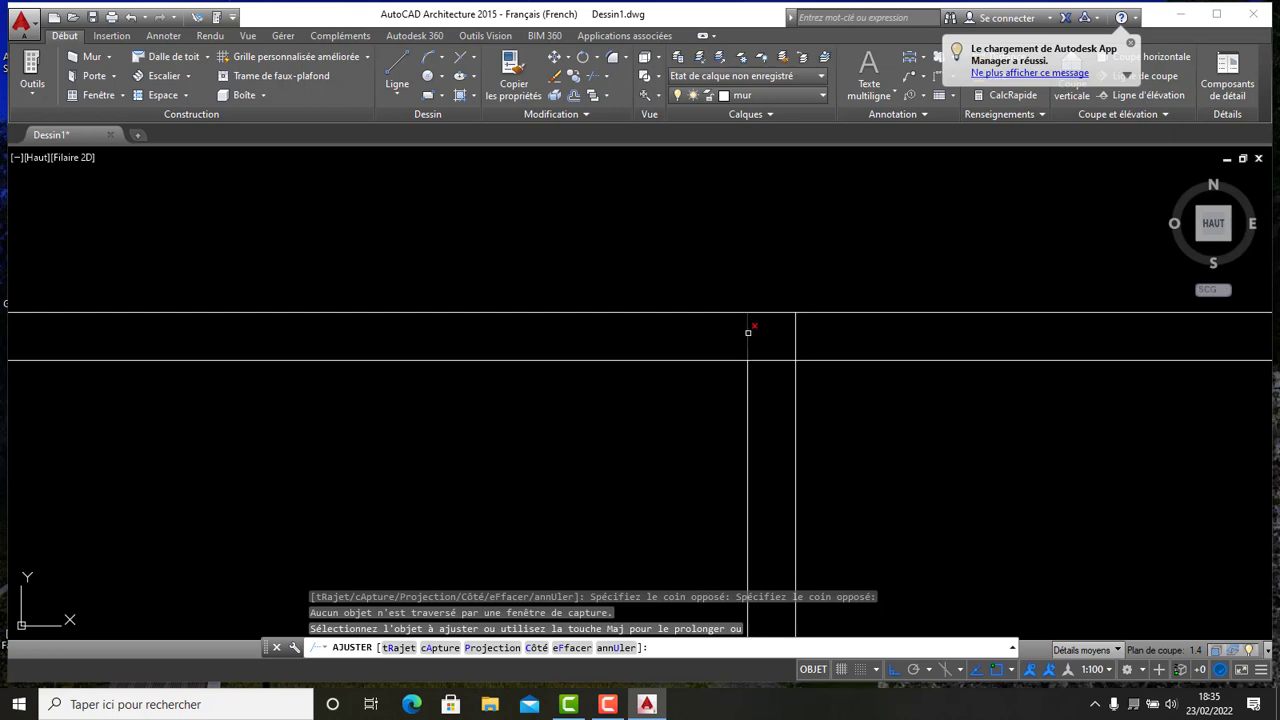
left_click(795, 330)
left_click(772, 390)
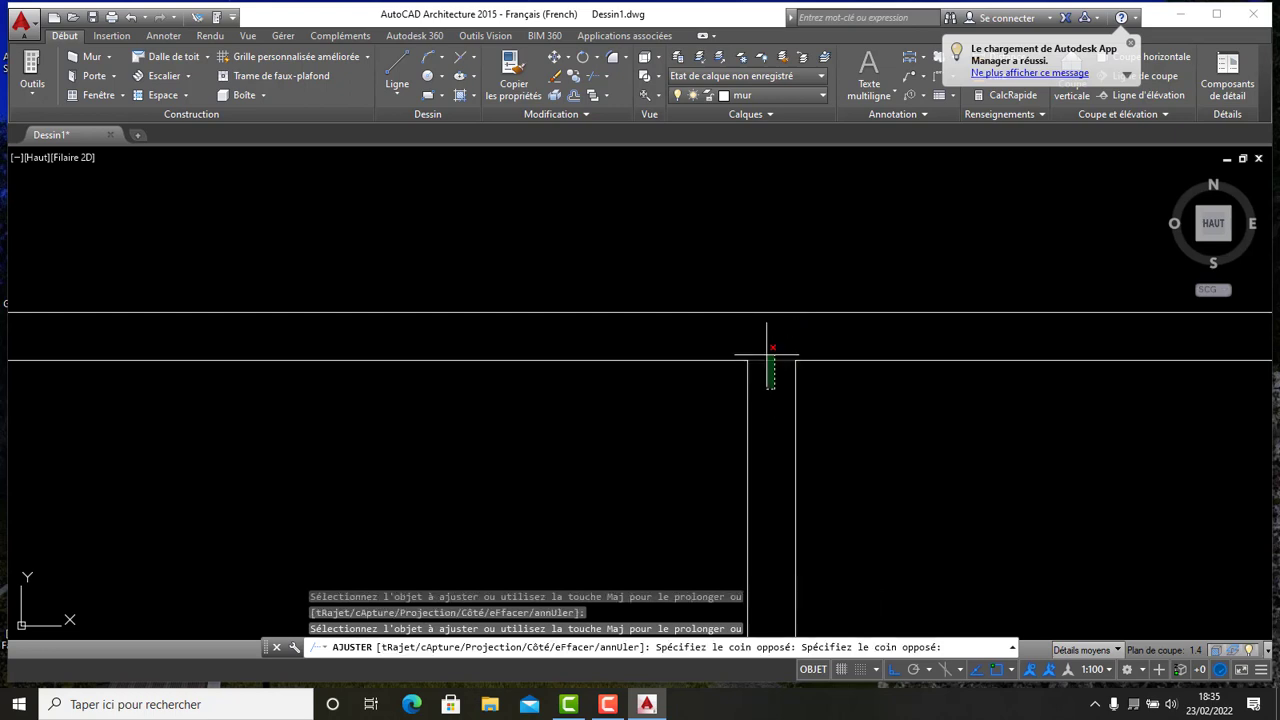
left_click(766, 345)
scroll(766, 345, "down", 4)
left_click(761, 348)
mouse_move(687, 413)
middle_mouse_down()
mouse_move(647, 272)
mouse_move(654, 305)
middle_mouse_up()
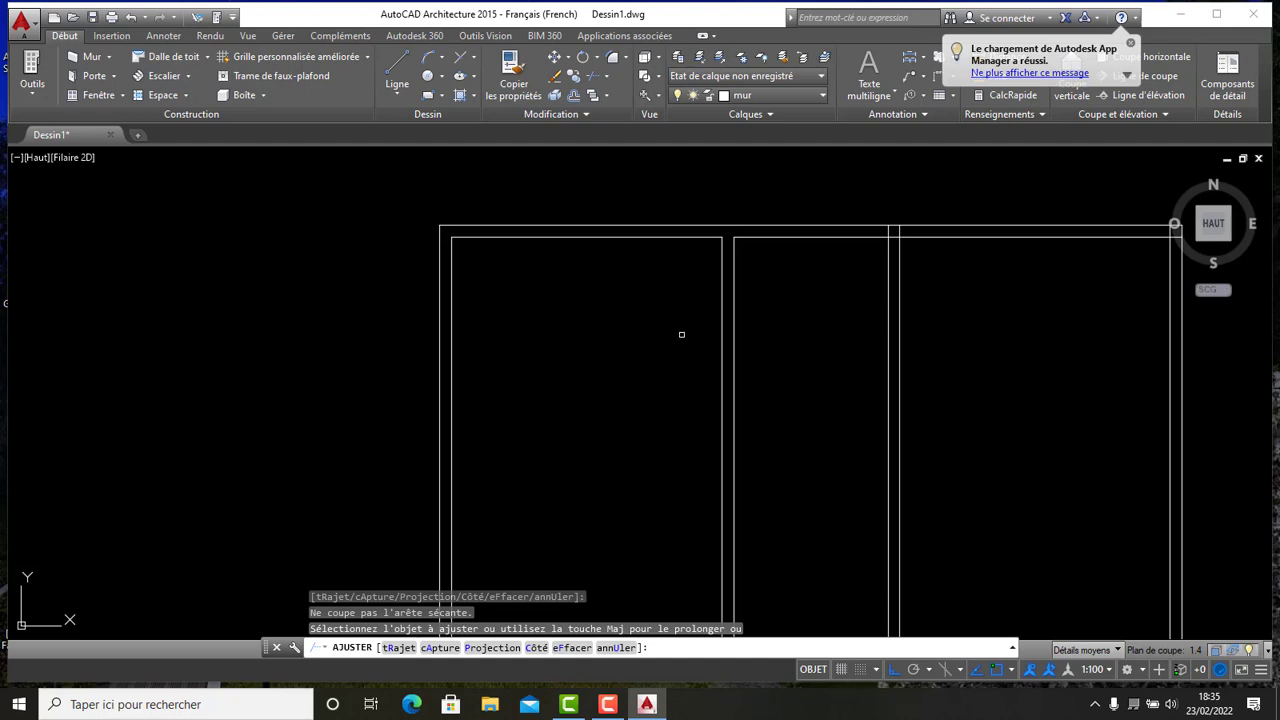
key("Escape")
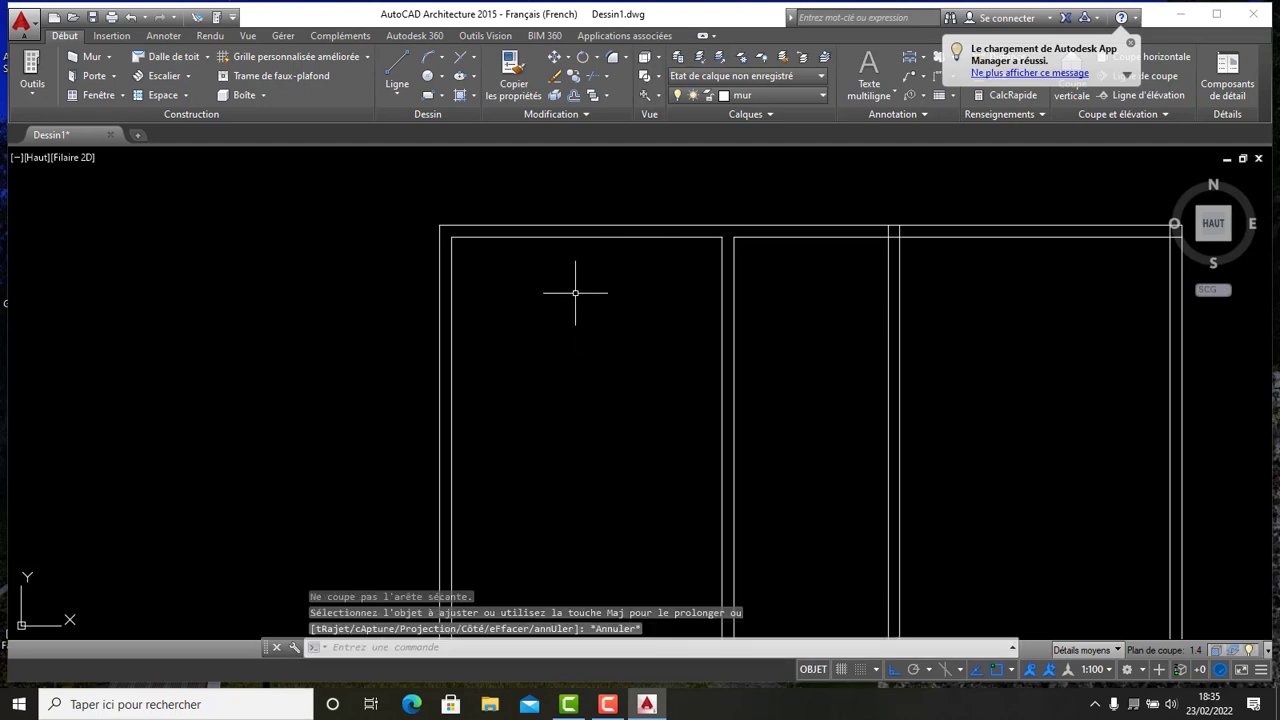
- Offset the left room's top inner wall line 3 downward to start a horizontal partition
scroll(578, 265, "down", 4)
scroll(571, 254, "up", 4)
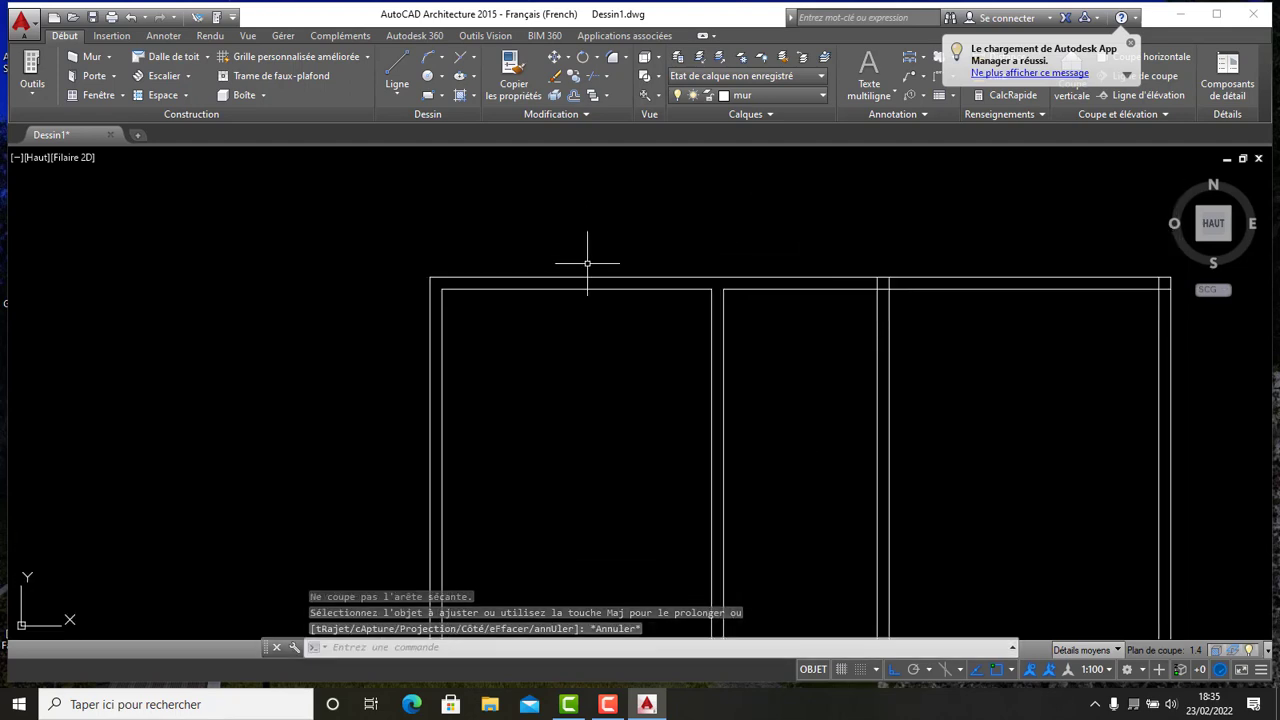
left_click(574, 96)
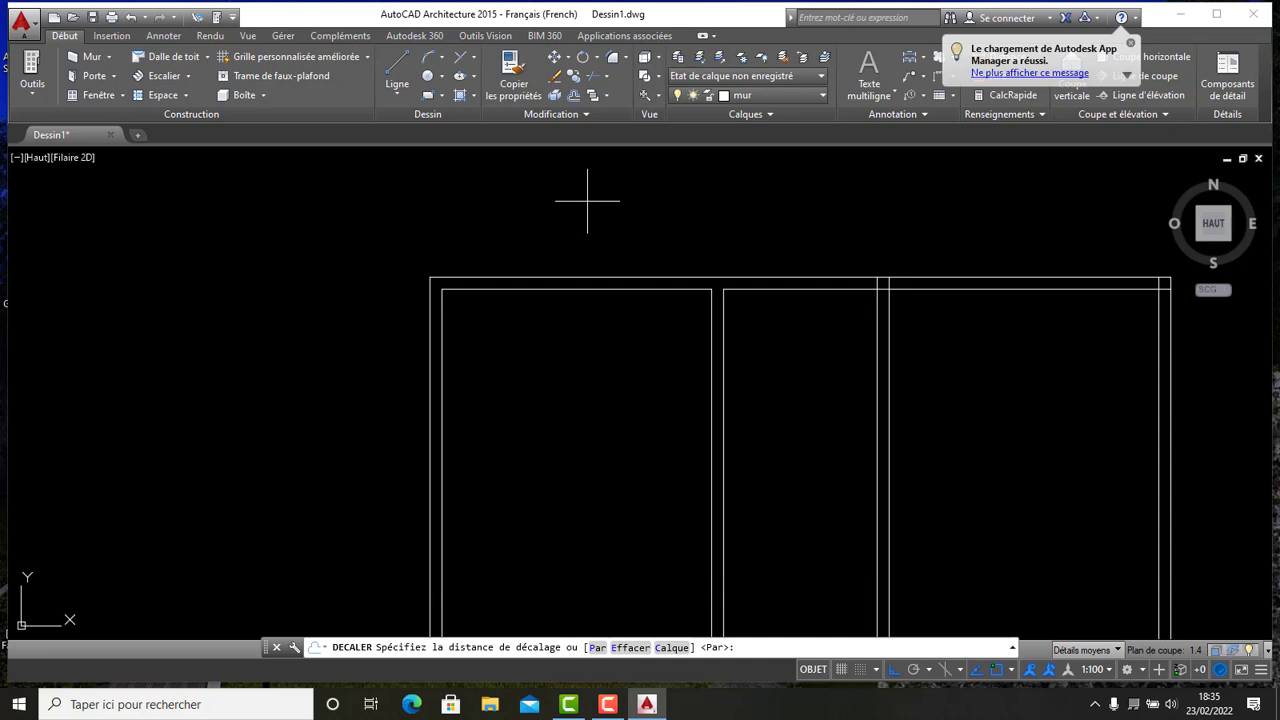
left_click(574, 96)
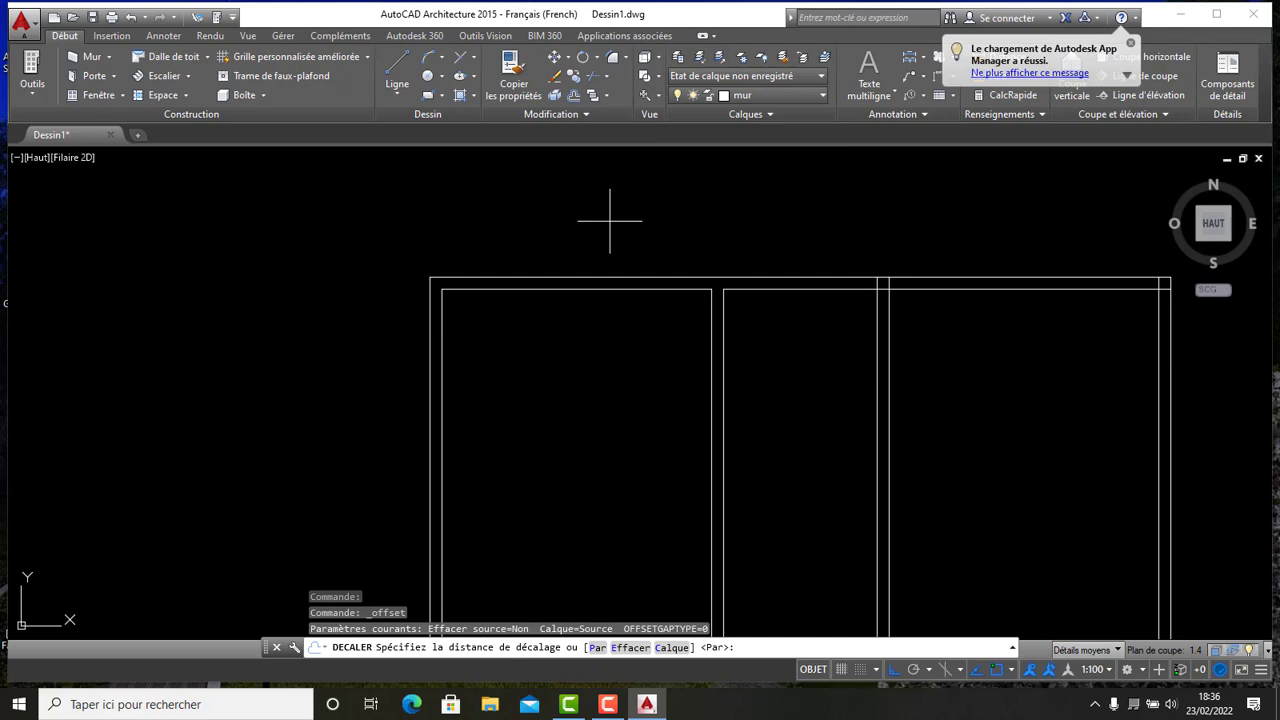
key("Return")
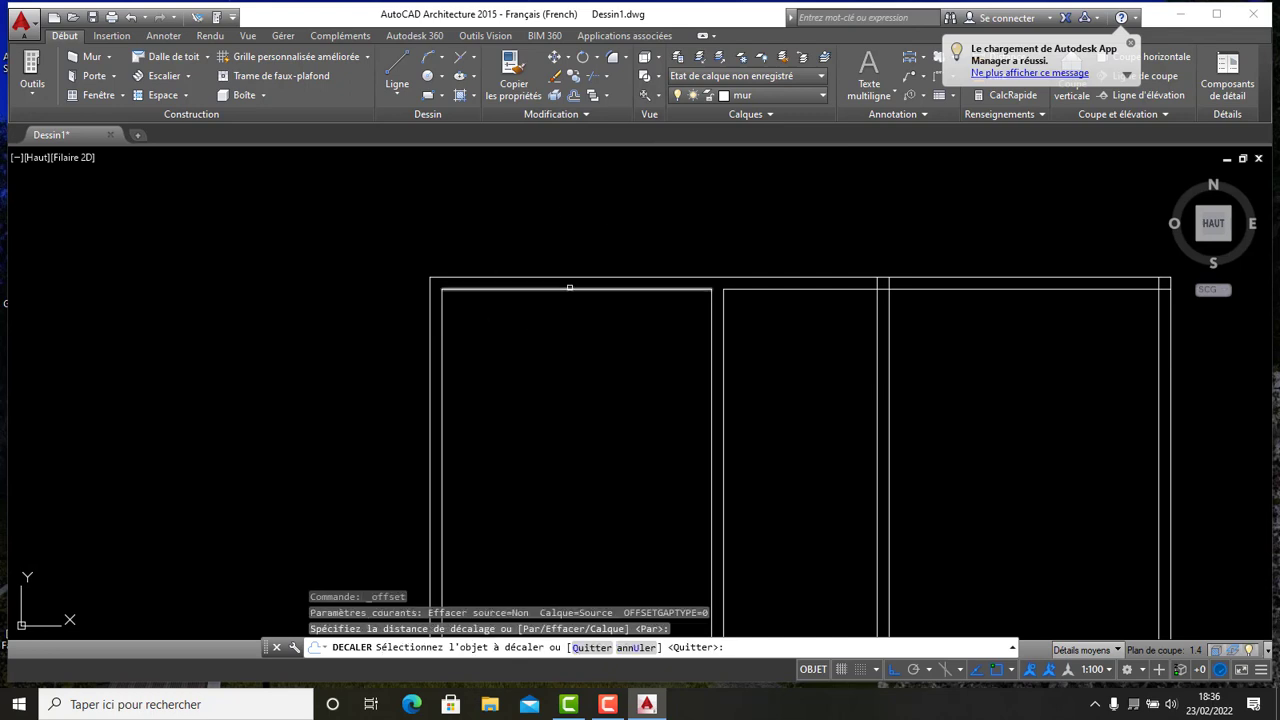
left_click(569, 288)
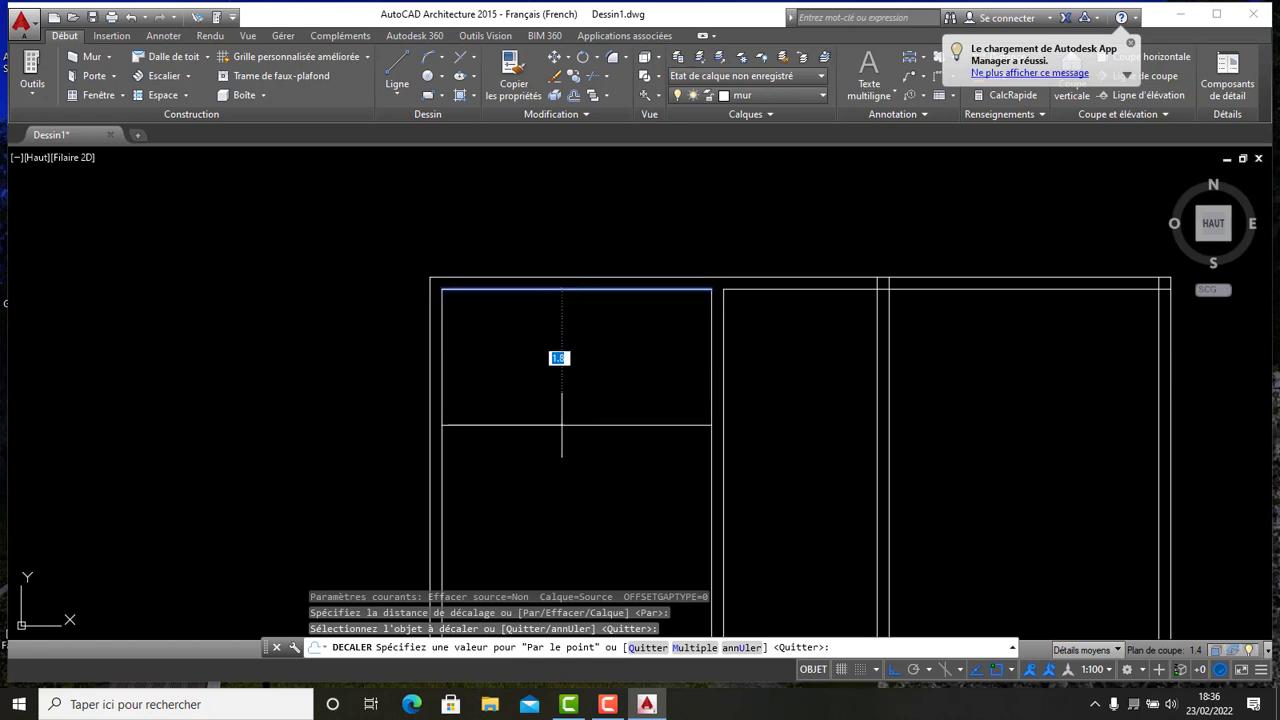
scroll(561, 425, "down", 4)
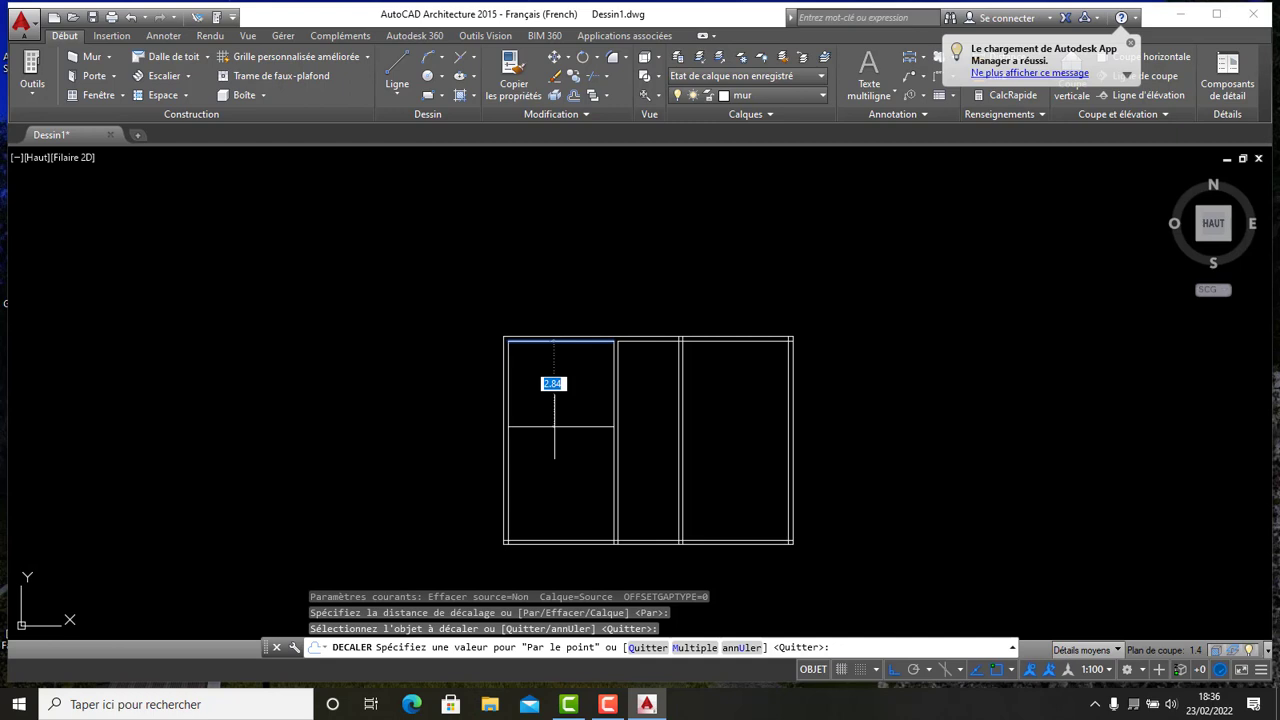
type("3")
key("Return")
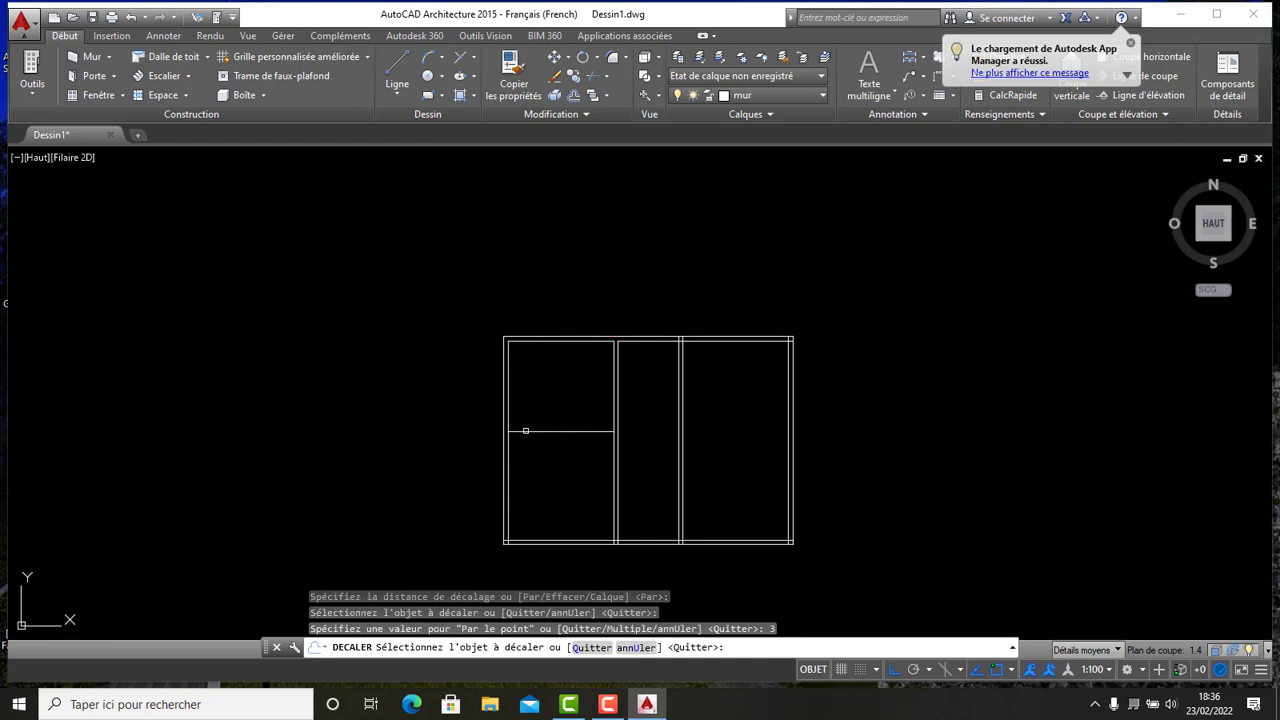
- Offset that new horizontal line 0.15 further down to give the partition its thickness
left_click(572, 431)
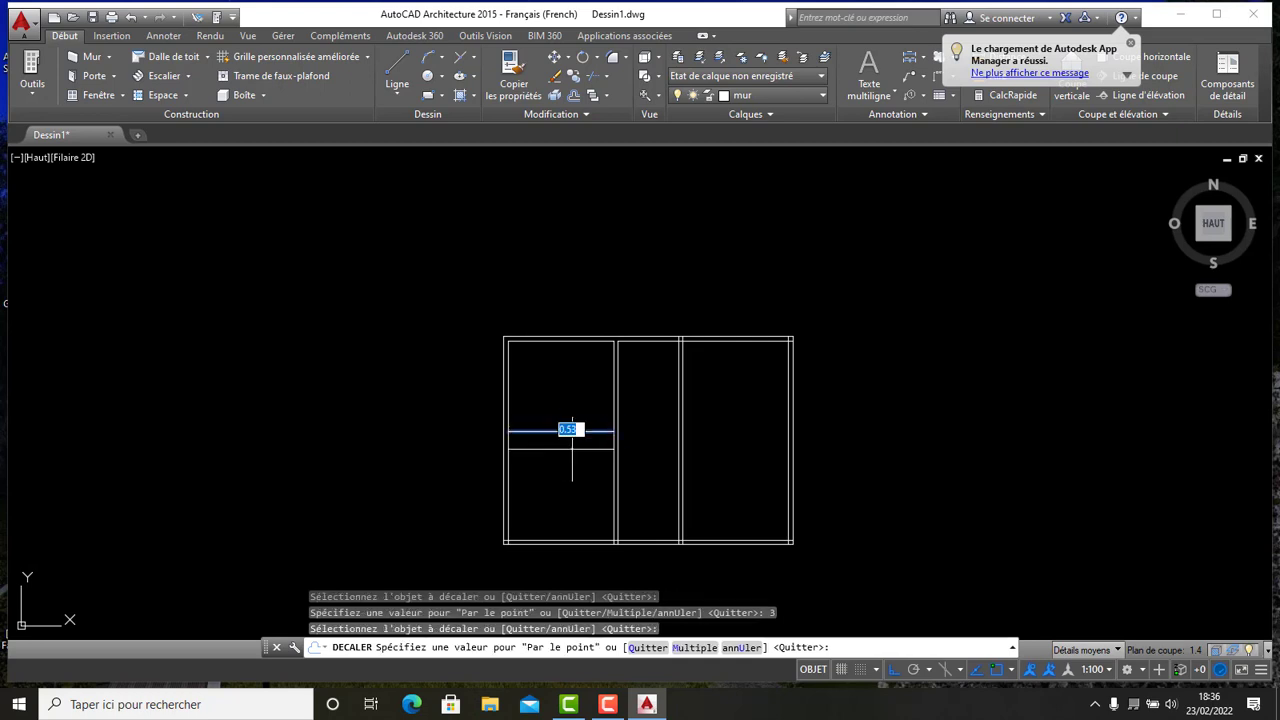
type("0.1")
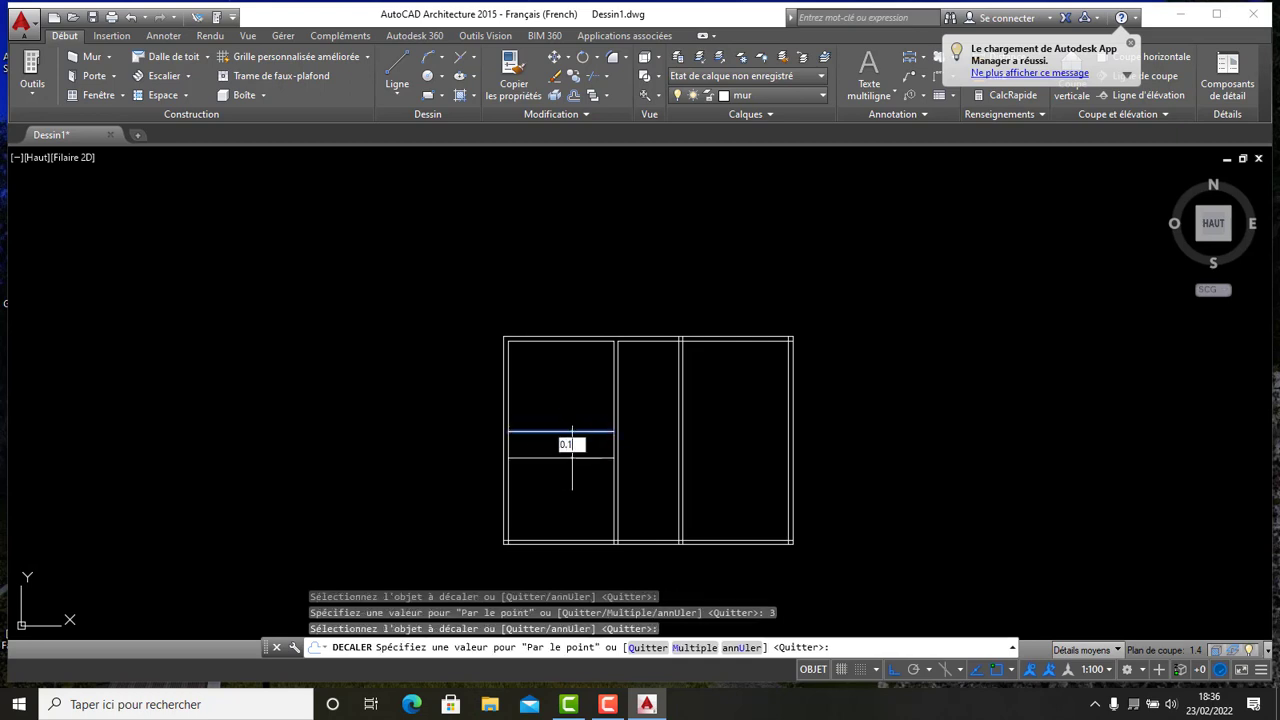
key("Return")
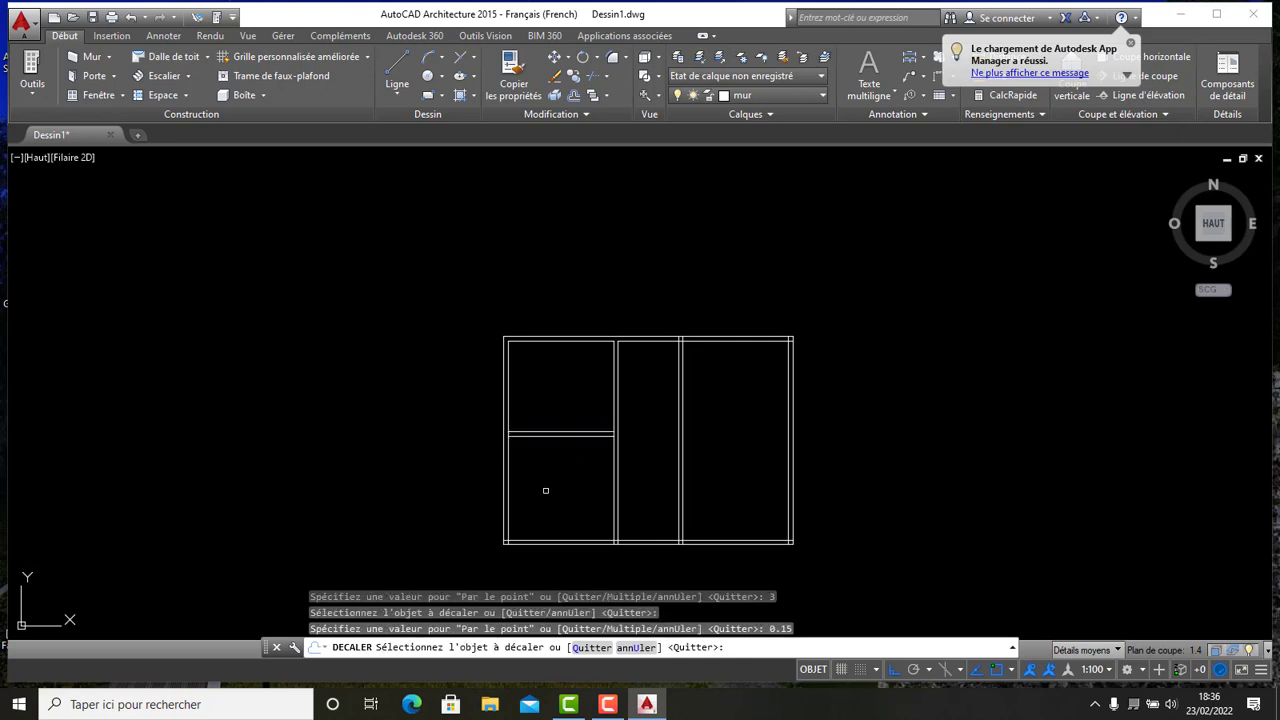
- Trim the line ends where the right-hand partition meets the top inner wall line
scroll(555, 482, "up", 4)
scroll(573, 414, "down", 5)
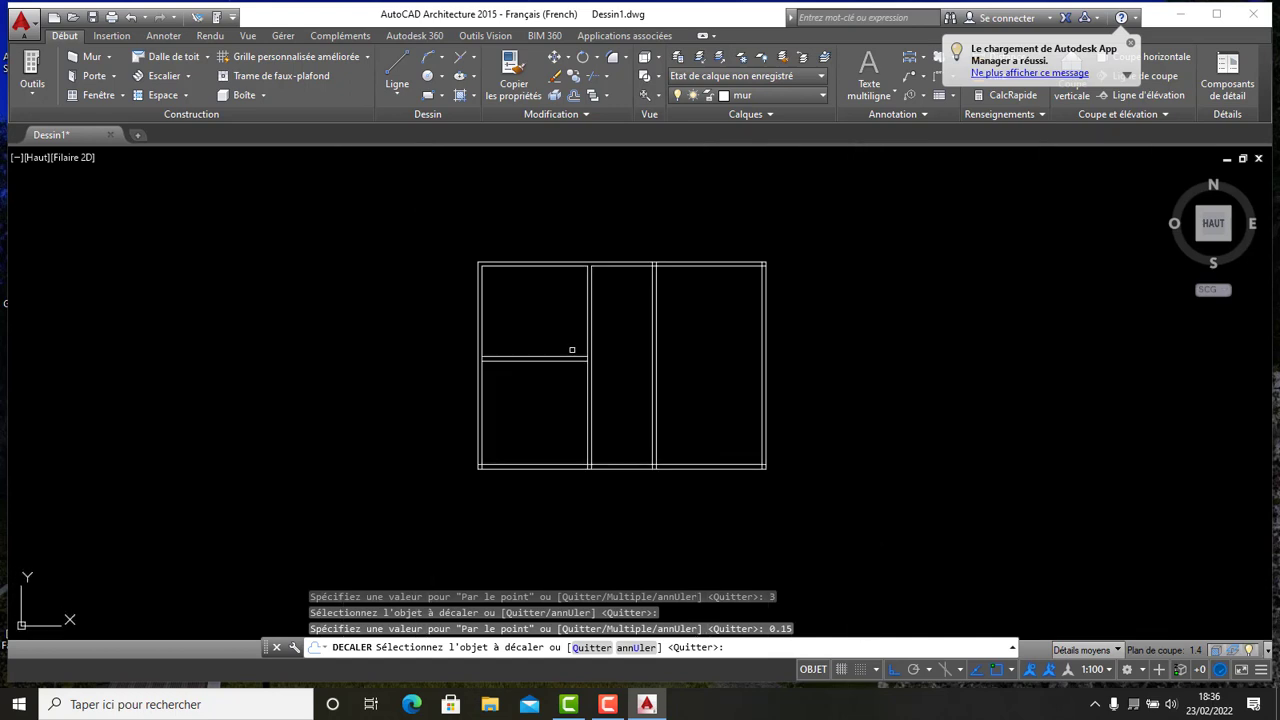
middle_click_drag(584, 348, 557, 385)
scroll(688, 303, "up", 2)
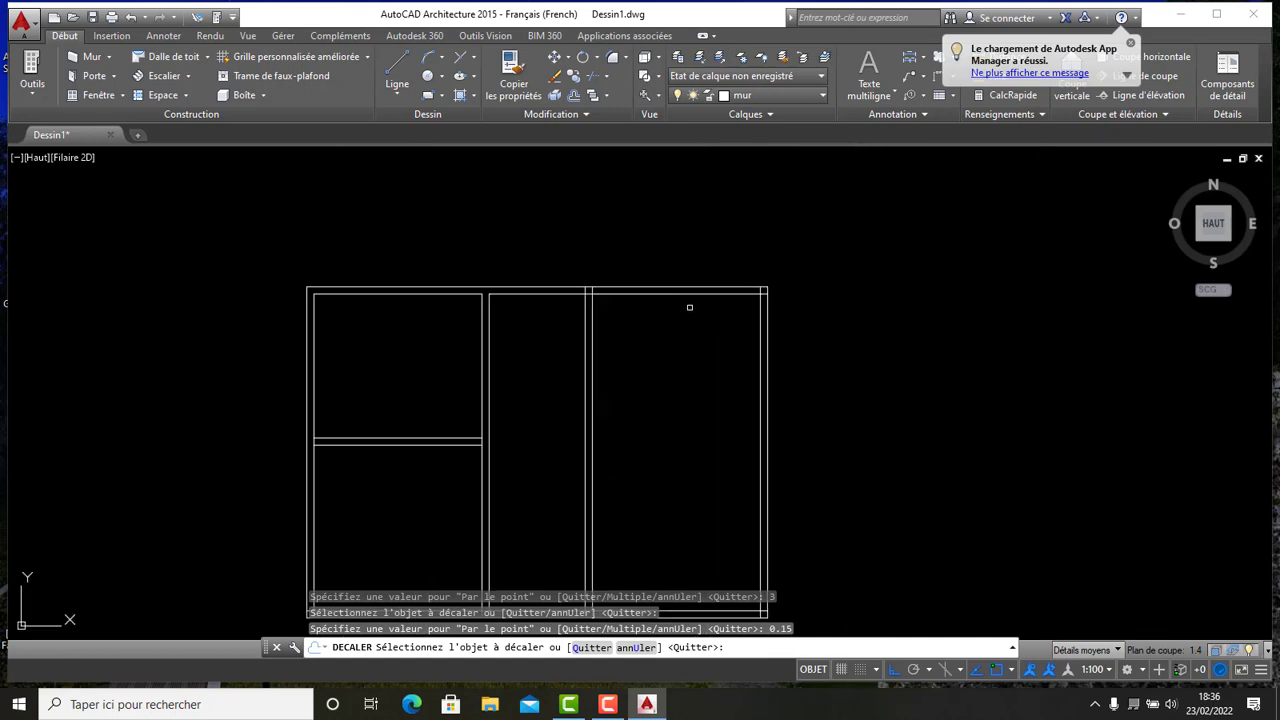
scroll(600, 295, "up", 6)
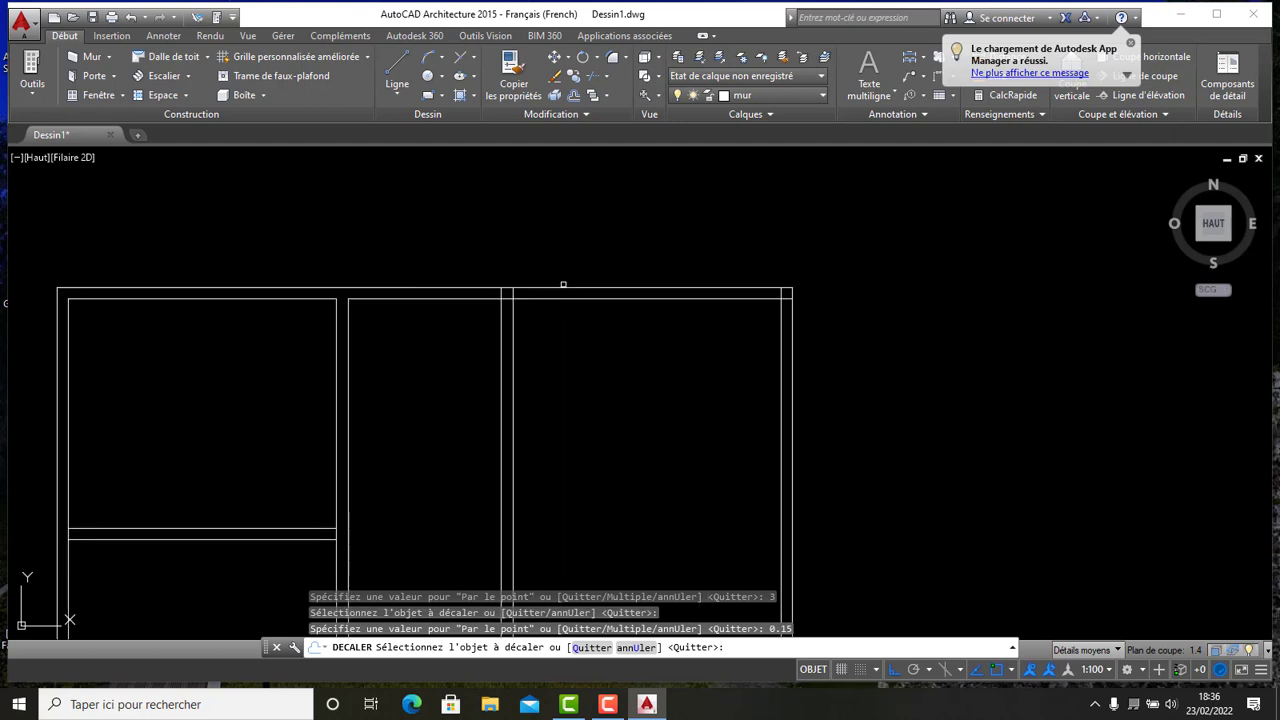
scroll(507, 318, "up", 2)
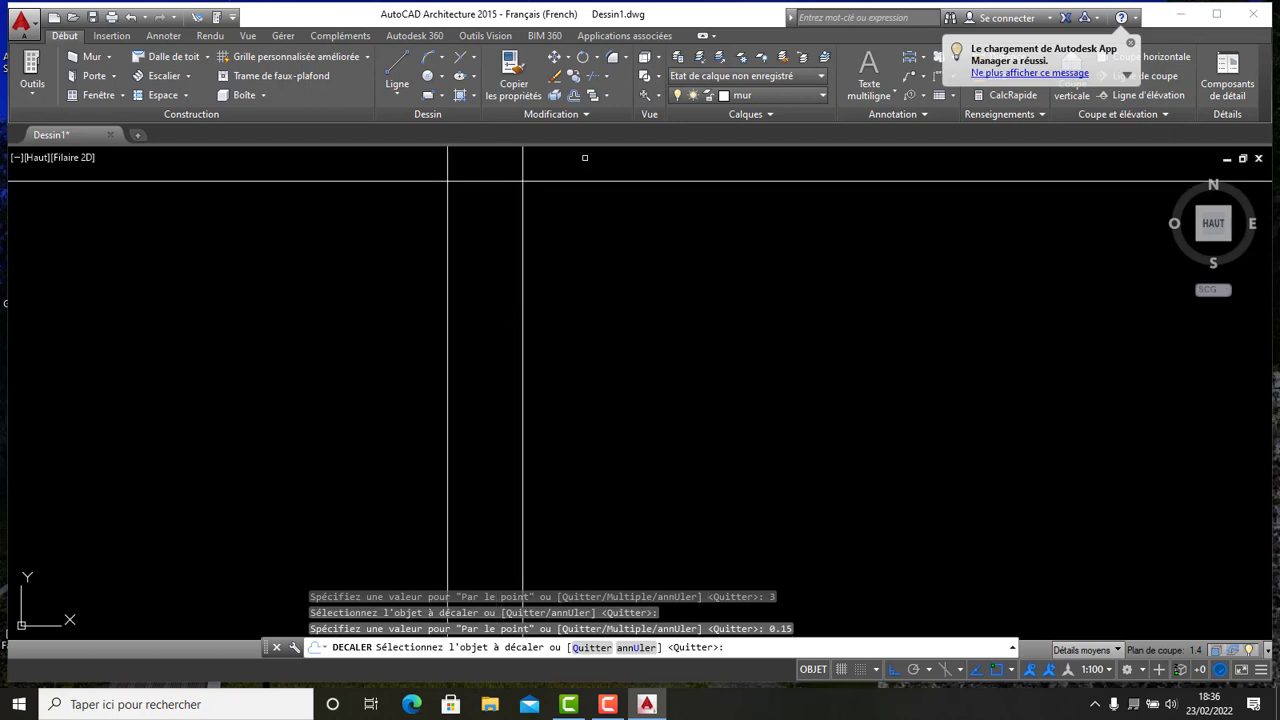
left_click(590, 77)
key("Return")
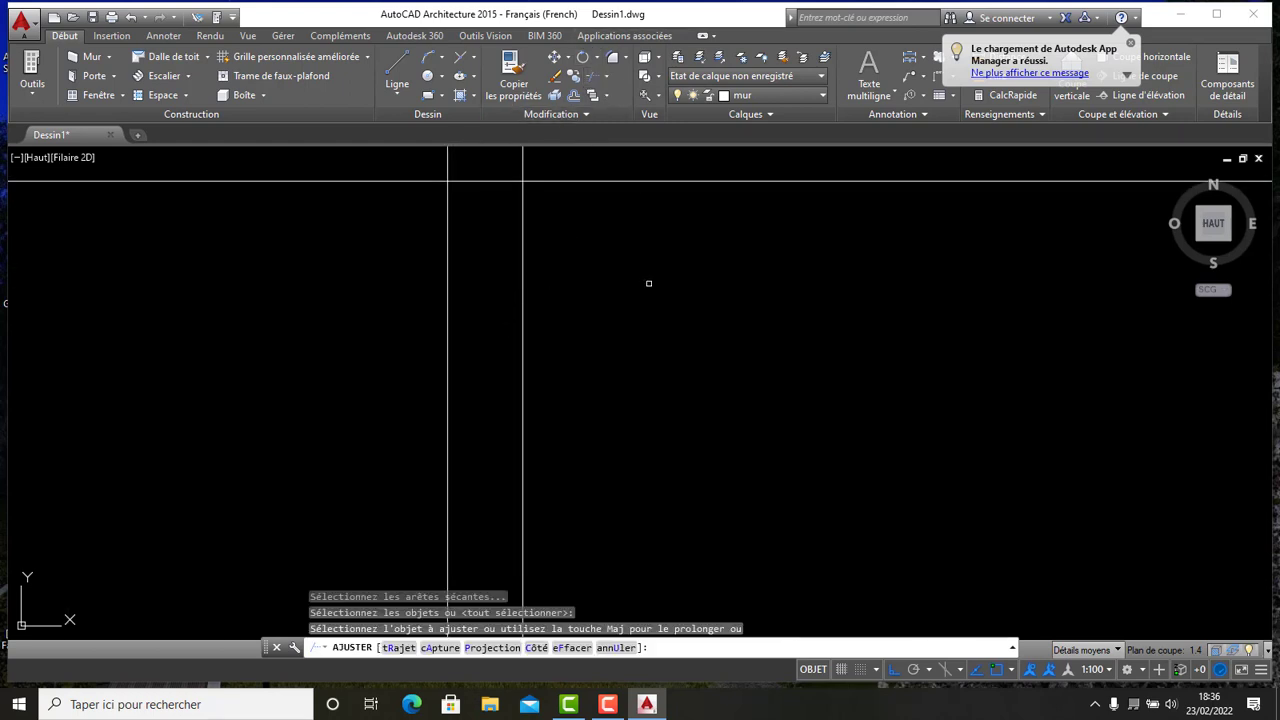
scroll(663, 266, "down", 2)
scroll(614, 279, "up", 2)
left_click(614, 279)
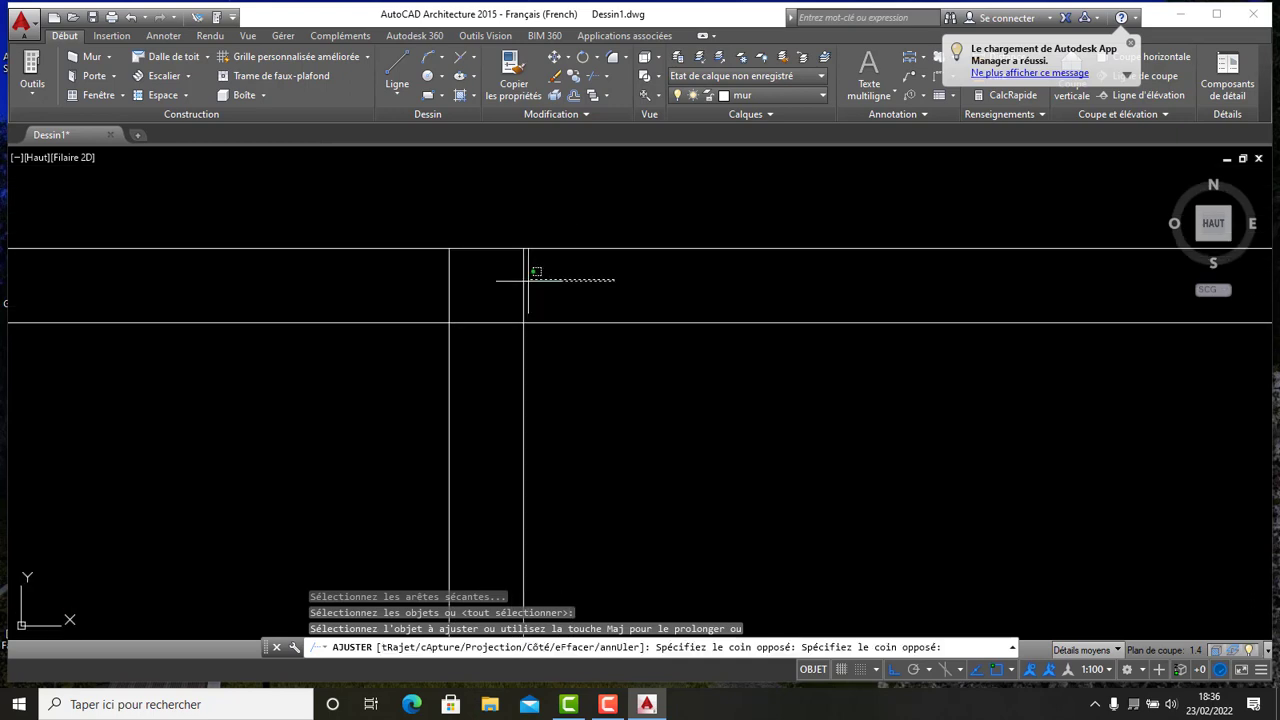
left_click(394, 281)
scroll(482, 305, "down", 8)
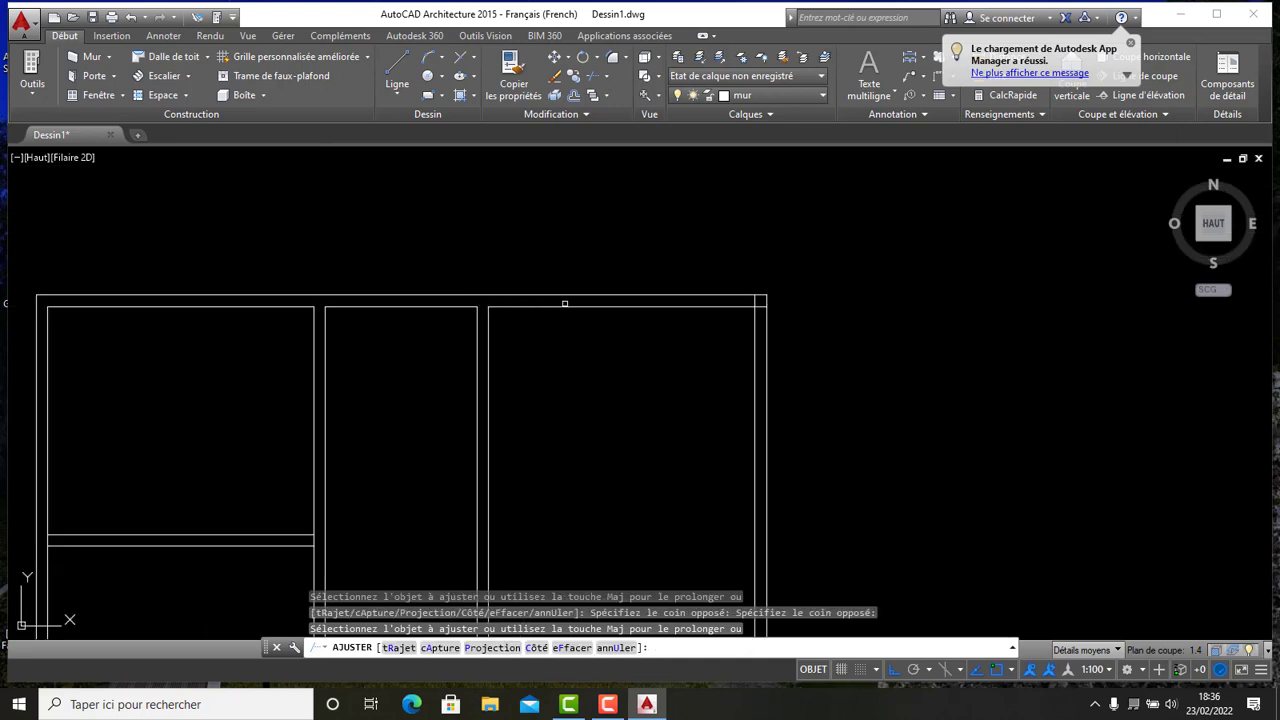
scroll(714, 305, "up", 6)
scroll(890, 308, "up", 4)
left_click(948, 374)
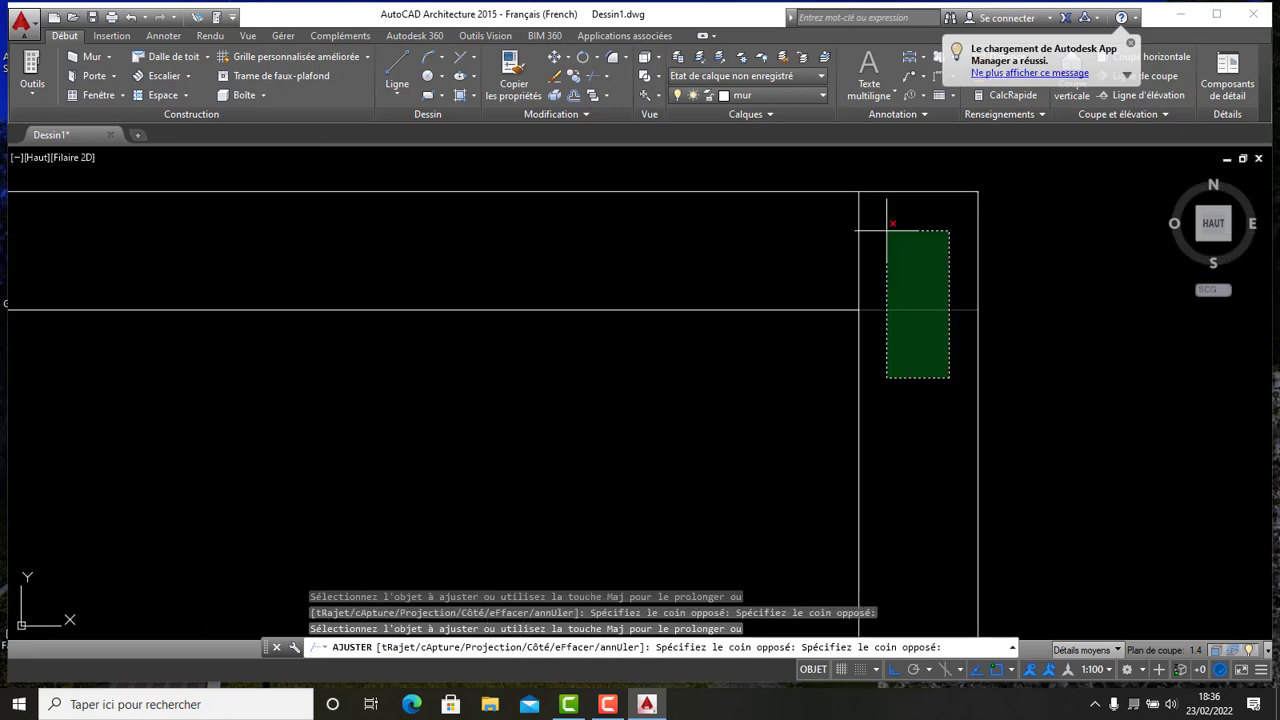
left_click(888, 230)
scroll(830, 245, "down", 5)
left_click(828, 247)
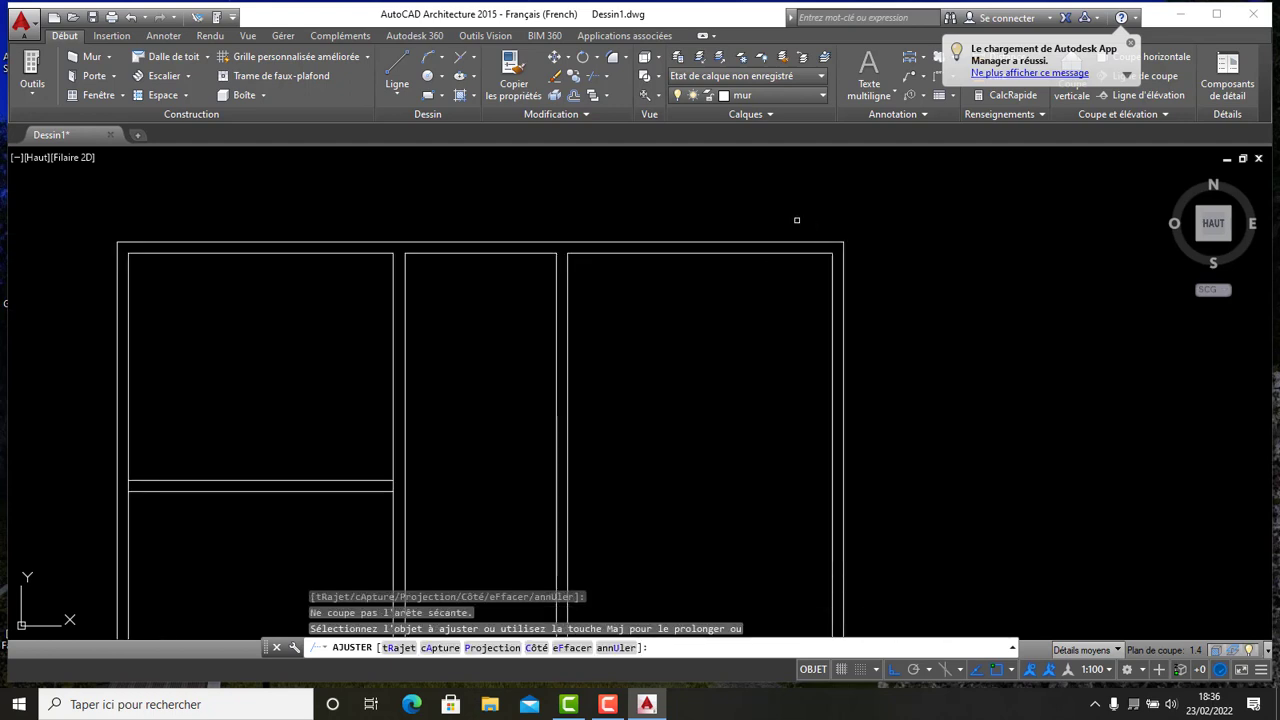
- Offset the right room's top inner wall line 3.5 downward to start a horizontal partition
middle_click_drag(707, 189, 648, 241)
left_click(575, 96)
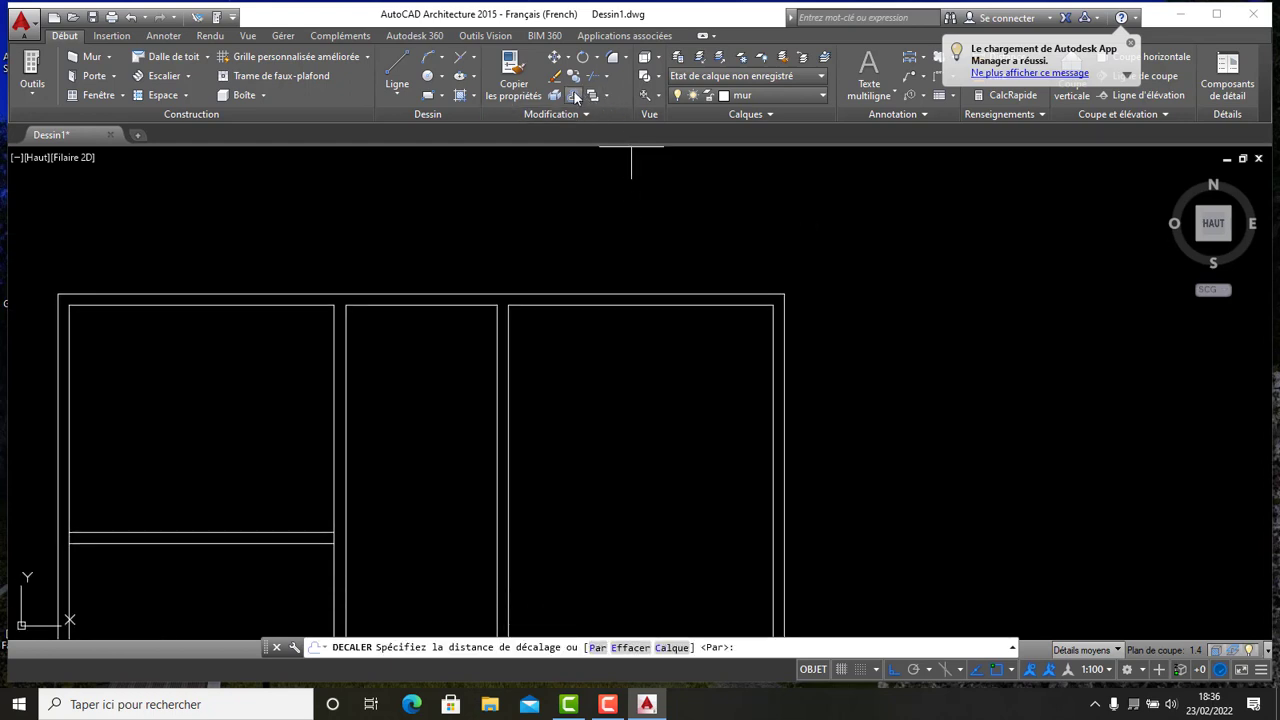
key("Return")
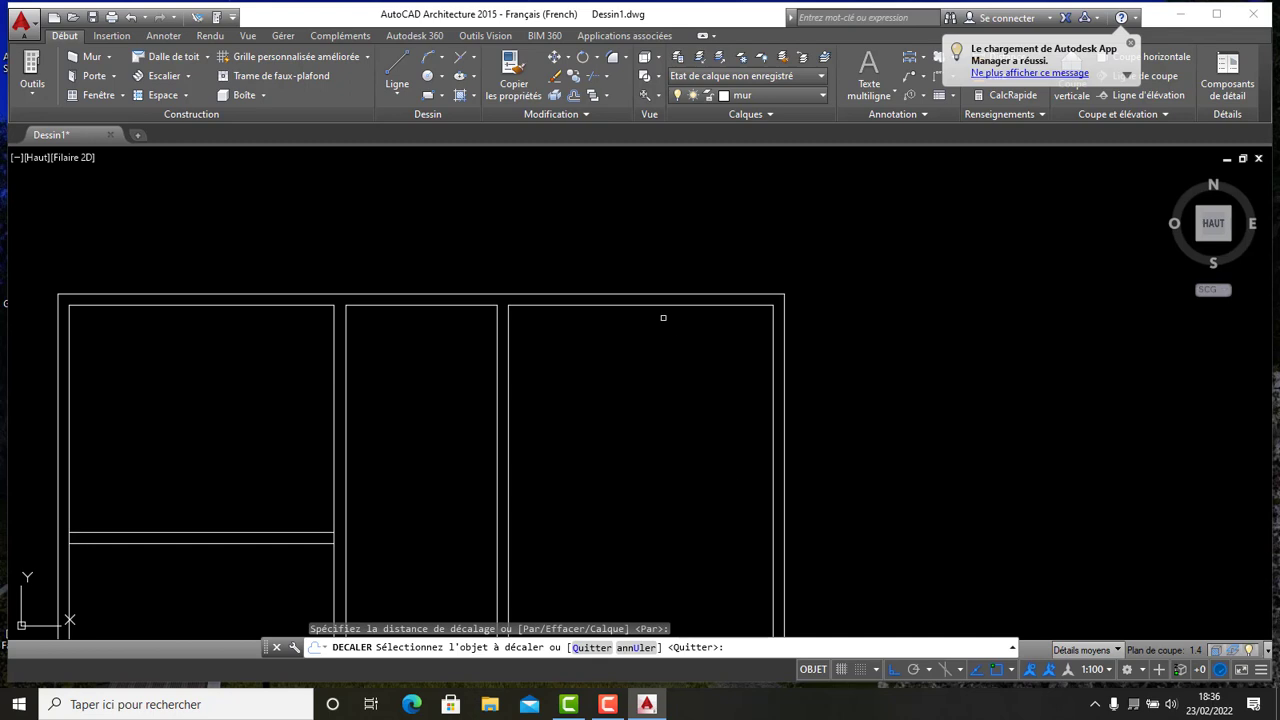
left_click(638, 305)
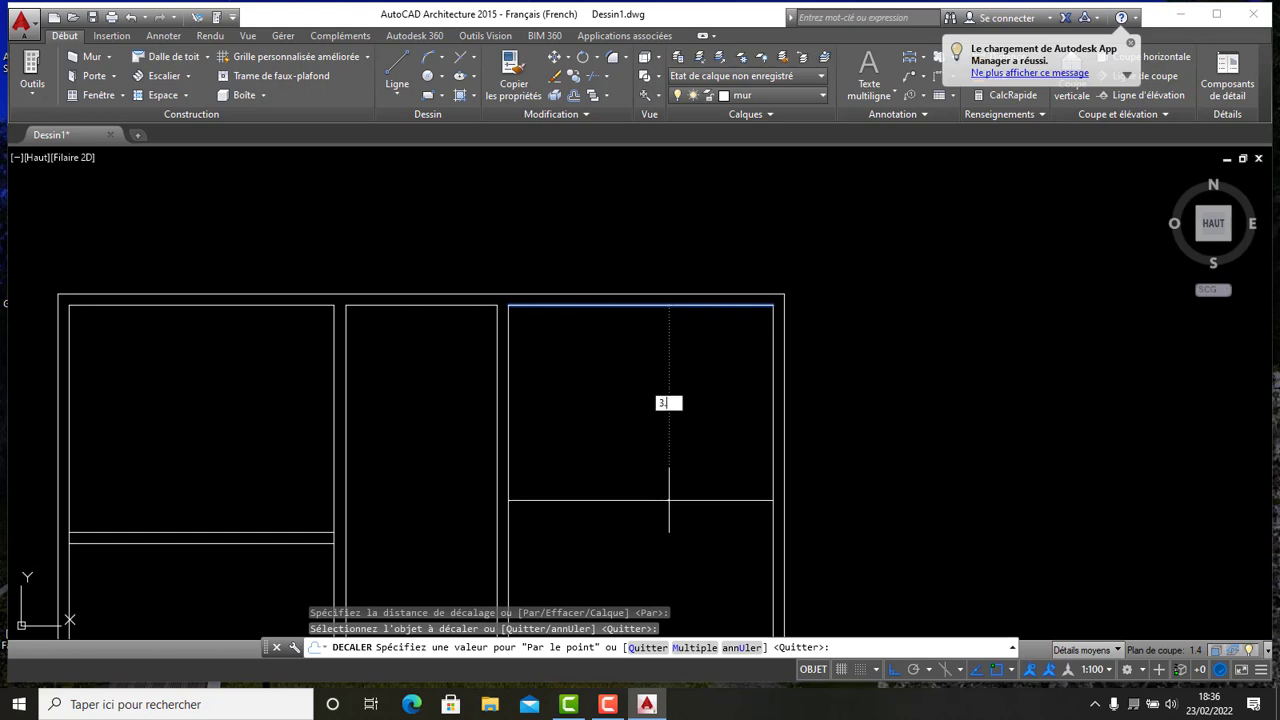
key("Return")
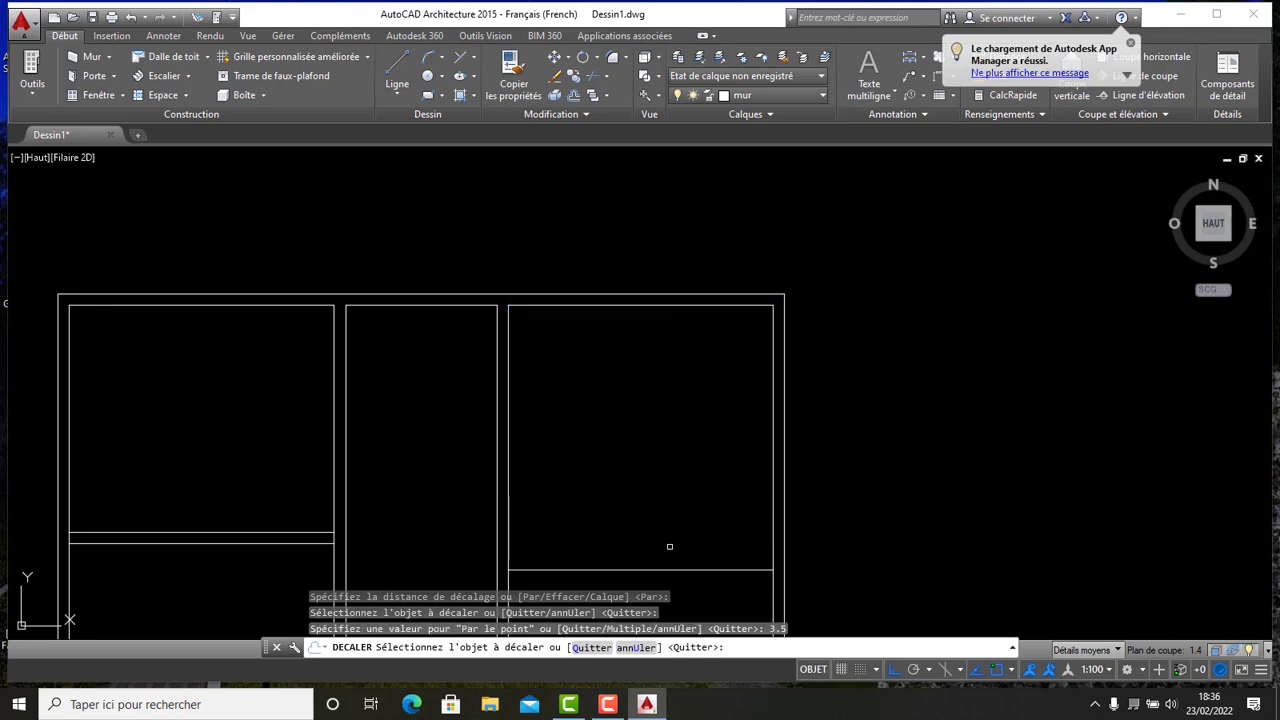
- Offset that new horizontal line 0.15 further down to give the partition its thickness
scroll(669, 546, "down", 4)
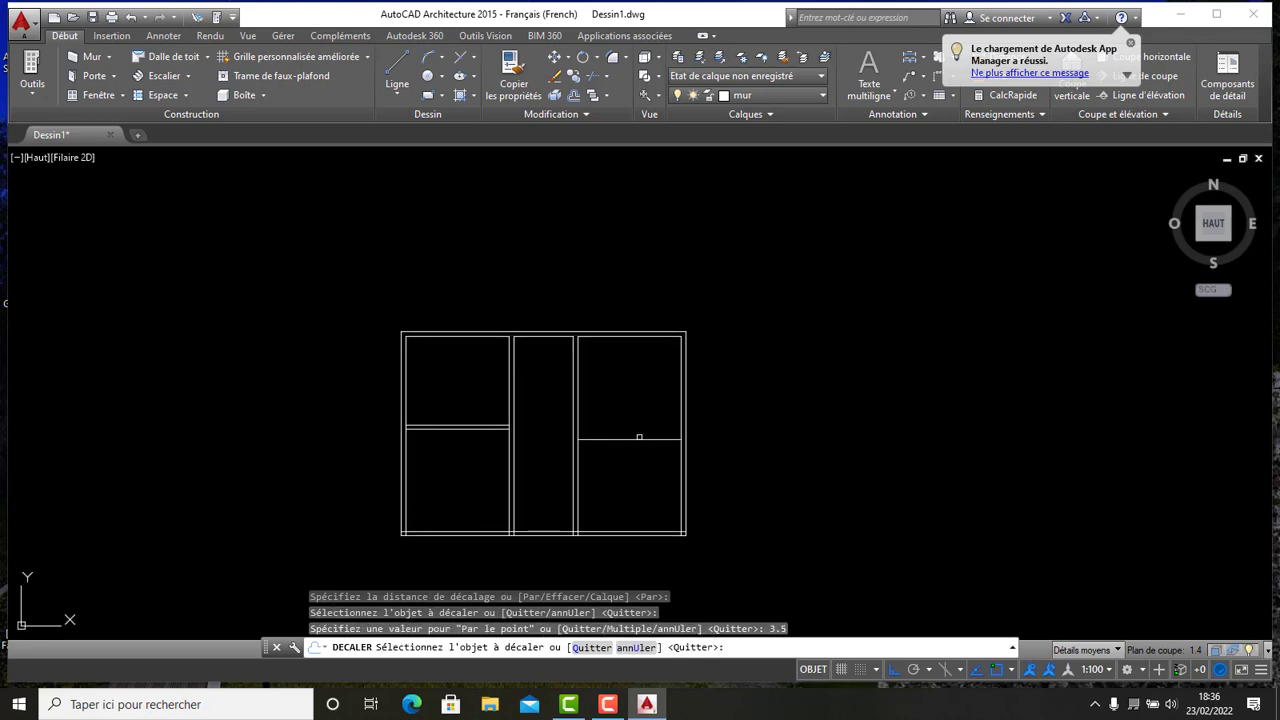
left_click(633, 438)
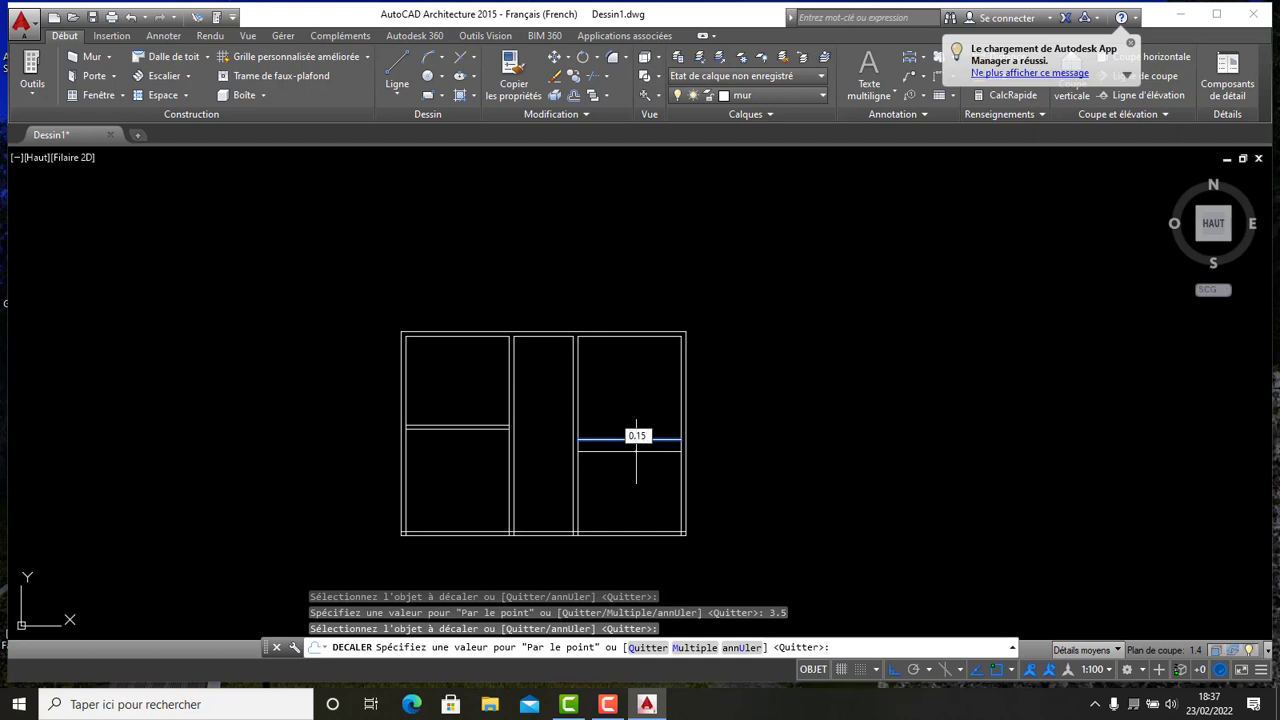
key("Return")
- Zoom and pan around the new right partition to examine where it meets the walls
scroll(661, 442, "up", 2)
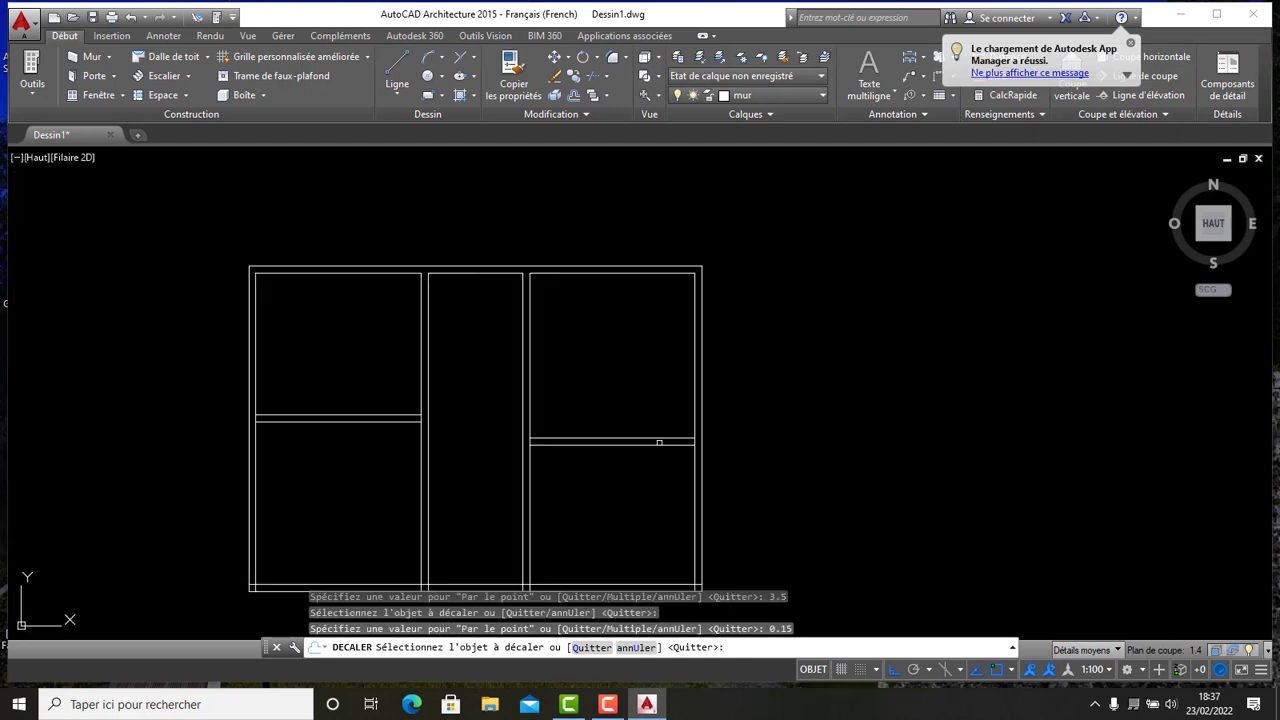
scroll(666, 460, "down", 2)
middle_click_drag(666, 460, 614, 403)
scroll(598, 397, "up", 4)
scroll(598, 397, "down", 6)
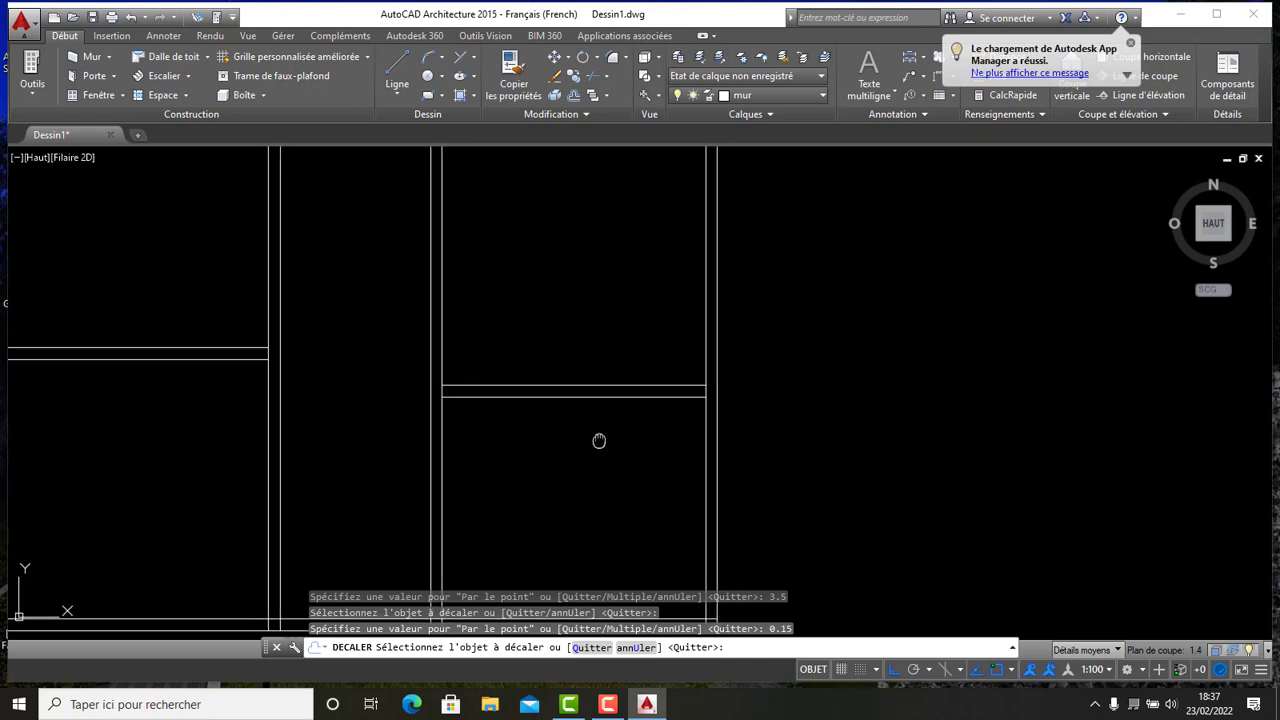
mouse_move(623, 323)
middle_mouse_down()
mouse_move(612, 371)
mouse_move(553, 347)
mouse_move(574, 366)
mouse_move(556, 438)
middle_mouse_up()
scroll(595, 400, "up", 2)
scroll(503, 335, "down", 2)
scroll(551, 403, "up", 2)
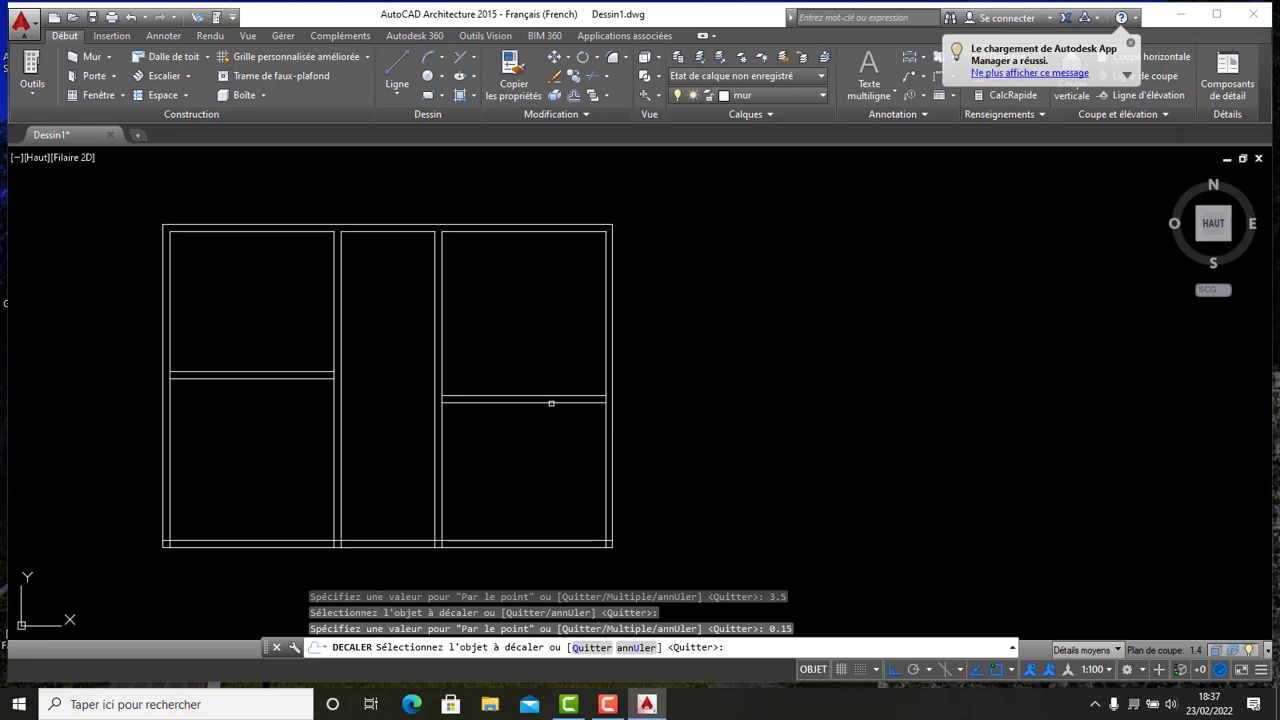
scroll(593, 410, "down", 2)
scroll(595, 412, "up", 6)
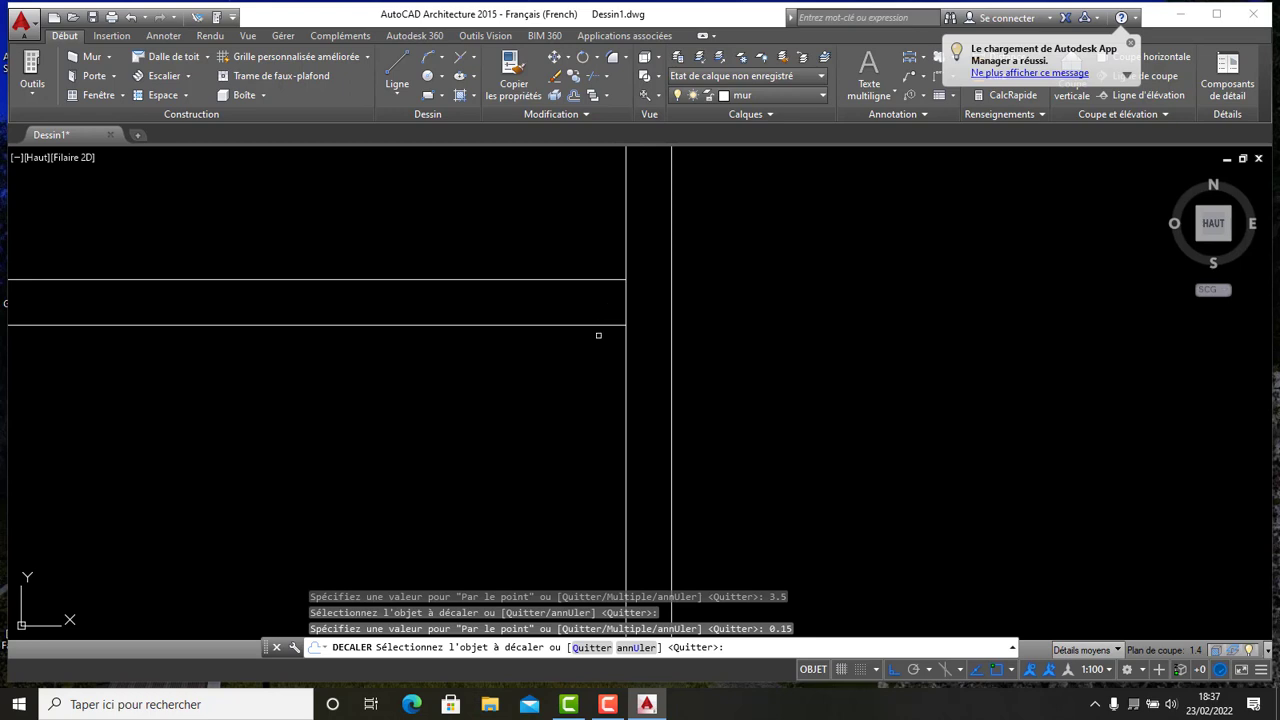
scroll(648, 323, "up", 4)
scroll(648, 323, "down", 4)
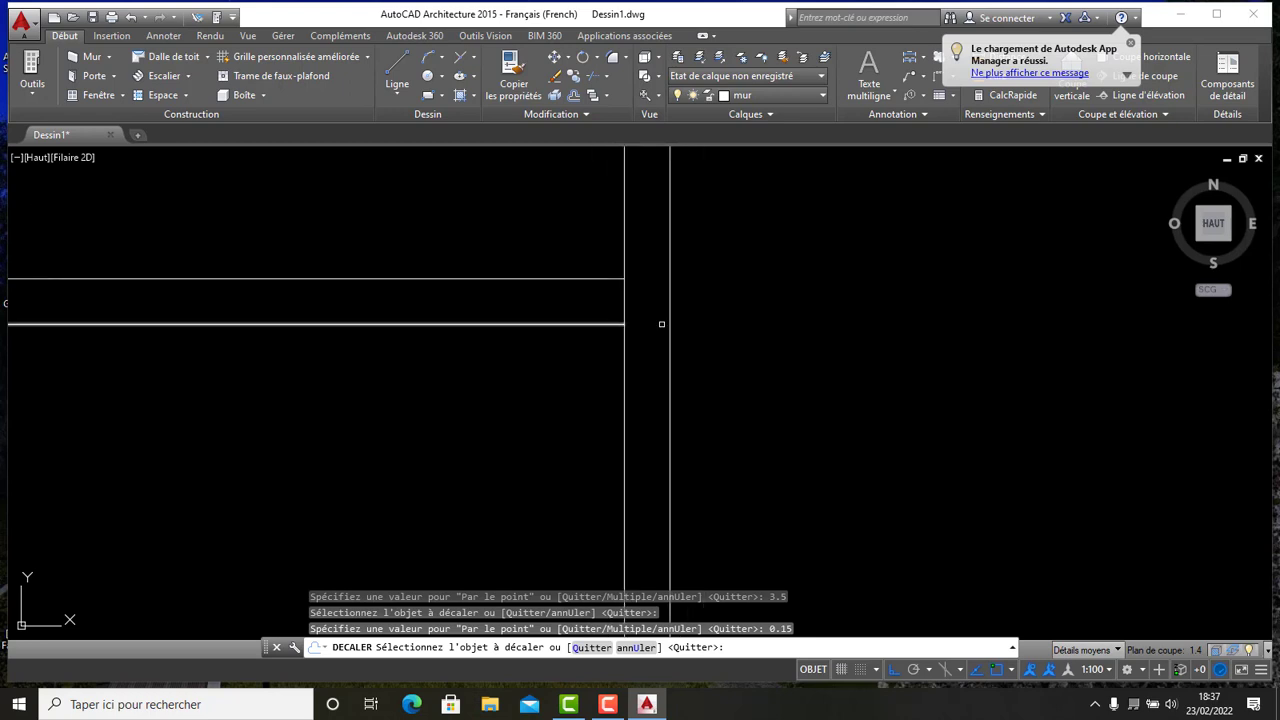
scroll(728, 320, "down", 8)
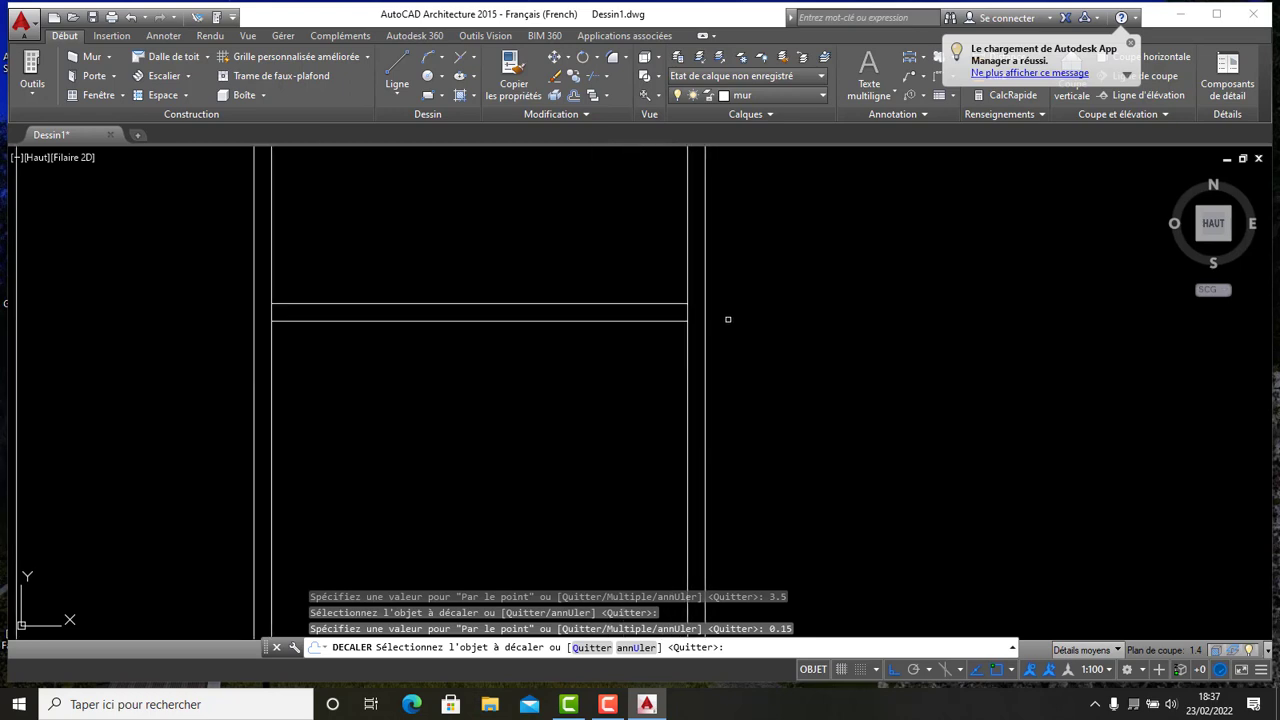
scroll(733, 318, "up", 4)
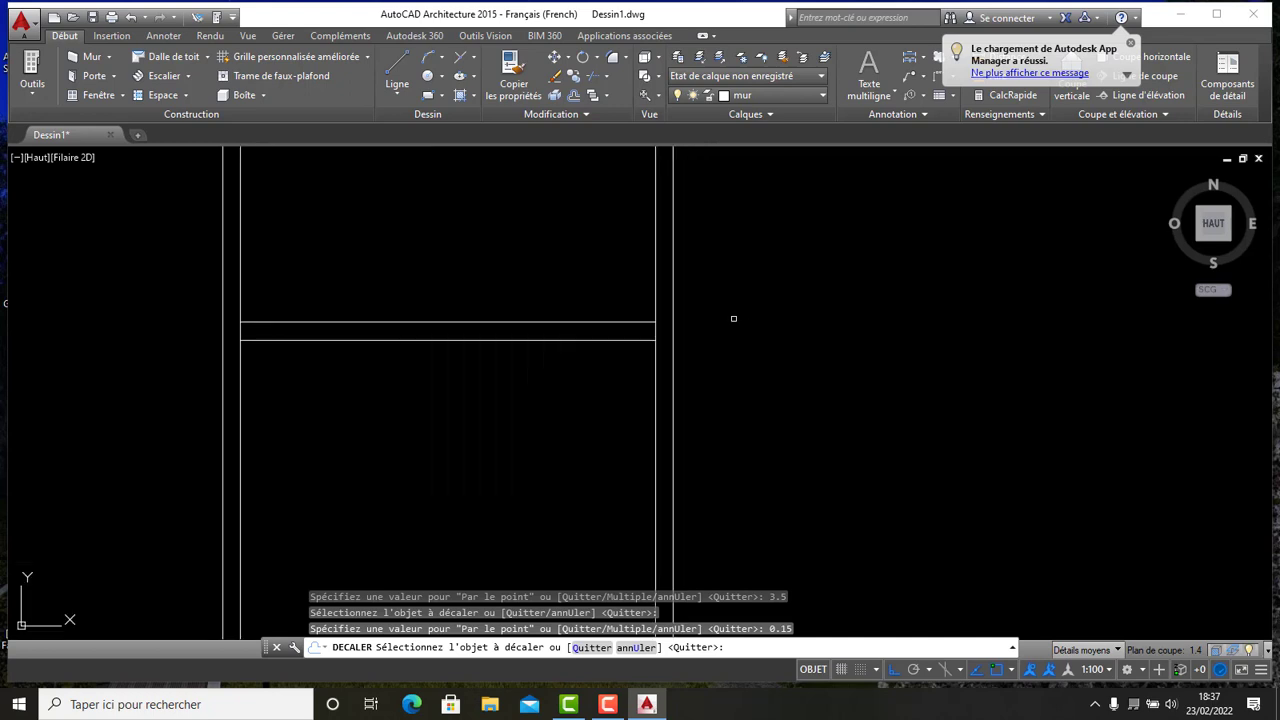
scroll(690, 340, "up", 6)
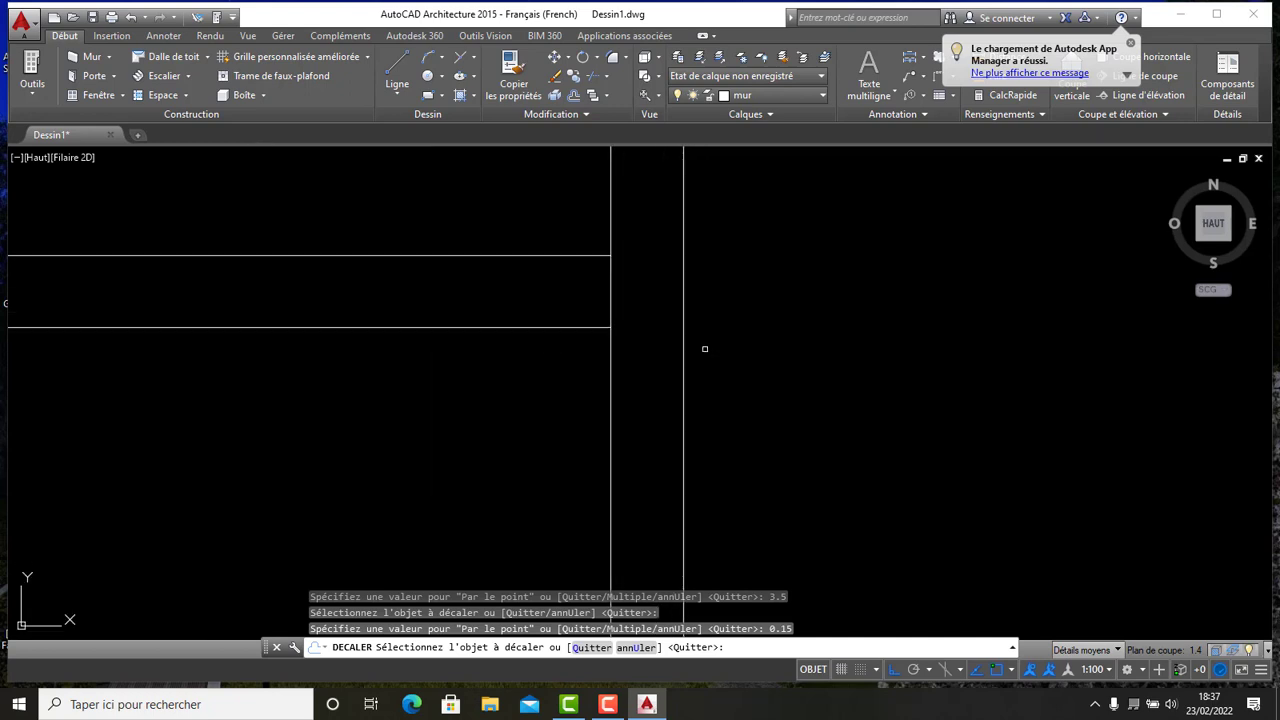
scroll(693, 326, "down", 4)
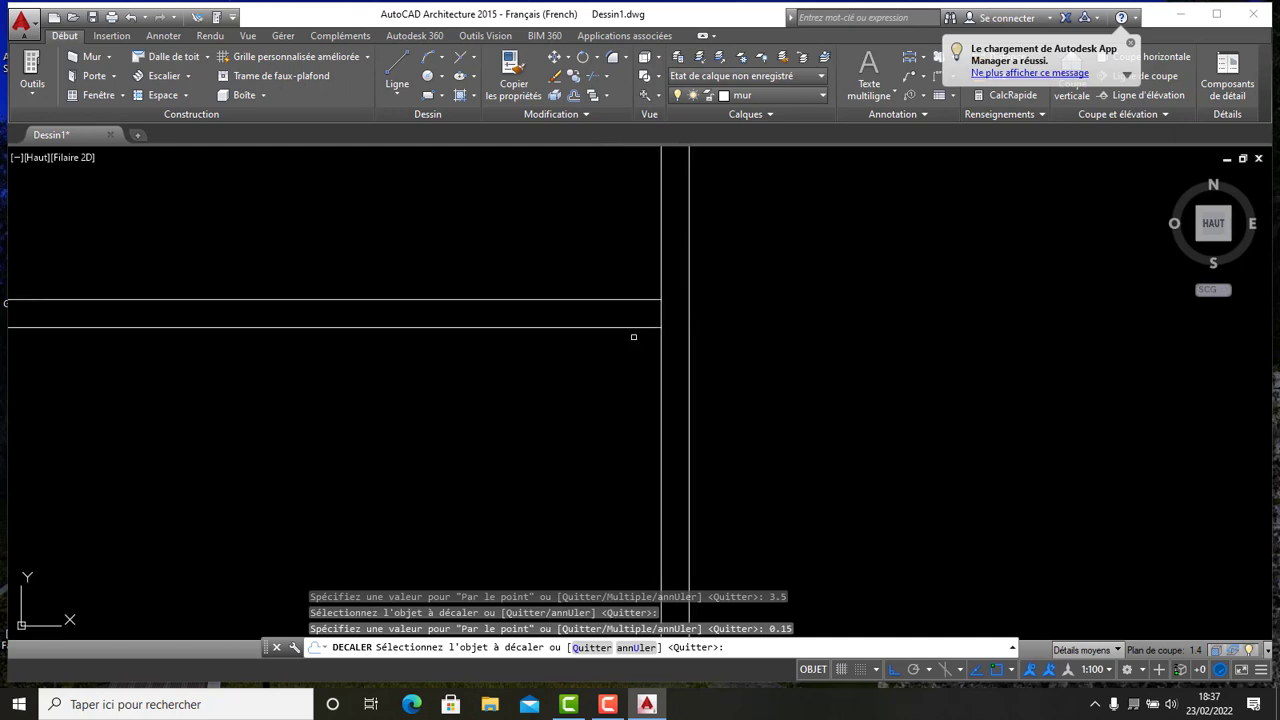
scroll(624, 338, "down", 2)
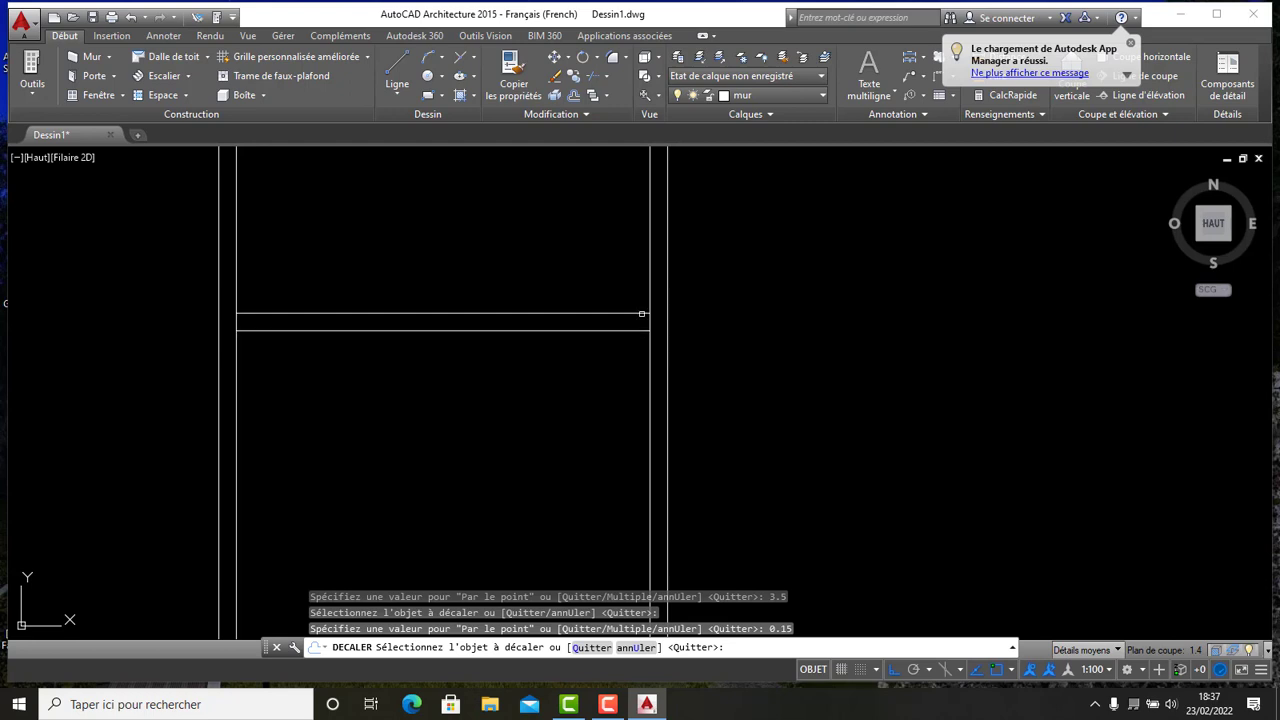
- Try to extend the new partition line to the right wall with Extend
left_click(607, 76)
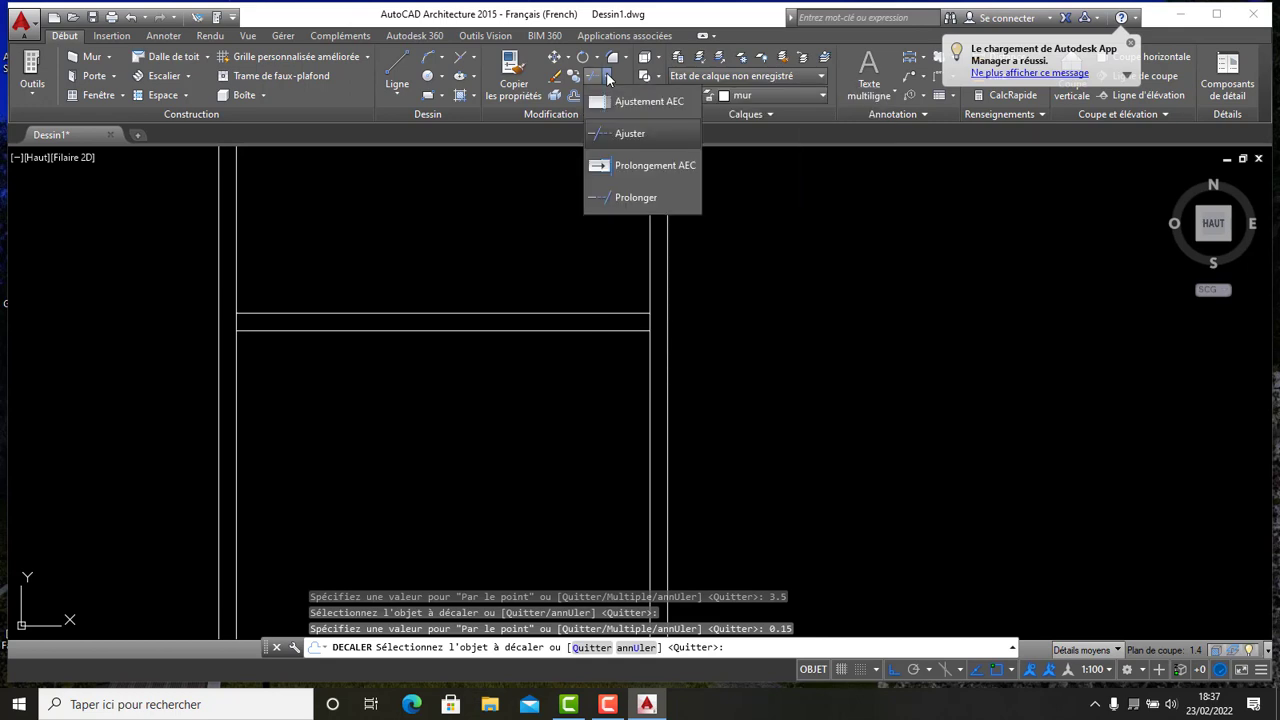
left_click(632, 198)
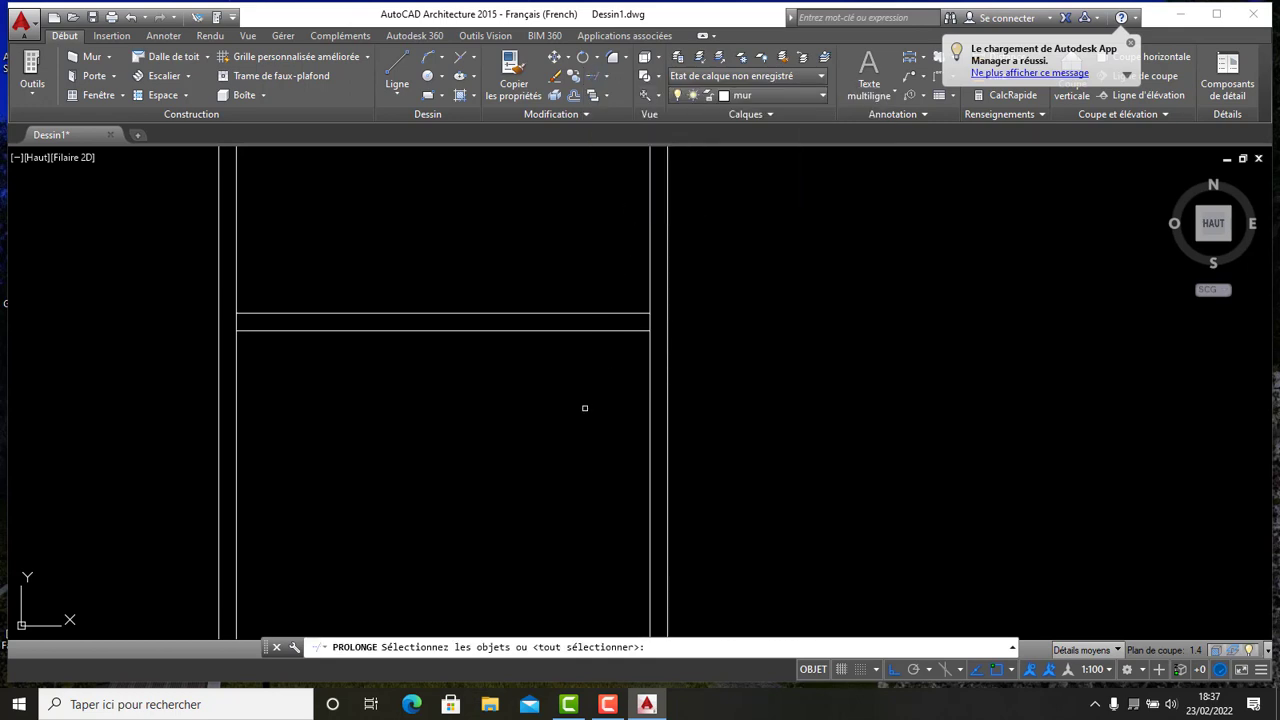
key("Return")
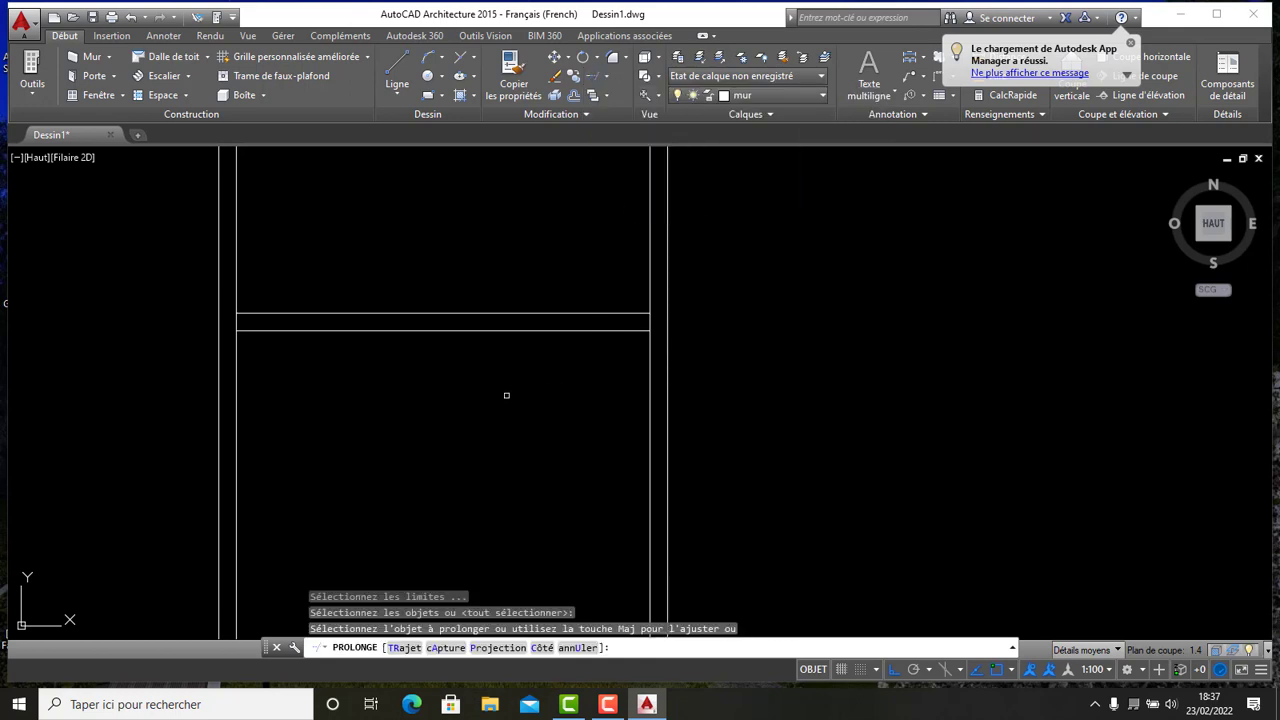
left_click(630, 314)
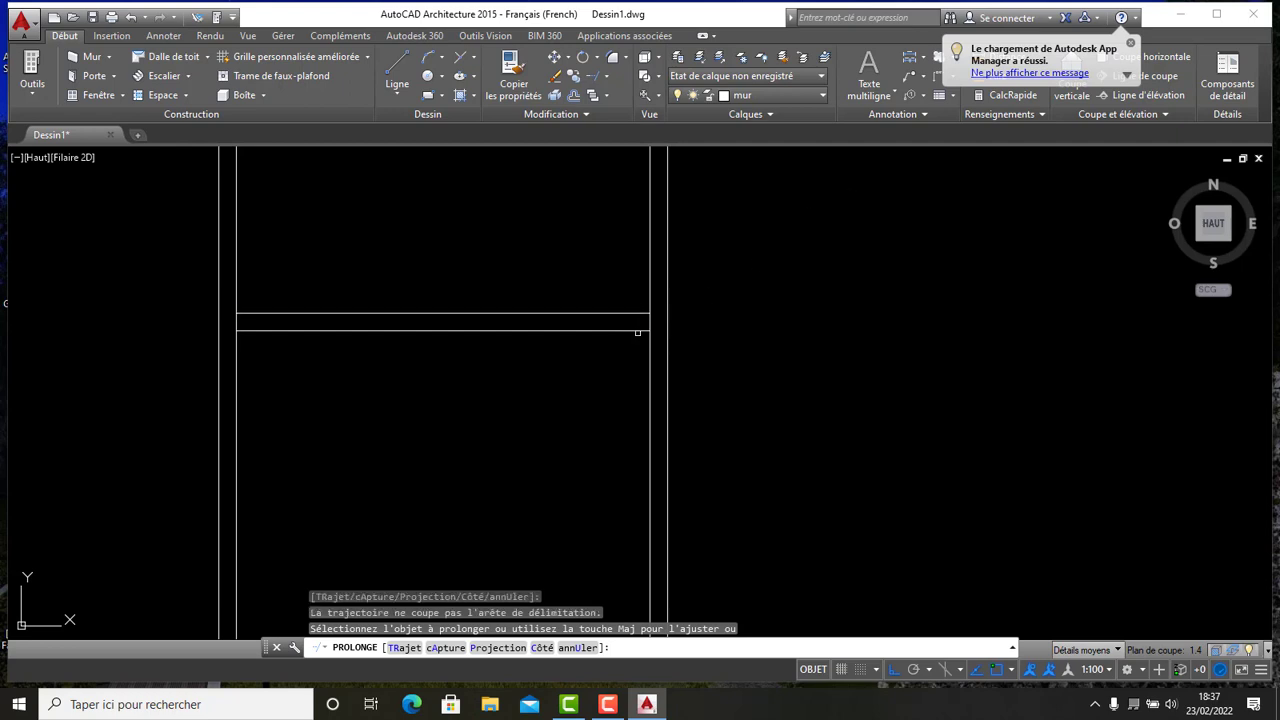
- Trim away the lower-right room's walls so the building outline becomes L-shaped
scroll(683, 314, "down", 4)
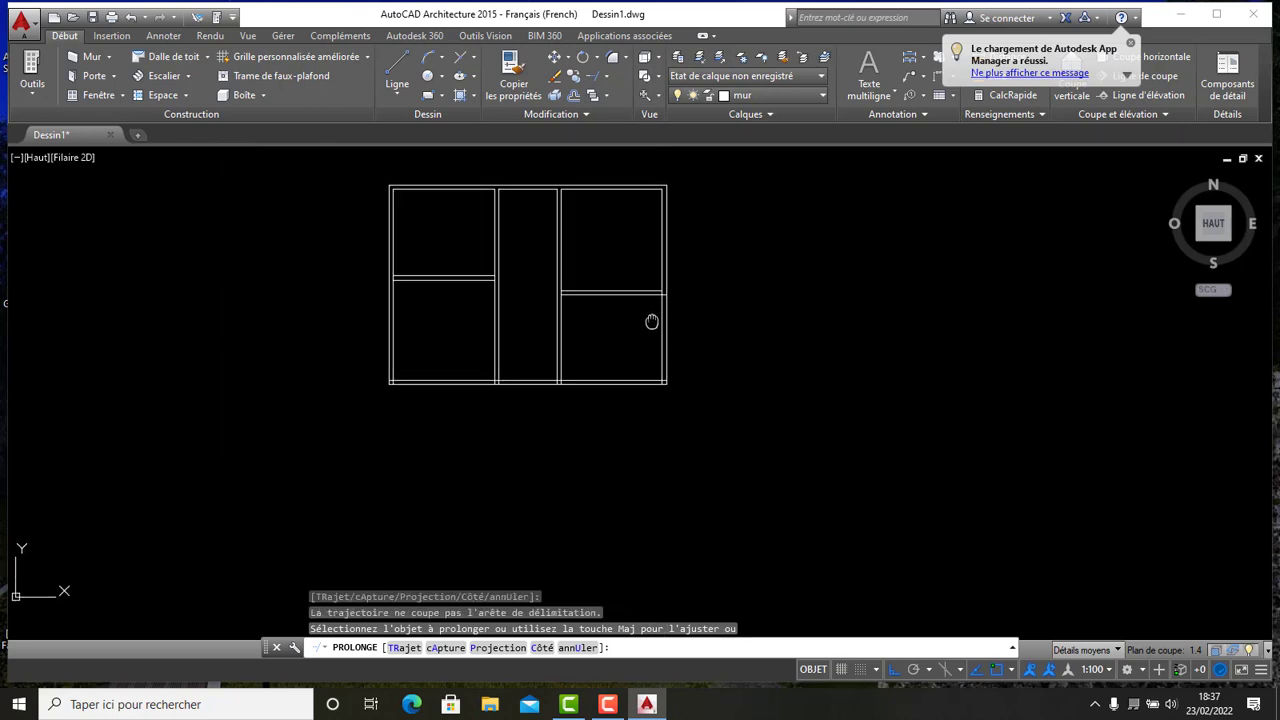
scroll(651, 321, "up", 3)
scroll(584, 383, "down", 3)
scroll(583, 380, "up", 2)
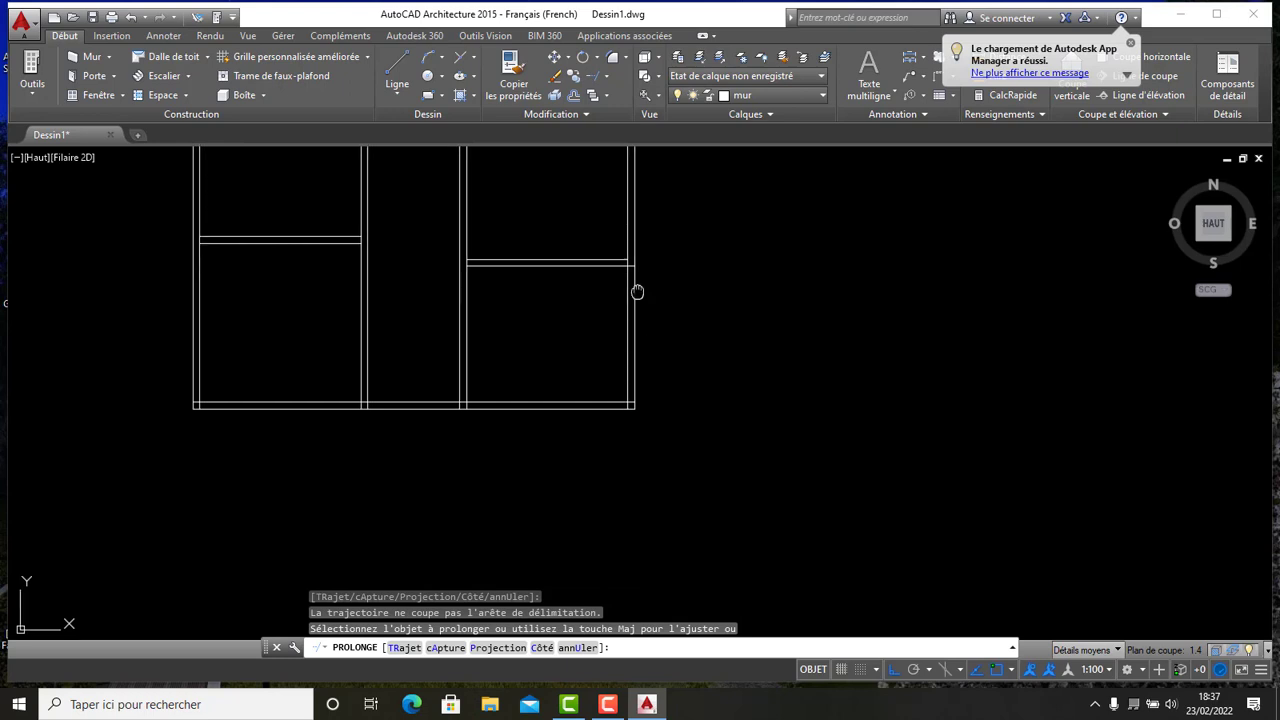
middle_click_drag(637, 291, 614, 350)
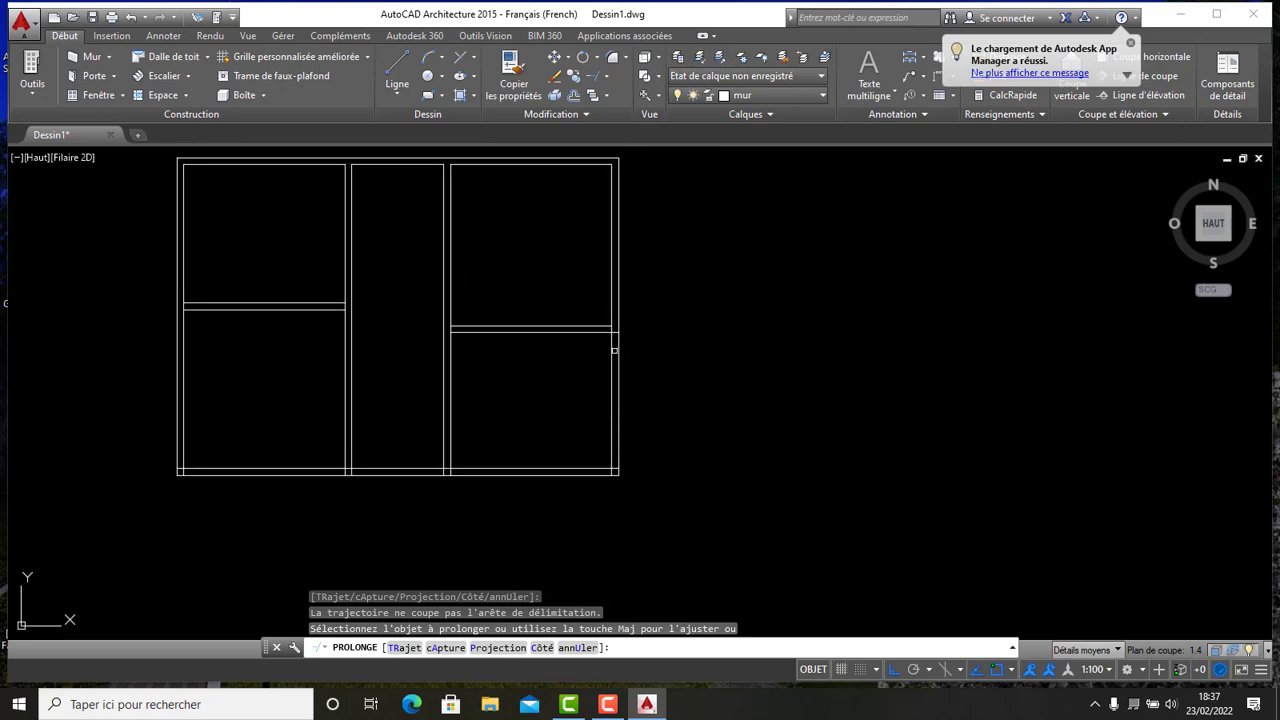
left_click(606, 76)
left_click(628, 133)
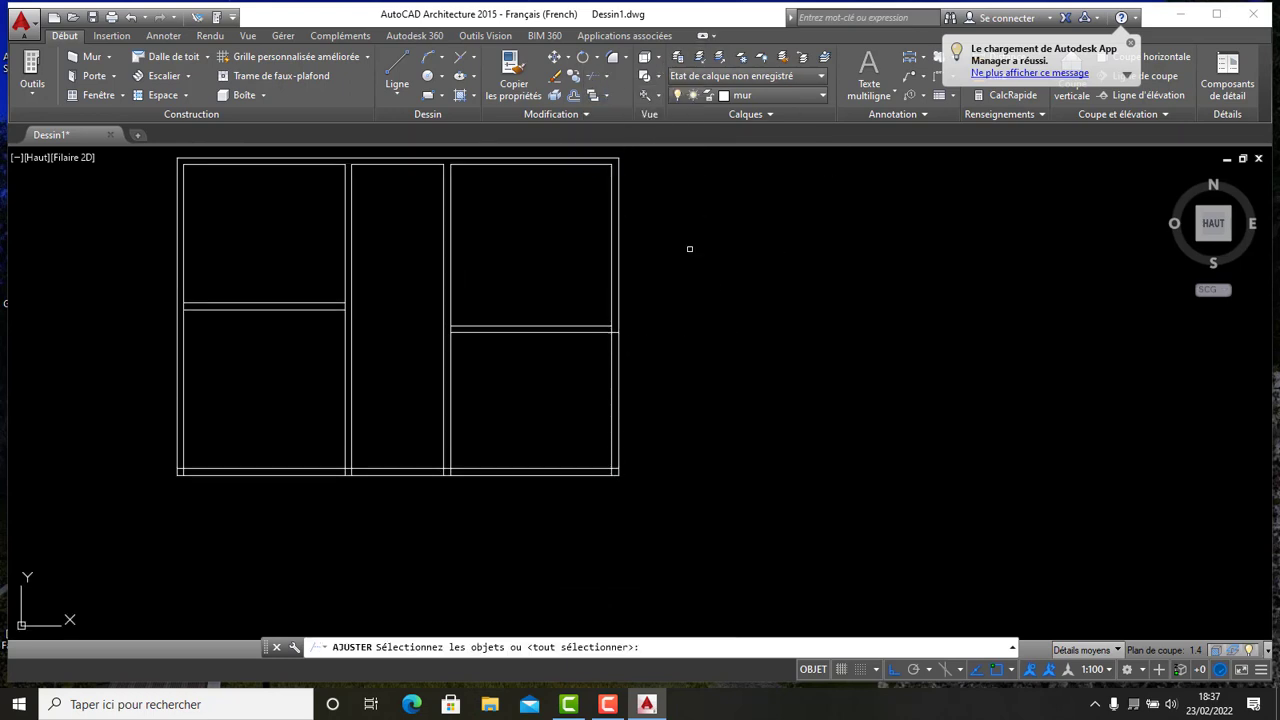
key("Return")
left_click(697, 443)
left_click(512, 344)
left_click(616, 513)
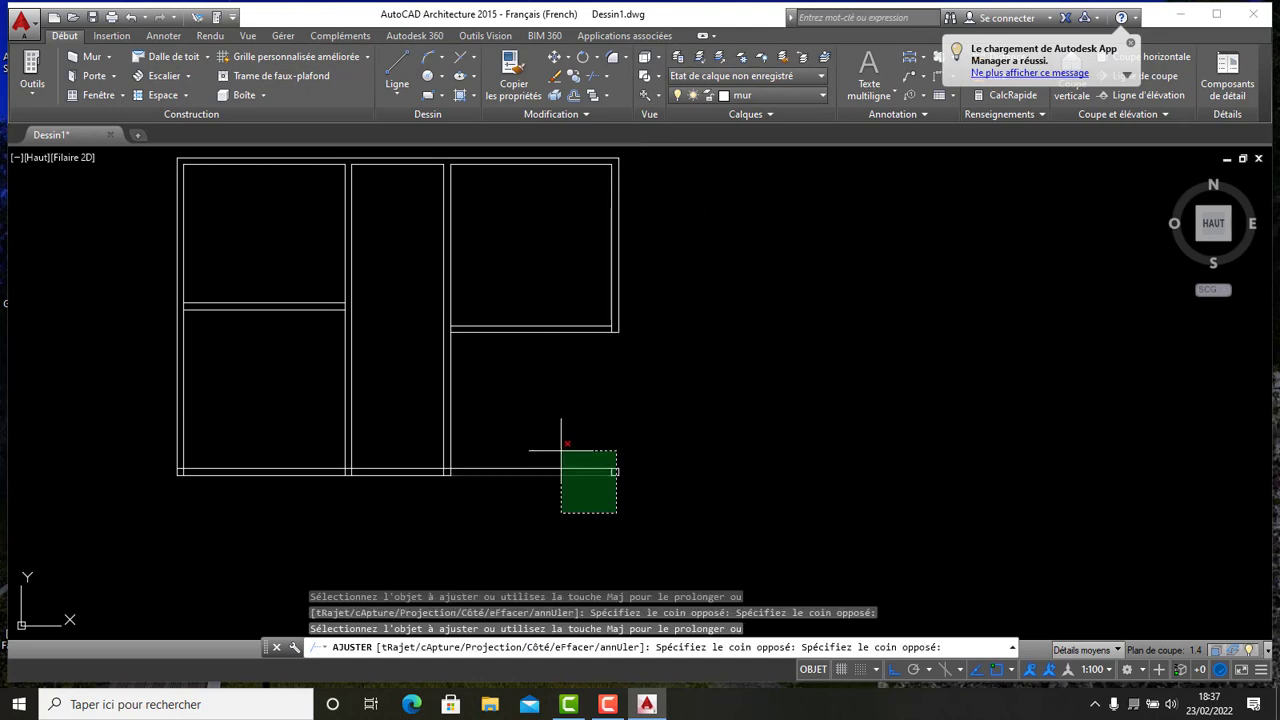
left_click(561, 451)
scroll(502, 322, "up", 6)
left_click(293, 348)
scroll(517, 296, "down", 6)
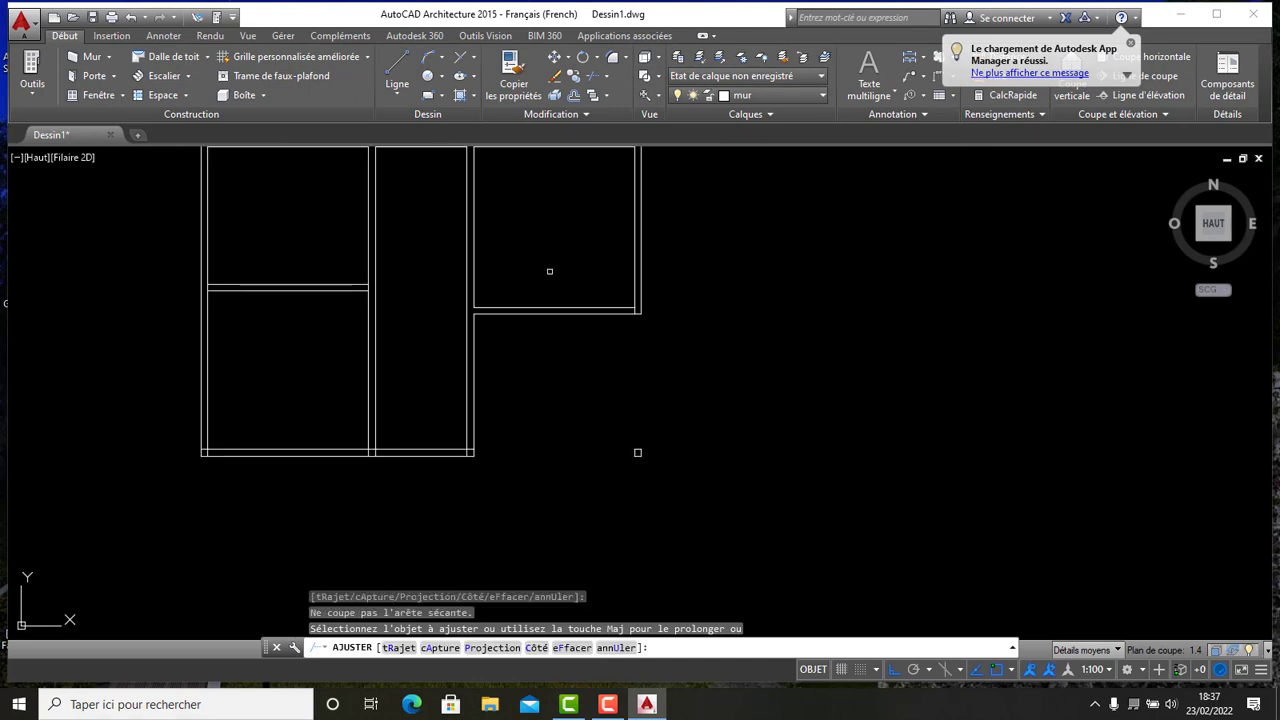
- Trim the overhanging wall lines at the inner corner of the new L-shaped outline
middle_click_drag(549, 268, 737, 347)
scroll(555, 391, "up", 10)
left_click(549, 265)
left_click(577, 286)
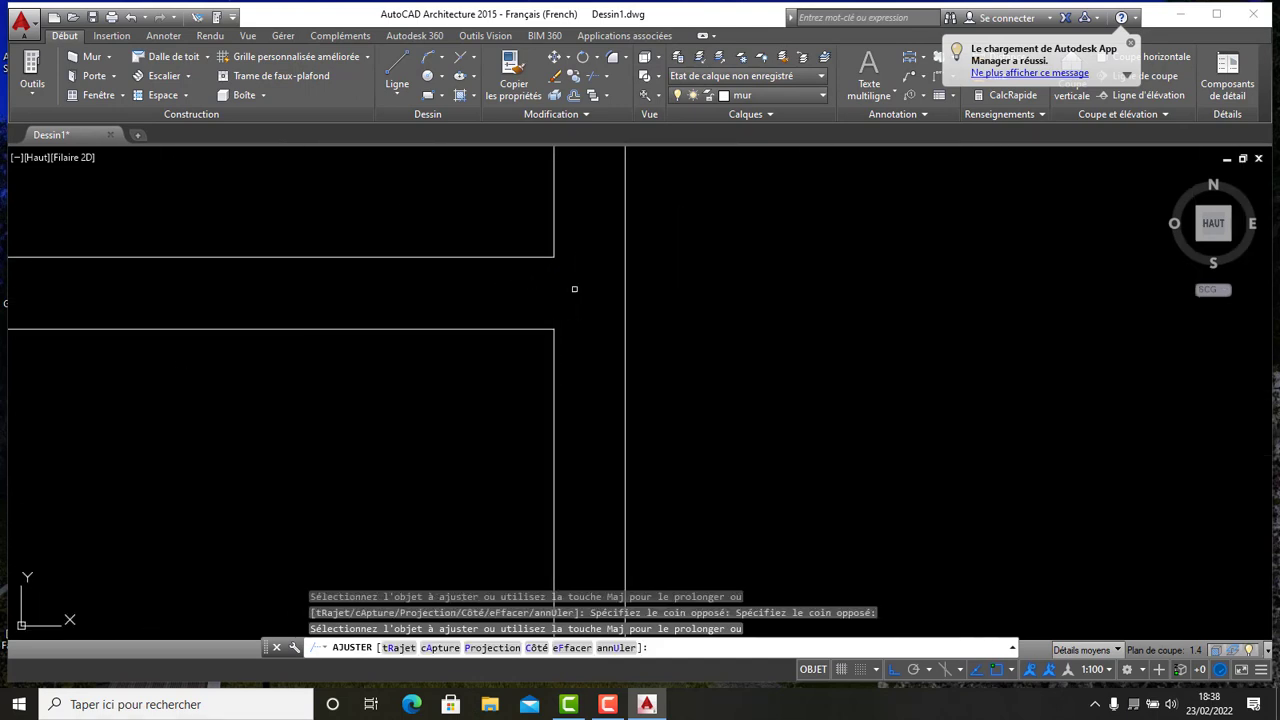
scroll(640, 289, "down", 10)
scroll(508, 300, "up", 8)
left_click(340, 232)
left_click(289, 234)
scroll(646, 329, "down", 8)
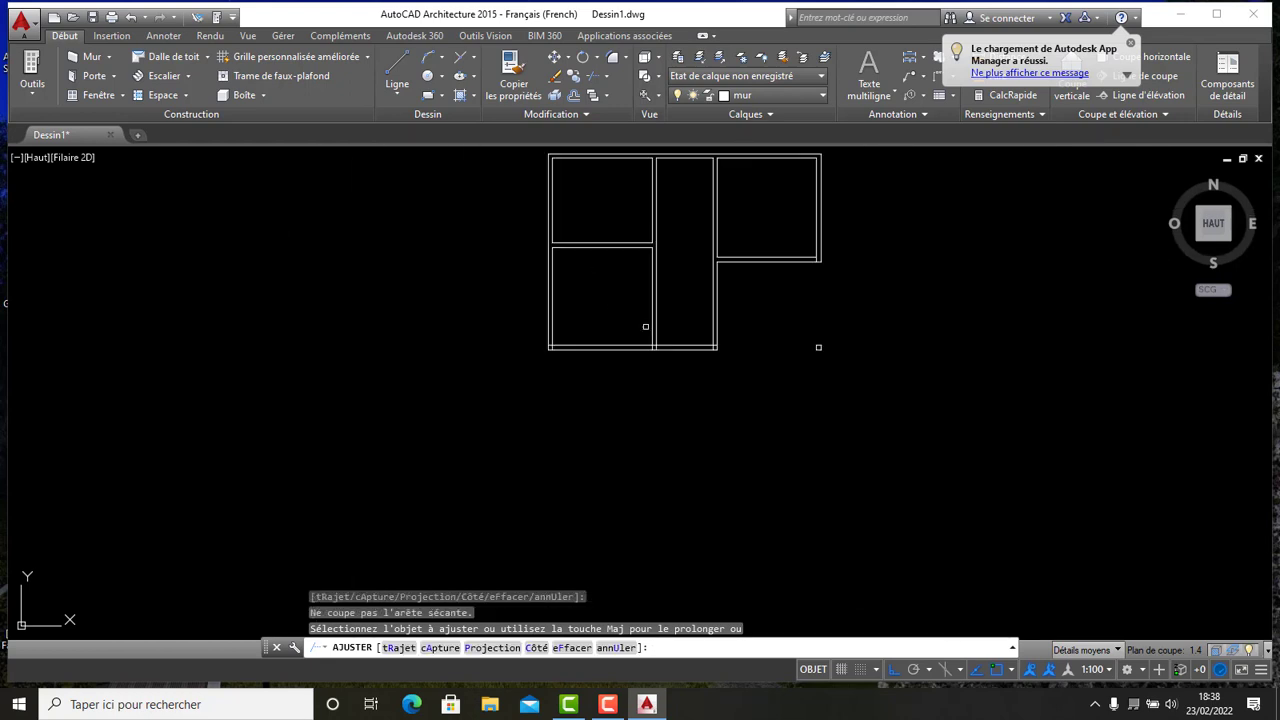
scroll(683, 431, "up", 8)
scroll(590, 356, "down", 8)
left_click(722, 364)
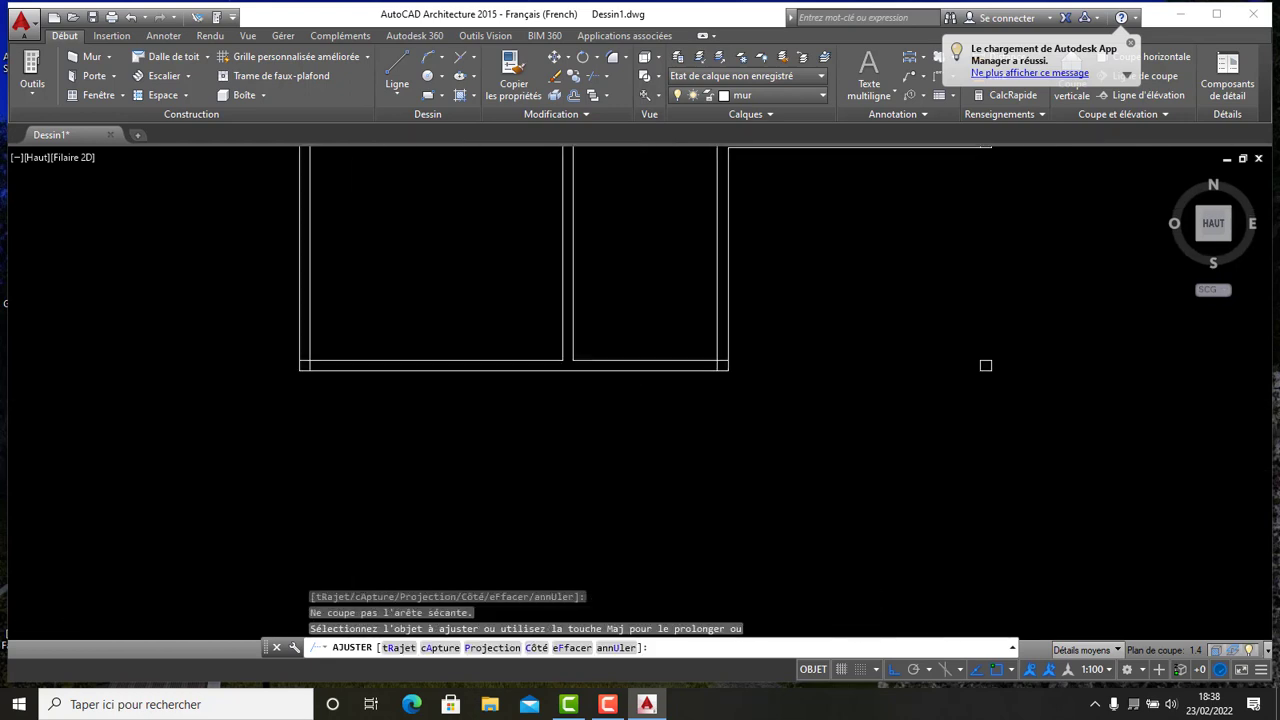
scroll(720, 352, "up", 10)
left_click(757, 474)
left_click(757, 412)
left_click(757, 408)
left_click(746, 465)
left_click(746, 465)
left_click(664, 463)
scroll(746, 400, "down", 8)
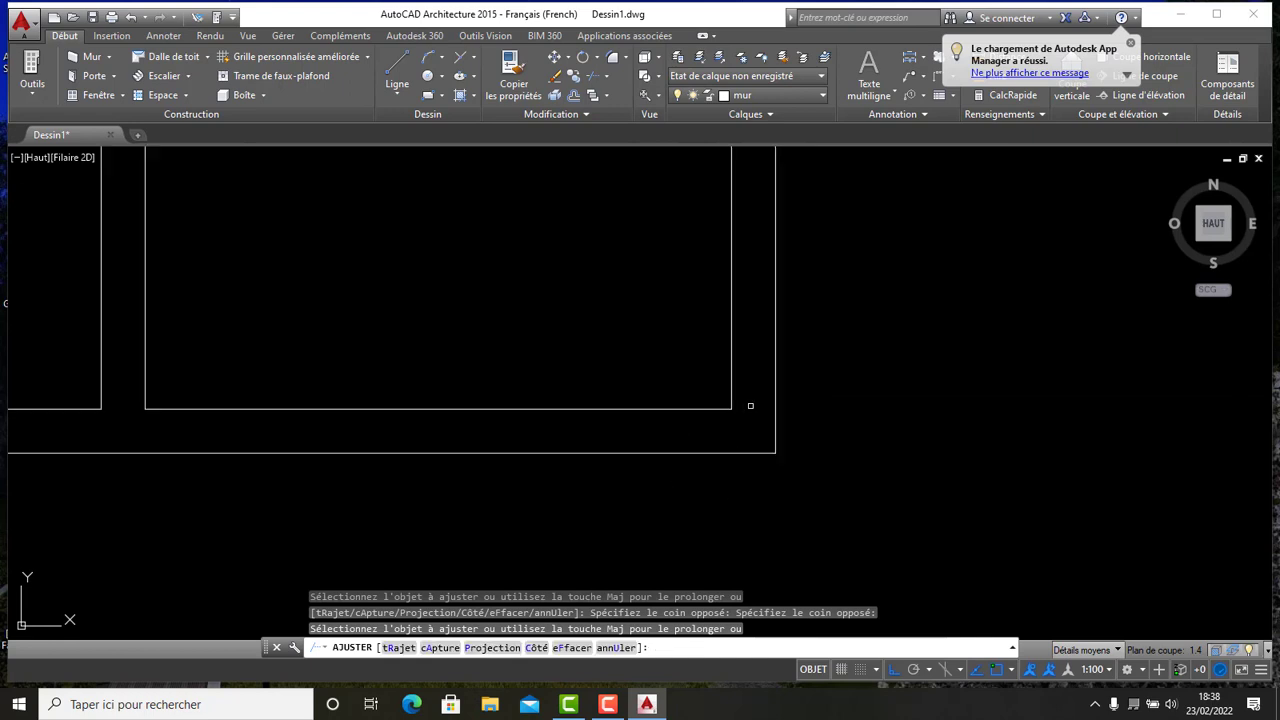
- Trim the leftover line ends where the corridor and rooms meet the bottom wall
left_click(502, 405)
scroll(502, 405, "up", 10)
left_click(477, 403)
left_click(350, 365)
scroll(510, 264, "down", 12)
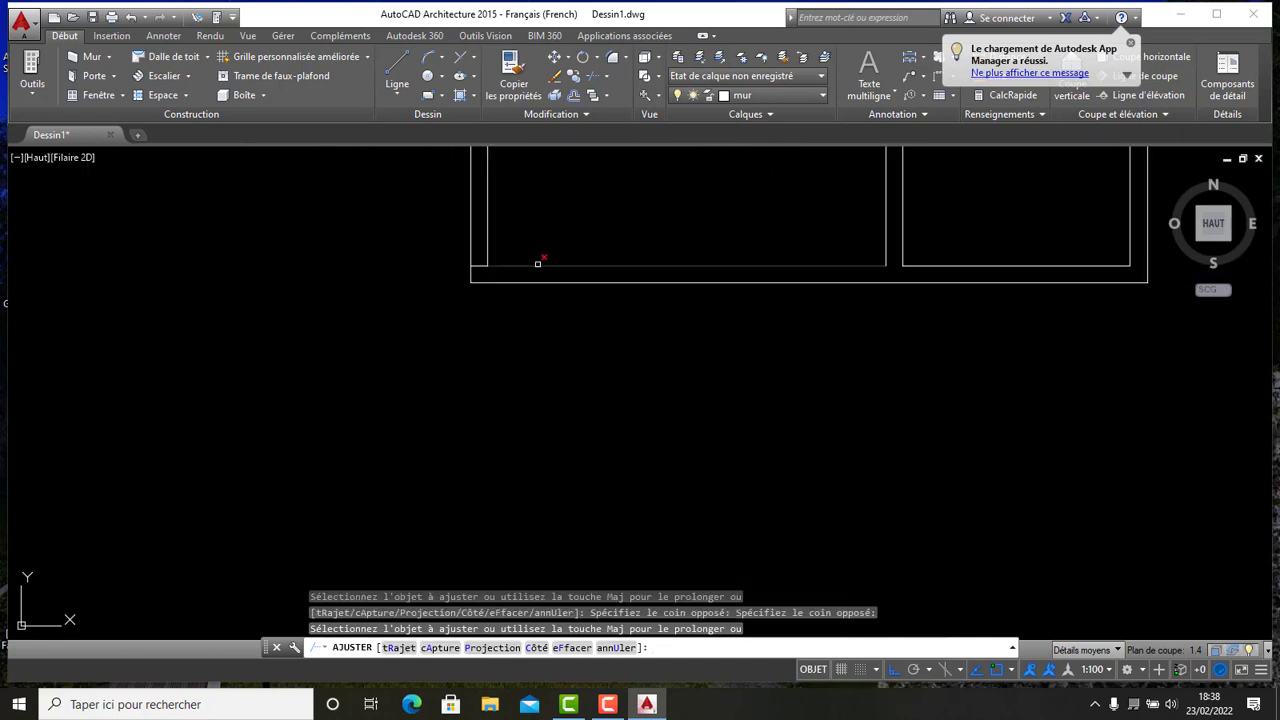
scroll(546, 268, "up", 6)
left_click(548, 268)
scroll(546, 268, "down", 8)
scroll(548, 240, "up", 8)
scroll(594, 366, "down", 8)
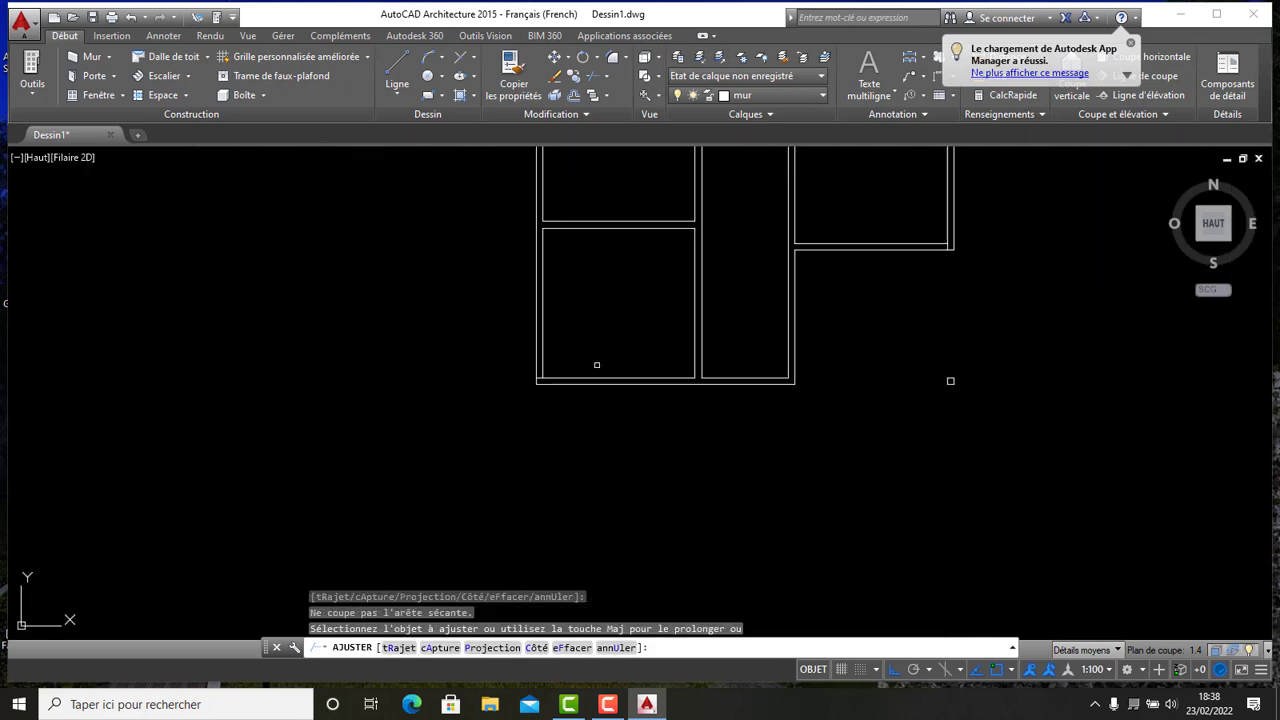
scroll(594, 363, "up", 2)
scroll(563, 363, "down", 2)
scroll(540, 371, "up", 10)
left_click(540, 368)
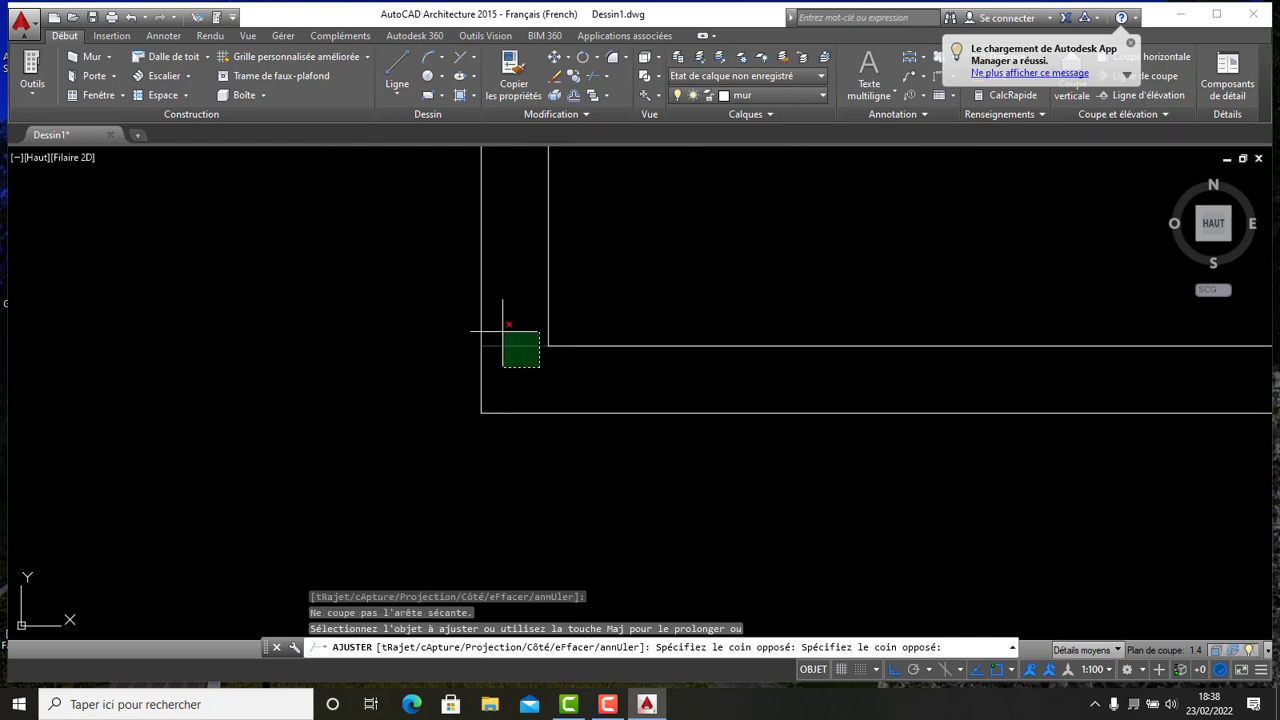
left_click(503, 331)
scroll(510, 334, "down", 10)
middle_click_drag(622, 308, 497, 402)
middle_click_drag(682, 269, 590, 384)
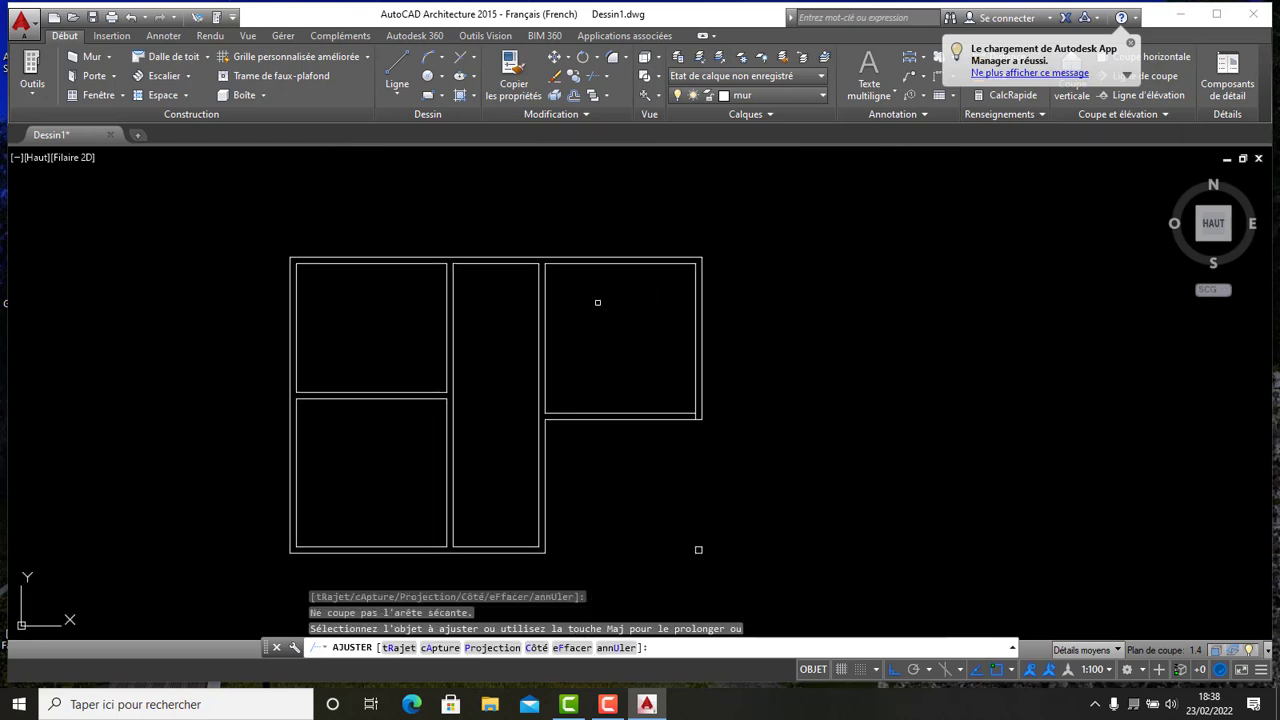
middle_click_drag(597, 302, 596, 255)
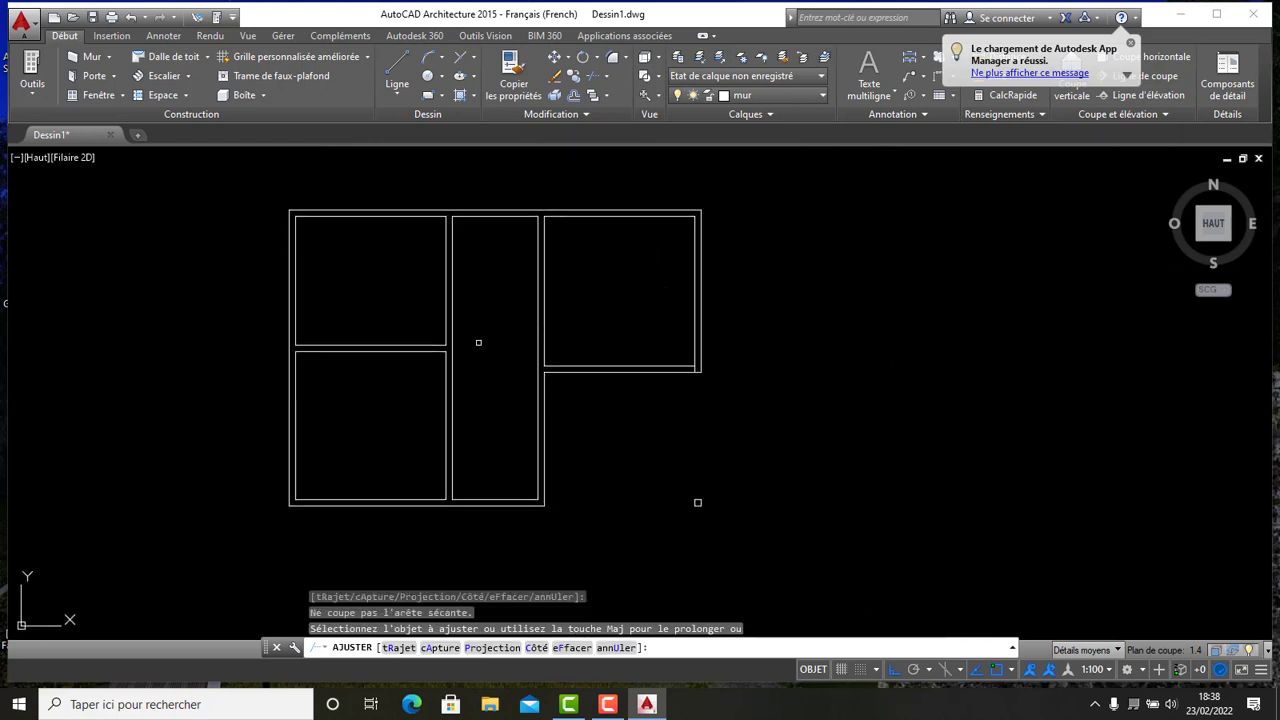
scroll(530, 376, "down", 2)
scroll(456, 380, "up", 2)
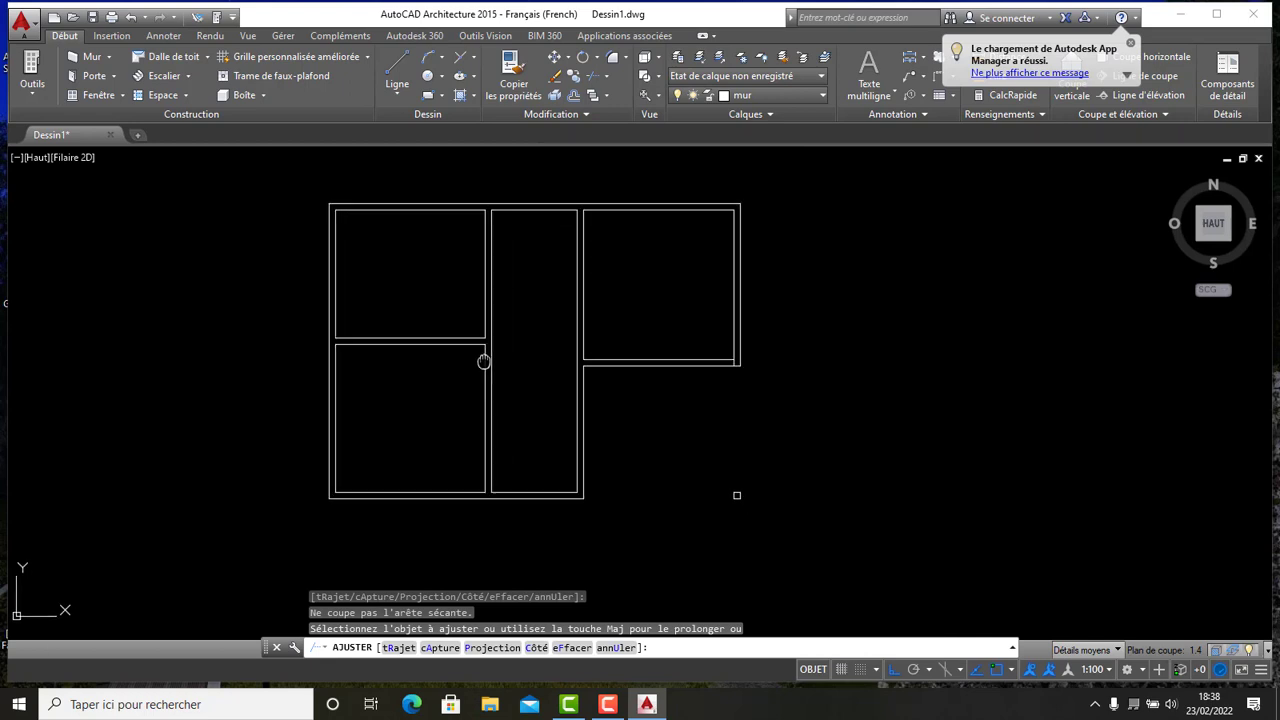
middle_click_drag(483, 360, 386, 371)
scroll(397, 380, "up", 2)
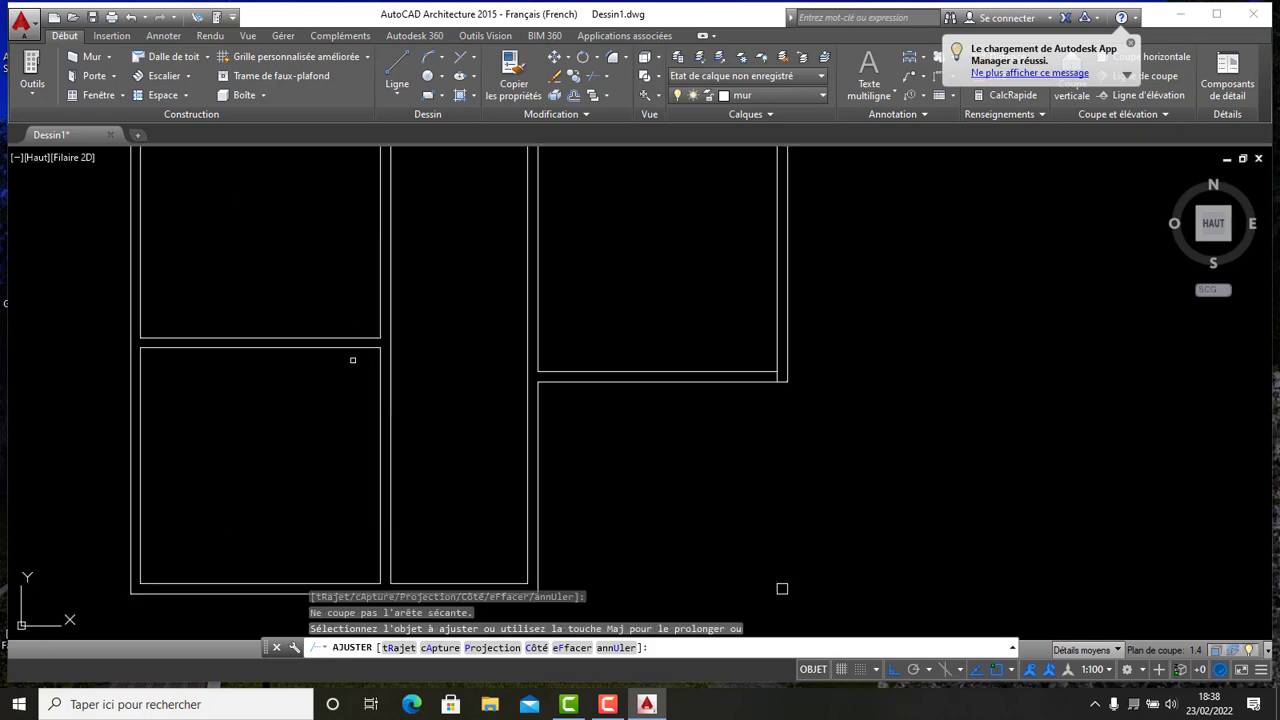
- Try to extend a wall line near the corridor with Extend
left_click(597, 95)
left_click(615, 200)
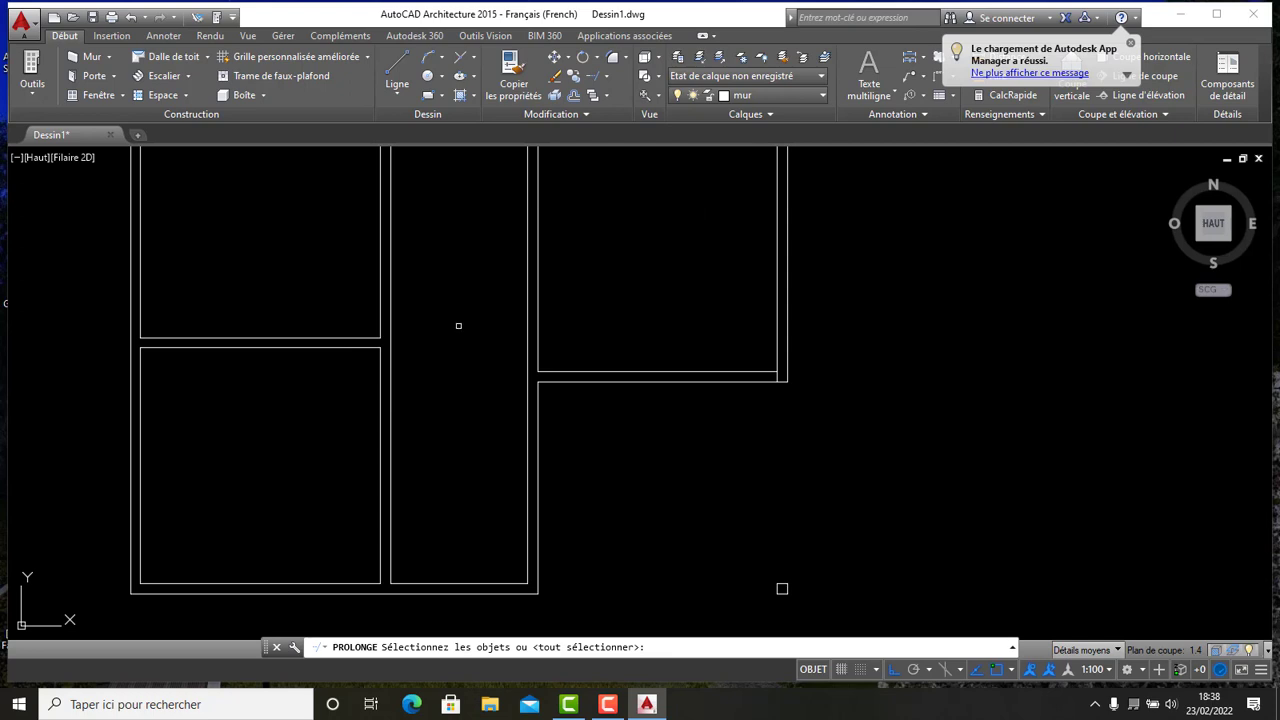
key("Return")
scroll(437, 323, "down", 3)
scroll(437, 340, "up", 2)
left_click(455, 394)
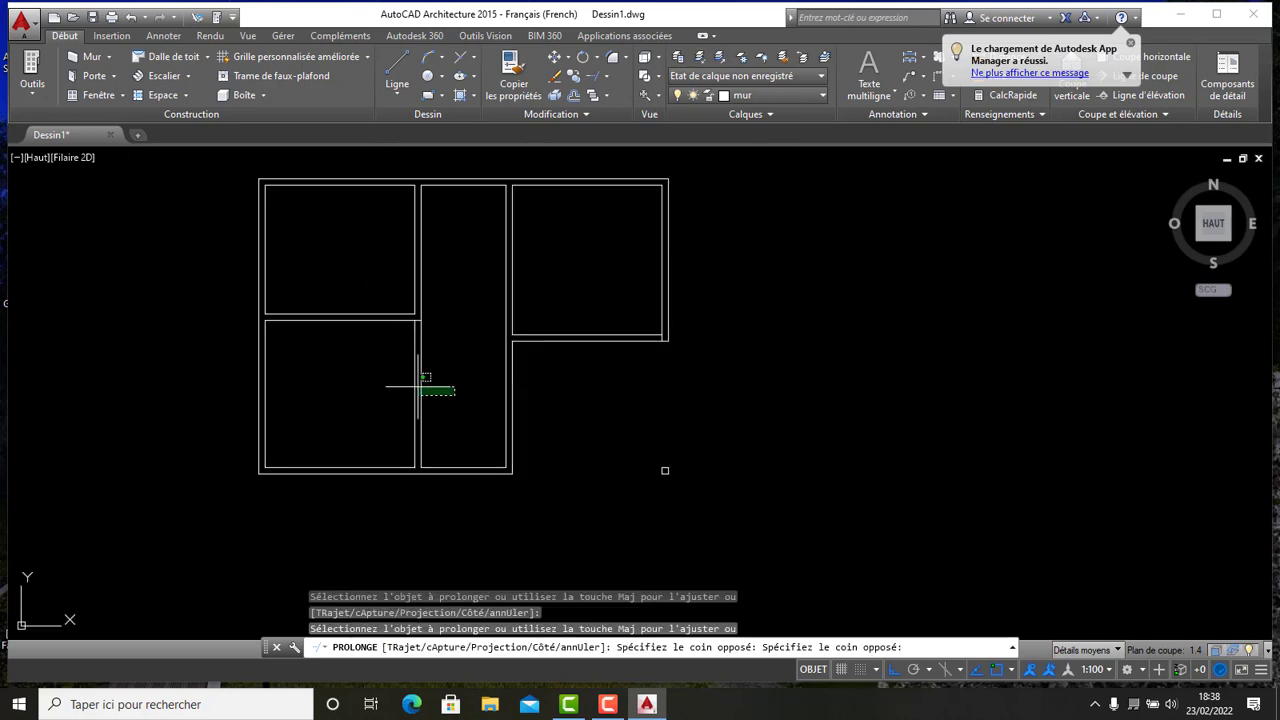
left_click(497, 372)
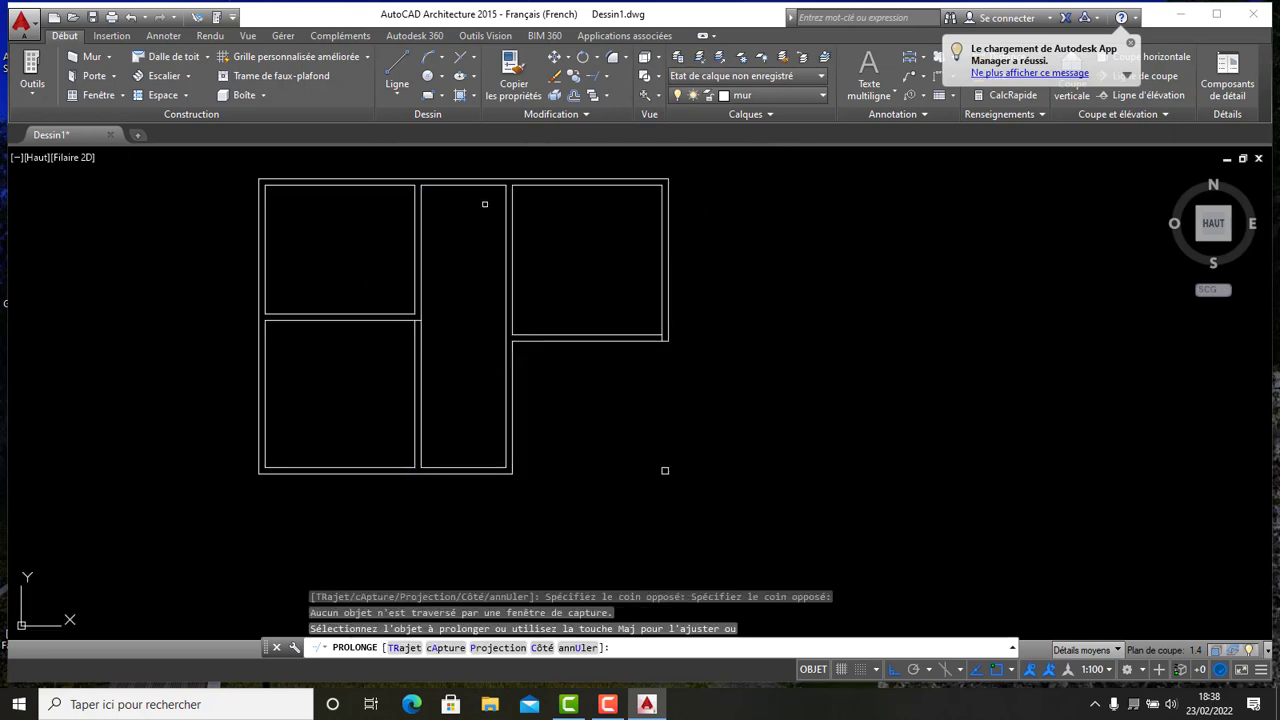
- Try to trim the partition line between the lower-left room and the corridor
left_click(606, 95)
left_click(620, 136)
key("Return")
left_click(410, 379)
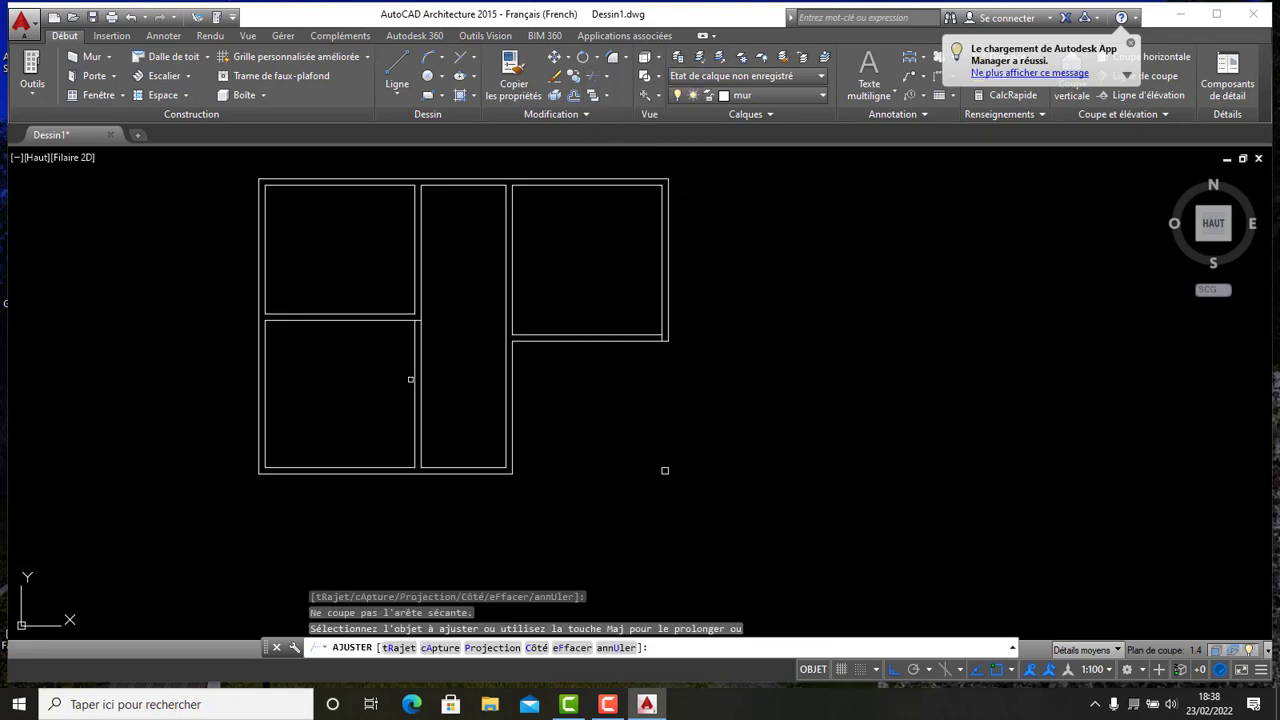
scroll(435, 355, "down", 2)
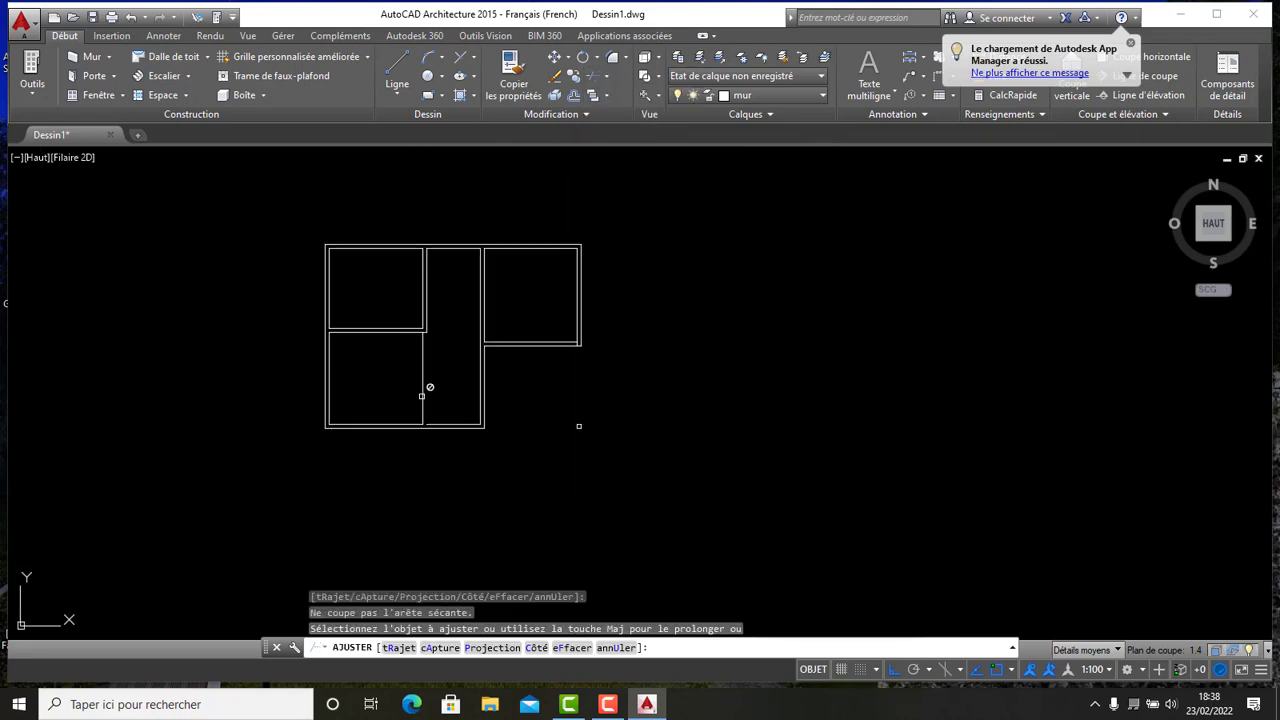
key("Escape")
- Delete the remaining vertical line between the lower-left room and the corridor
scroll(465, 355, "up", 3)
scroll(423, 357, "down", 2)
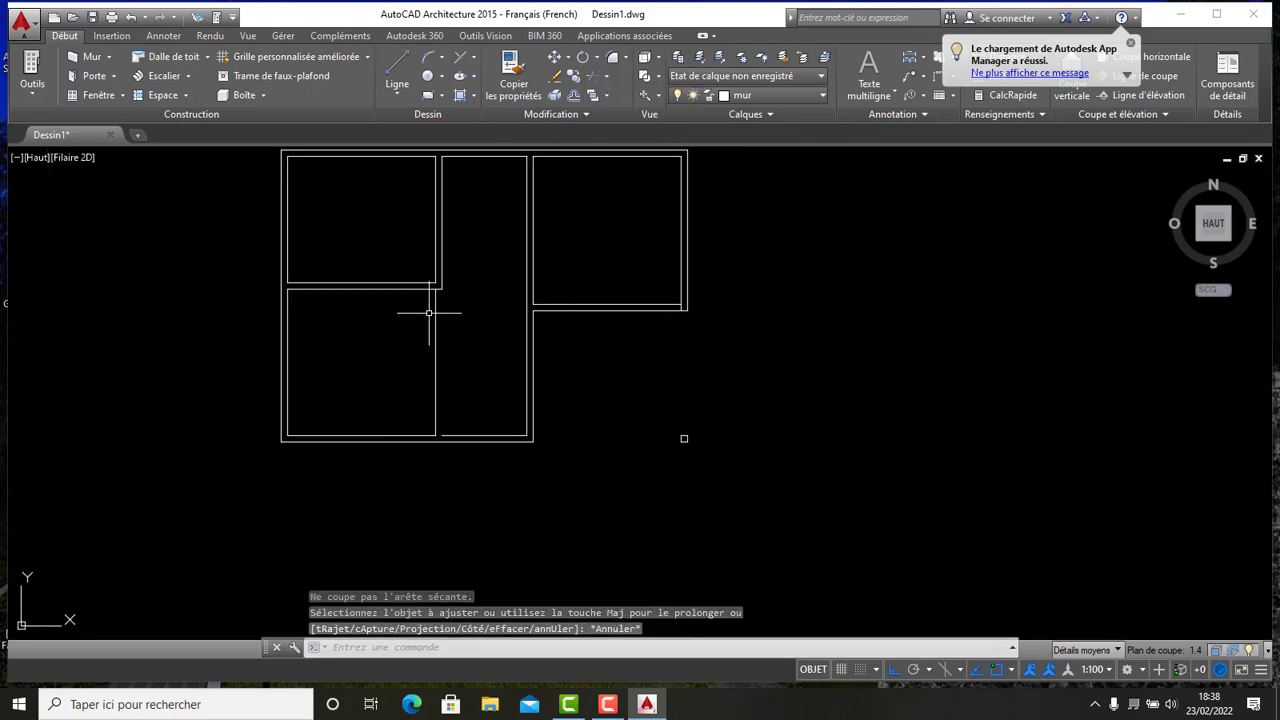
scroll(444, 259, "up", 4)
mouse_move(429, 323)
middle_mouse_down()
mouse_move(486, 197)
mouse_move(566, 232)
middle_mouse_up()
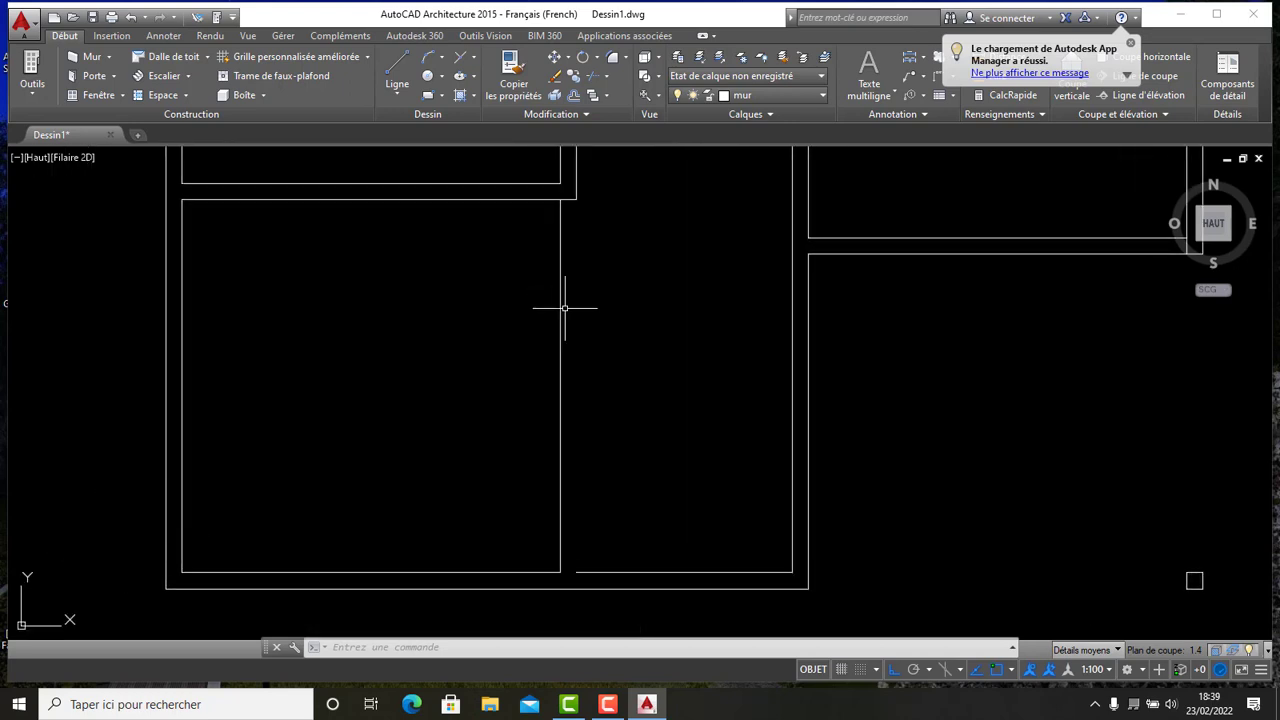
left_click(565, 380)
left_click(523, 286)
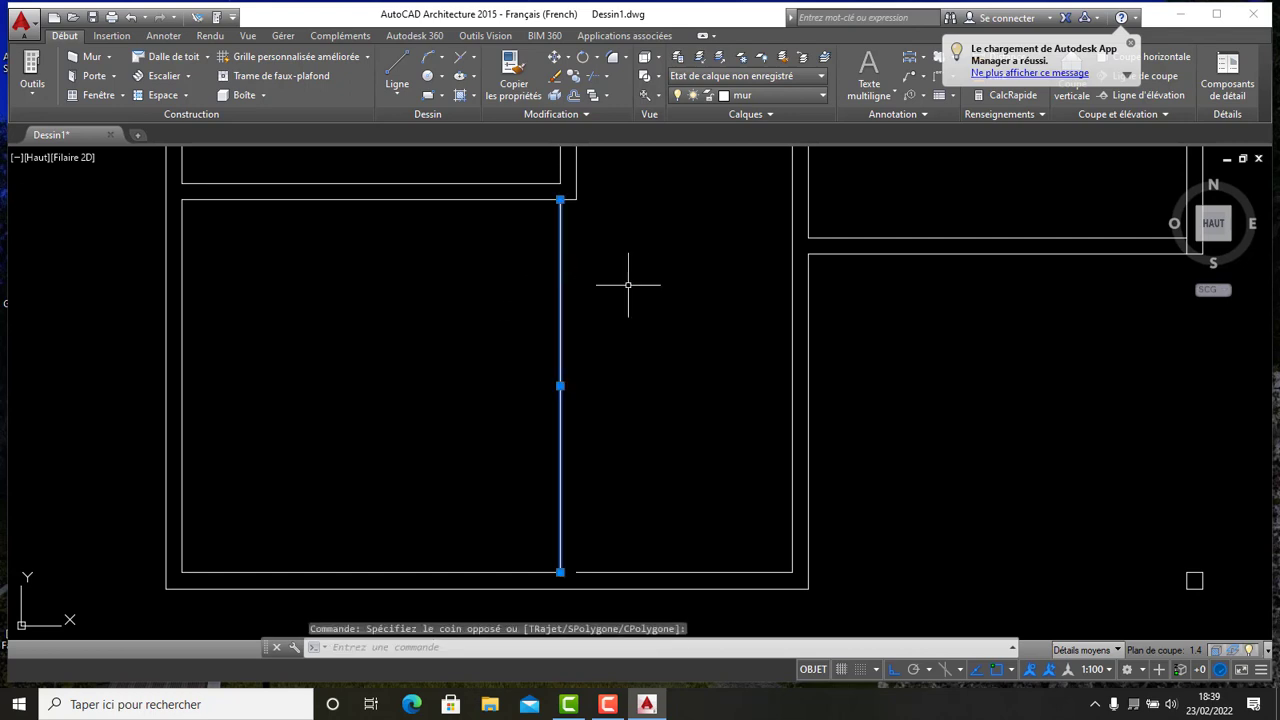
key("Delete")
left_click(541, 573)
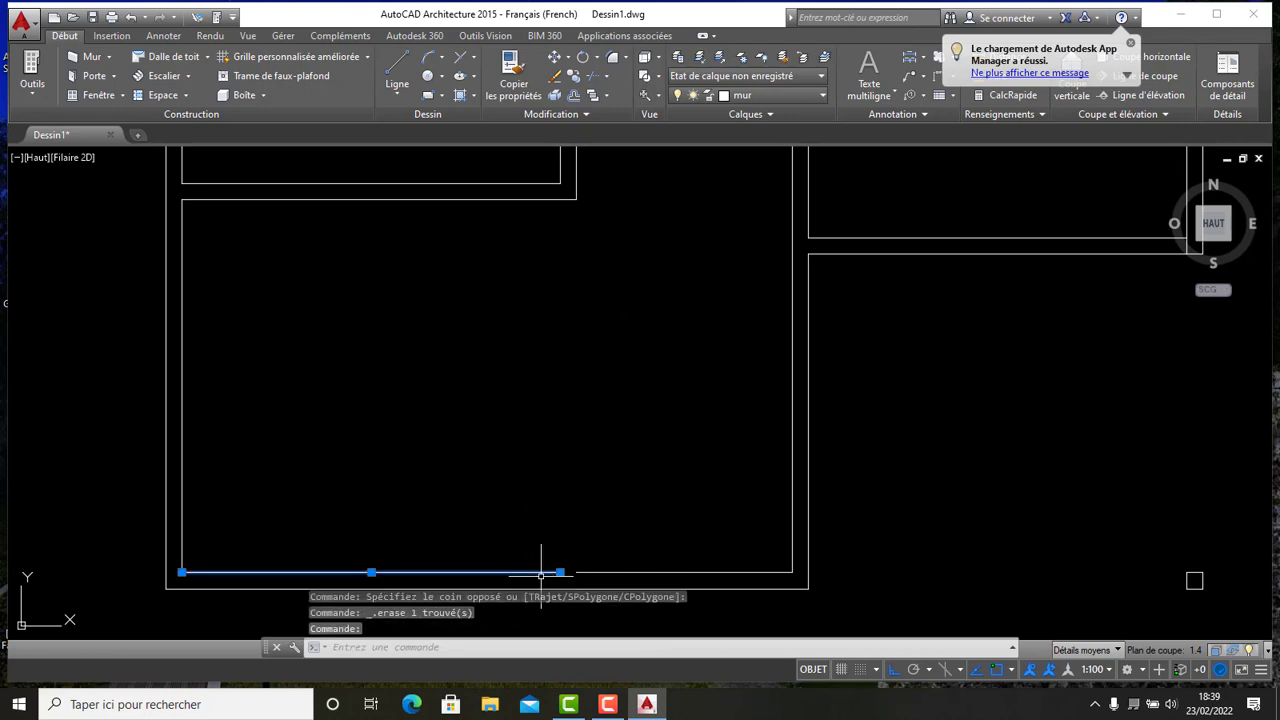
left_click(560, 572)
key("Escape")
- Offset the corridor's top inner wall line 1.5 downward to start a horizontal partition
scroll(583, 400, "down", 4)
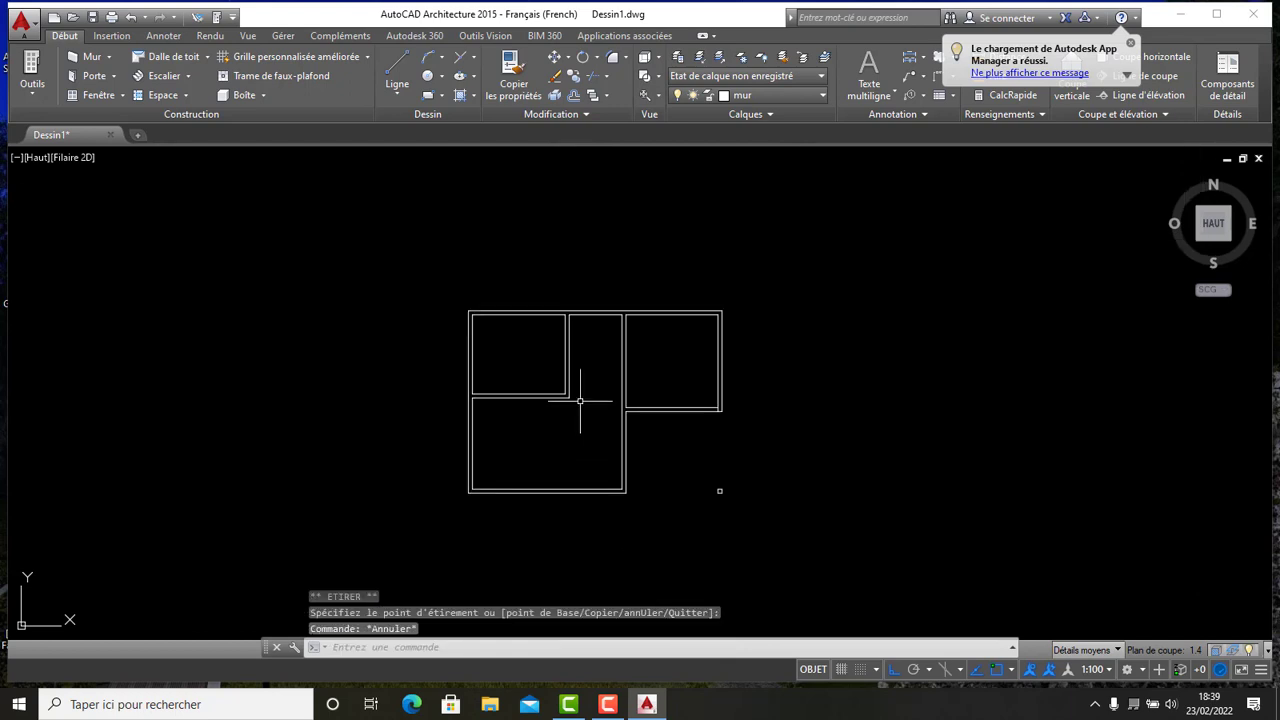
scroll(463, 400, "up", 1)
scroll(509, 374, "down", 3)
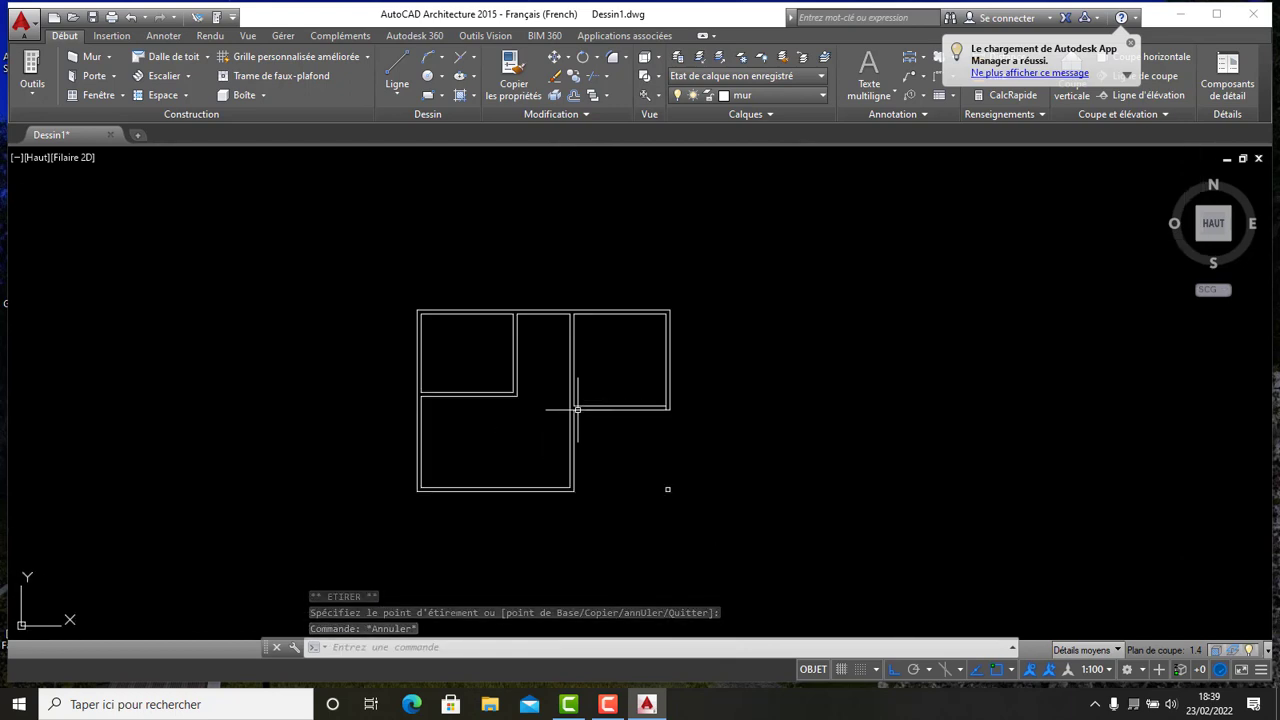
mouse_move(574, 409)
middle_mouse_down()
mouse_move(678, 378)
mouse_move(538, 392)
middle_mouse_up()
scroll(643, 428, "up", 2)
mouse_move(557, 452)
middle_mouse_down()
mouse_move(743, 437)
mouse_move(769, 451)
middle_mouse_up()
scroll(769, 451, "down", 2)
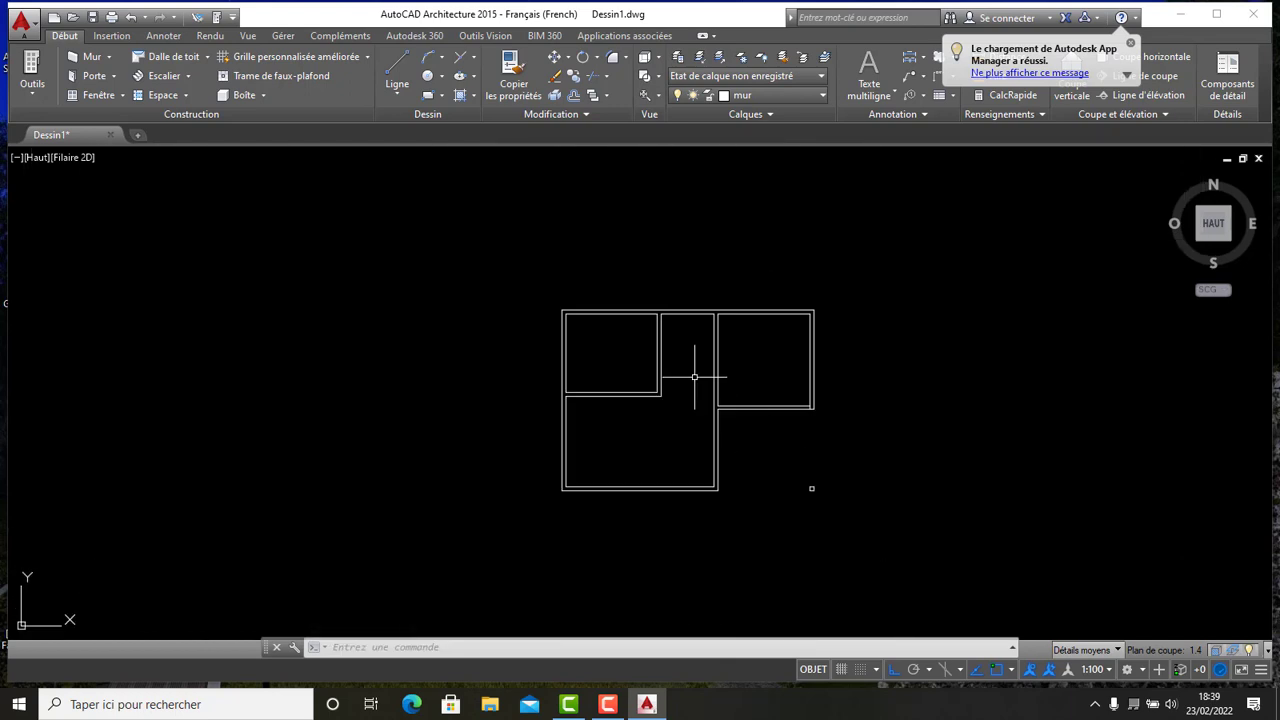
middle_click_drag(672, 405, 533, 406)
scroll(533, 406, "up", 1)
scroll(533, 406, "down", 2)
scroll(560, 358, "up", 4)
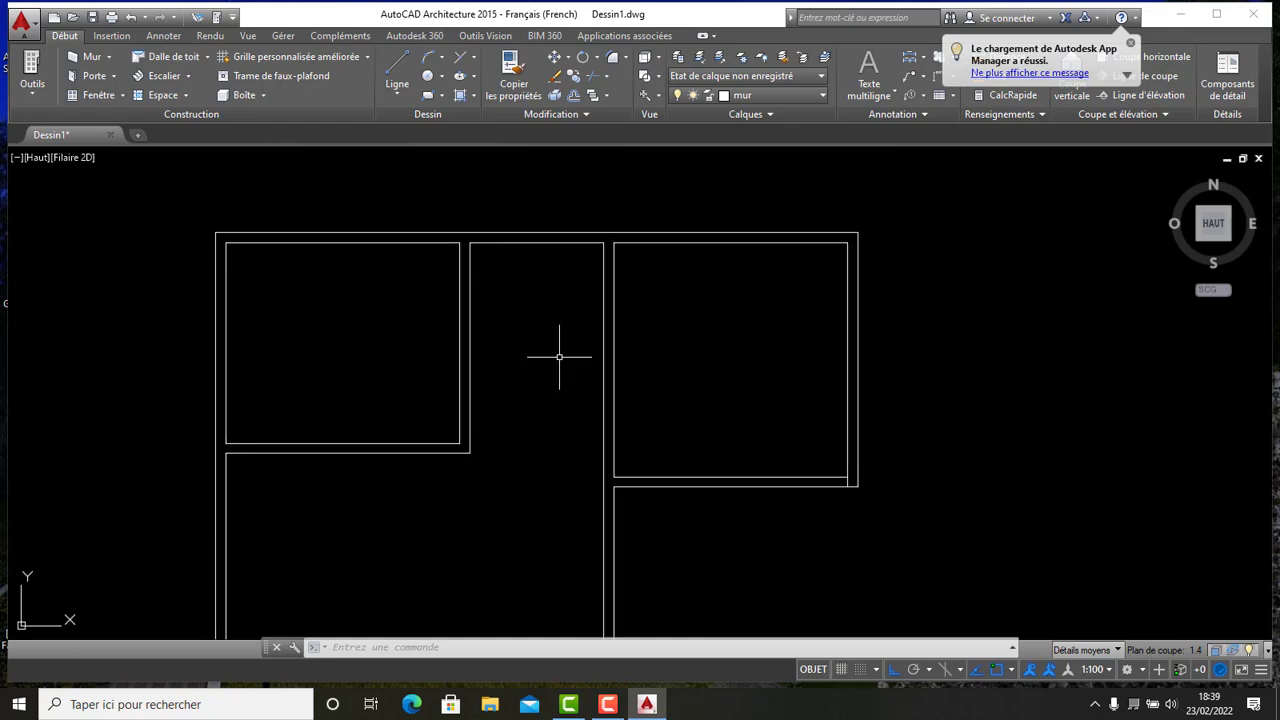
scroll(558, 311, "up", 4)
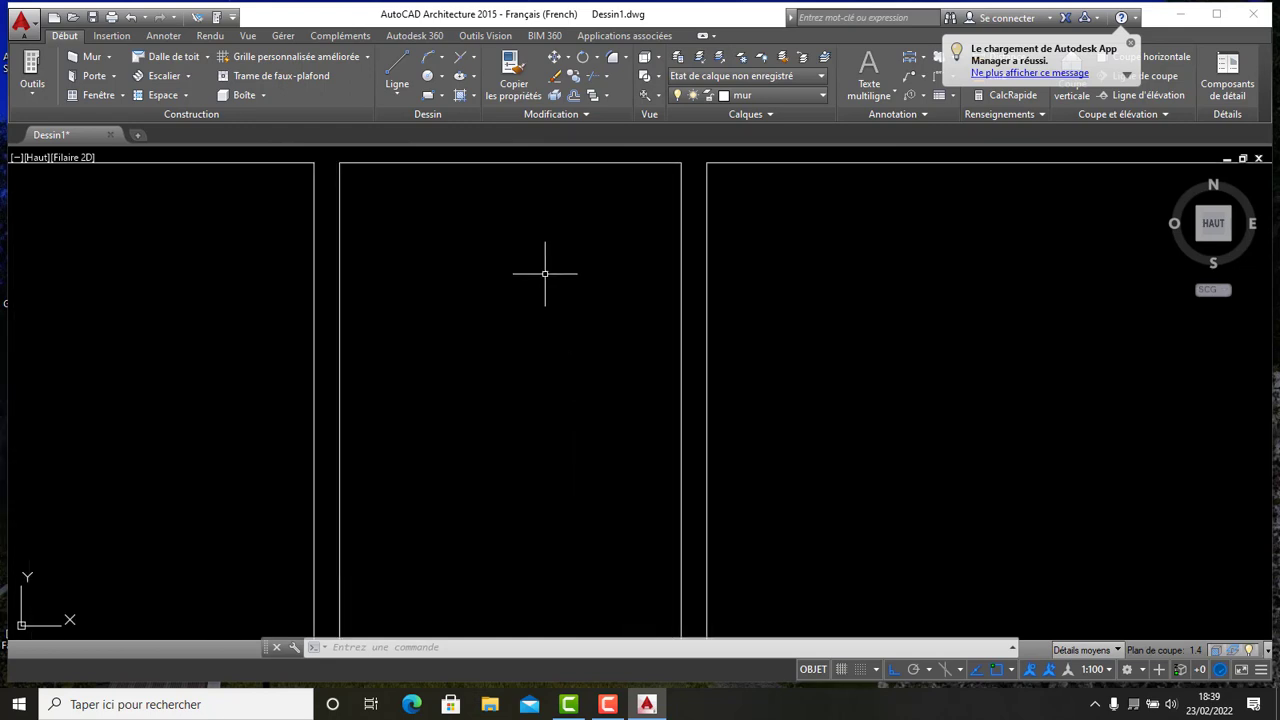
scroll(543, 343, "down", 4)
left_click(574, 96)
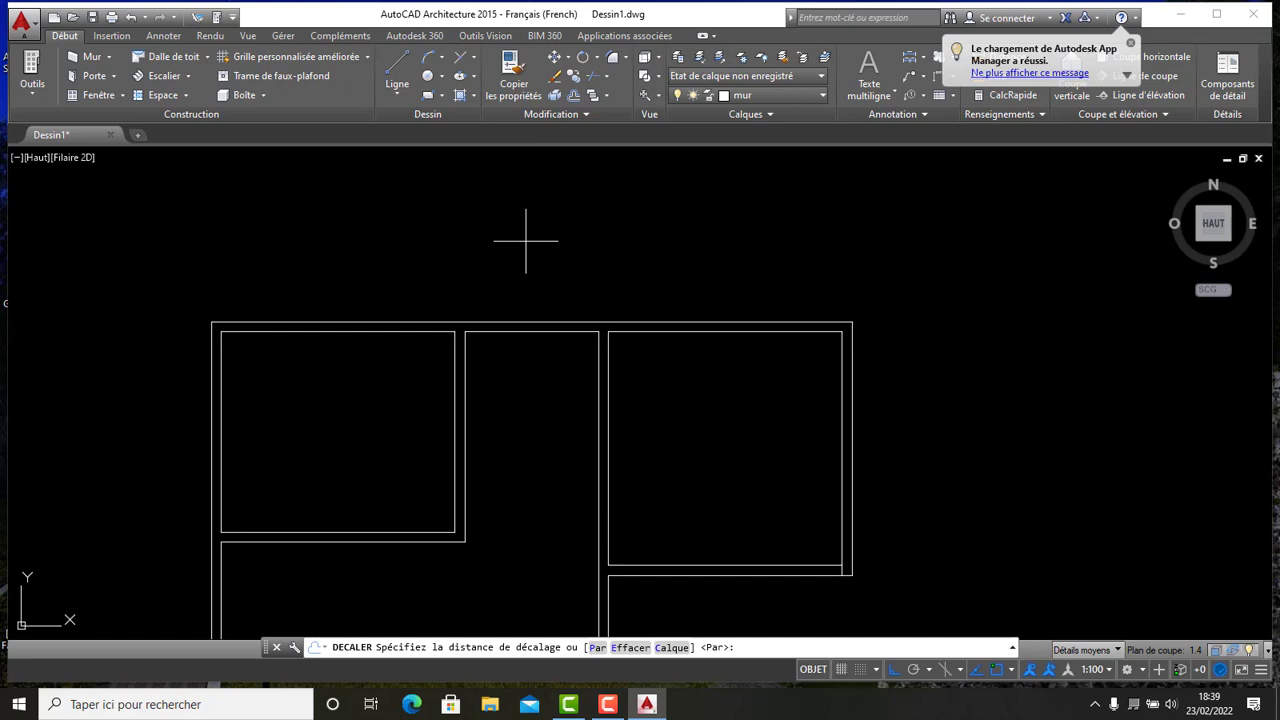
key("Return")
left_click(523, 331)
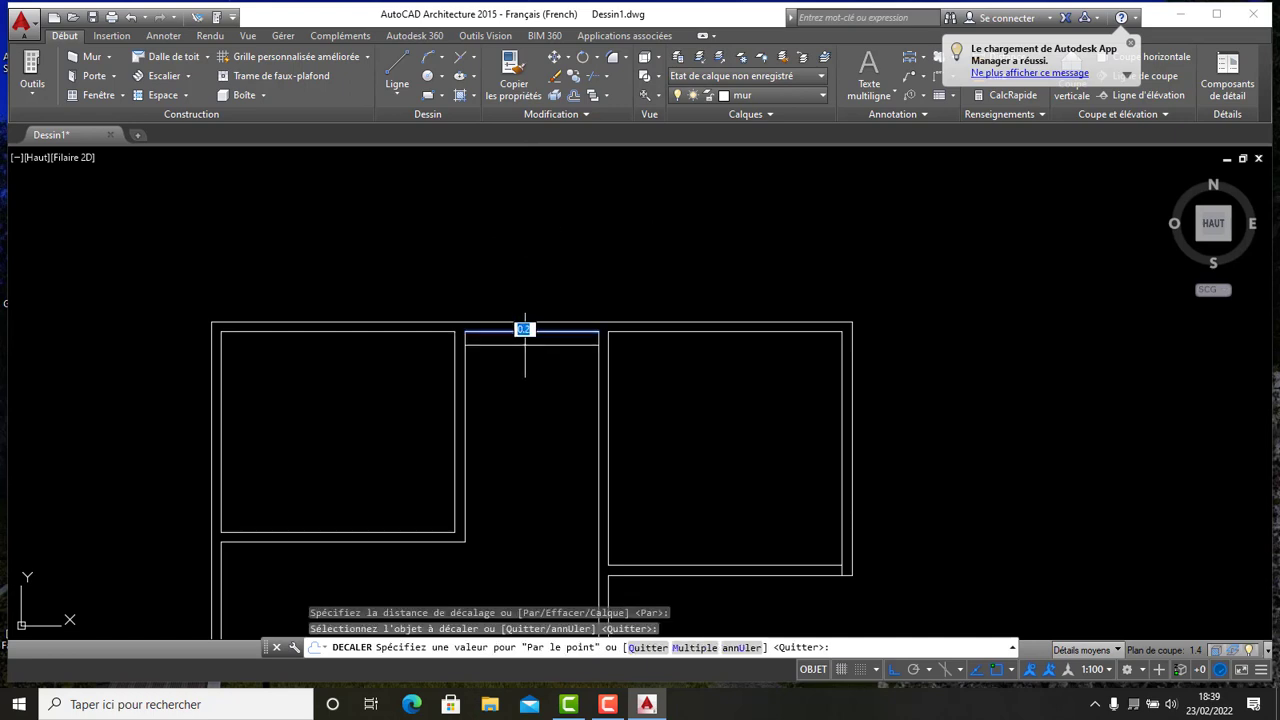
type("1.5")
key("Return")
- Offset that new line 0.1 further down to give the partition its thickness
left_click(515, 431)
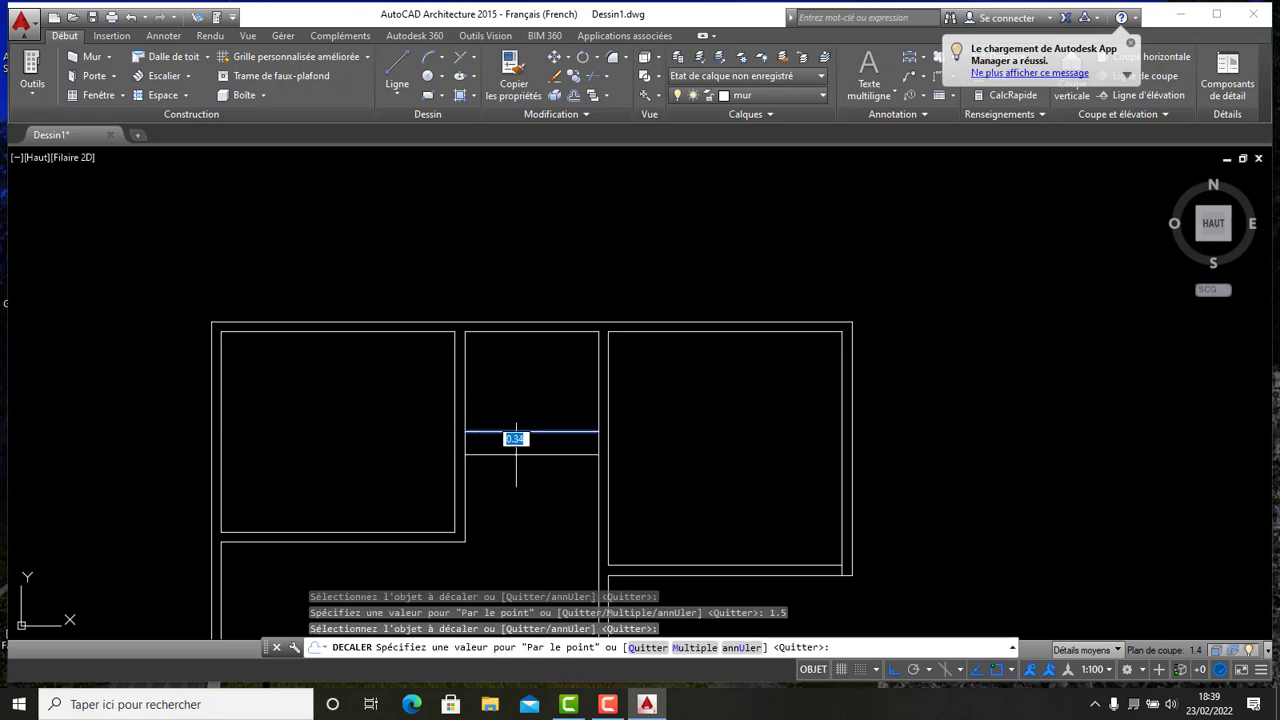
type("0.1")
key("Return")
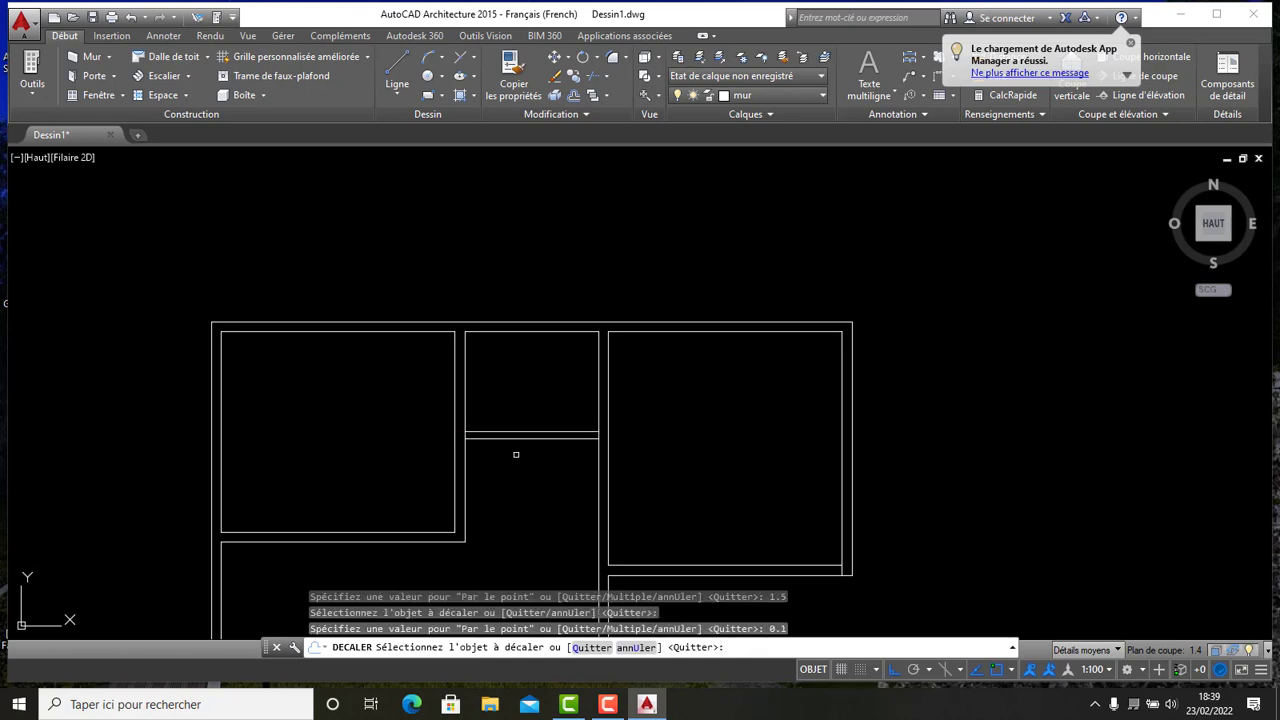
- Trim the new horizontal partition lines where they overlap the corridor's side walls
scroll(705, 333, "down", 1)
middle_click_drag(683, 420, 660, 374)
scroll(621, 381, "up", 1)
scroll(631, 317, "down", 1)
scroll(666, 314, "up", 2)
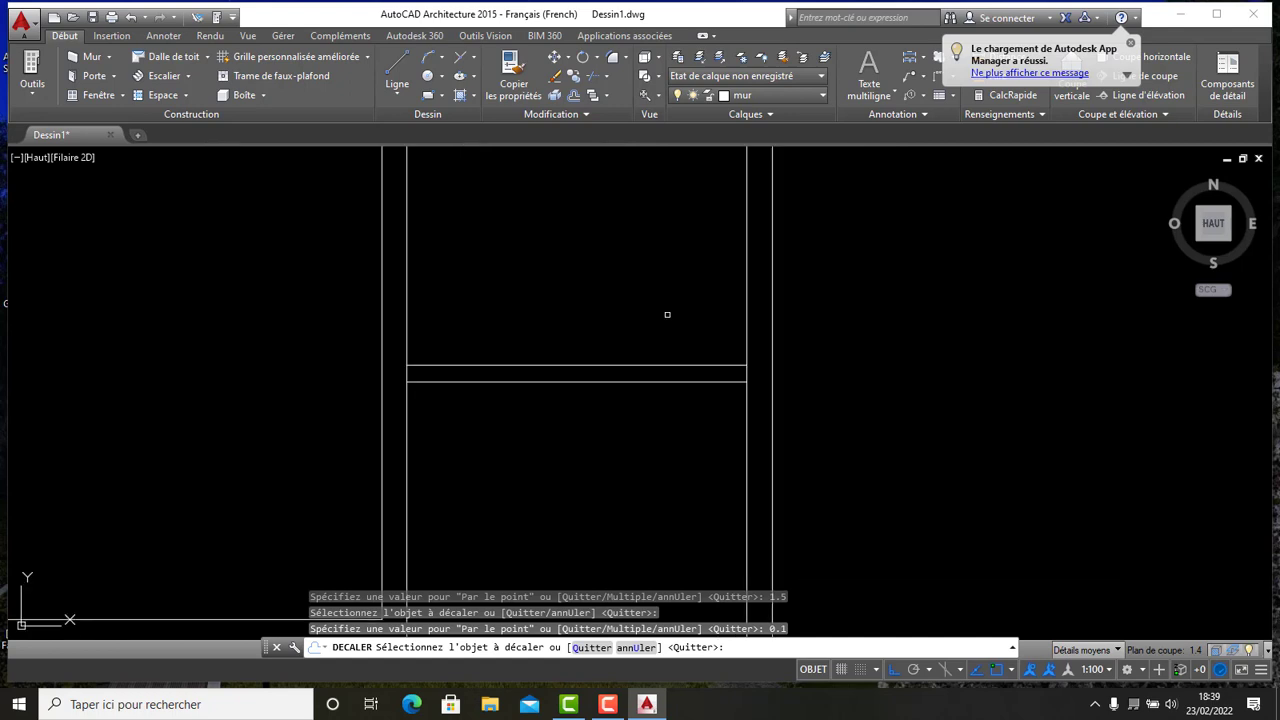
scroll(666, 314, "down", 1)
middle_click_drag(651, 311, 430, 353)
scroll(415, 358, "up", 1)
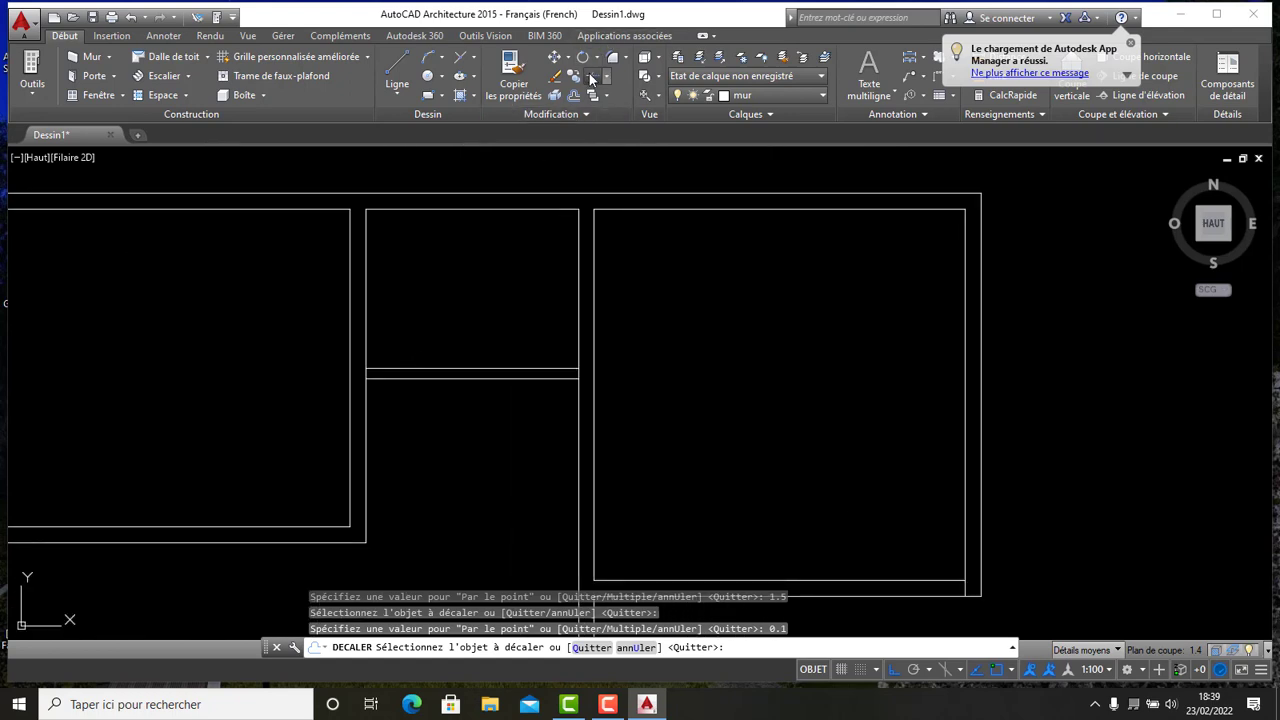
left_click(592, 76)
key("Return")
scroll(371, 384, "up", 4)
left_click(347, 282)
left_click(383, 283)
left_click(320, 272)
scroll(328, 260, "down", 4)
scroll(534, 268, "up", 4)
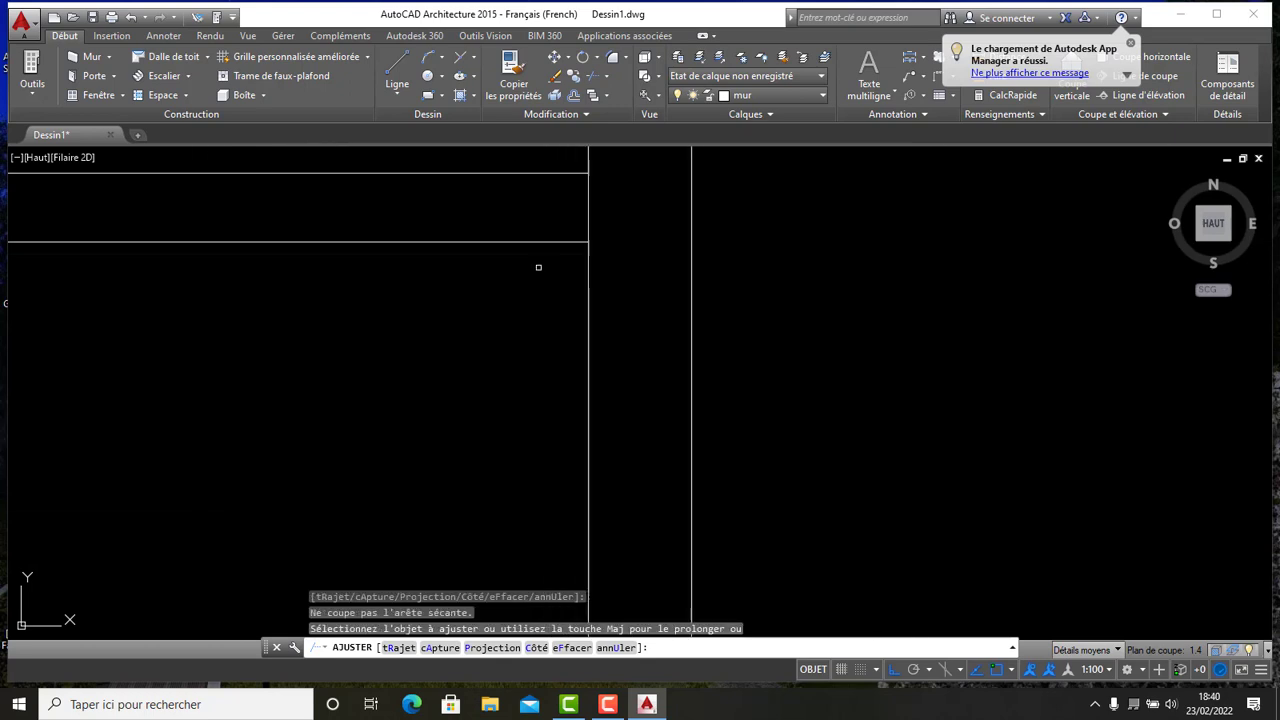
left_click(556, 206)
left_click(633, 206)
- Review the whole plan and inspect the object snap settings list
scroll(632, 222, "down", 4)
scroll(558, 184, "down", 2)
middle_click_drag(558, 175, 567, 276)
scroll(646, 284, "down", 2)
scroll(562, 290, "up", 2)
middle_click_drag(655, 305, 557, 351)
middle_click_drag(546, 272, 594, 312)
scroll(598, 295, "down", 2)
scroll(594, 309, "up", 2)
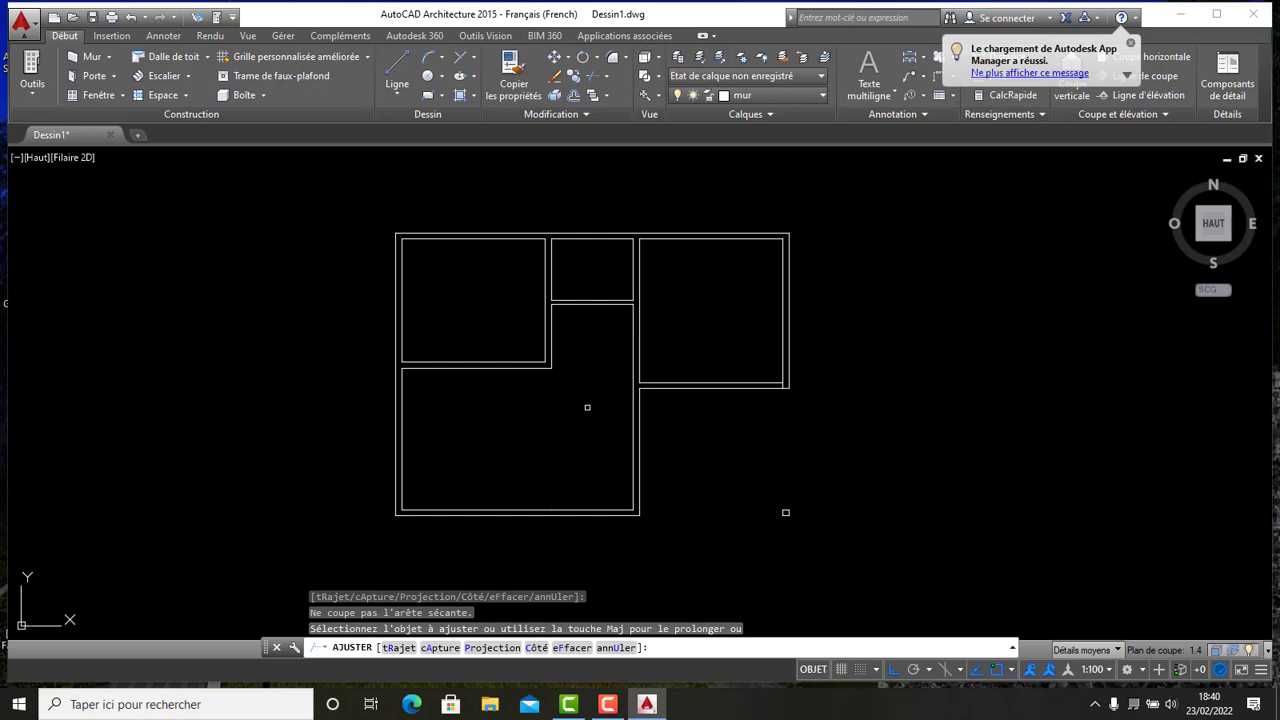
scroll(601, 248, "up", 4)
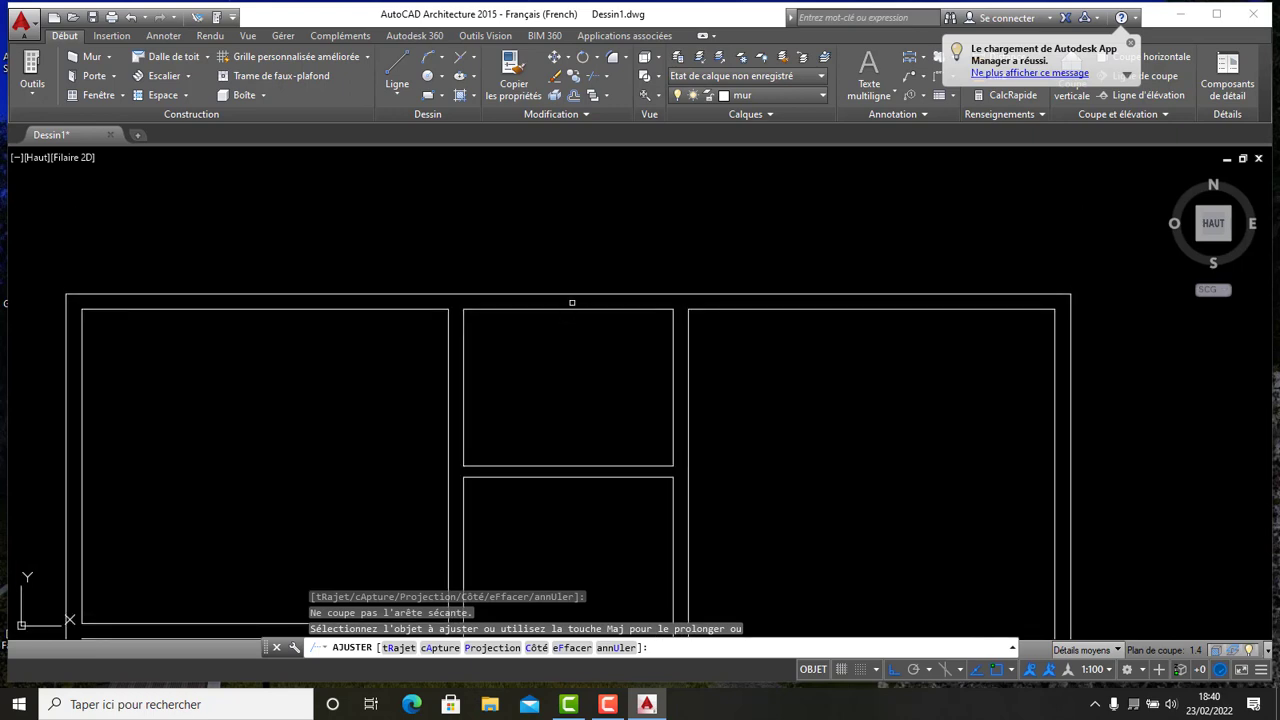
scroll(594, 360, "down", 5)
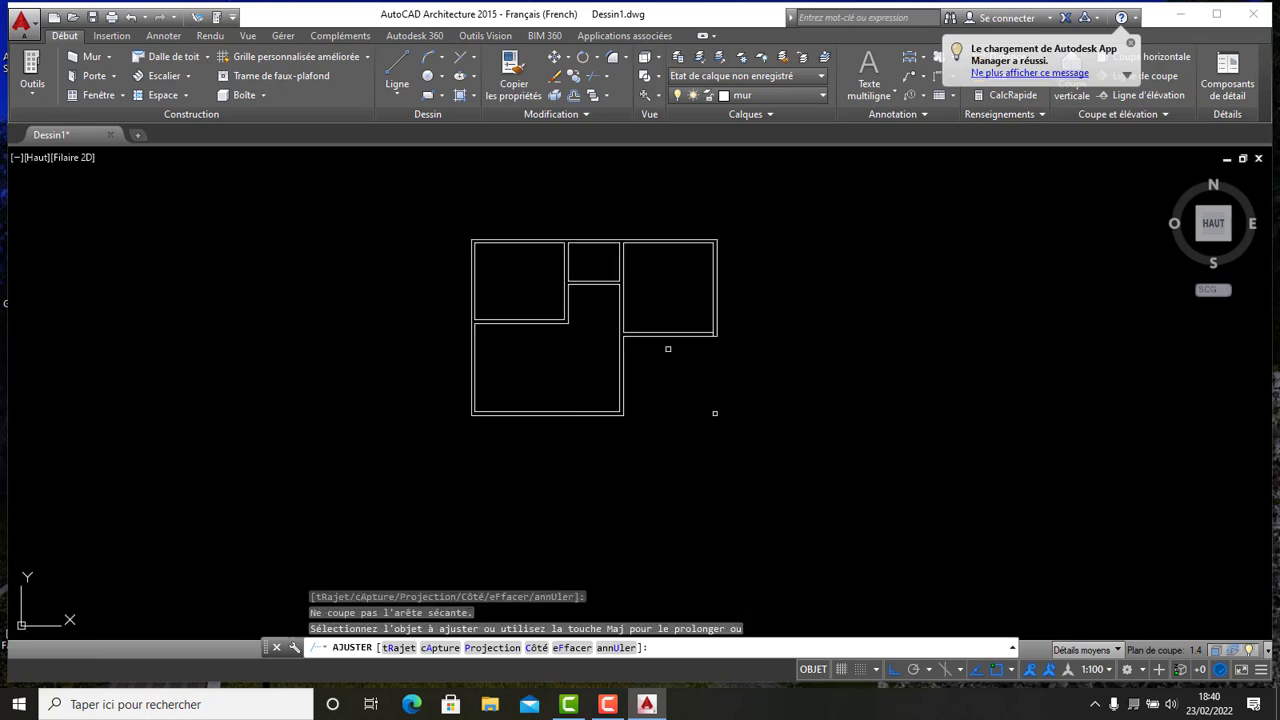
scroll(644, 416, "up", 2)
middle_click_drag(639, 408, 524, 397)
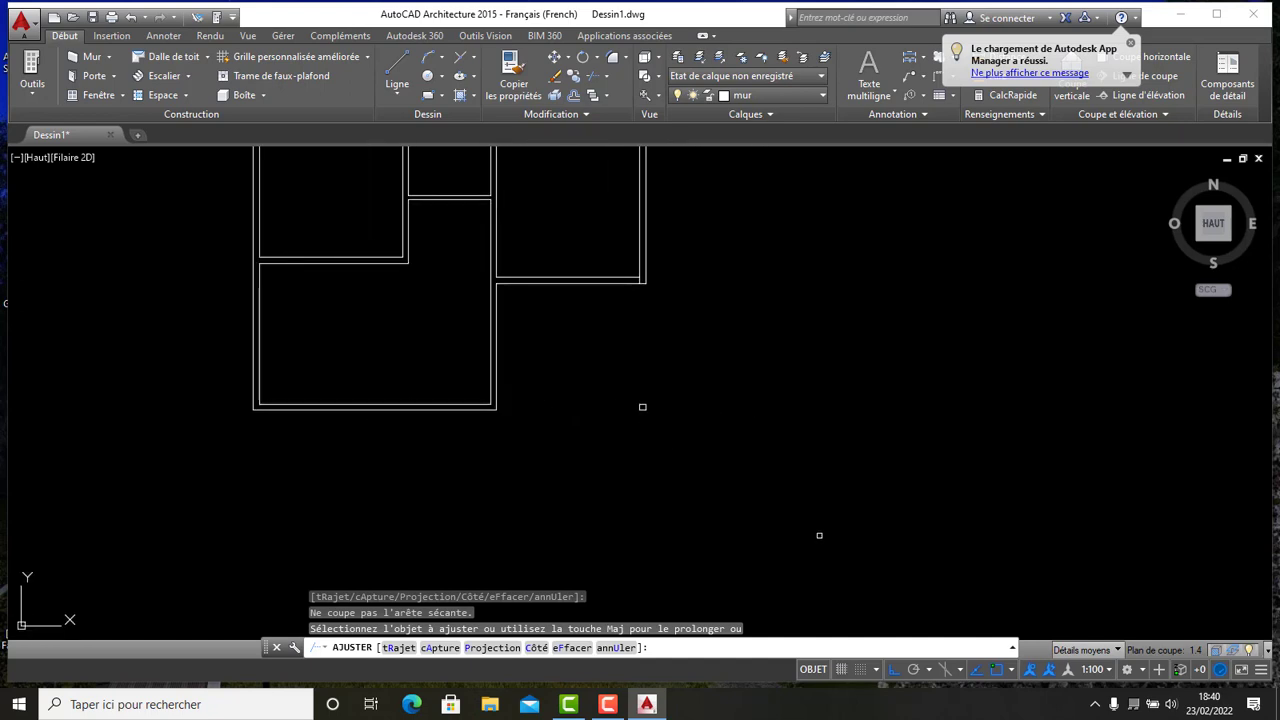
left_click(1011, 670)
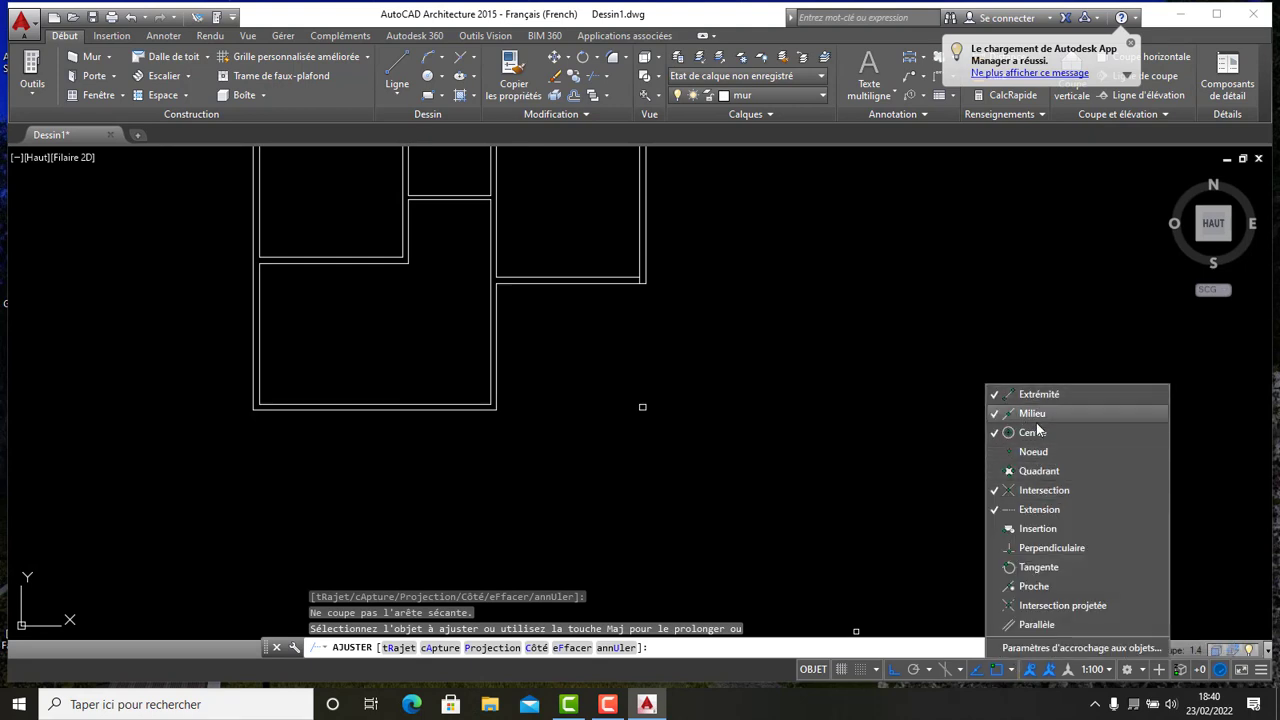
scroll(600, 413, "down", 3)
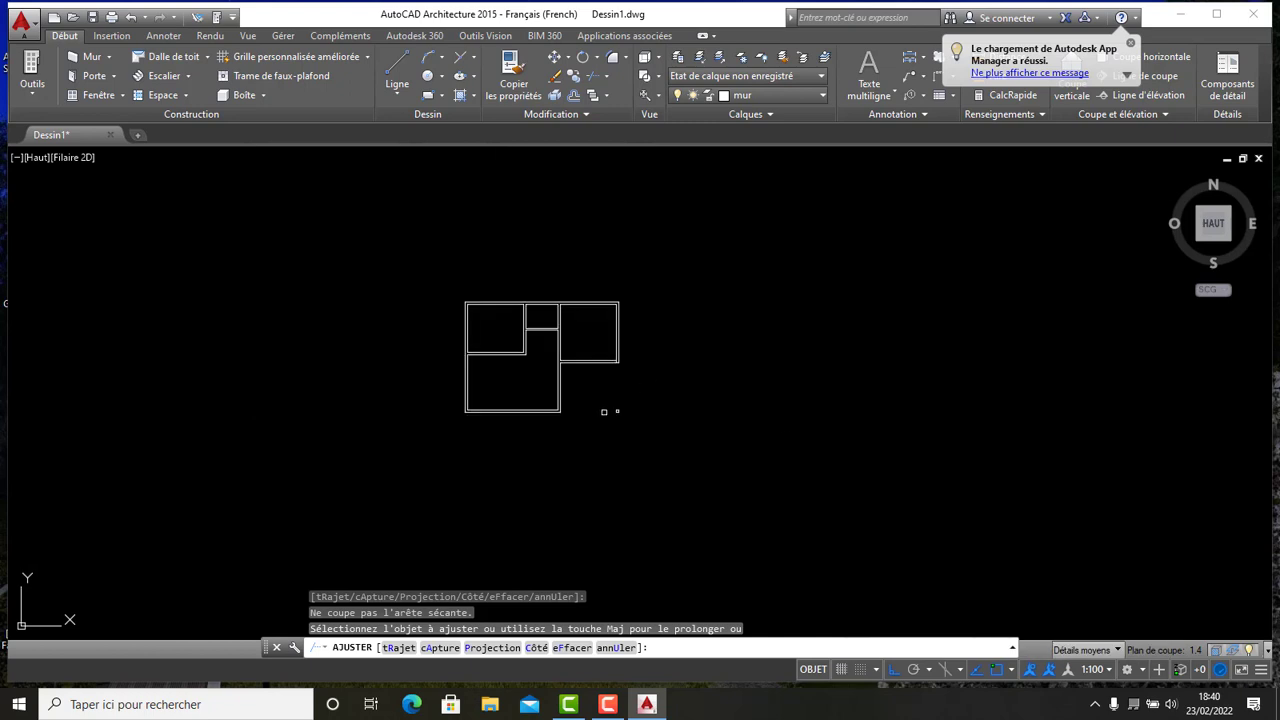
- Draw a short horizontal guide line outward from the right exterior wall of the upper-right room
left_click(401, 60)
scroll(543, 414, "up", 5)
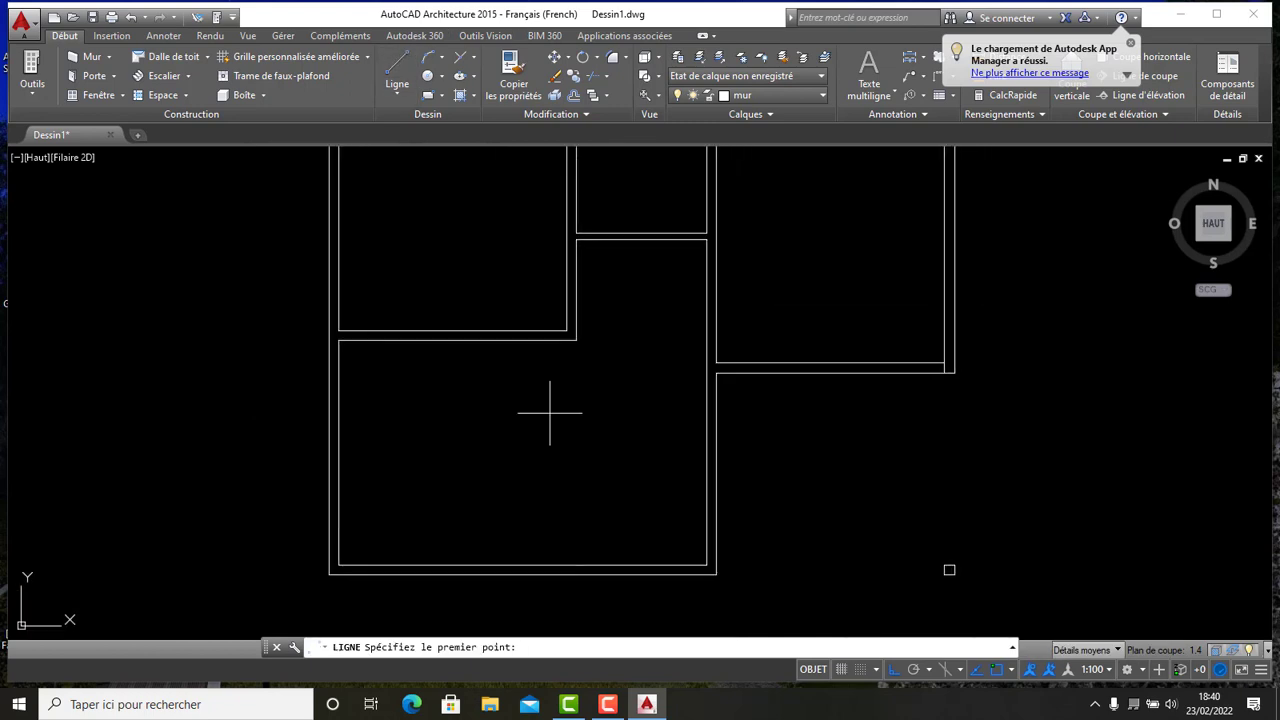
scroll(651, 443, "down", 5)
scroll(685, 365, "up", 5)
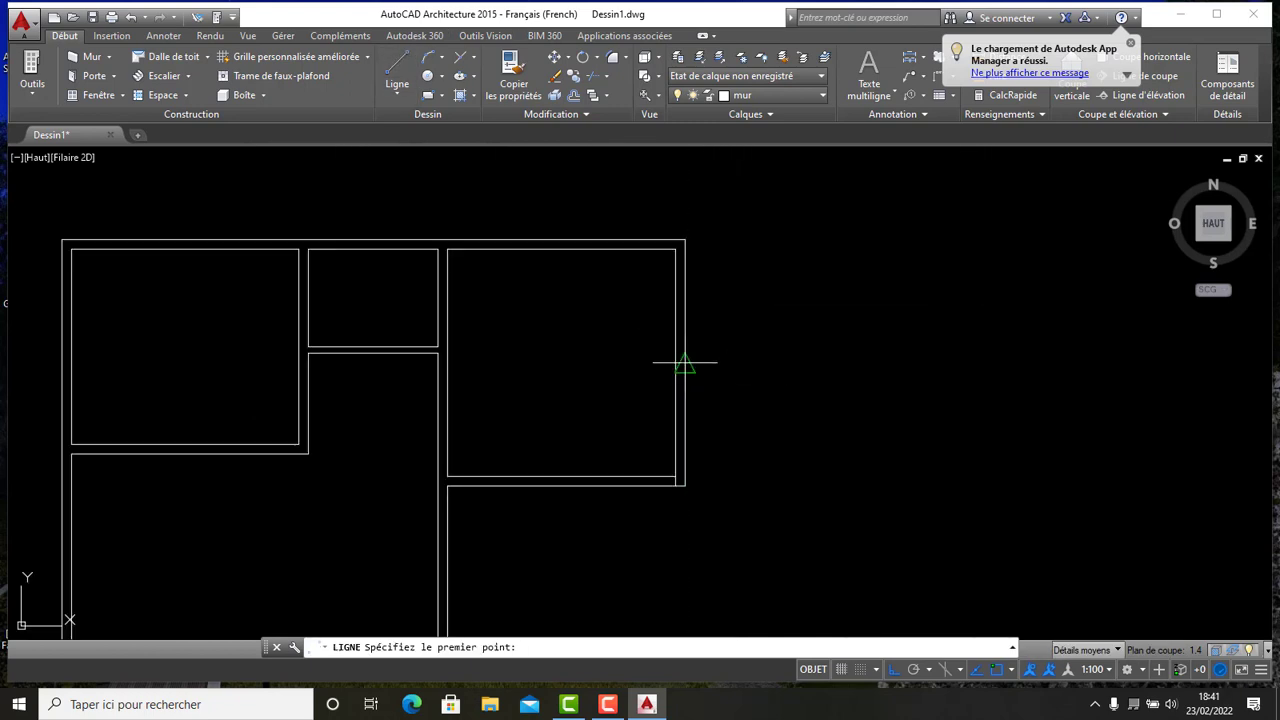
scroll(685, 365, "up", 3)
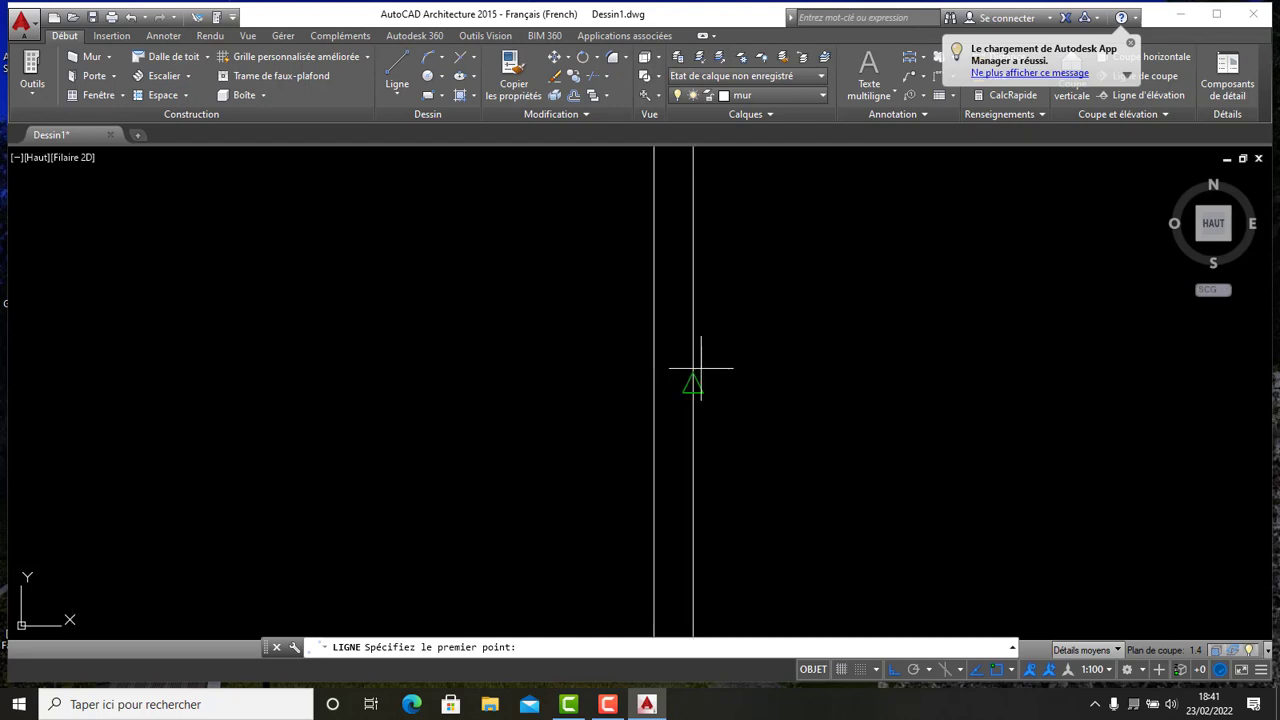
scroll(690, 368, "up", 2)
left_click(654, 383)
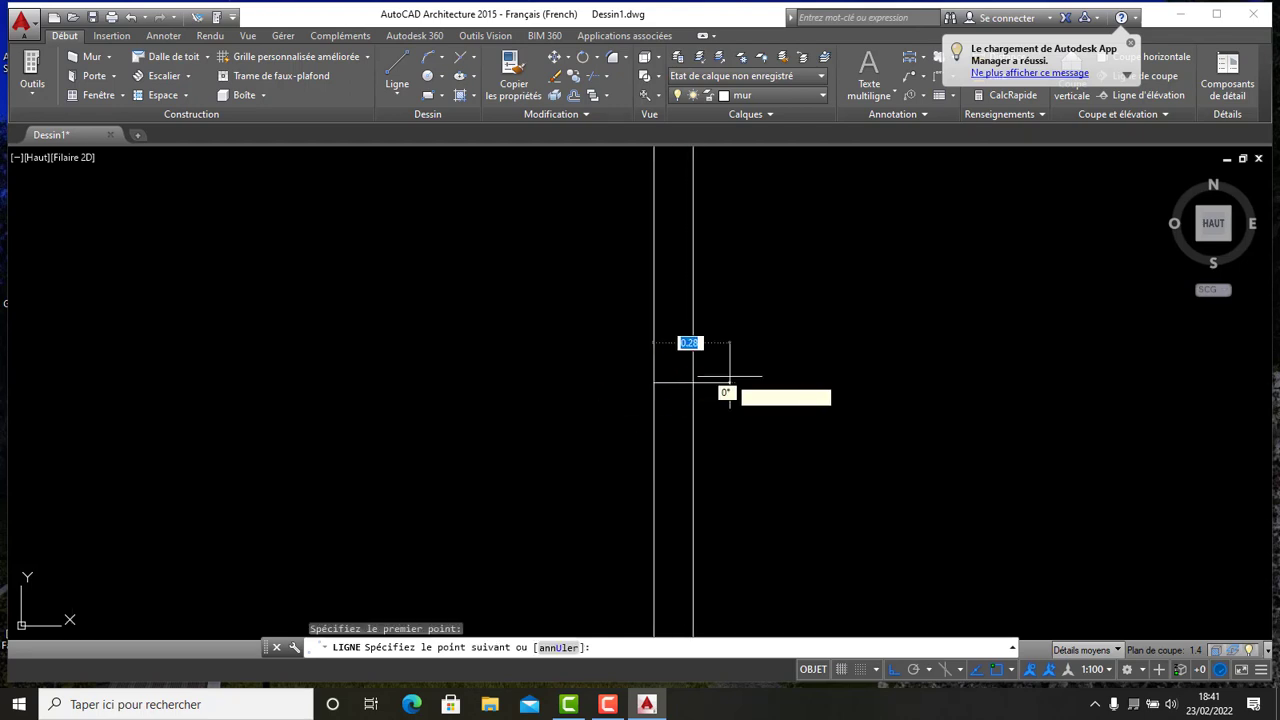
scroll(830, 375, "down", 4)
left_click(812, 377)
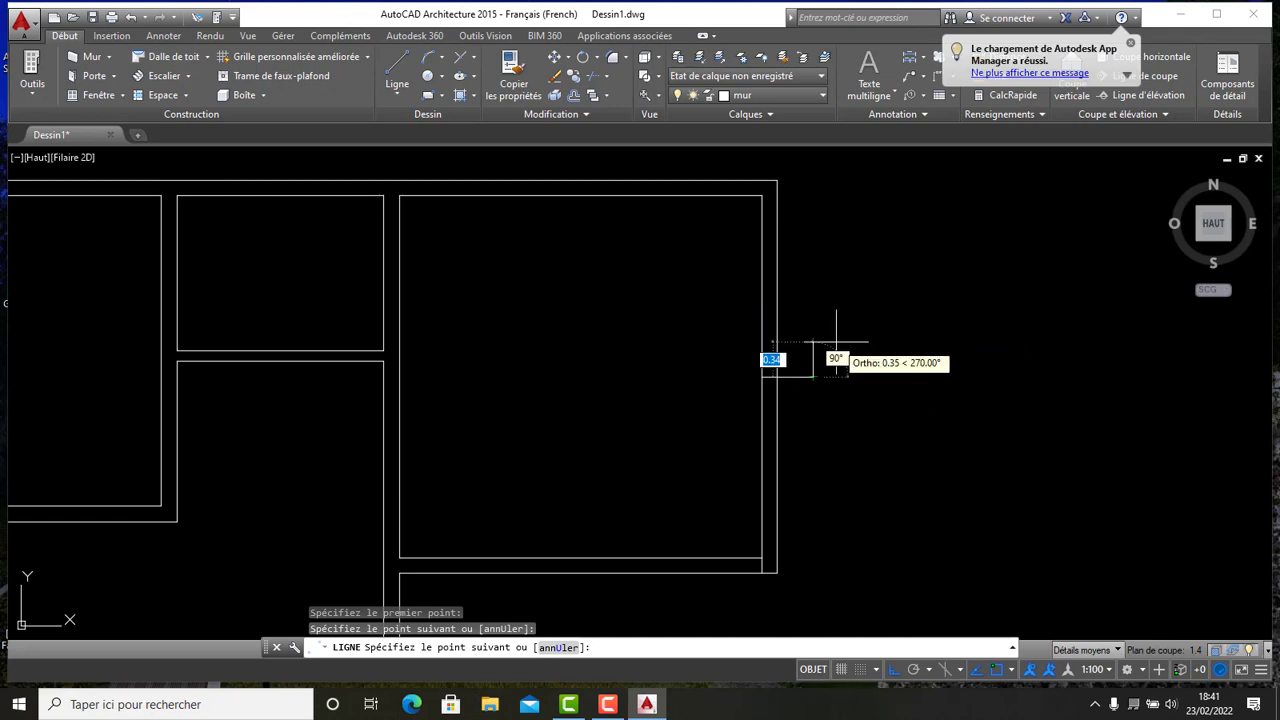
key("Escape")
scroll(798, 306, "up", 7)
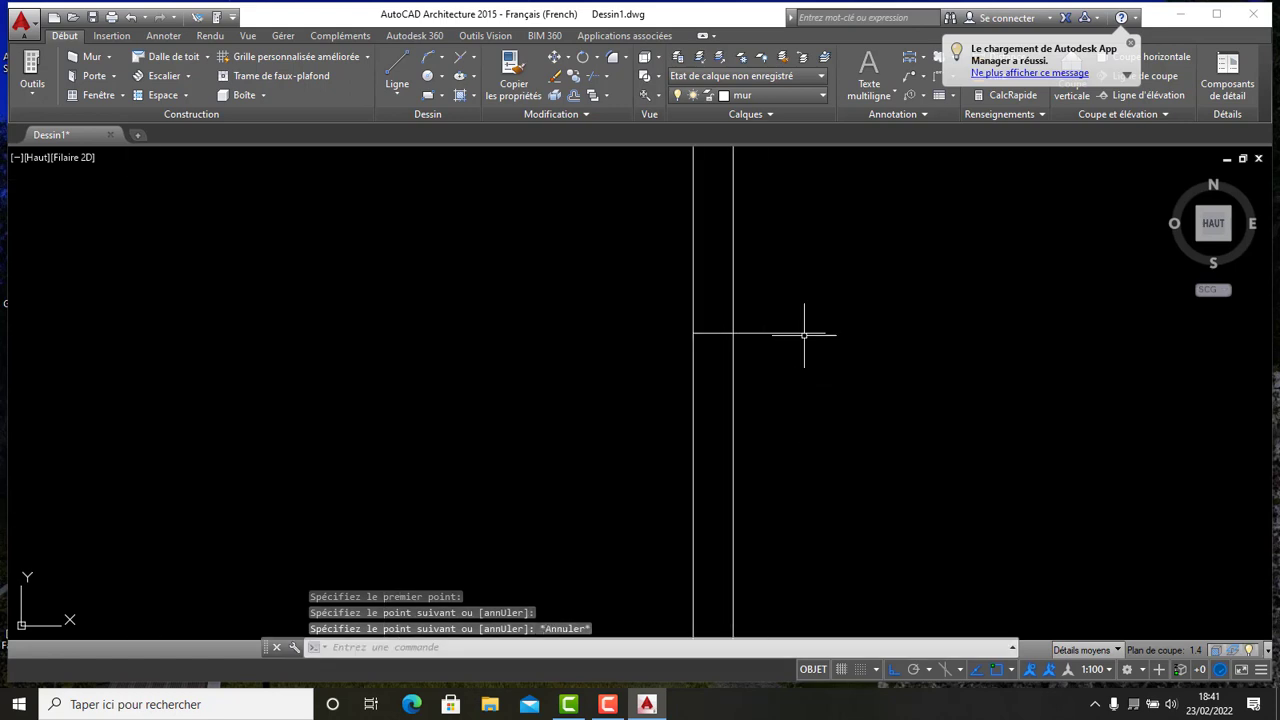
- Offset the guide line 0.5 above and 0.5 below to mark the edges of an opening
scroll(800, 410, "down", 7)
middle_click_drag(790, 389, 763, 335)
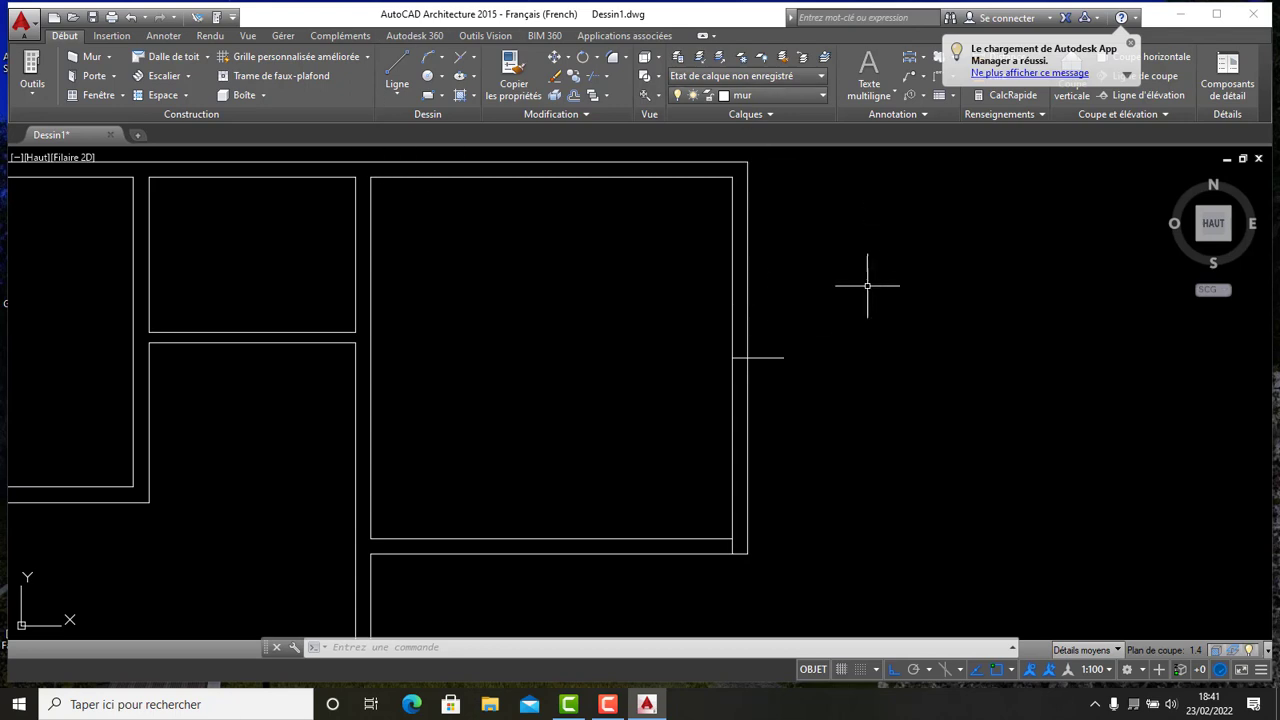
left_click(575, 96)
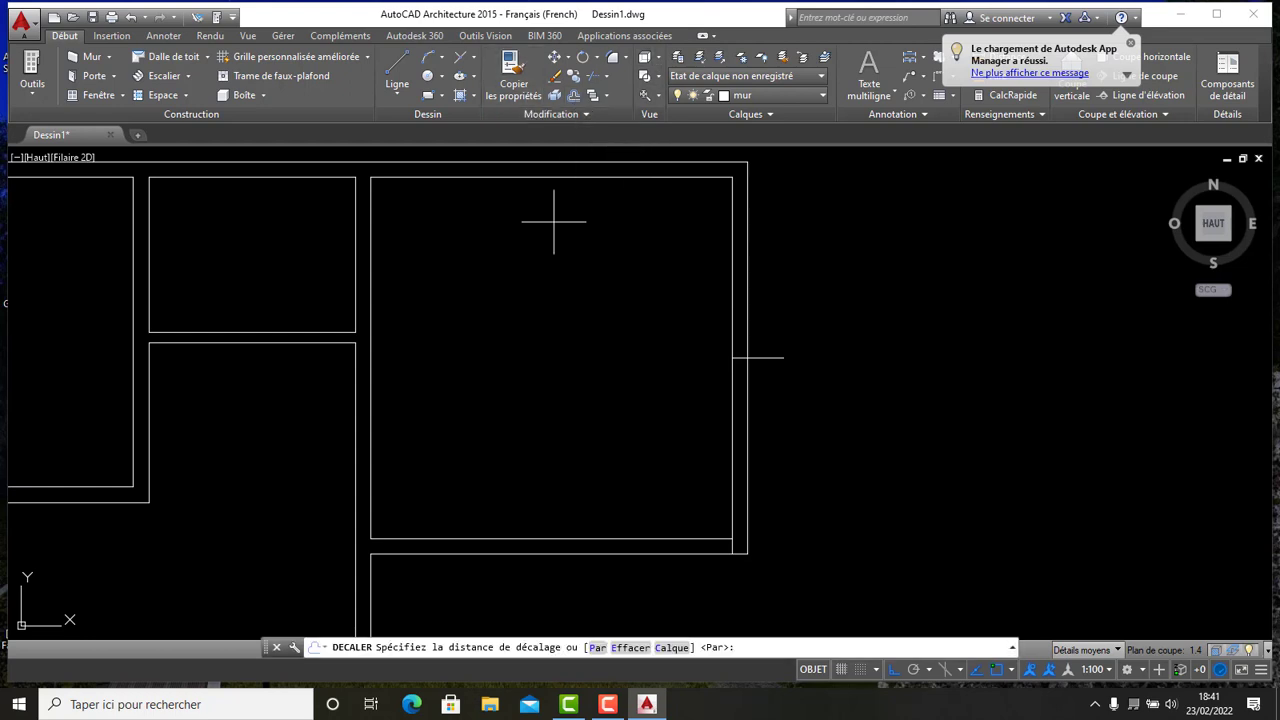
right_click(562, 273)
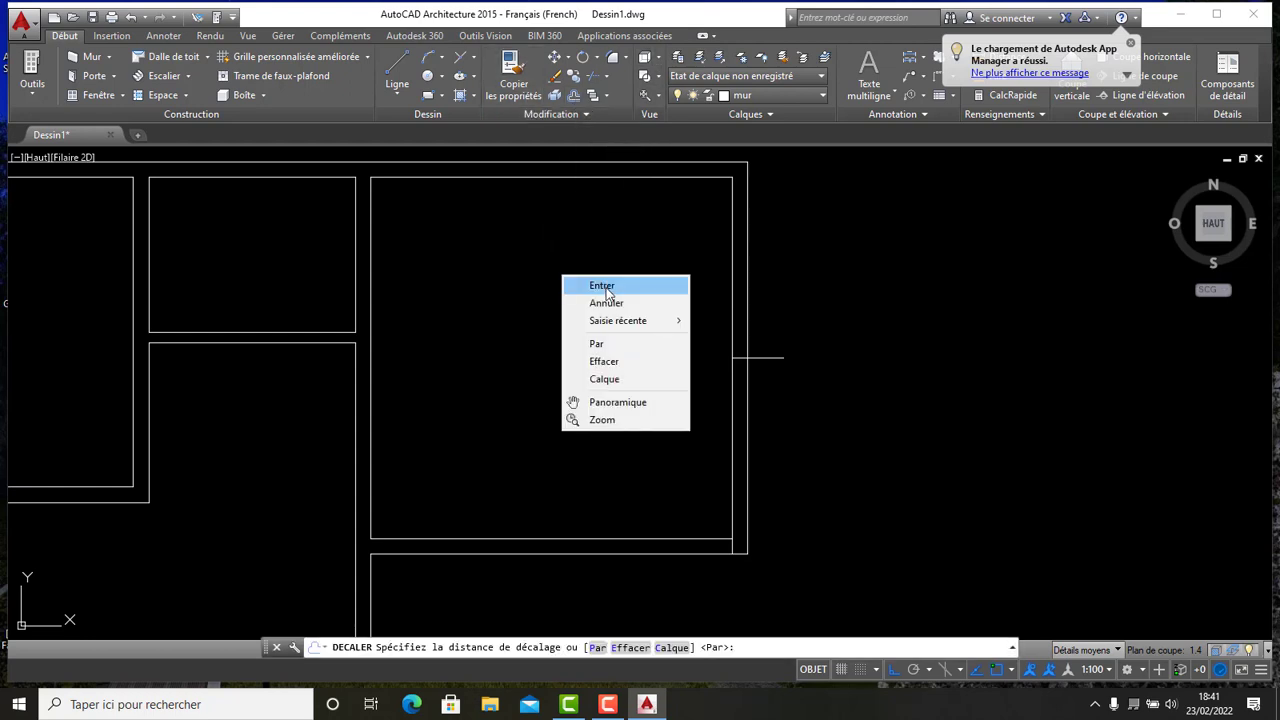
left_click(603, 284)
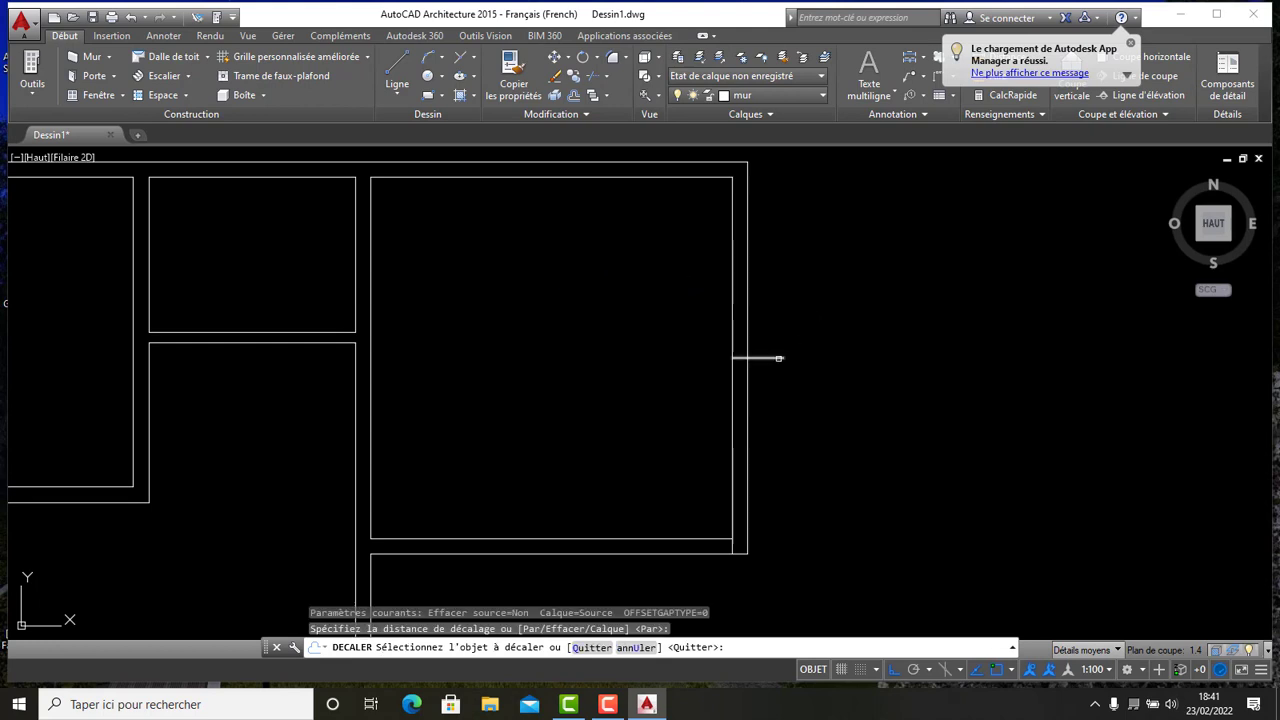
left_click(779, 358)
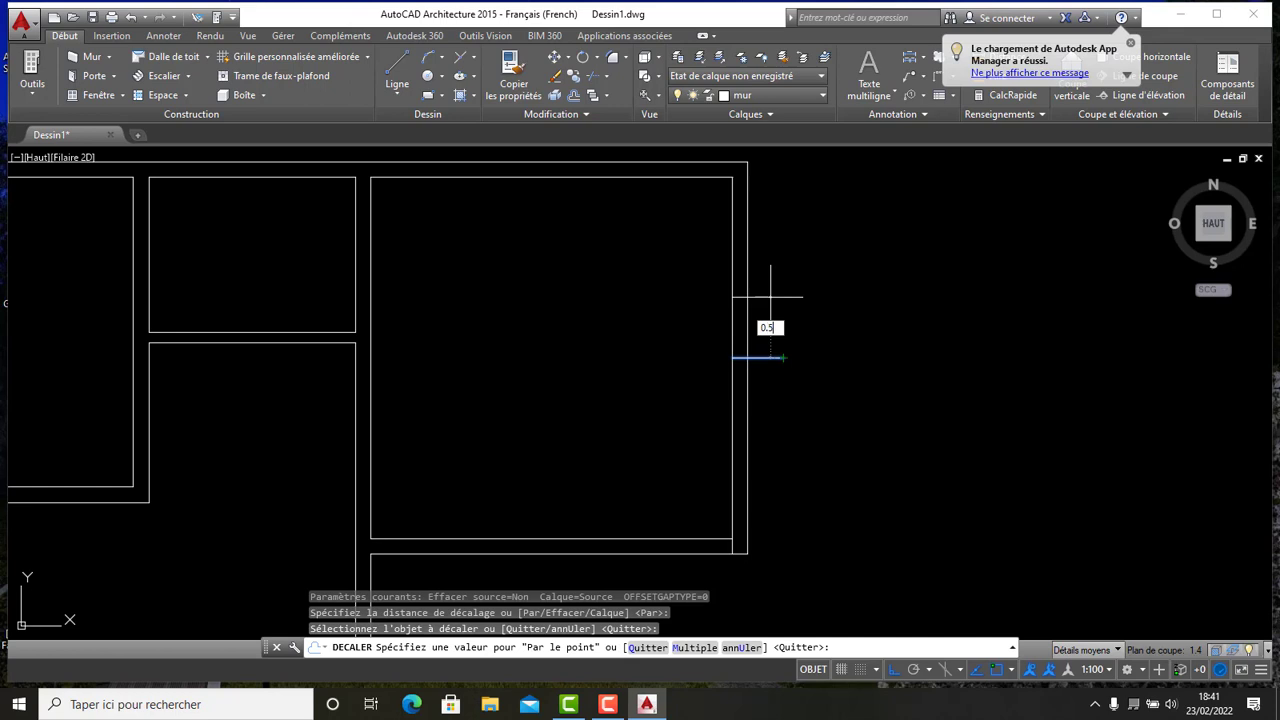
key("Return")
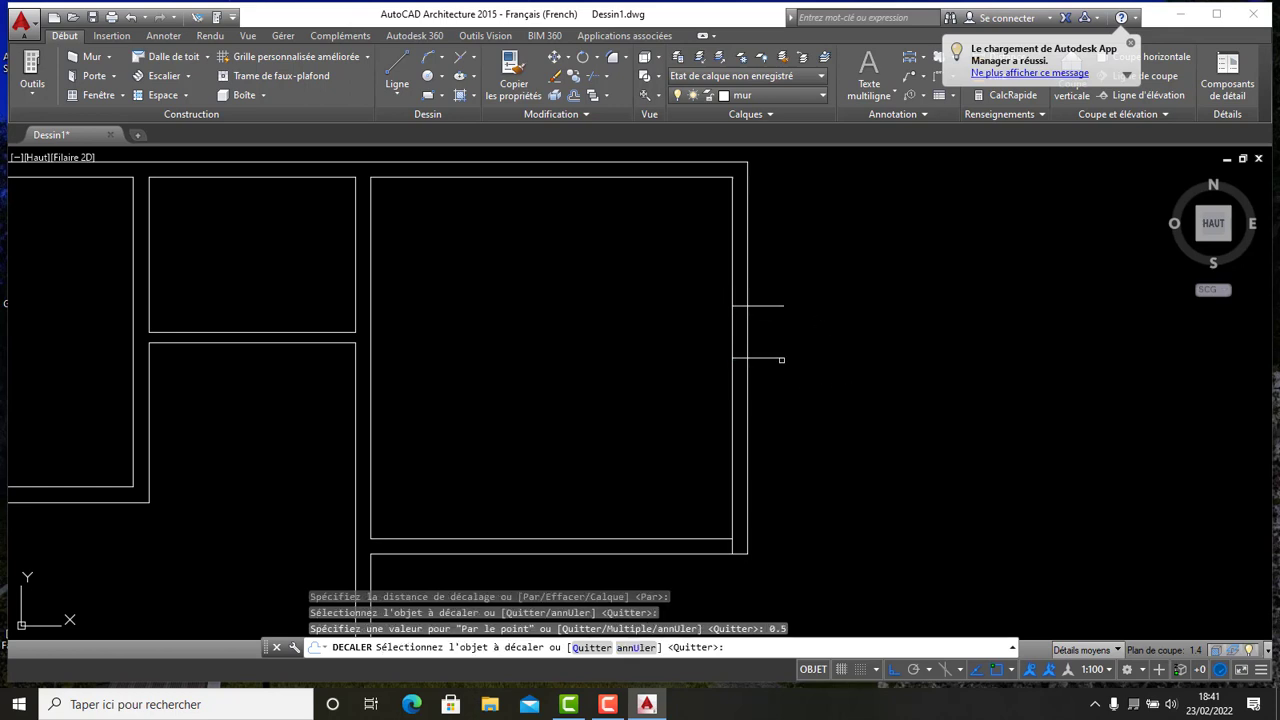
left_click(781, 358)
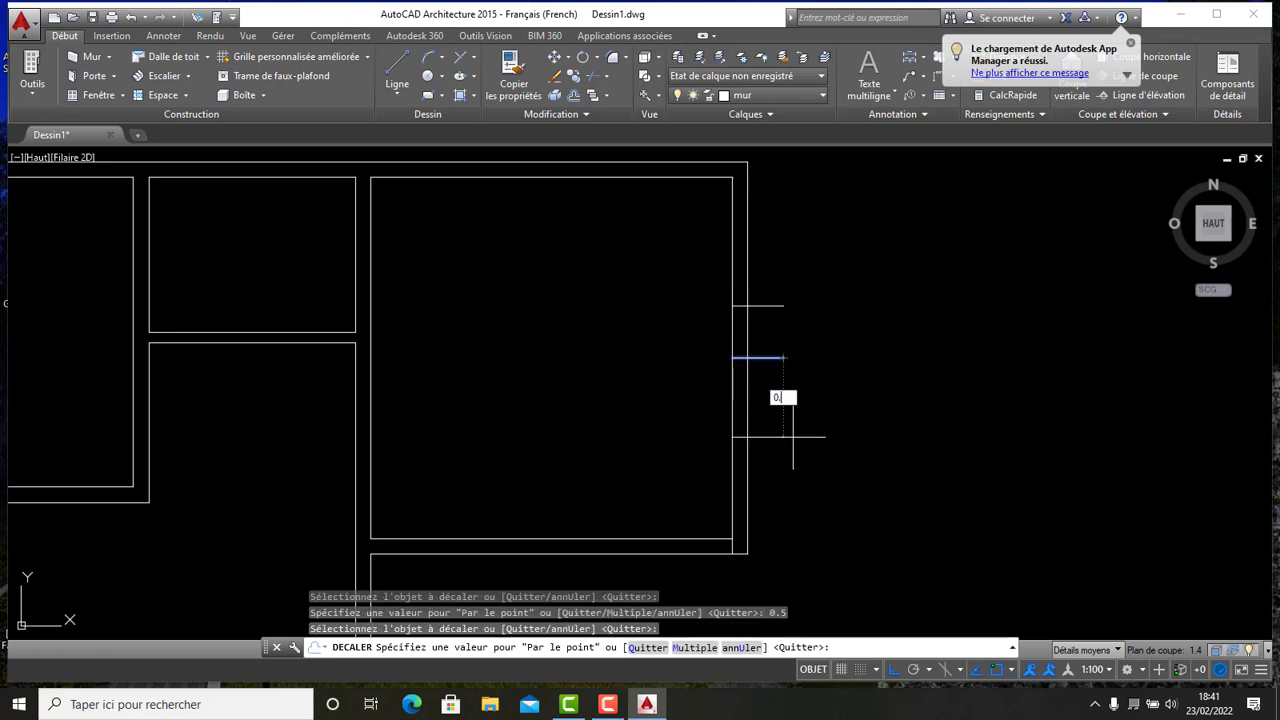
type("0.5")
key("Return")
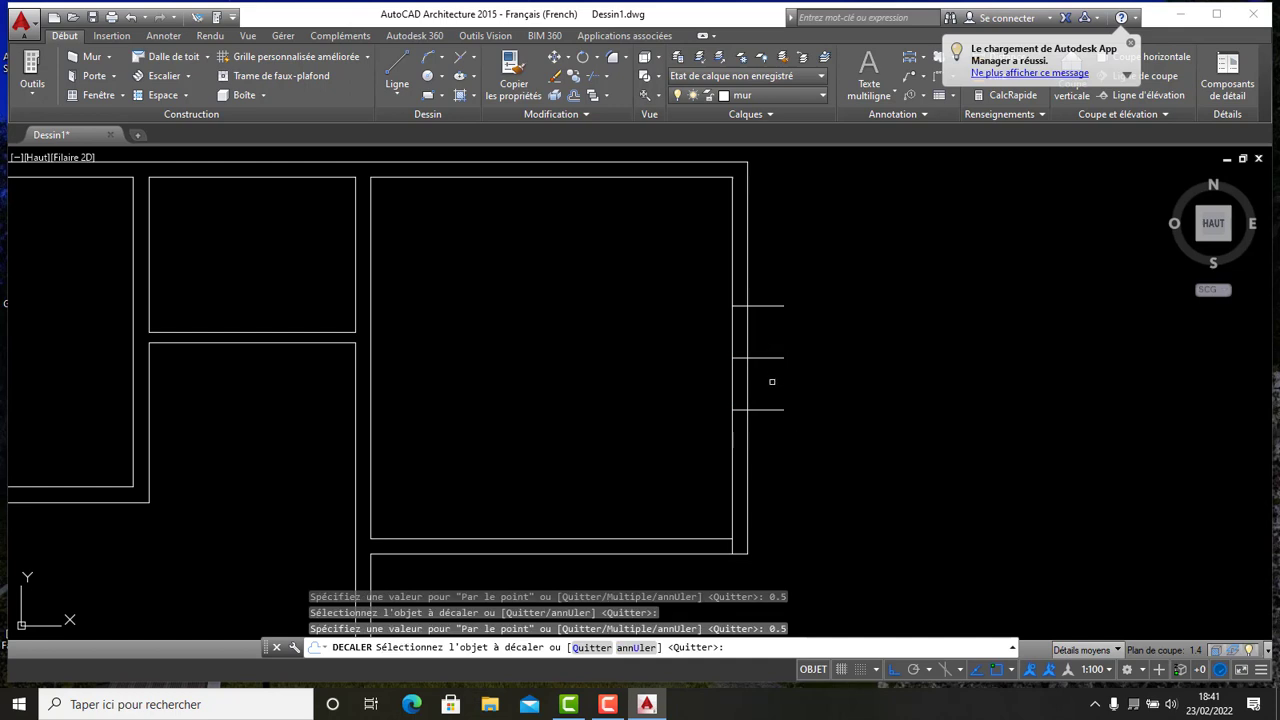
- Trim the right exterior wall lines between the two offset lines to open a gap, and delete the middle guide line
scroll(772, 382, "down", 2)
scroll(763, 366, "up", 2)
mouse_move(775, 317)
middle_mouse_down()
mouse_move(757, 343)
mouse_move(670, 374)
middle_mouse_up()
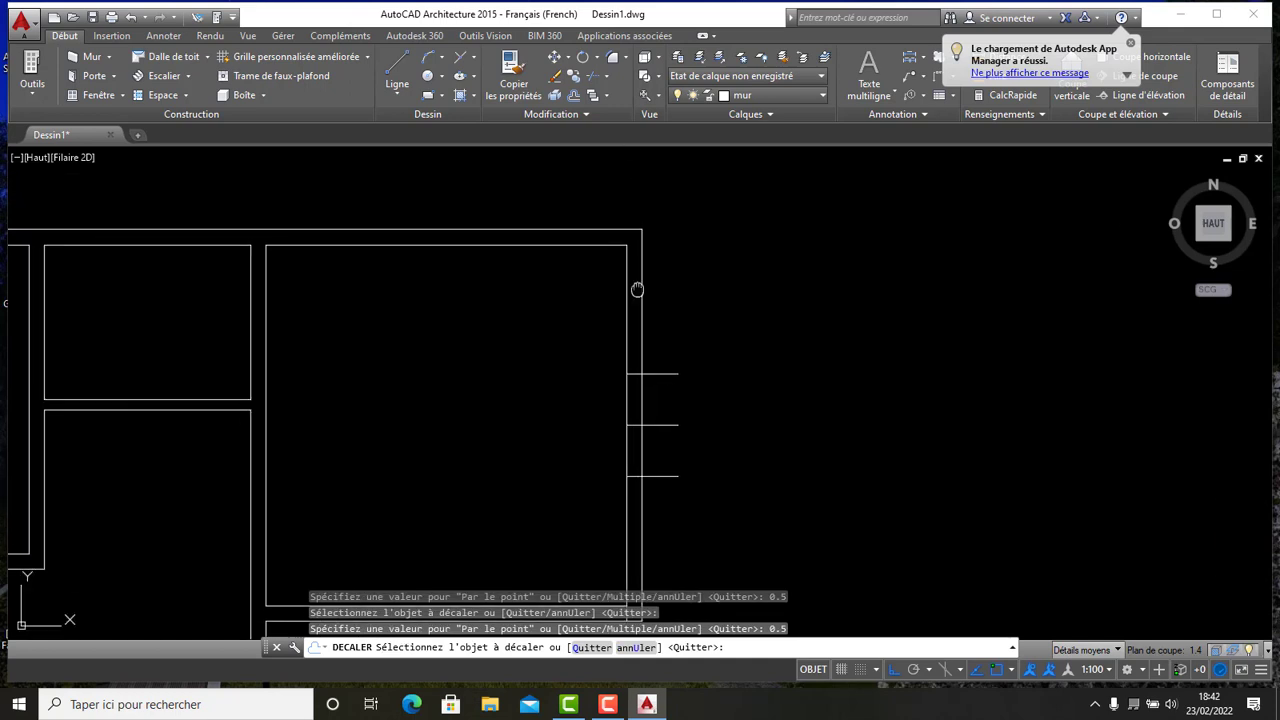
middle_click_drag(637, 289, 622, 183)
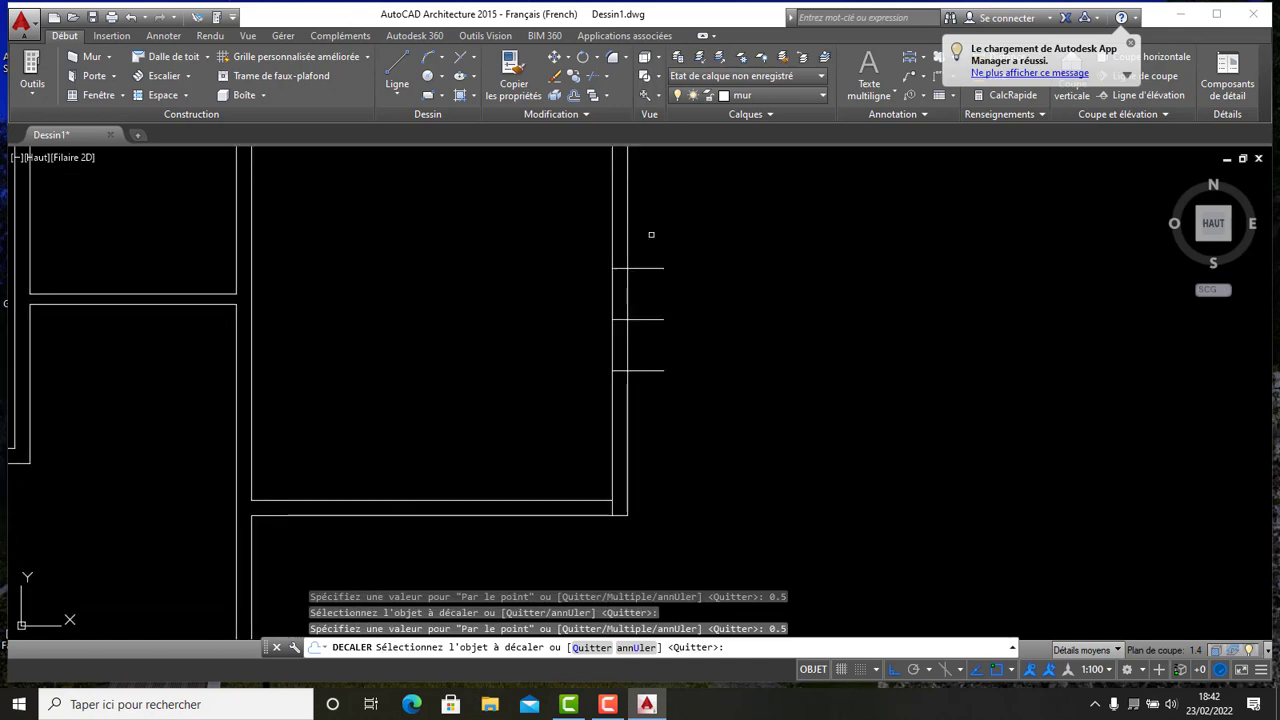
left_click(592, 78)
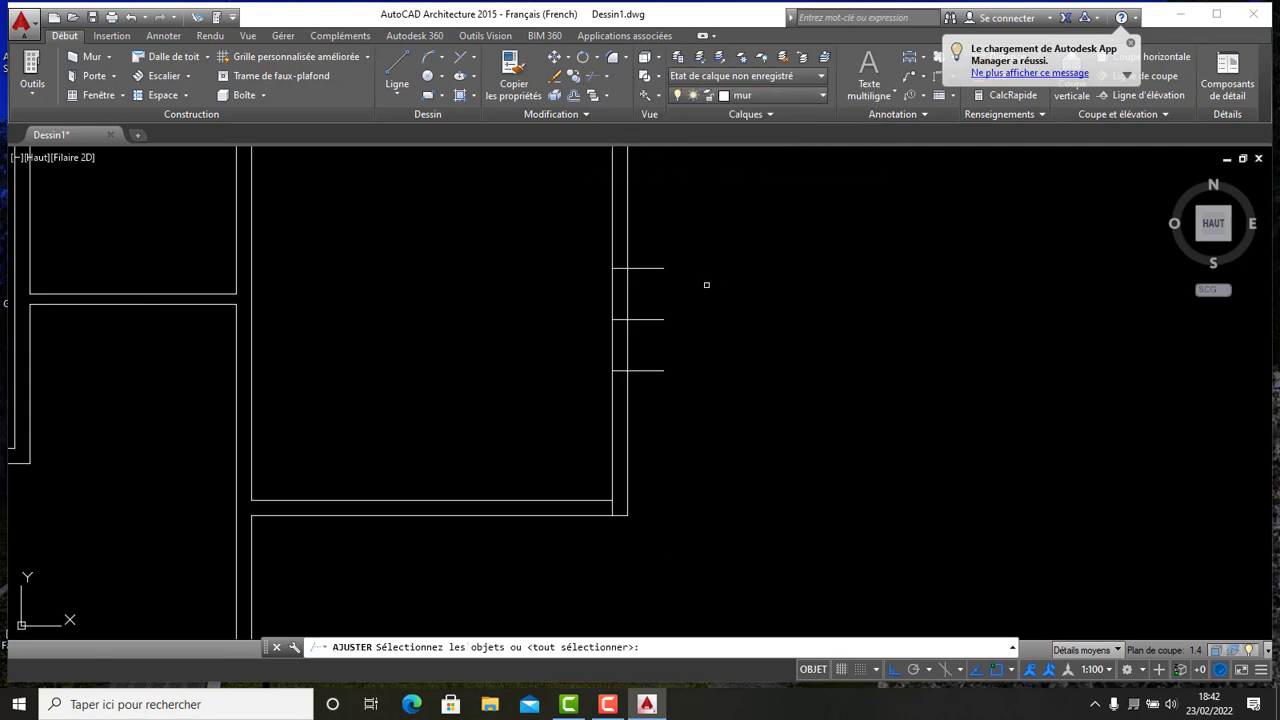
key("Return")
left_click(692, 424)
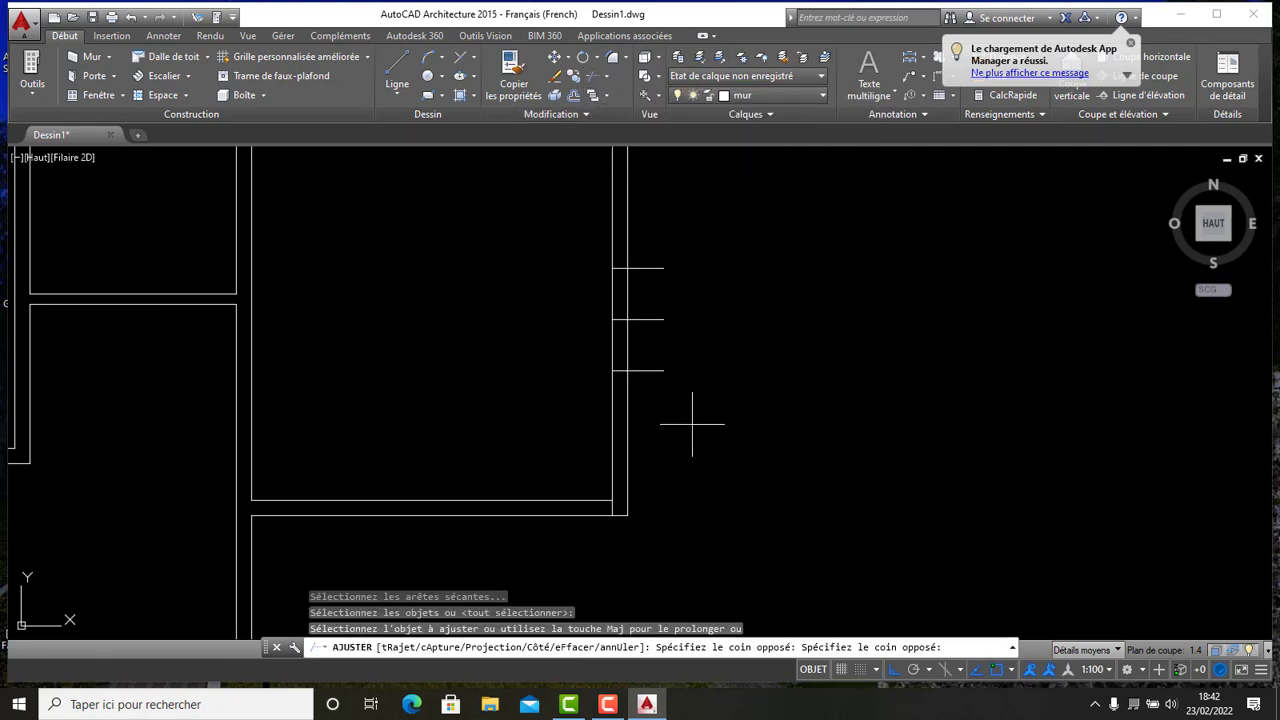
left_click(646, 246)
left_click(679, 355)
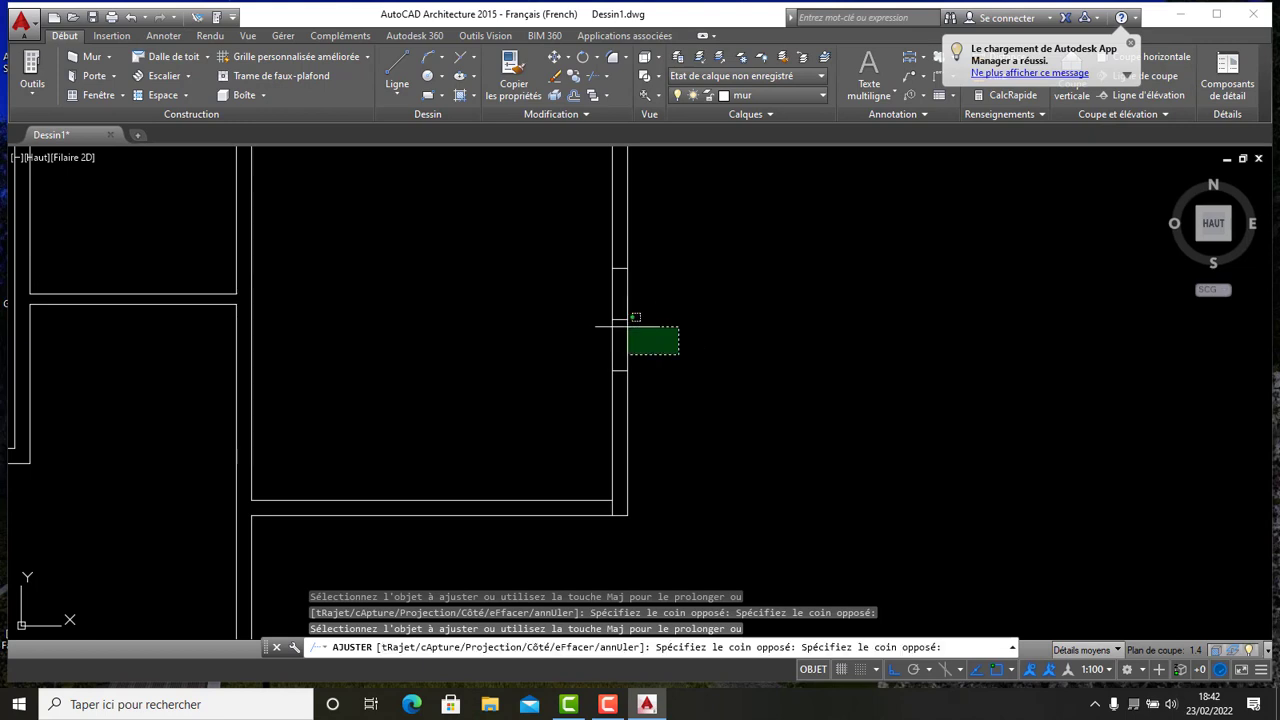
left_click(580, 288)
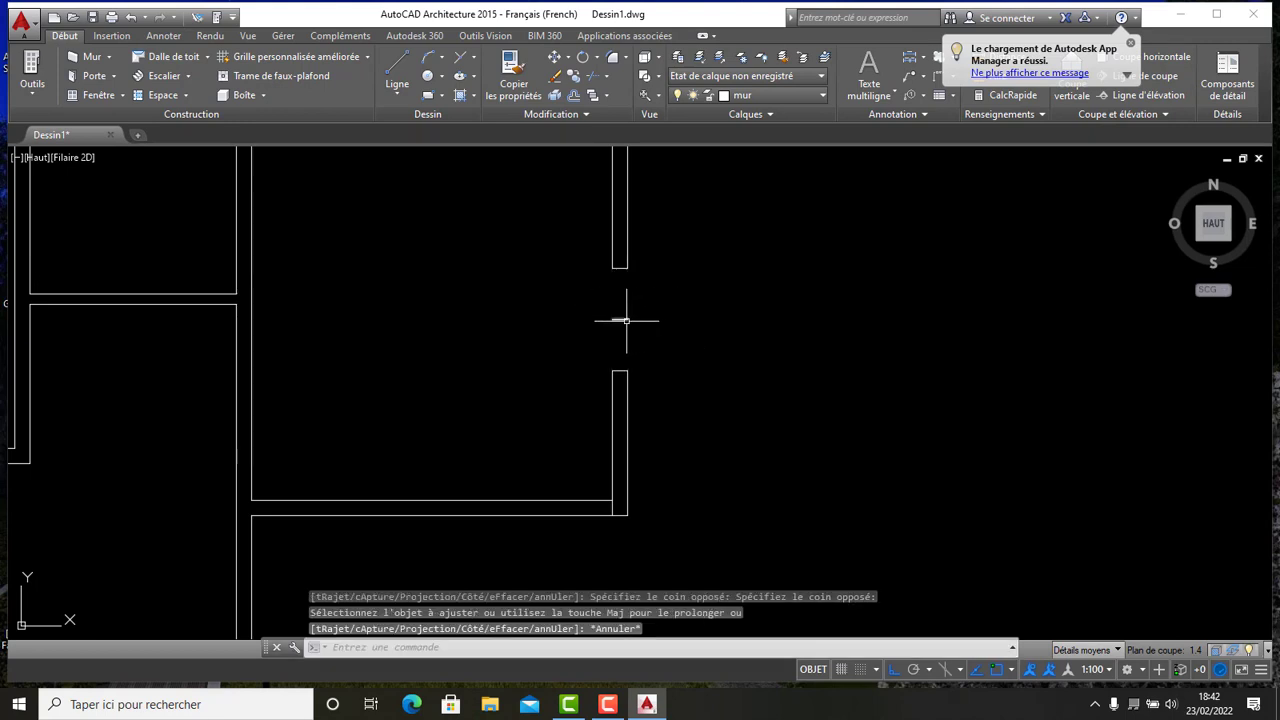
key("Escape")
left_click(621, 319)
key("Delete")
scroll(600, 257, "down", 5)
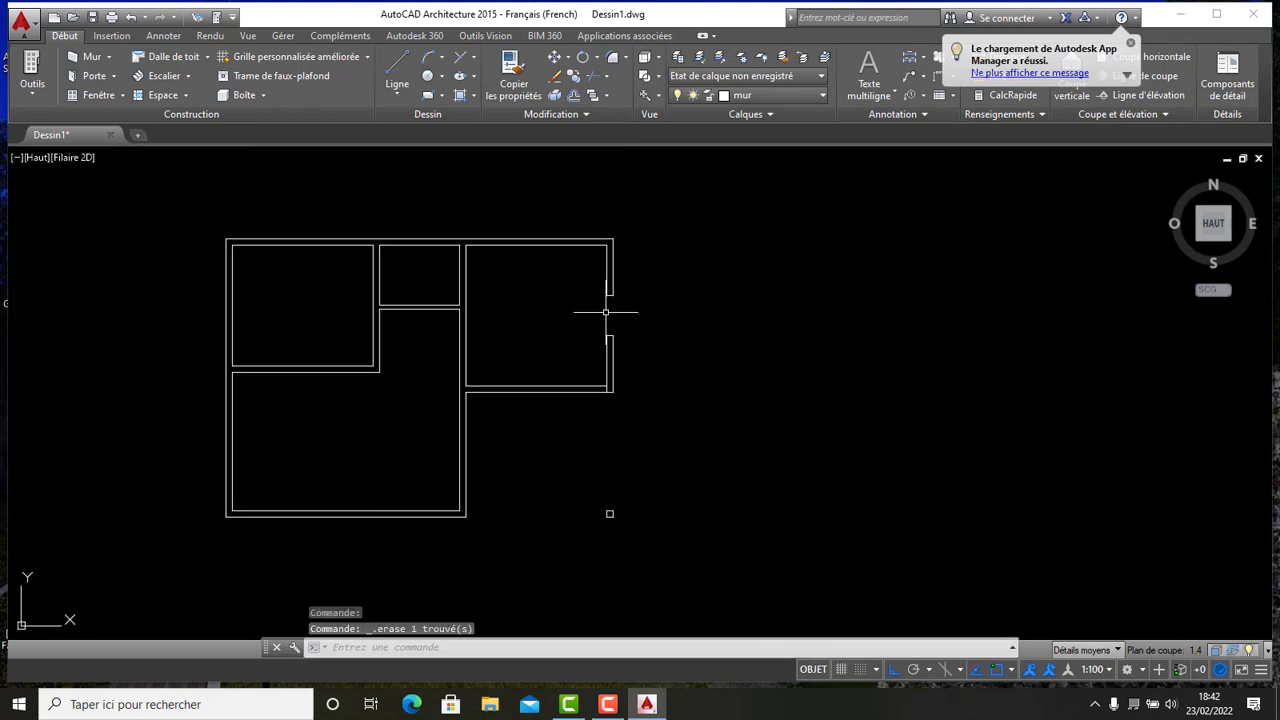
scroll(606, 309, "up", 5)
mouse_move(606, 309)
middle_mouse_down()
mouse_move(689, 343)
mouse_move(634, 340)
mouse_move(692, 339)
middle_mouse_up()
scroll(639, 343, "down", 4)
scroll(723, 342, "up", 2)
scroll(723, 342, "up", 2)
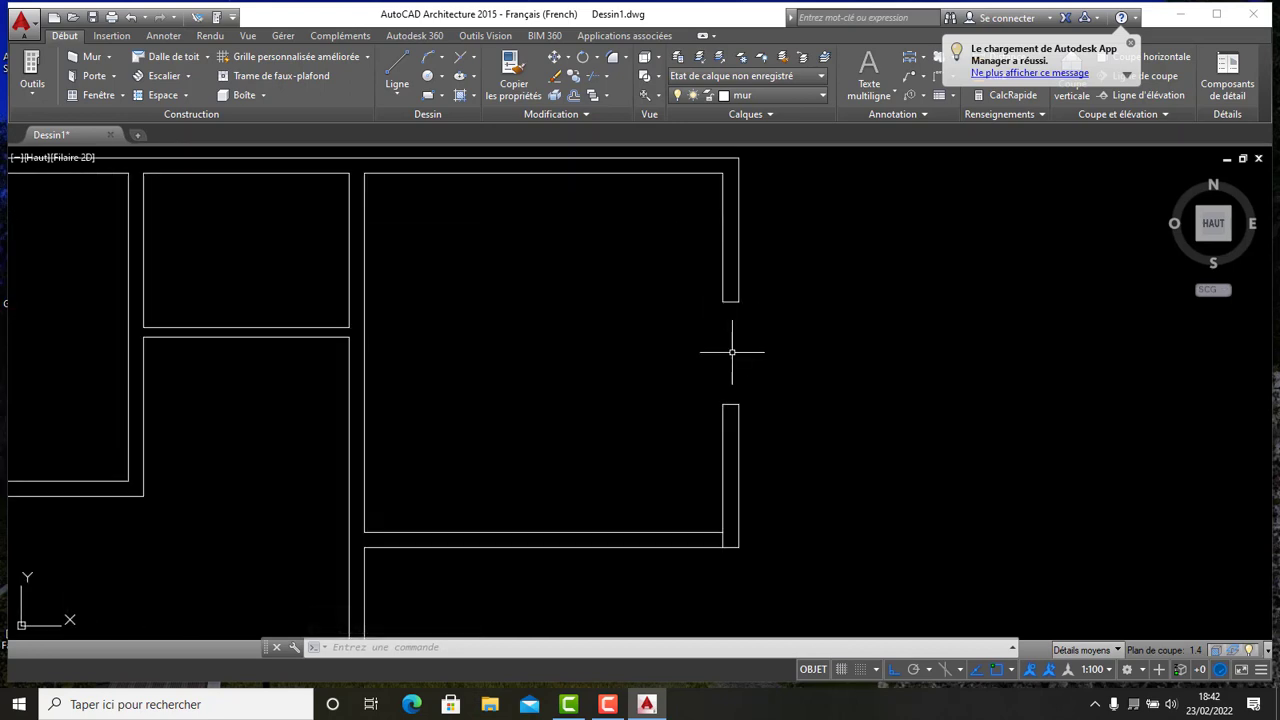
scroll(732, 352, "down", 4)
scroll(740, 343, "up", 4)
scroll(741, 345, "down", 6)
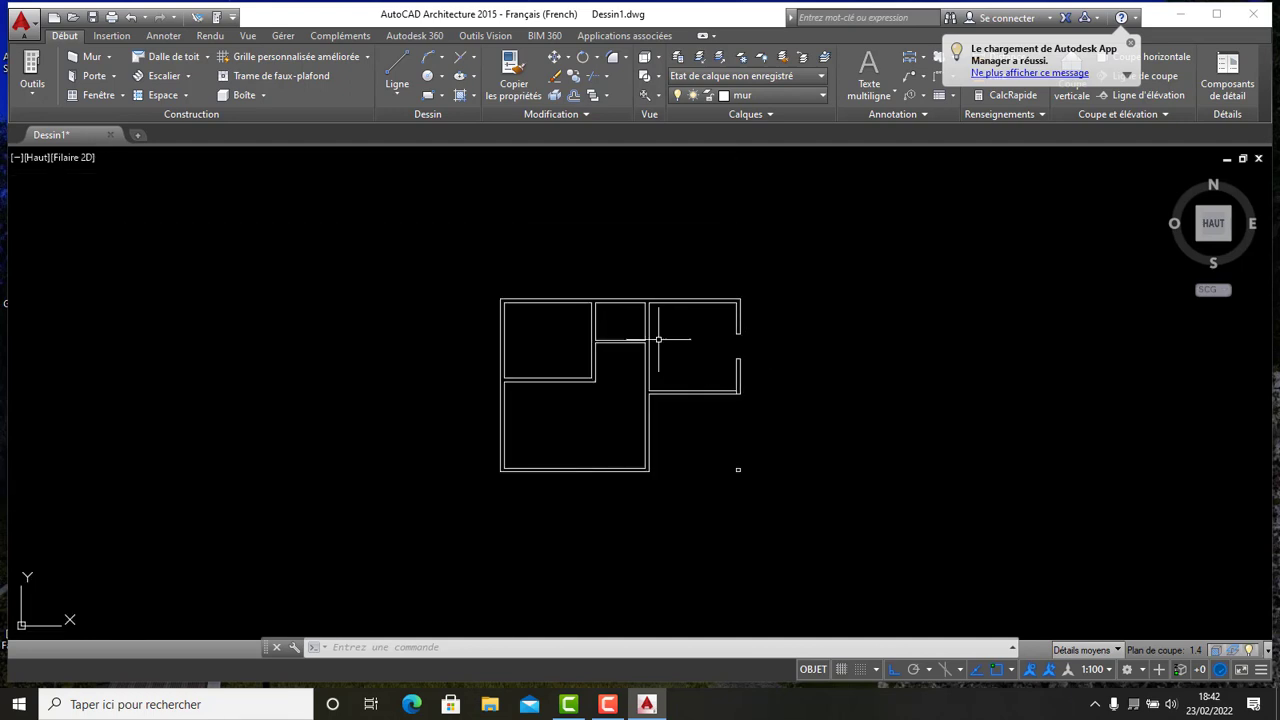
scroll(560, 300, "up", 4)
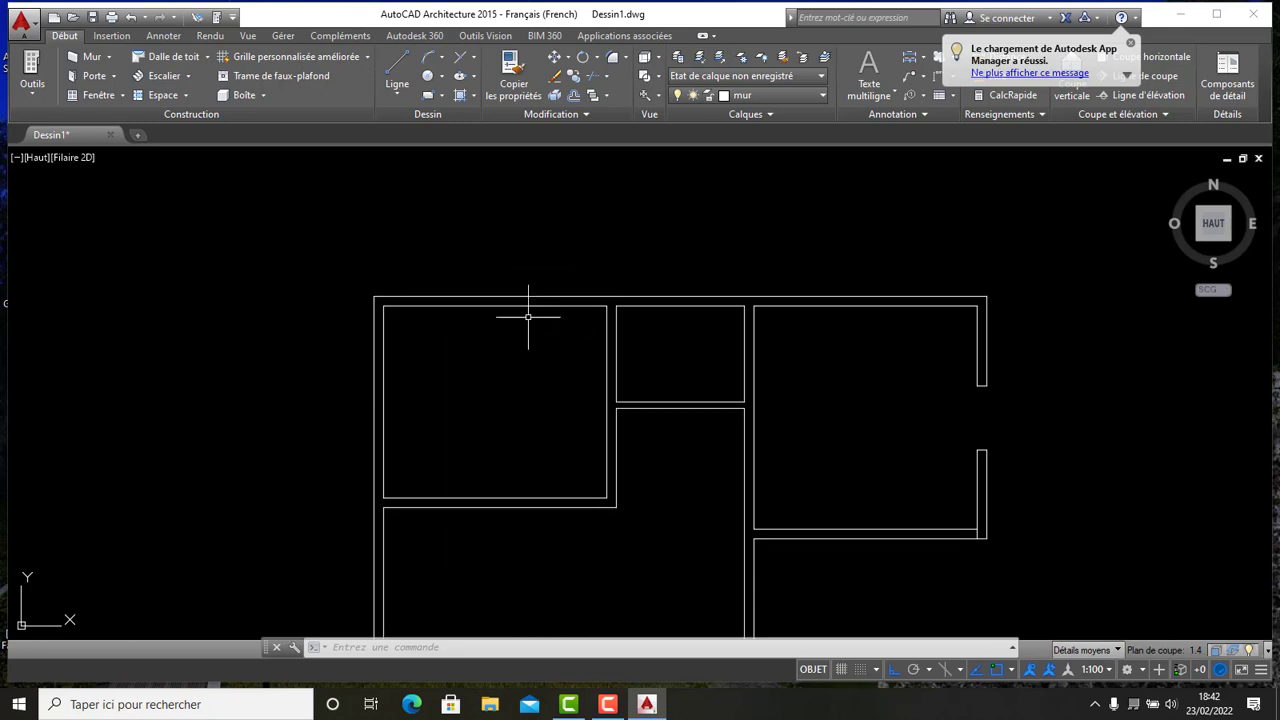
- Draw a short vertical guide line upward from the top exterior wall above the small upper-middle room
middle_click_drag(730, 350, 541, 304)
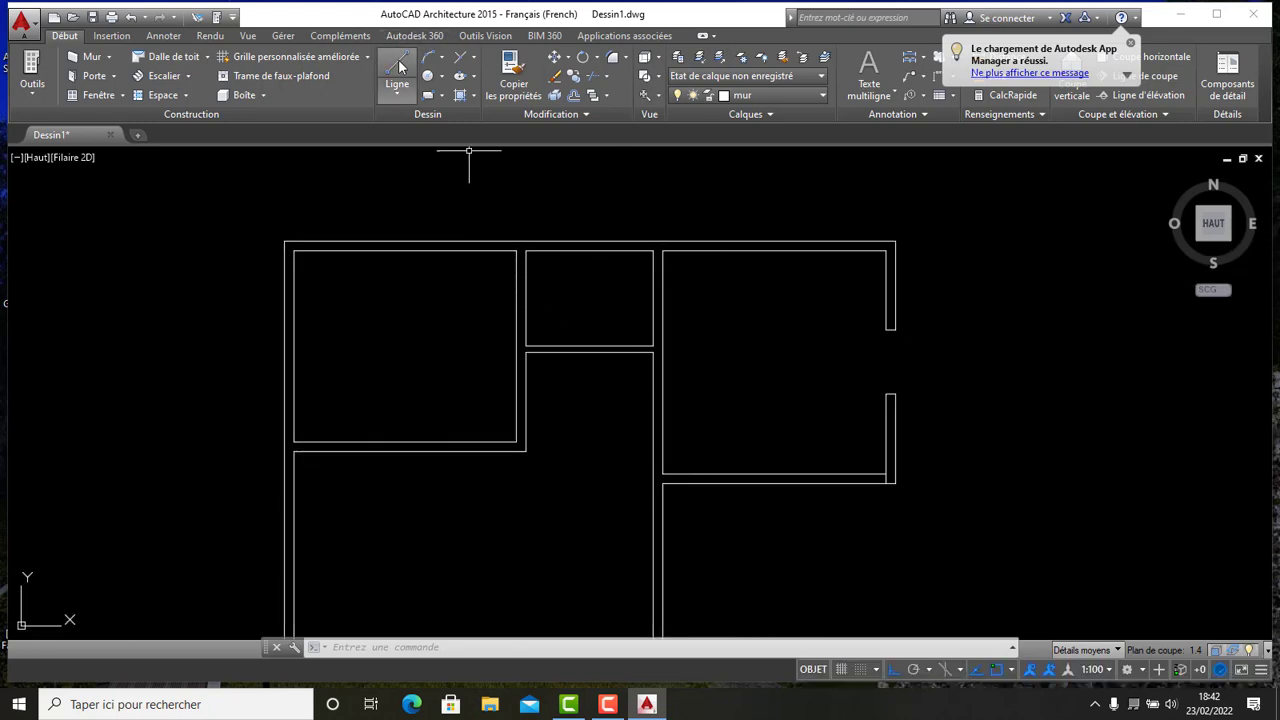
left_click(400, 66)
scroll(590, 330, "up", 4)
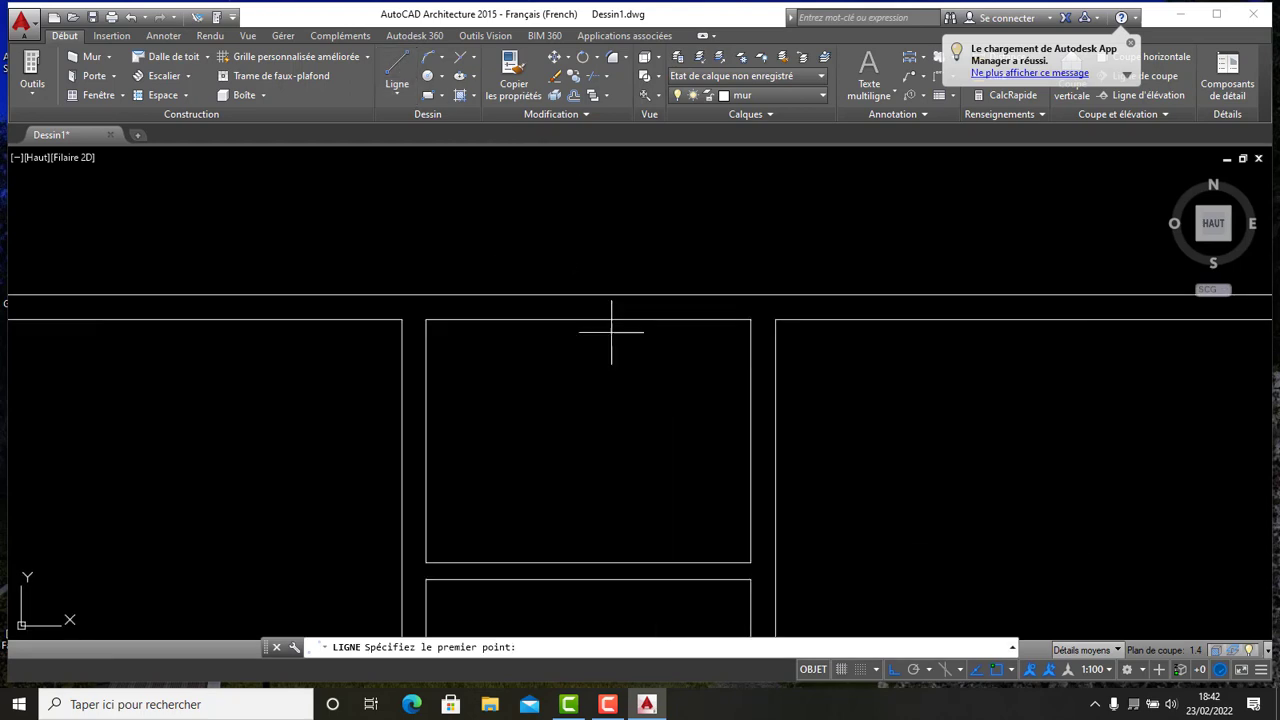
left_click(588, 320)
left_click(588, 233)
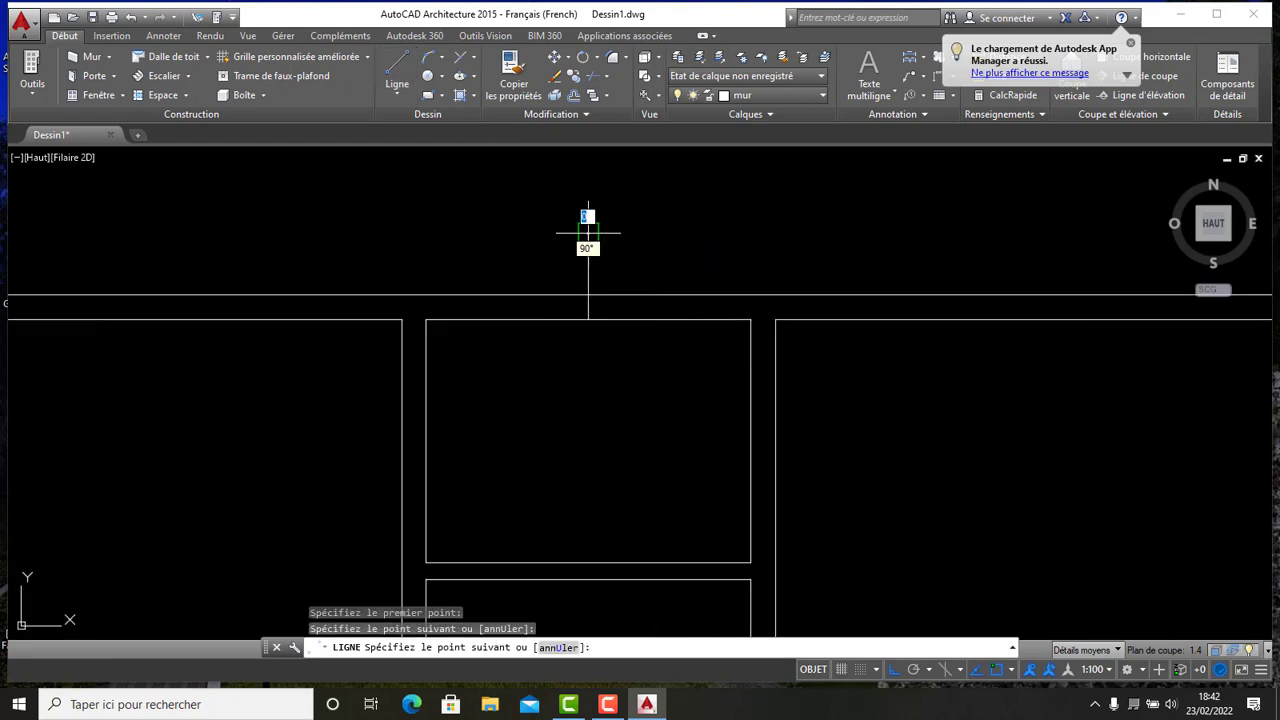
key("Escape")
- Draw a short horizontal guide line outward from the left exterior wall of the upper-left room
left_click(398, 64)
scroll(705, 305, "down", 6)
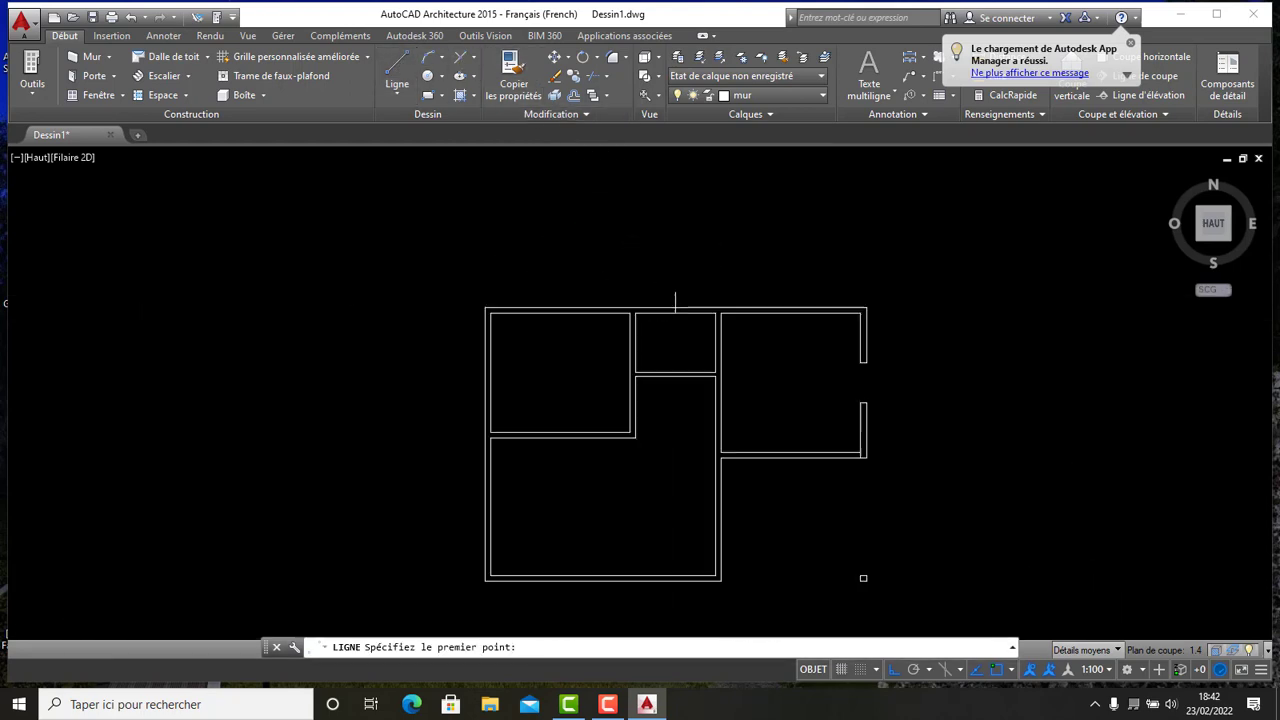
scroll(629, 334, "up", 2)
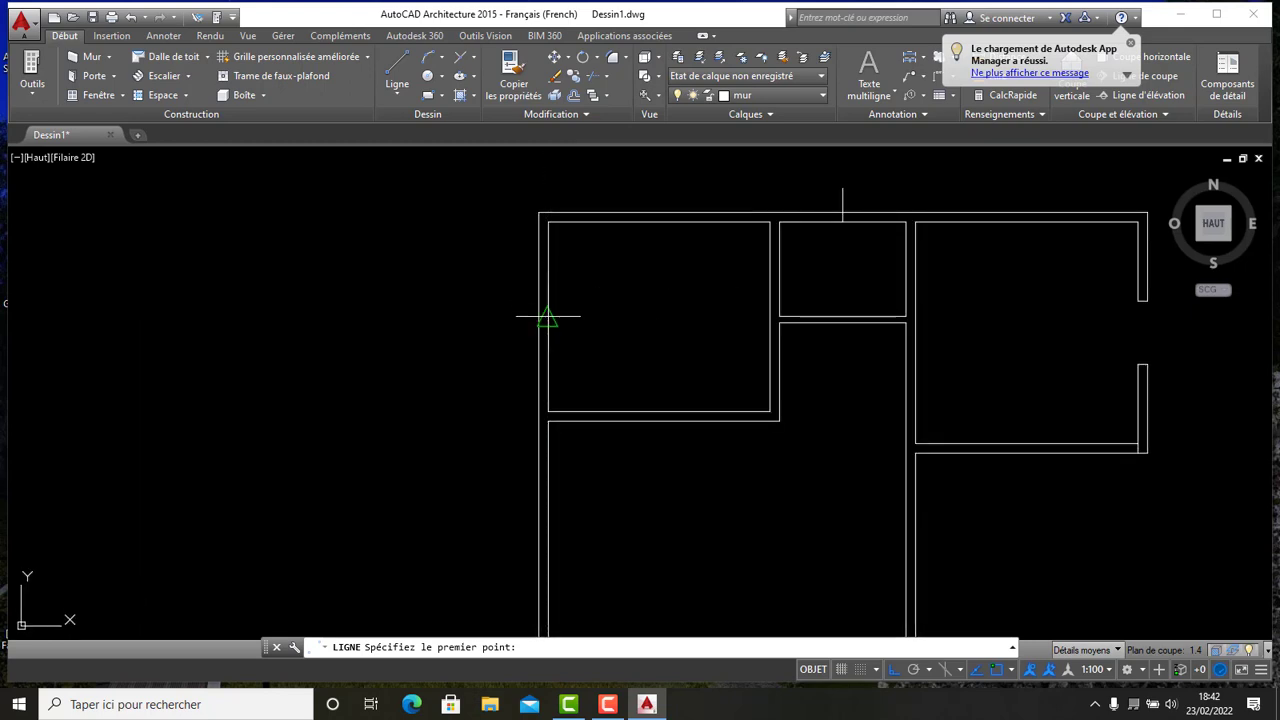
left_click(546, 317)
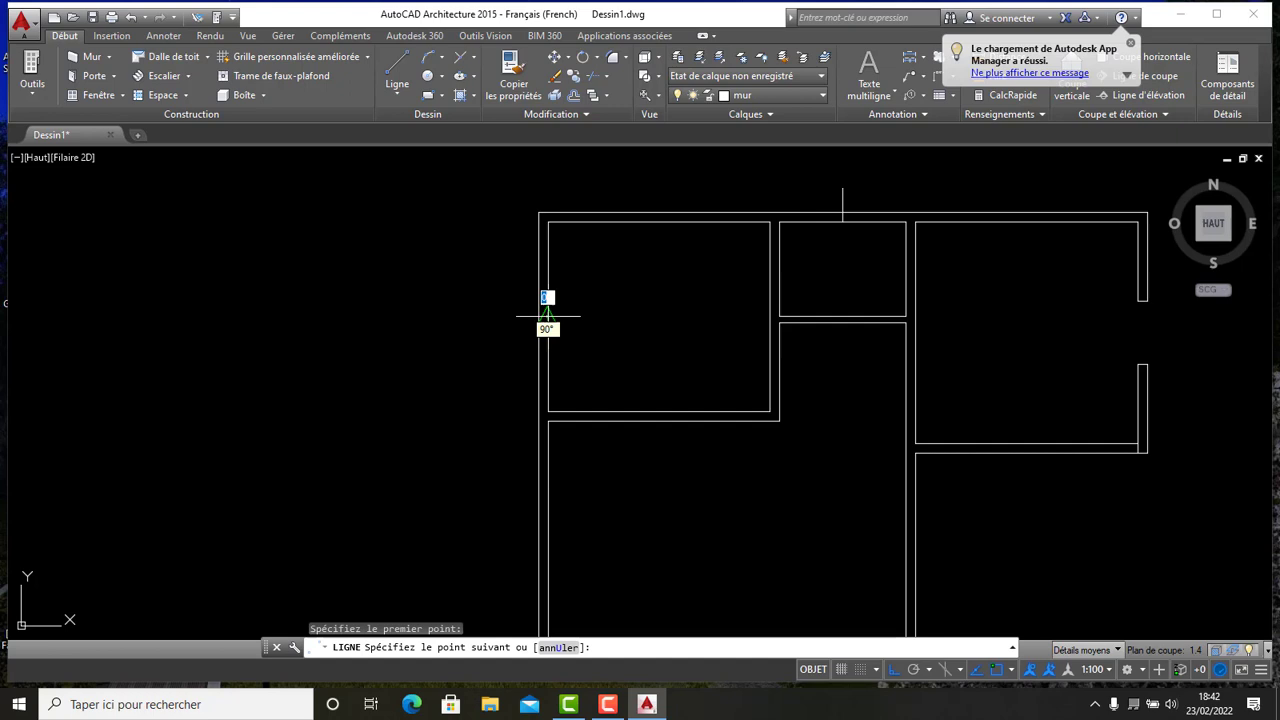
left_click(468, 318)
key("Escape")
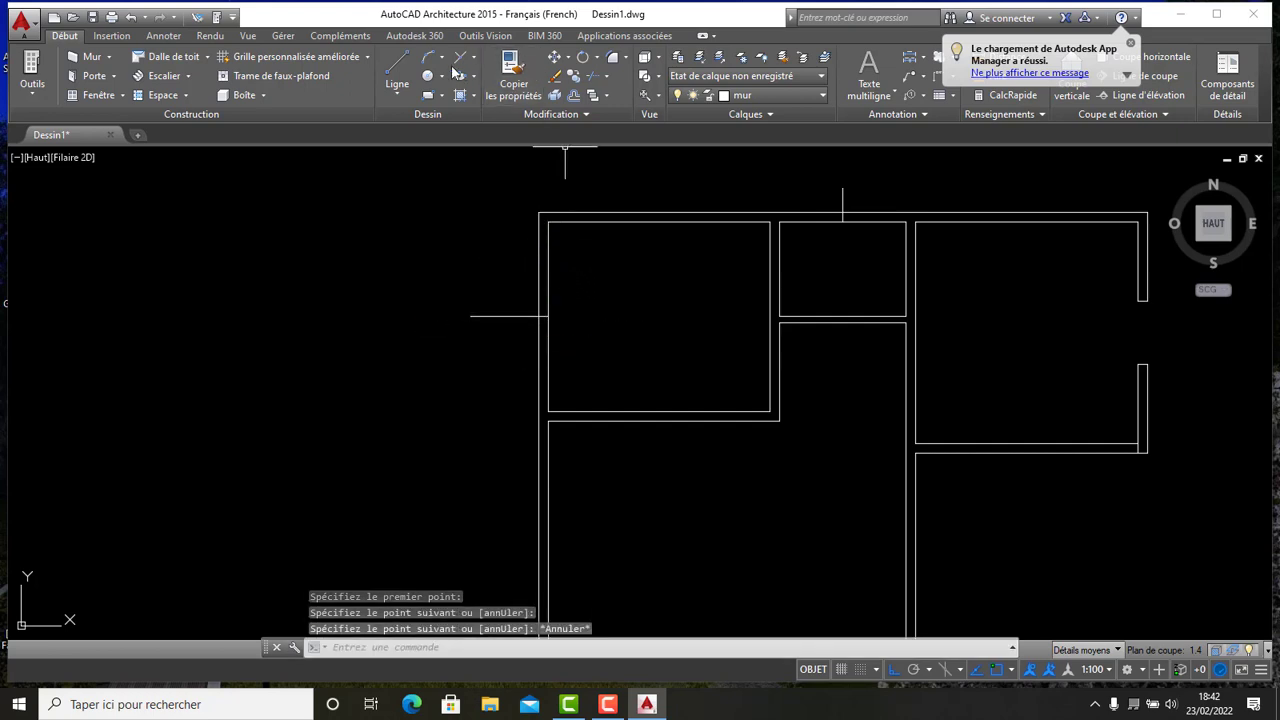
- Draw a short vertical guide line from the bottom exterior wall up into the lower-left room
left_click(397, 68)
scroll(729, 251, "down", 3)
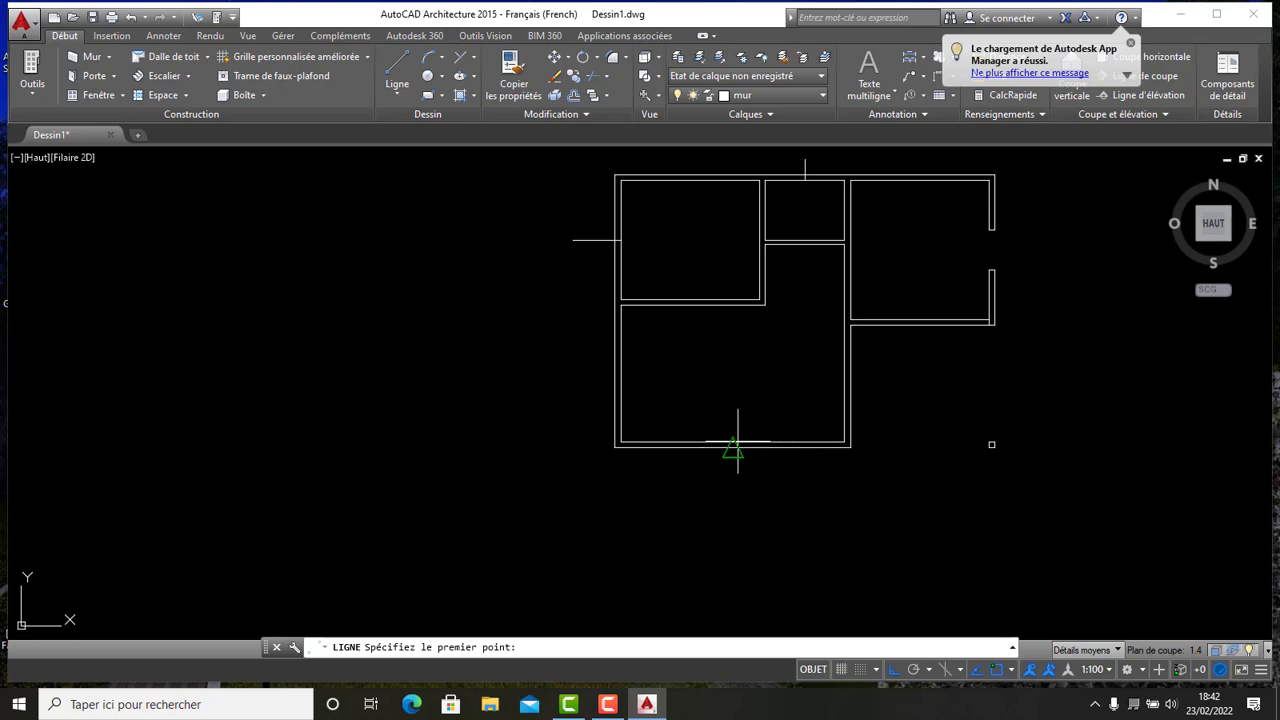
left_click(737, 440)
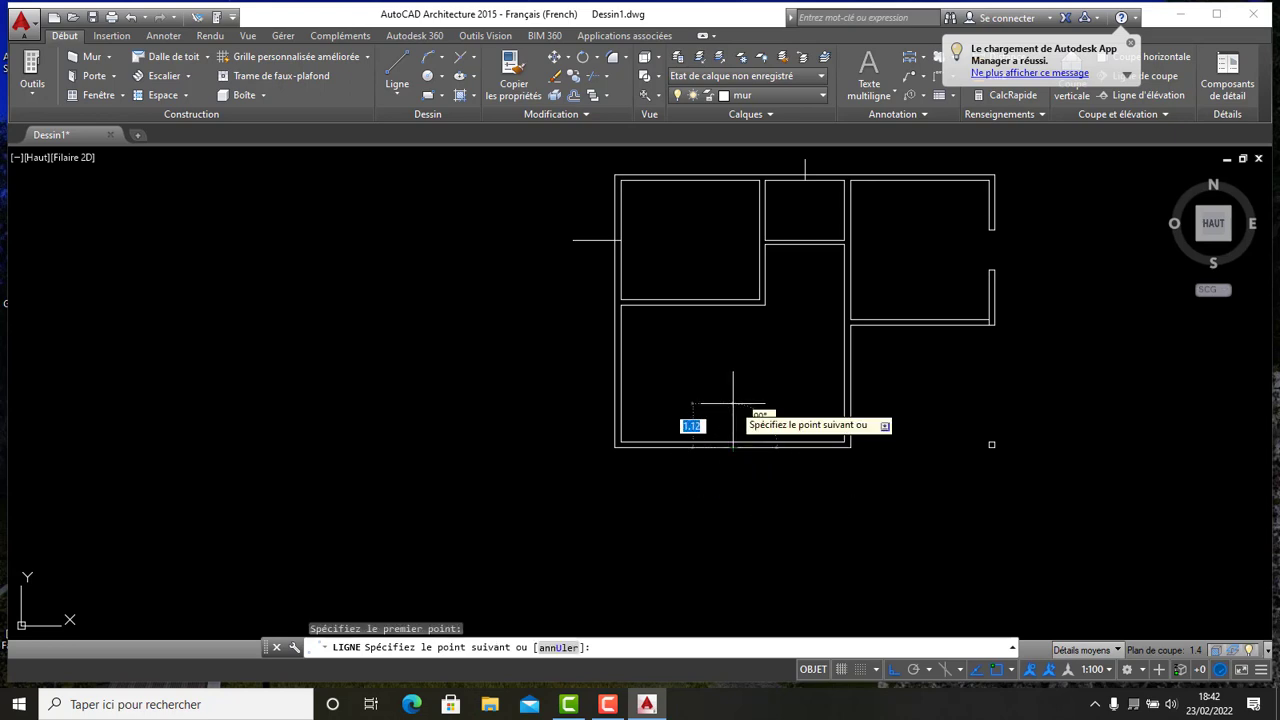
left_click(733, 402)
key("Escape")
- Offset the left guide line 0.5 above and 0.5 below to mark the edges of an opening
middle_click_drag(767, 352, 614, 416)
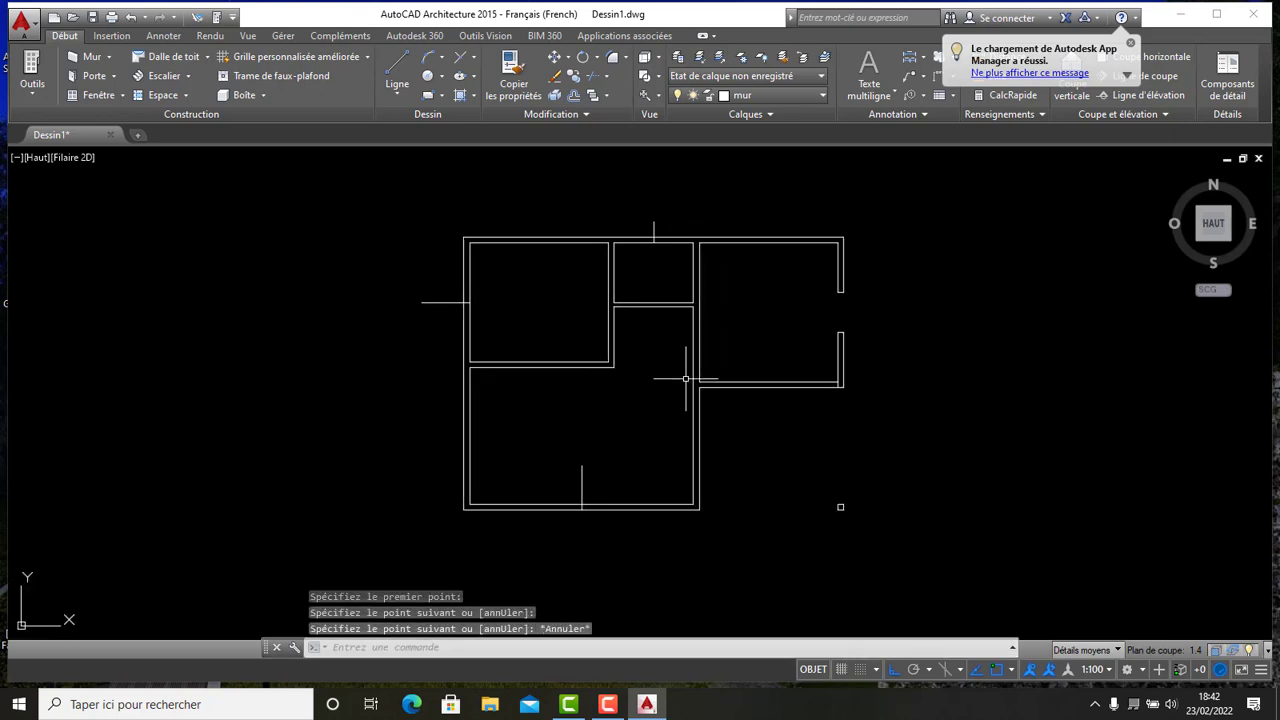
scroll(674, 258, "down", 2)
scroll(702, 288, "up", 2)
middle_click_drag(729, 278, 820, 283)
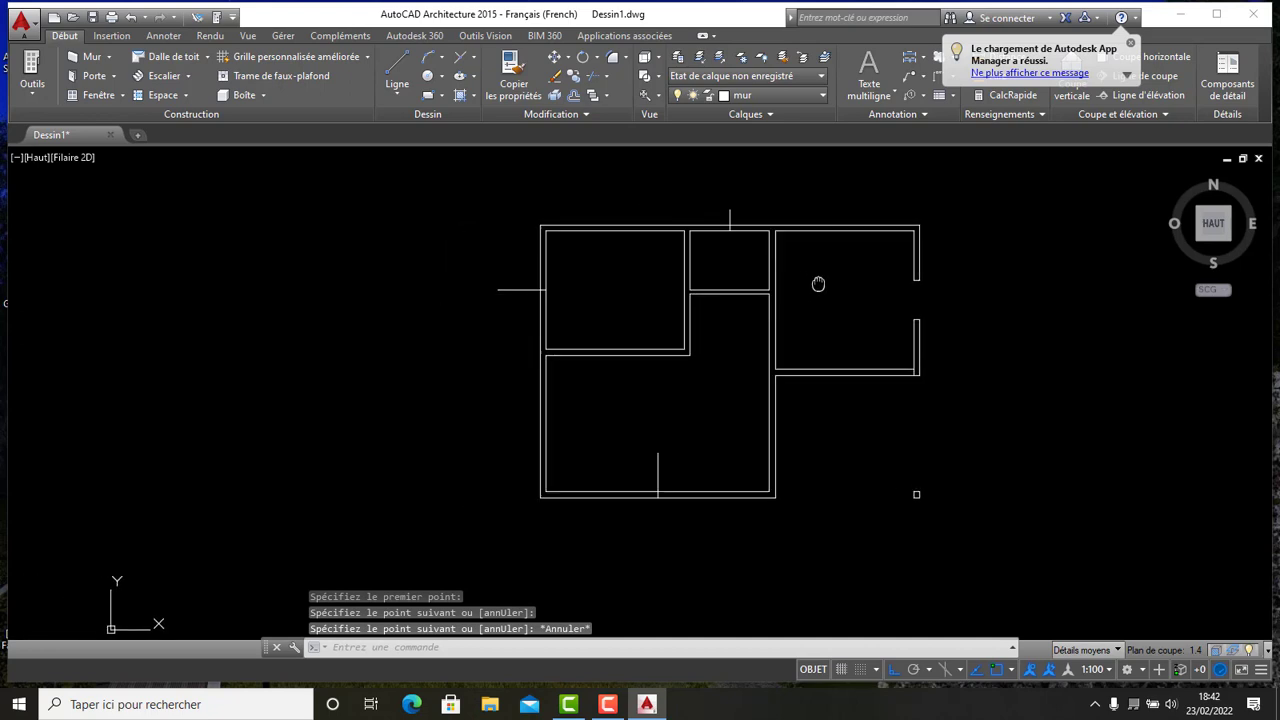
scroll(820, 283, "up", 2)
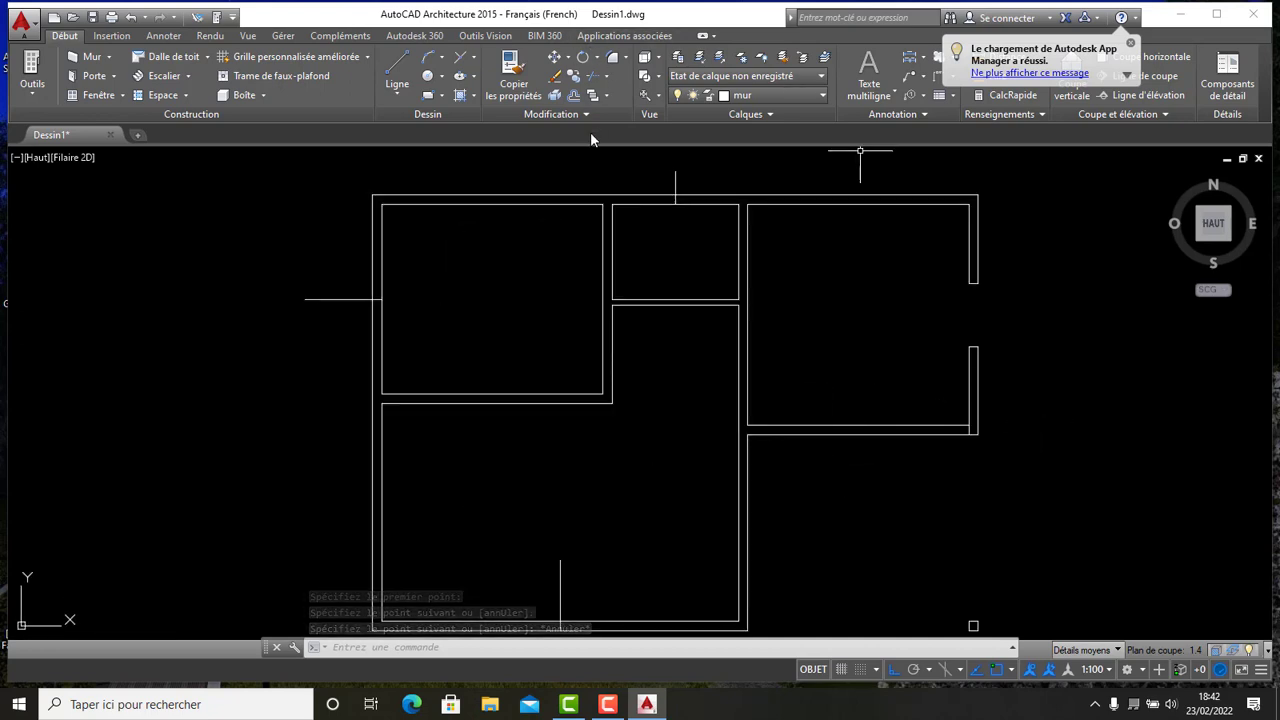
scroll(620, 160, "down", 2)
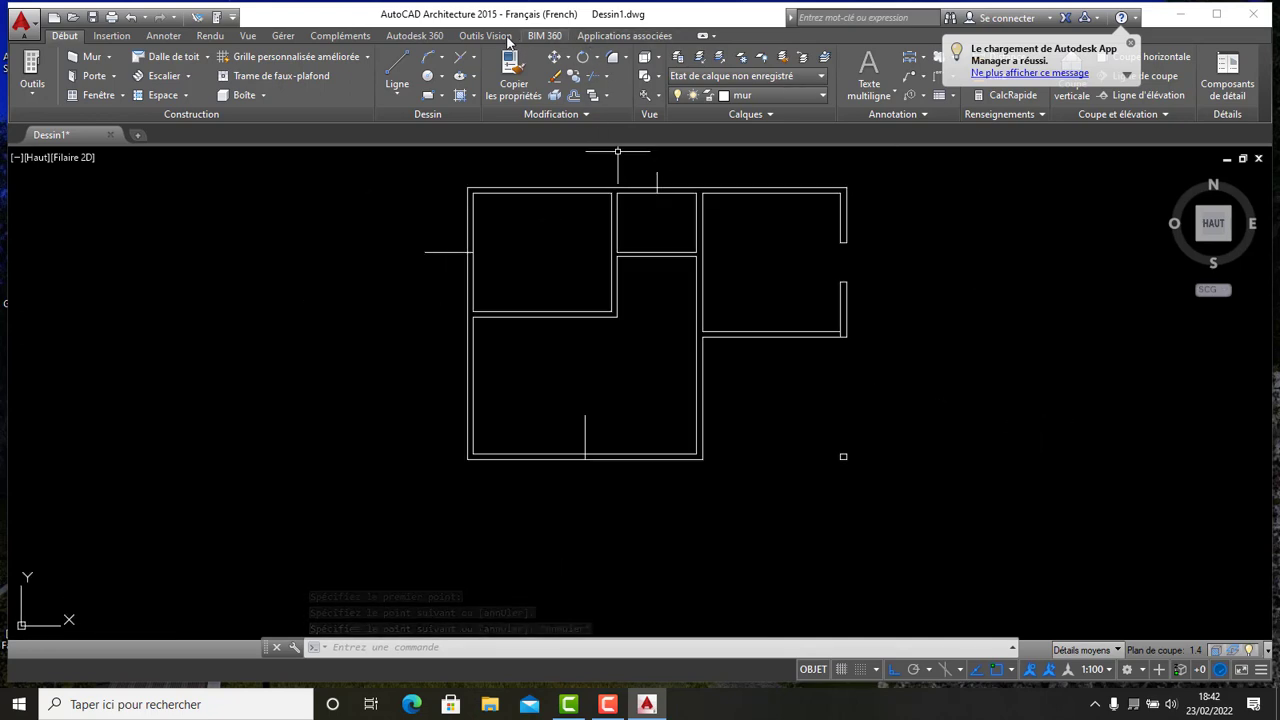
left_click(575, 96)
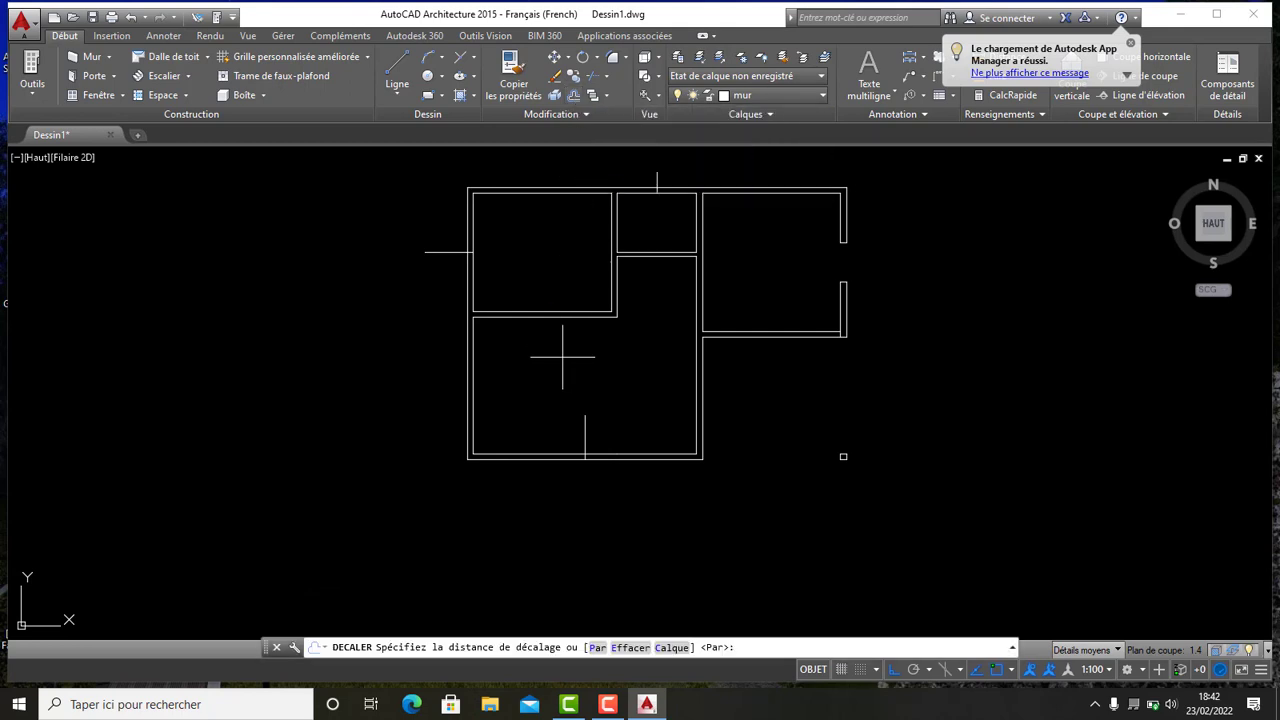
key("Return")
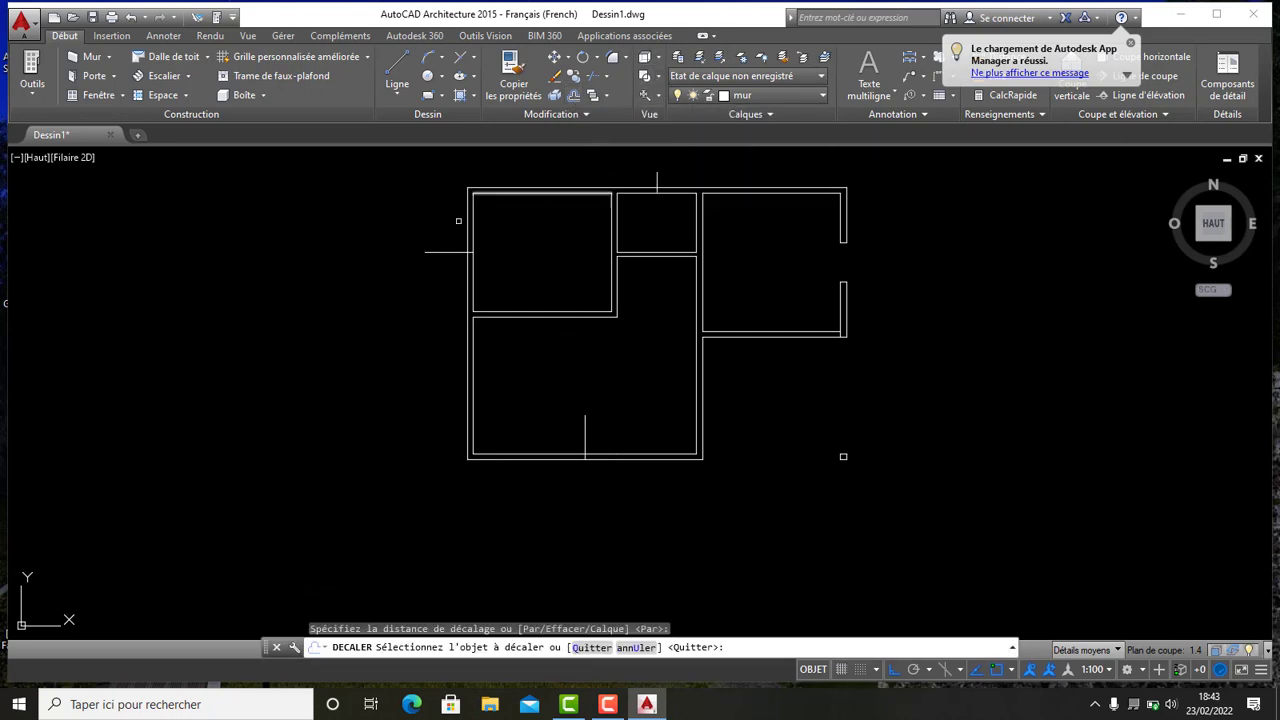
scroll(409, 250, "up", 3)
left_click(460, 254)
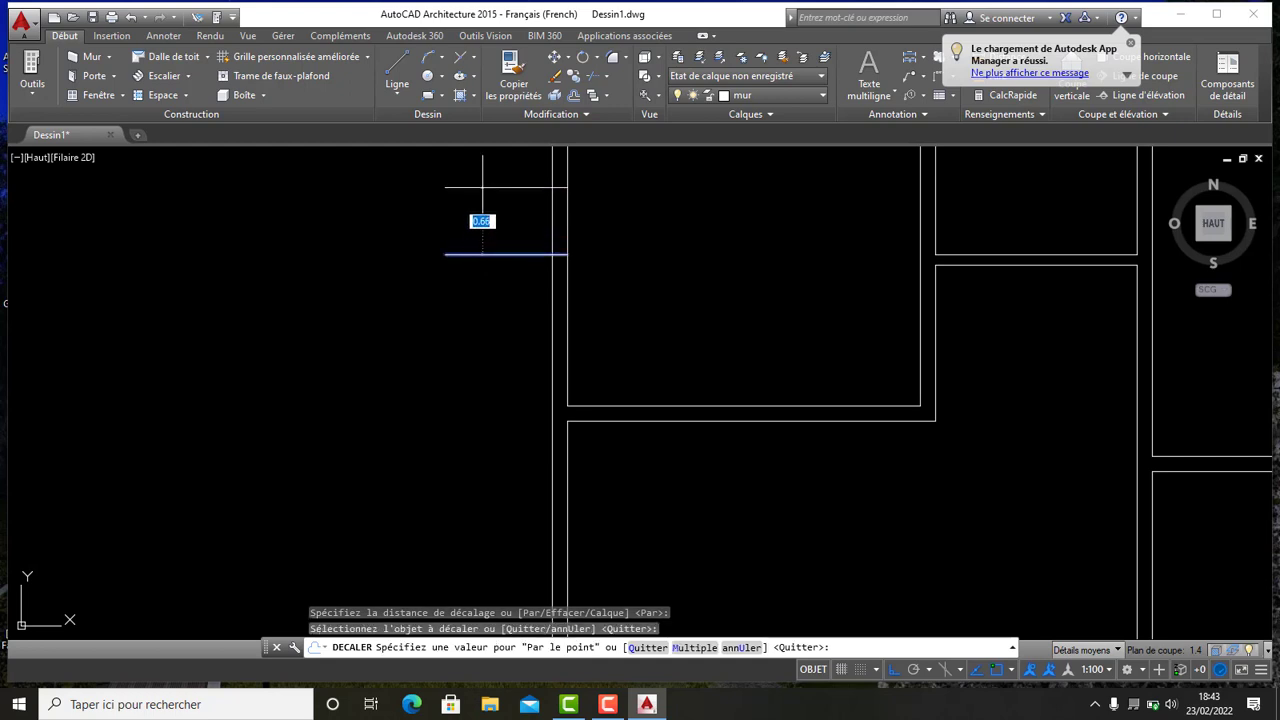
type("0.5")
key("Return")
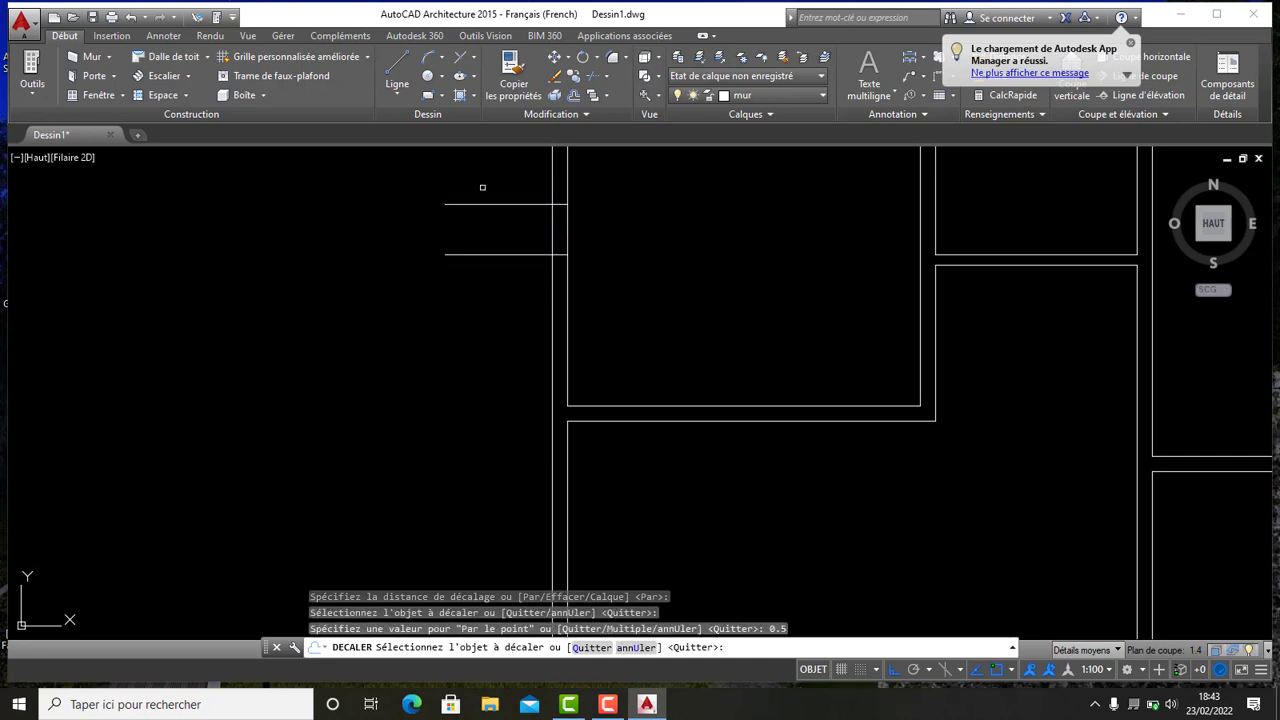
left_click(489, 254)
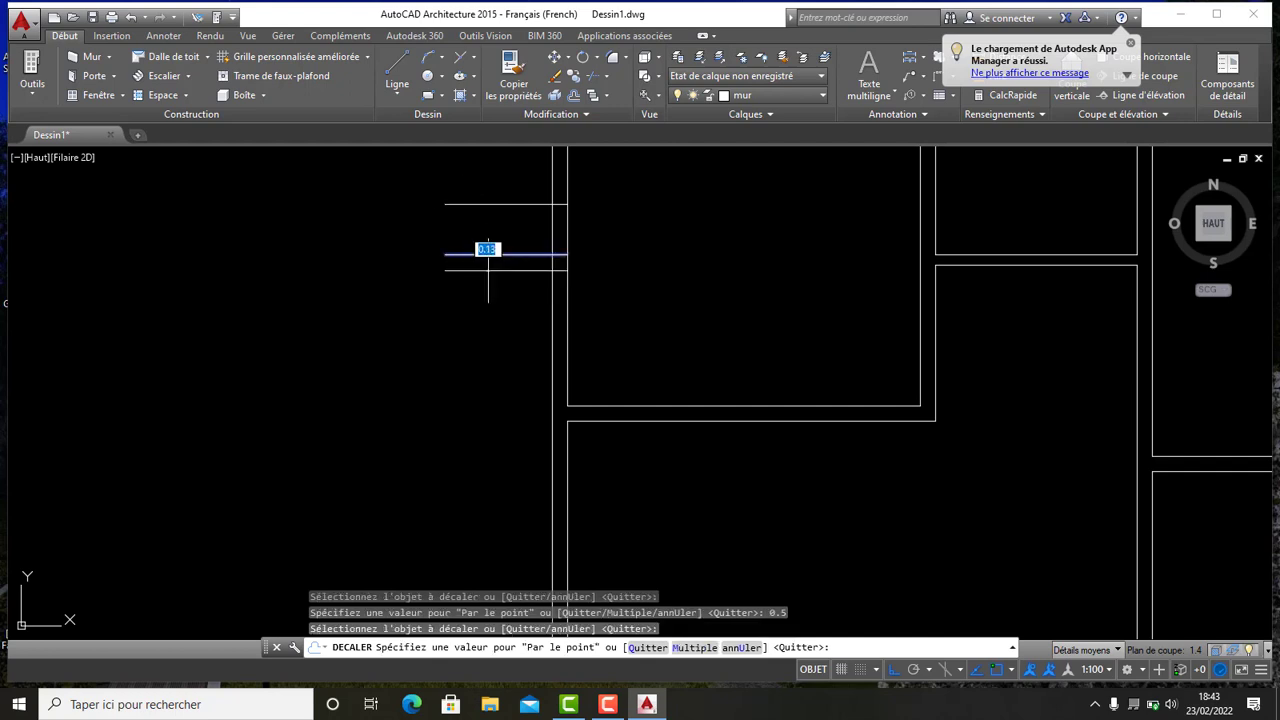
left_click(480, 352)
- Offset the bottom guide line 0.6 to each side to mark a door opening in the bottom wall
scroll(438, 444, "down", 4)
scroll(586, 342, "up", 5)
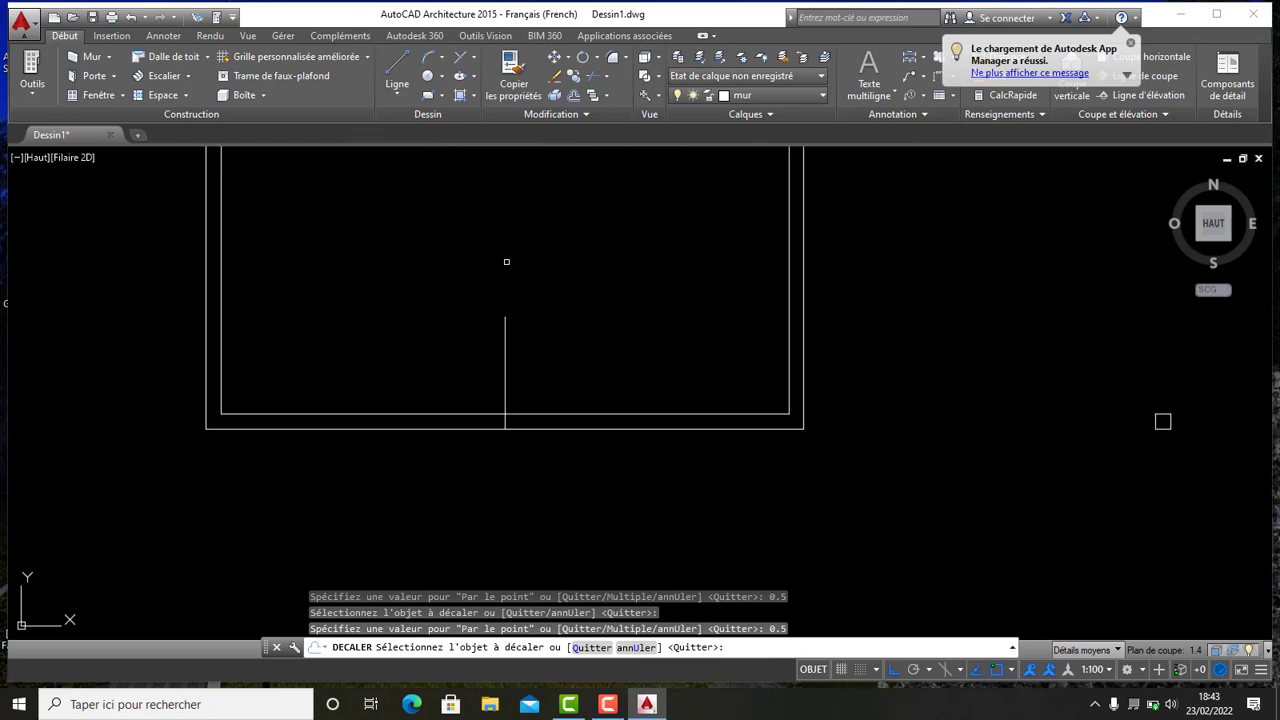
scroll(517, 357, "up", 4)
scroll(497, 357, "down", 6)
middle_click_drag(490, 357, 569, 357)
scroll(570, 360, "down", 2)
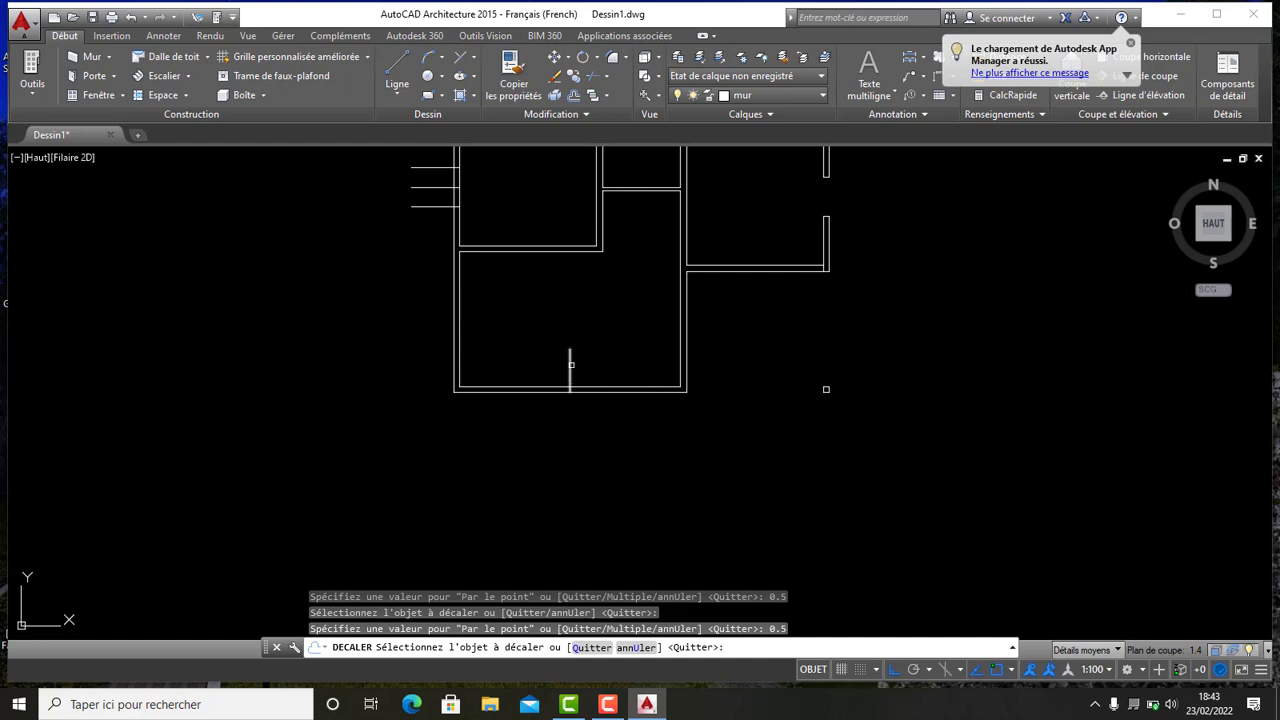
left_click(575, 95)
right_click(611, 305)
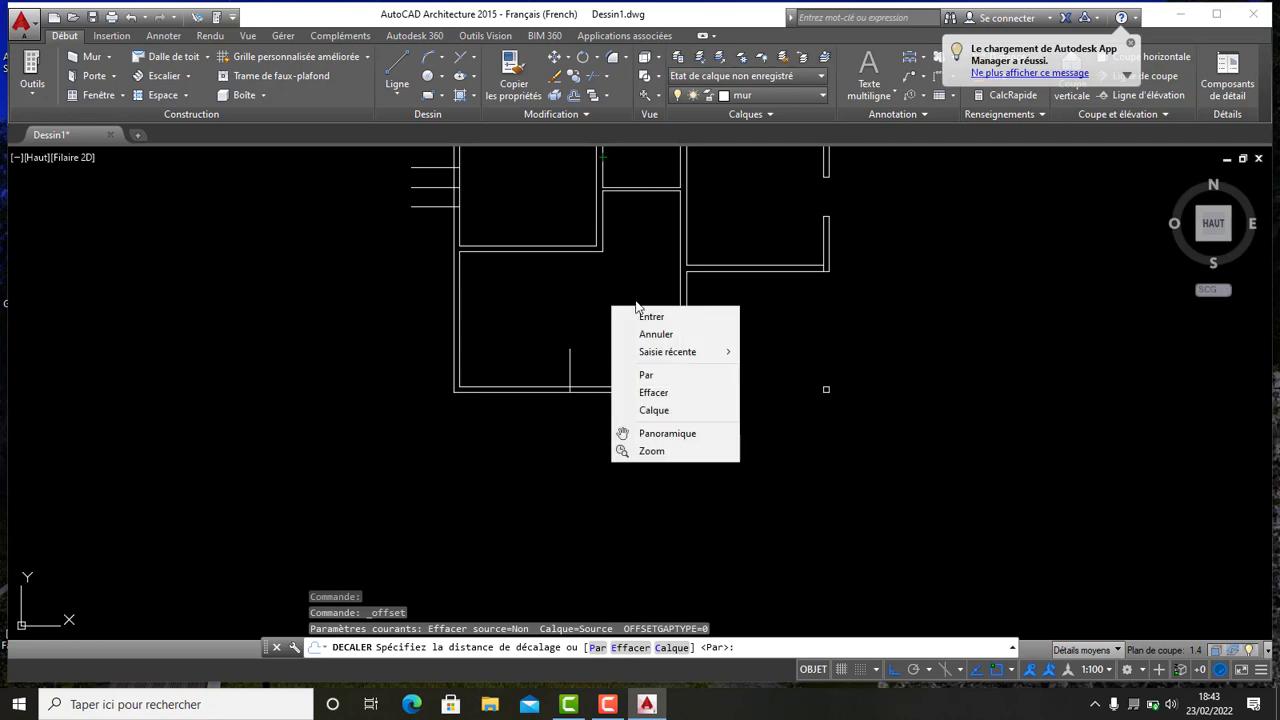
left_click(640, 316)
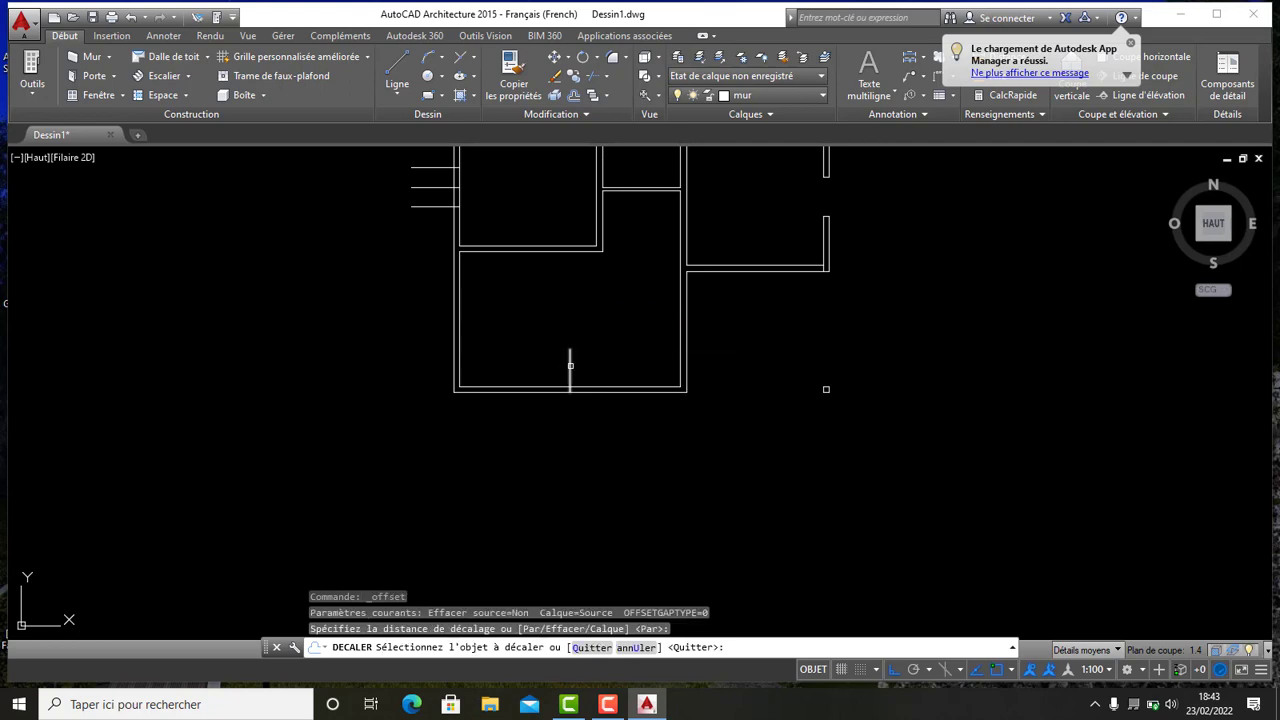
left_click(570, 365)
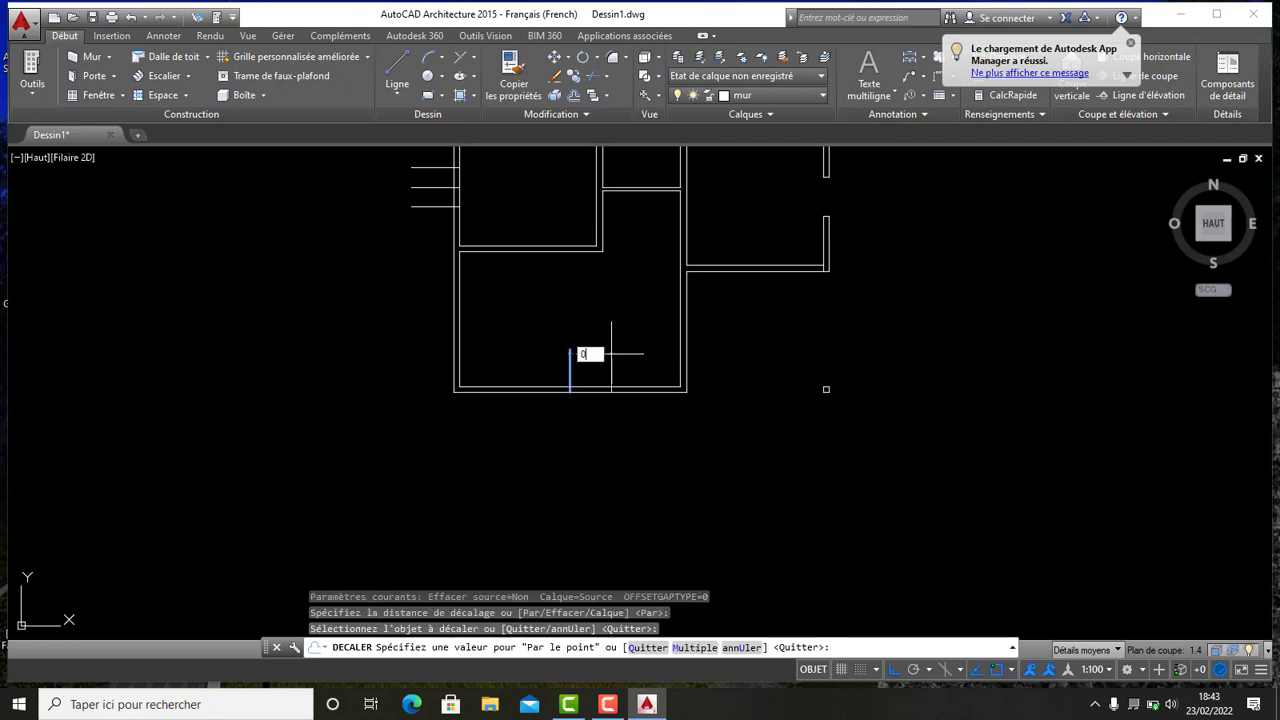
key("Return")
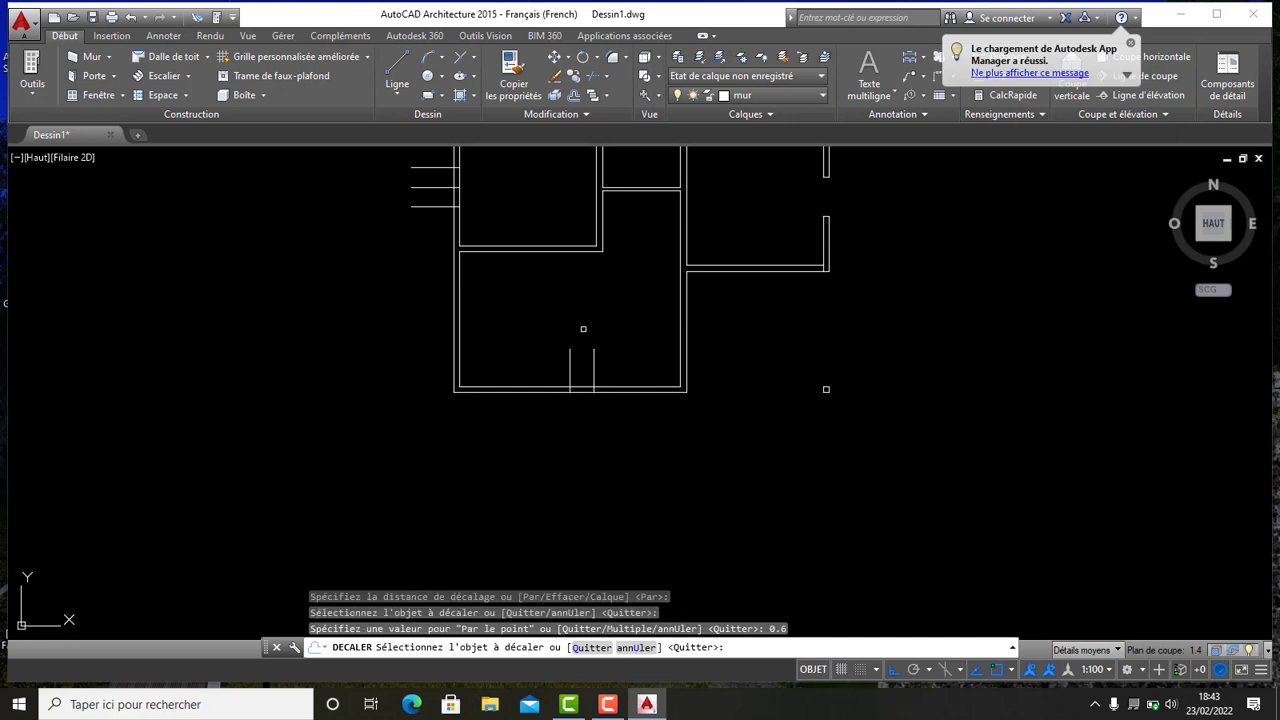
left_click(570, 360)
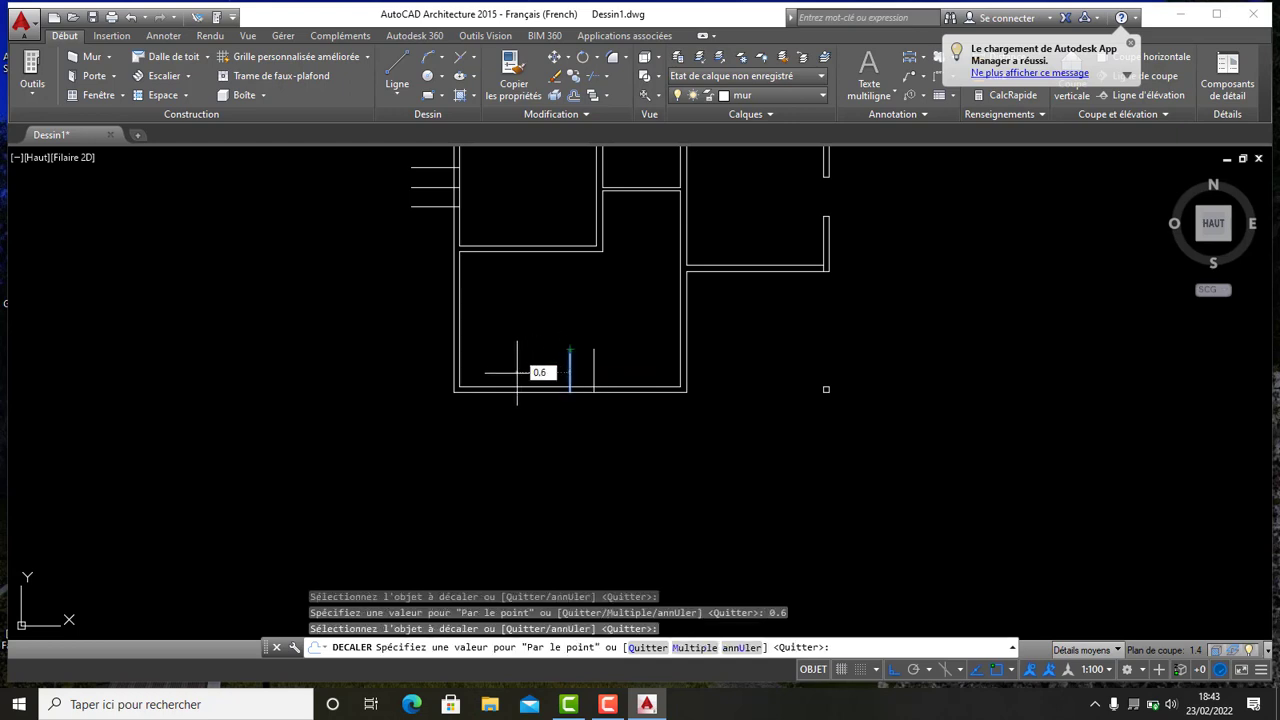
type("0.6")
key("Return")
- Offset the top guide line 0.35 to each side to mark an opening in the top wall
scroll(525, 297, "down", 4)
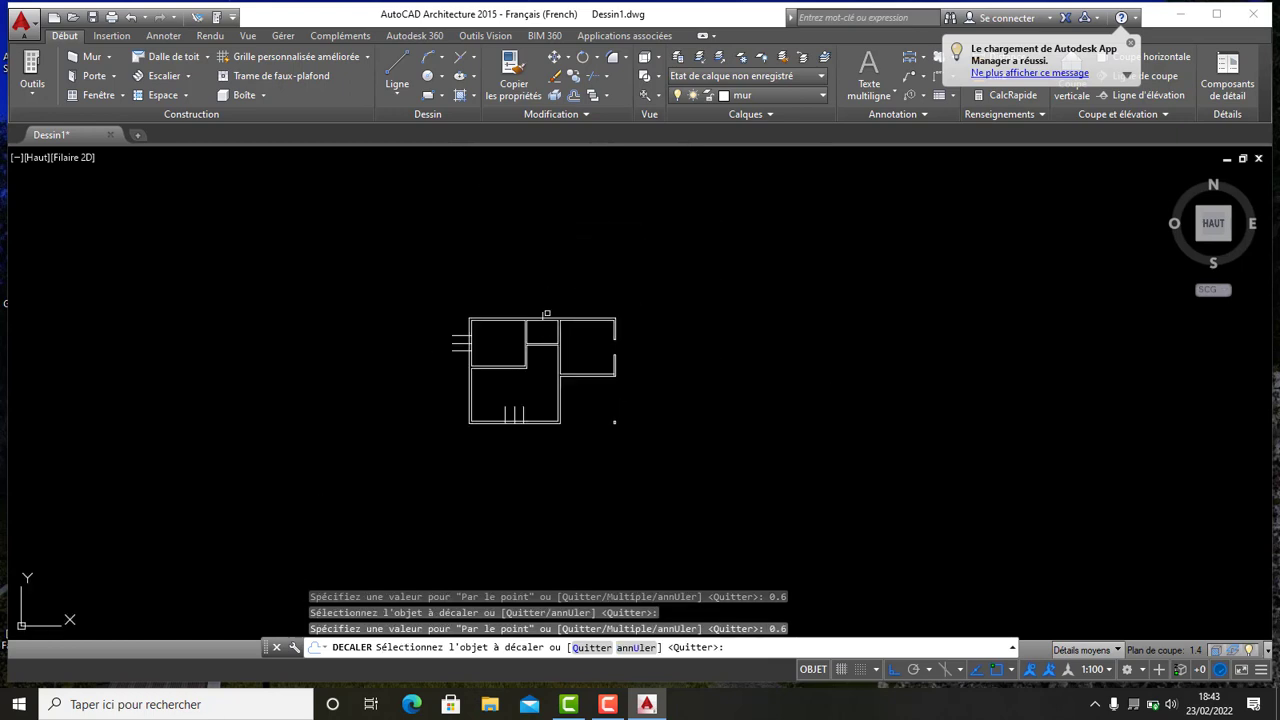
scroll(523, 320, "up", 8)
scroll(517, 309, "up", 2)
scroll(517, 309, "down", 3)
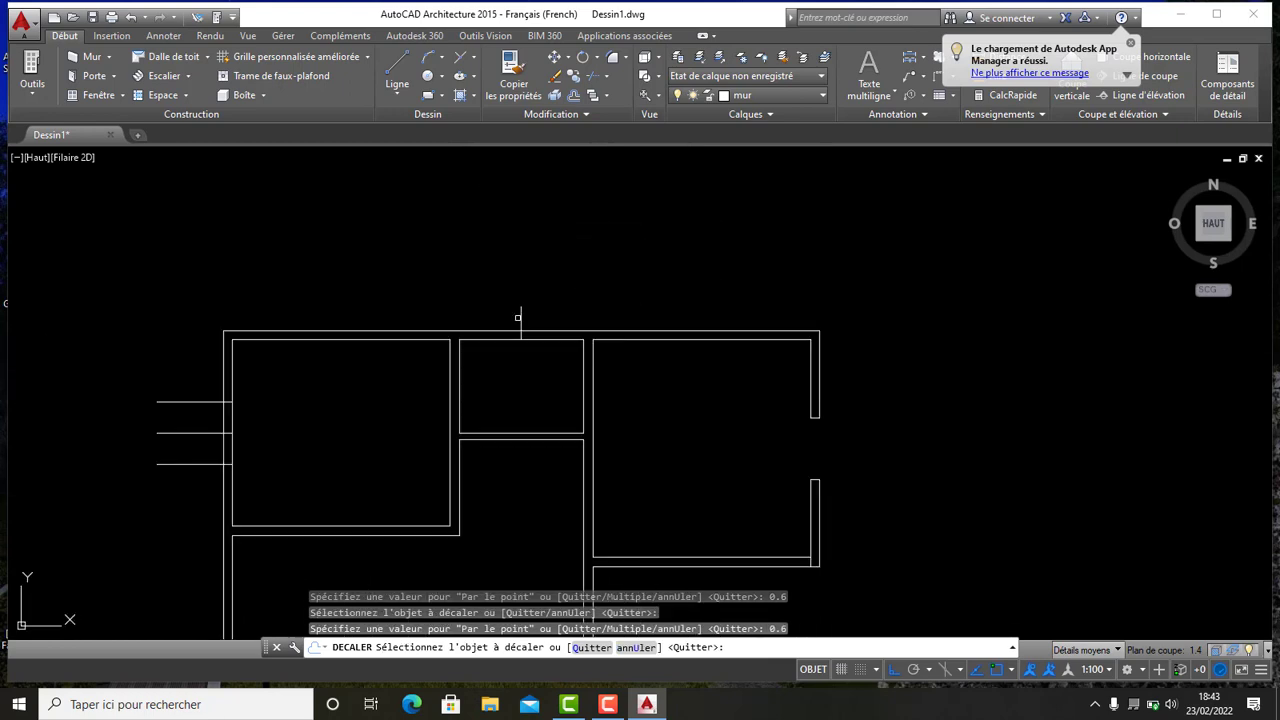
scroll(517, 300, "up", 3)
scroll(512, 401, "down", 2)
scroll(513, 402, "down", 2)
scroll(515, 392, "up", 2)
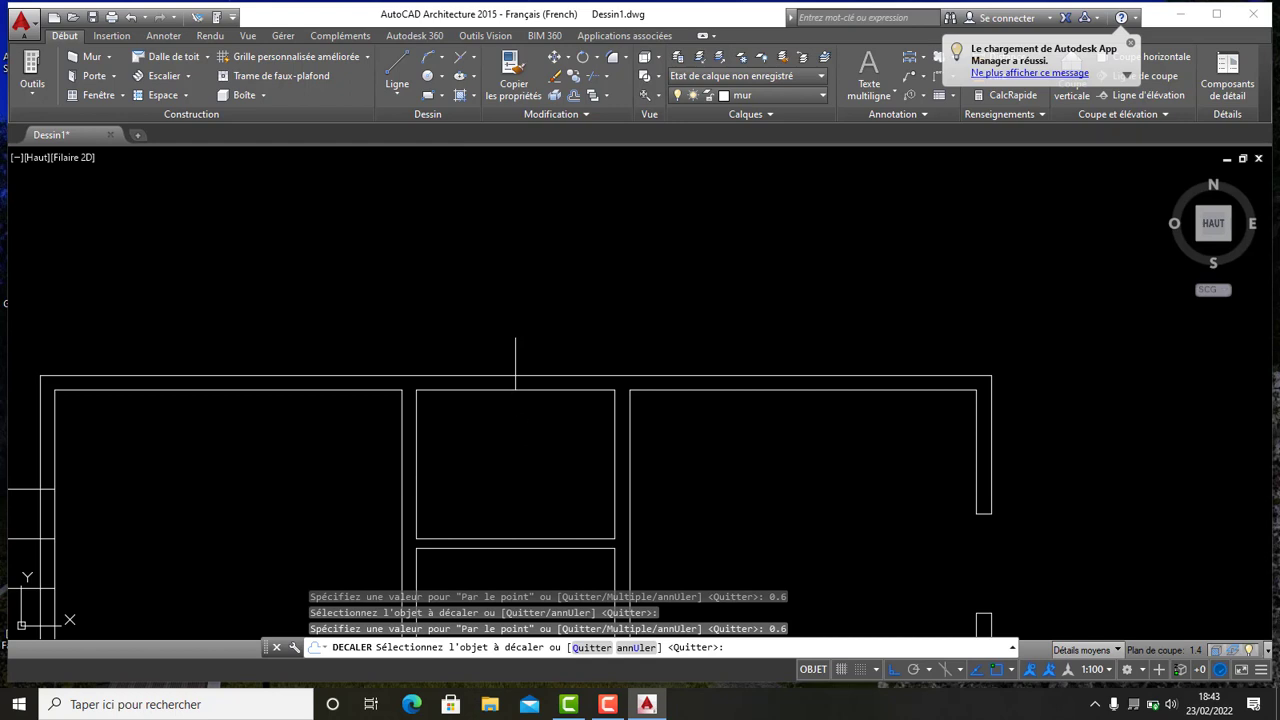
middle_click_drag(522, 450, 528, 385)
scroll(540, 395, "up", 4)
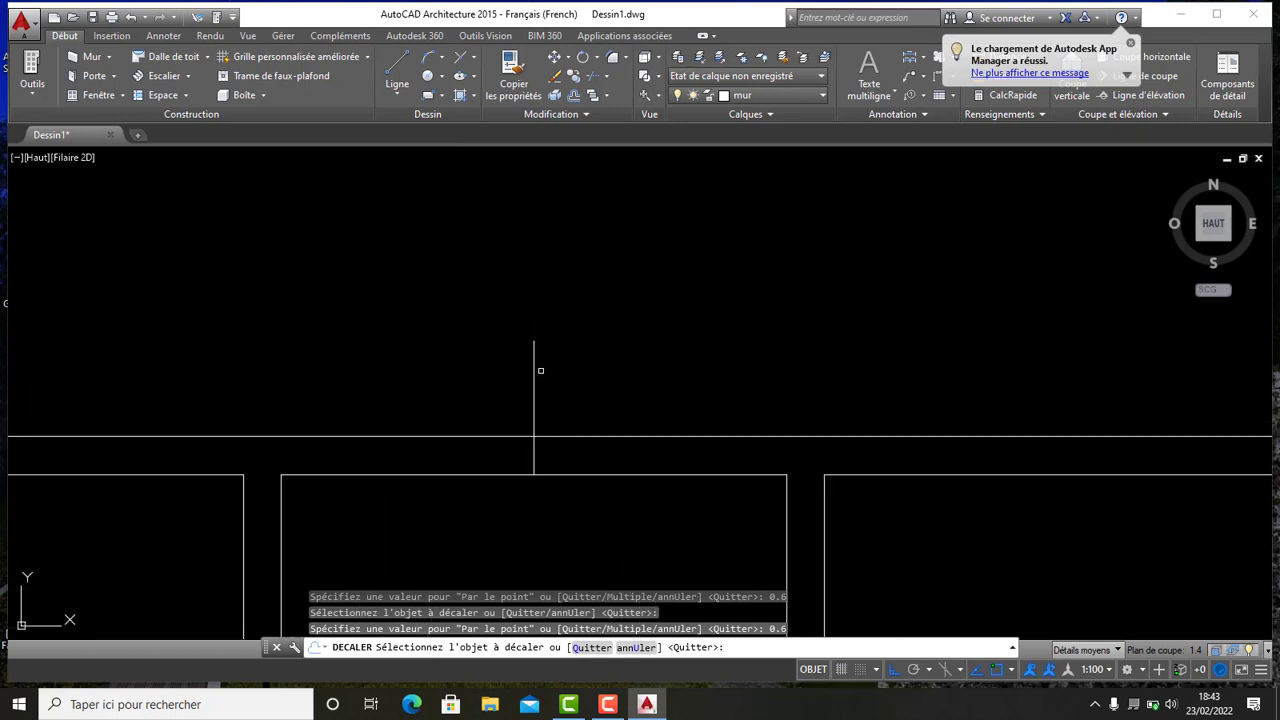
left_click(533, 370)
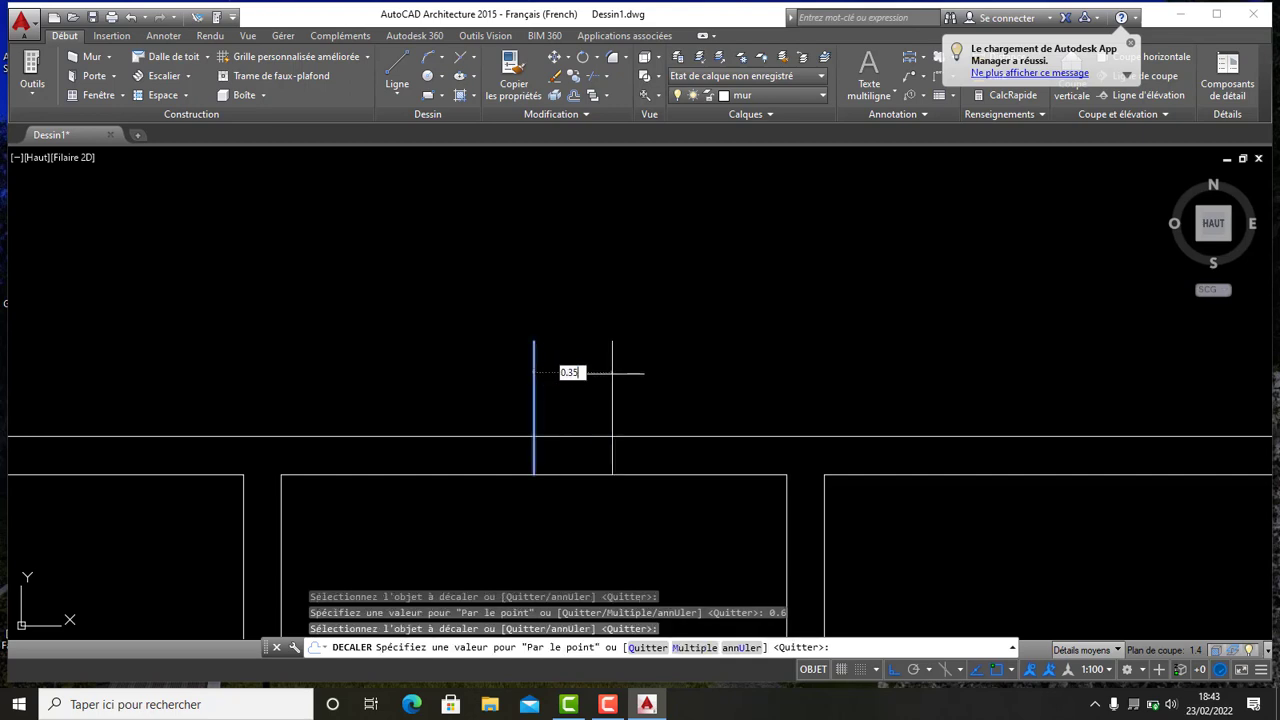
left_click(612, 373)
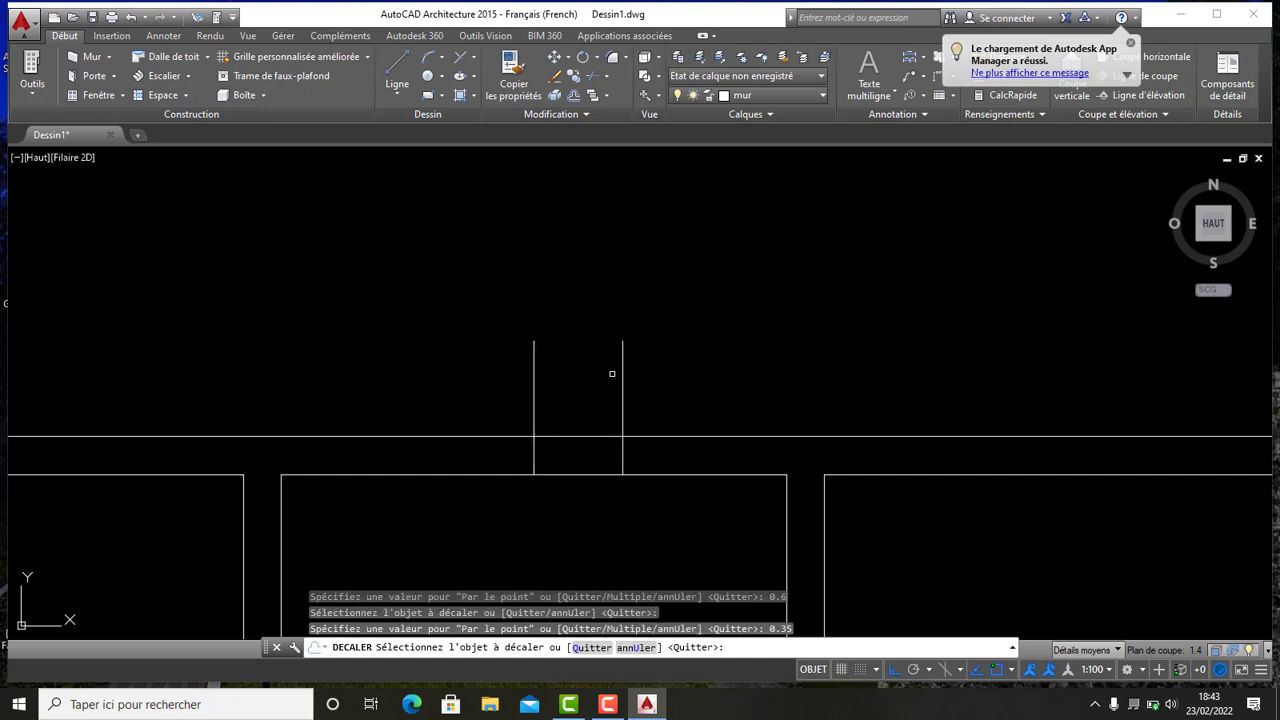
left_click(530, 396)
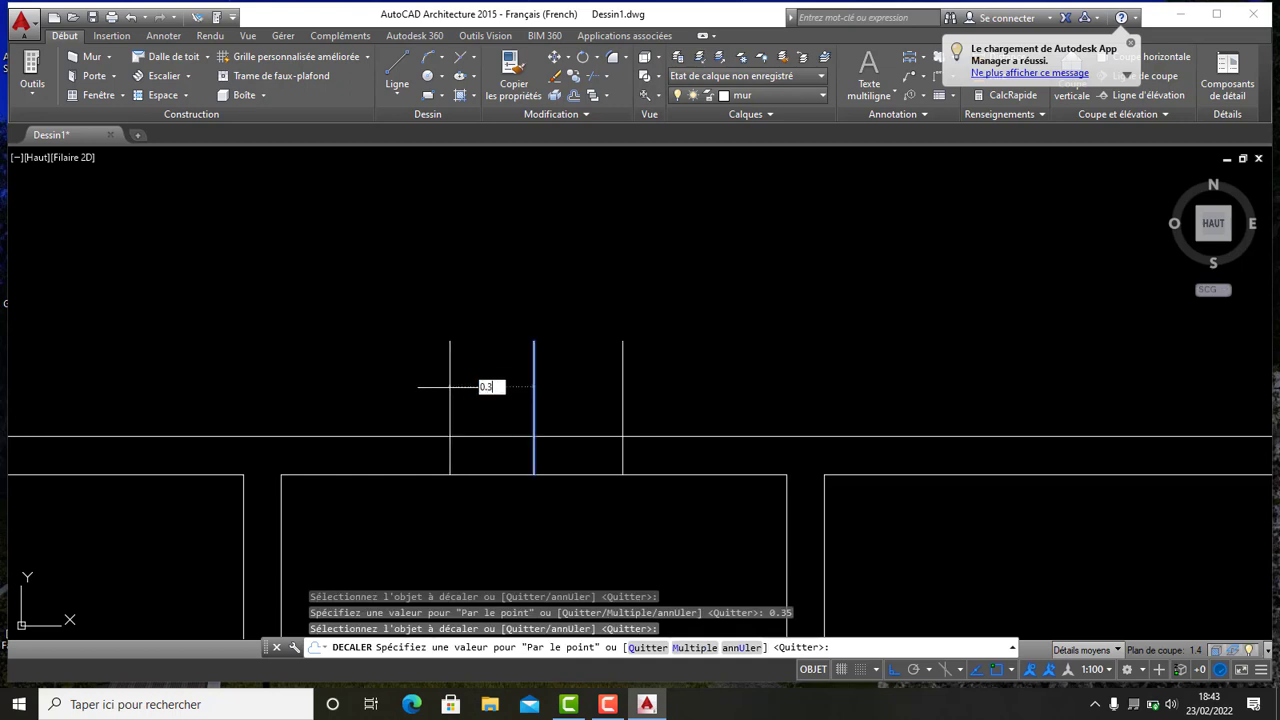
left_click(479, 387)
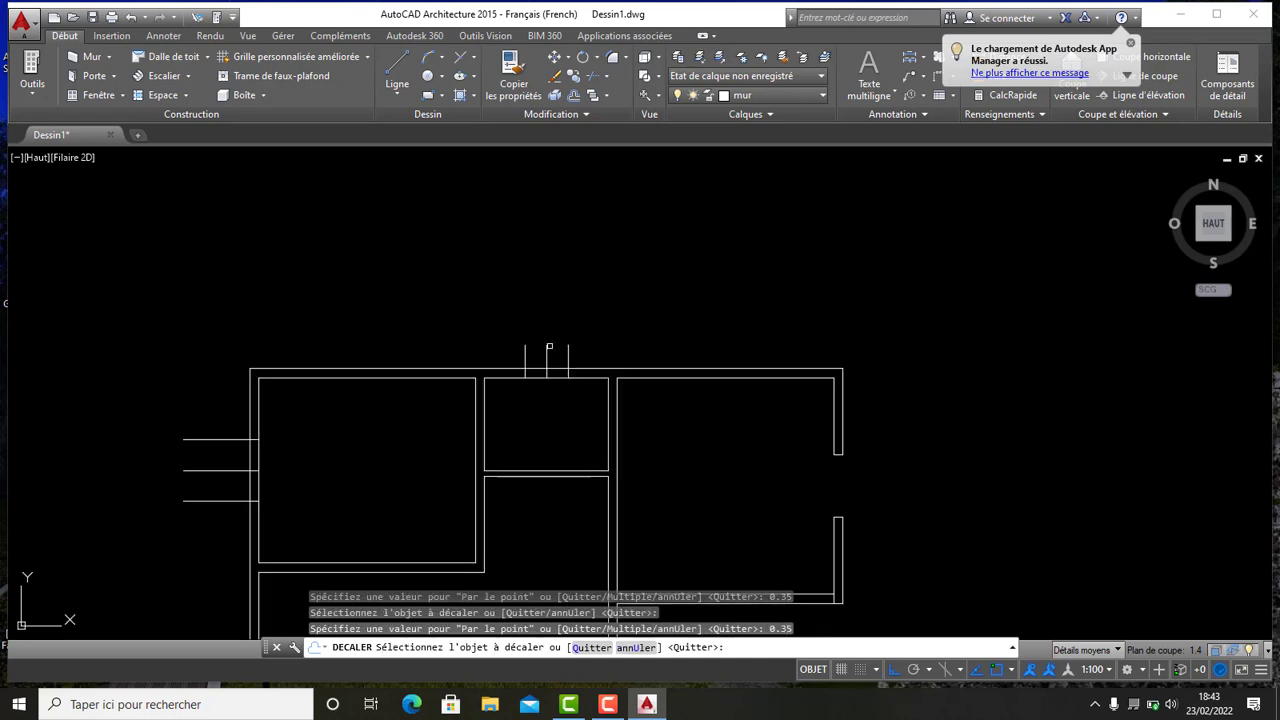
- Trim the top wall between the offset guide lines to open it, using all objects as cutting edges
scroll(508, 460, "down", 4)
middle_click_drag(569, 405, 550, 329)
scroll(549, 315, "up", 4)
scroll(550, 318, "down", 4)
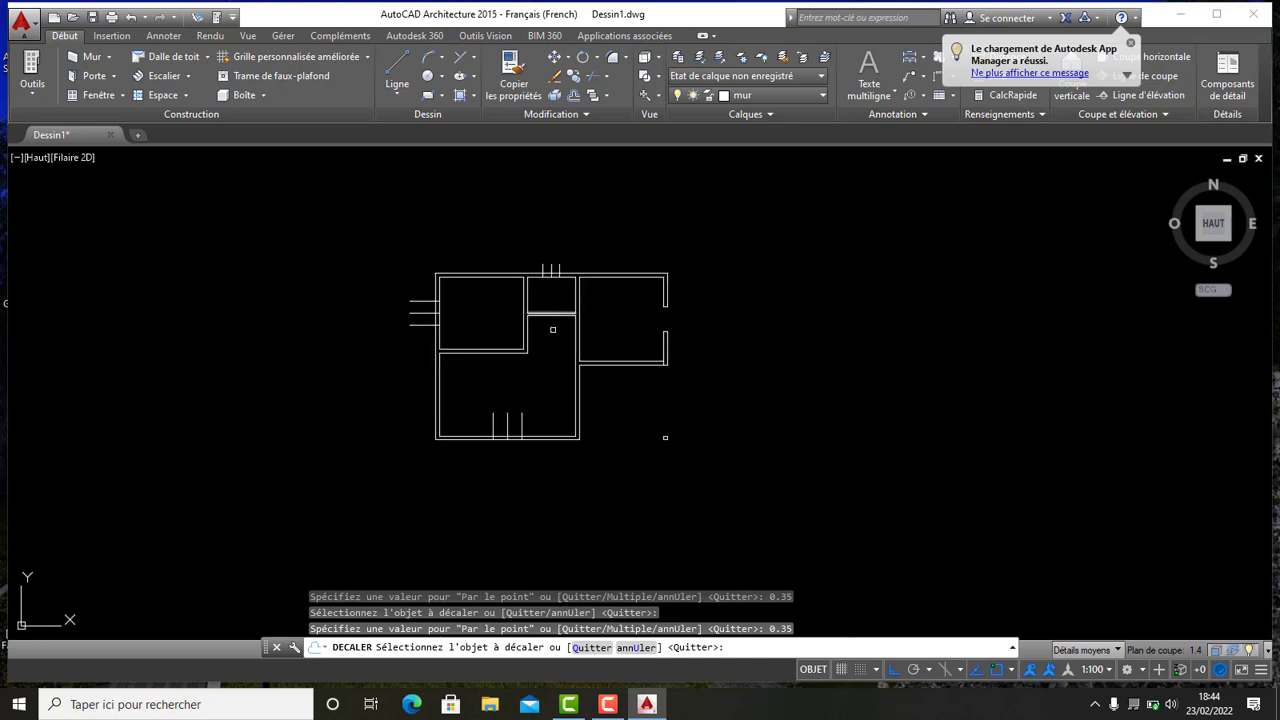
middle_click_drag(564, 265, 574, 303)
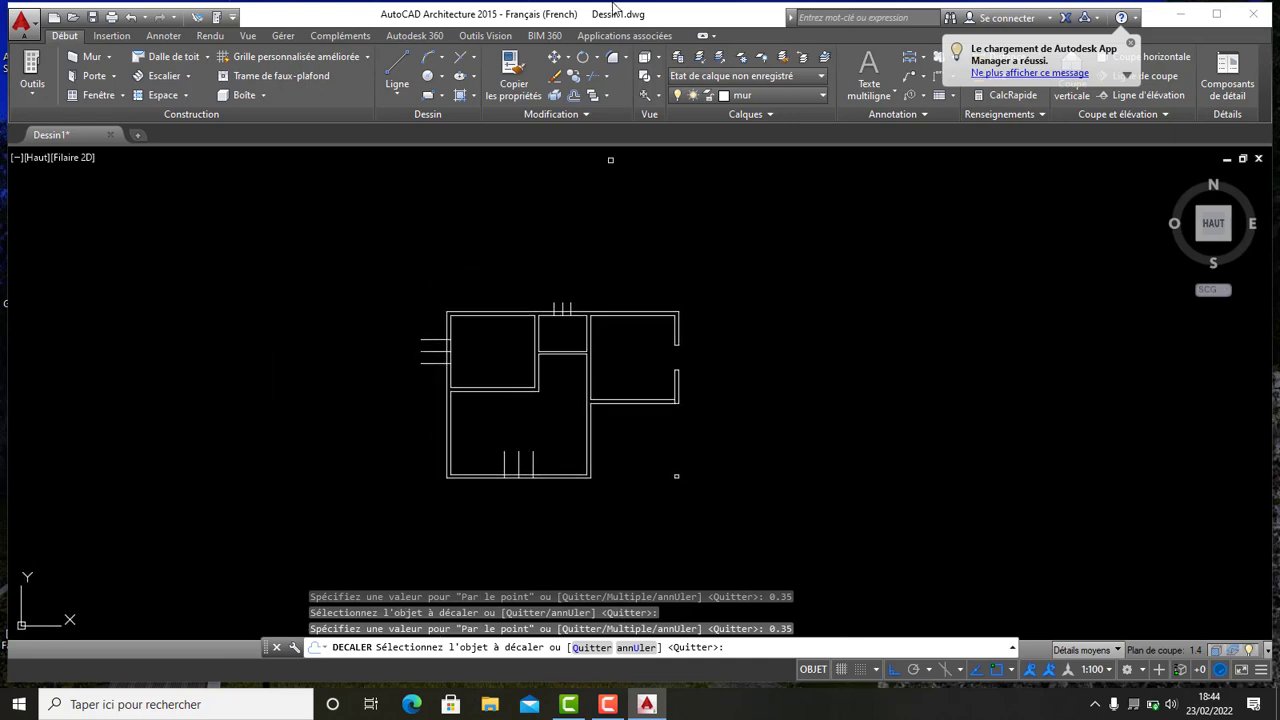
left_click(596, 77)
key("Return")
scroll(532, 313, "up", 6)
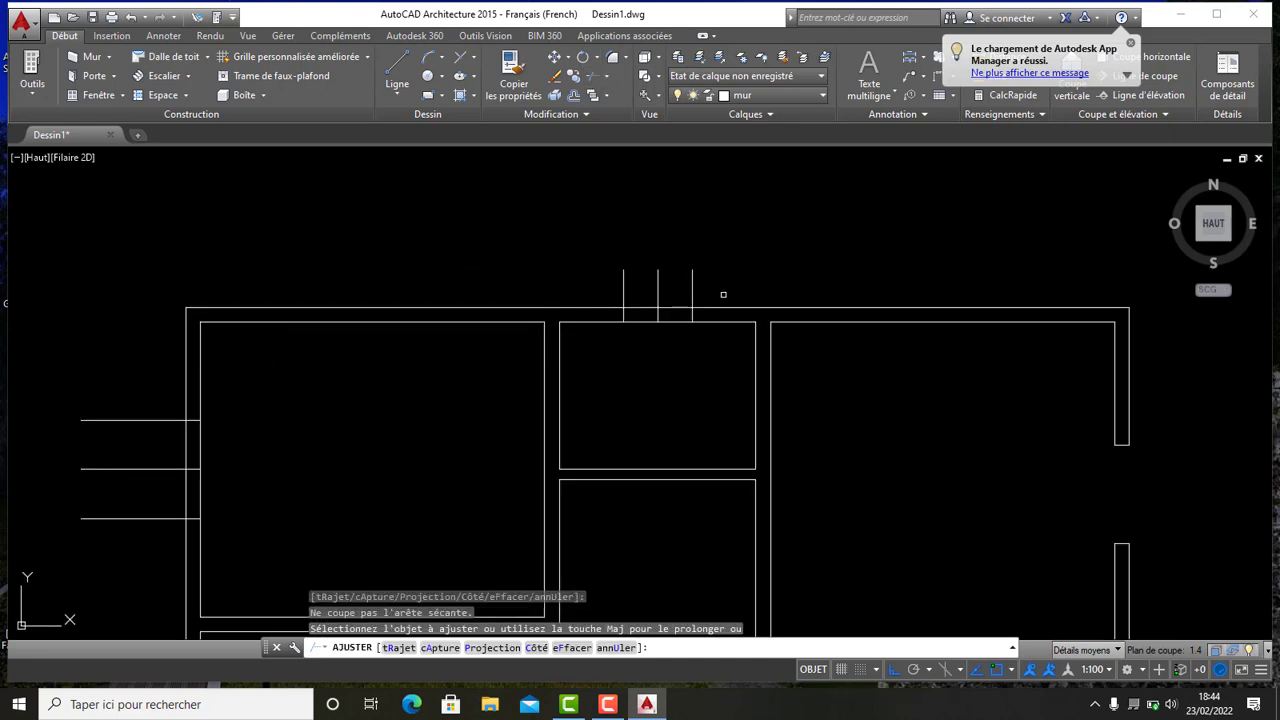
left_click(722, 293)
left_click(547, 241)
left_click(686, 369)
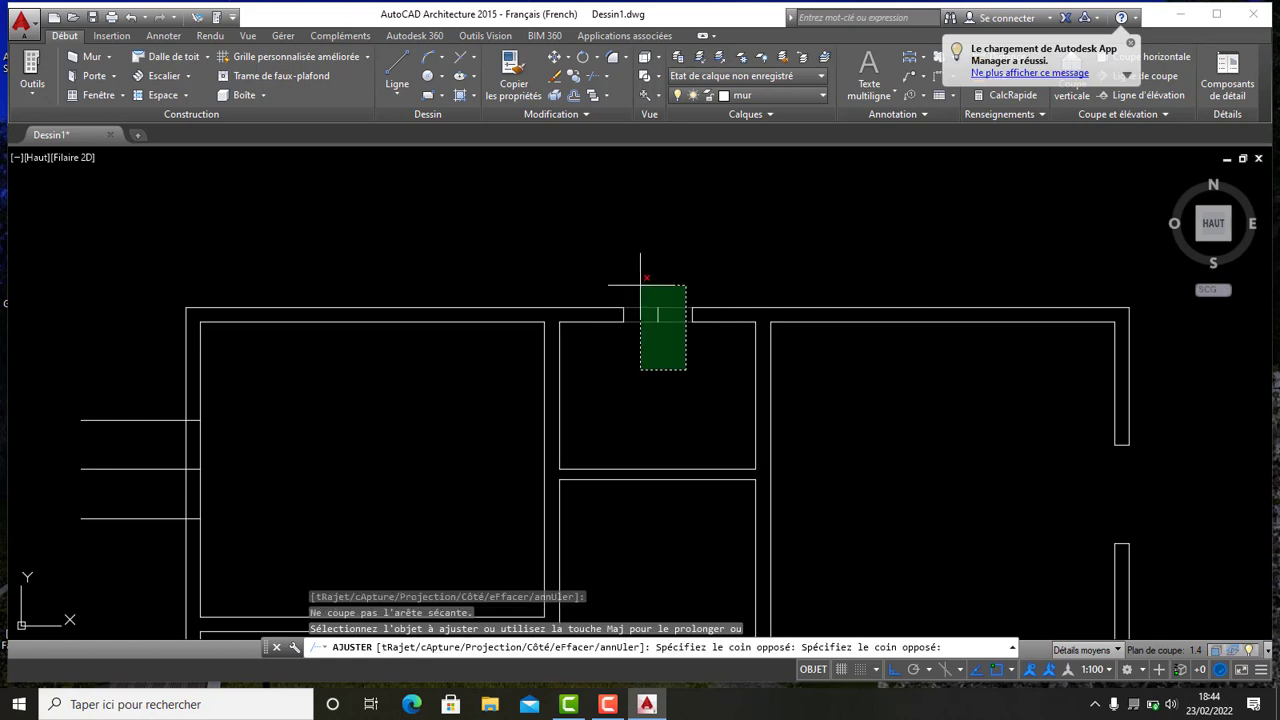
left_click(641, 284)
- Trim the left exterior wall between the outer guide lines to open the window
scroll(659, 268, "down", 5)
scroll(502, 311, "up", 5)
left_click(656, 442)
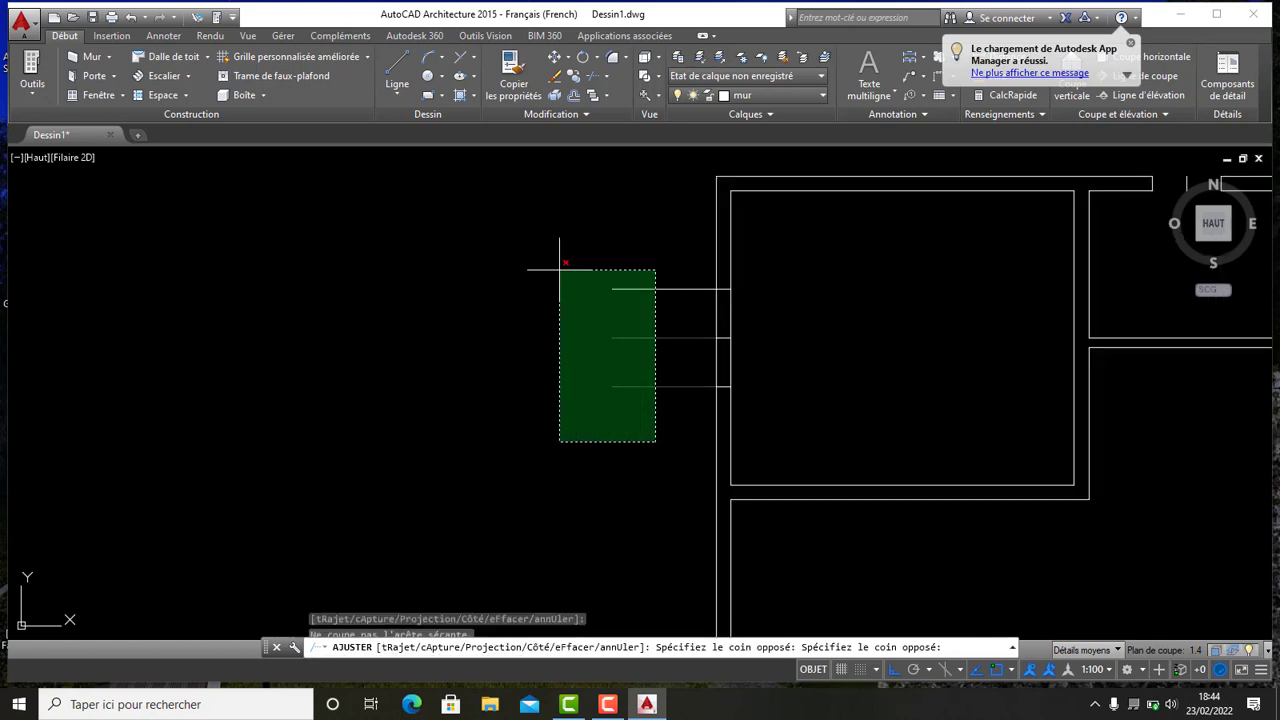
left_click(497, 209)
left_click(779, 355)
left_click(648, 307)
- Trim the bottom wall between the door guide lines and clean the remaining segments, then end Trim
scroll(595, 306, "down", 6)
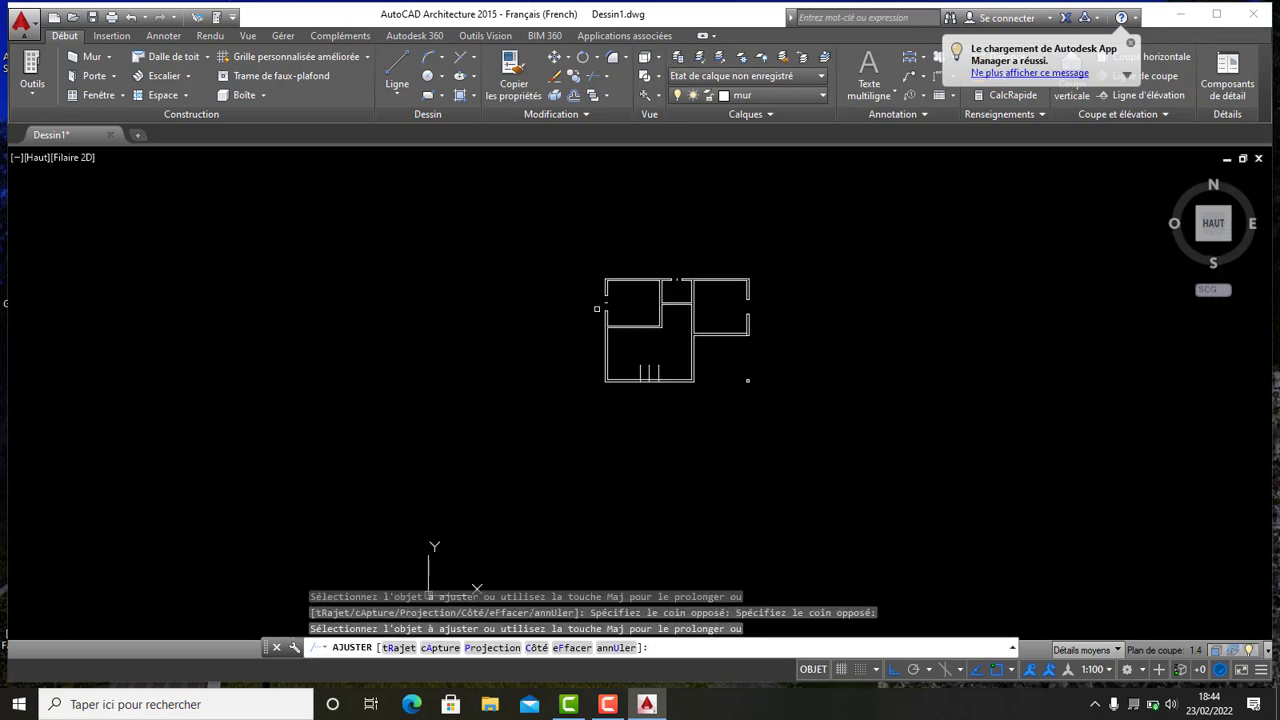
scroll(640, 381, "up", 5)
left_click(747, 324)
left_click(574, 300)
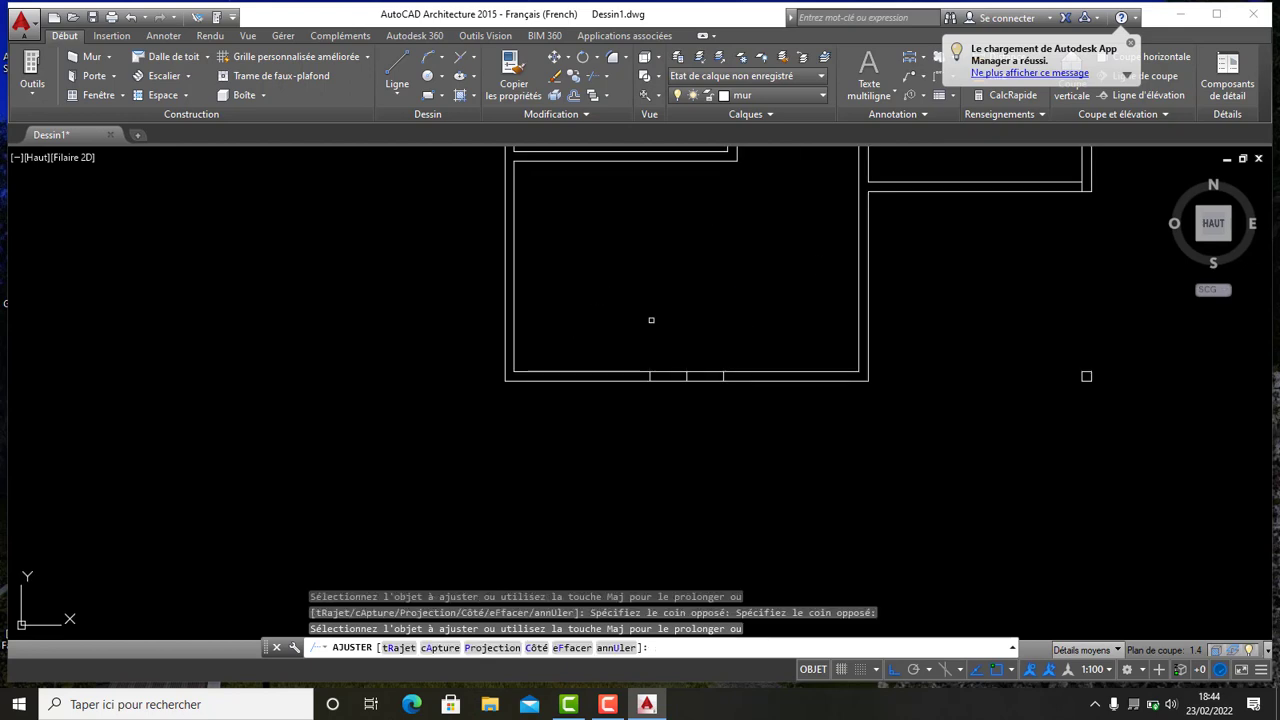
left_click(714, 434)
left_click(664, 332)
scroll(689, 329, "down", 5)
scroll(689, 343, "up", 7)
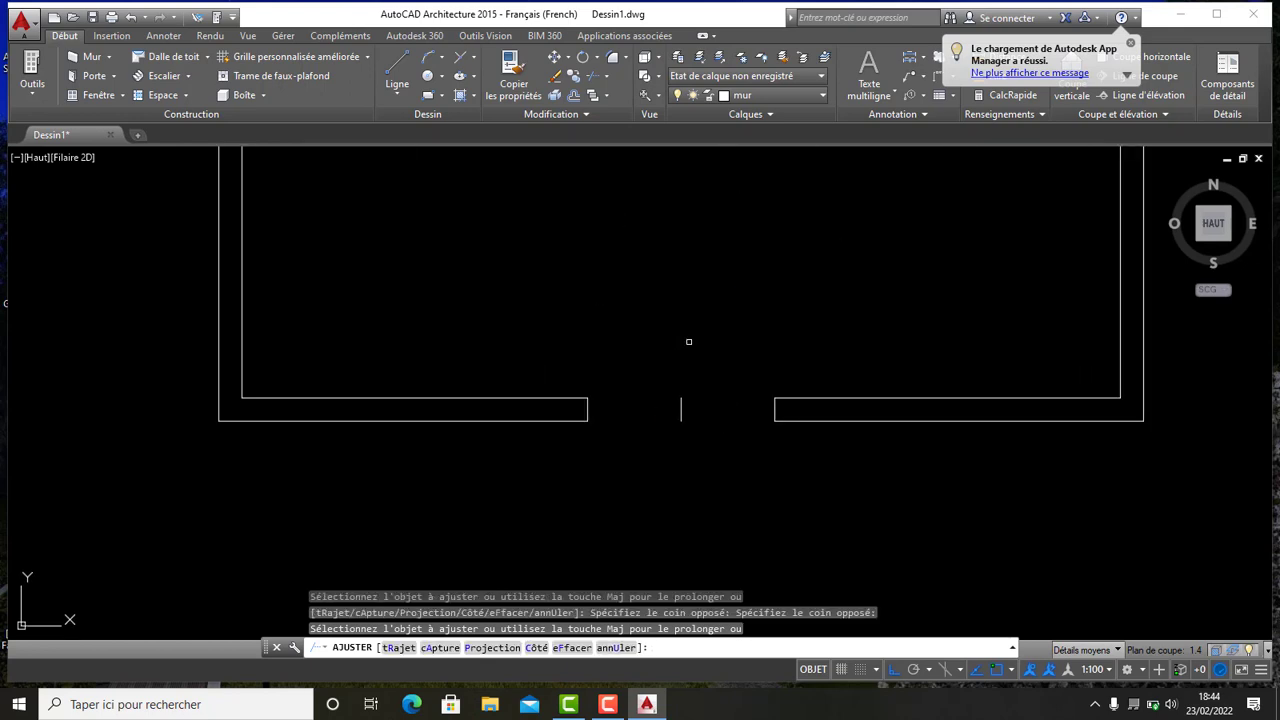
scroll(679, 438, "up", 4)
left_click(668, 429)
scroll(660, 412, "up", 4)
scroll(663, 409, "down", 5)
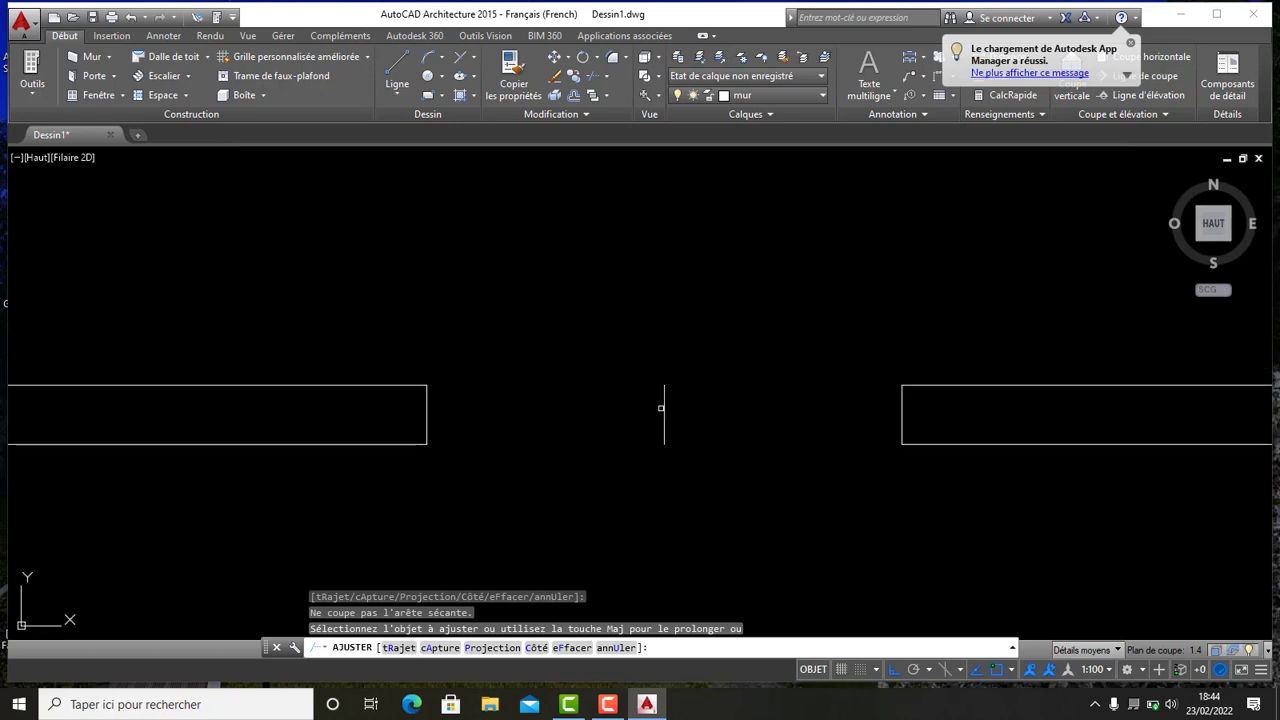
scroll(667, 404, "up", 4)
scroll(694, 420, "down", 2)
left_click(726, 448)
left_click(605, 336)
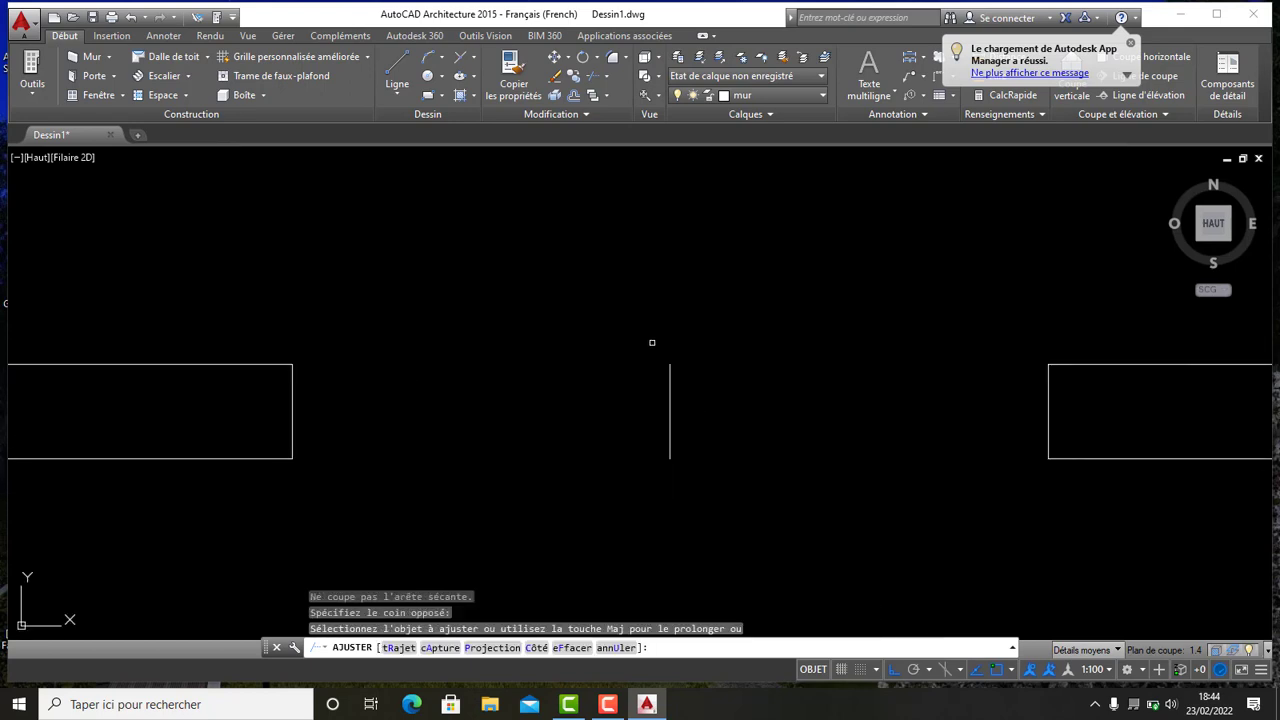
left_click(721, 418)
left_click(599, 364)
left_click(696, 405)
left_click(660, 363)
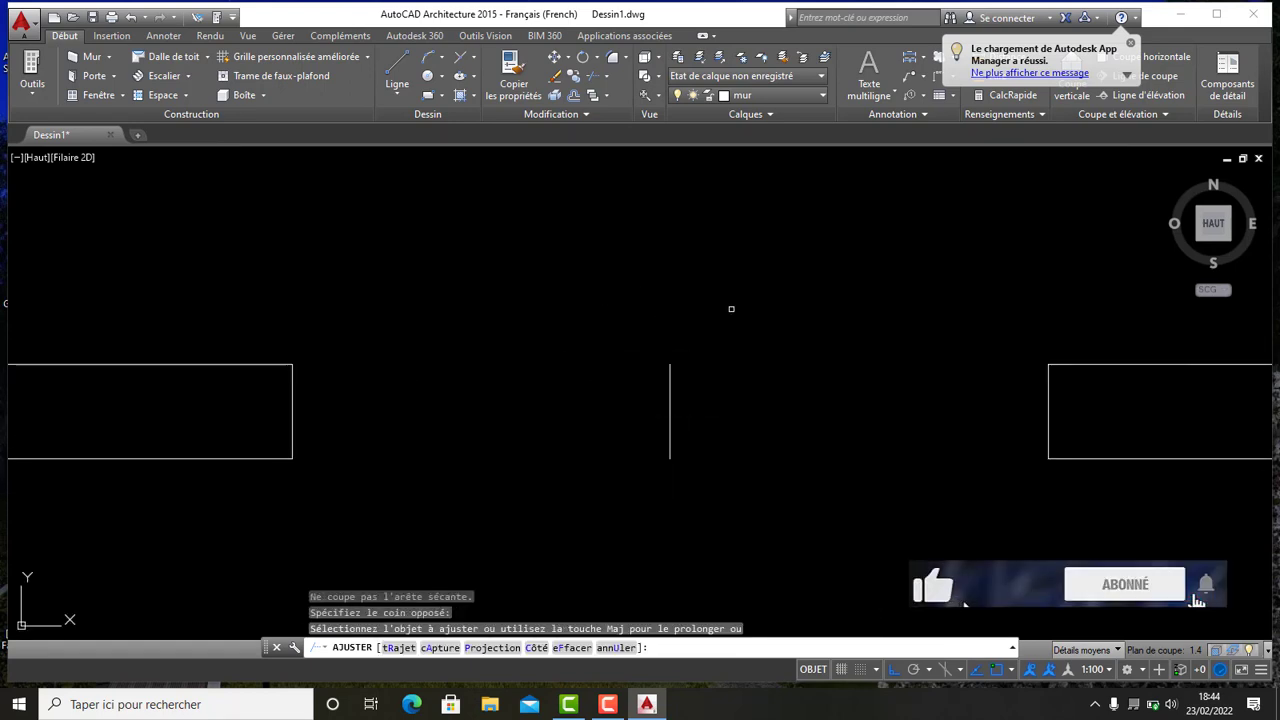
scroll(726, 310, "down", 3)
key("Escape")
key("Escape")
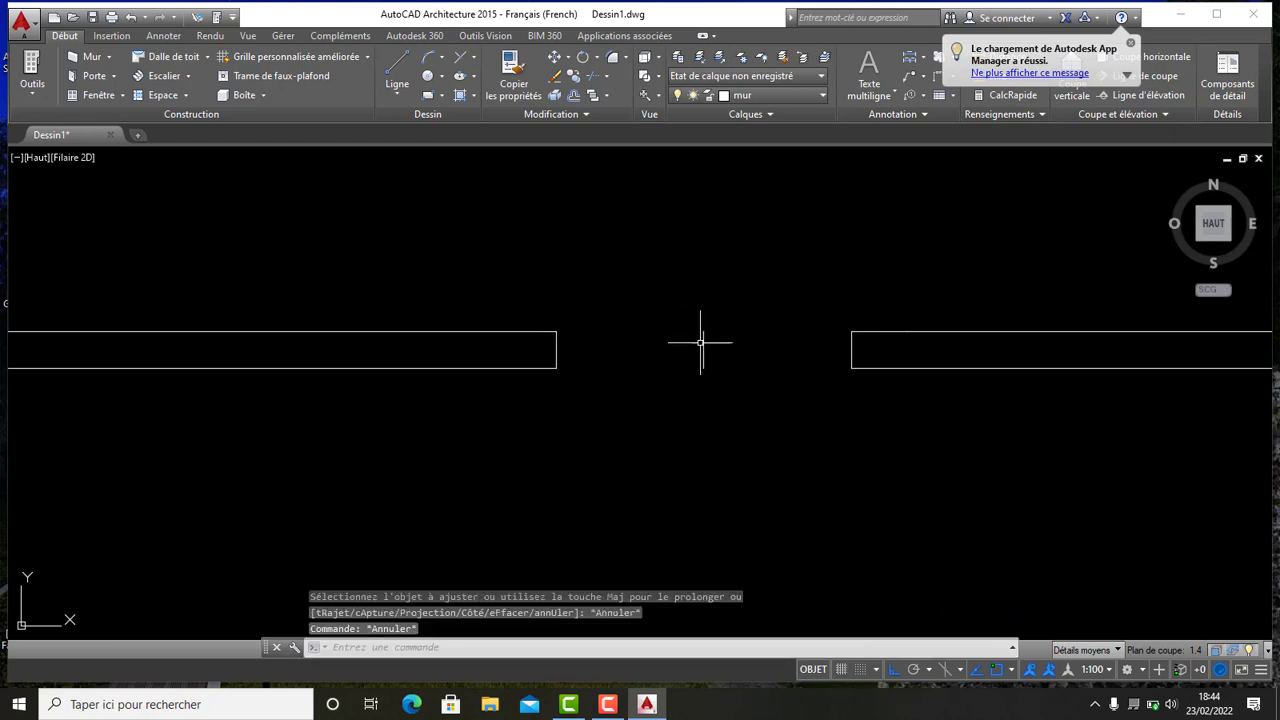
- Delete the leftover middle guide lines from the bottom, left and top openings
left_click(702, 341)
key("Escape")
left_click(720, 357)
left_click(664, 297)
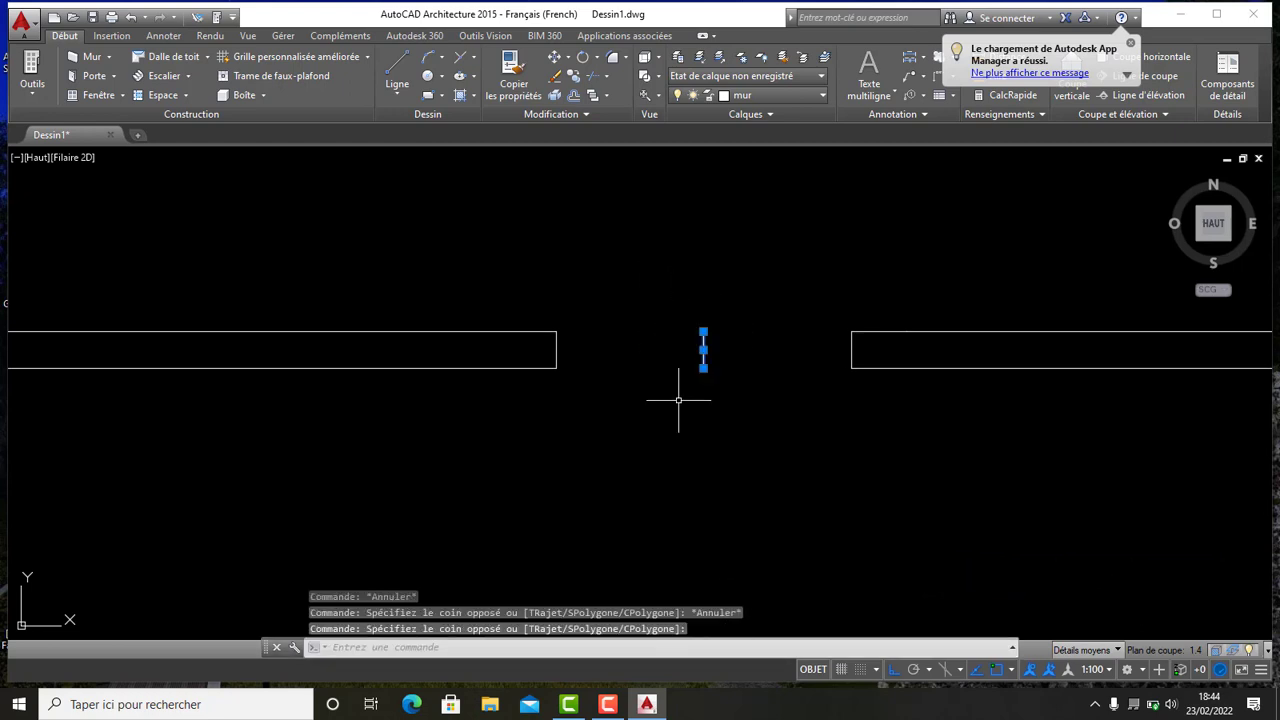
key("Delete")
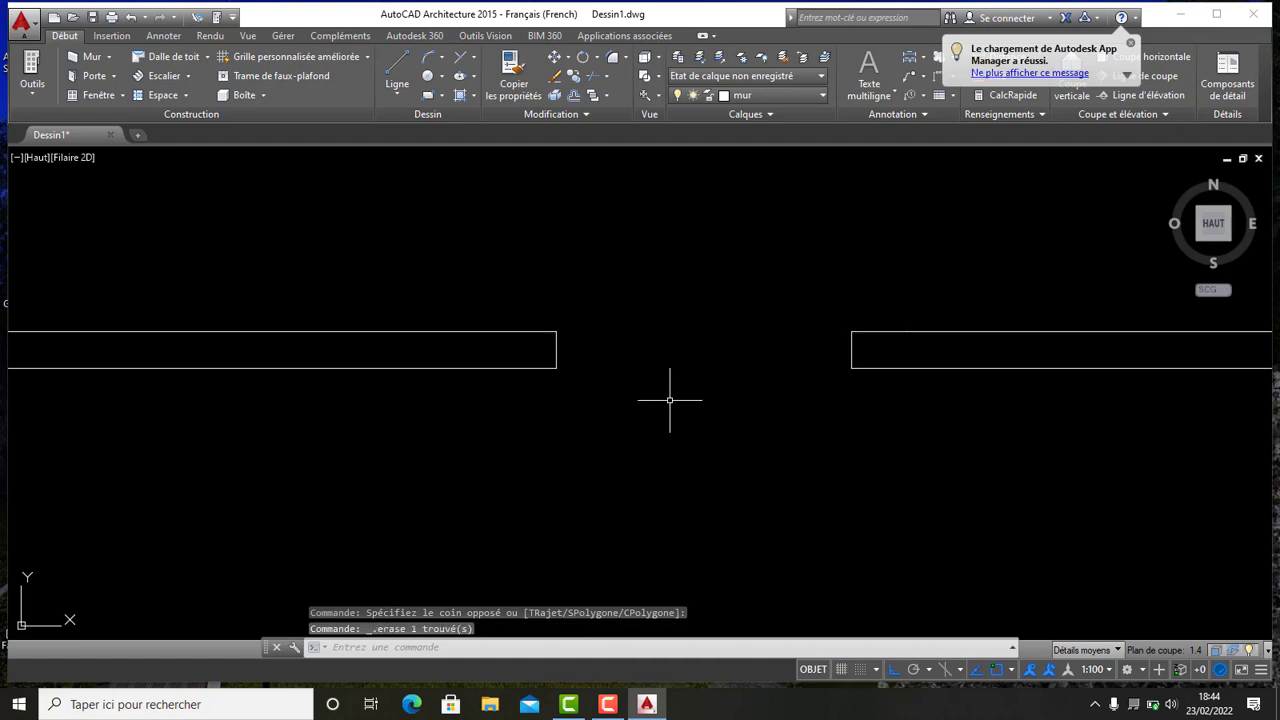
scroll(660, 390, "down", 5)
scroll(666, 380, "up", 8)
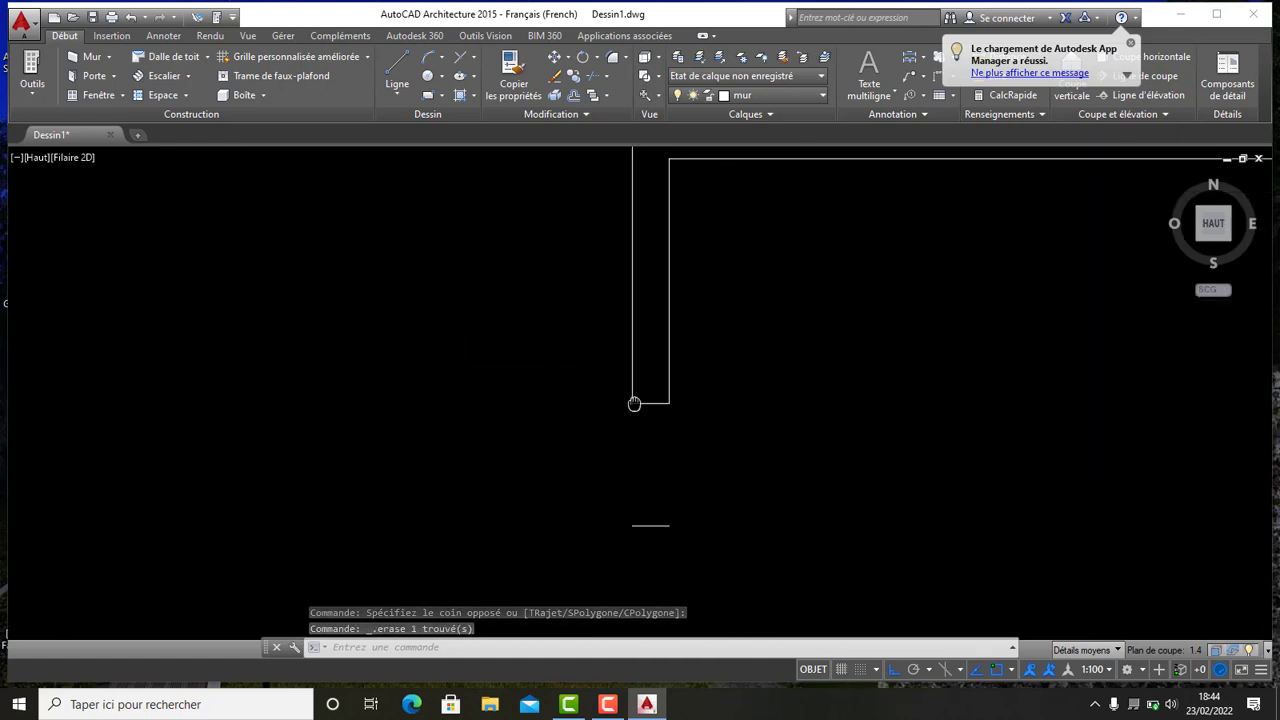
scroll(634, 404, "down", 4)
scroll(571, 349, "up", 5)
left_click(592, 428)
left_click(538, 385)
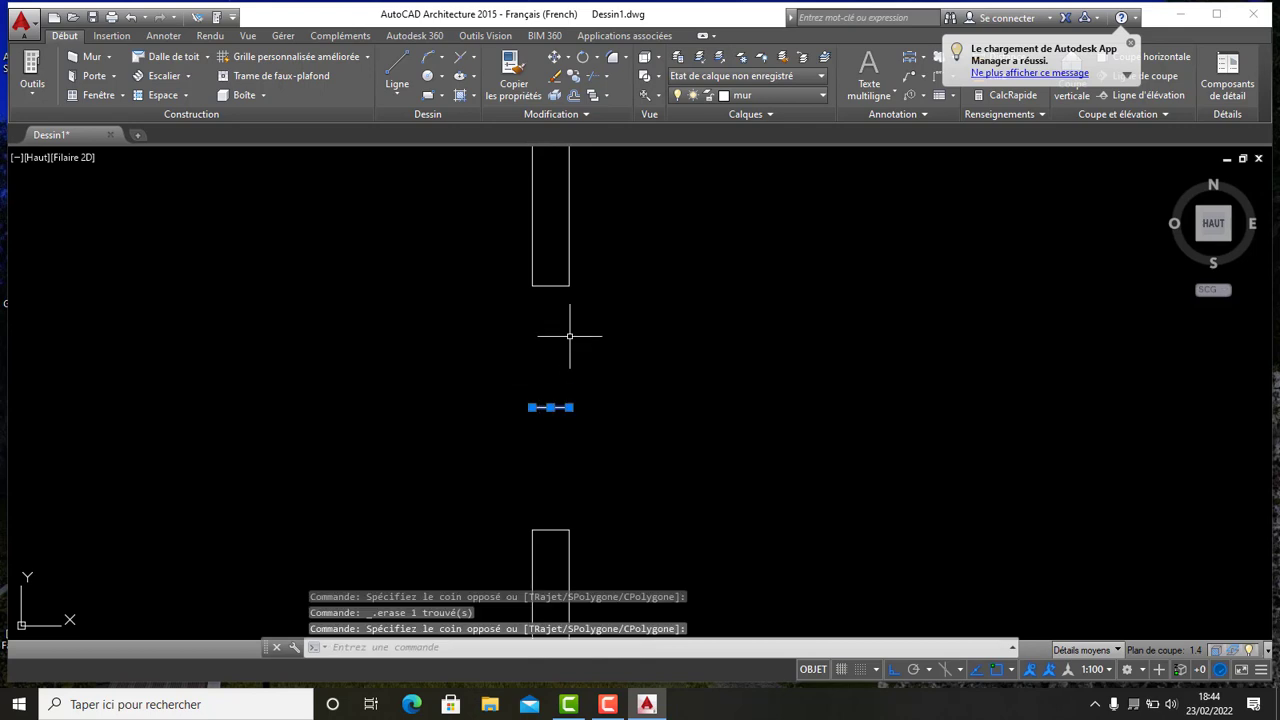
key("Delete")
scroll(531, 323, "down", 4)
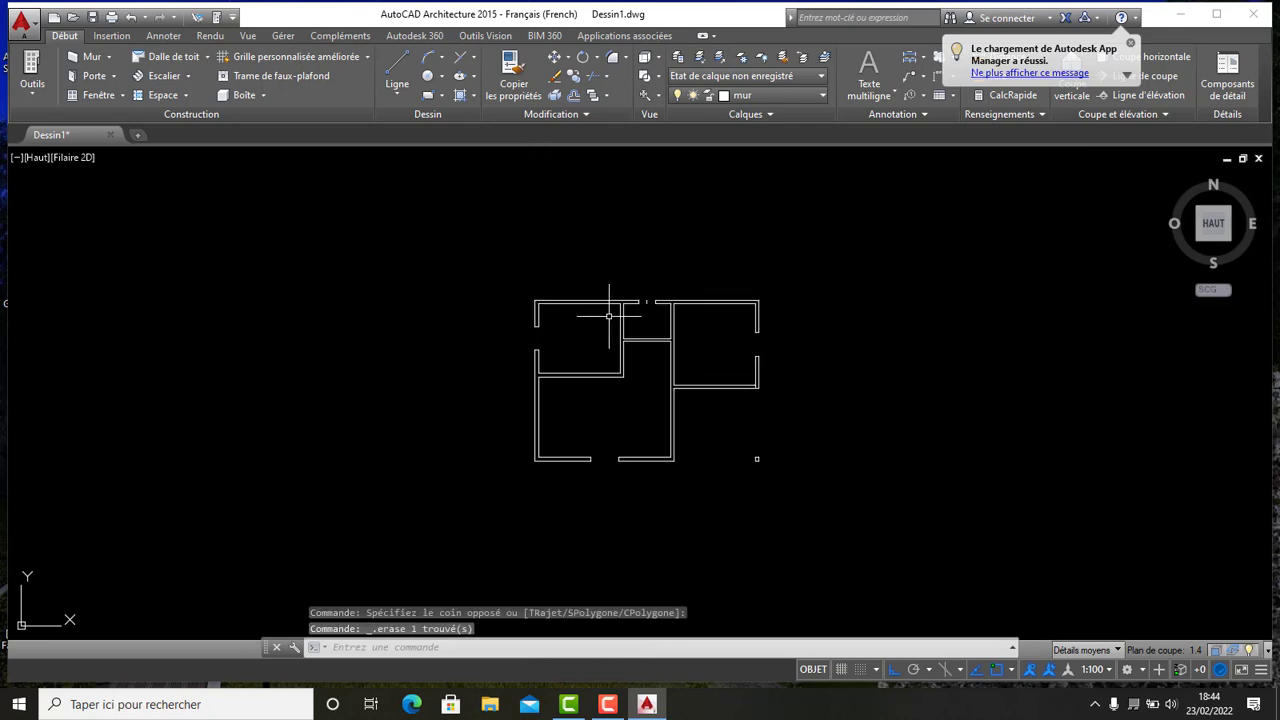
scroll(660, 282, "up", 3)
scroll(660, 282, "up", 3)
left_click(832, 321)
left_click(792, 240)
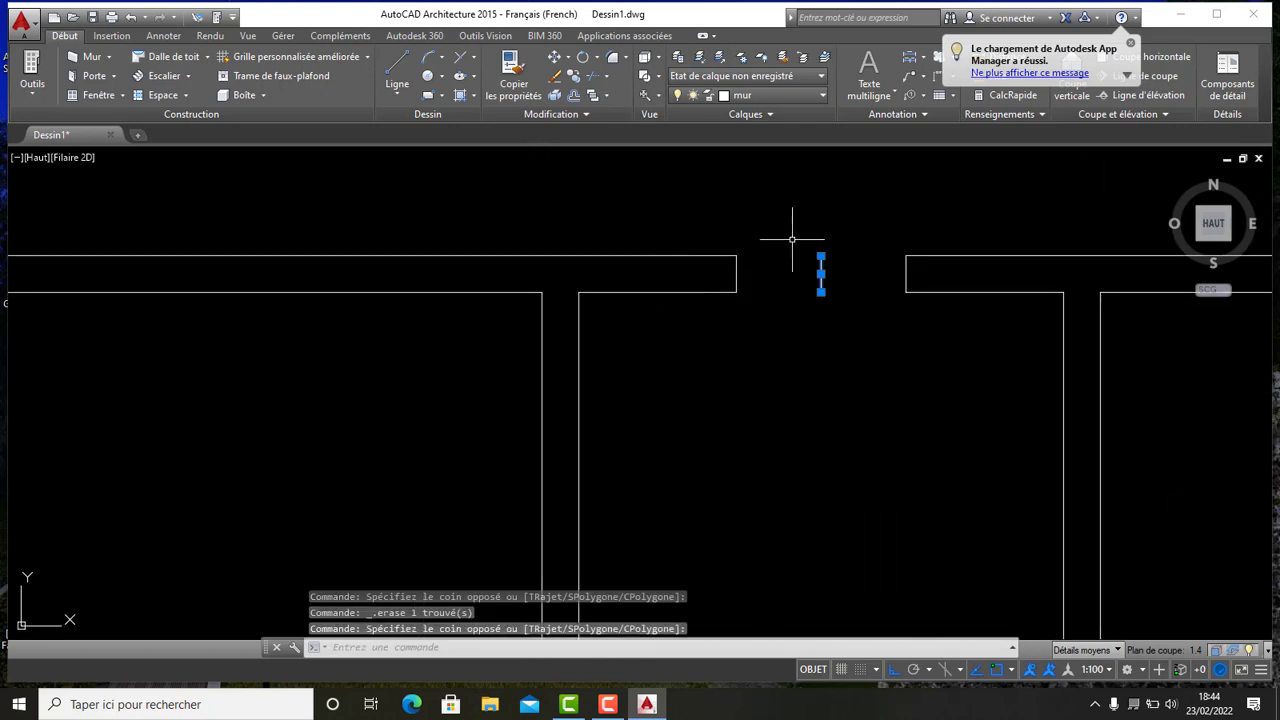
key("Delete")
- Start a line from the inner corner at the top-right room's left wall
scroll(760, 210, "down", 5)
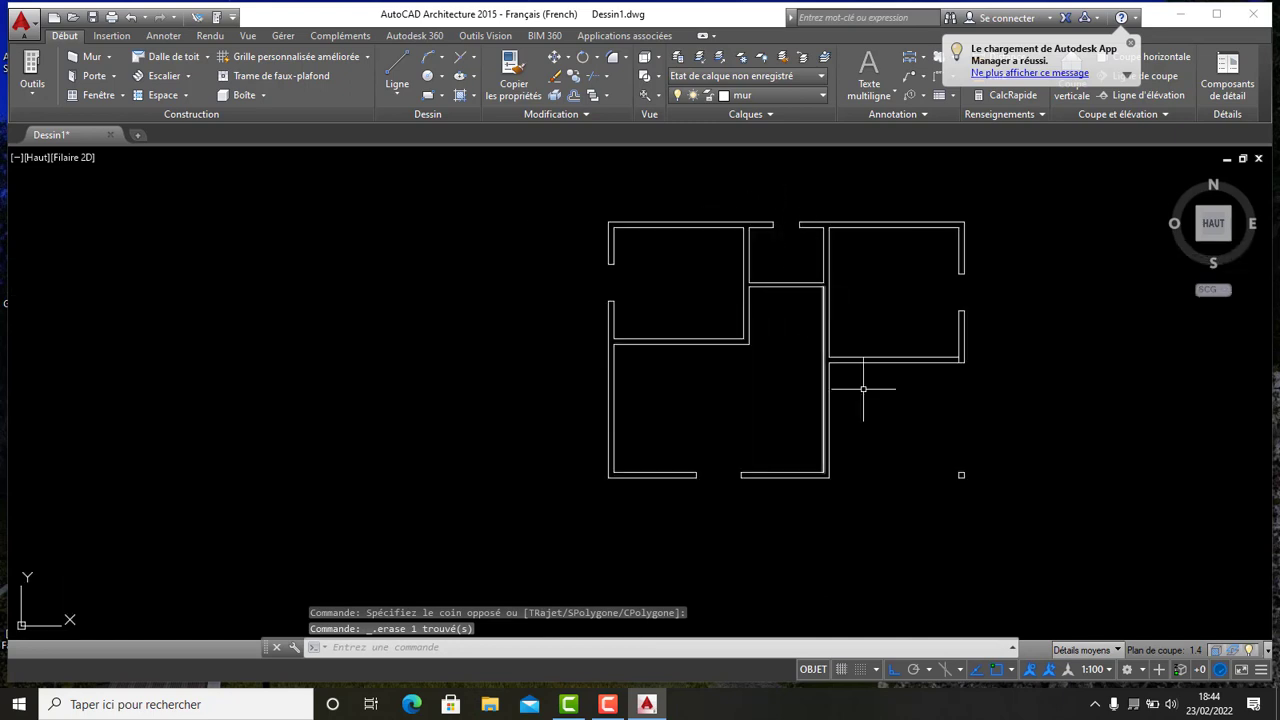
scroll(902, 405, "down", 2)
scroll(763, 360, "up", 5)
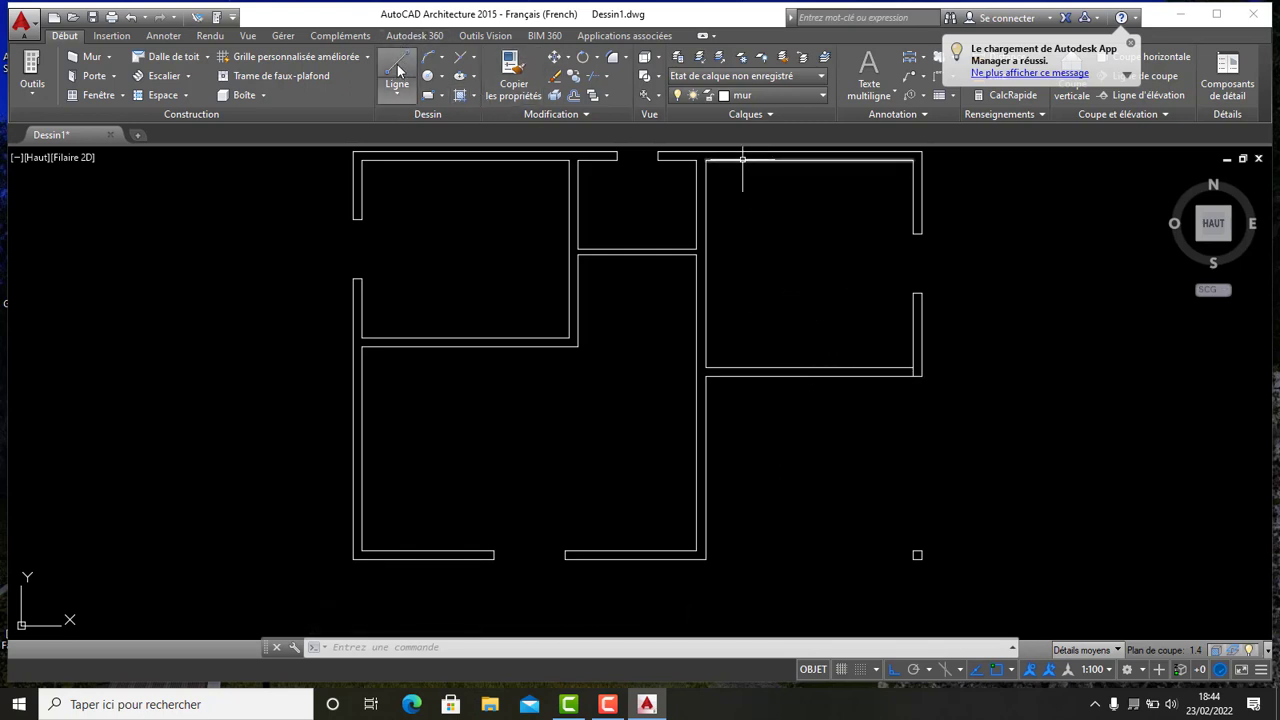
left_click(396, 66)
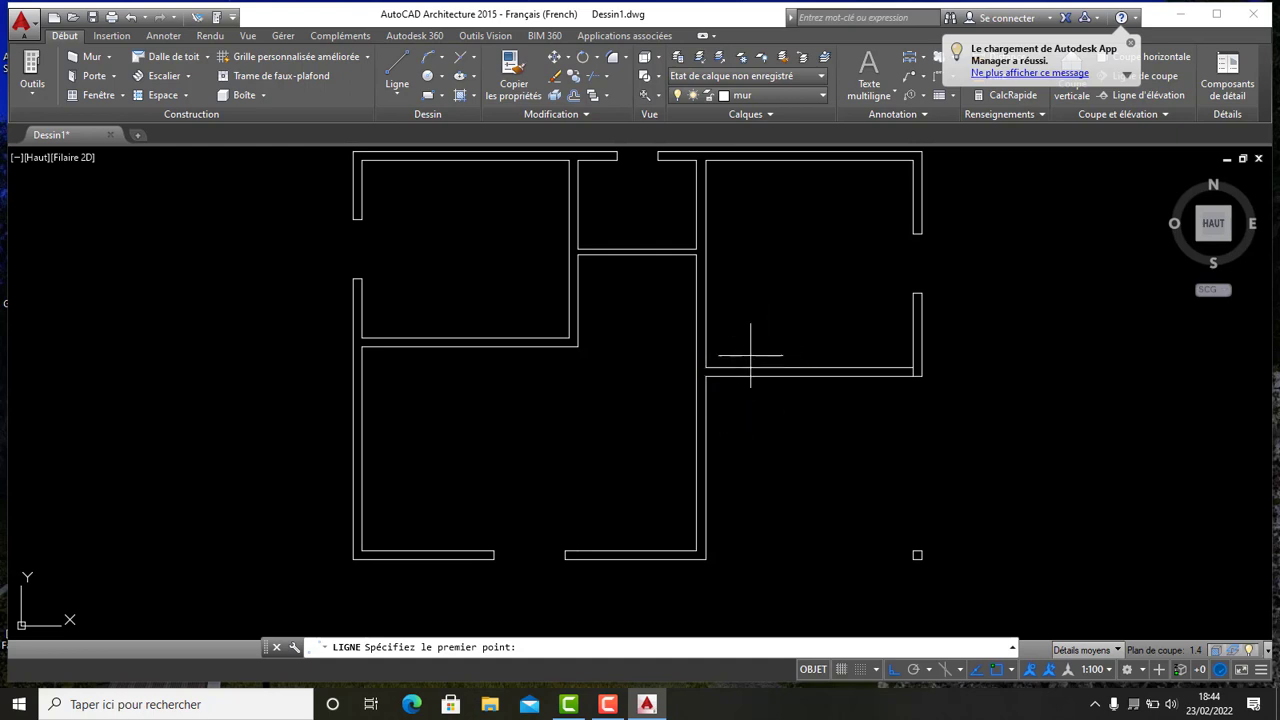
scroll(738, 369, "up", 8)
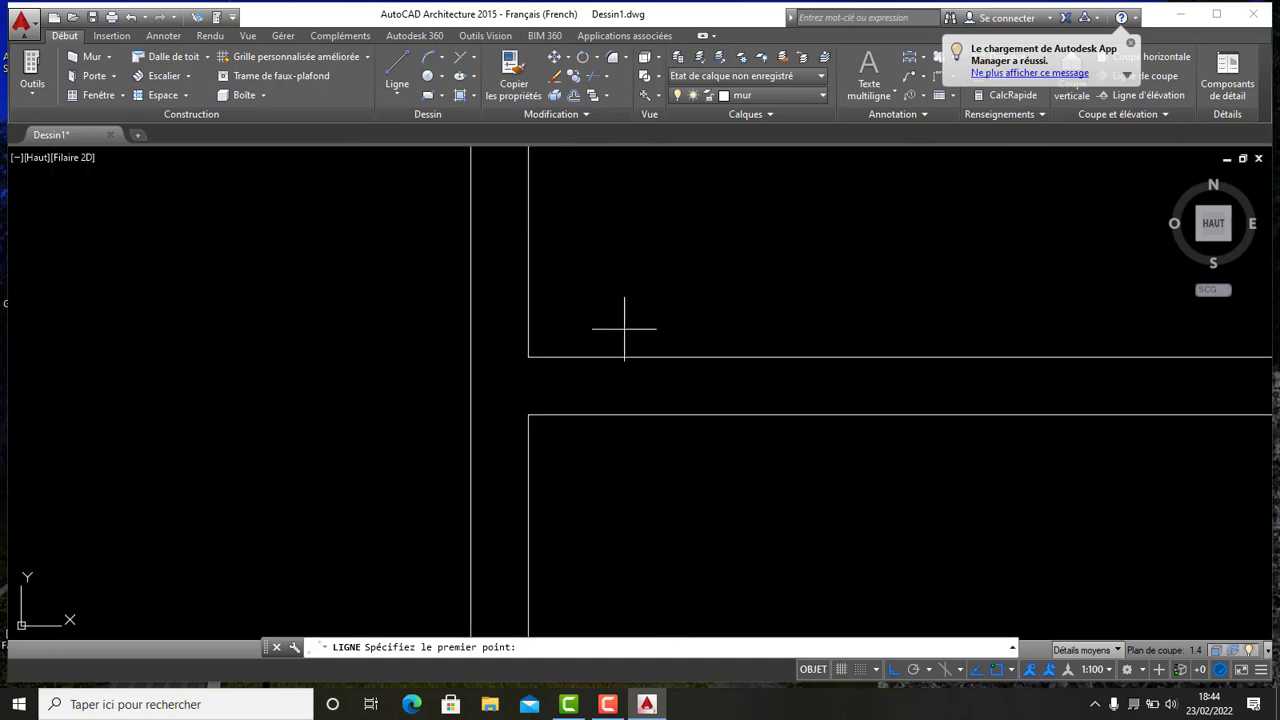
left_click(528, 357)
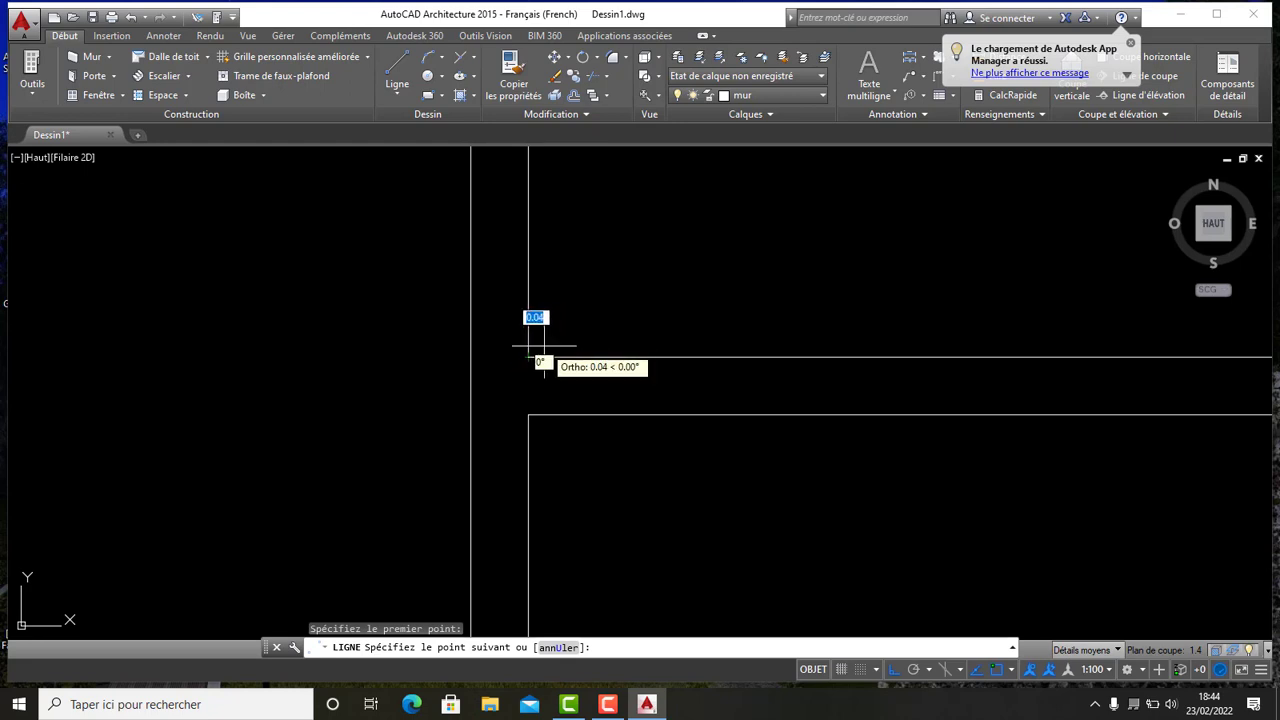
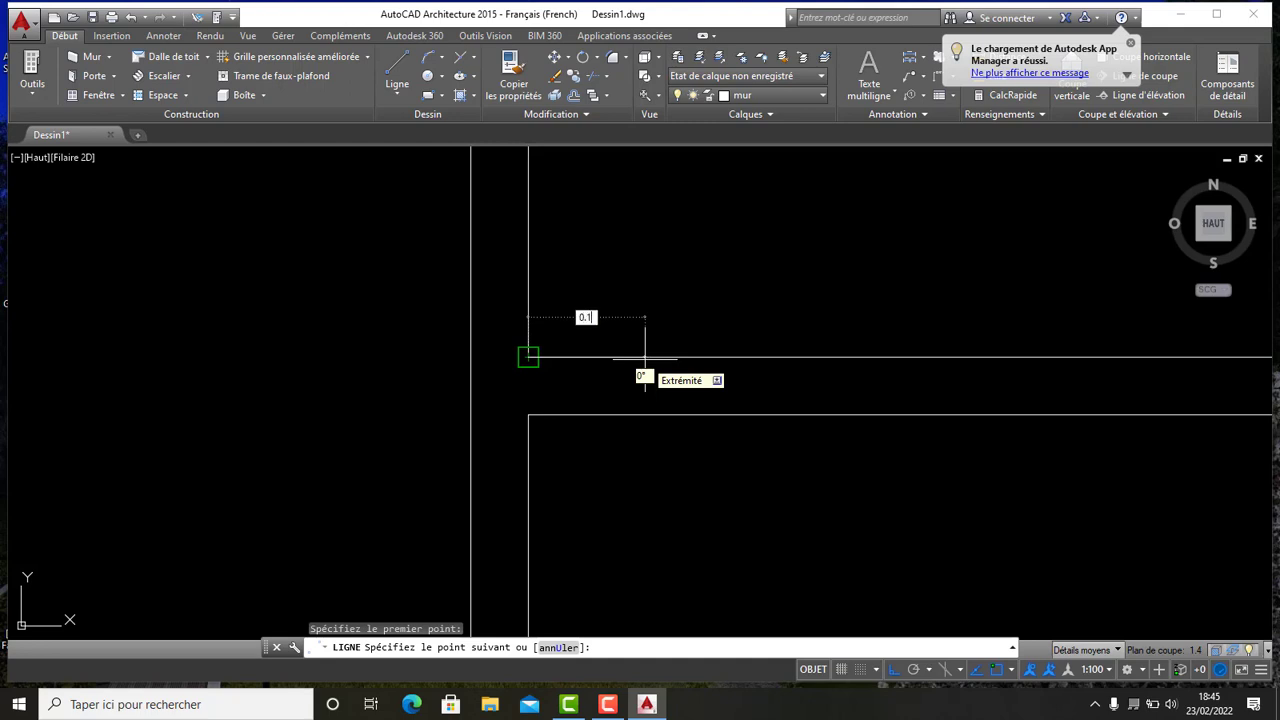
- Draw a 0.1 guide line from the inner corner of the top-right room's wall and end the Line command
key("Return")
scroll(660, 365, "down", 10)
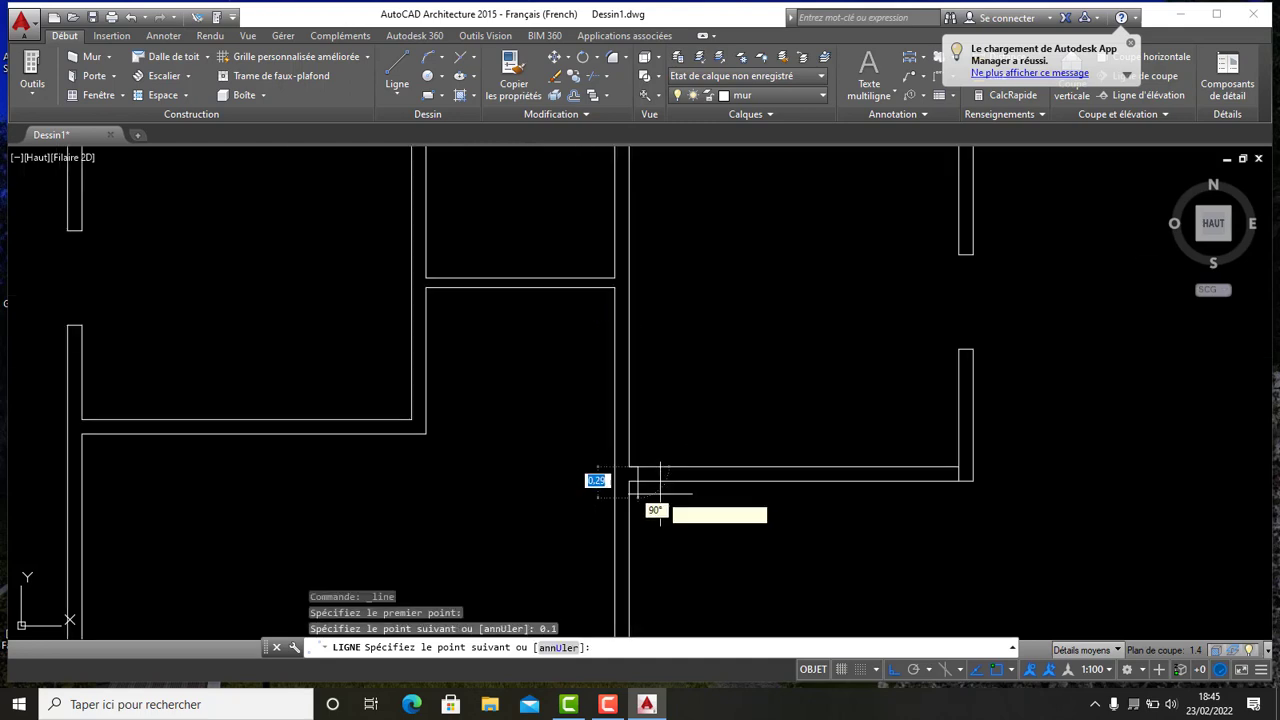
mouse_move(651, 500)
middle_mouse_down()
mouse_move(655, 595)
mouse_move(636, 482)
middle_mouse_up()
left_click(638, 431)
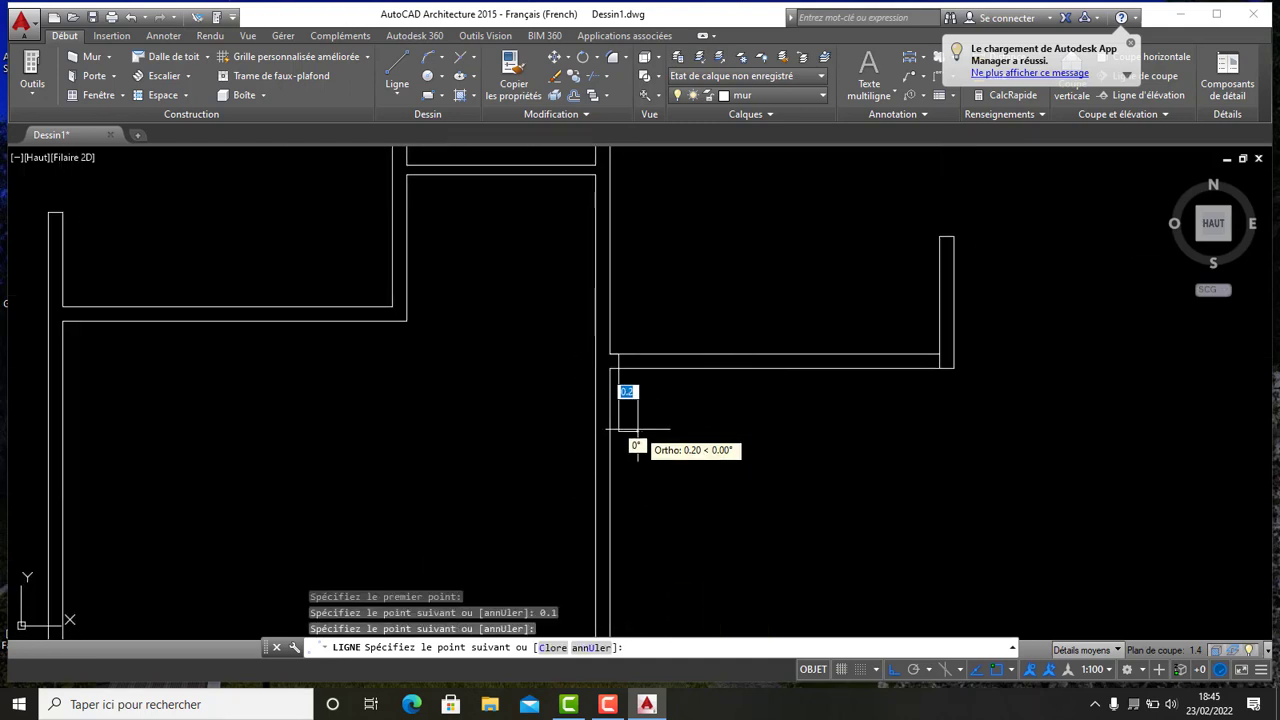
key("Escape")
- Offset the guide line 0.9 to the right to mark the opening's width
scroll(648, 393, "up", 6)
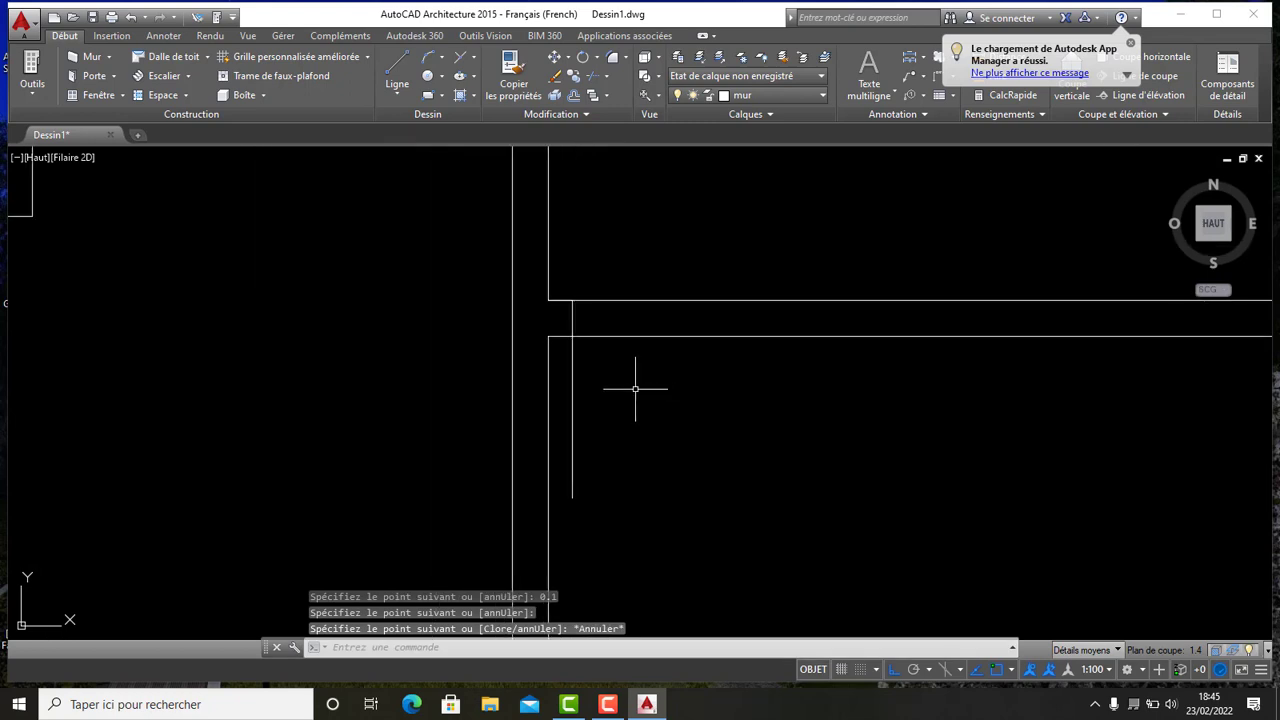
scroll(631, 391, "down", 4)
middle_click_drag(659, 397, 619, 385)
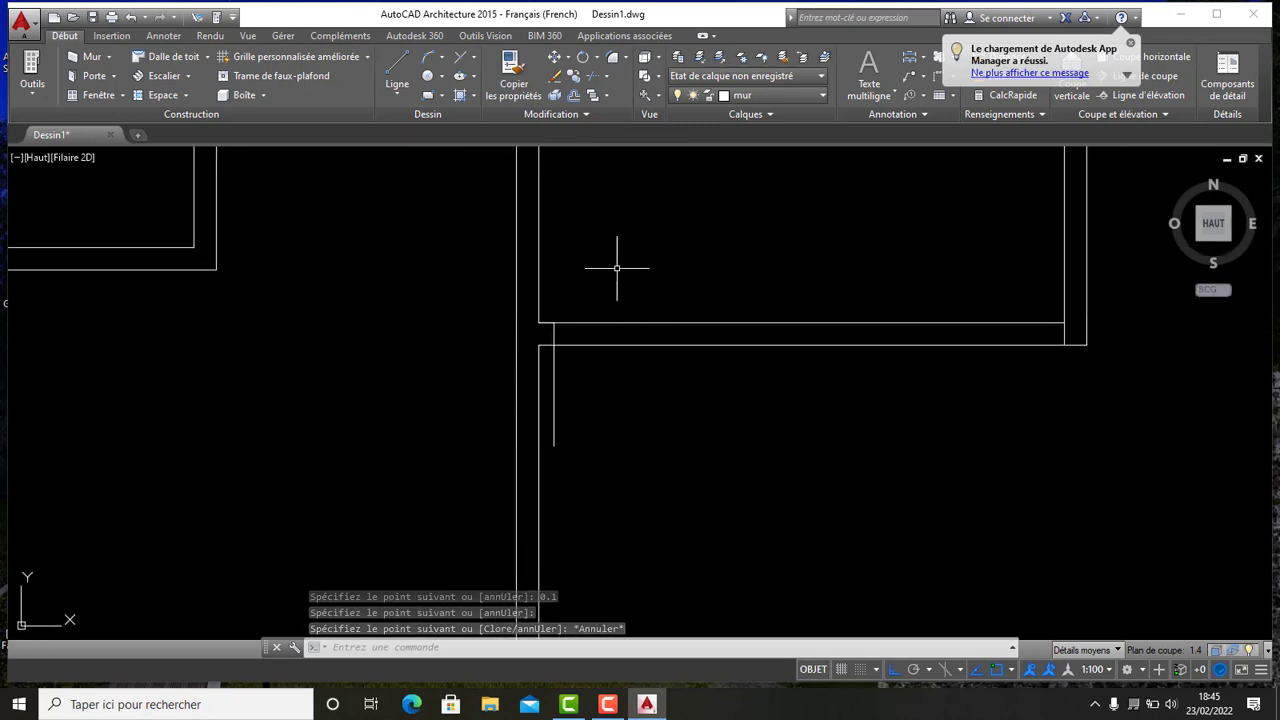
left_click(575, 96)
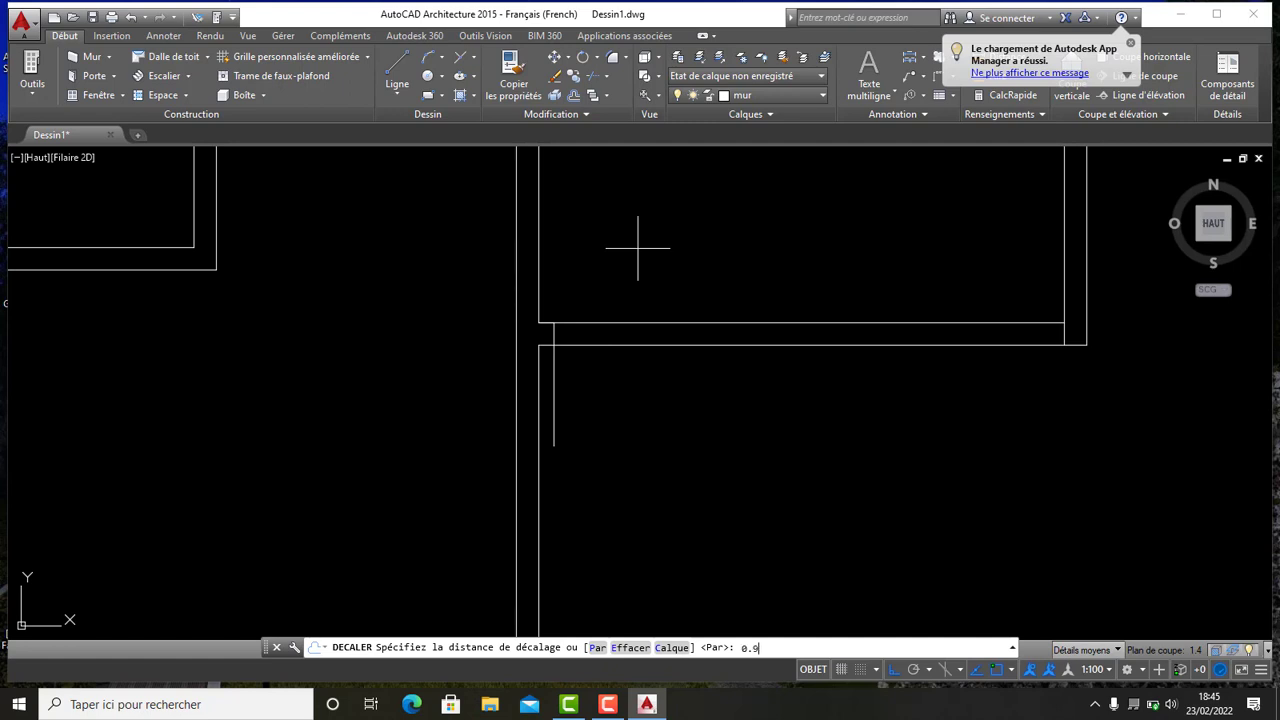
key("Return")
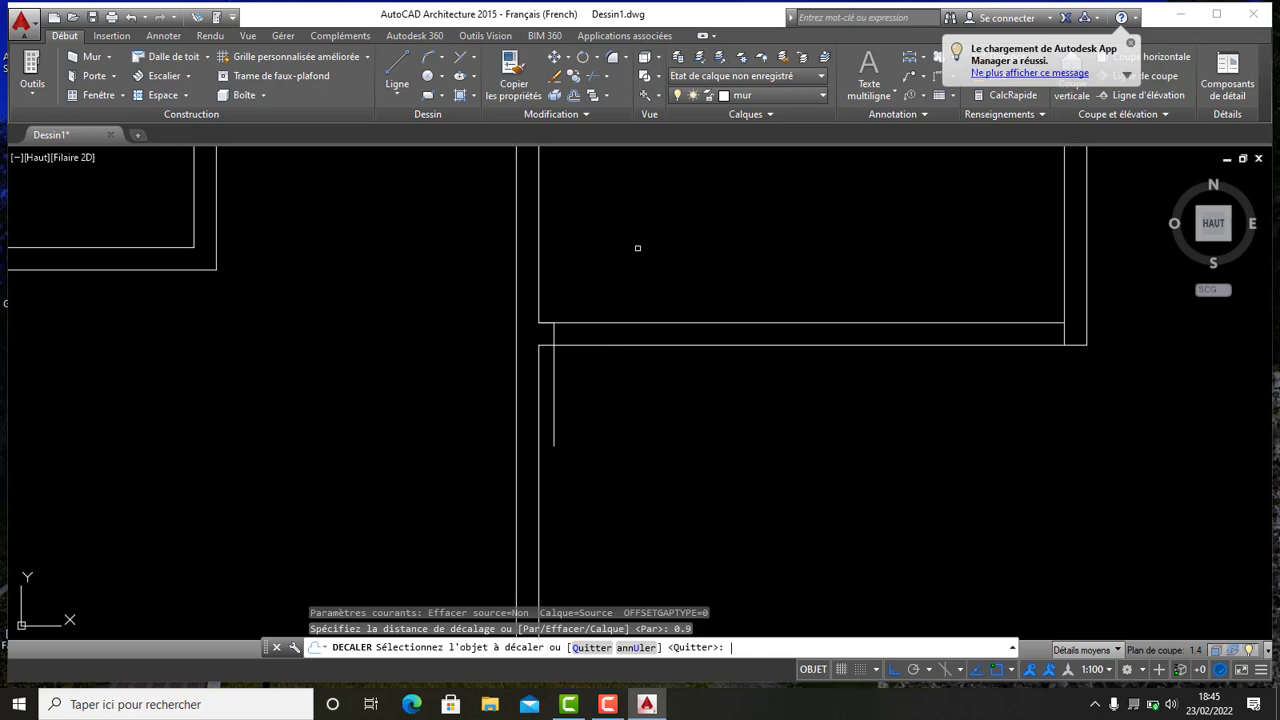
left_click(555, 380)
left_click(746, 377)
scroll(736, 372, "down", 4)
middle_click_drag(736, 372, 596, 392)
- Trim the top-right room's bottom wall between the two guide lines to open a doorway
right_click(644, 410)
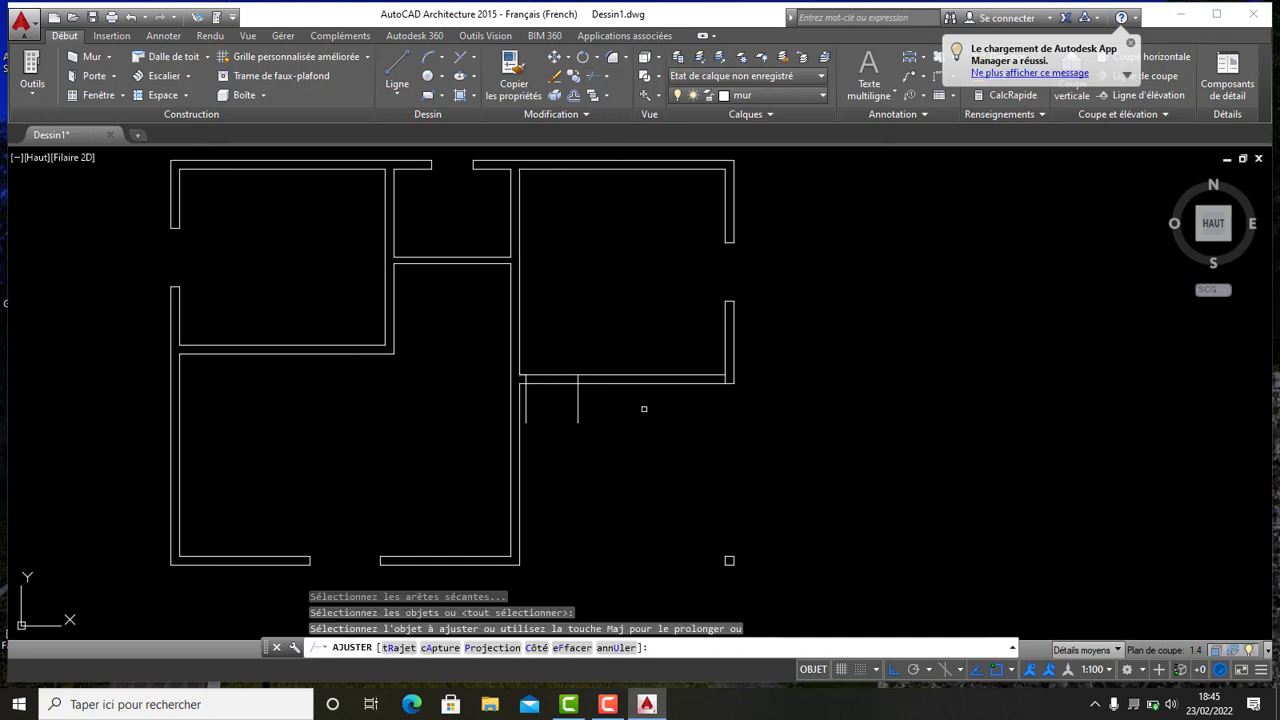
scroll(577, 398, "up", 4)
left_click(628, 421)
left_click(577, 392)
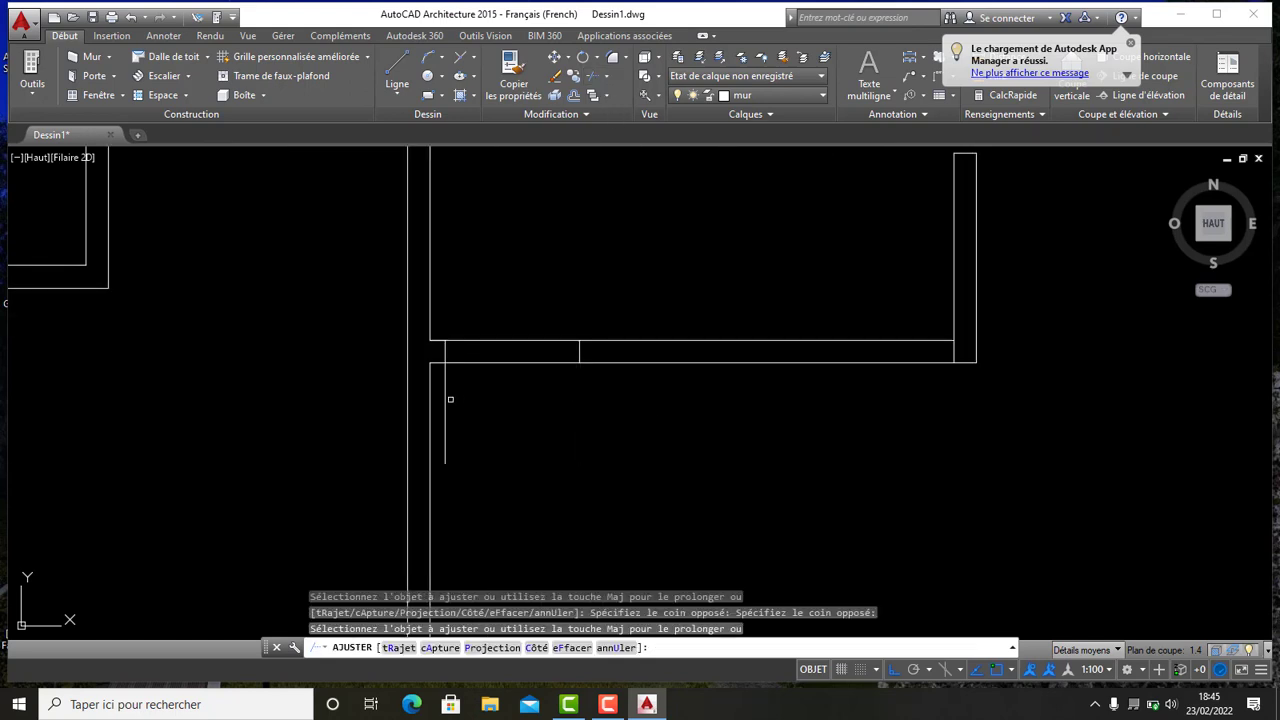
left_click(445, 398)
left_click(543, 395)
left_click(500, 278)
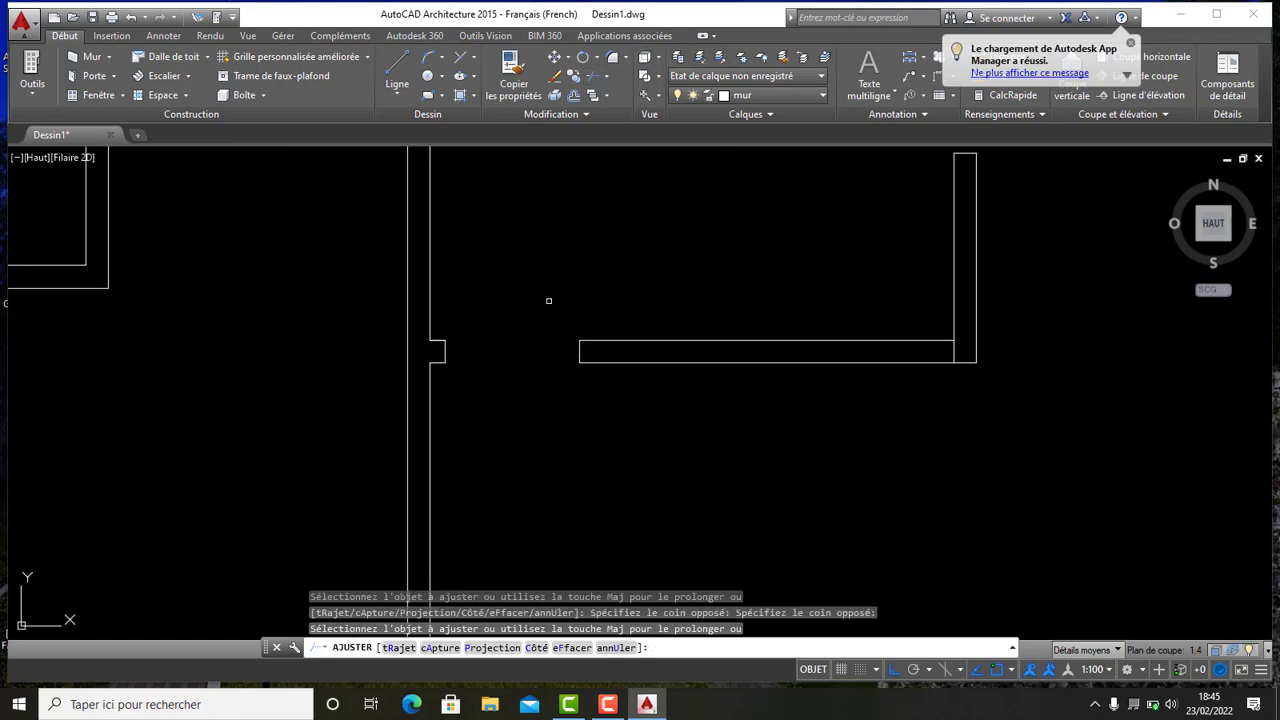
- Try to trim the remaining guide-line stubs near the opening, then end Trim
scroll(554, 300, "down", 4)
middle_click_drag(562, 278, 584, 257)
scroll(664, 291, "up", 5)
left_click(708, 303)
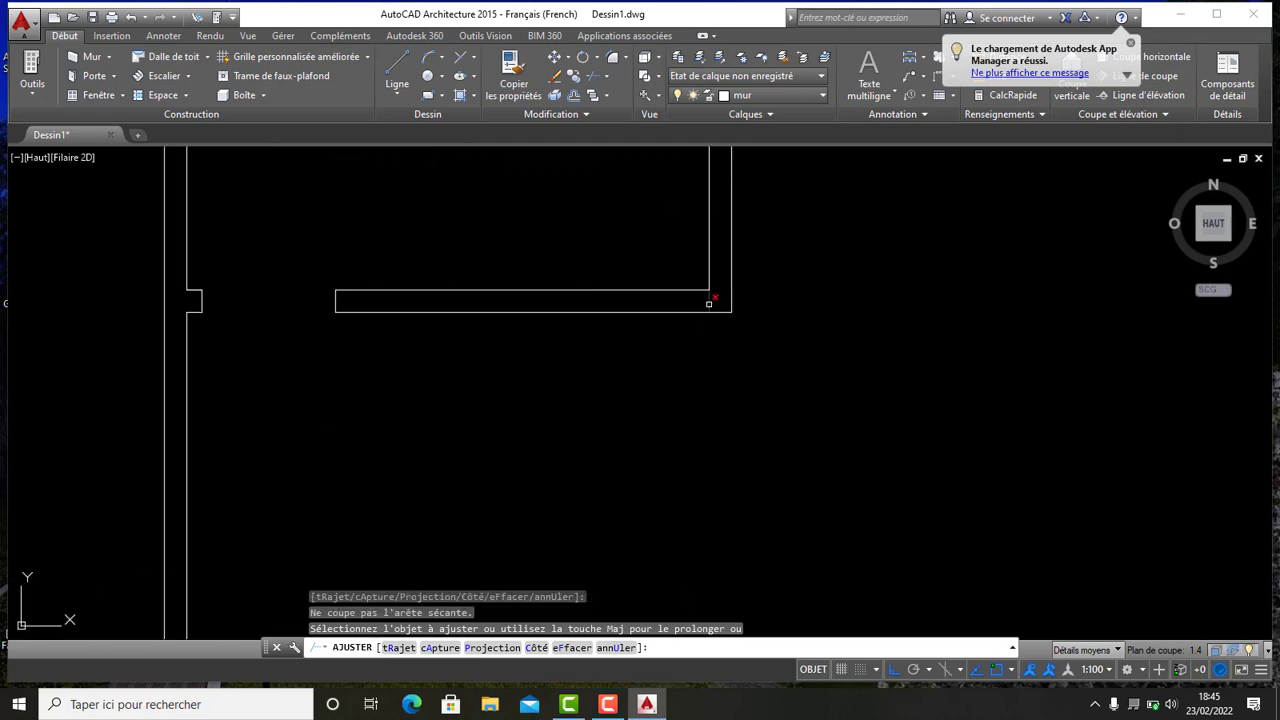
left_click(708, 301)
scroll(536, 317, "down", 5)
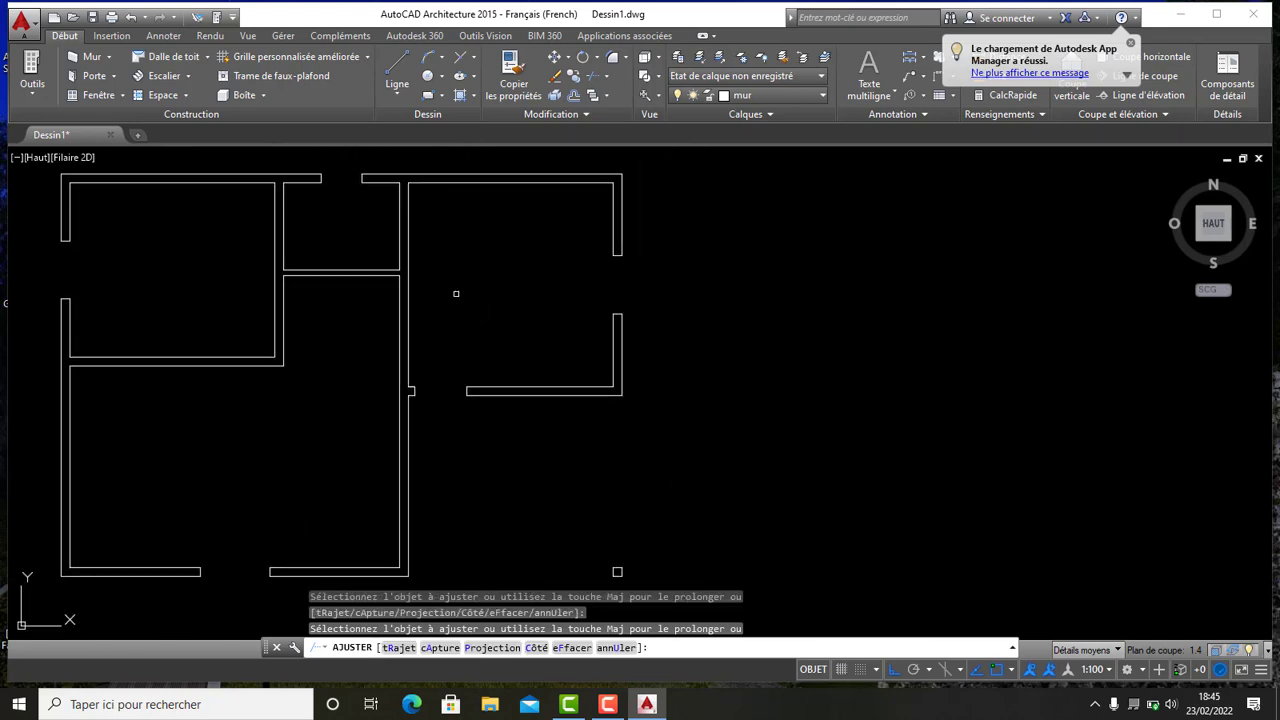
left_click(456, 293)
scroll(465, 392, "down", 2)
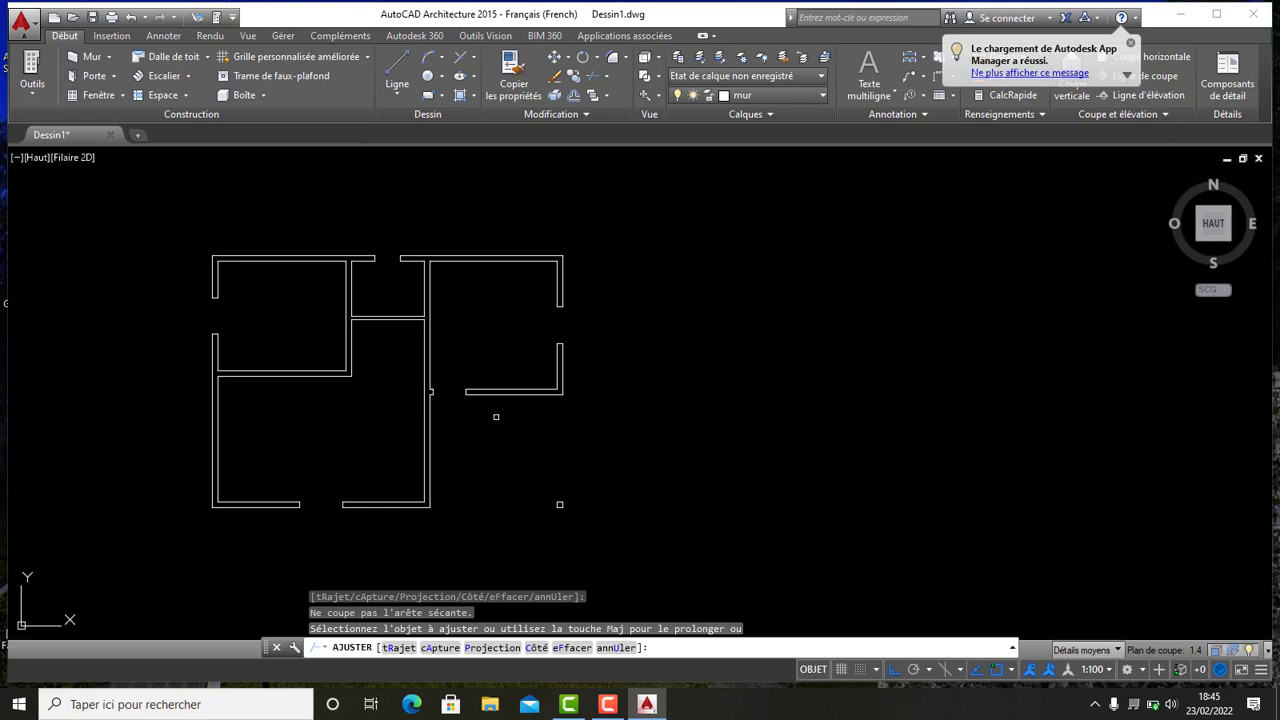
key("Escape")
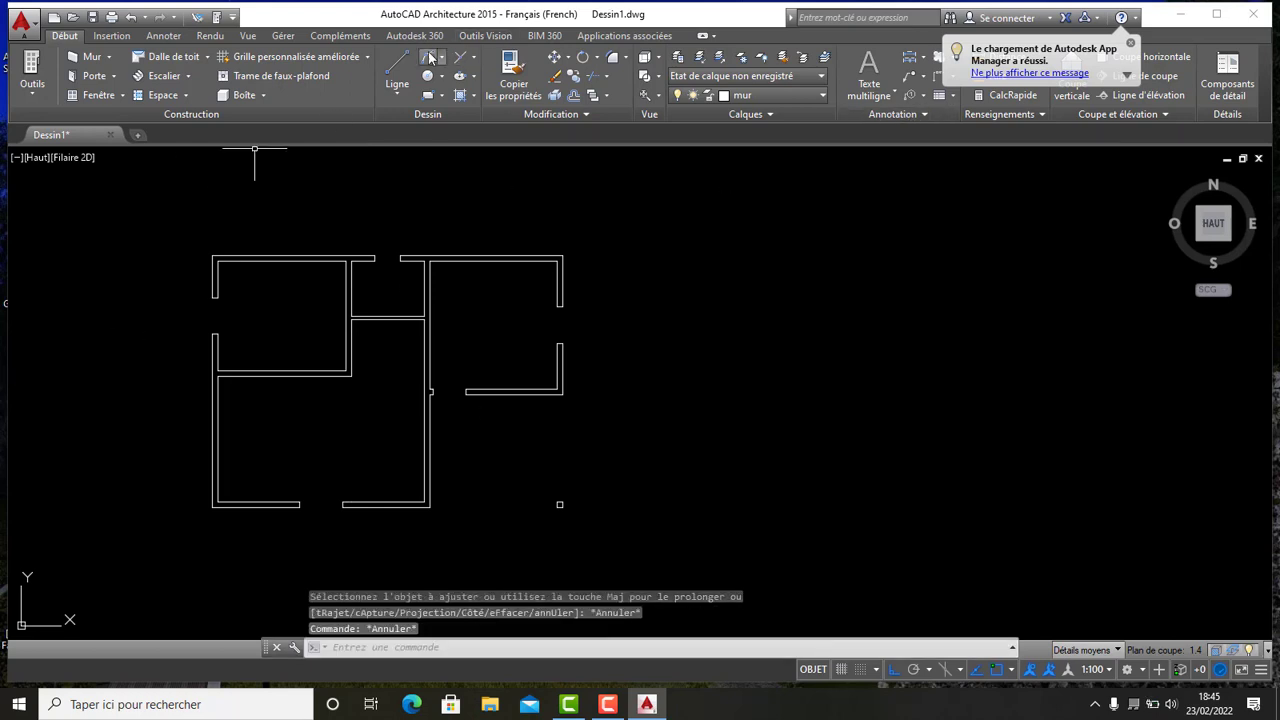
- Draw a 0.1 line from the stub corner on the central wall and end the Line command
left_click(392, 68)
scroll(420, 343, "up", 4)
scroll(470, 330, "up", 4)
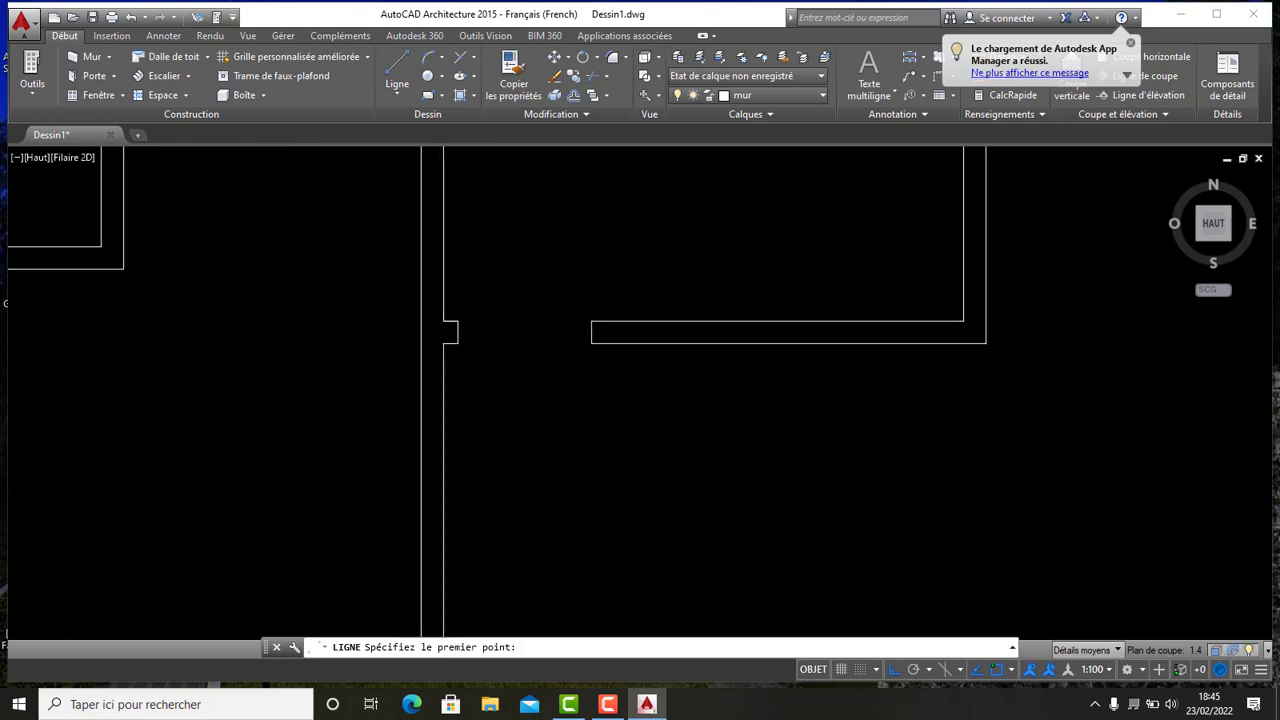
left_click(450, 330)
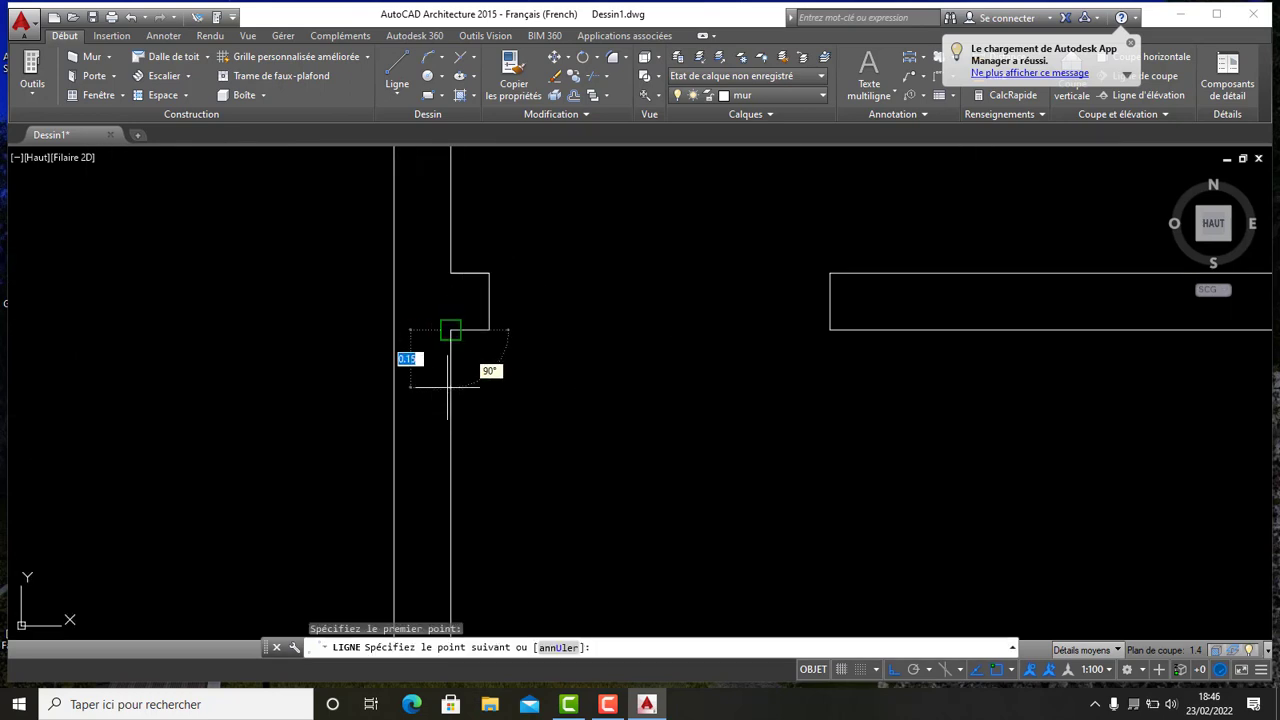
type("0.1")
key("Return")
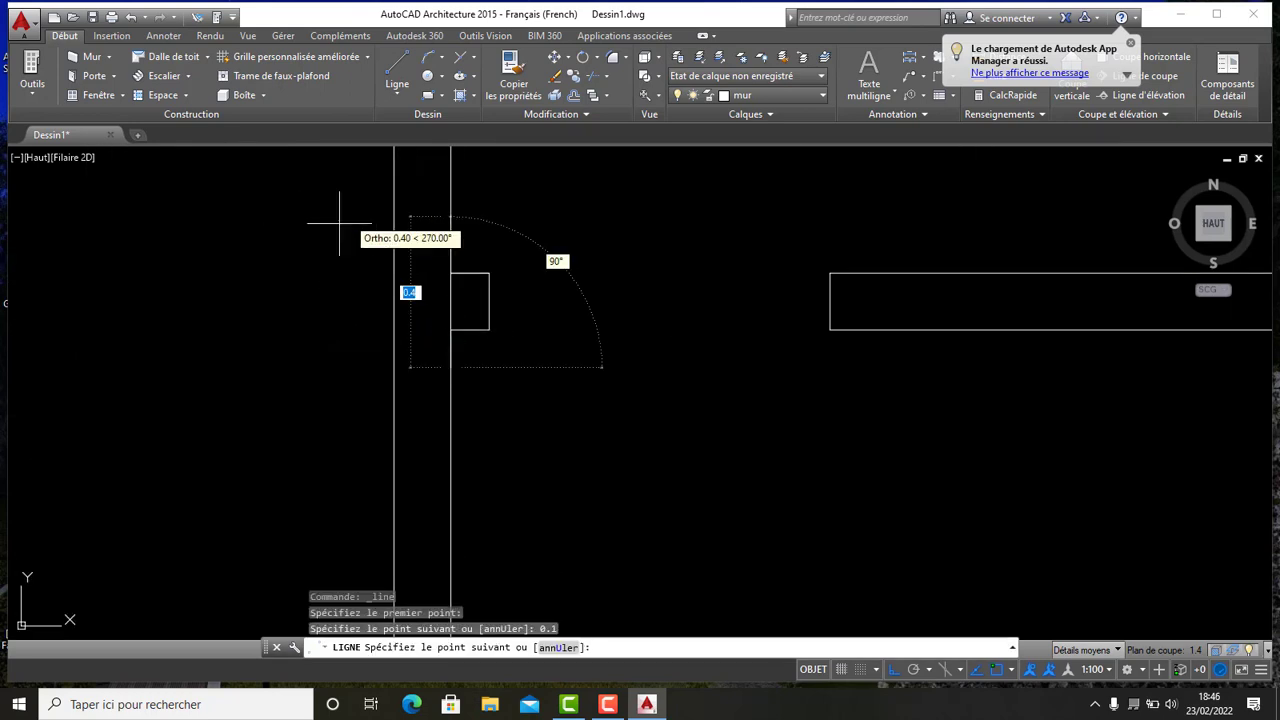
key("Escape")
- Delete the short stray line beside the central wall's stub
scroll(262, 318, "down", 5)
middle_click_drag(302, 285, 477, 272)
scroll(482, 270, "down", 2)
scroll(483, 330, "up", 5)
scroll(482, 326, "down", 5)
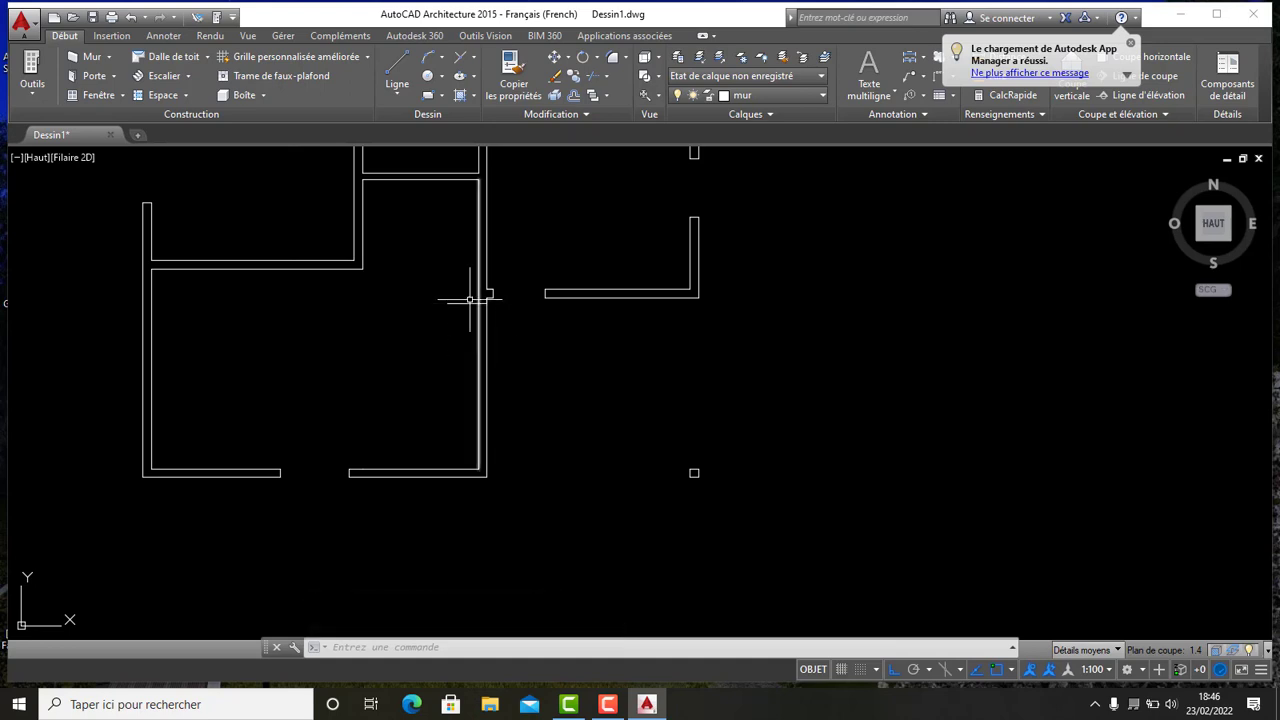
scroll(463, 299, "up", 5)
scroll(460, 298, "down", 5)
left_click(466, 330)
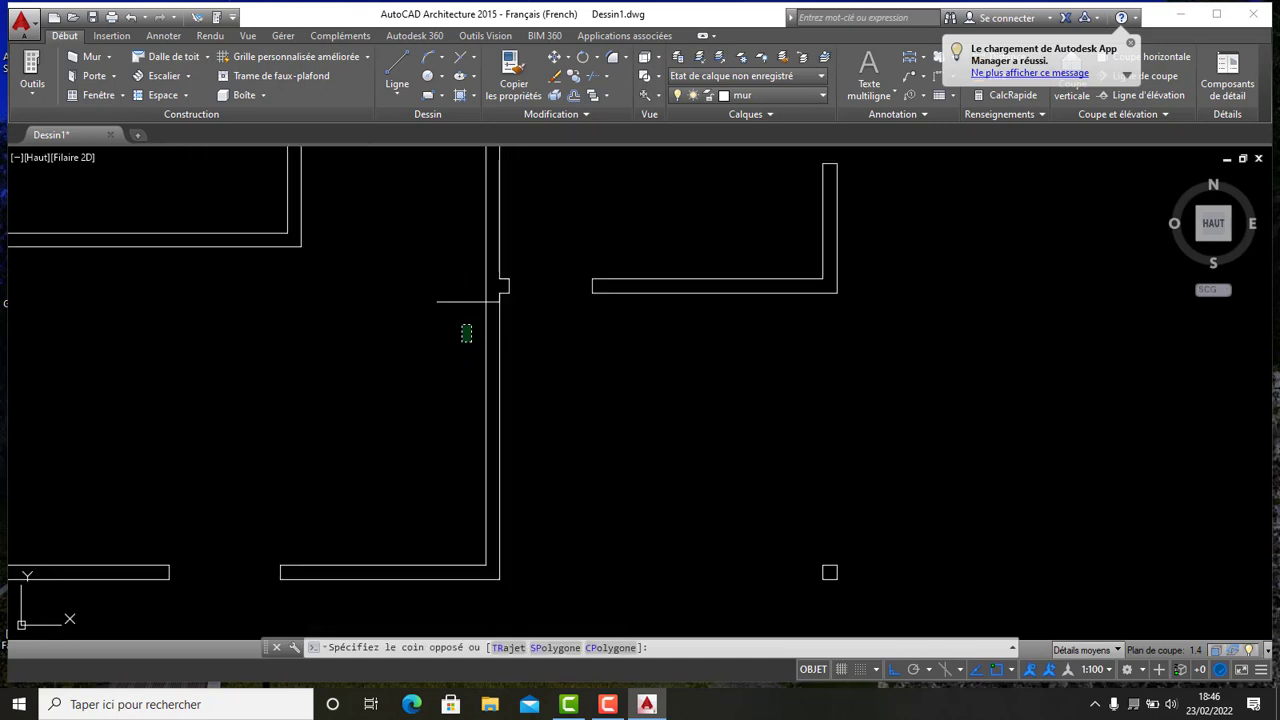
left_click(443, 288)
key("Delete")
- Draw a guide line offset 0.1 from the inner bottom corner of the central wall
scroll(459, 311, "down", 5)
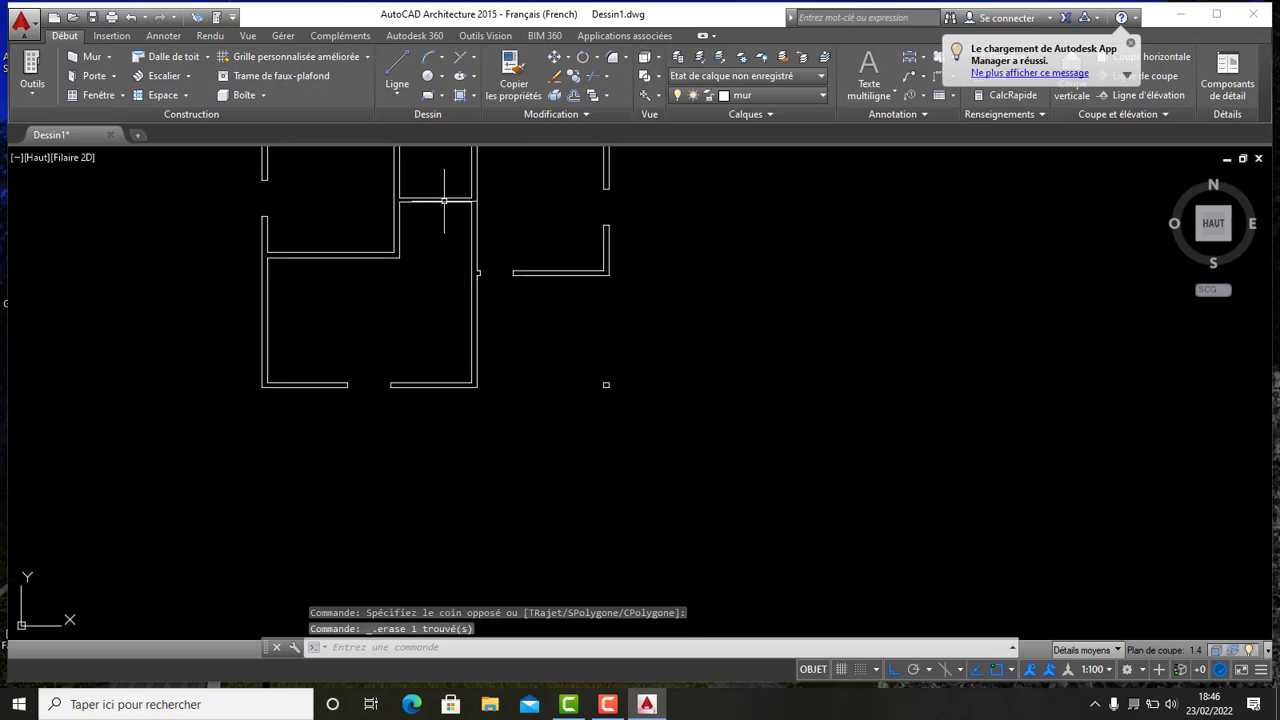
left_click(397, 72)
scroll(465, 378, "up", 5)
scroll(456, 328, "up", 4)
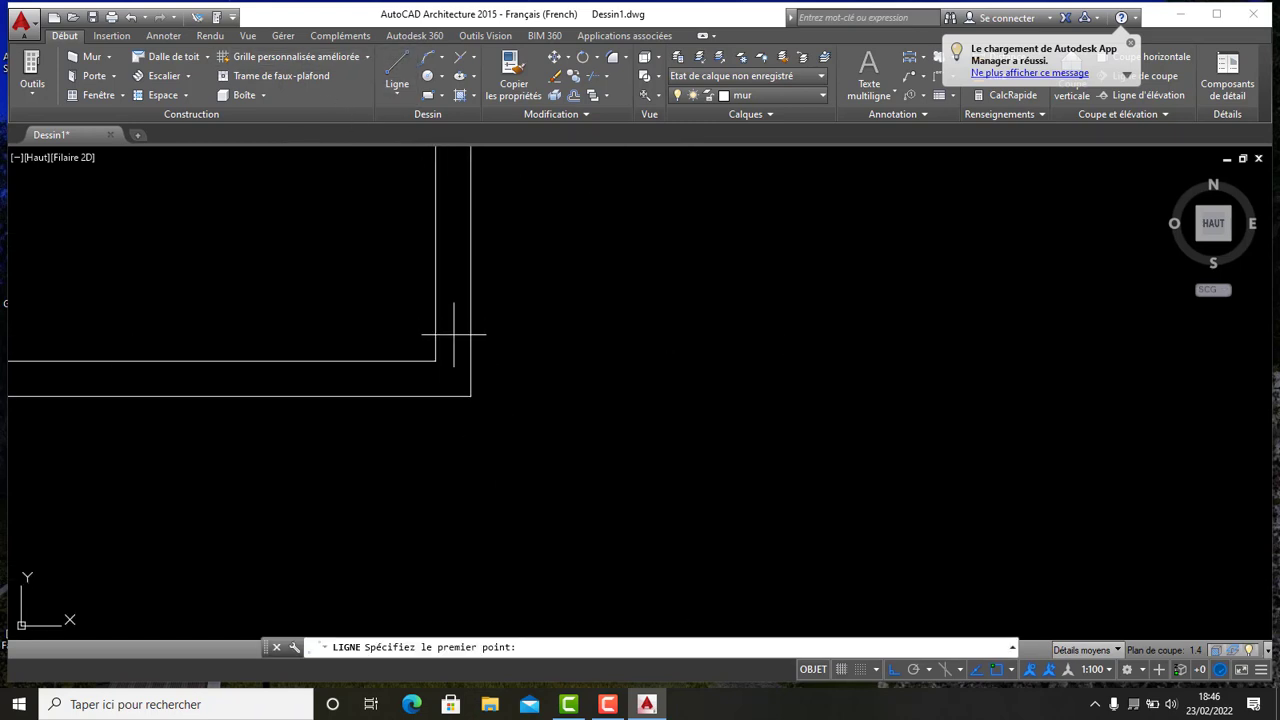
left_click(435, 361)
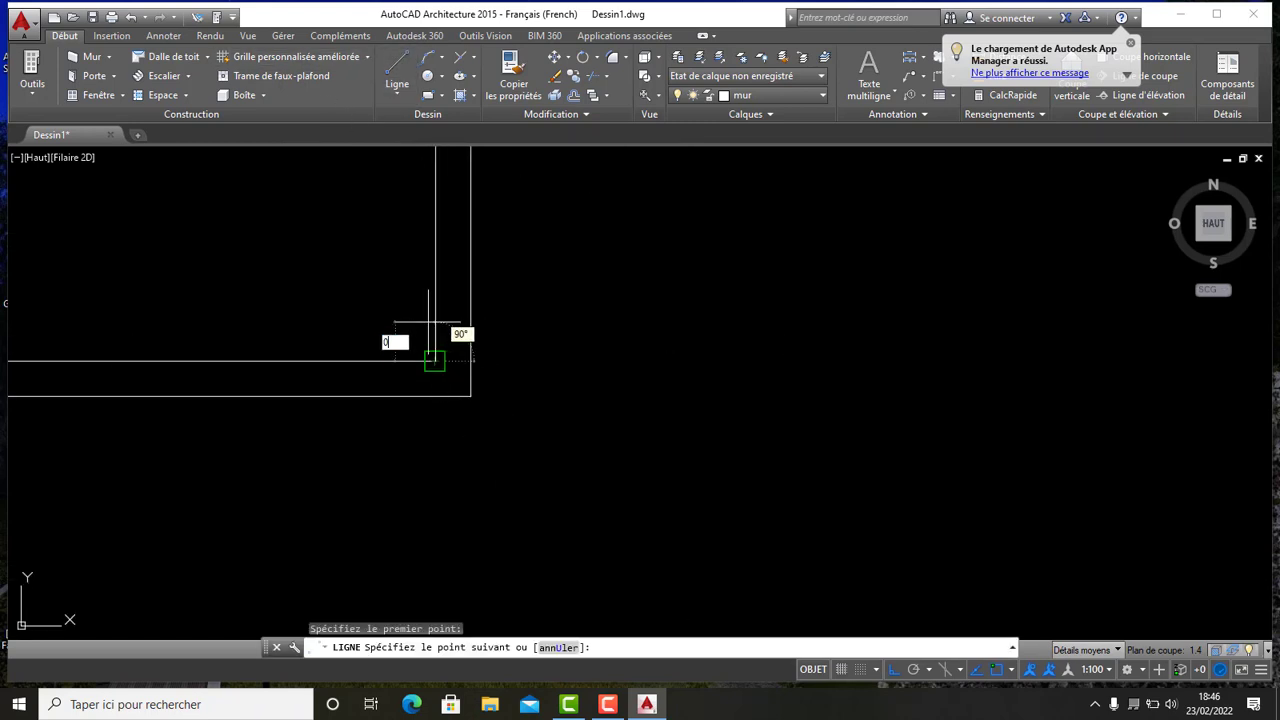
type("0.1")
key("Return")
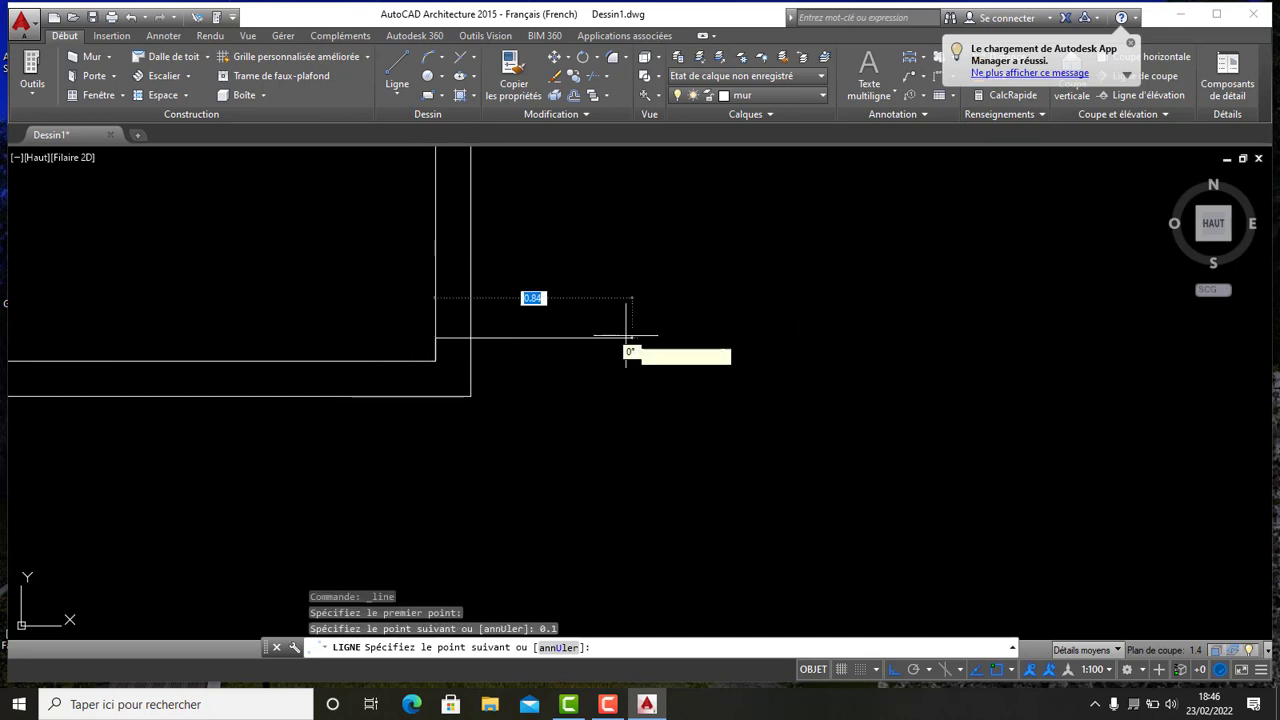
key("Escape")
- Offset the new guide line 1.2 upward to mark the door's width
scroll(617, 293, "down", 6)
middle_click_drag(601, 257, 583, 317)
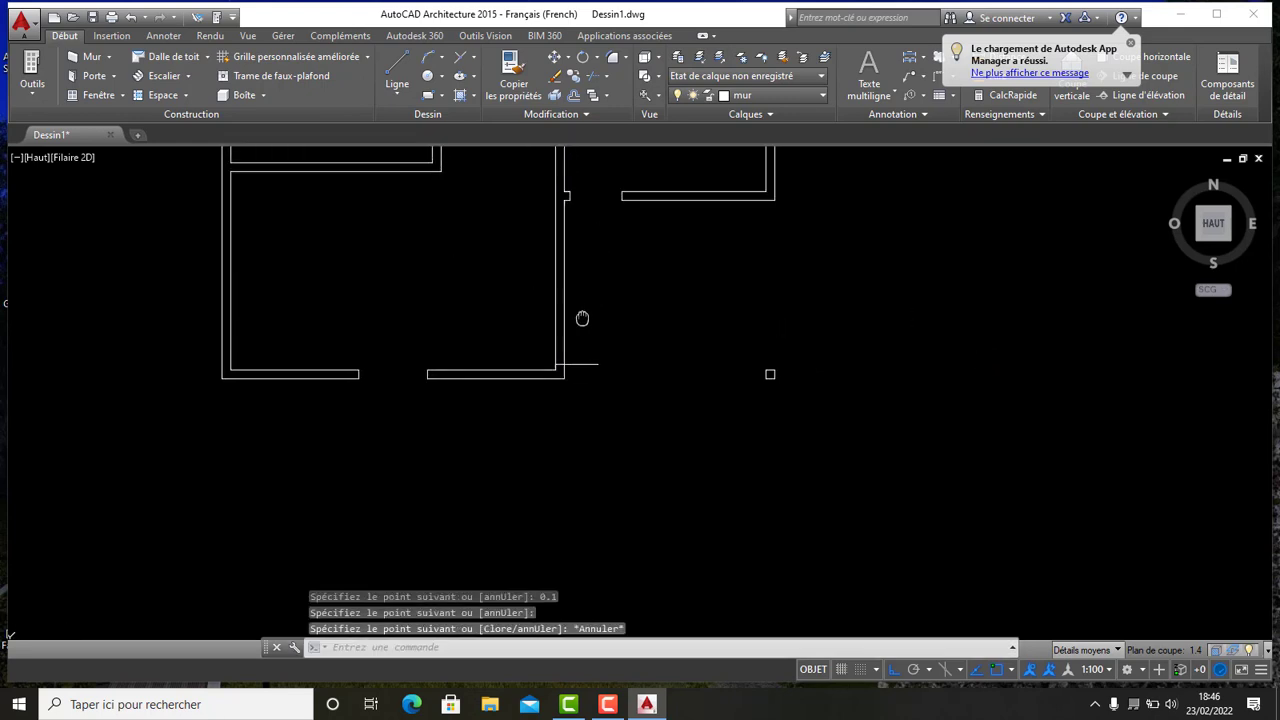
scroll(583, 318, "up", 4)
scroll(586, 321, "down", 6)
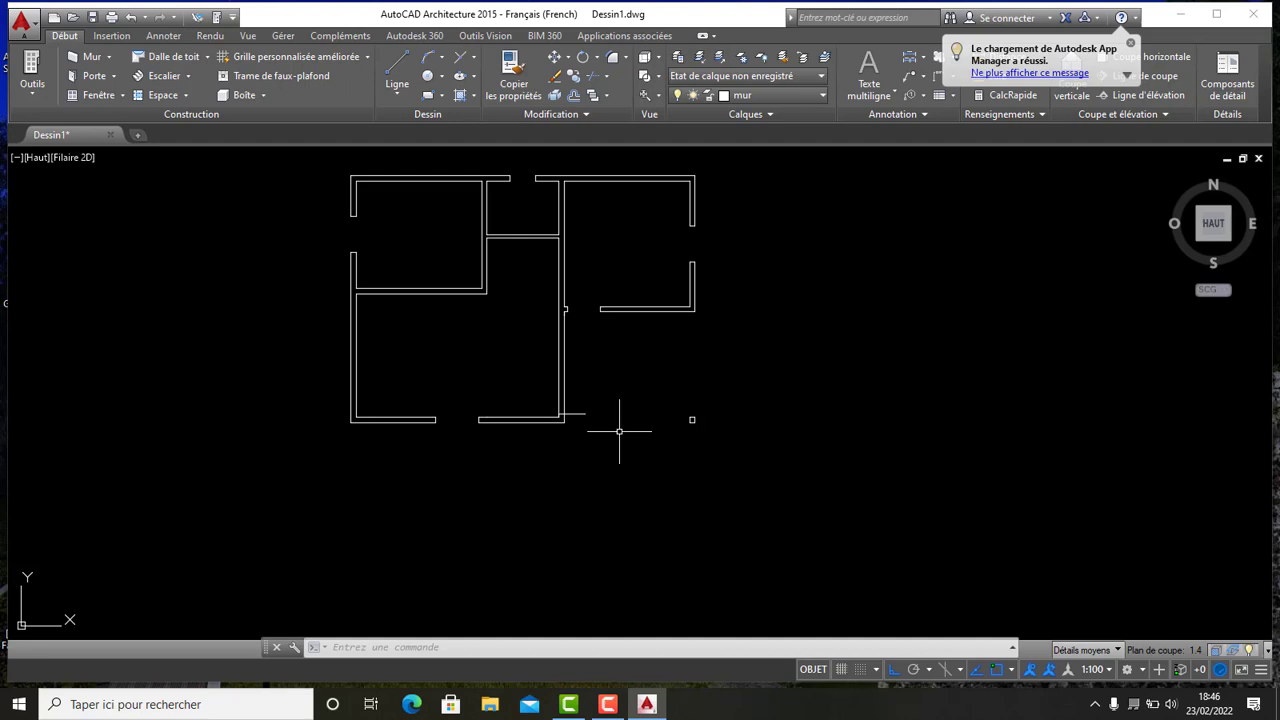
left_click(573, 96)
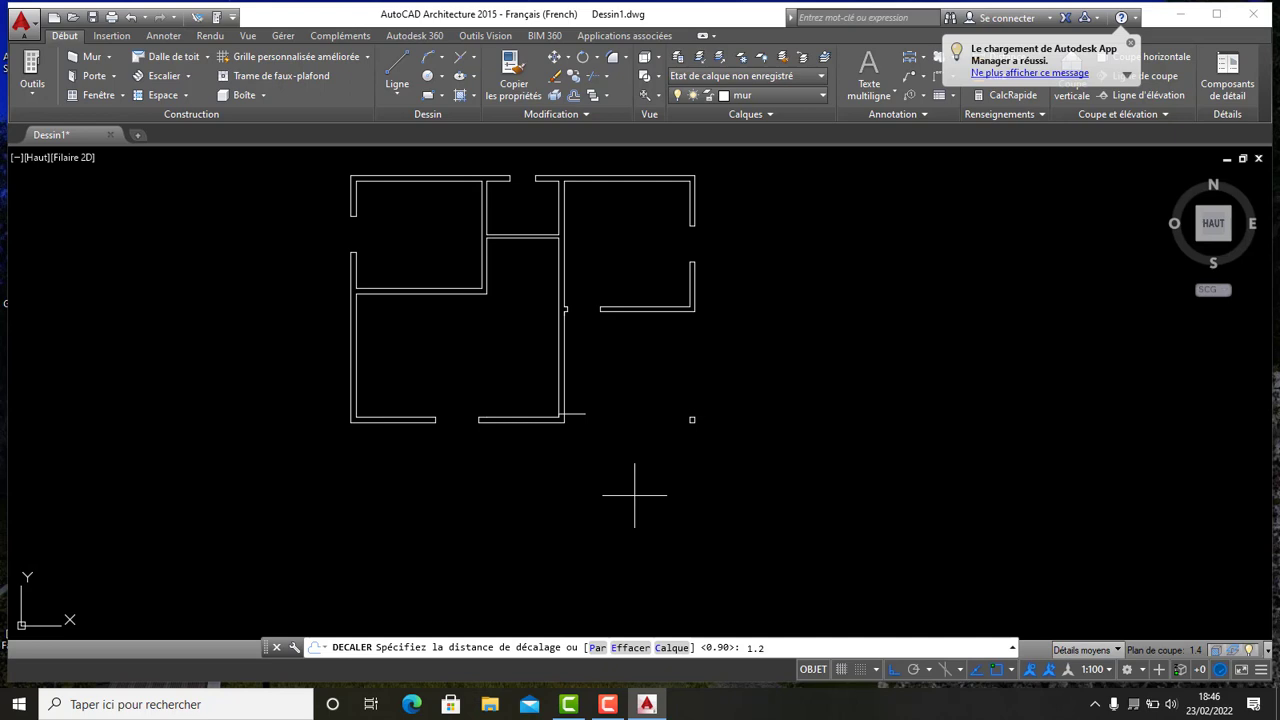
key("Return")
scroll(574, 362, "up", 3)
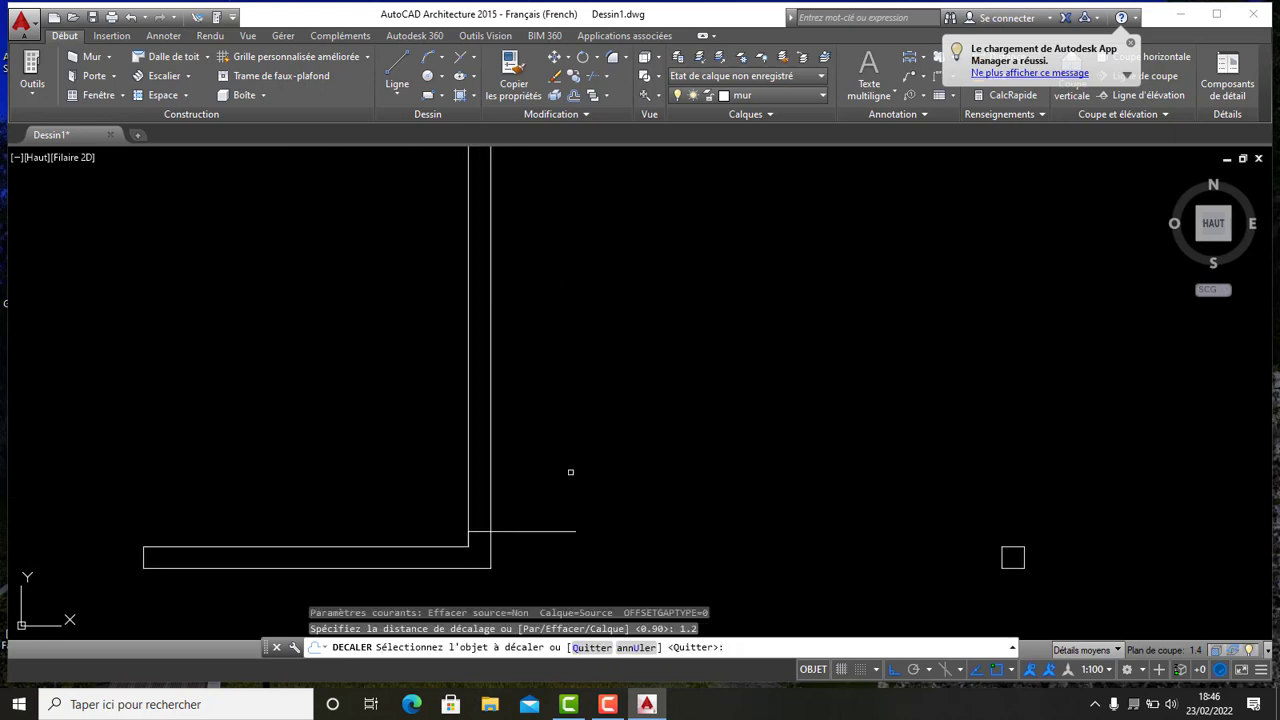
left_click(537, 537)
left_click(532, 305)
scroll(571, 290, "down", 5)
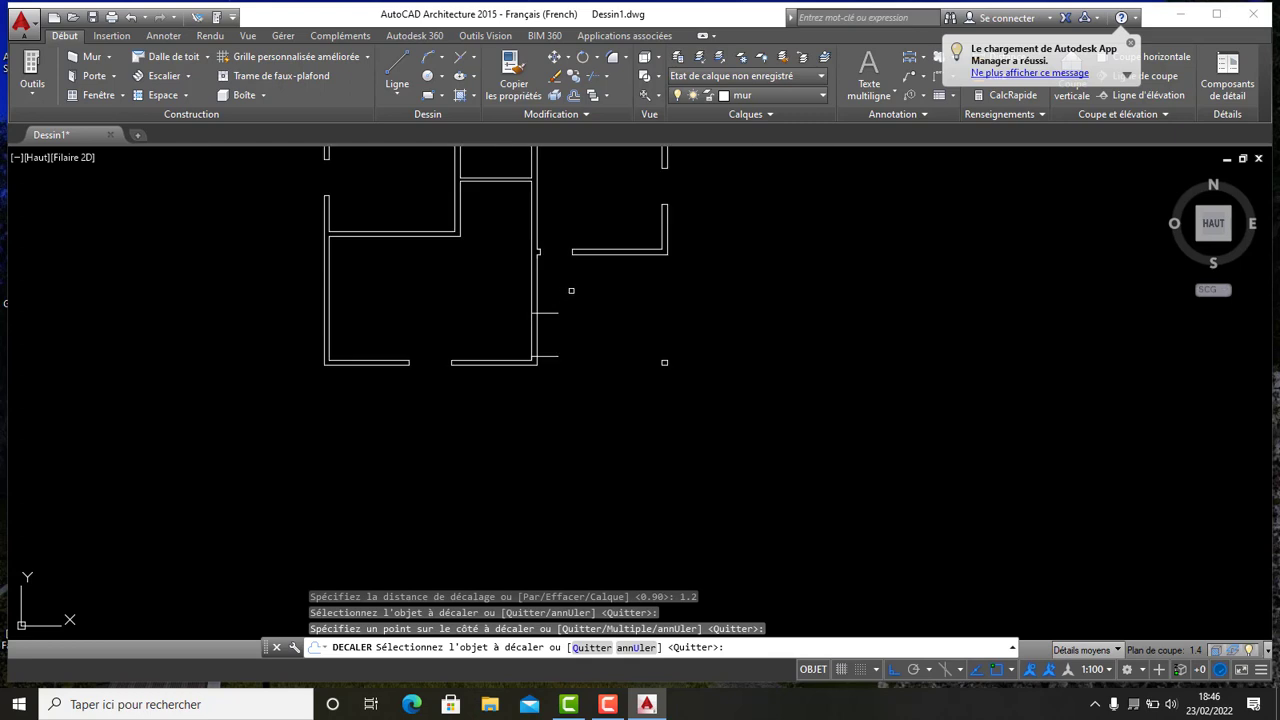
middle_click_drag(563, 317, 547, 399)
- Trim the lower central wall between the two guide lines to open the doorway
left_click(603, 57)
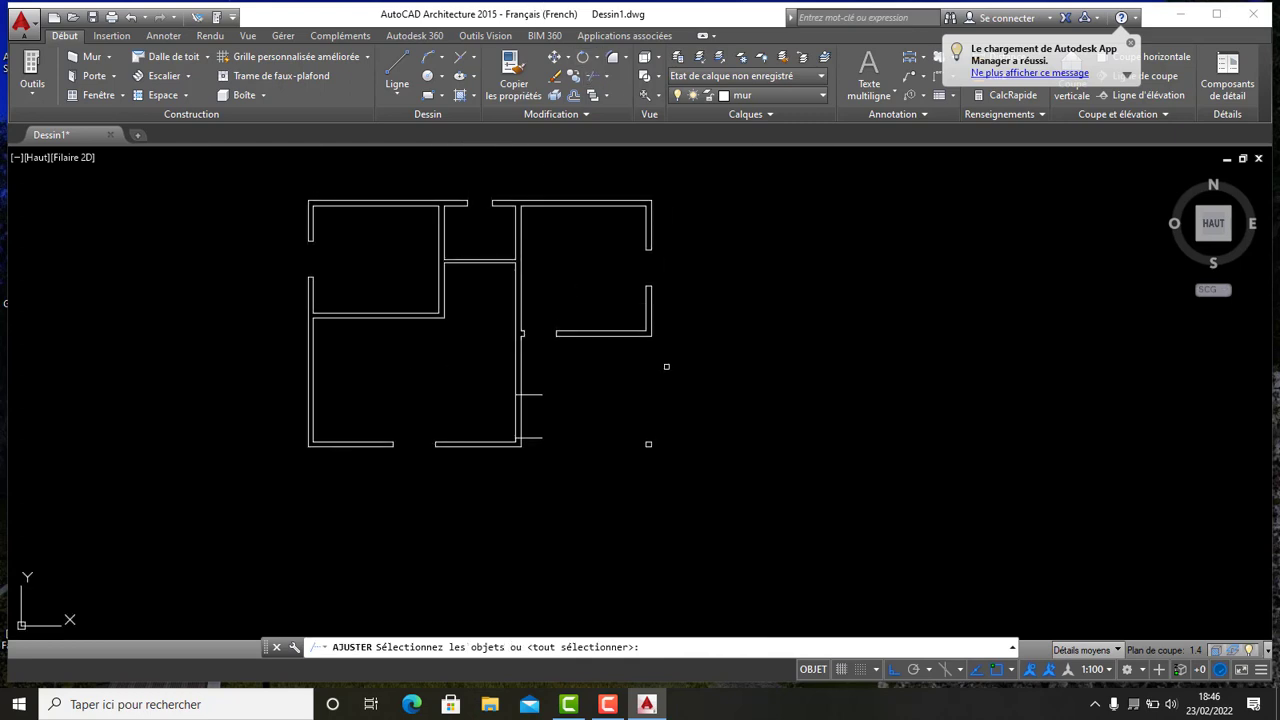
key("Return")
left_click(545, 458)
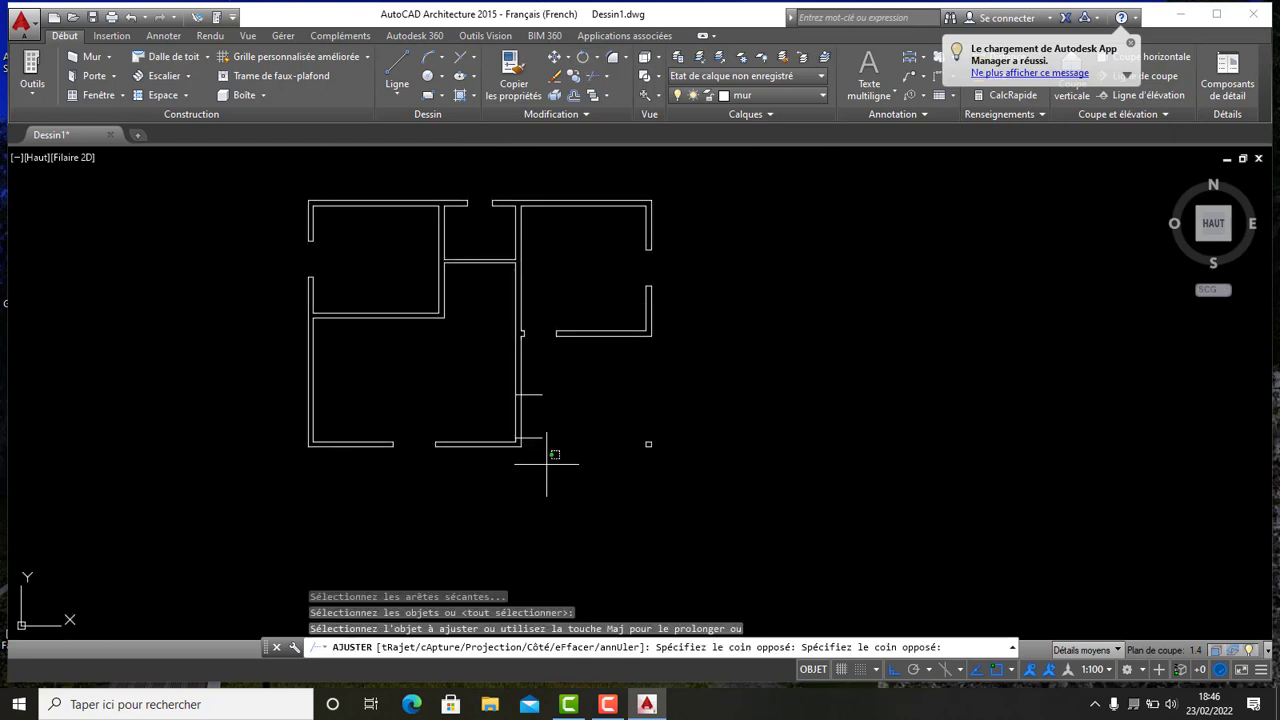
left_click(523, 380)
left_click(553, 425)
left_click(499, 407)
scroll(648, 386, "down", 2)
left_click(616, 353)
middle_click_drag(616, 353, 543, 403)
scroll(529, 384, "up", 2)
left_click(474, 370)
middle_click_drag(447, 363, 566, 299)
scroll(613, 351, "up", 2)
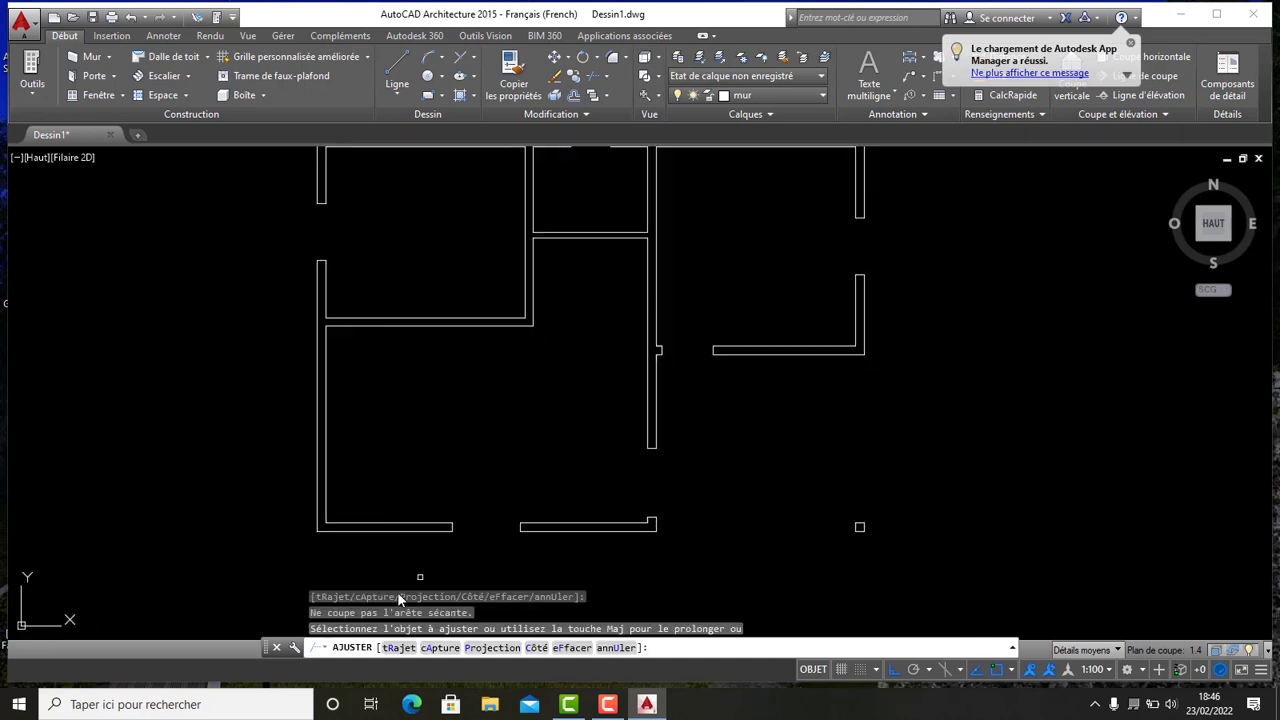
- Draw a guide line 0.1 long from the inner corner where the central wall meets the upper room's wall
scroll(686, 320, "down", 4)
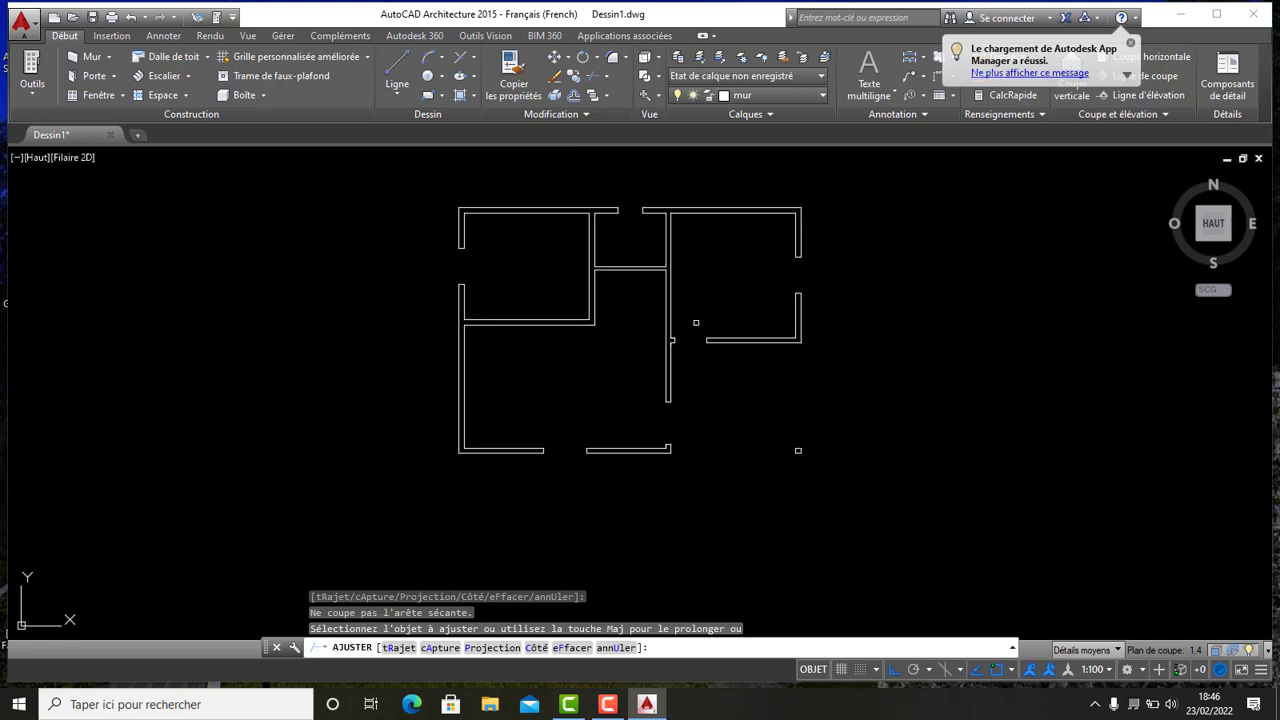
scroll(608, 344, "up", 5)
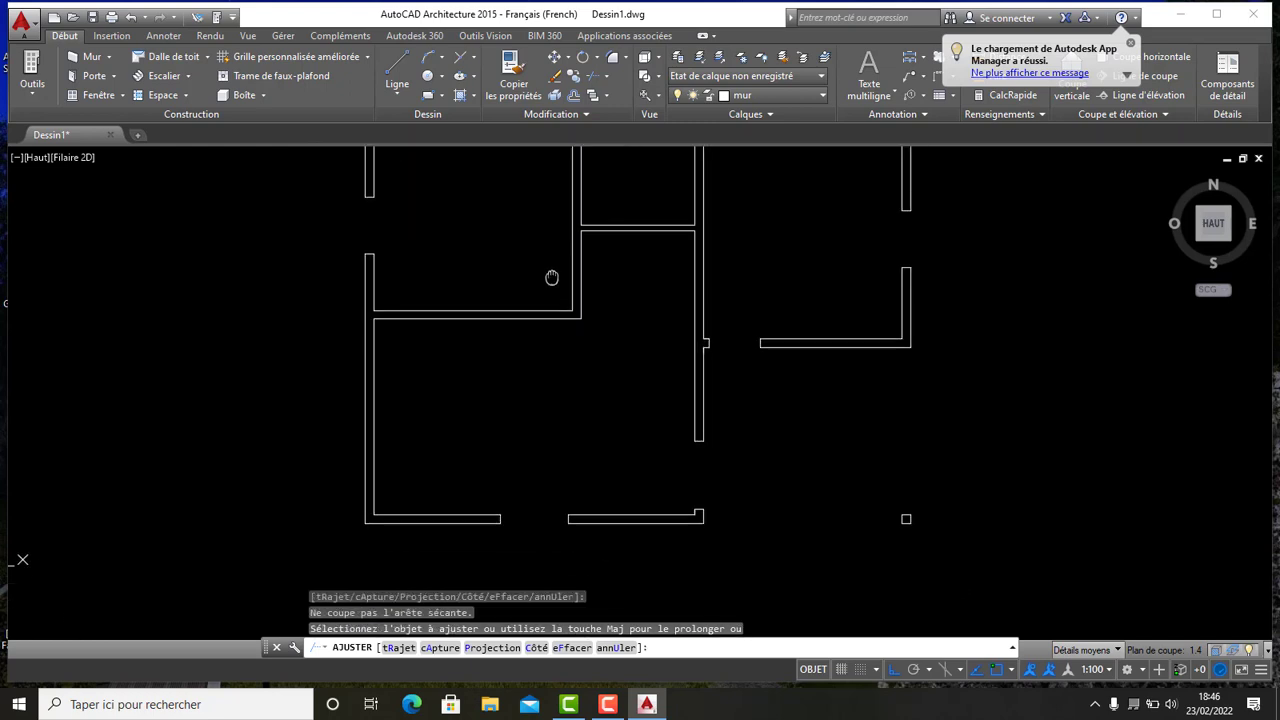
left_click(397, 70)
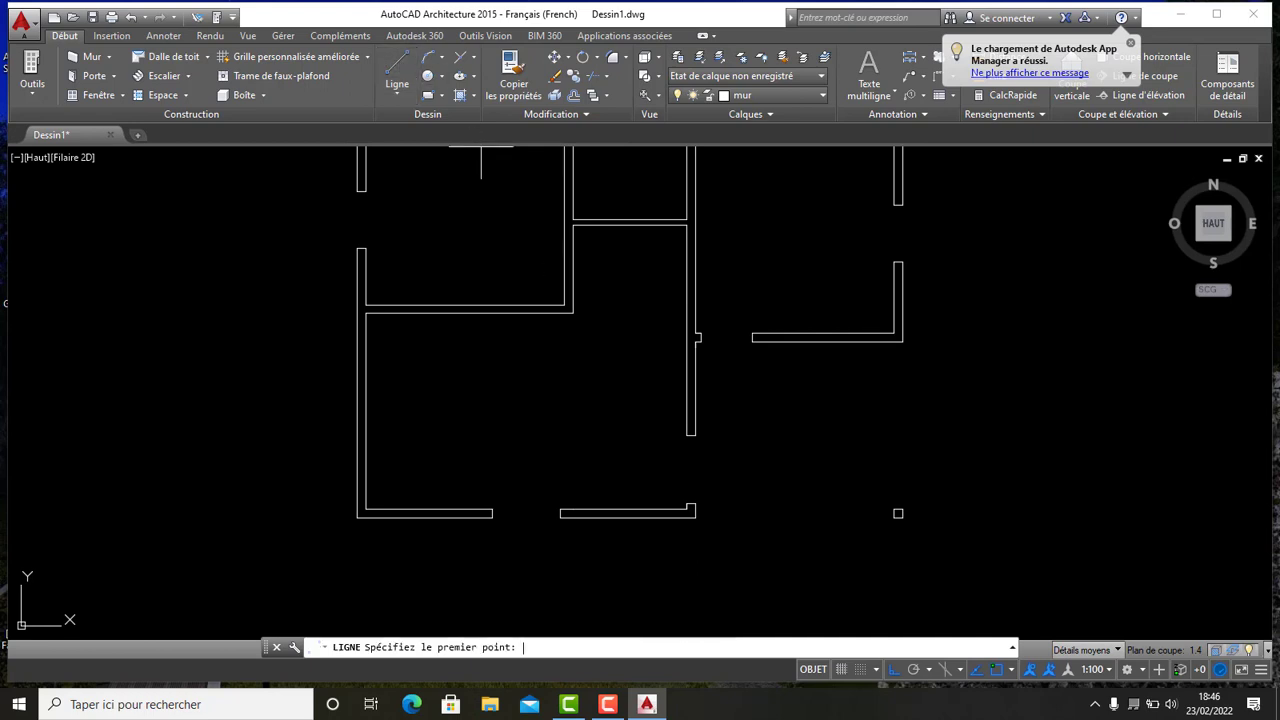
scroll(522, 327, "up", 2)
scroll(522, 327, "down", 4)
scroll(600, 368, "up", 6)
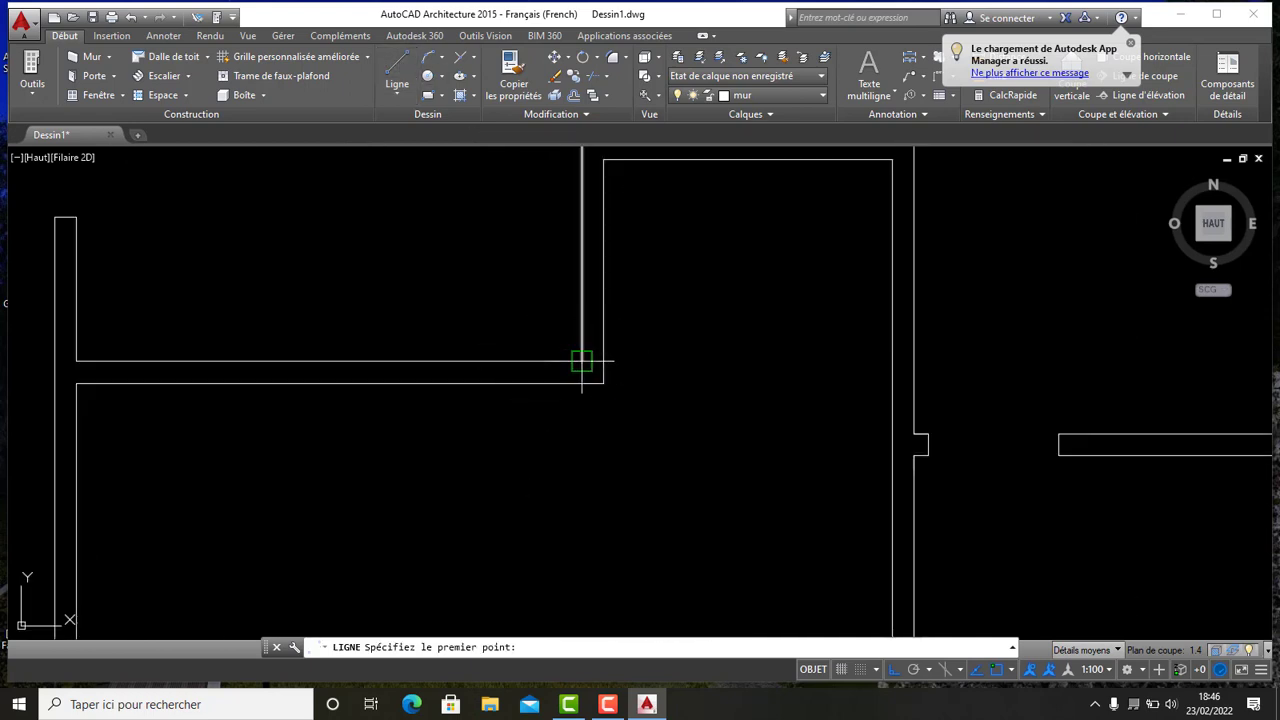
left_click(601, 378)
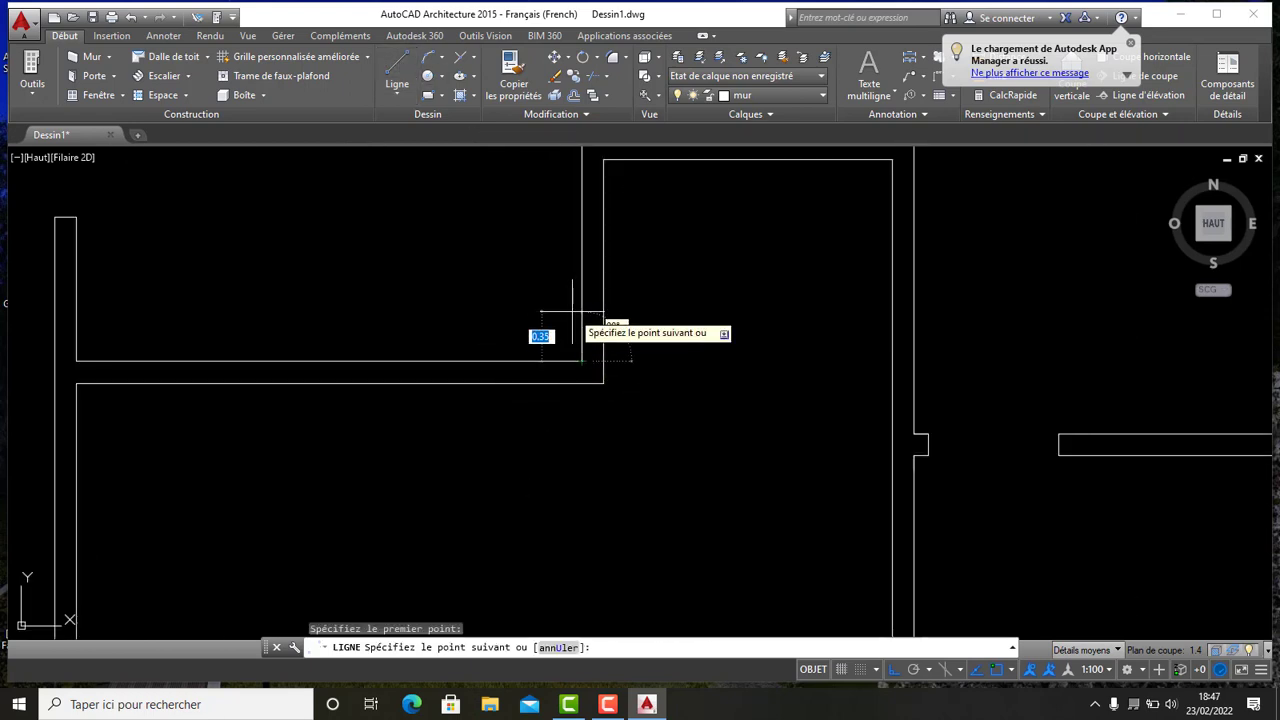
key("Return")
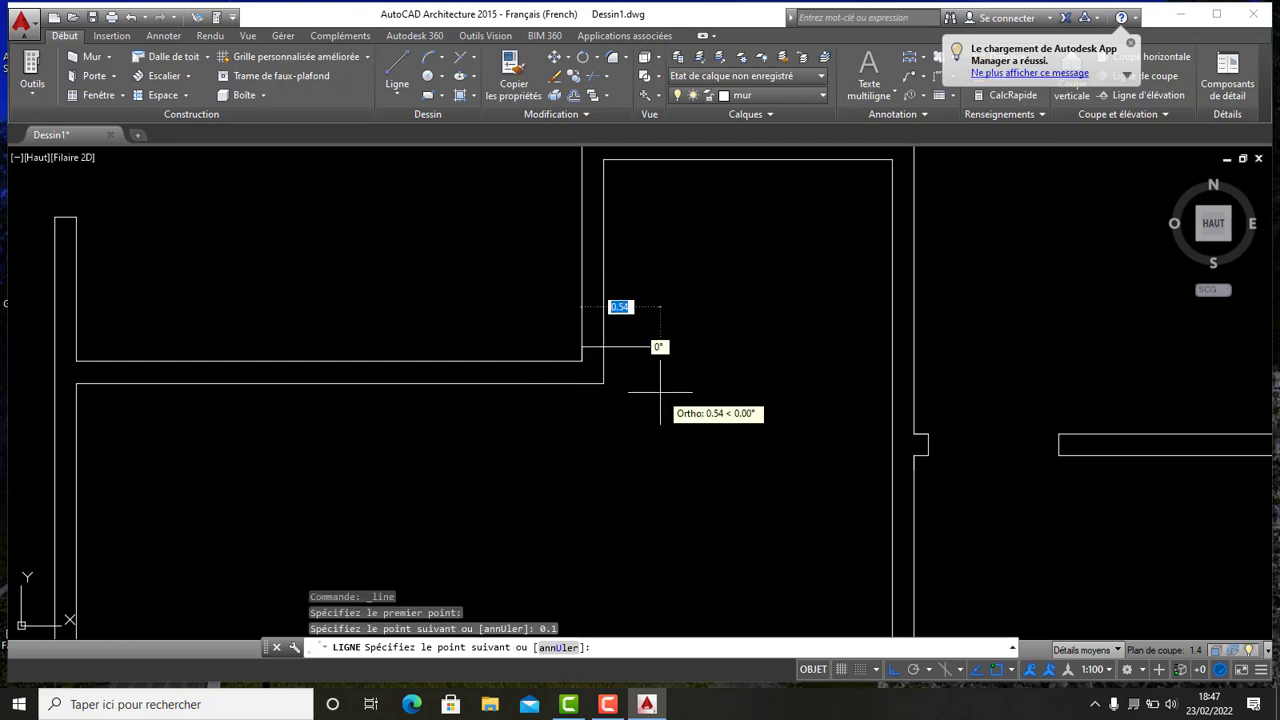
key("Escape")
middle_click_drag(628, 232, 586, 291)
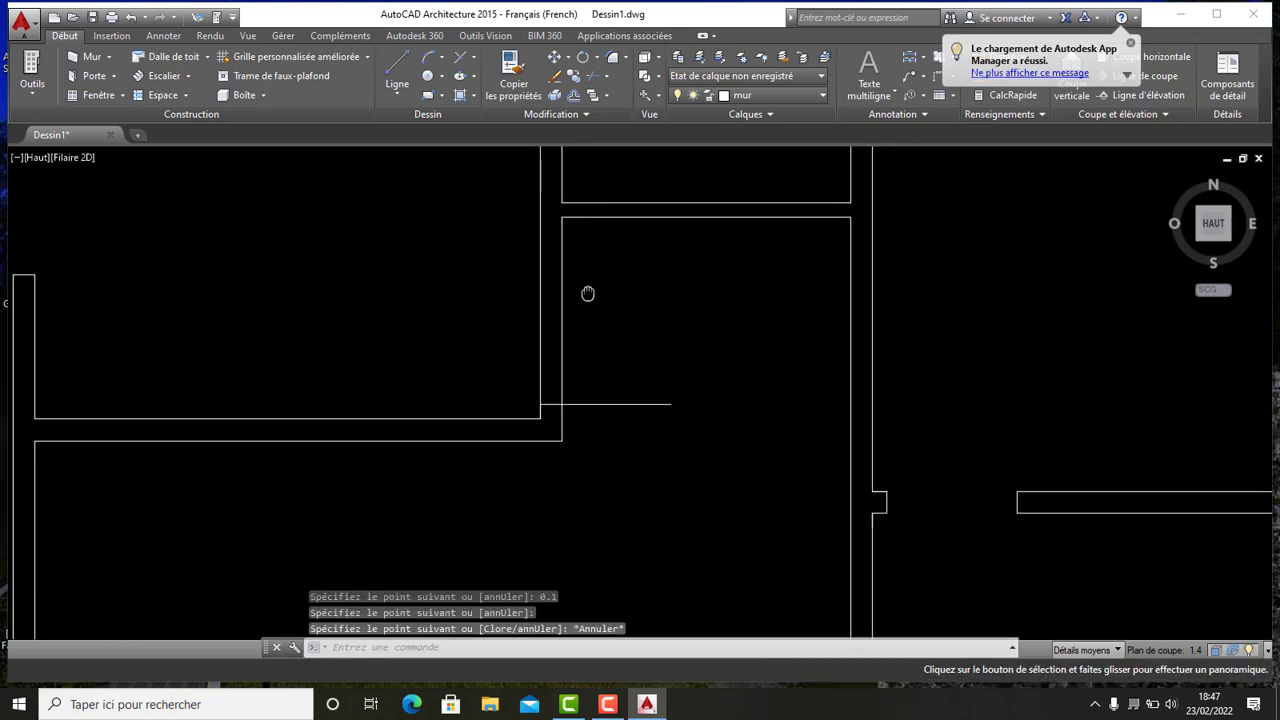
- Offset the new guide line 0.8 upward to mark the opening's width
left_click(573, 95)
right_click(674, 288)
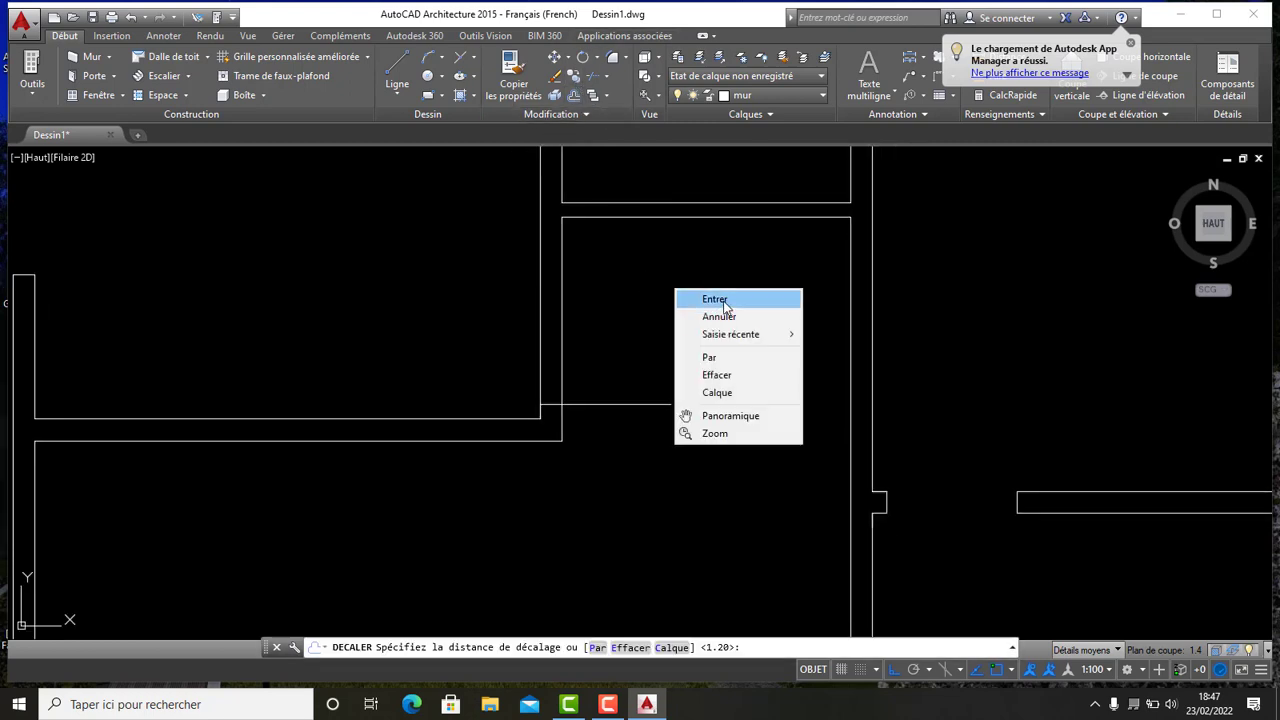
left_click(700, 294)
left_click(650, 405)
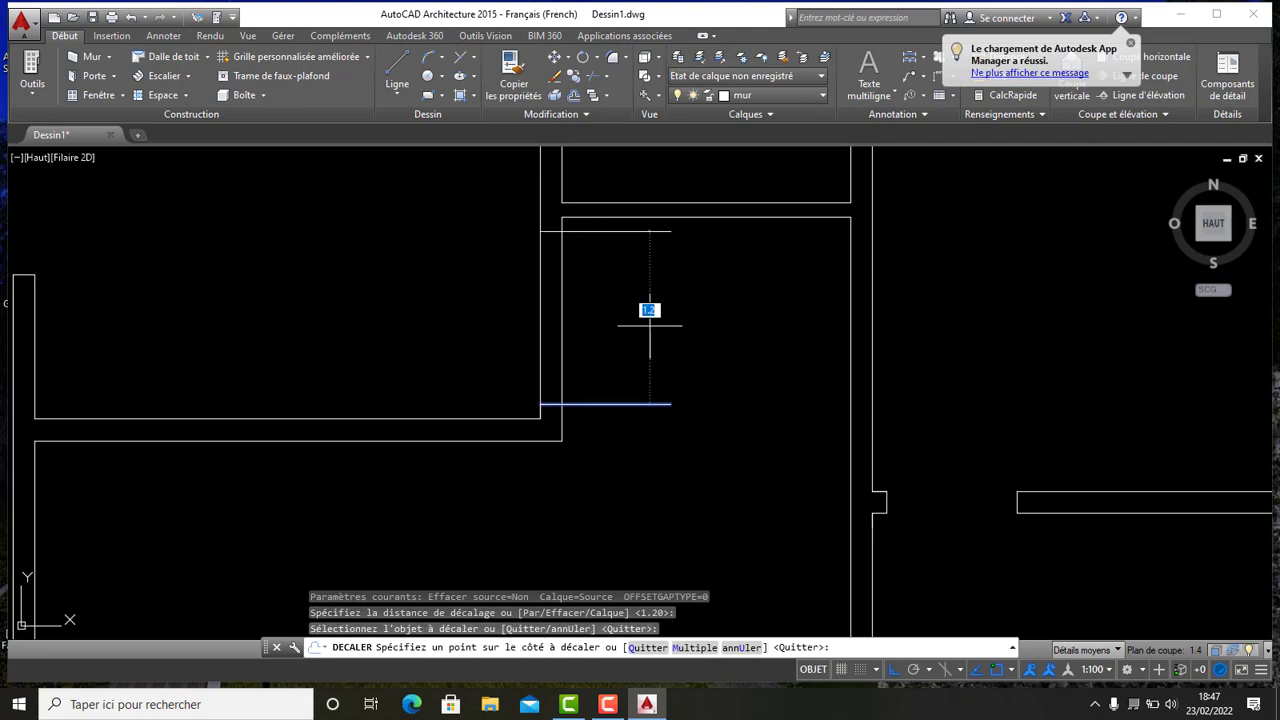
left_click(650, 325)
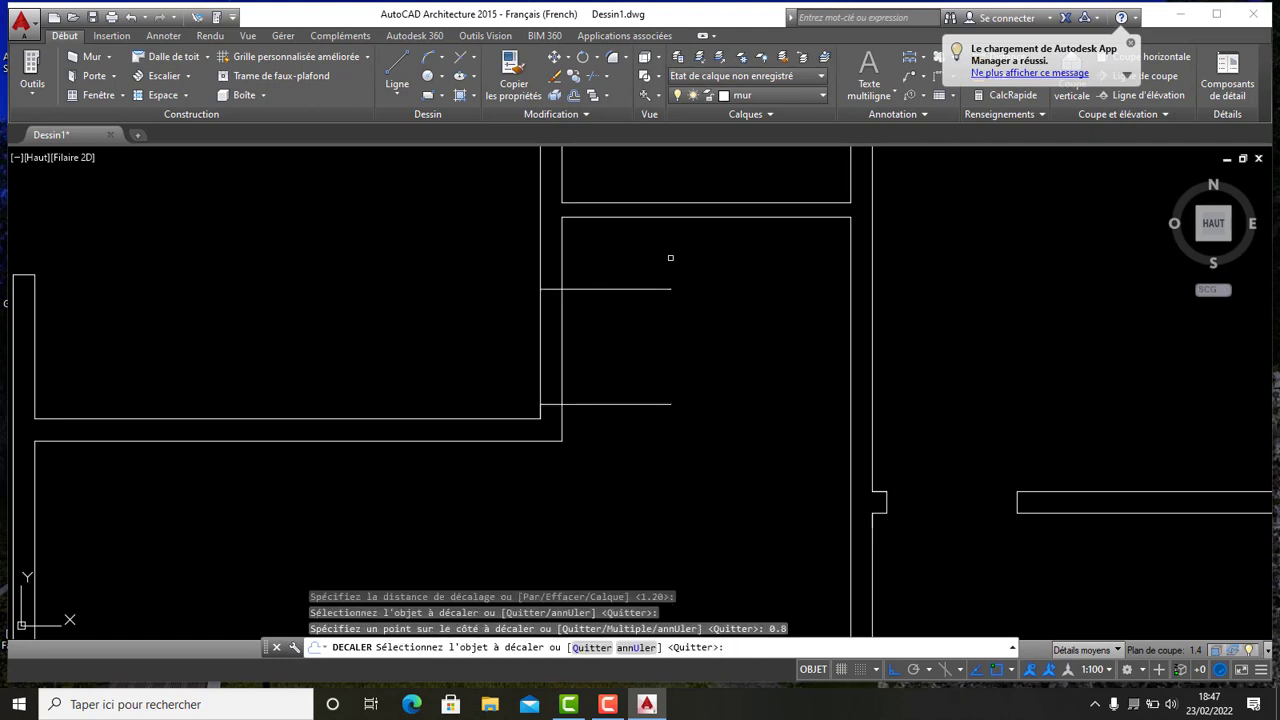
middle_click_drag(670, 258, 508, 378)
key("Escape")
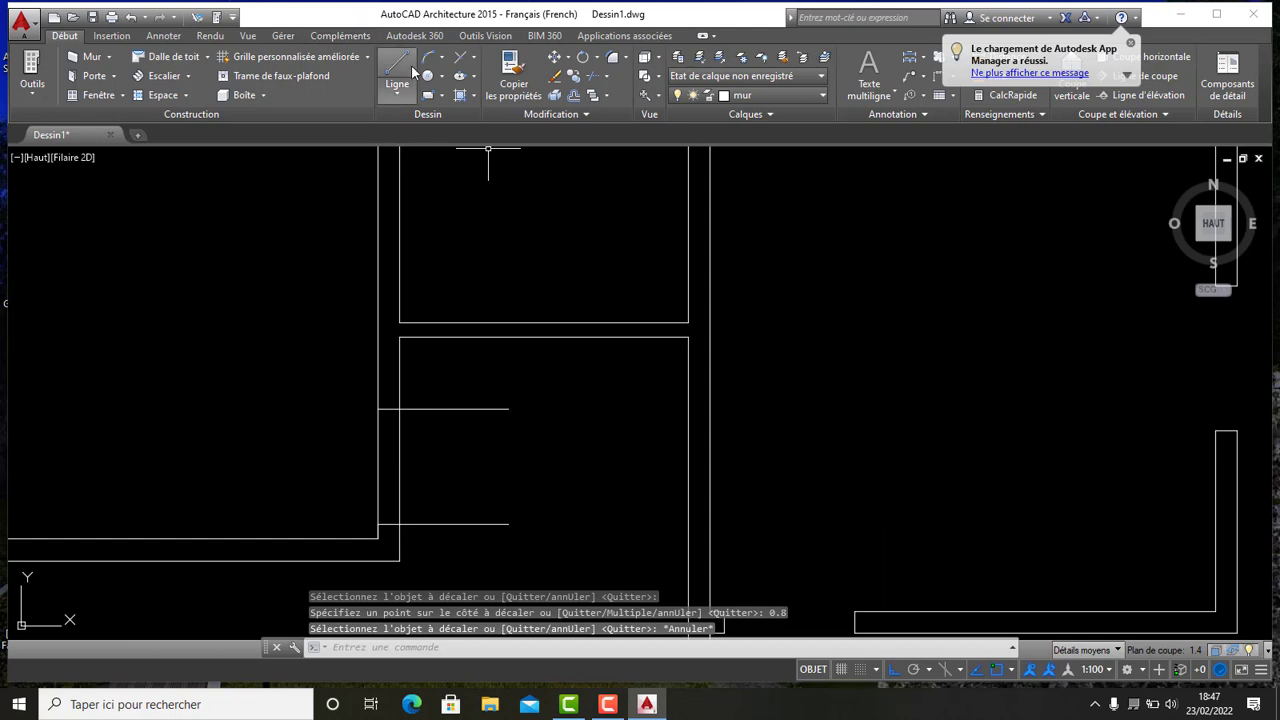
- Trim the central vertical wall between the two horizontal guide lines to open a doorway
left_click(613, 57)
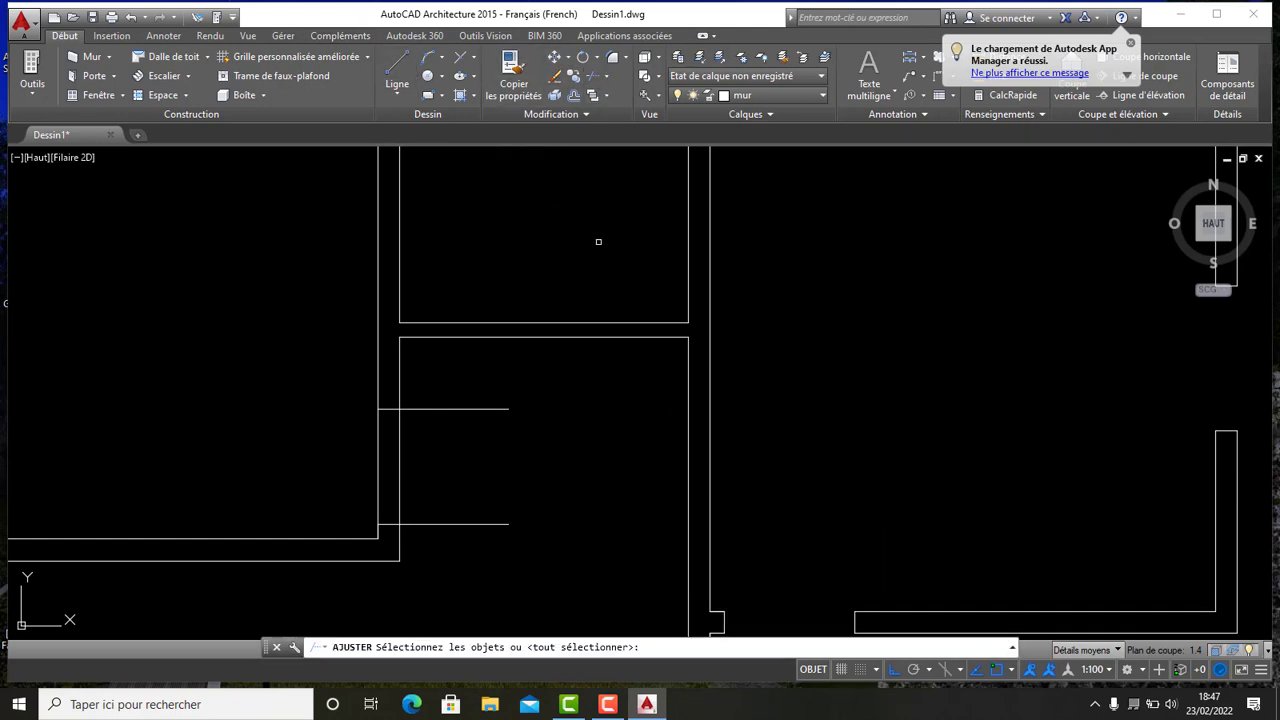
key("Return")
scroll(480, 458, "down", 2)
left_click(500, 551)
left_click(480, 414)
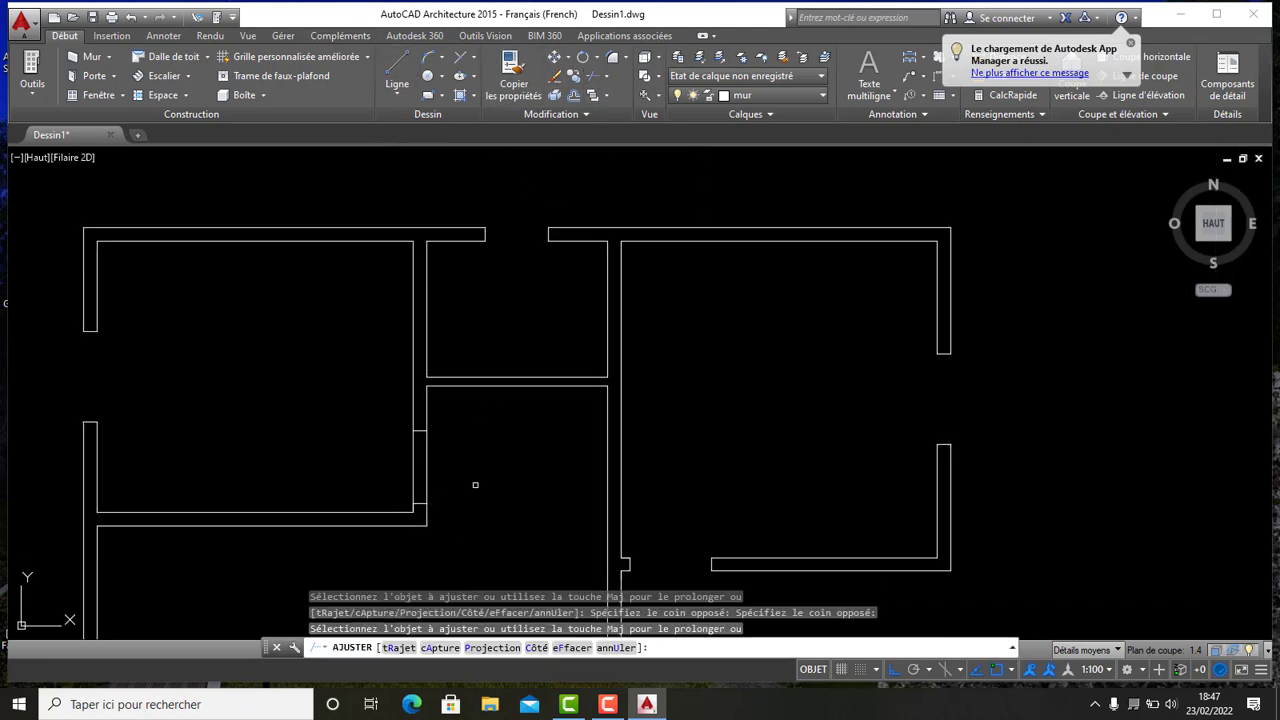
left_click(476, 486)
left_click(391, 449)
scroll(475, 454, "down", 3)
scroll(540, 208, "up", 2)
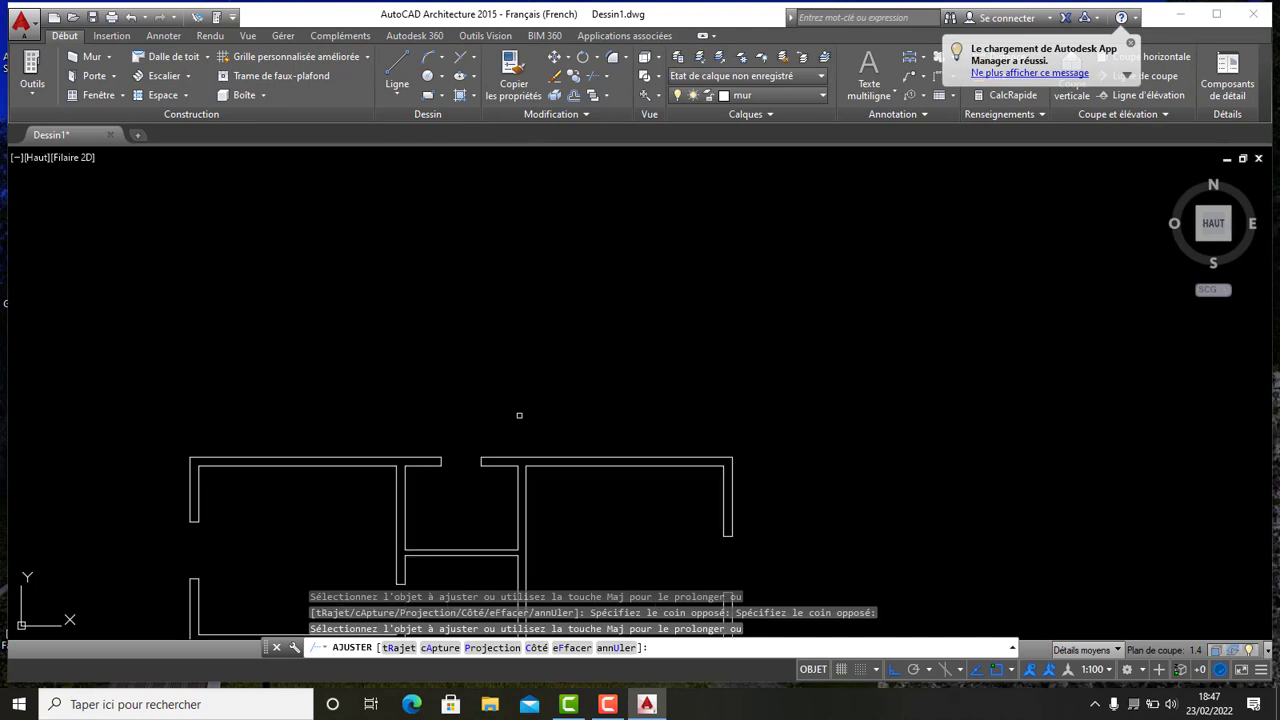
middle_click_drag(519, 415, 543, 258)
key("Escape")
key("Escape")
- Draw a vertical guide line offset 0.1 from the inner corner of the central upper room
left_click(397, 72)
scroll(471, 488, "up", 4)
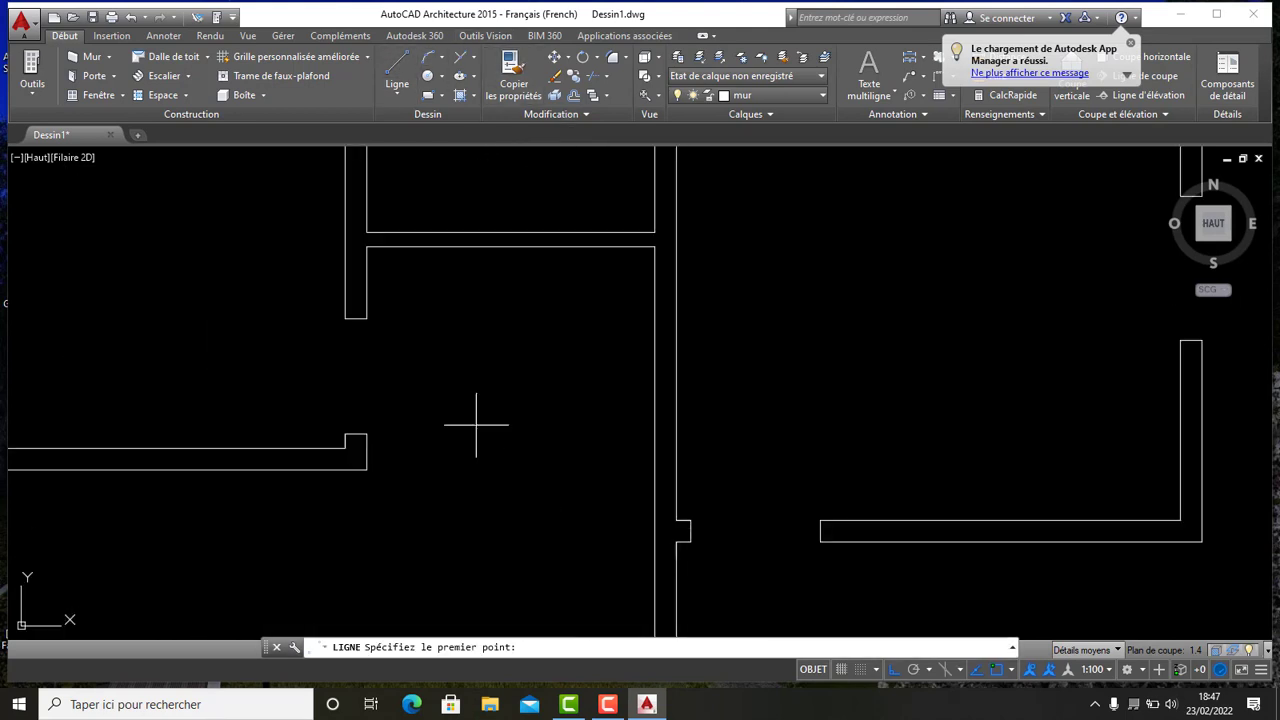
left_click(654, 246)
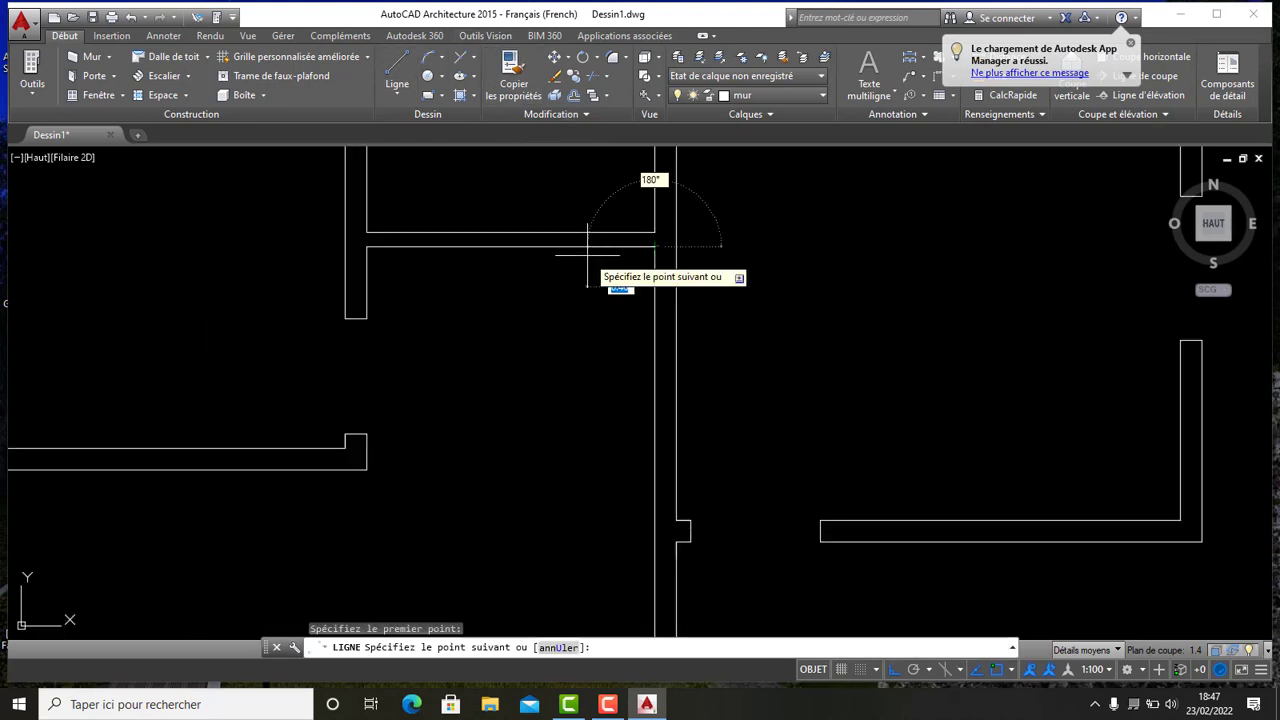
type("0.1")
key("Return")
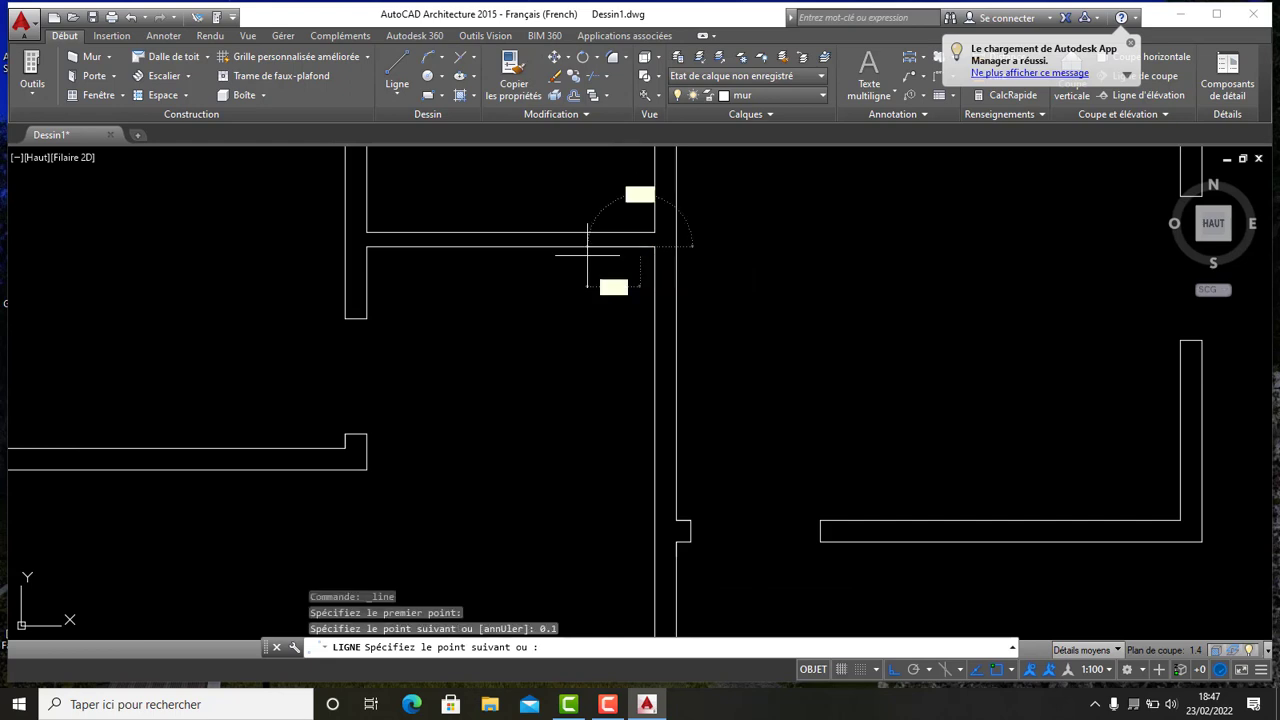
middle_click_drag(677, 320, 661, 441)
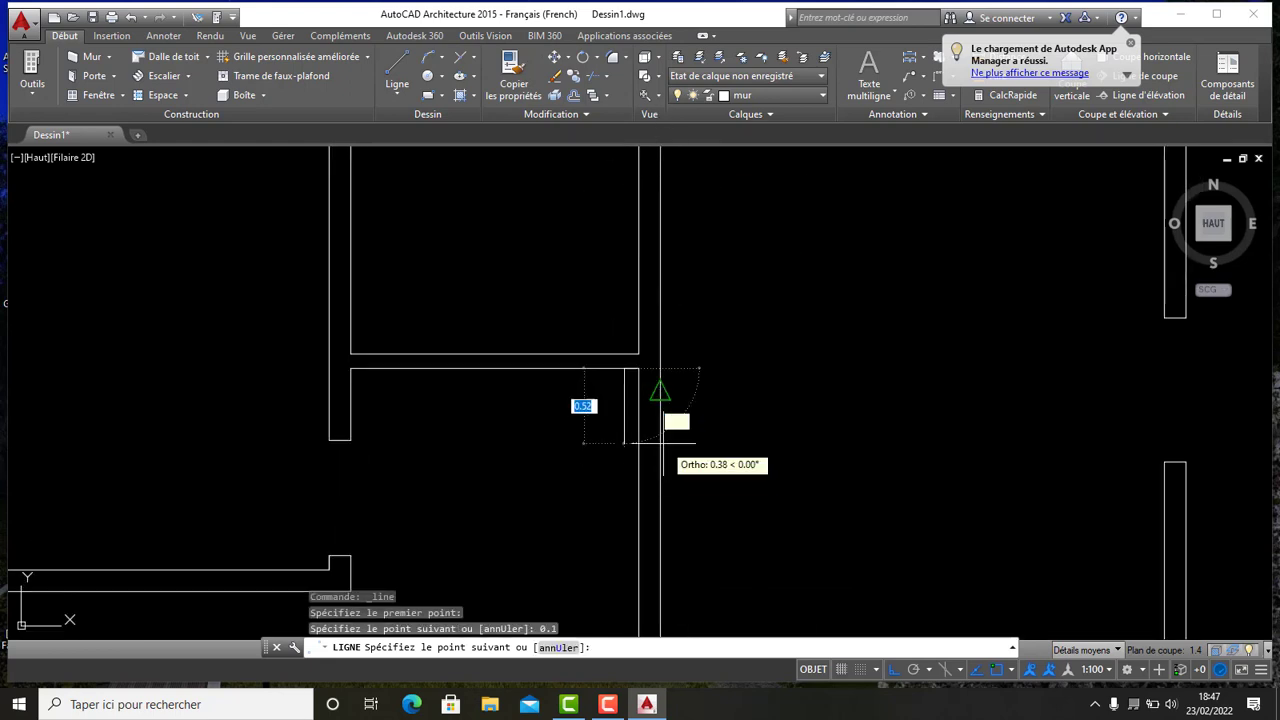
left_click(589, 285)
key("Escape")
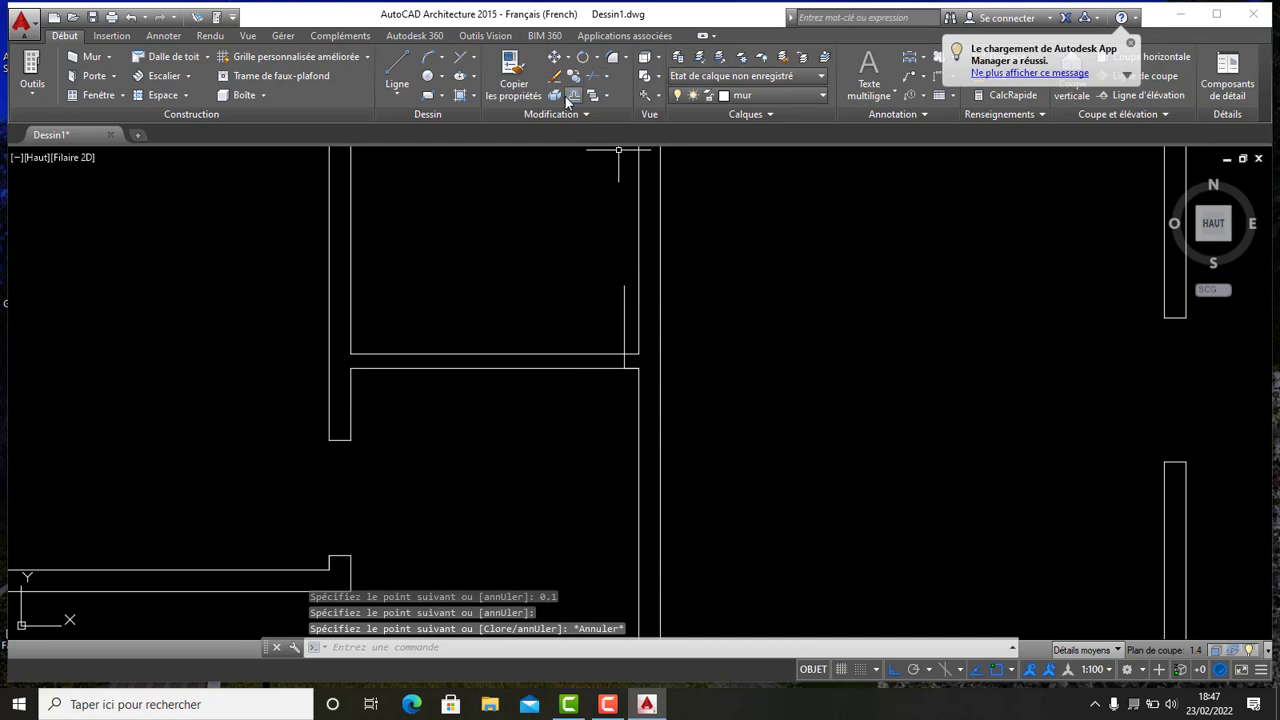
left_click(566, 96)
right_click(555, 228)
left_click(590, 237)
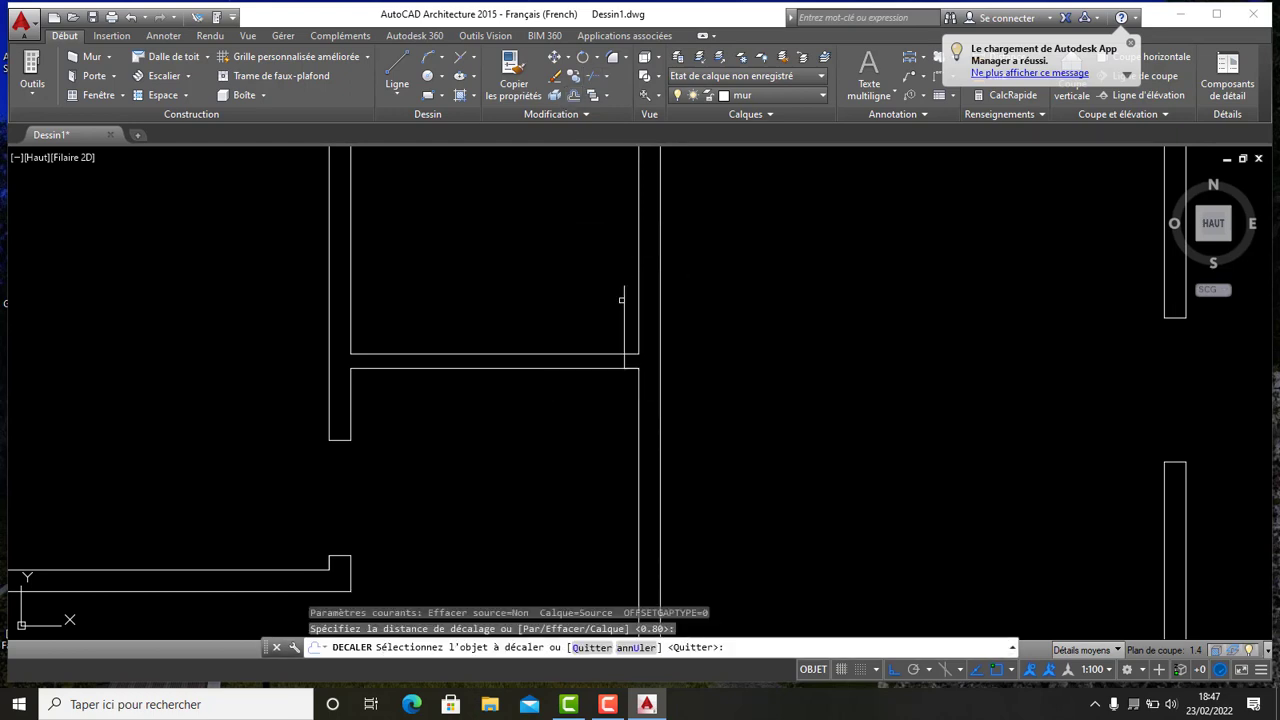
left_click(622, 299)
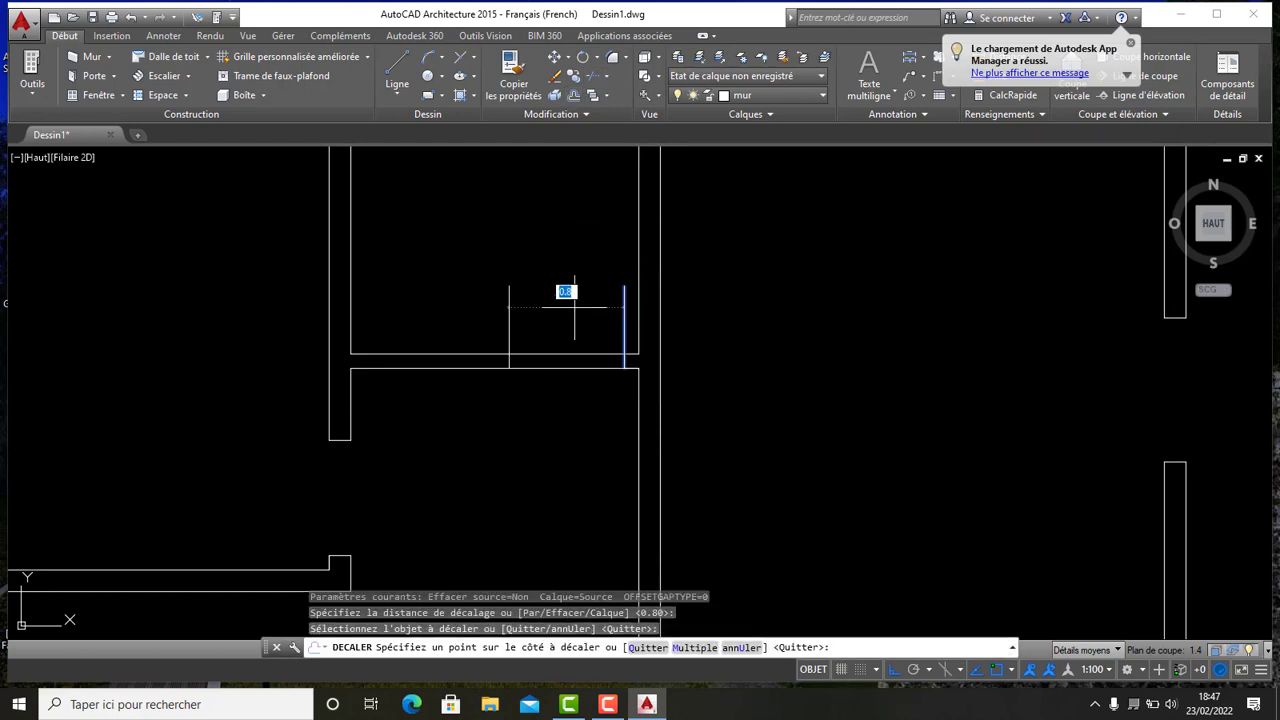
key("Return")
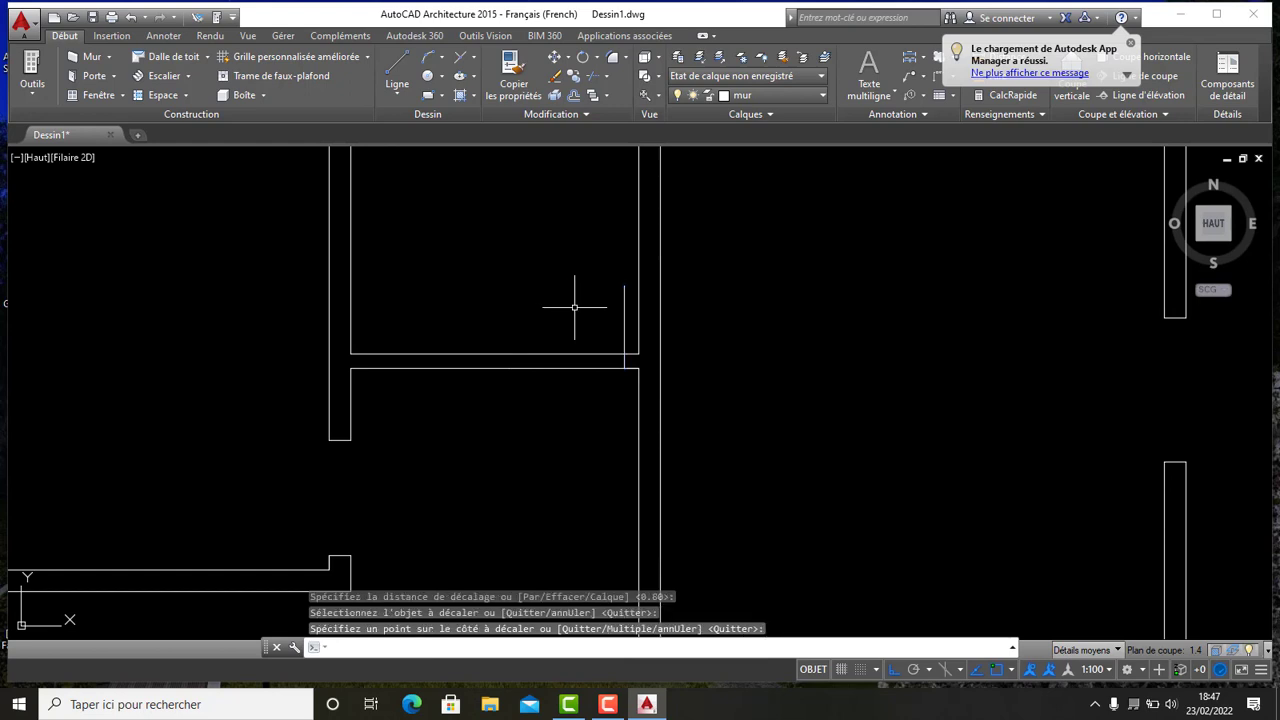
- Offset the vertical guide line 0.8 to the left to mark the doorway's width
left_click(576, 95)
right_click(571, 202)
left_click(602, 212)
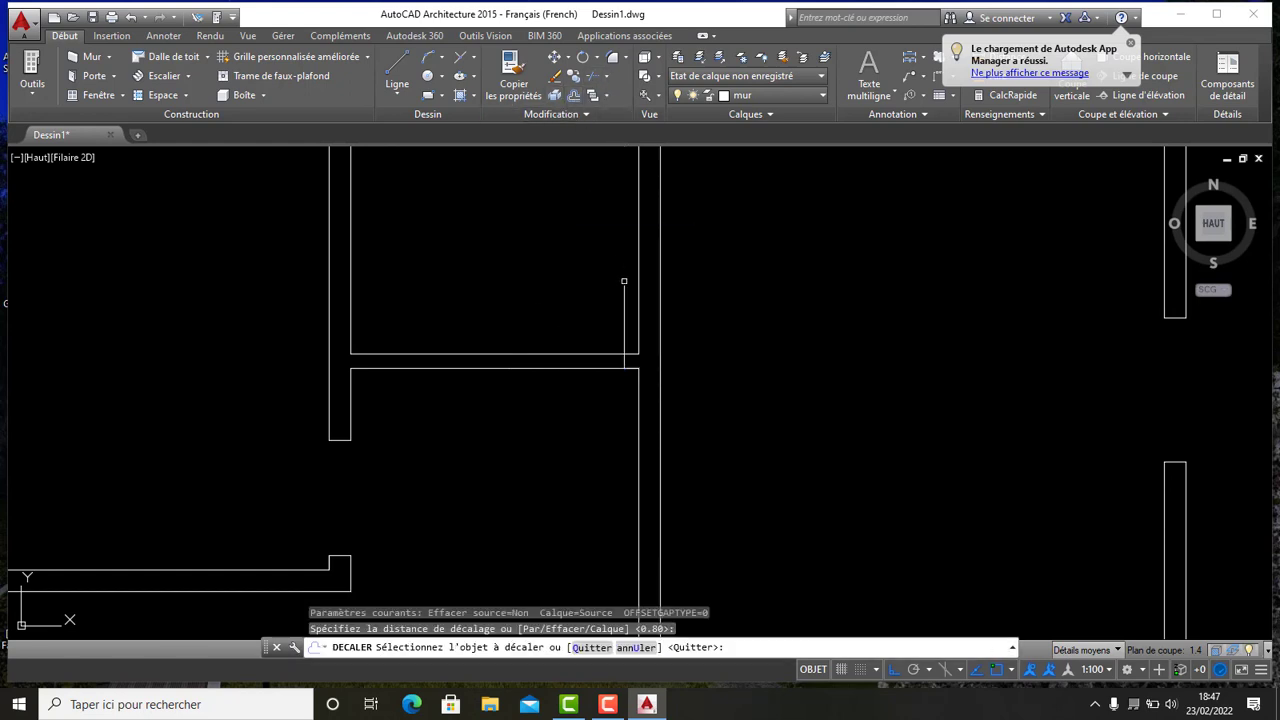
left_click(625, 296)
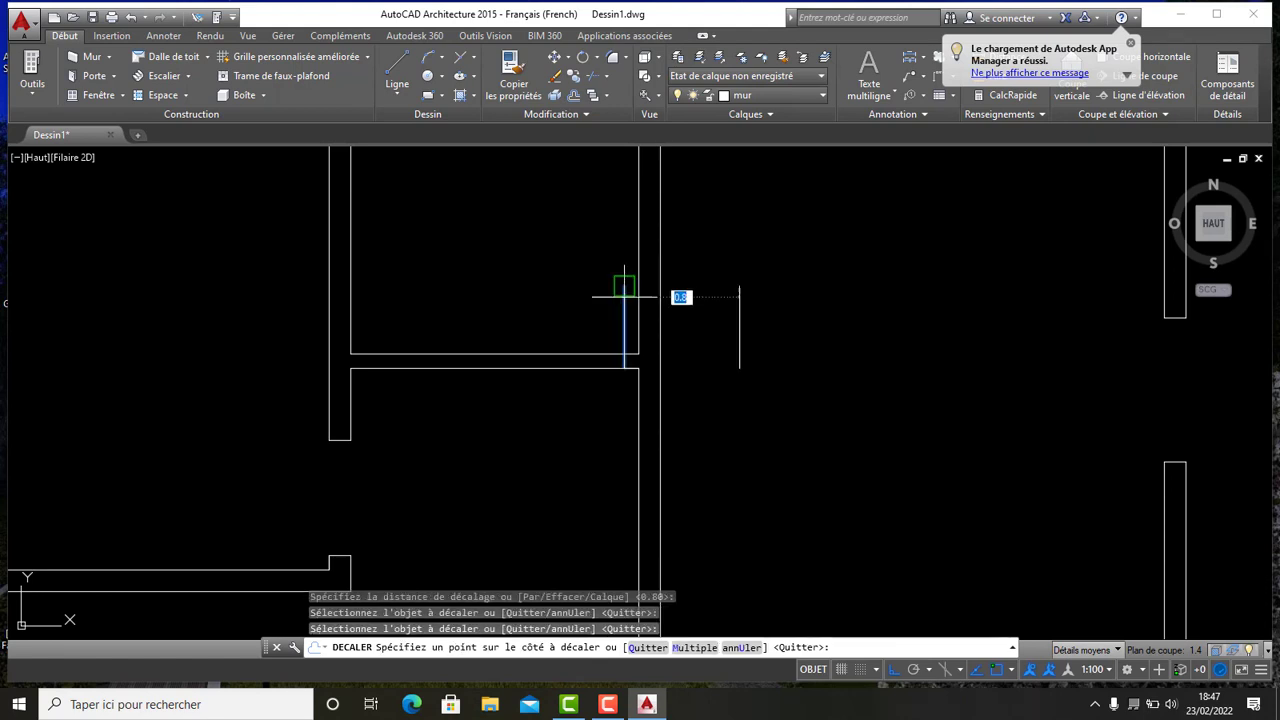
left_click(556, 293)
scroll(545, 283, "down", 4)
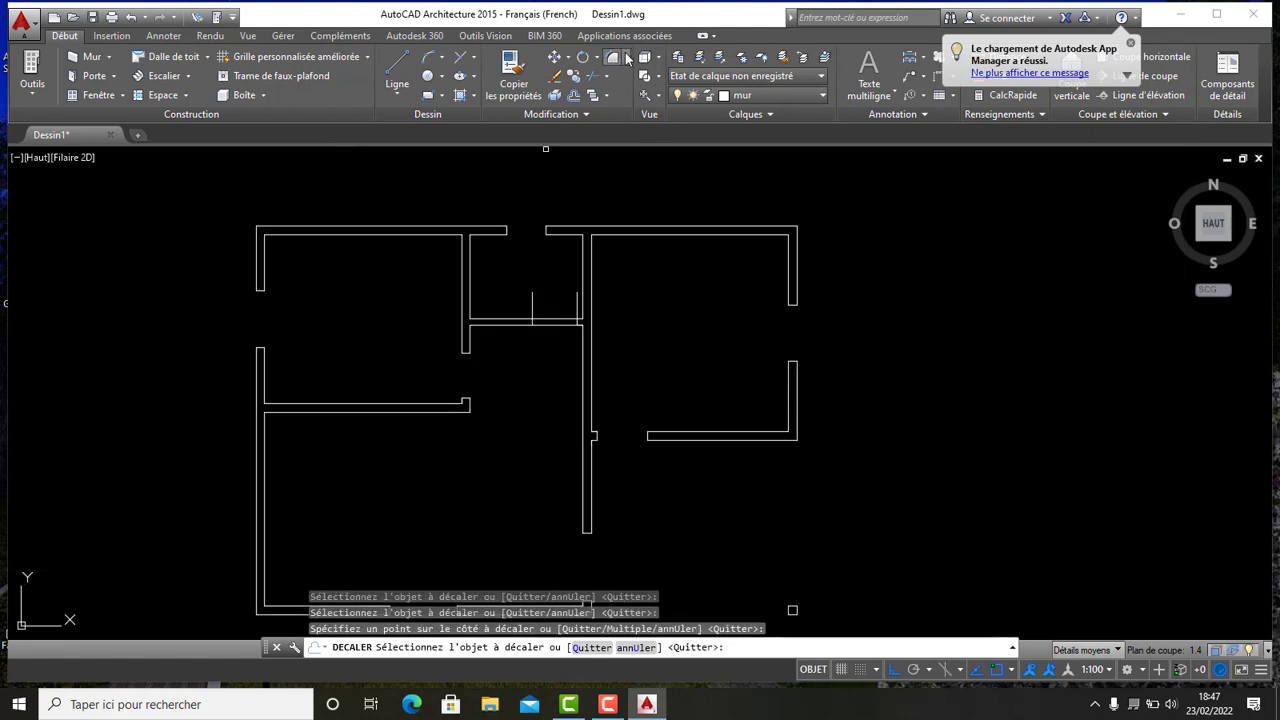
- Trim the central room's lower wall between the two vertical guide lines to open the doorway
left_click(591, 78)
key("Return")
scroll(568, 300, "up", 6)
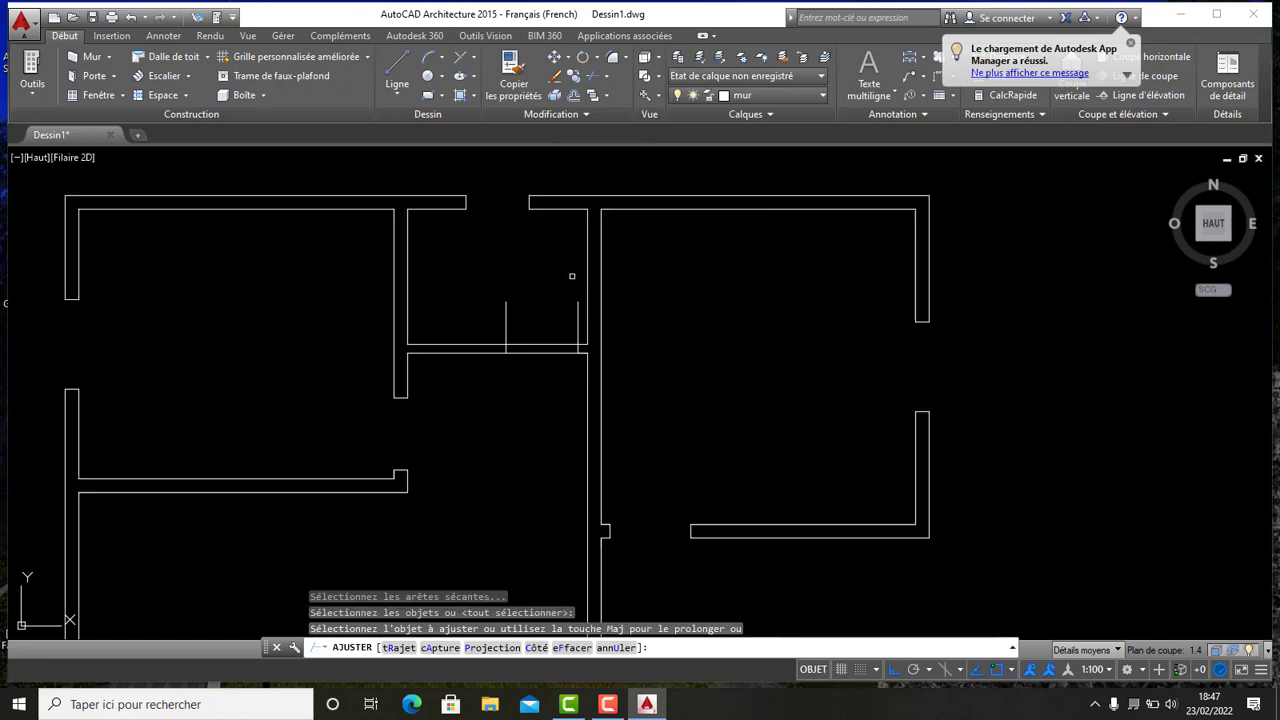
left_click(563, 333)
left_click(394, 349)
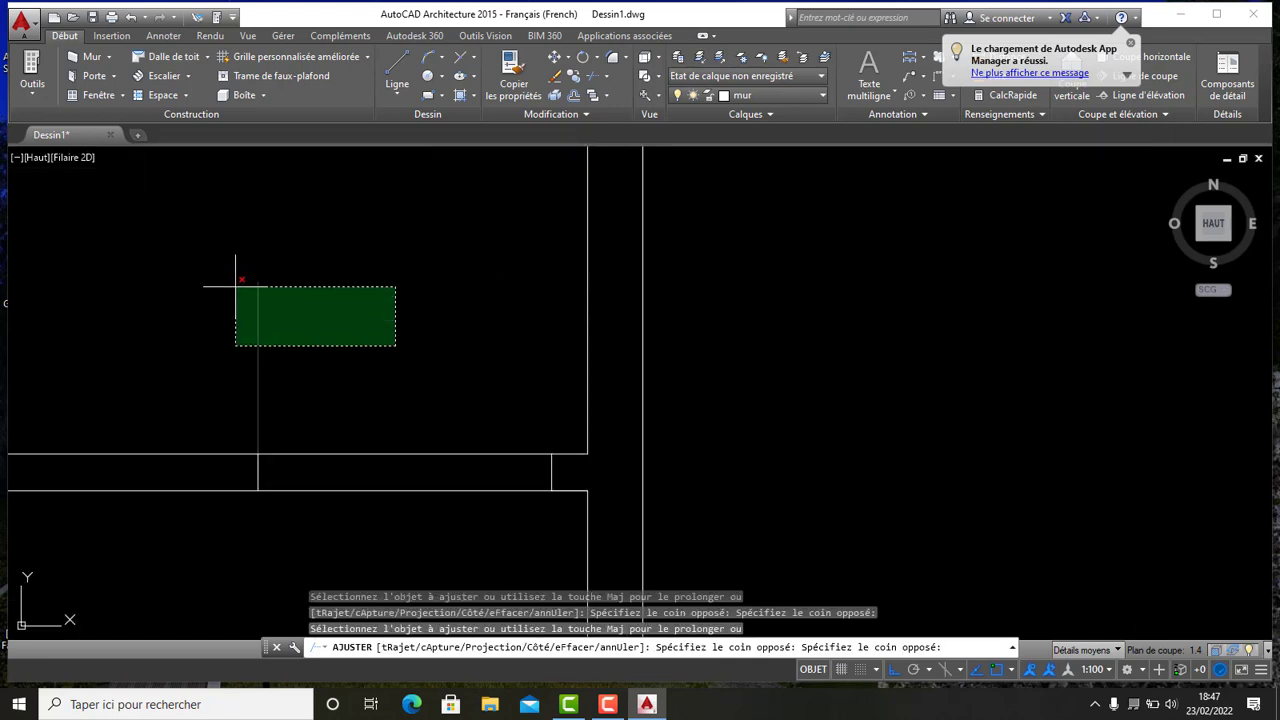
left_click(237, 280)
scroll(309, 266, "down", 6)
scroll(333, 342, "up", 5)
left_click(337, 346)
left_click(299, 215)
scroll(420, 323, "down", 6)
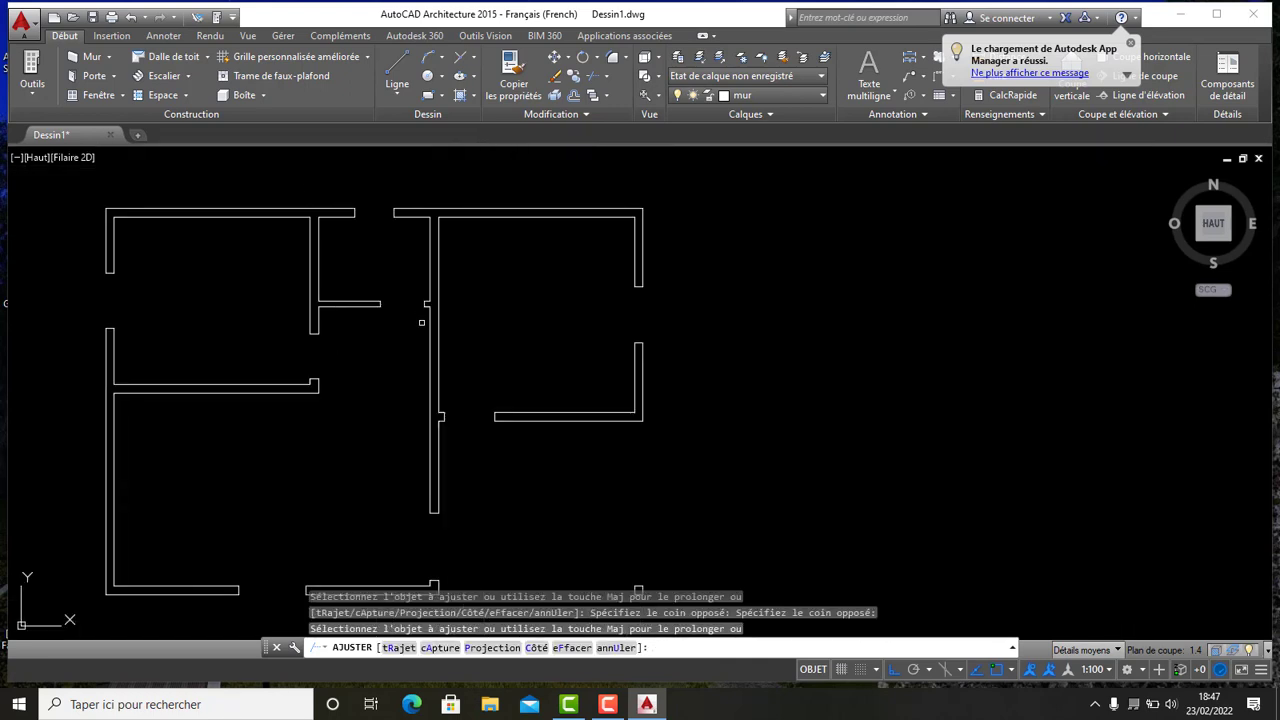
- Trim leftover guide-line and wall segments around the new doorway openings
middle_click_drag(339, 286, 570, 237)
scroll(549, 289, "down", 4)
left_click(549, 289)
middle_click_drag(548, 317, 507, 263)
scroll(421, 307, "up", 2)
scroll(551, 297, "down", 4)
scroll(567, 322, "up", 4)
scroll(479, 300, "up", 2)
scroll(499, 297, "down", 2)
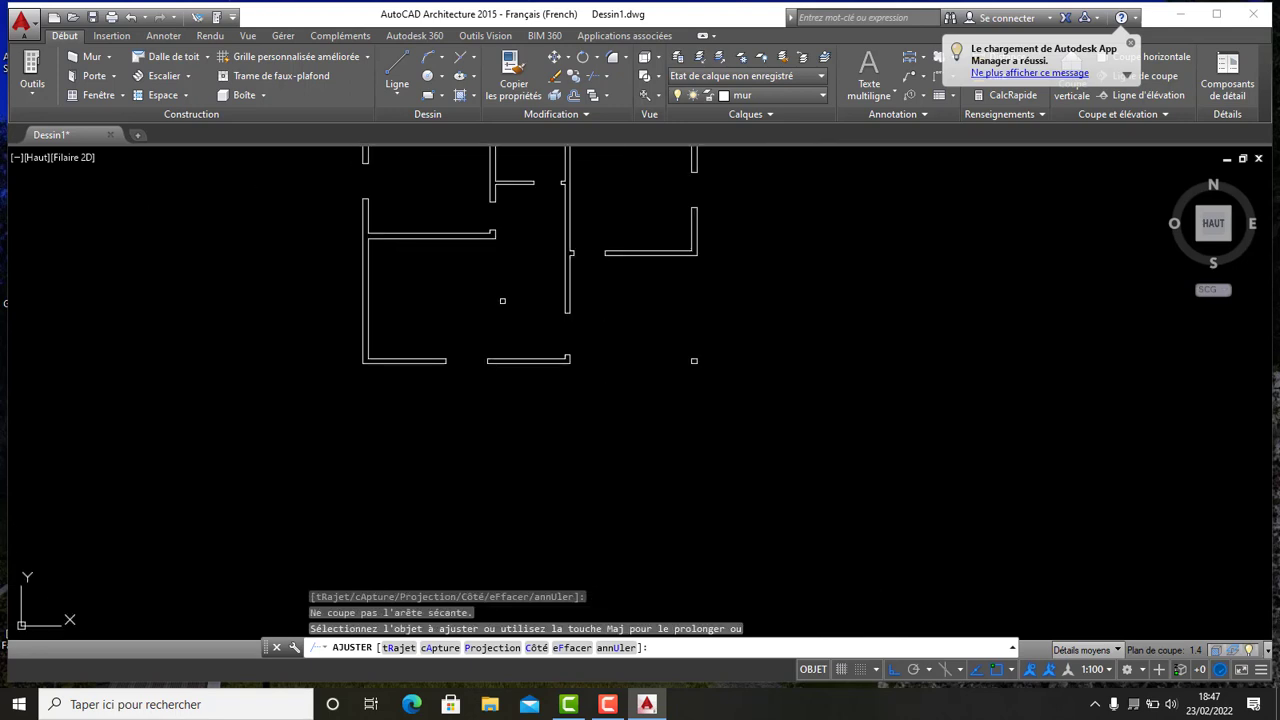
middle_click_drag(627, 272, 493, 337)
scroll(520, 324, "down", 2)
scroll(512, 321, "up", 4)
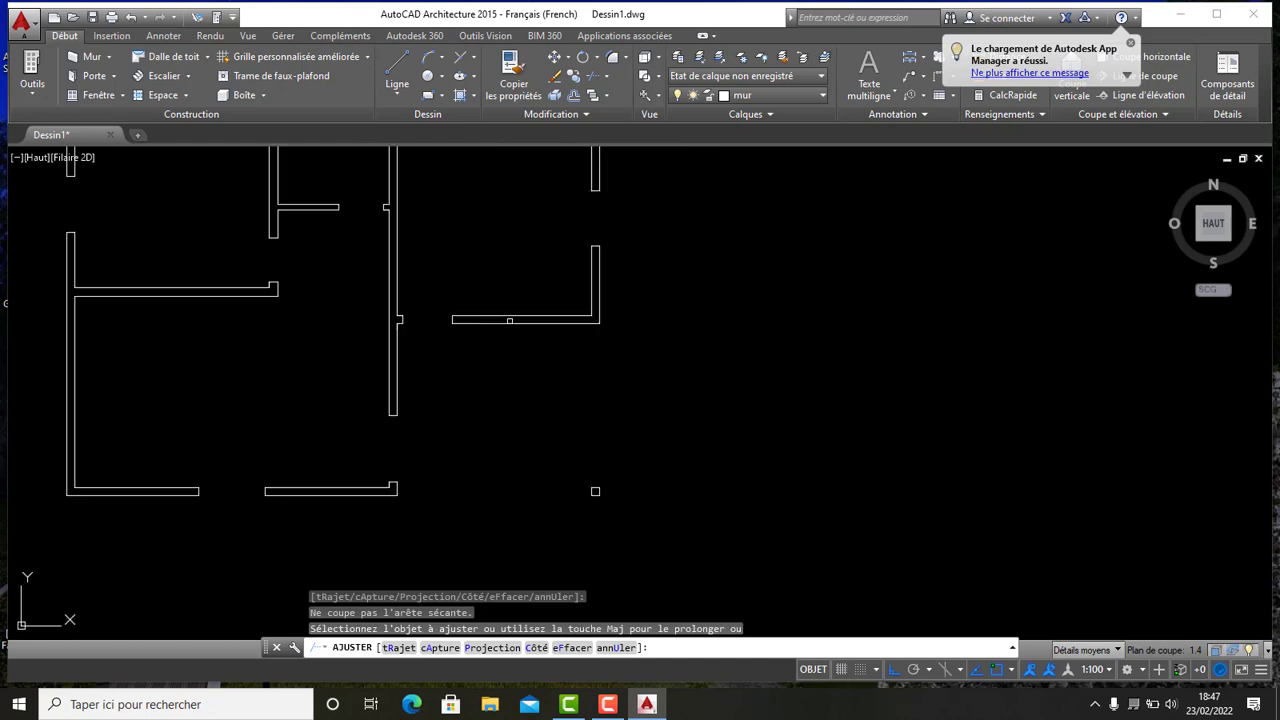
scroll(511, 321, "down", 4)
left_click(465, 323)
left_click(465, 321)
scroll(466, 322, "up", 3)
scroll(477, 326, "down", 3)
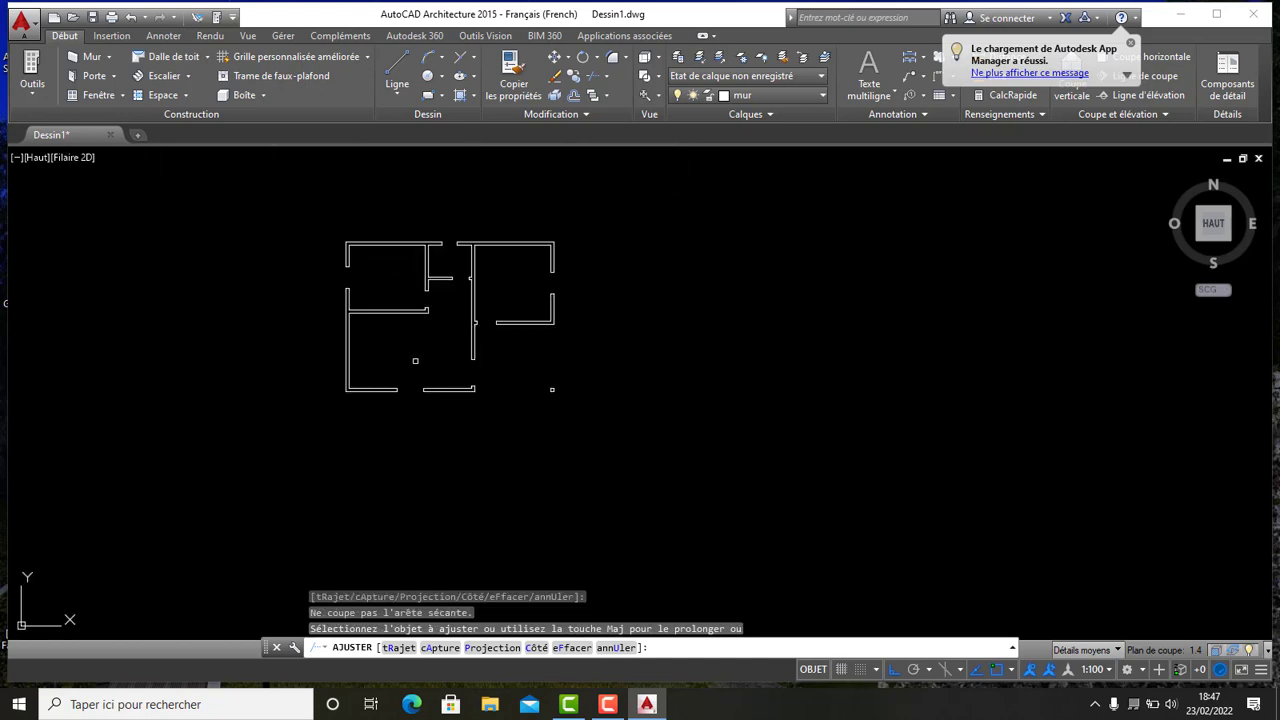
scroll(420, 307, "up", 4)
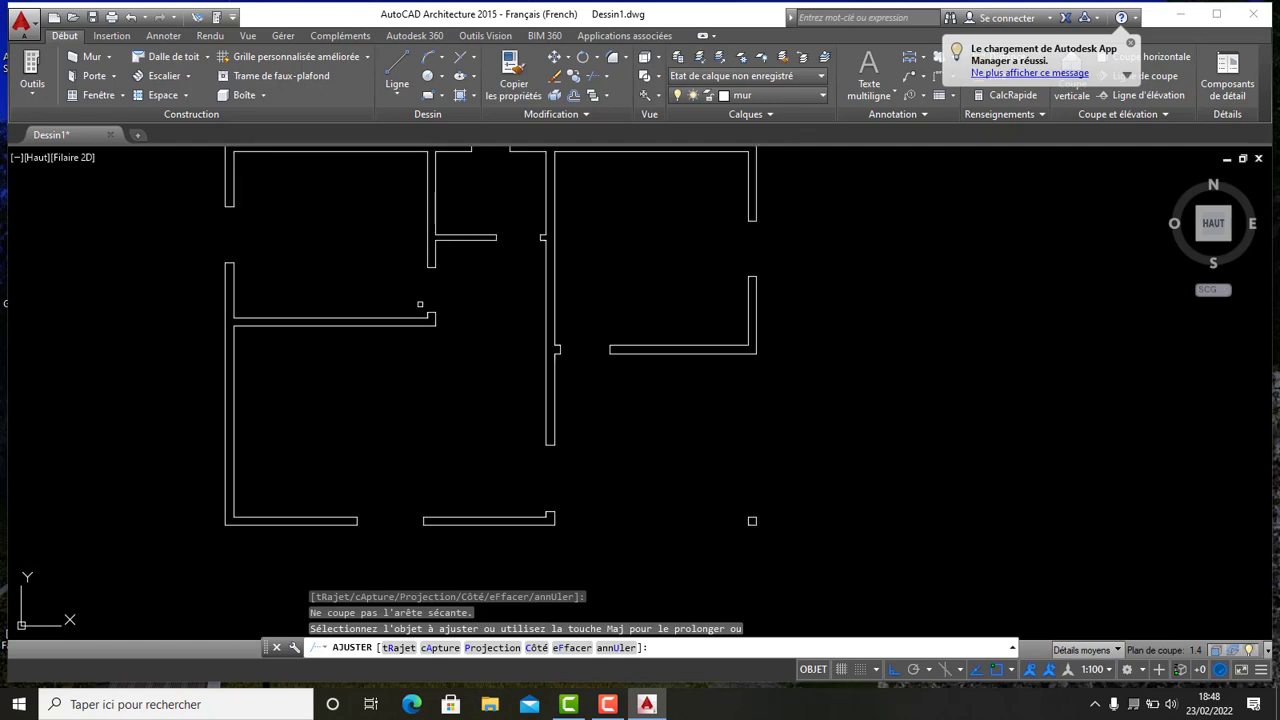
middle_click_drag(278, 234, 416, 288)
scroll(416, 288, "down", 2)
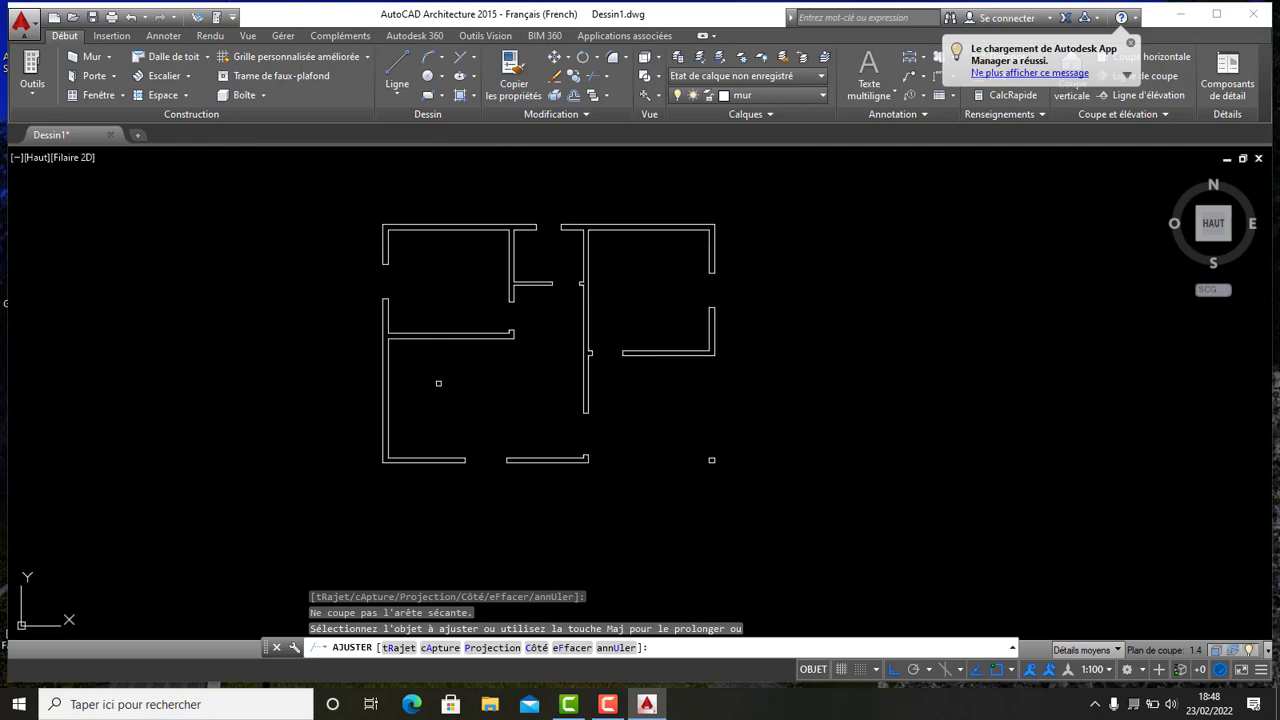
scroll(430, 354, "down", 4)
scroll(454, 374, "up", 8)
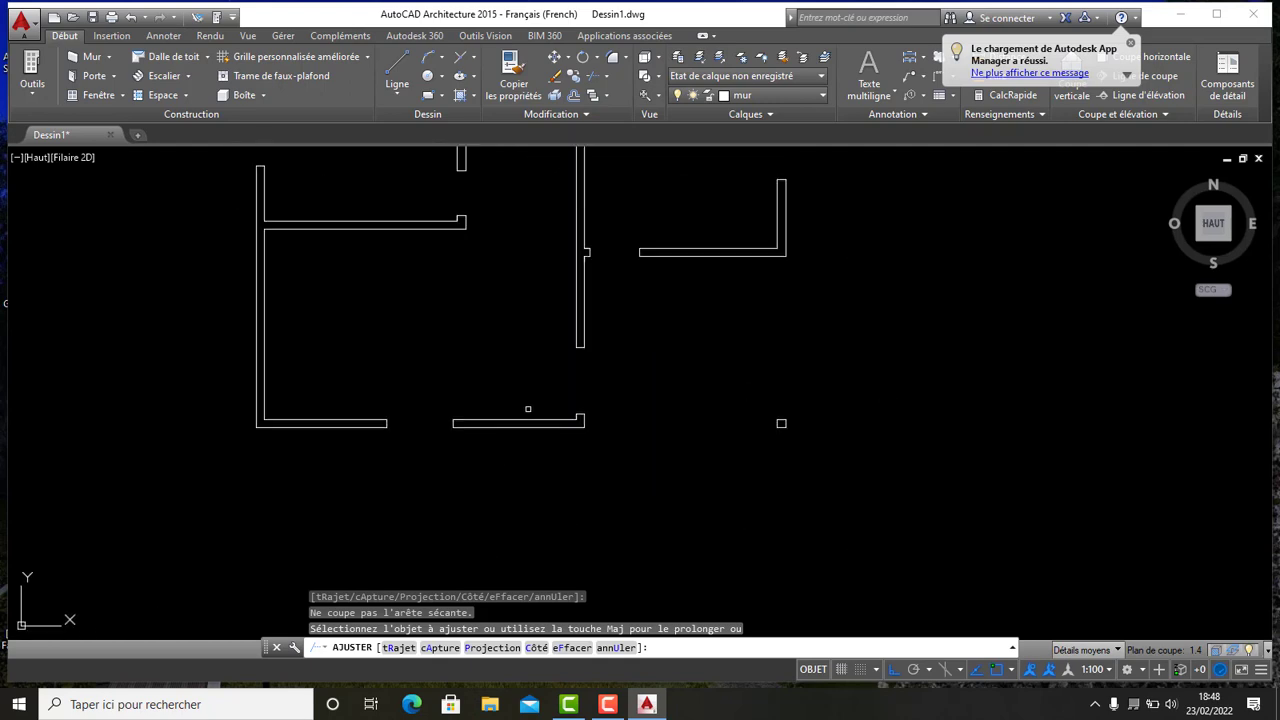
scroll(486, 324, "up", 1)
scroll(514, 314, "down", 5)
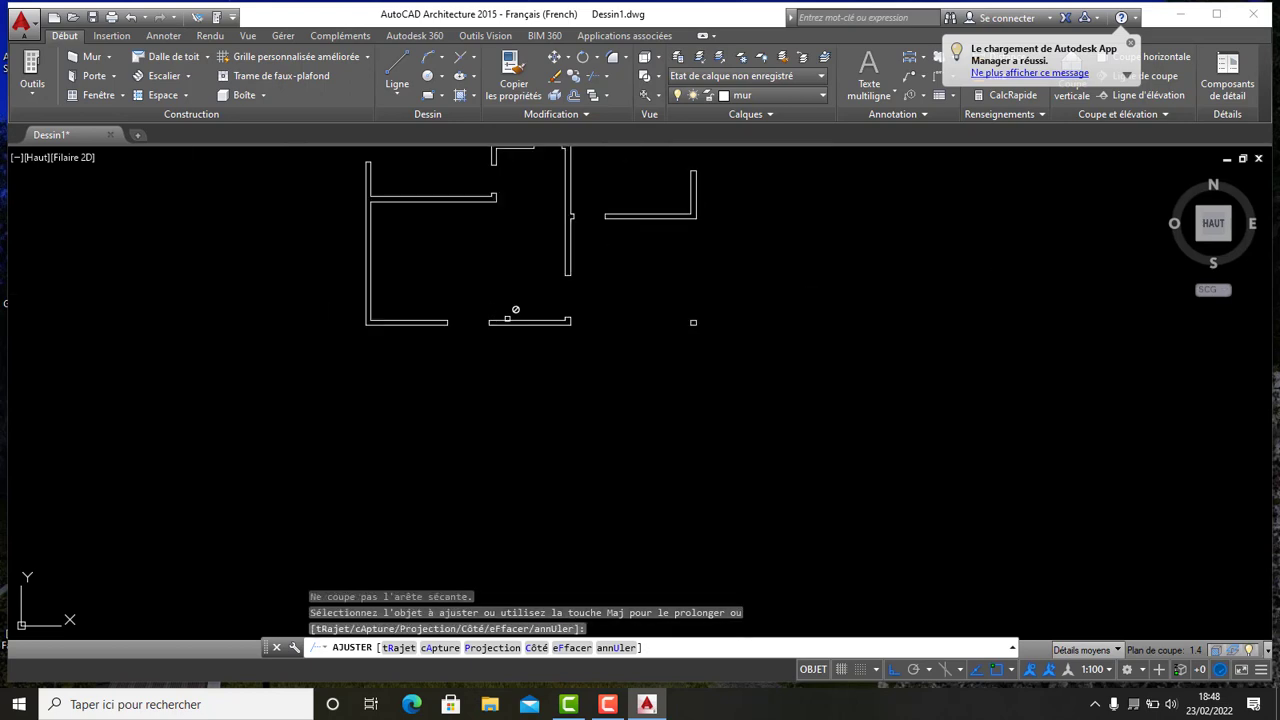
- Make ouverture the current layer
scroll(535, 305, "down", 4)
scroll(540, 262, "up", 8)
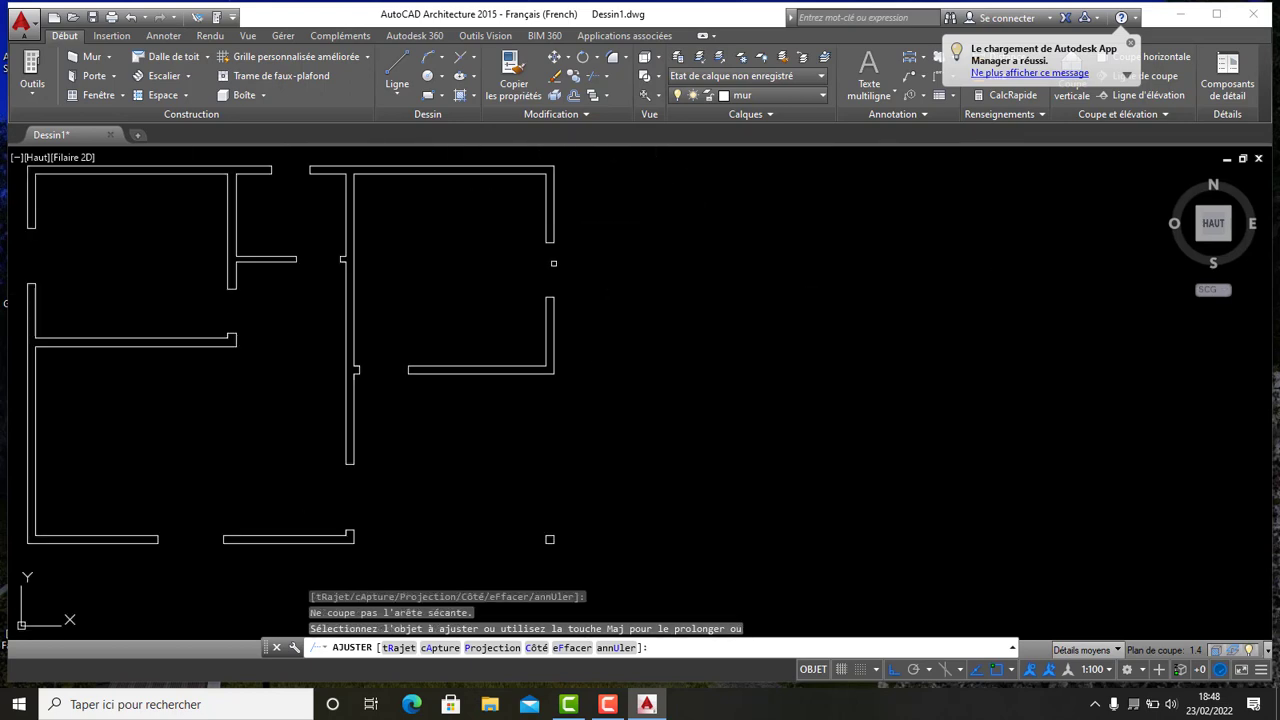
middle_click_drag(554, 264, 551, 332)
scroll(551, 332, "down", 3)
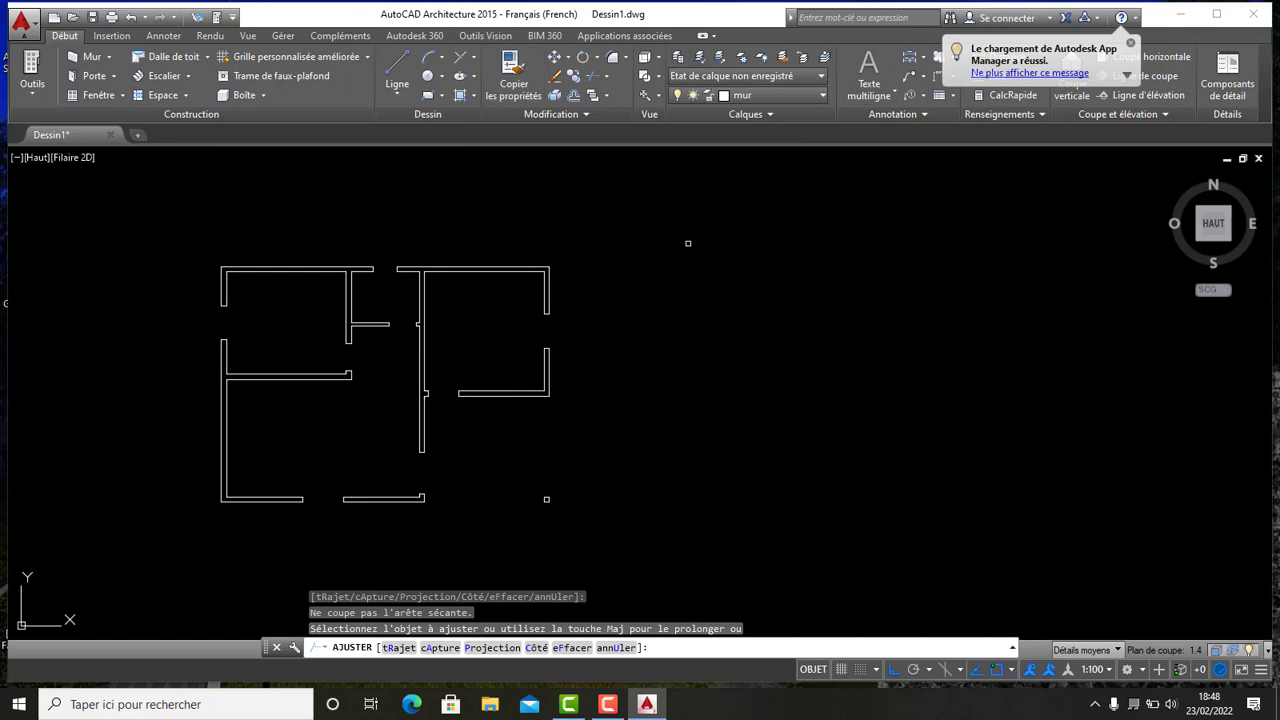
left_click(821, 95)
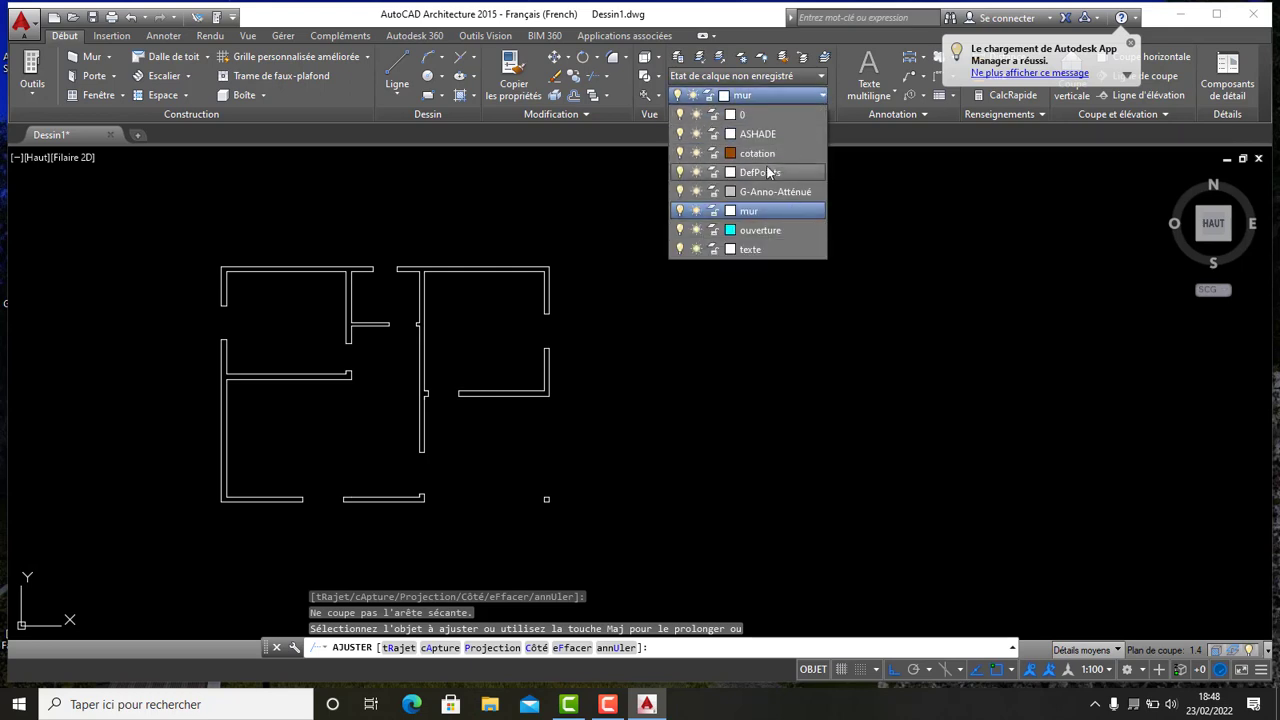
left_click(777, 230)
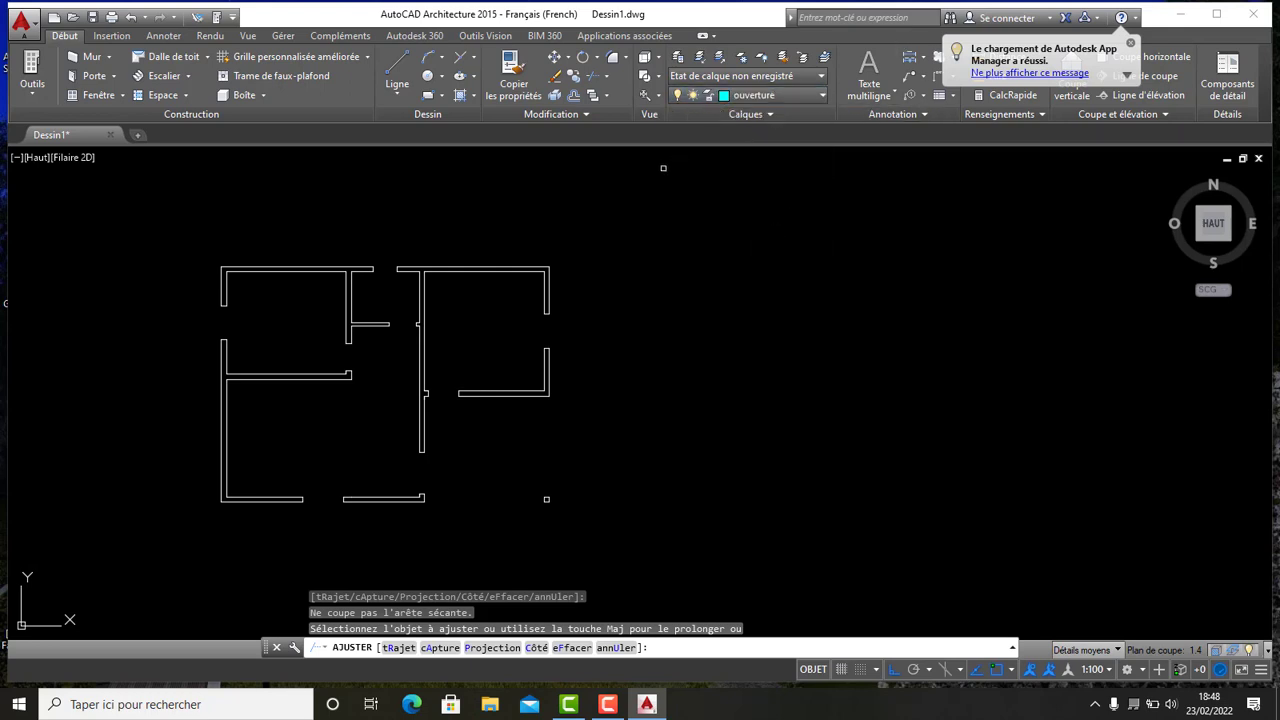
- Draw a closed rectangle 0.15 wide and 1 long with lines beside the plan as a window symbol
scroll(694, 254, "down", 4)
scroll(676, 244, "up", 8)
scroll(676, 244, "down", 5)
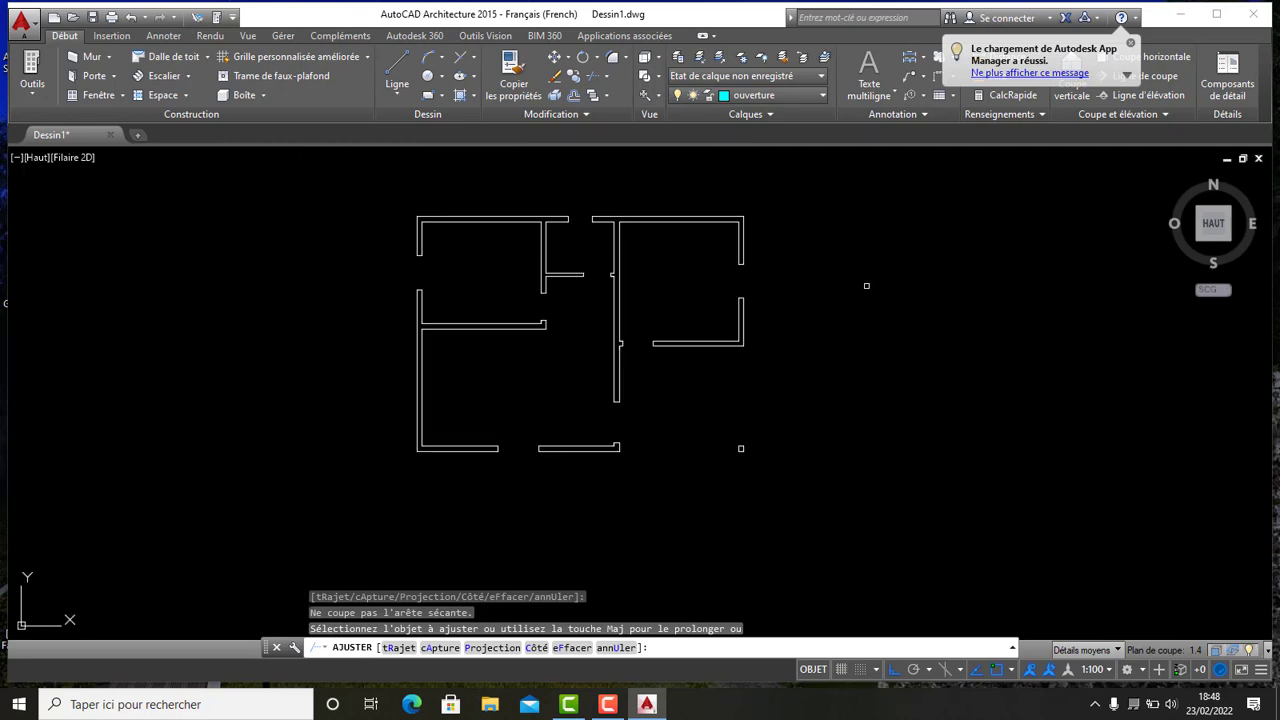
middle_click_drag(669, 260, 556, 320)
scroll(604, 340, "up", 2)
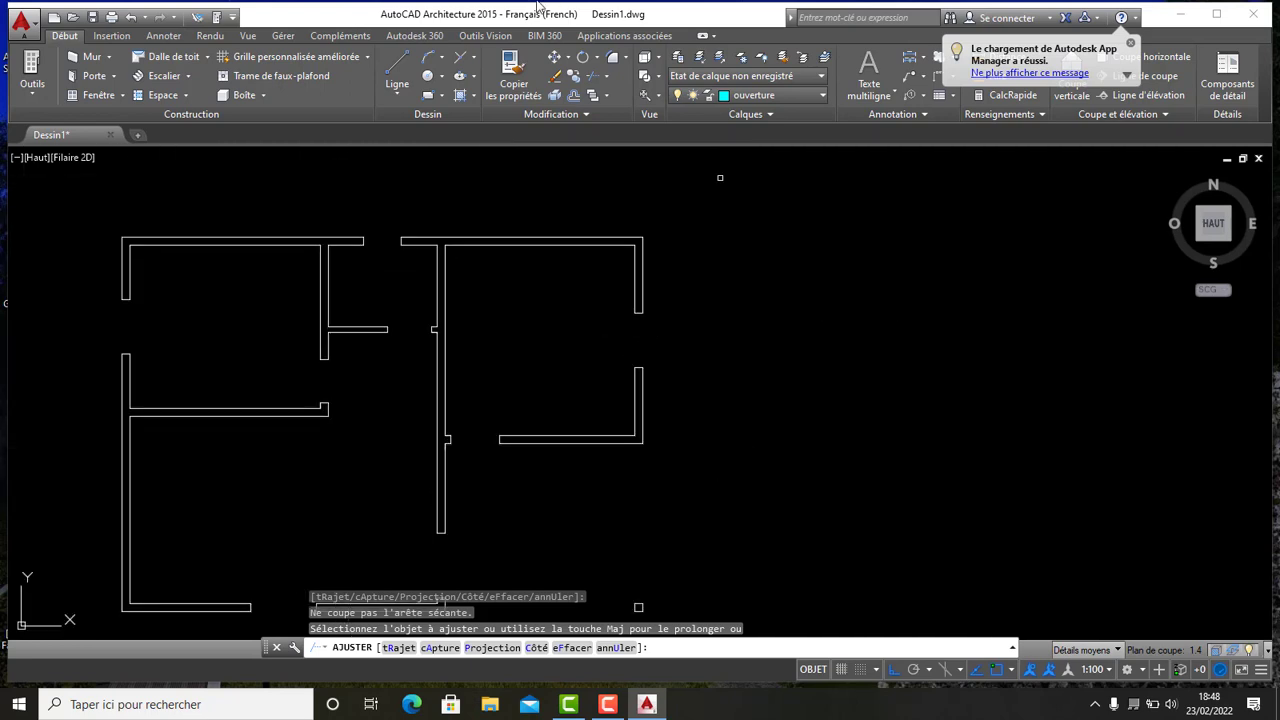
left_click(406, 64)
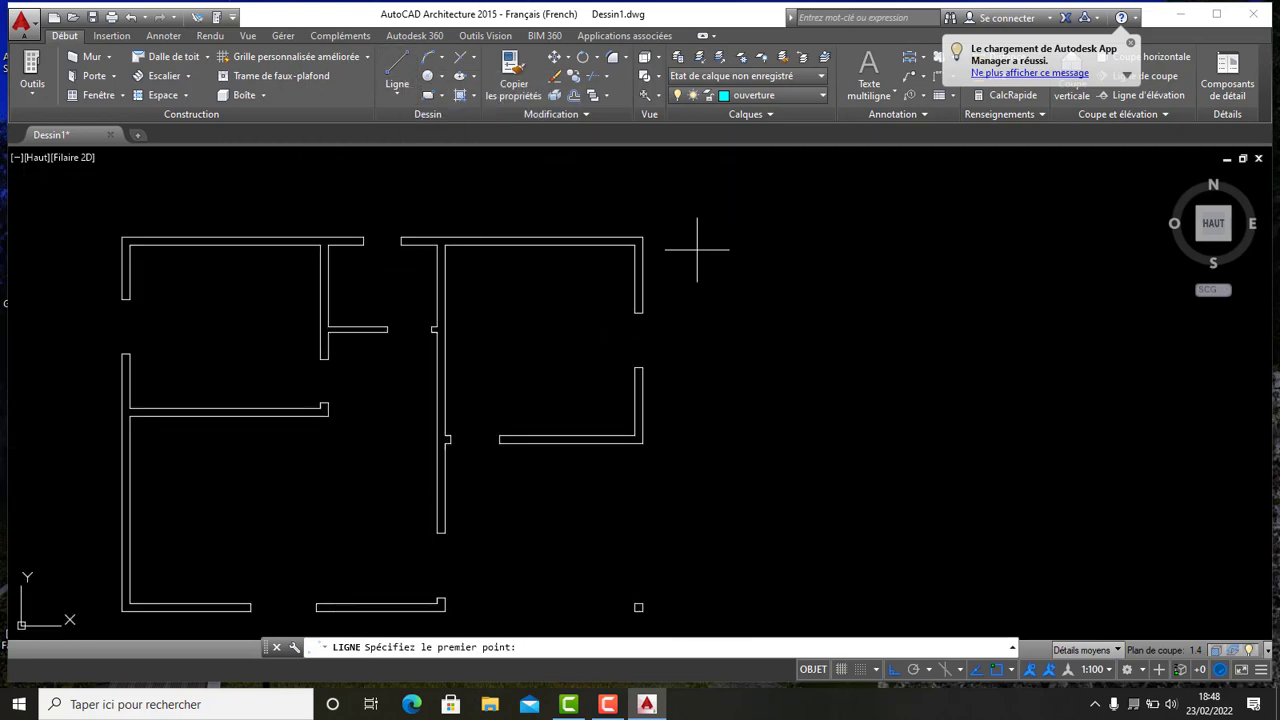
scroll(731, 269, "up", 2)
scroll(727, 267, "down", 2)
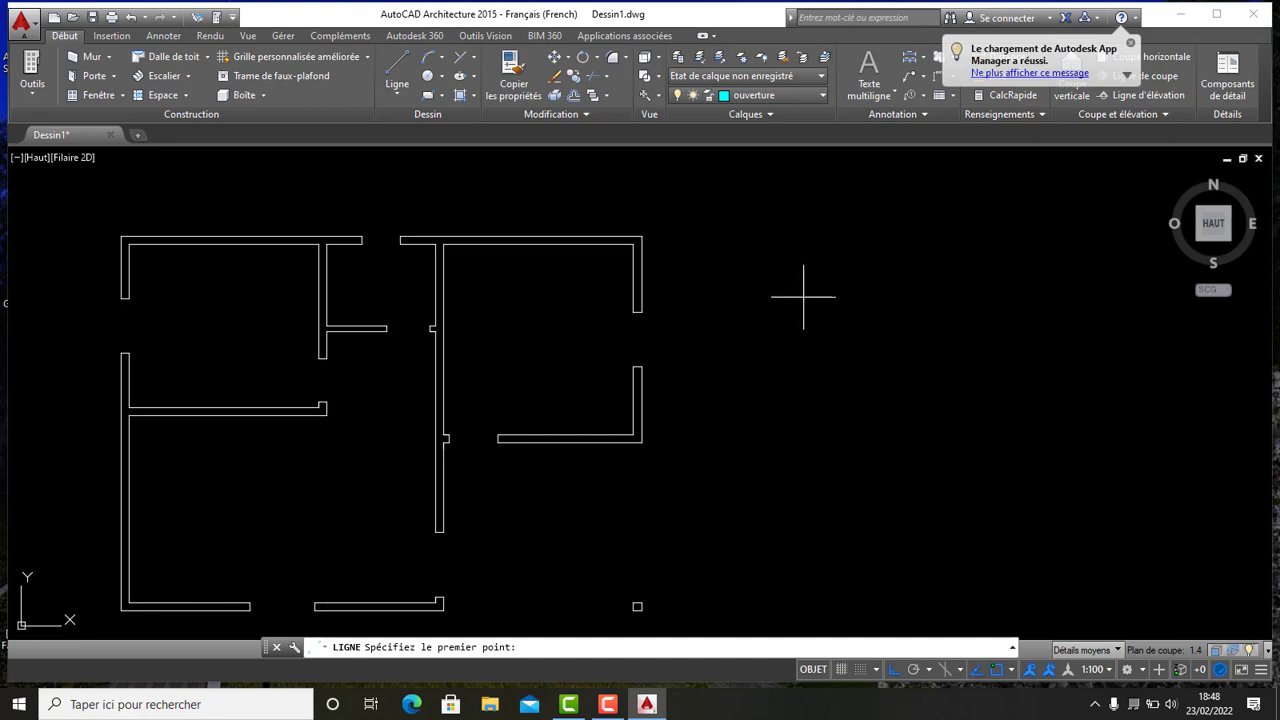
left_click(803, 246)
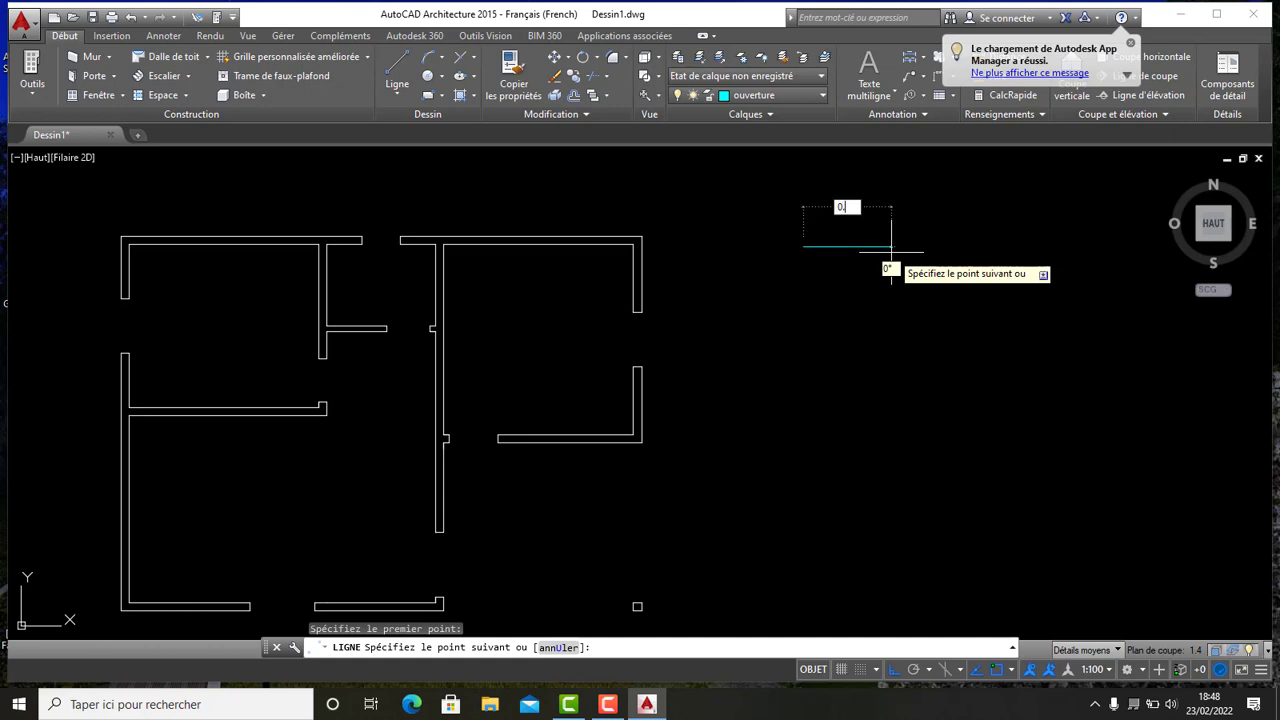
key("Return")
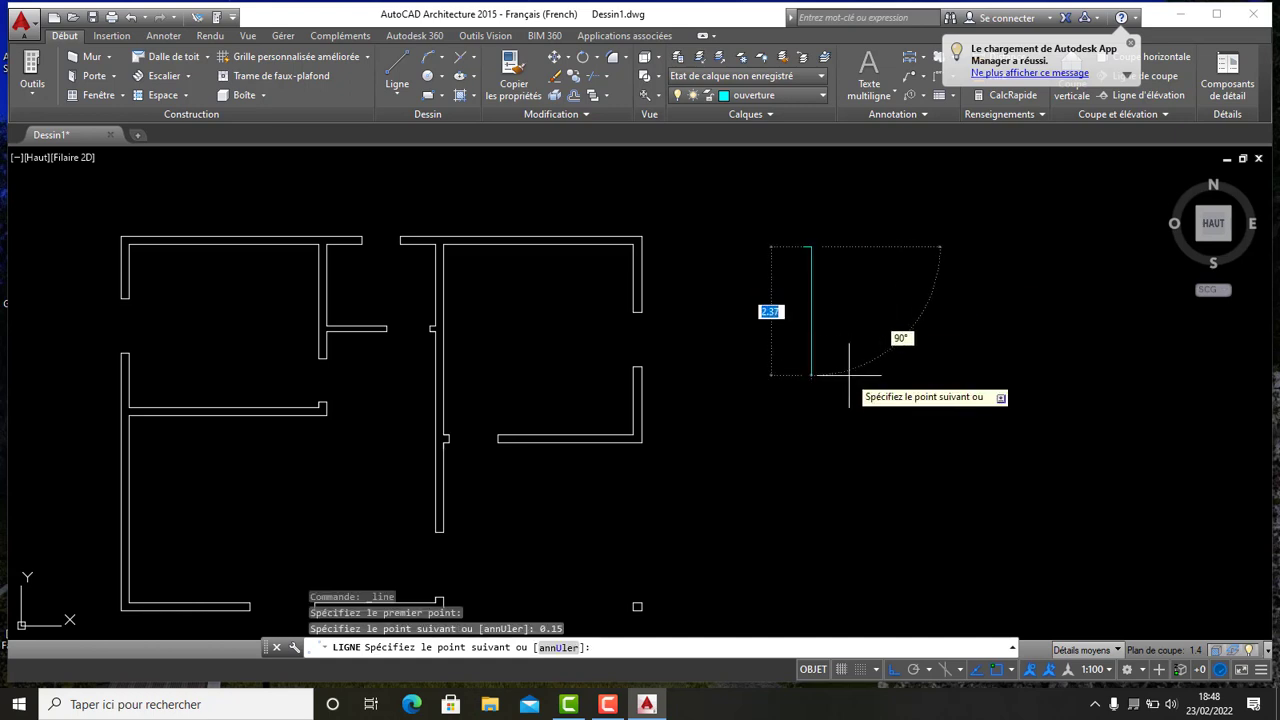
type("1")
key("Return")
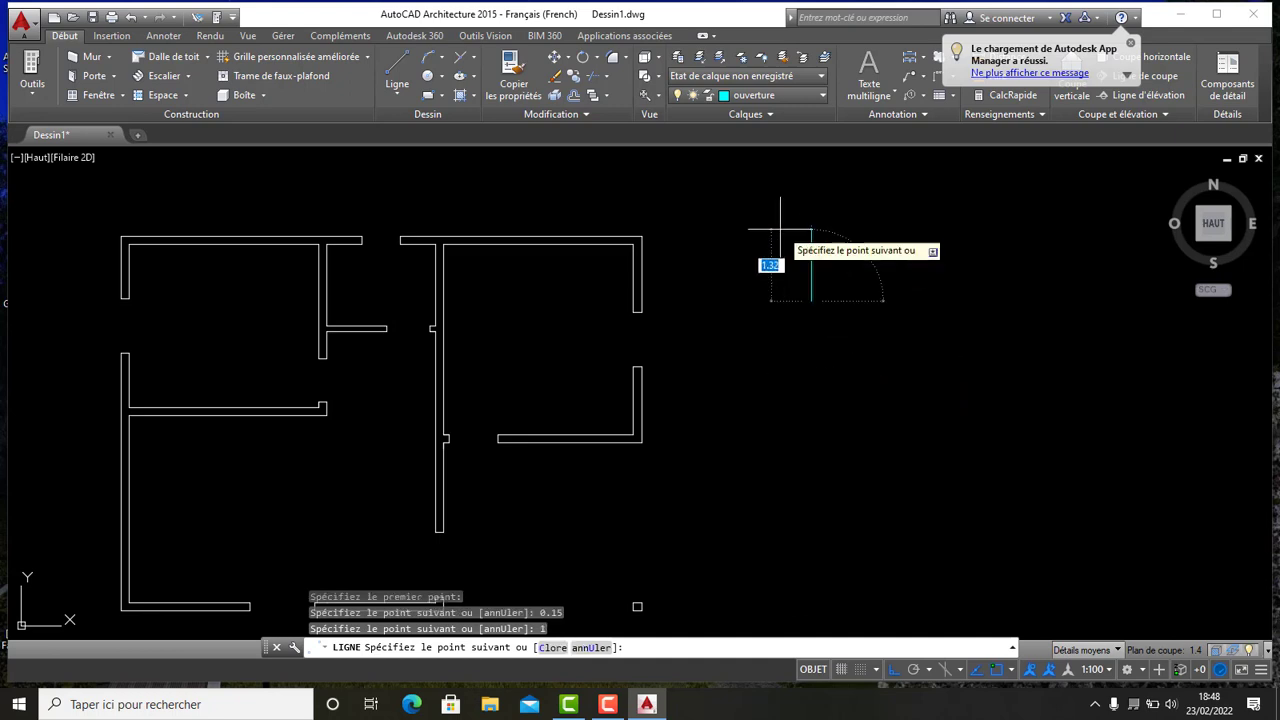
scroll(838, 310, "up", 3)
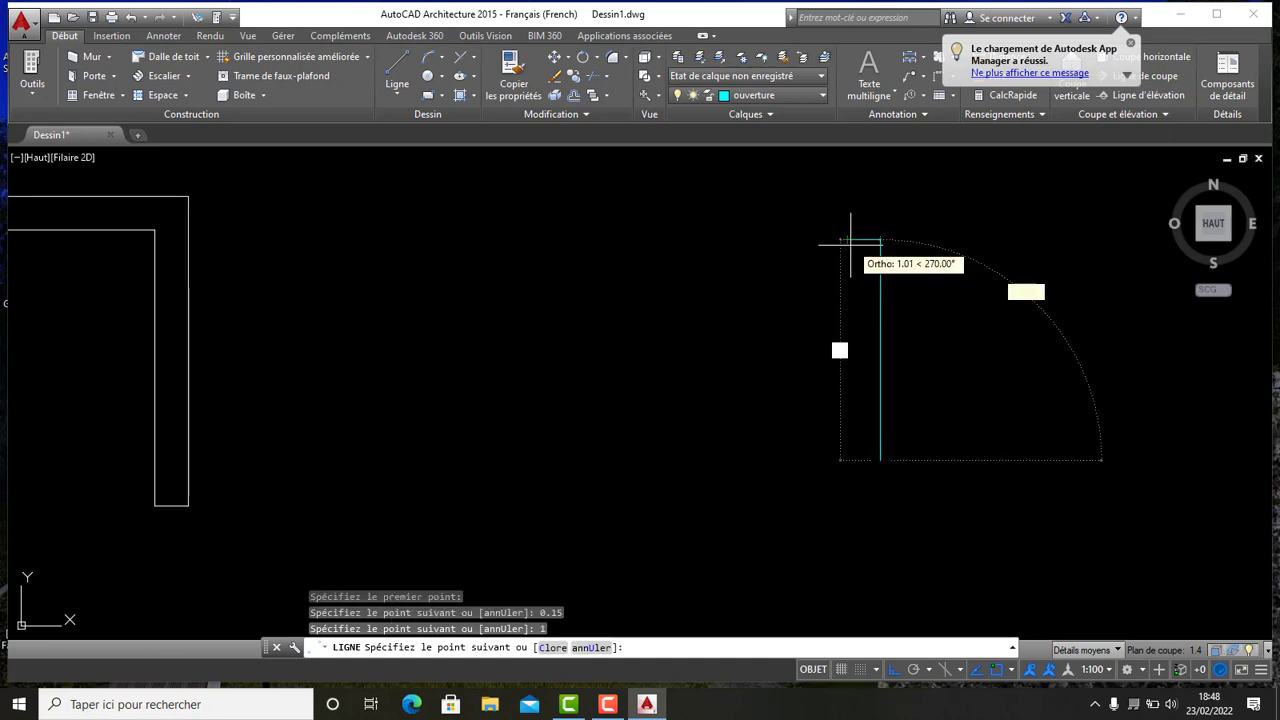
left_click(848, 460)
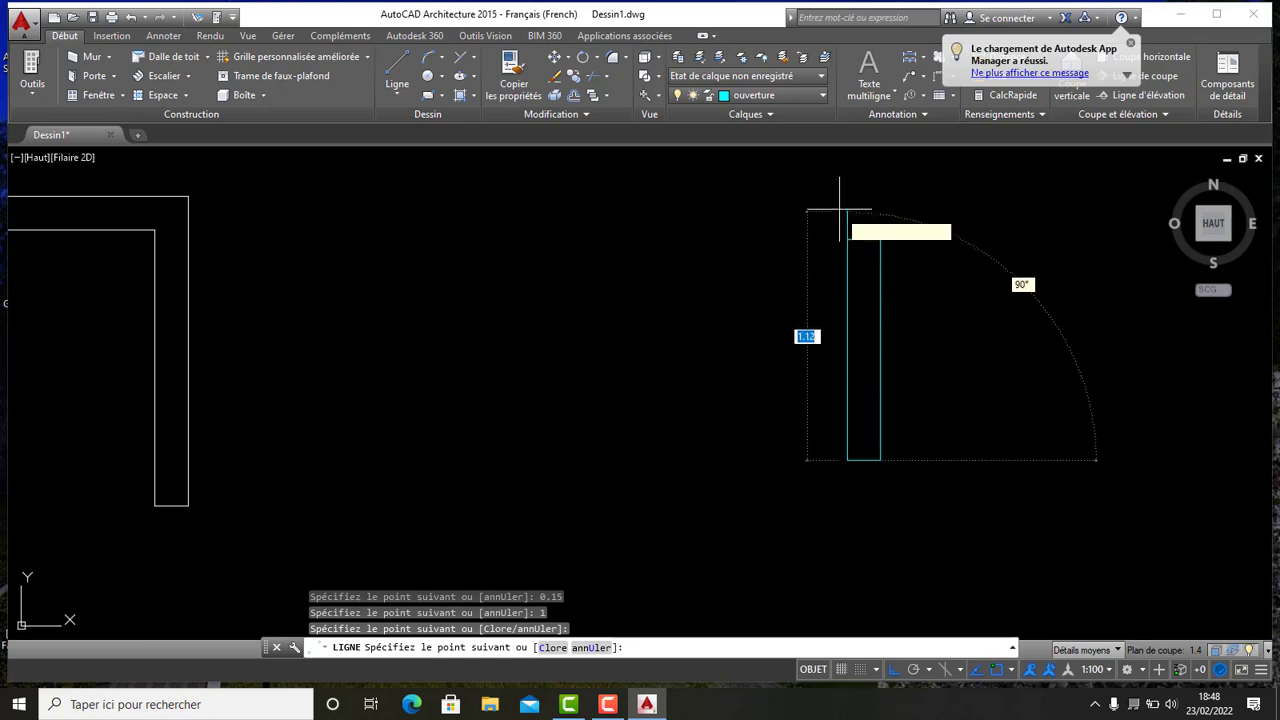
key("Escape")
- Offset the window rectangle's long side 0.075 inward to add its centre line
scroll(920, 345, "down", 2)
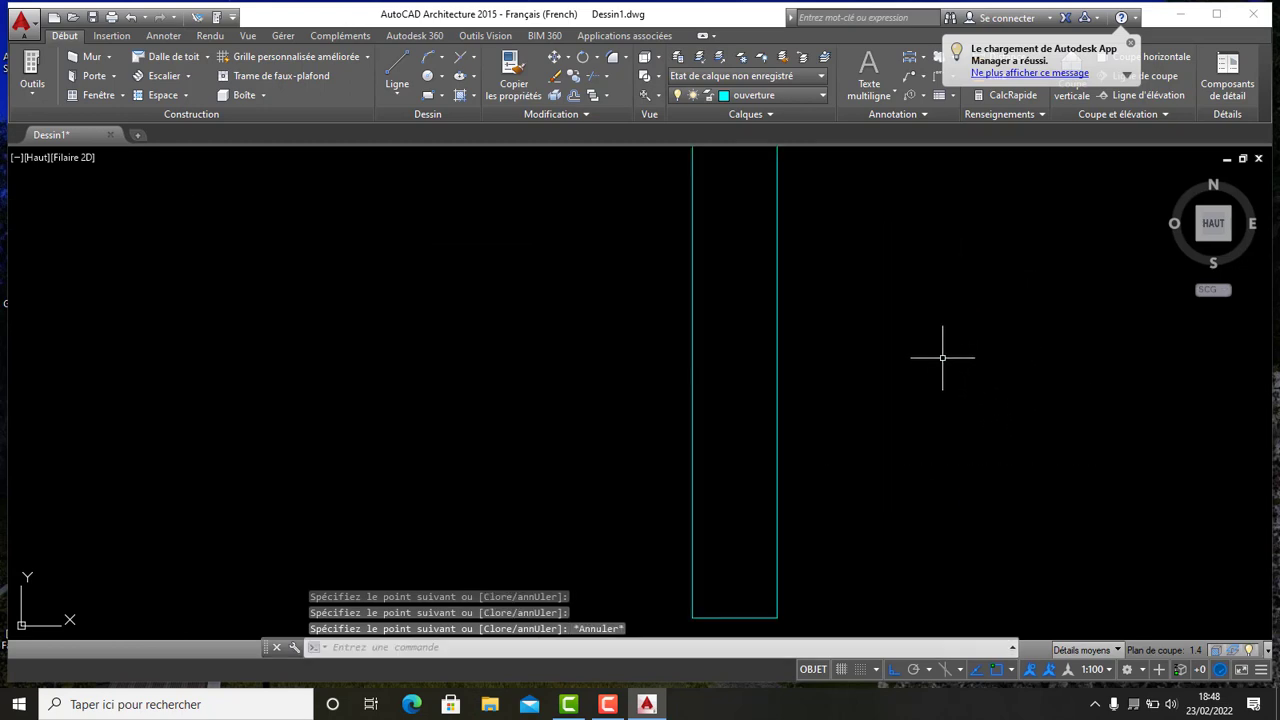
middle_click_drag(950, 315, 827, 325)
scroll(760, 339, "up", 3)
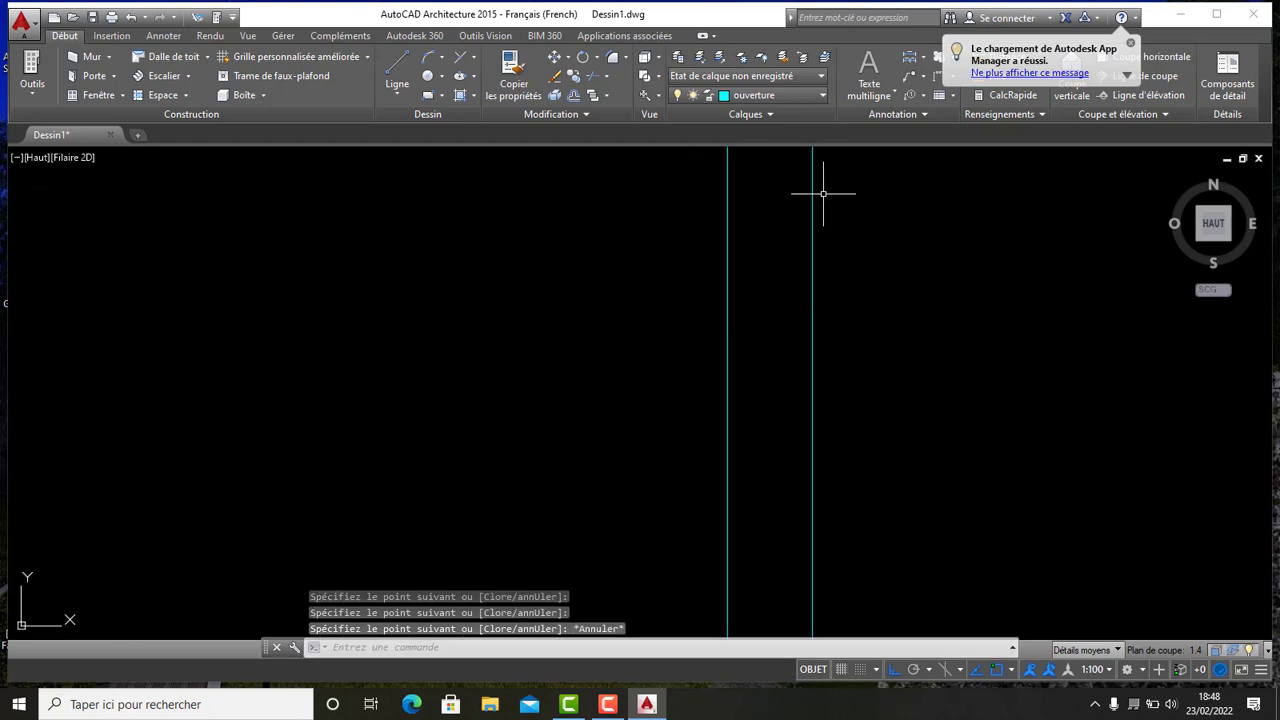
scroll(823, 194, "down", 2)
scroll(820, 238, "up", 1)
middle_click_drag(820, 238, 820, 363)
scroll(811, 371, "down", 1)
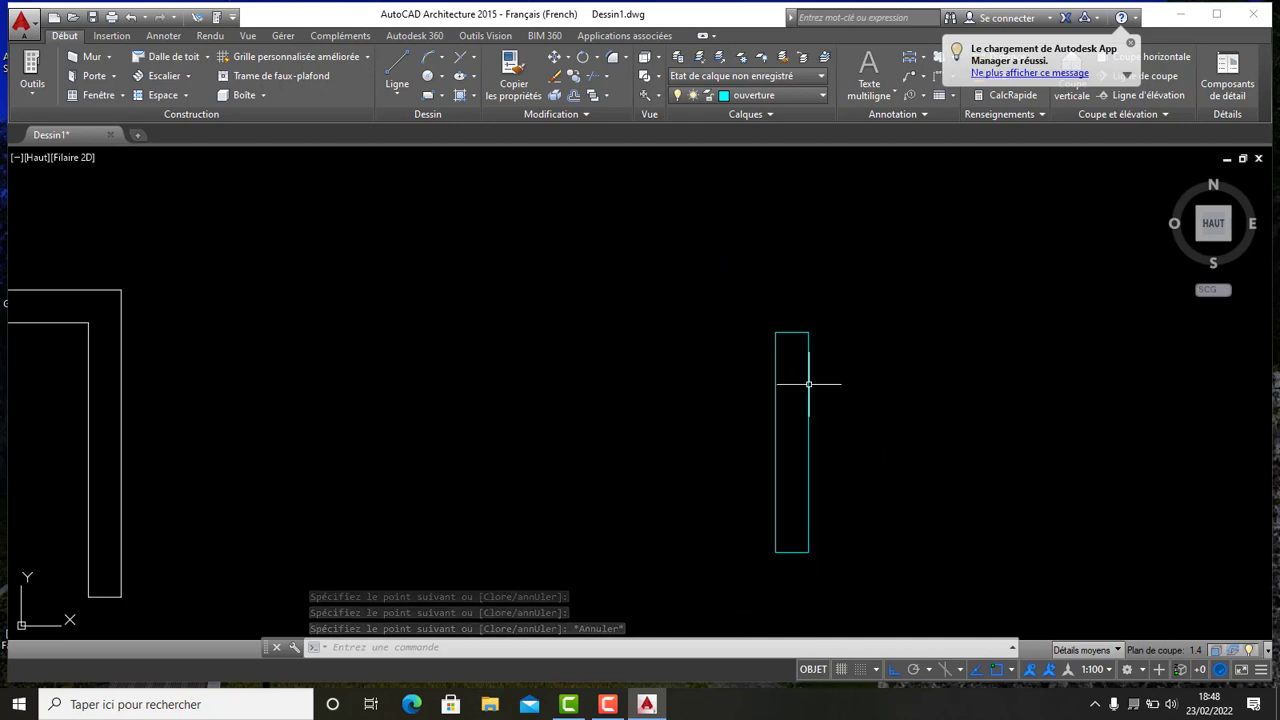
scroll(814, 369, "up", 1)
scroll(798, 322, "down", 1)
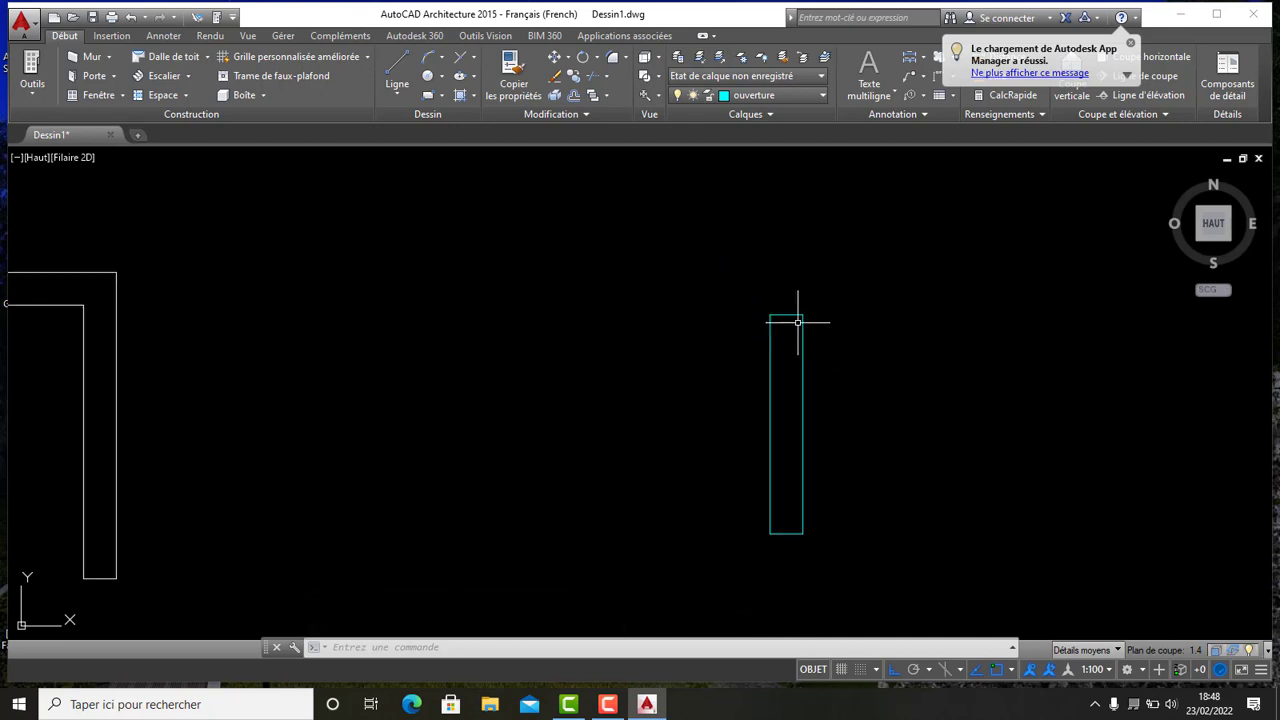
left_click(575, 96)
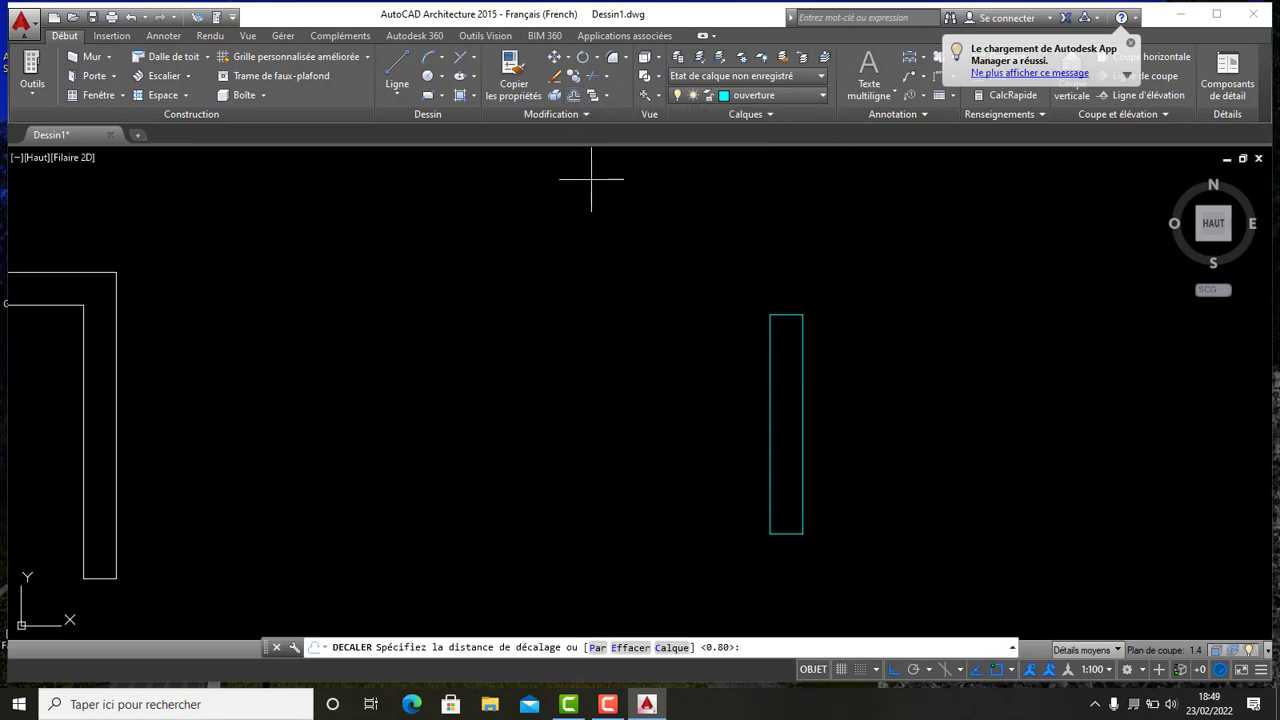
right_click(592, 181)
left_click(620, 189)
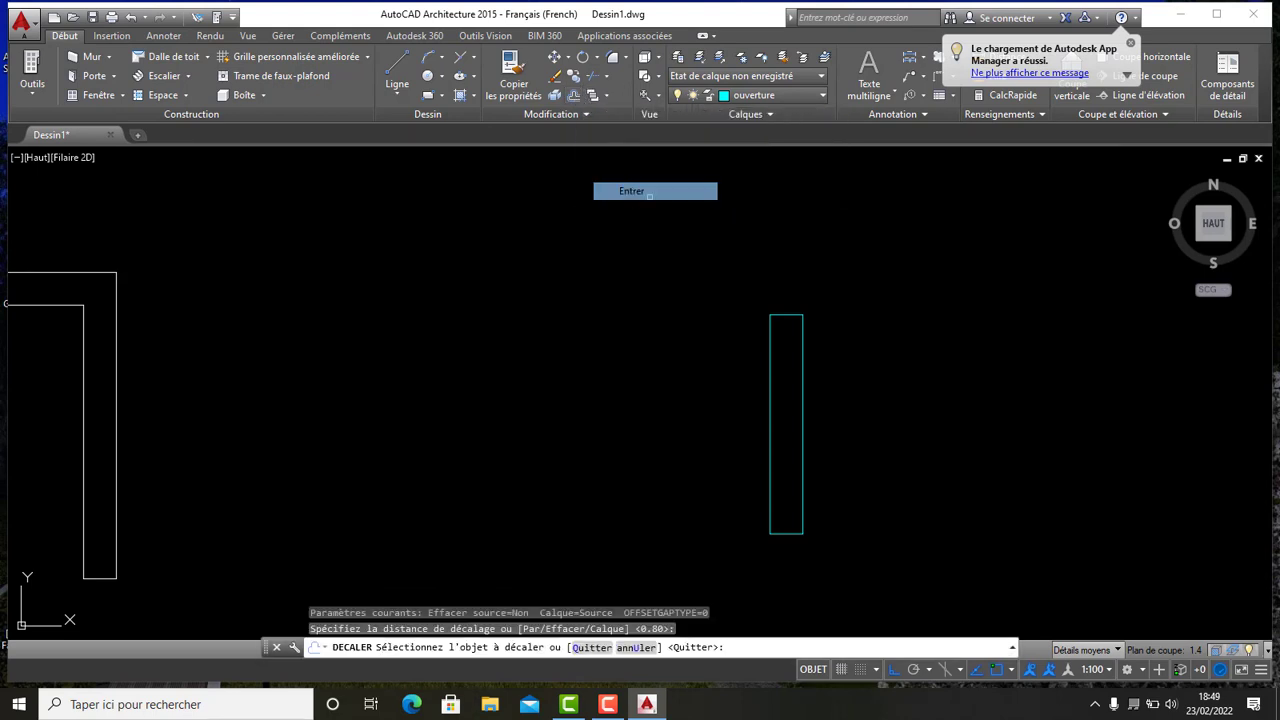
left_click(805, 404)
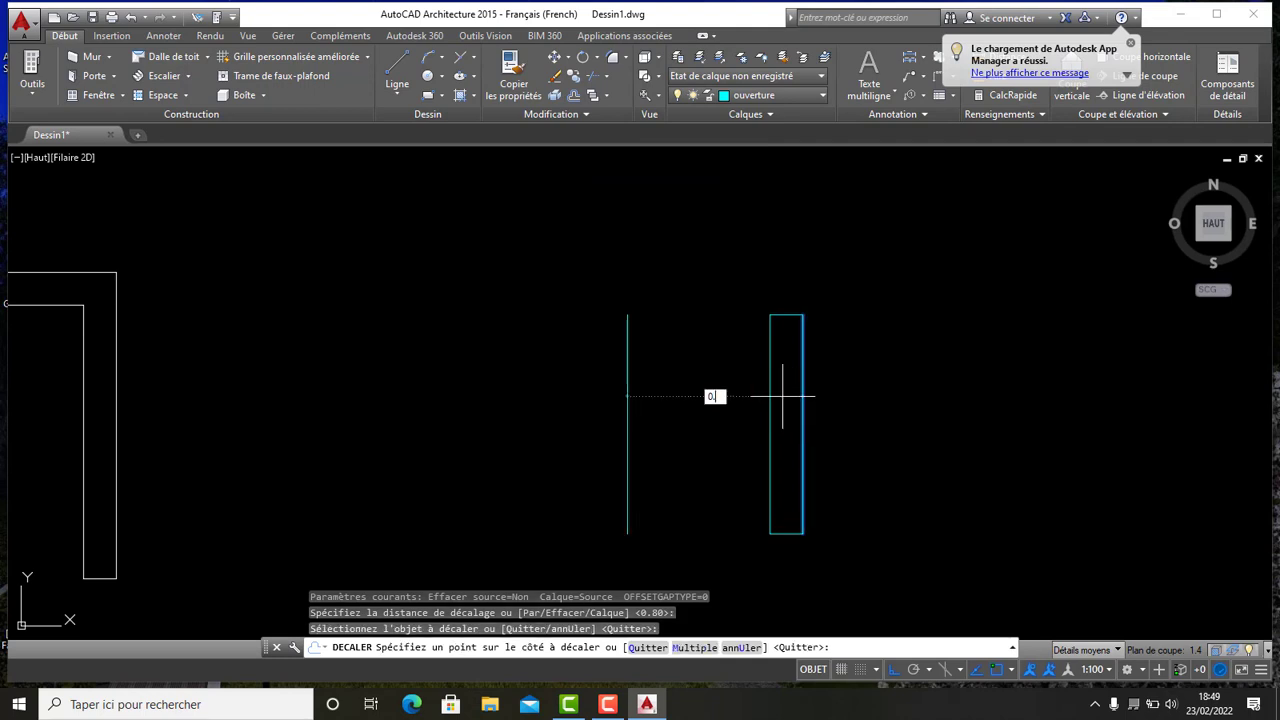
key("Return")
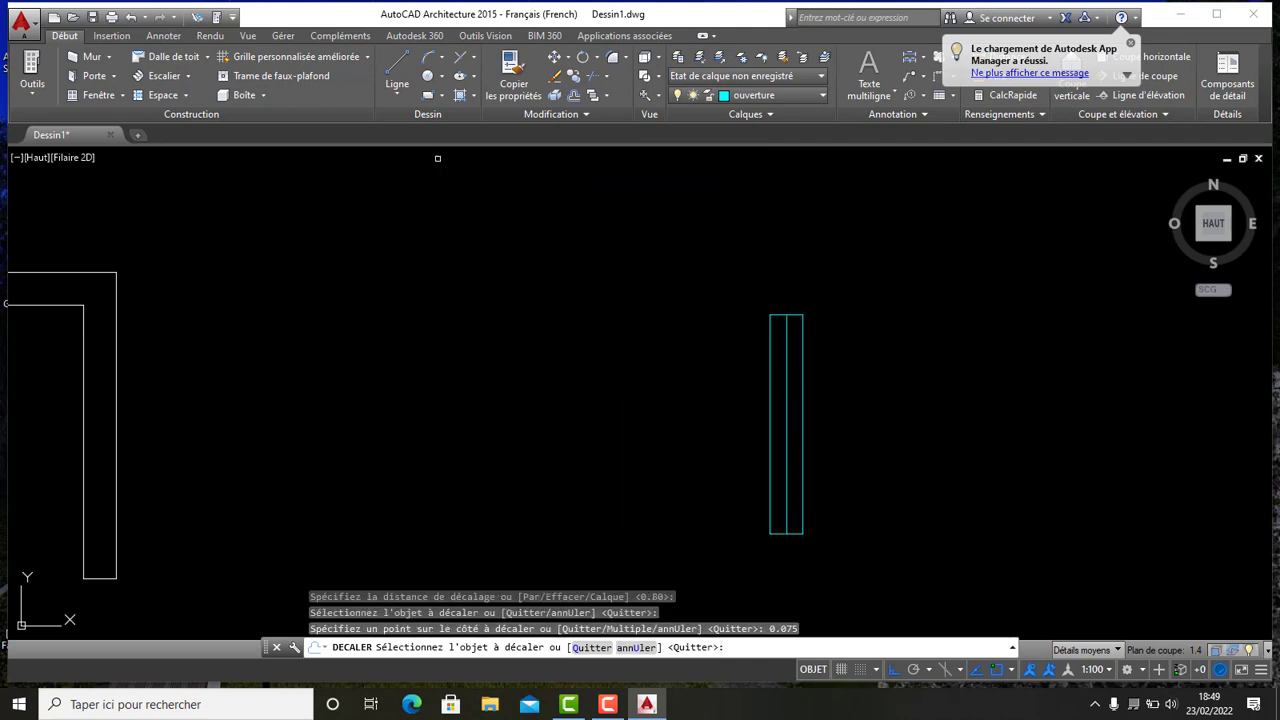
- Offset the window rectangle's top edge 0.5 downward to add a mid-length cross line
scroll(869, 391, "up", 3)
scroll(671, 260, "down", 2)
scroll(638, 209, "up", 1)
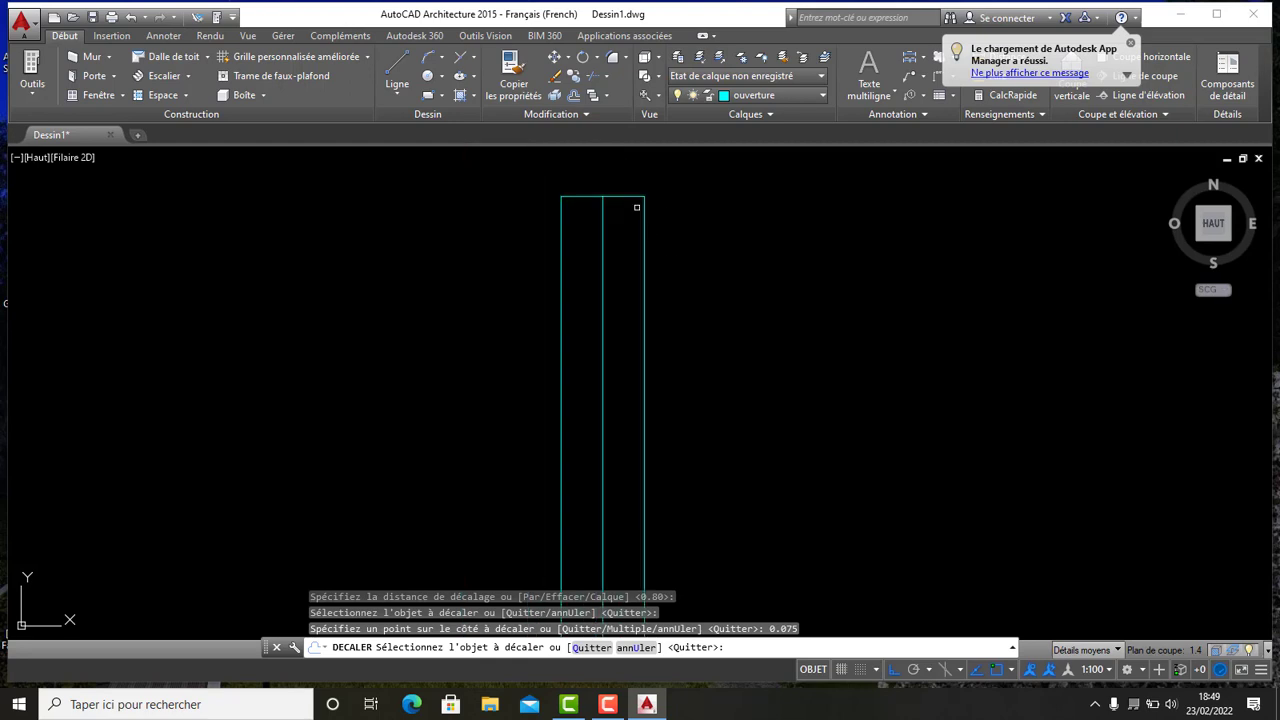
left_click(628, 197)
scroll(640, 368, "down", 4)
middle_click_drag(641, 412, 645, 354)
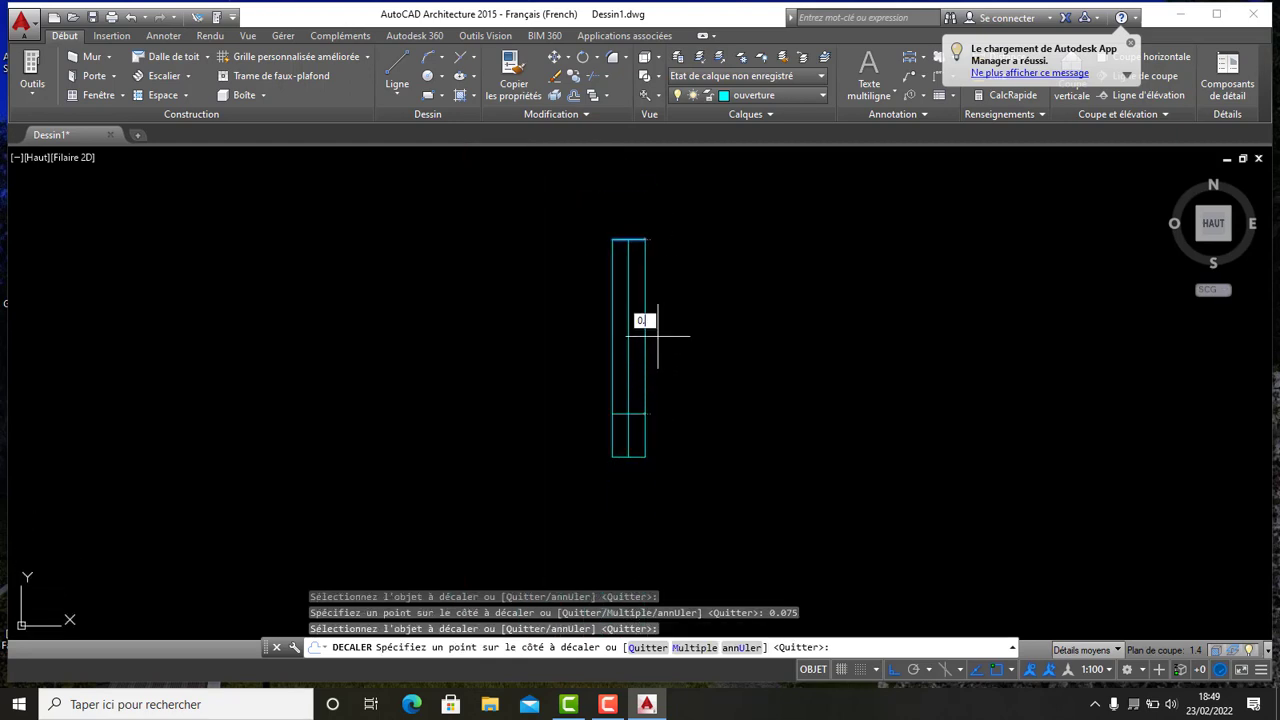
type("0.5")
key("Return")
scroll(652, 325, "up", 2)
scroll(591, 369, "down", 3)
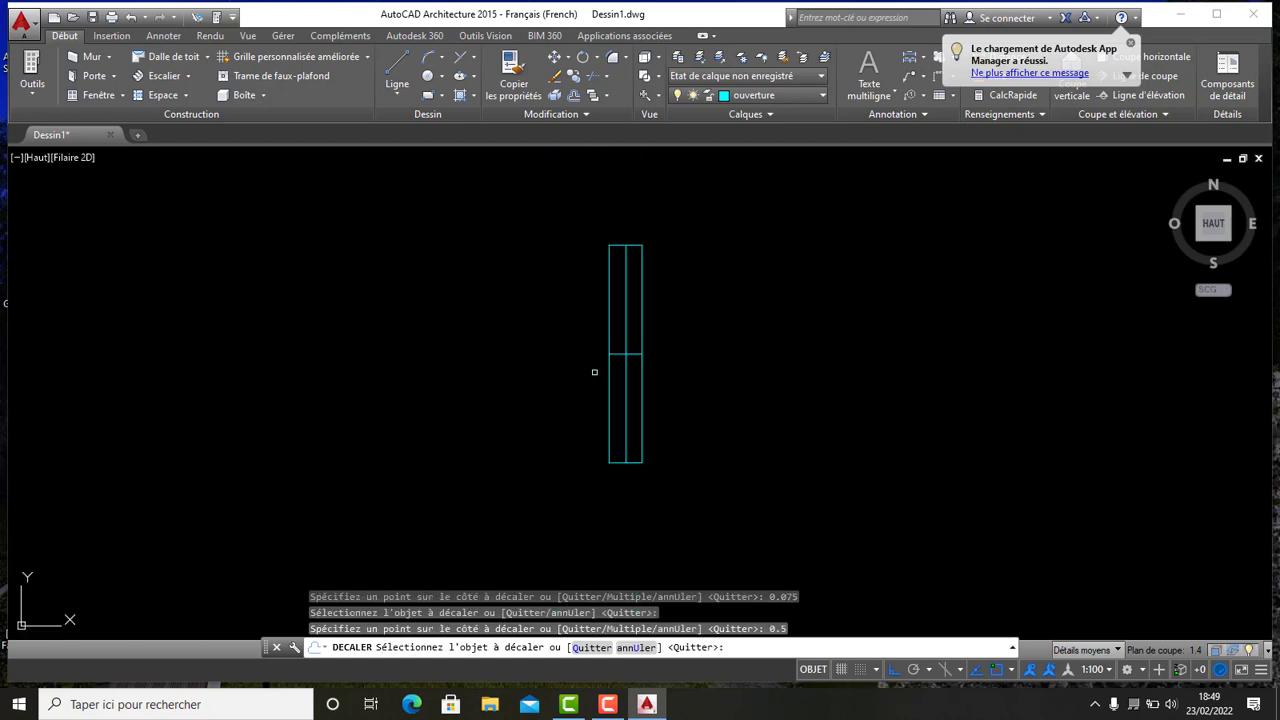
scroll(677, 299, "up", 5)
scroll(697, 331, "down", 4)
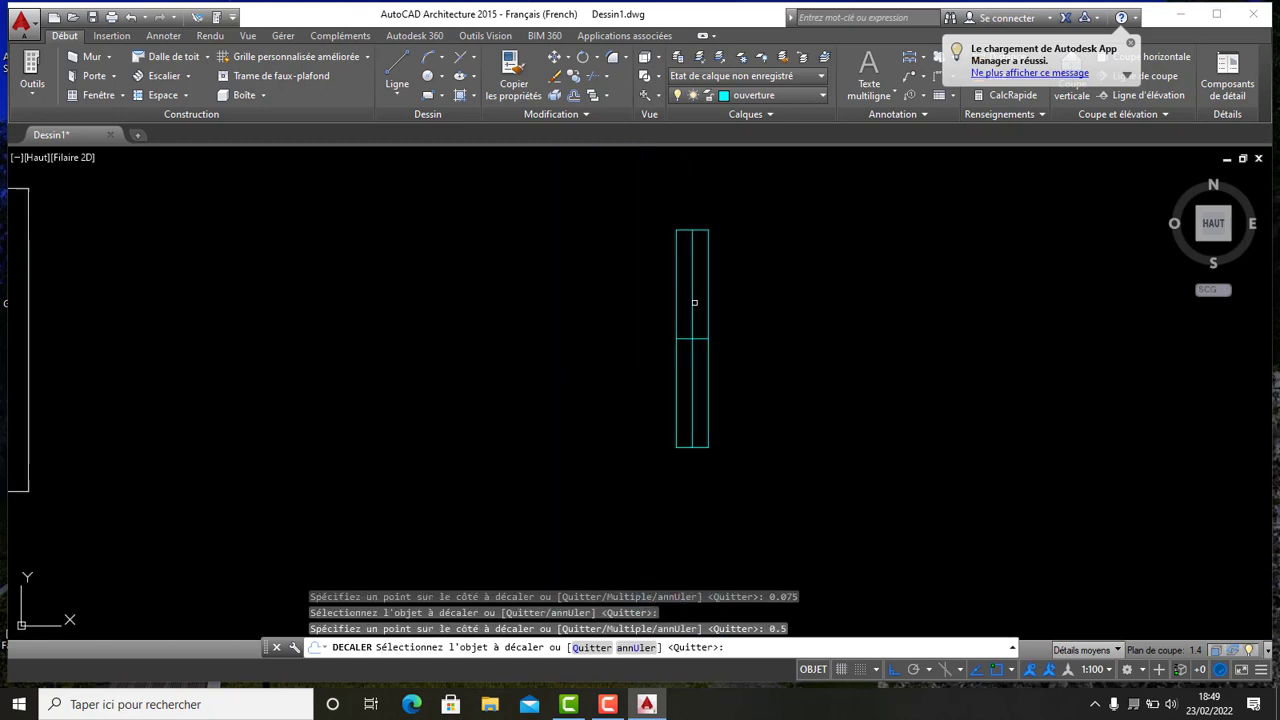
middle_click_drag(697, 308, 687, 364)
scroll(690, 370, "up", 2)
middle_click_drag(688, 380, 692, 336)
scroll(711, 288, "down", 4)
key("Escape")
- Copy the window symbol into the right room's outer wall and the left block's outer wall
middle_click_drag(686, 429, 696, 386)
scroll(660, 297, "down", 4)
scroll(657, 297, "up", 4)
middle_click_drag(657, 297, 697, 357)
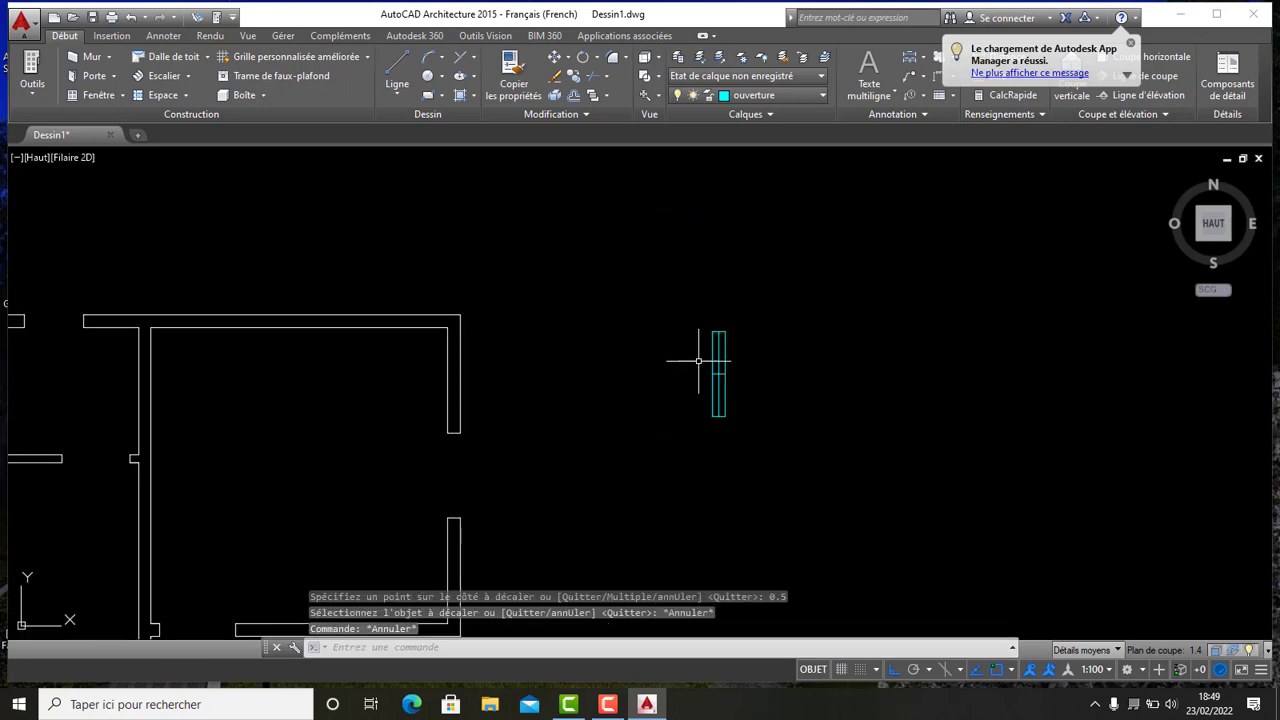
scroll(717, 355, "down", 4)
left_click(756, 430)
left_click(668, 210)
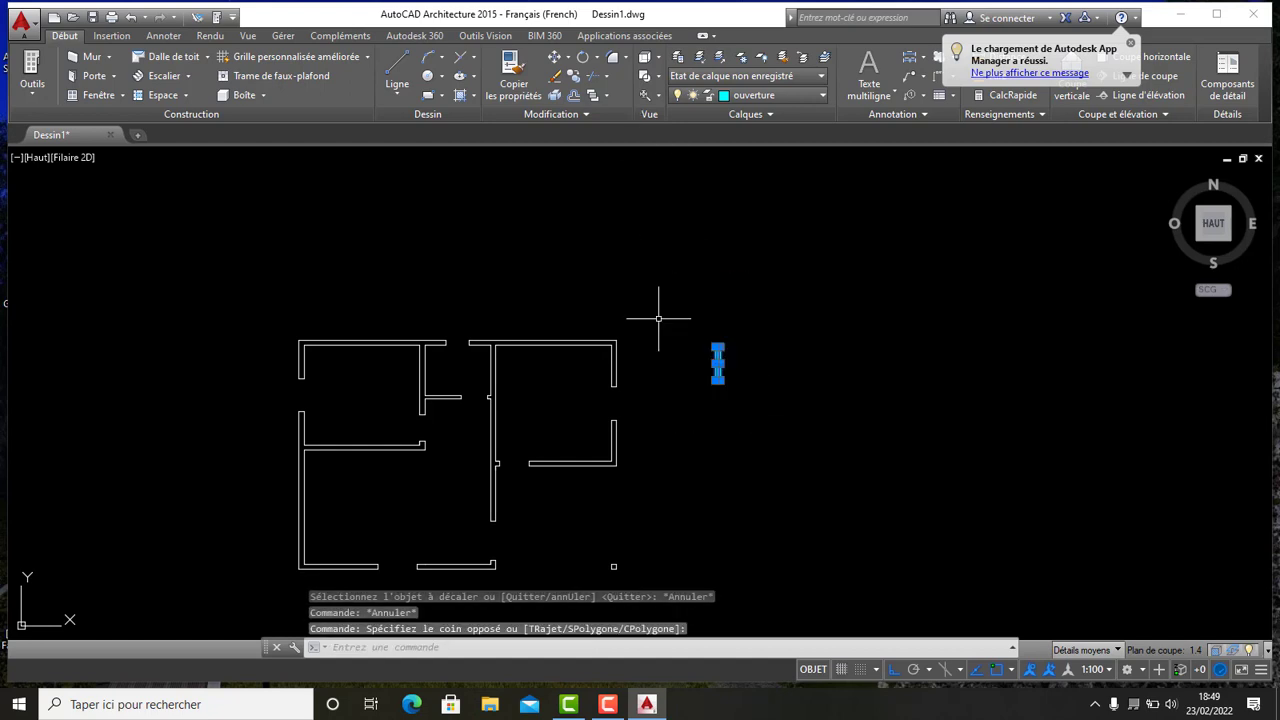
left_click(577, 78)
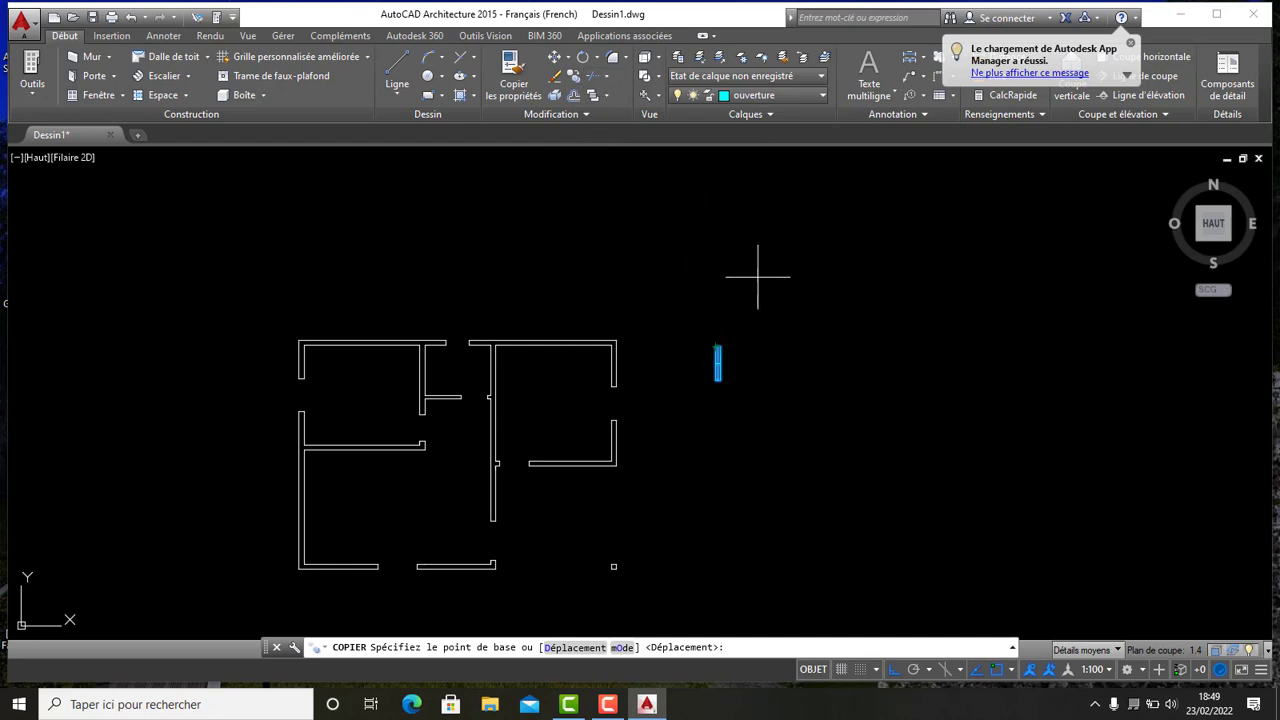
scroll(711, 340, "up", 5)
left_click(756, 341)
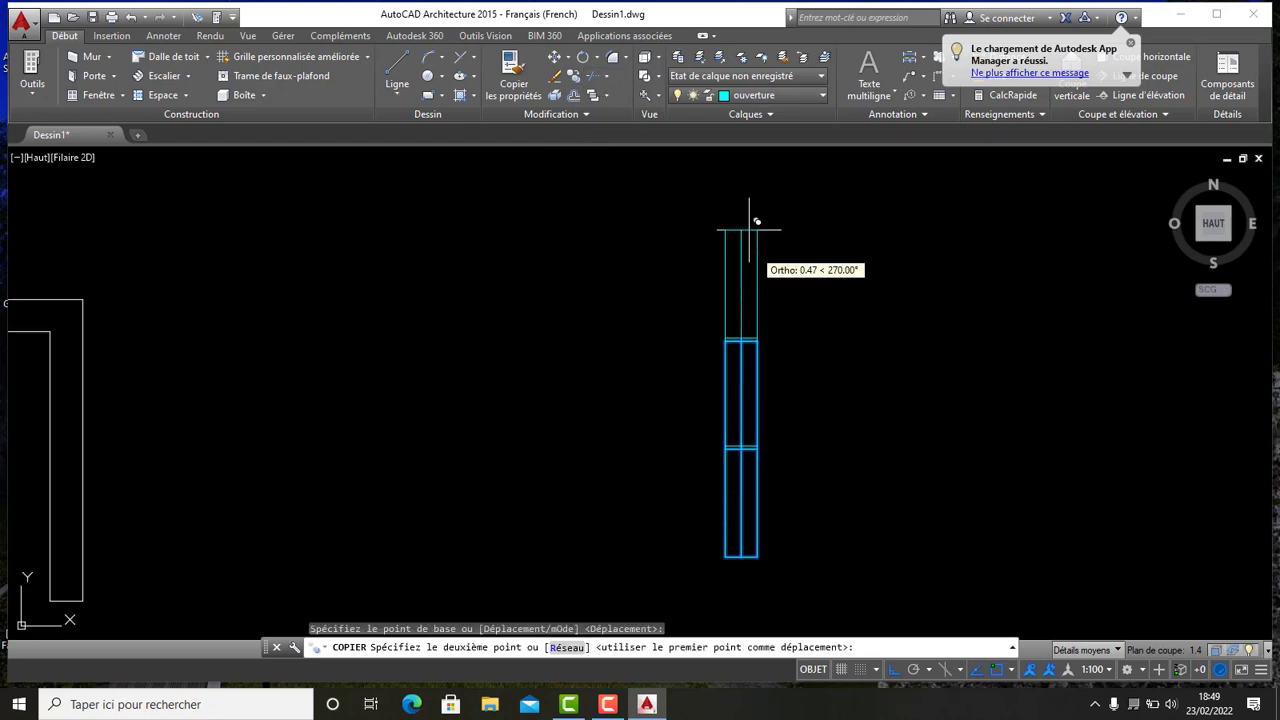
scroll(715, 300, "down", 5)
scroll(589, 323, "up", 5)
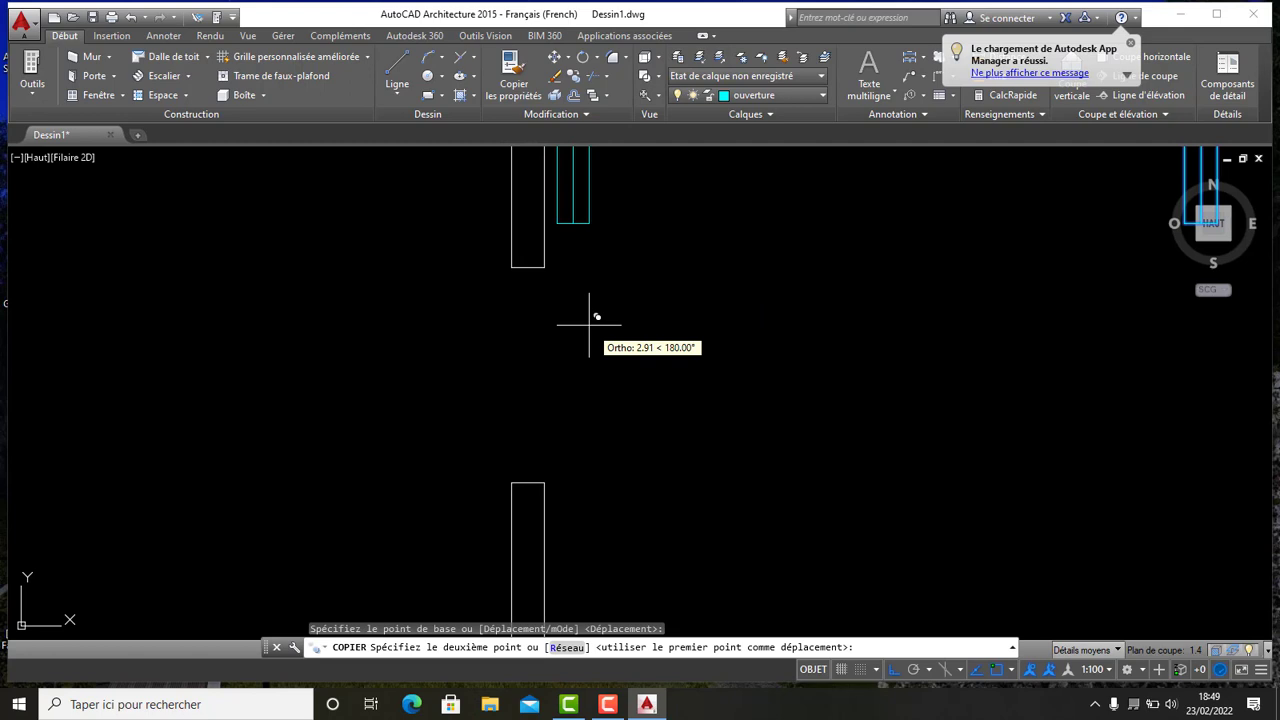
left_click(545, 268)
scroll(741, 305, "down", 5)
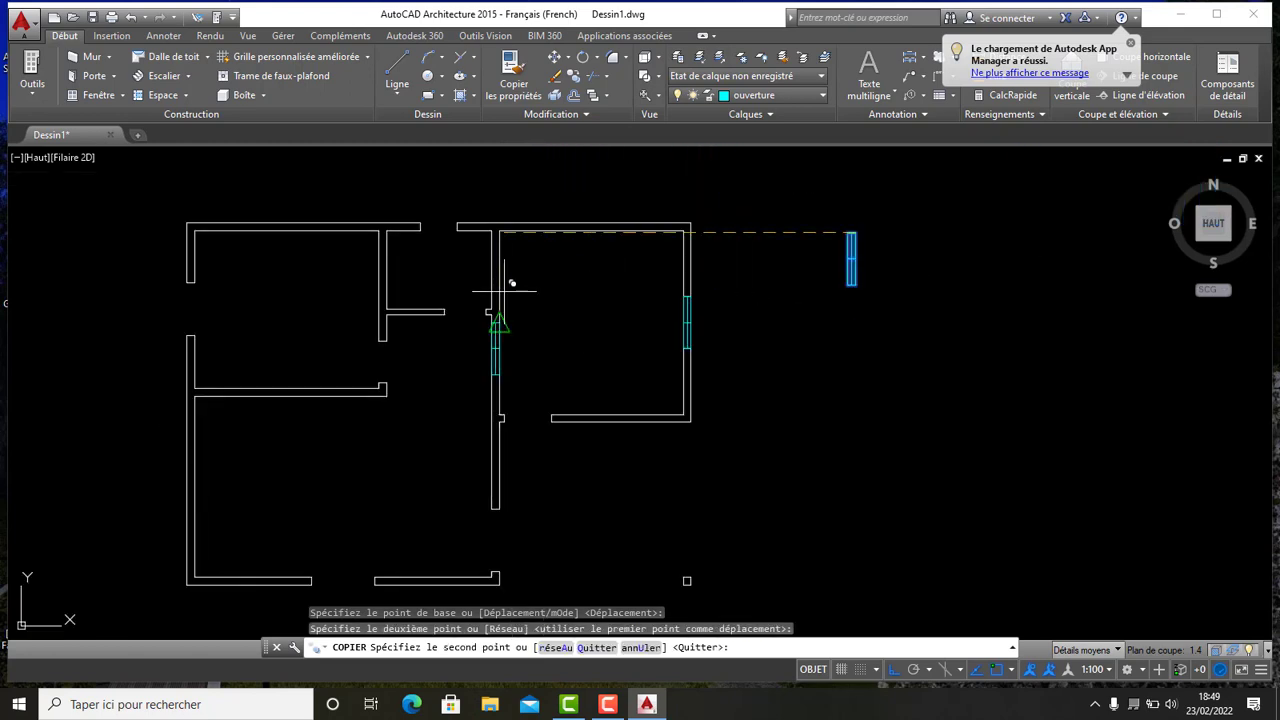
scroll(371, 243, "up", 6)
left_click(356, 193)
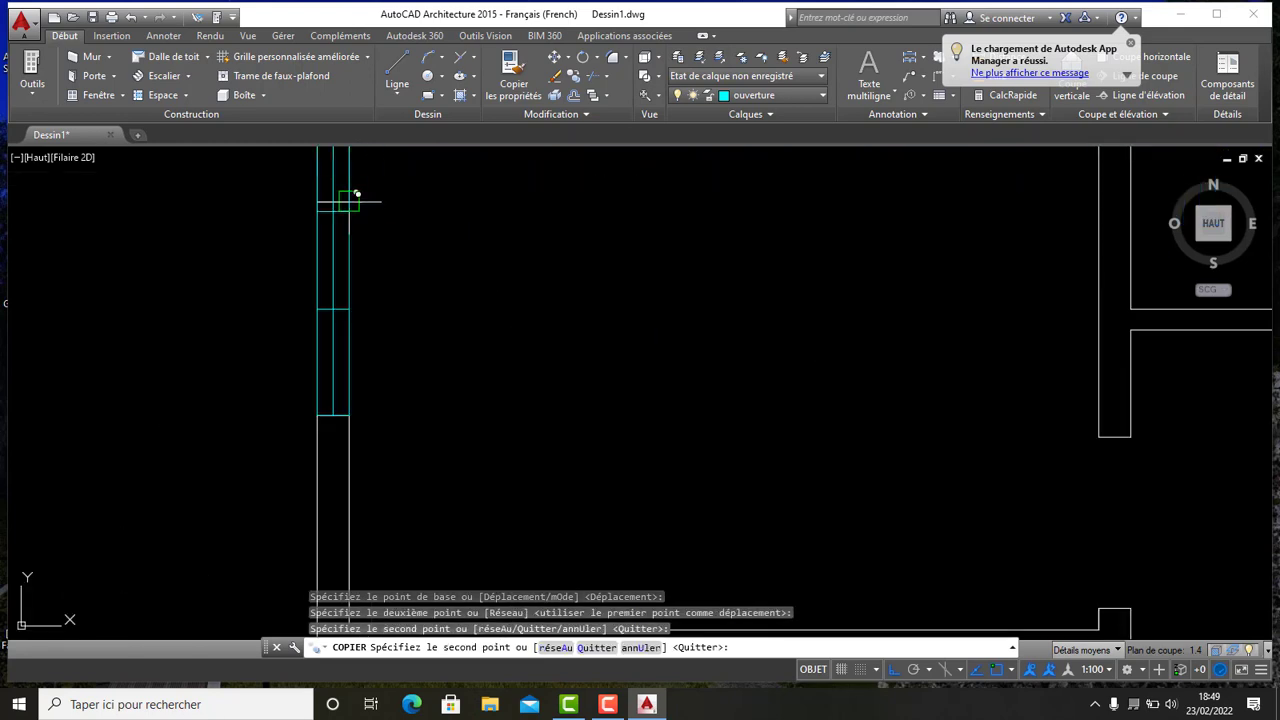
scroll(514, 291, "down", 5)
middle_click_drag(700, 228, 550, 211)
scroll(560, 380, "up", 2)
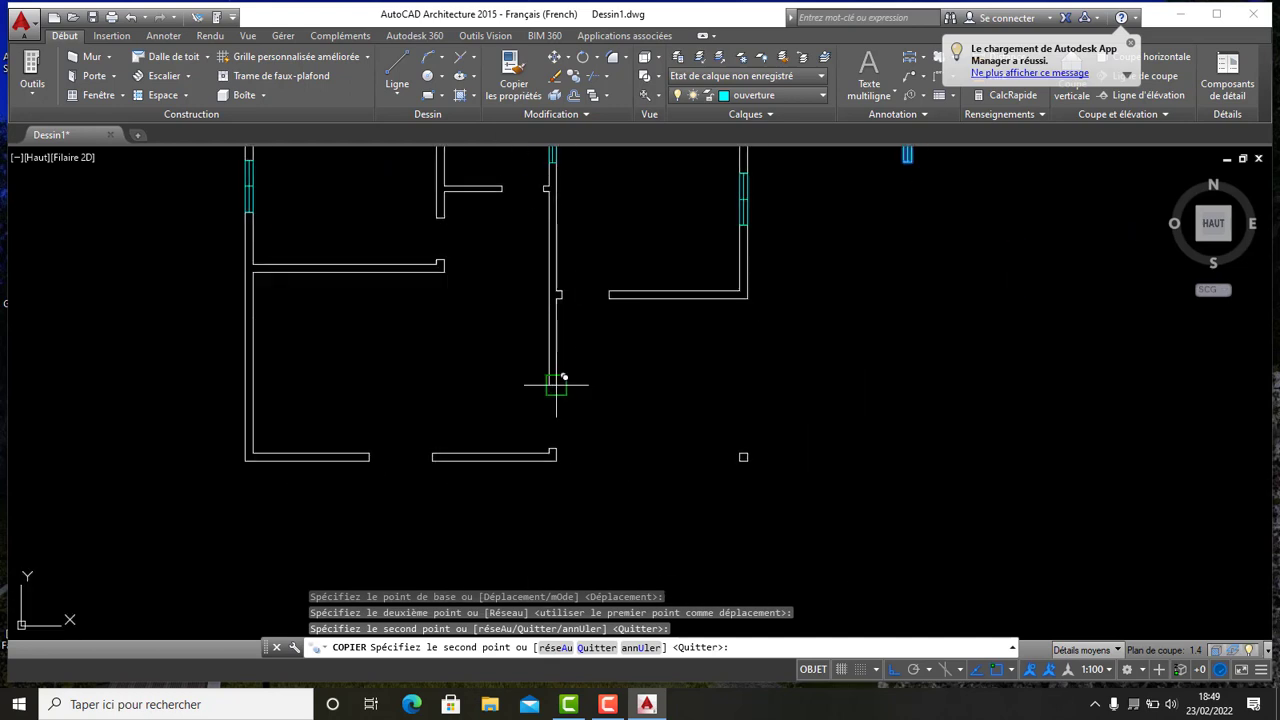
scroll(523, 414, "down", 4)
key("Escape")
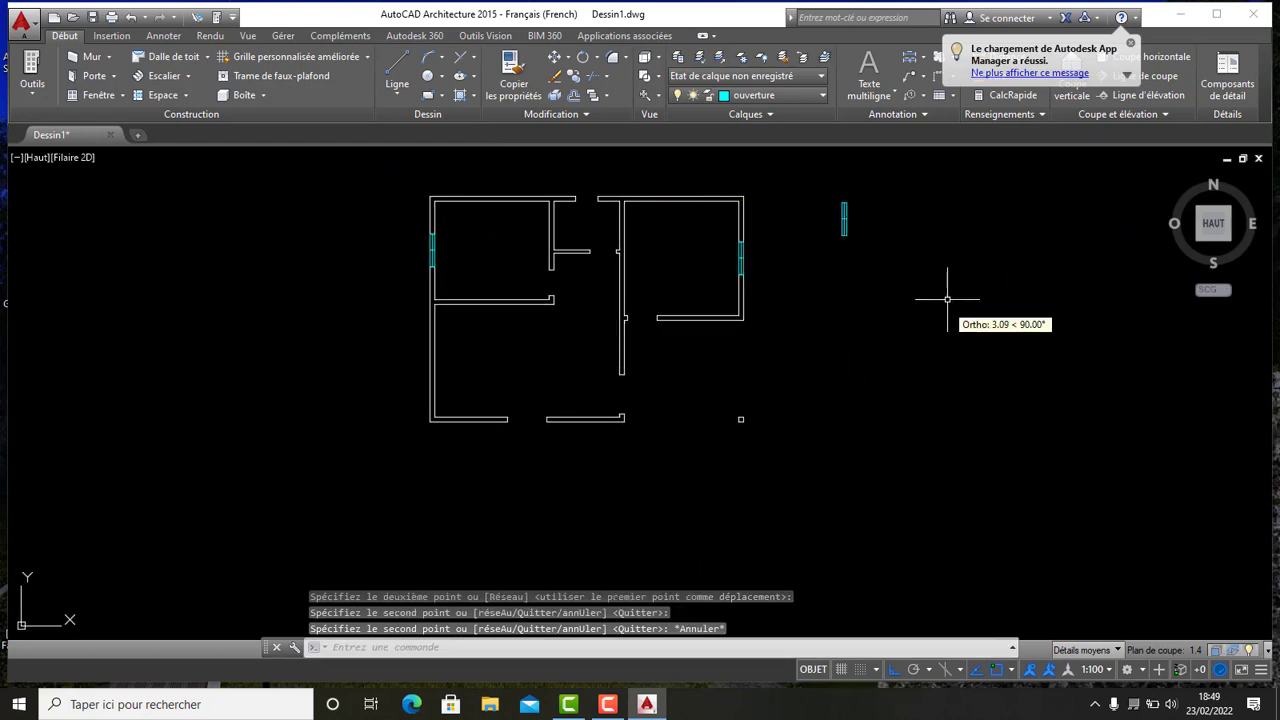
scroll(866, 194, "up", 6)
scroll(866, 320, "down", 4)
middle_click_drag(866, 320, 773, 247)
scroll(760, 286, "down", 4)
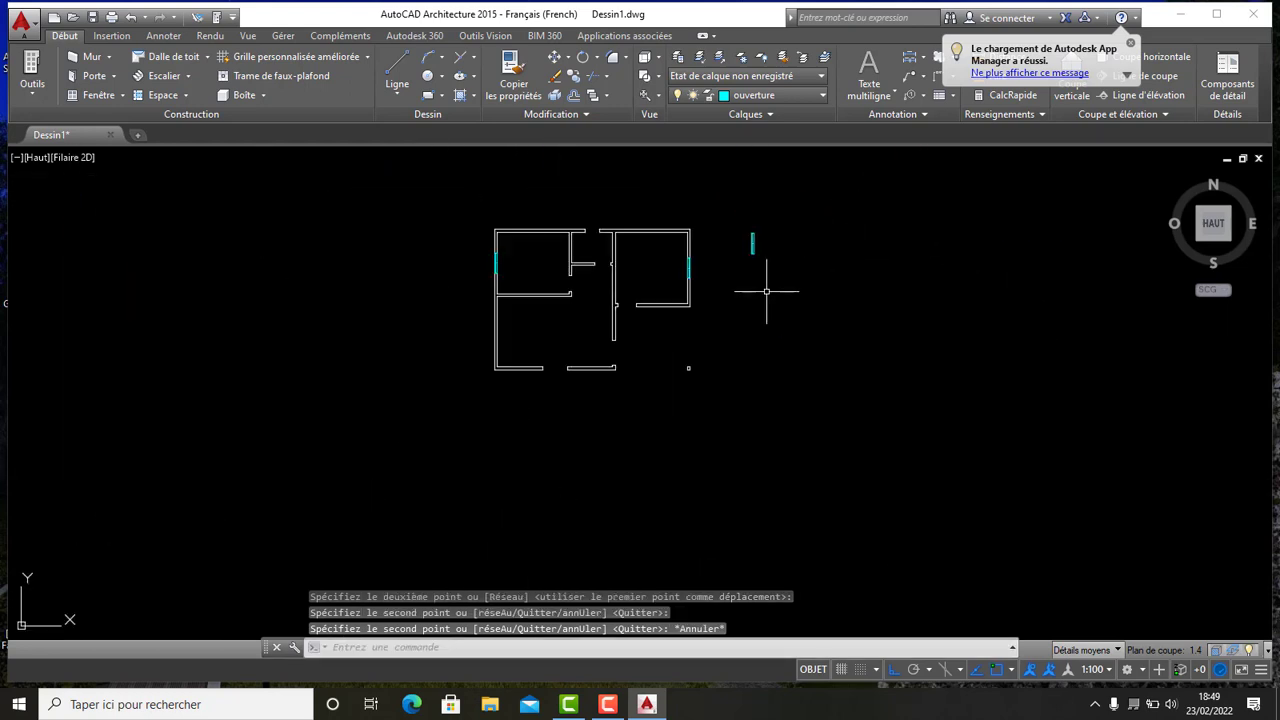
- Zoom around the plan to inspect the window symbols placed in the outer walls
scroll(599, 369, "up", 5)
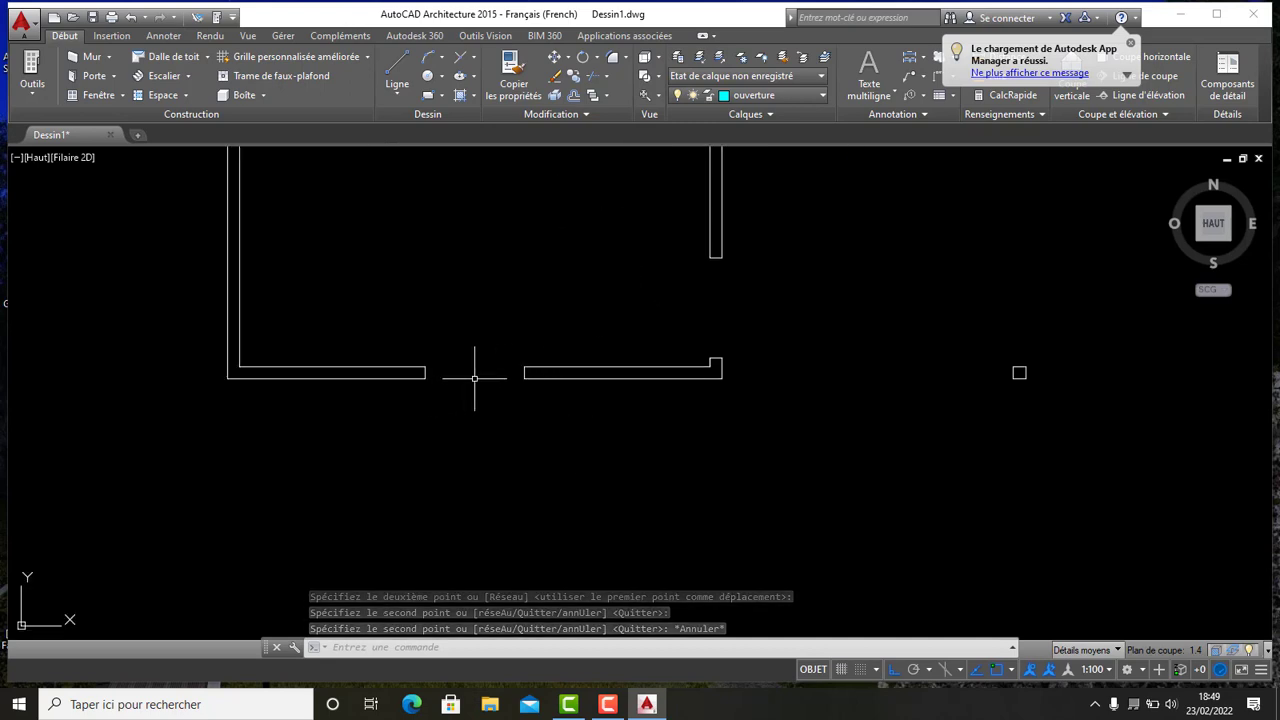
scroll(474, 374, "down", 4)
middle_click_drag(531, 349, 537, 457)
scroll(531, 223, "up", 4)
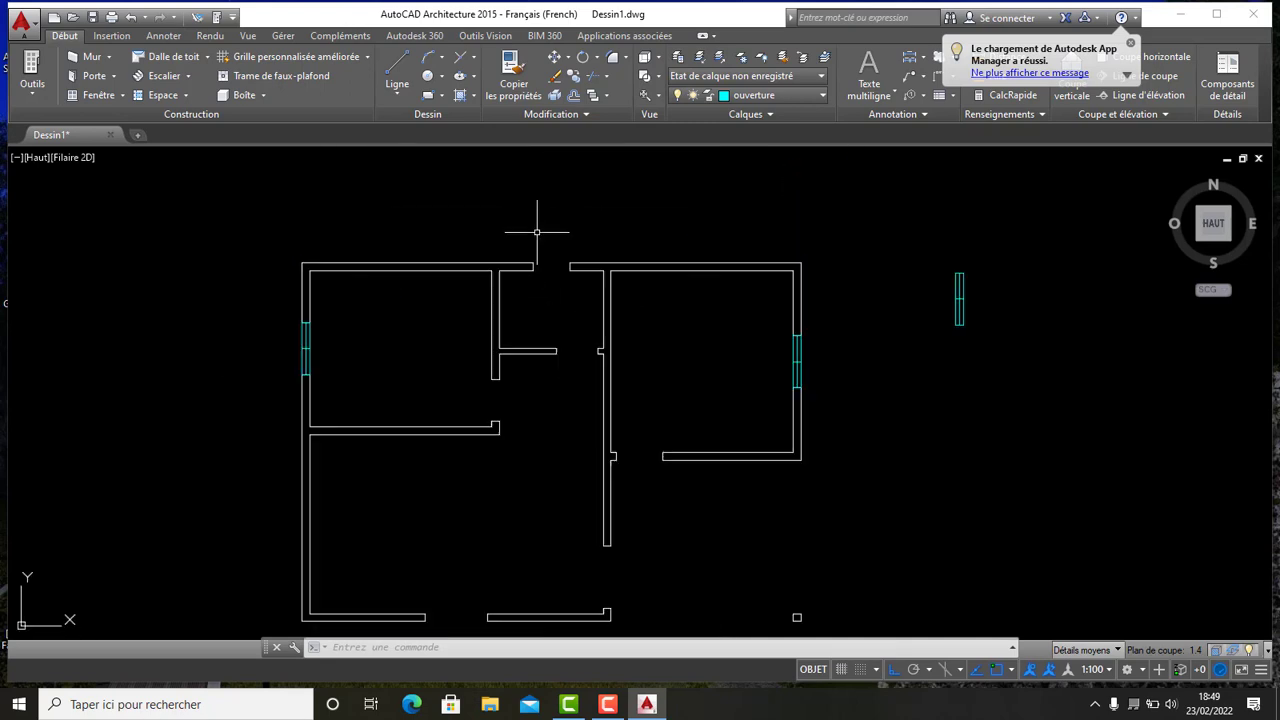
scroll(544, 239, "up", 6)
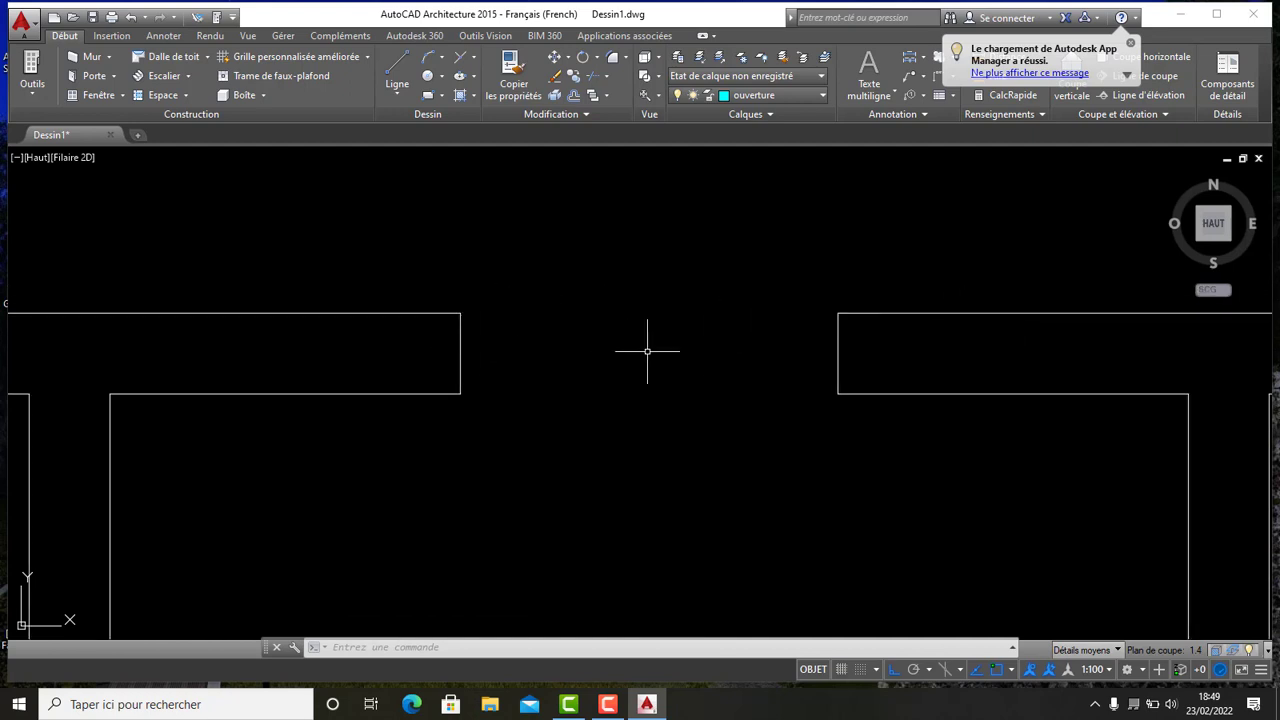
scroll(647, 351, "down", 6)
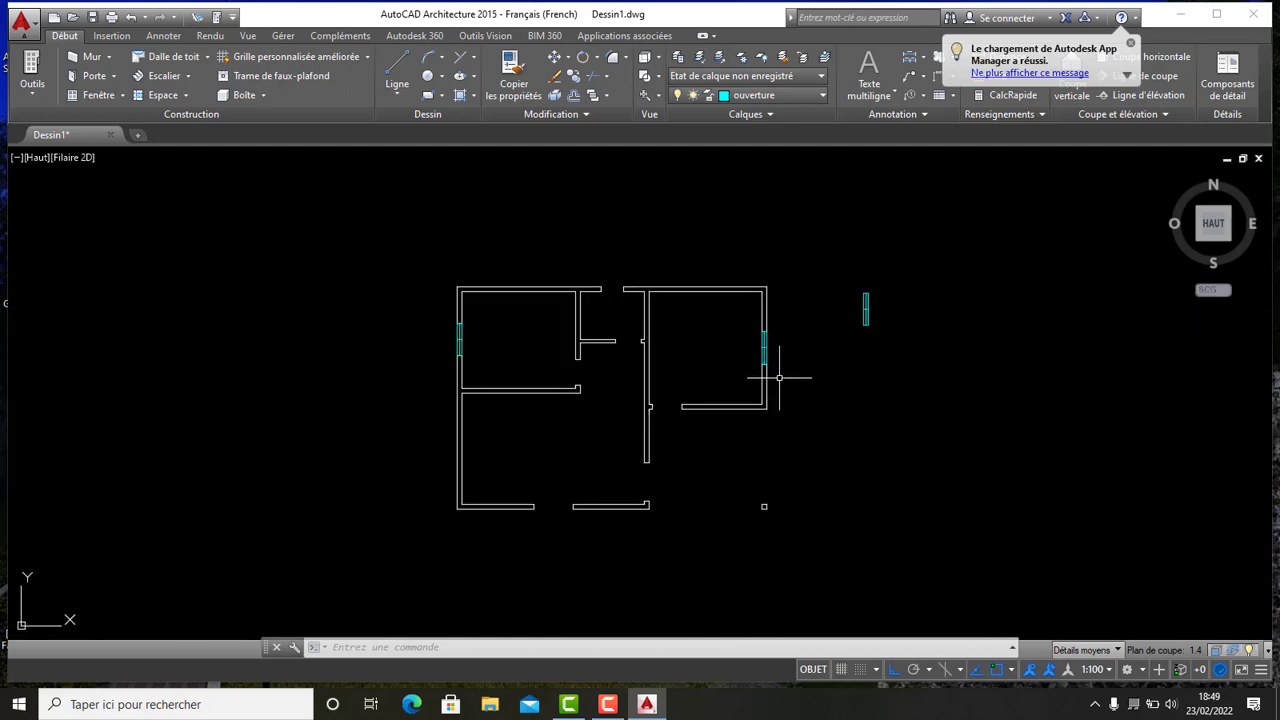
scroll(777, 251, "up", 8)
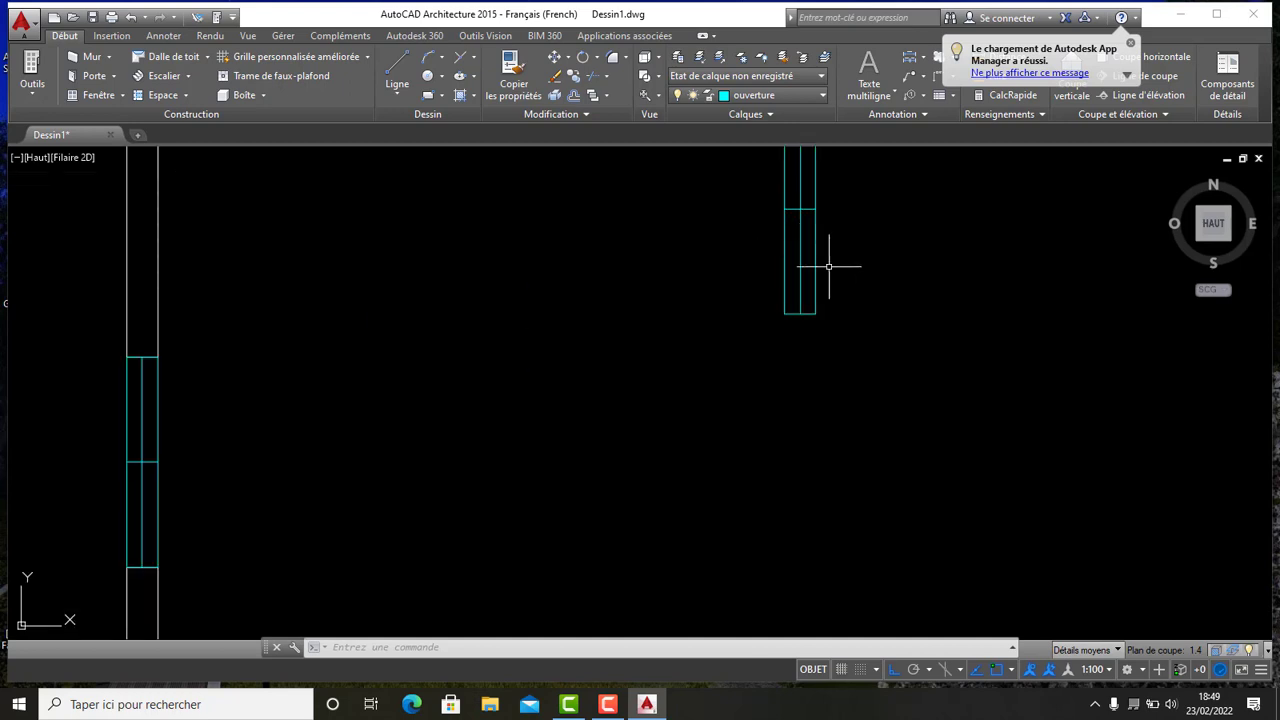
middle_click_drag(828, 271, 795, 412)
scroll(755, 199, "up", 3)
scroll(757, 209, "down", 2)
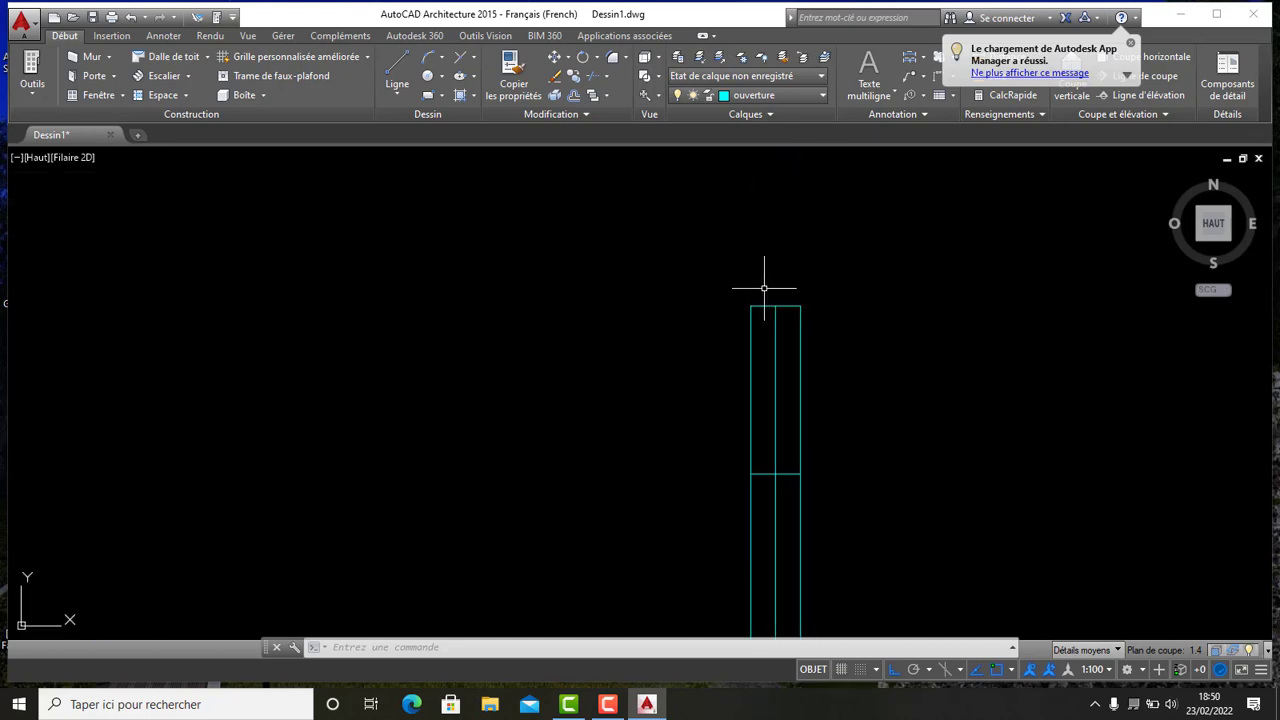
scroll(765, 290, "up", 4)
left_click(815, 335)
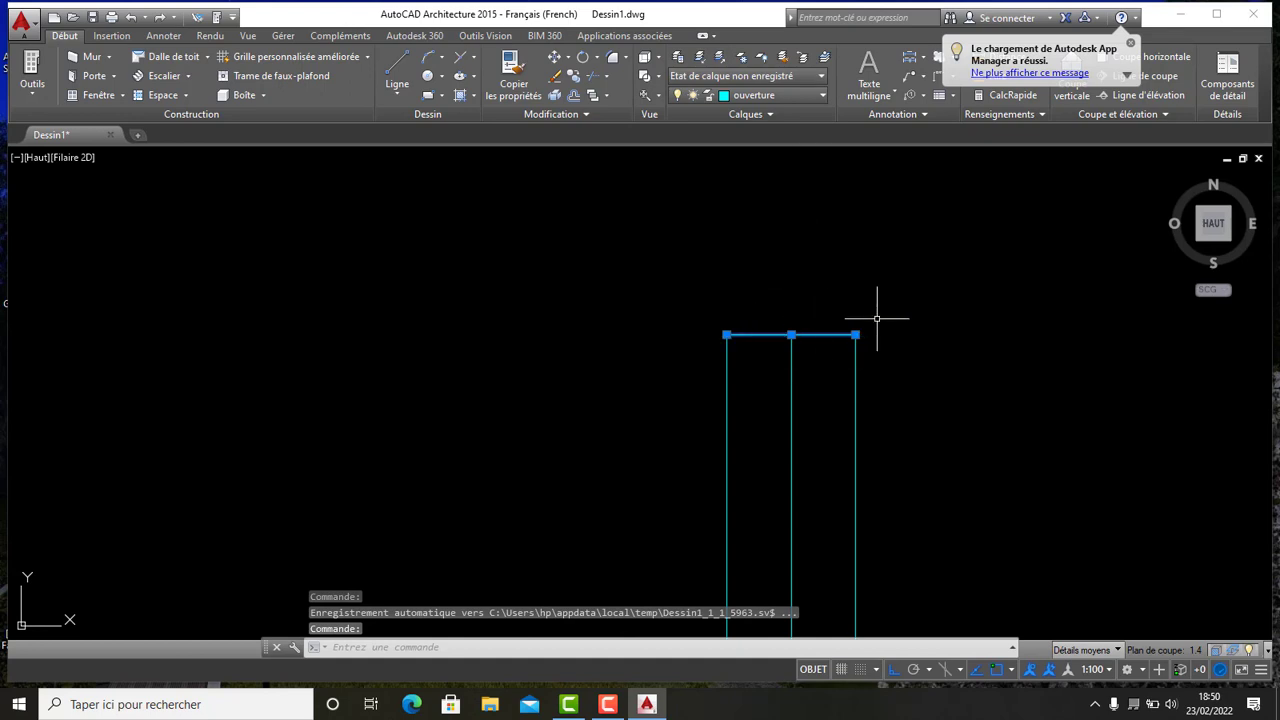
left_click(577, 94)
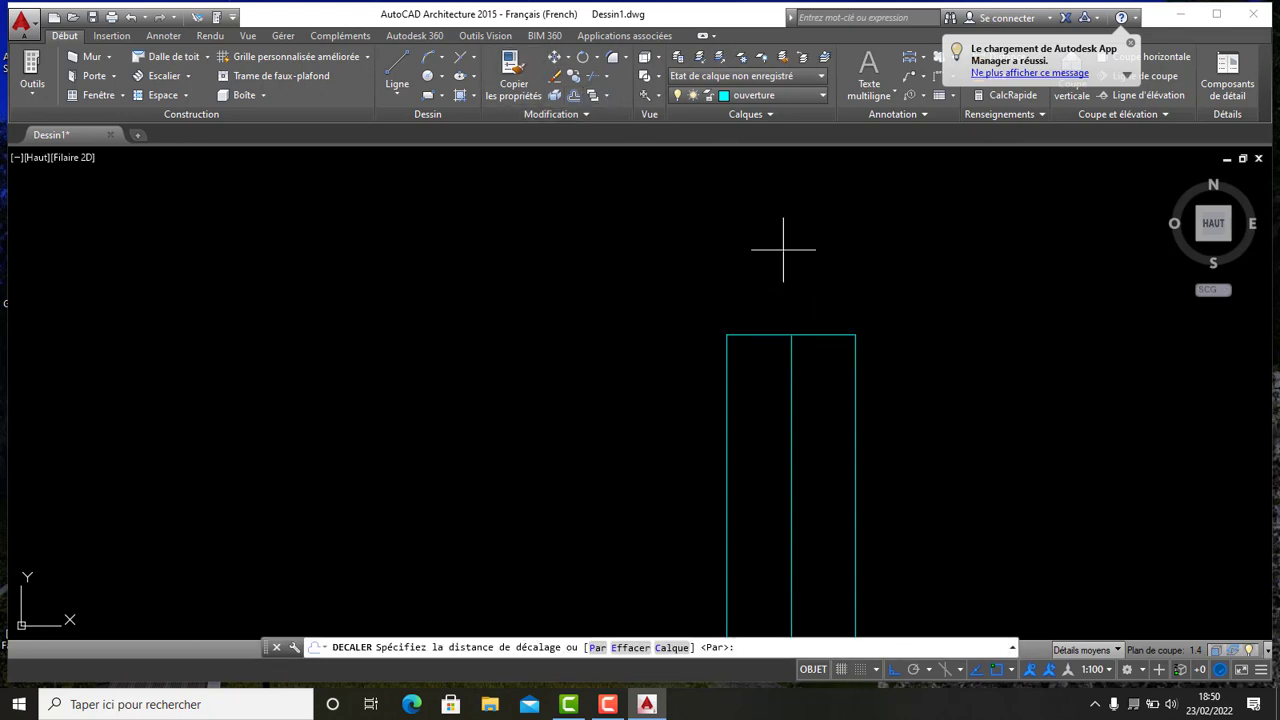
left_click(855, 335)
key("Escape")
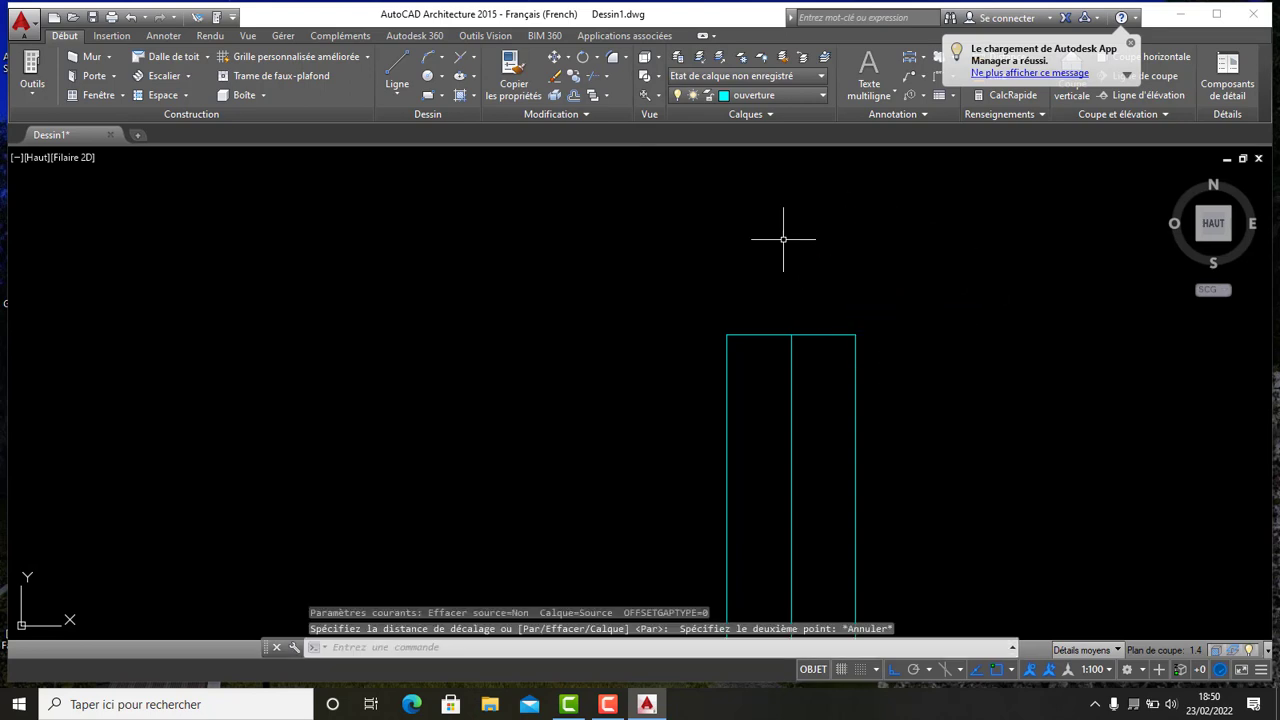
key("Escape")
key("Escape")
key("Escape")
- Draw a closed horizontal rectangle 1.2 long and 0.15 wide with lines below the plan as a window symbol
scroll(788, 245, "down", 10)
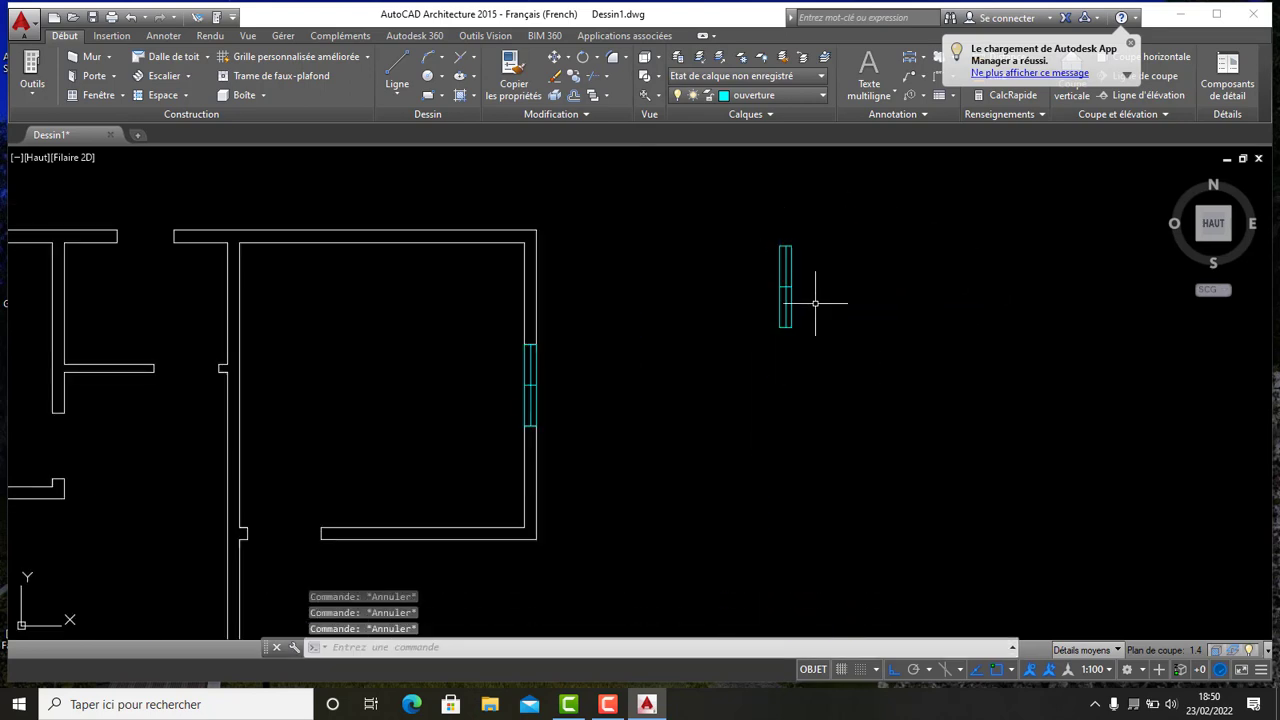
middle_click_drag(815, 303, 766, 194)
scroll(766, 251, "down", 5)
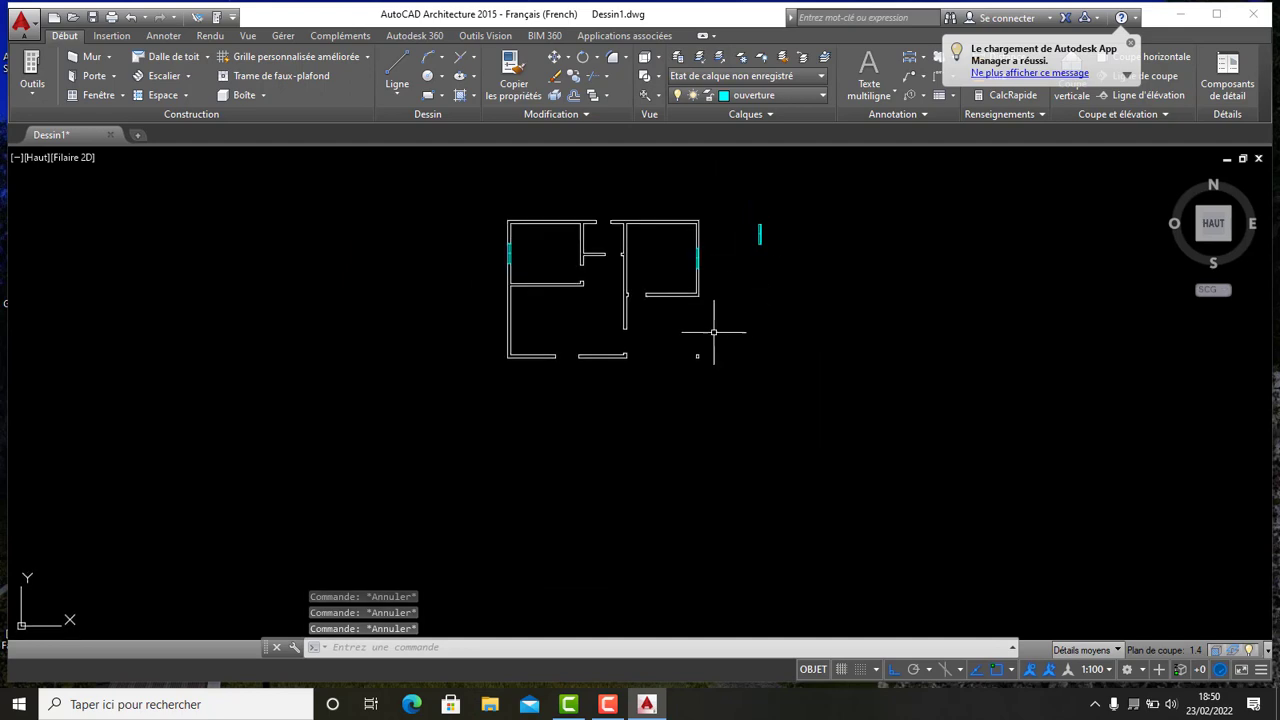
left_click(397, 68)
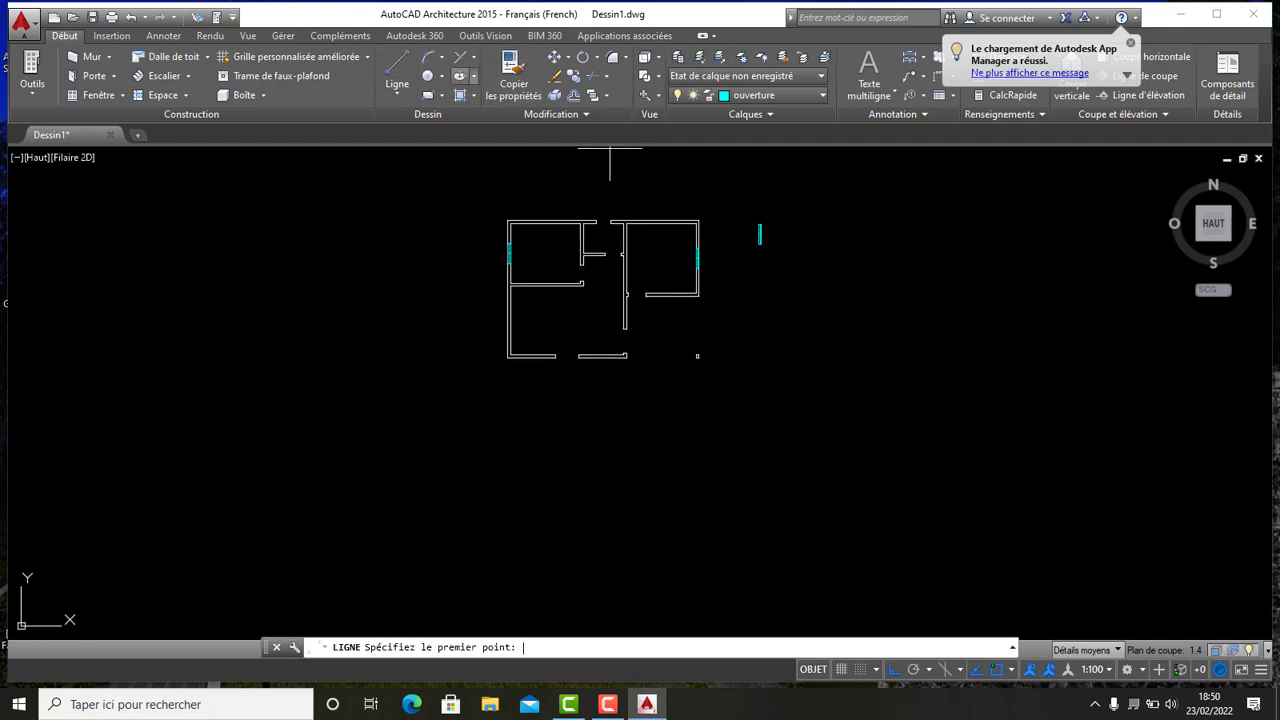
left_click(607, 410)
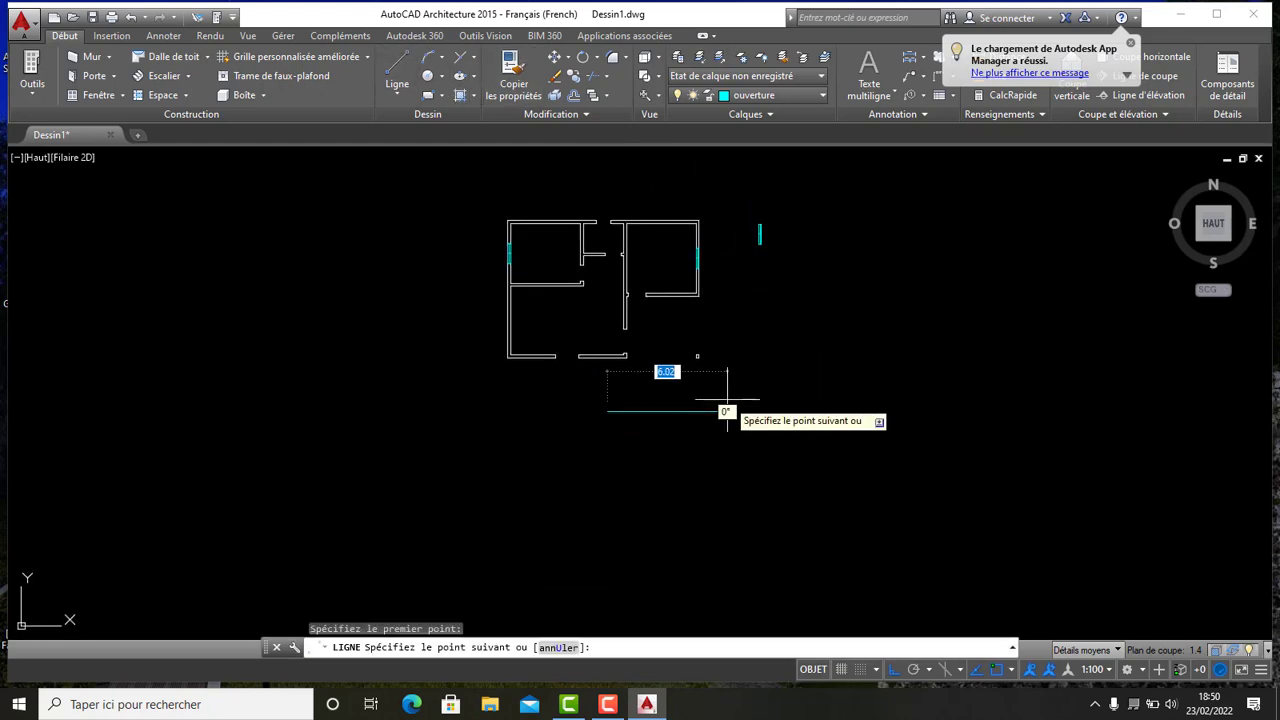
type("1.2")
key("Return")
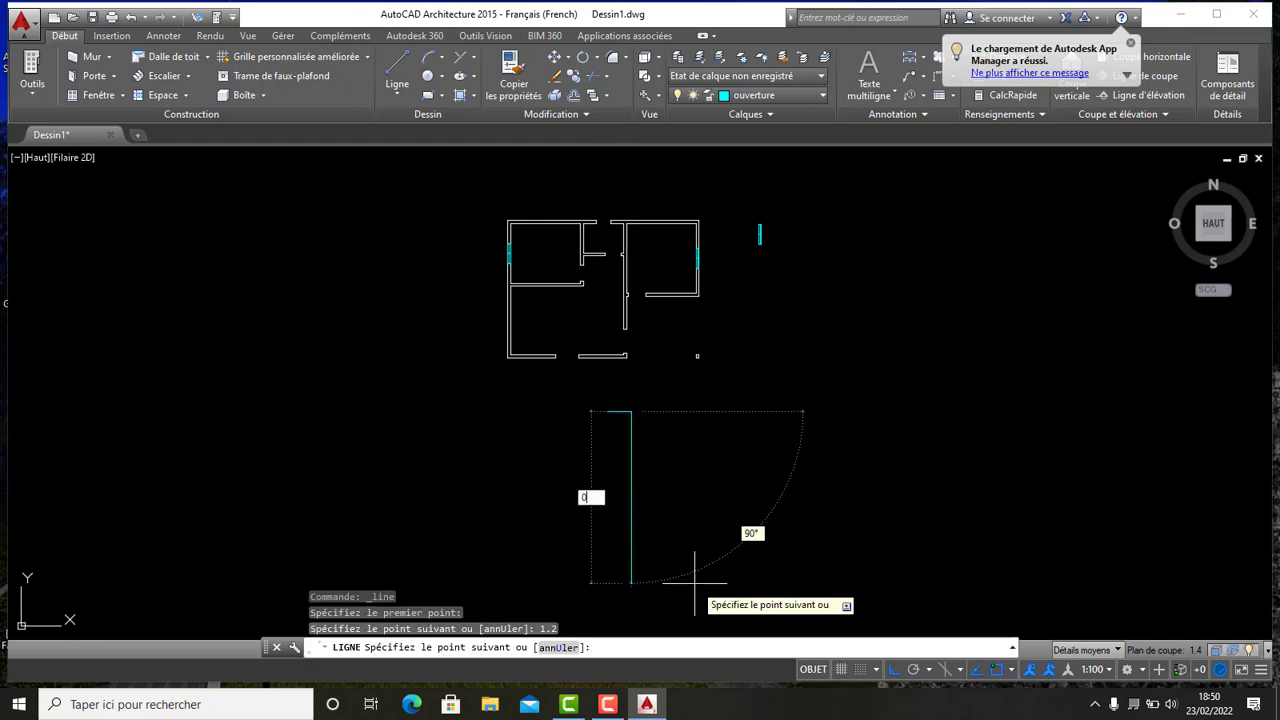
type("0.15")
key("Return")
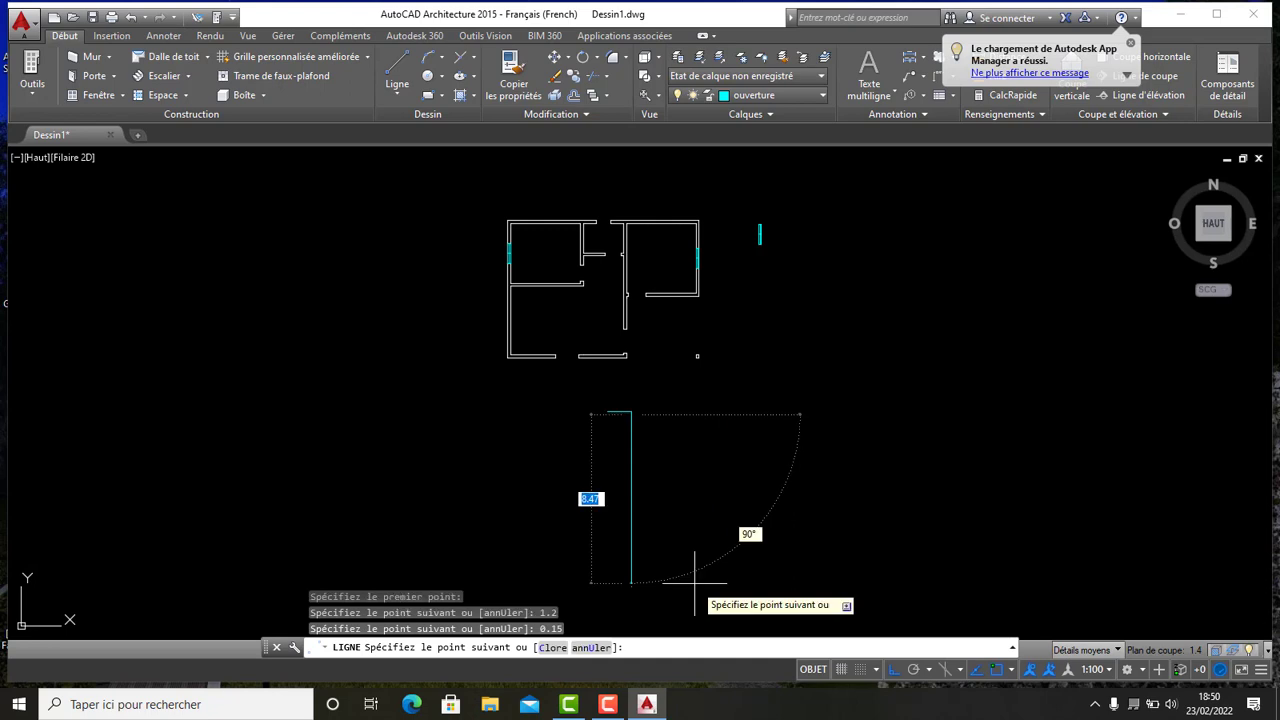
scroll(584, 577, "up", 5)
middle_click_drag(584, 577, 723, 217)
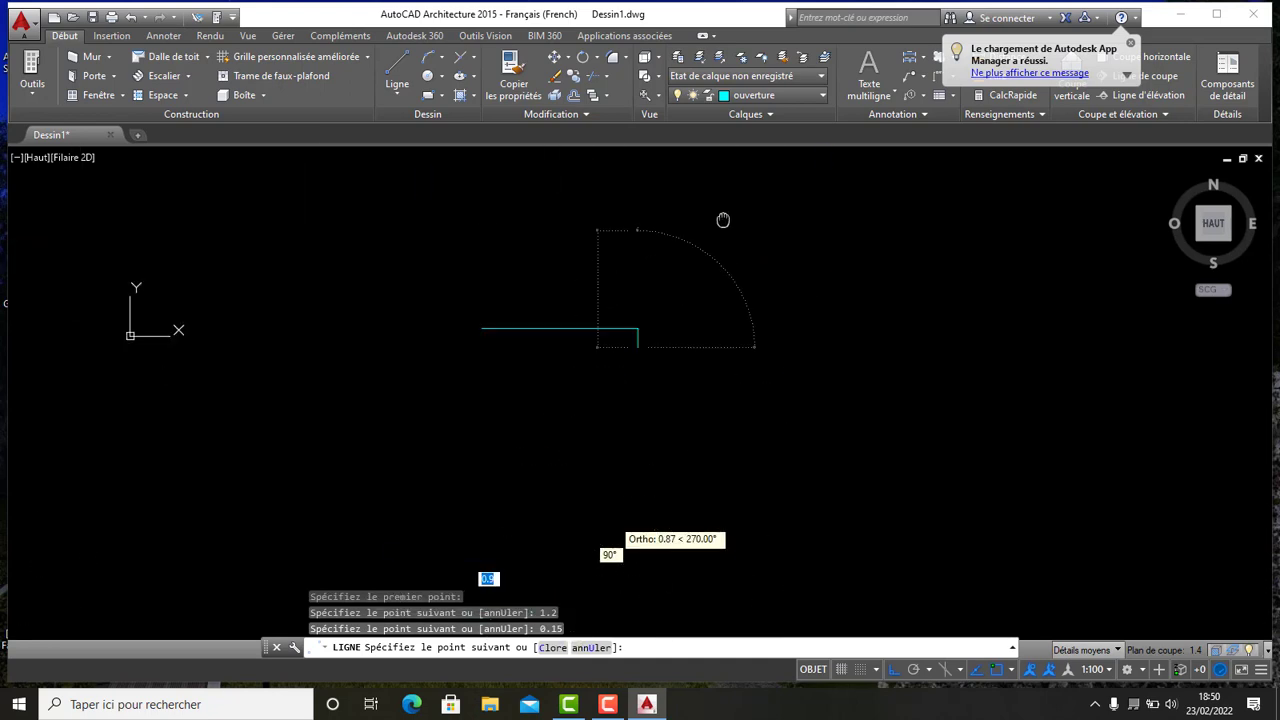
left_click(490, 332)
left_click(497, 316)
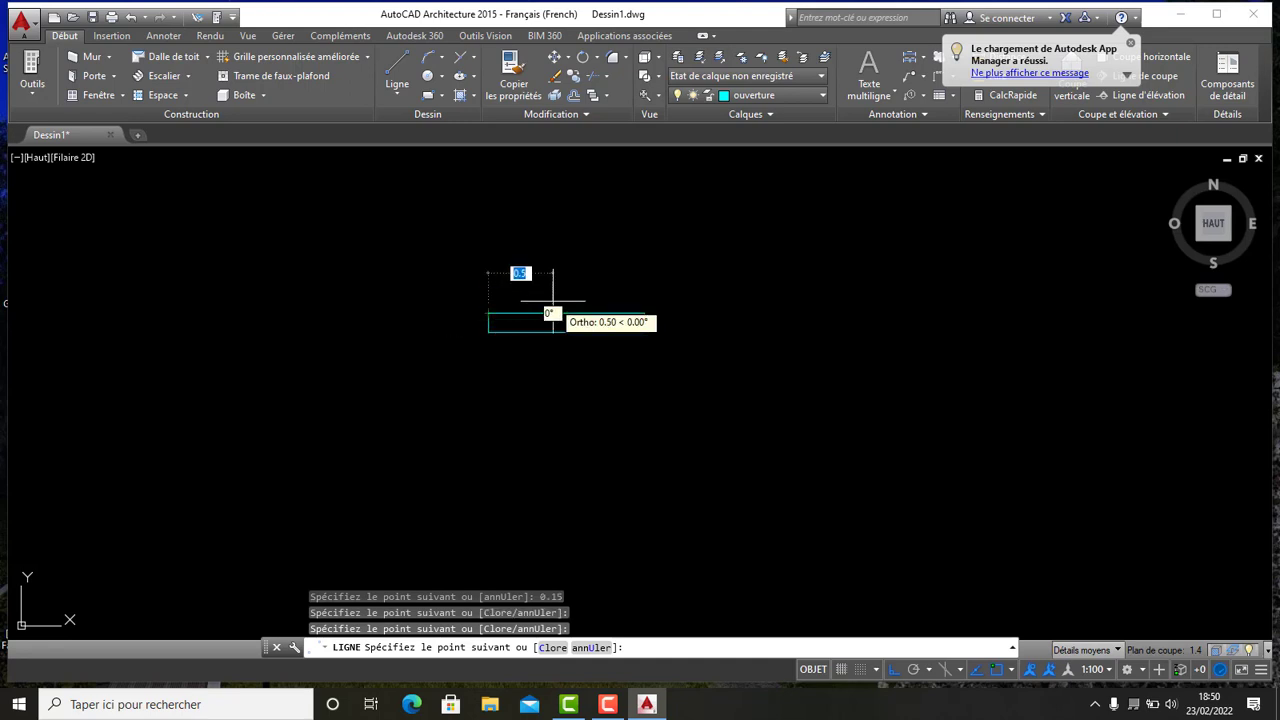
key("Escape")
- Offset the window rectangle's top edge 0.075 inward to add its centre line
scroll(548, 311, "up", 6)
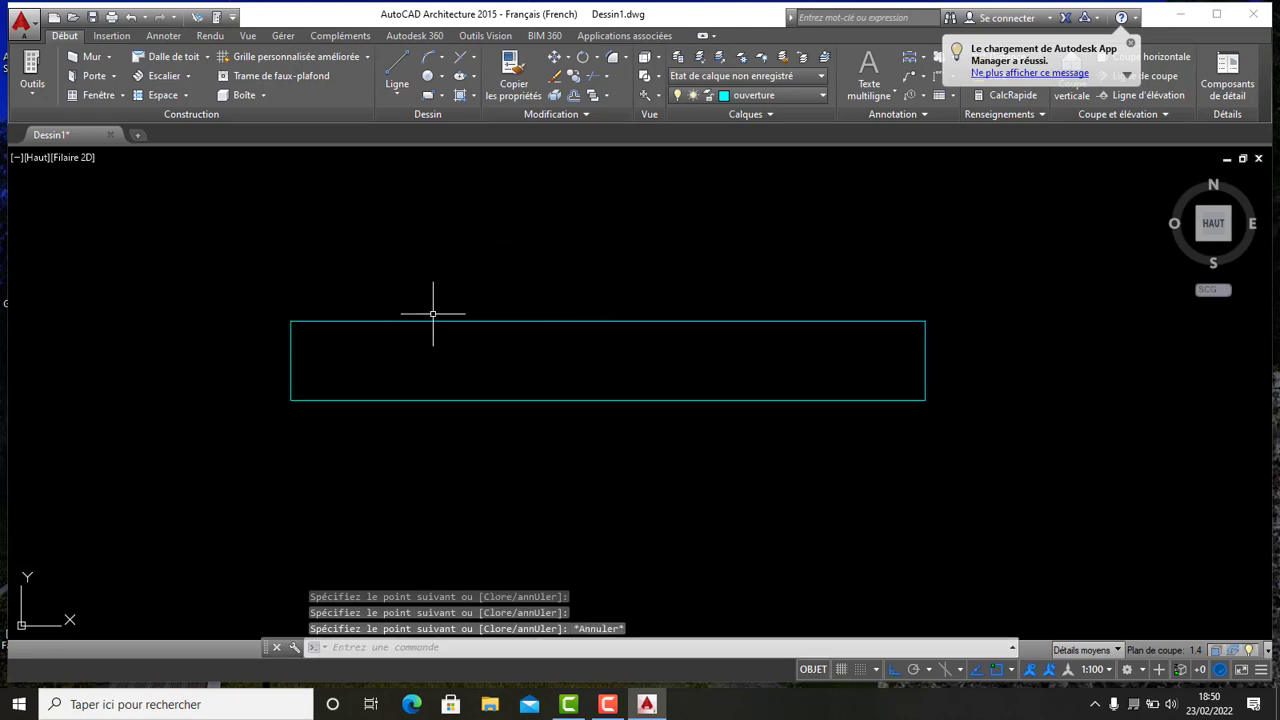
left_click(477, 351)
left_click(416, 271)
key("Escape")
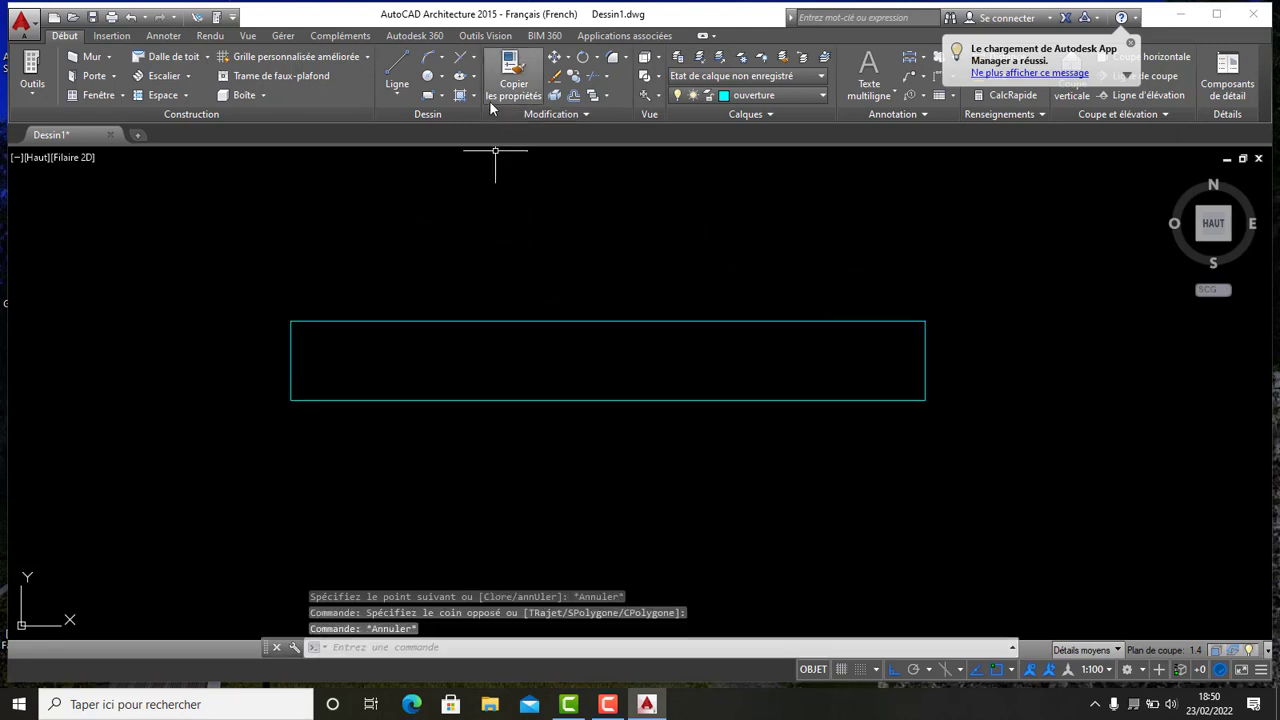
left_click(576, 96)
right_click(544, 206)
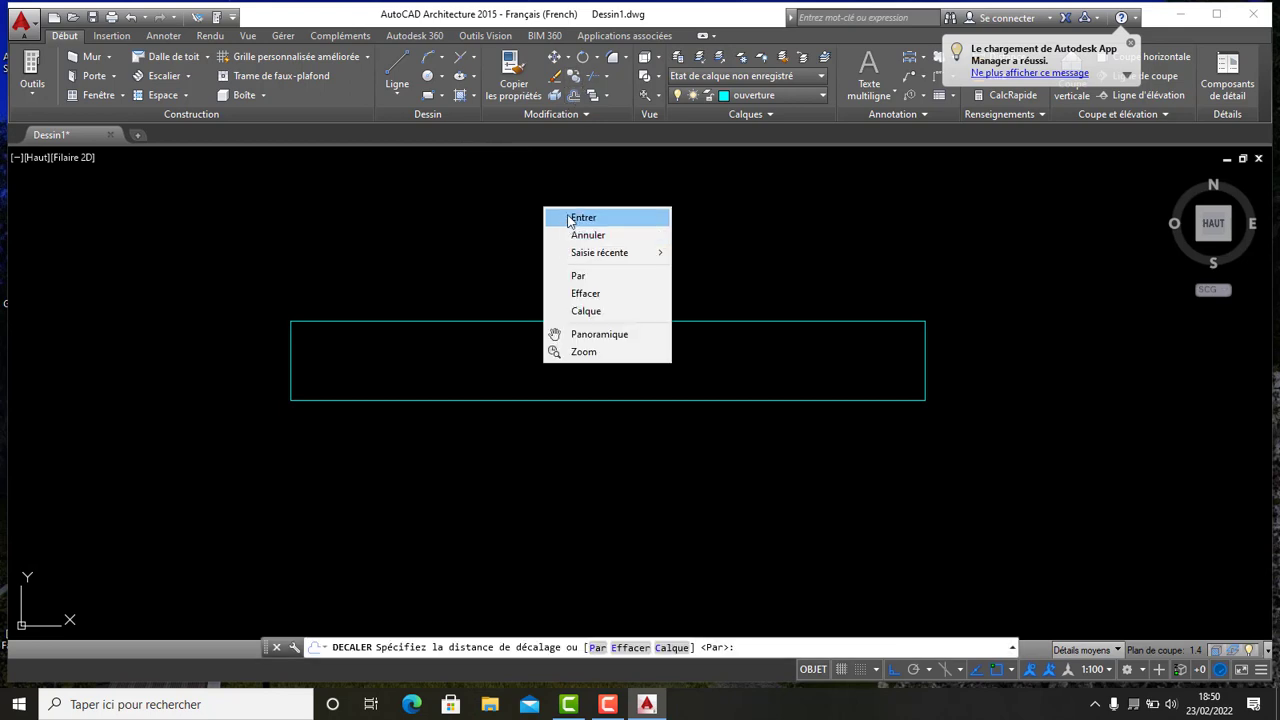
left_click(571, 216)
left_click(430, 323)
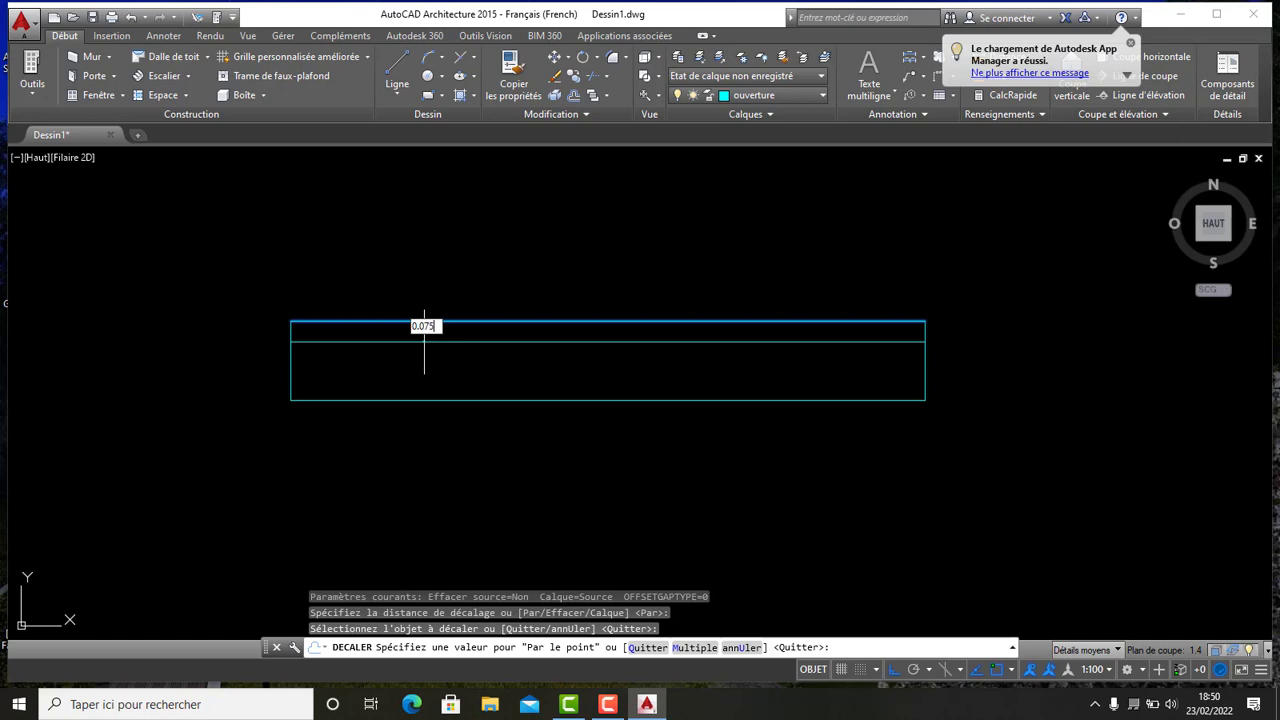
type("0.075")
key("Return")
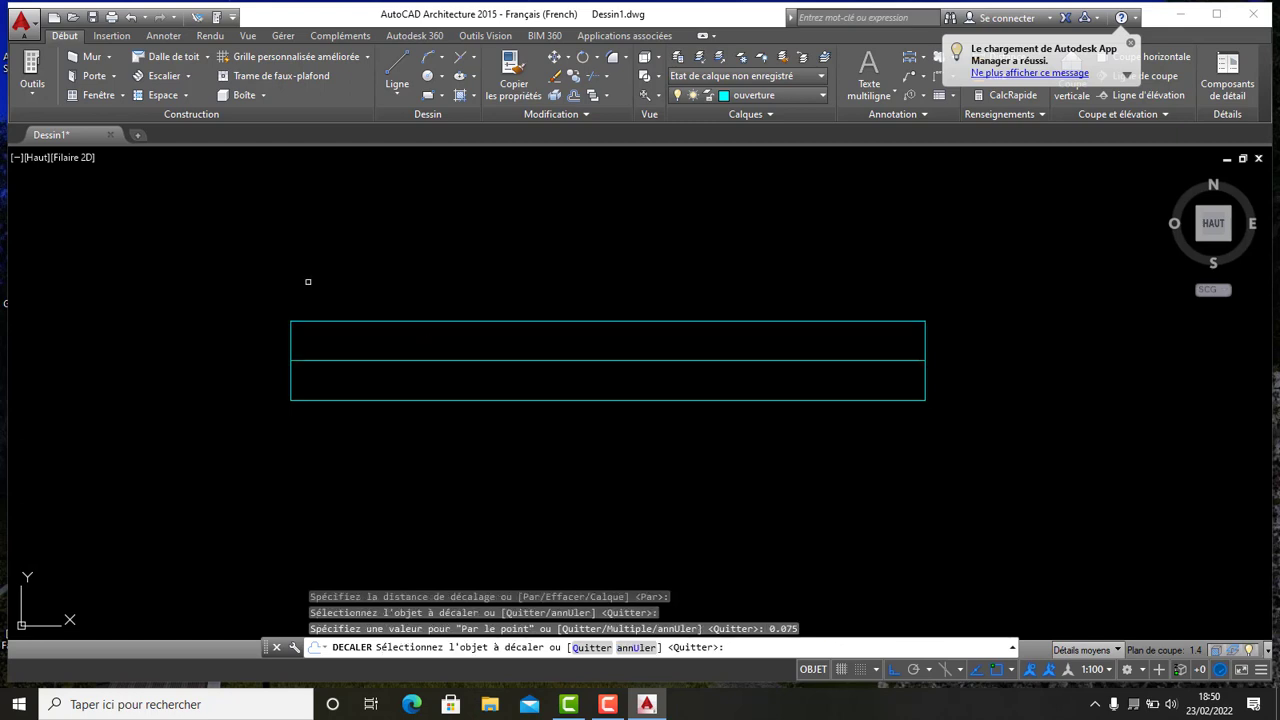
- Offset the window rectangle's left edge 0.6 inward to add a mid-length cross line
left_click(292, 339)
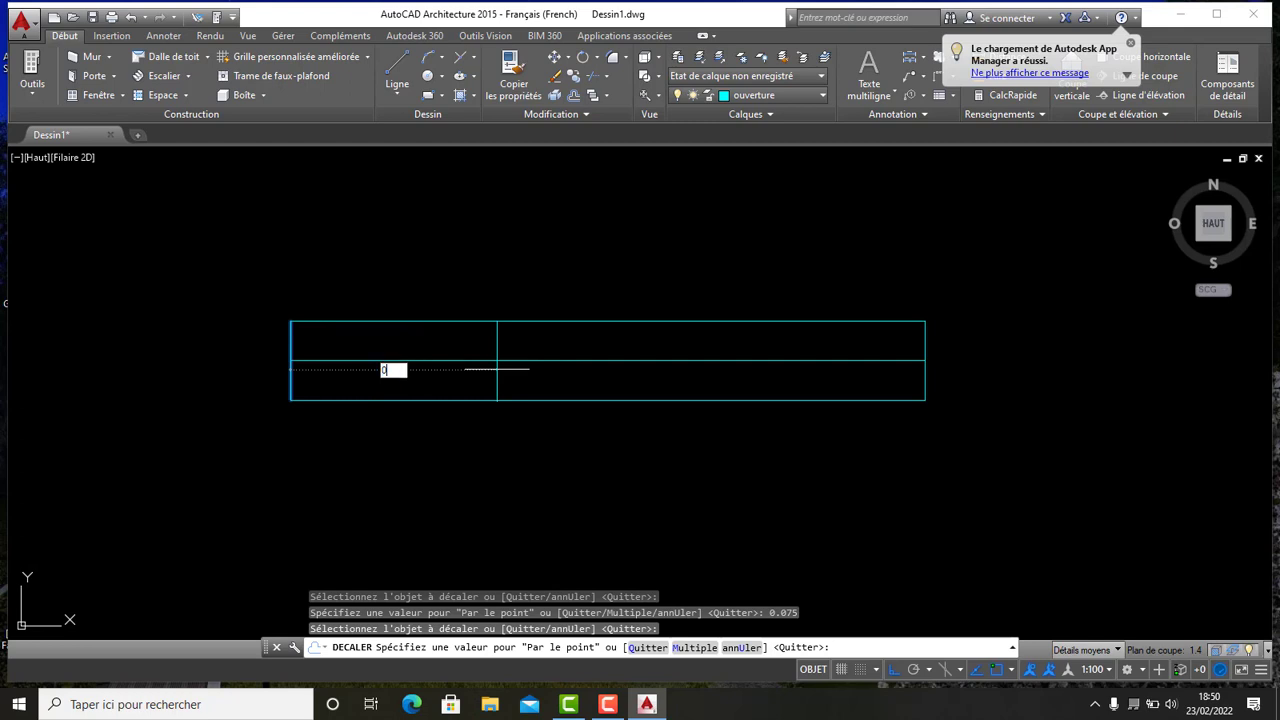
key("Return")
scroll(497, 369, "down", 5)
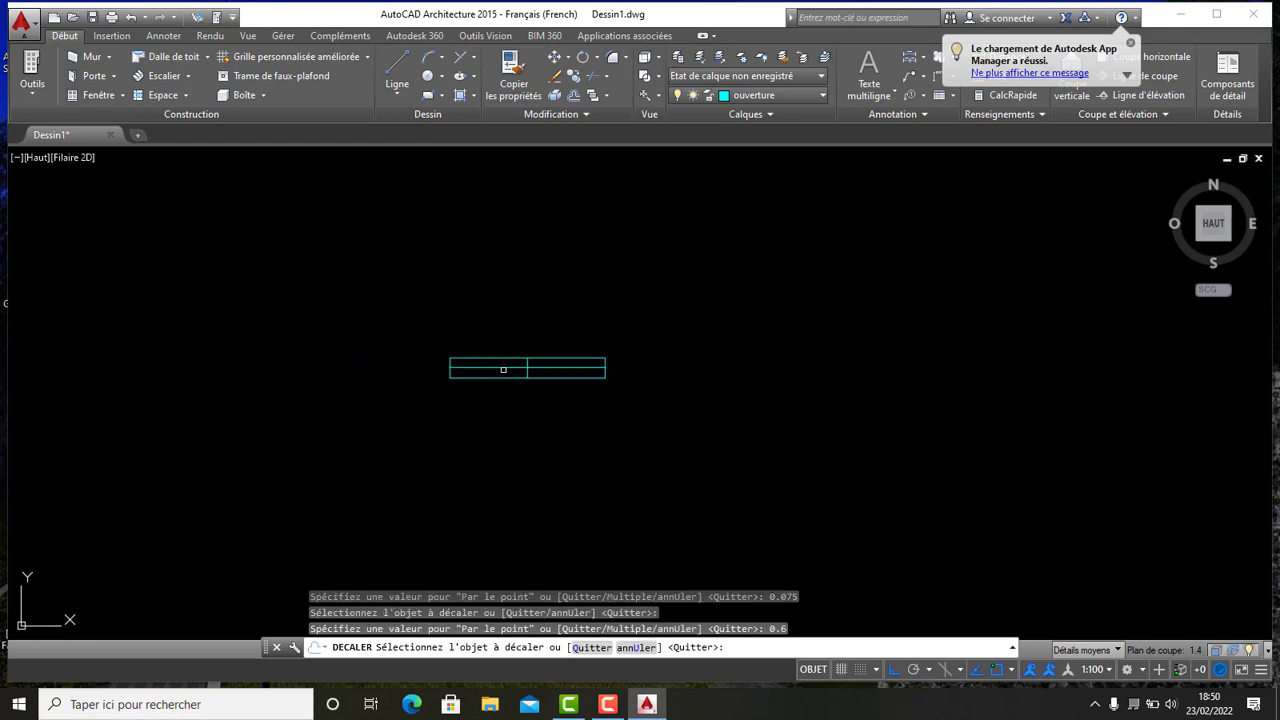
scroll(563, 371, "up", 3)
scroll(634, 423, "down", 3)
key("Escape")
- Copy the horizontal window symbol into the left block's bottom outer wall
left_click(641, 442)
left_click(441, 299)
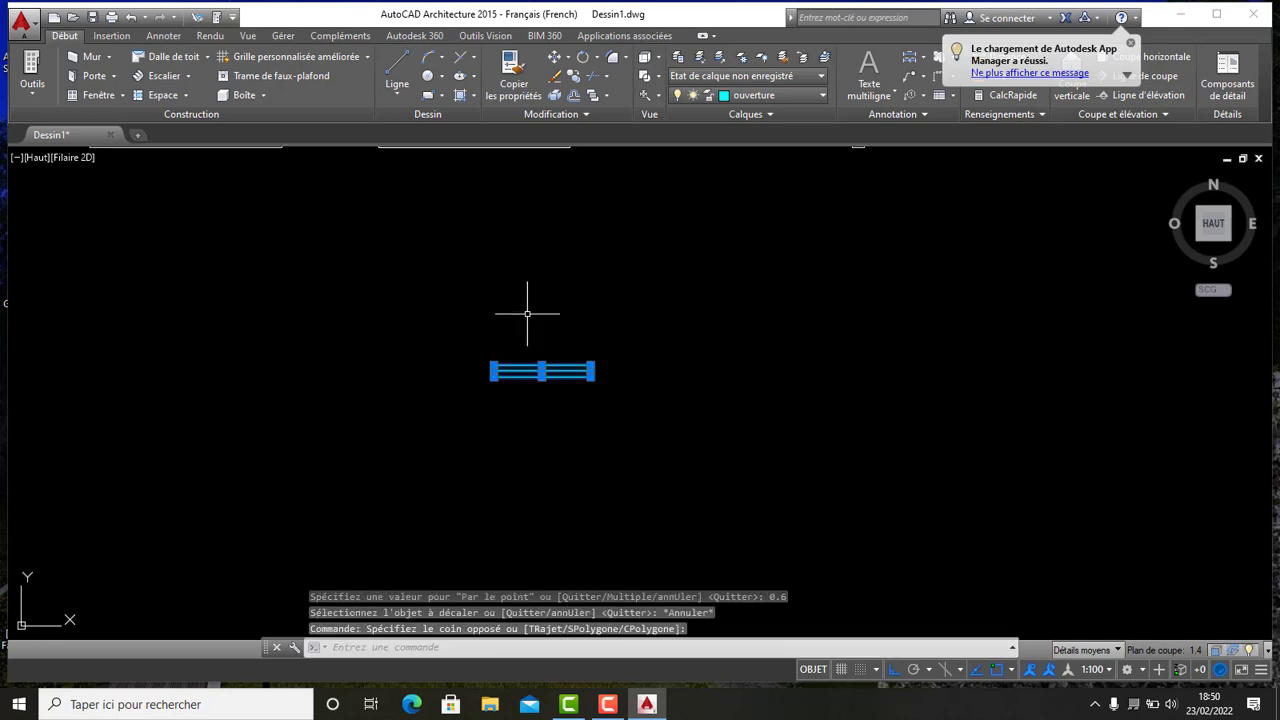
scroll(529, 318, "down", 1)
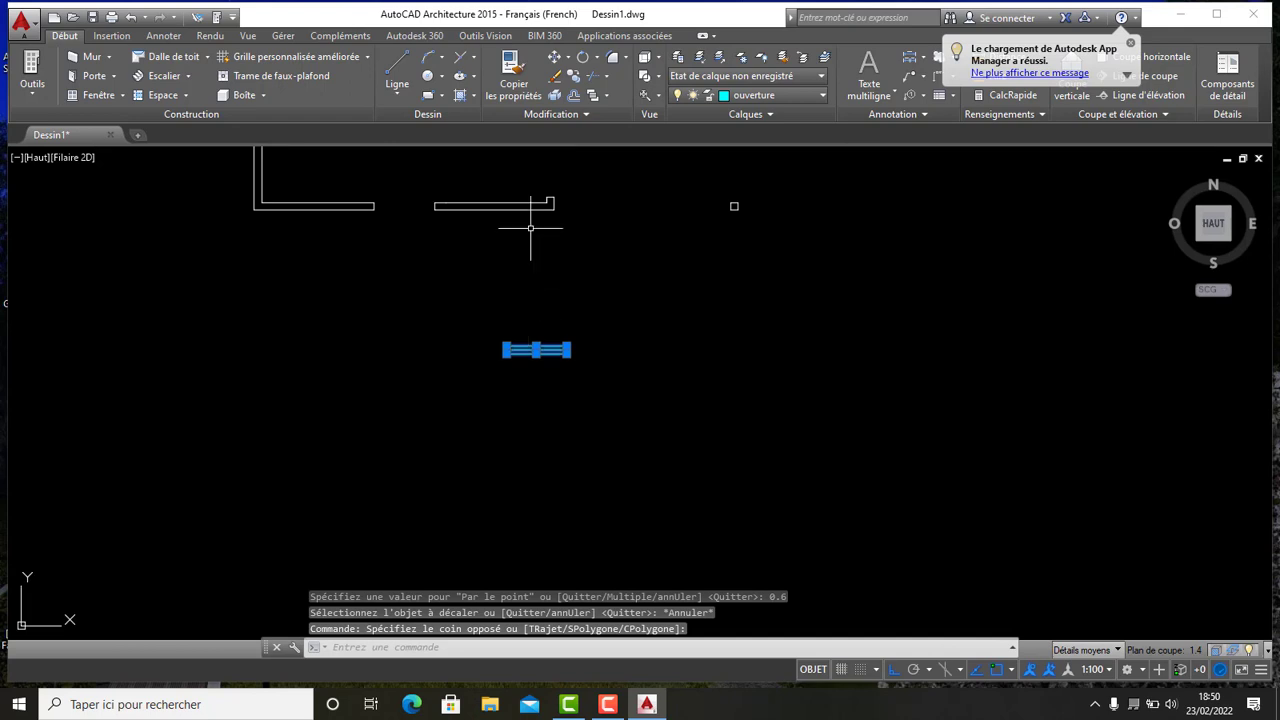
left_click(575, 79)
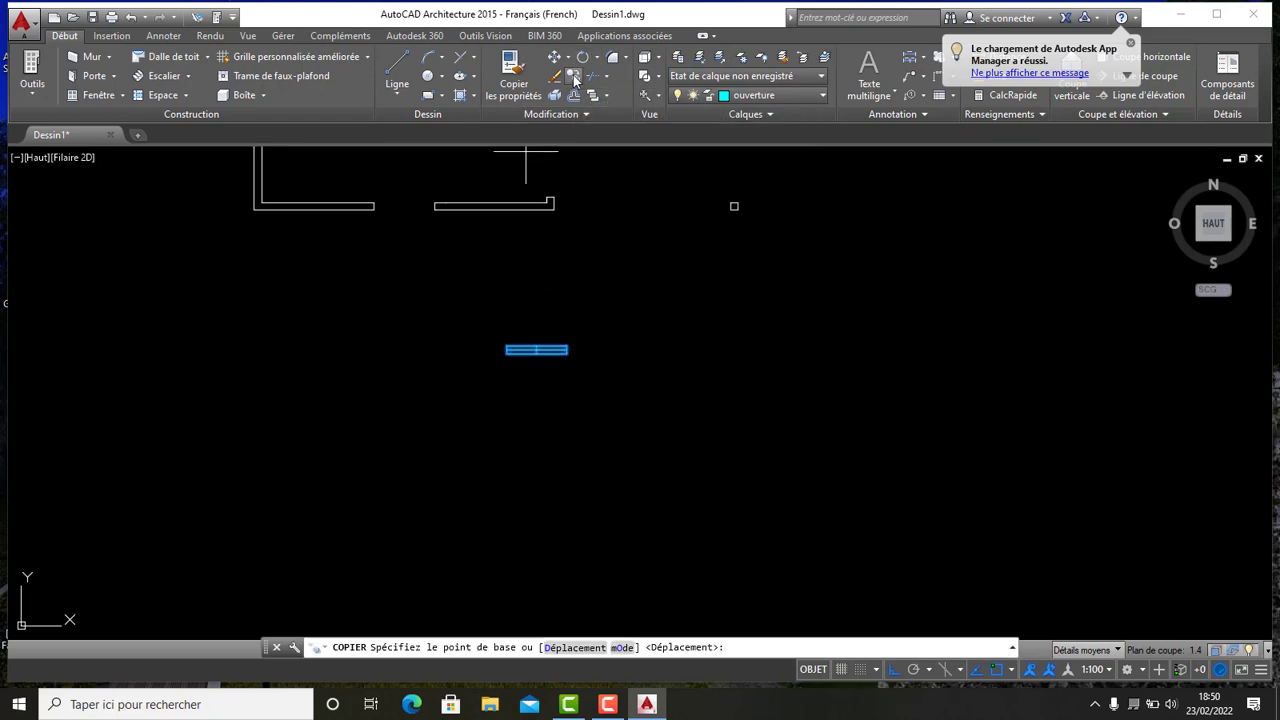
scroll(566, 347, "up", 4)
left_click(566, 349)
middle_click_drag(546, 277, 571, 343)
scroll(697, 388, "down", 5)
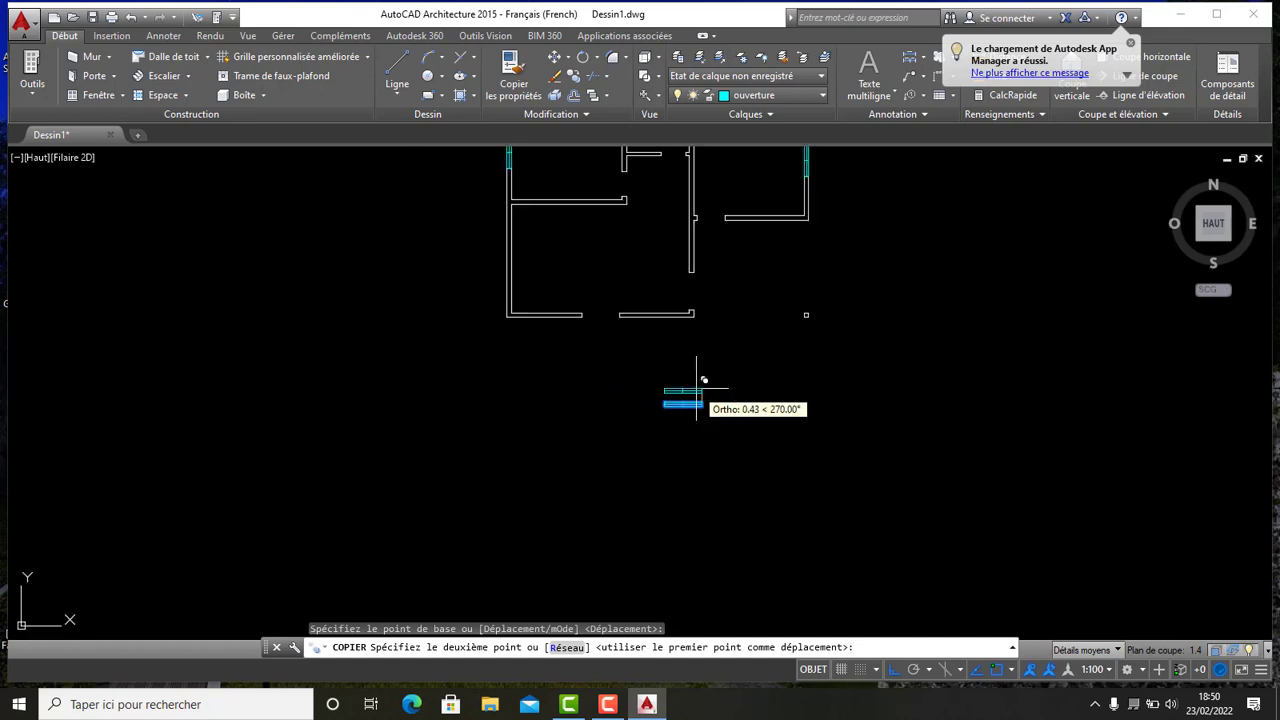
scroll(560, 305, "up", 6)
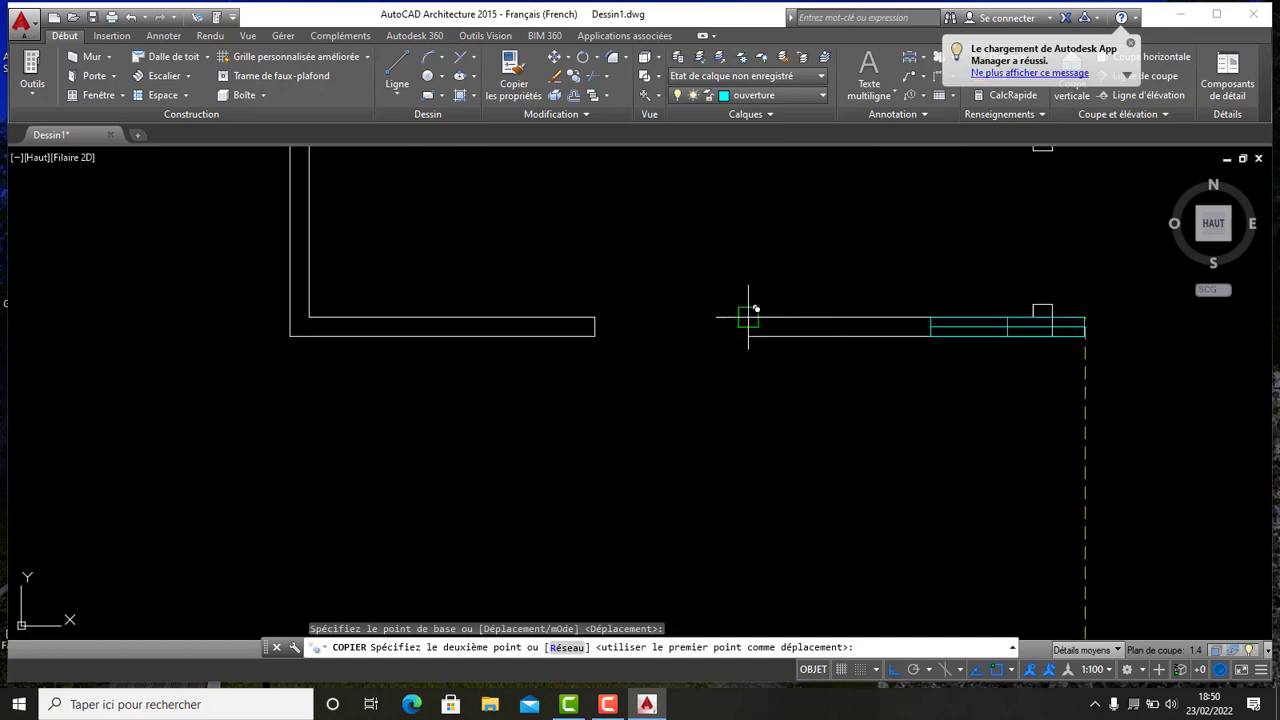
left_click(748, 317)
scroll(760, 312, "down", 6)
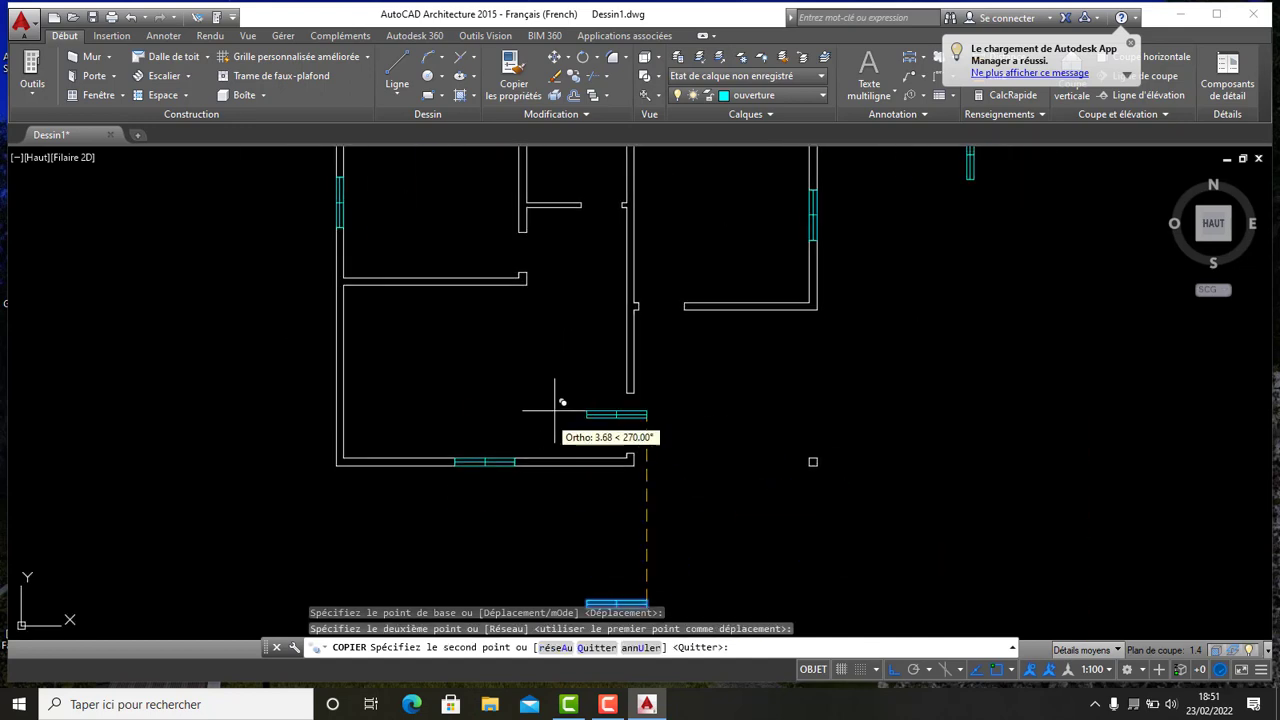
mouse_move(647, 235)
middle_mouse_down()
mouse_move(626, 357)
mouse_move(629, 282)
middle_mouse_up()
scroll(523, 382, "up", 4)
scroll(601, 358, "down", 2)
key("Escape")
- Draw a closed rectangle with lines spanning the opening in the top outer wall between the two blocks as a window symbol
scroll(695, 508, "down", 2)
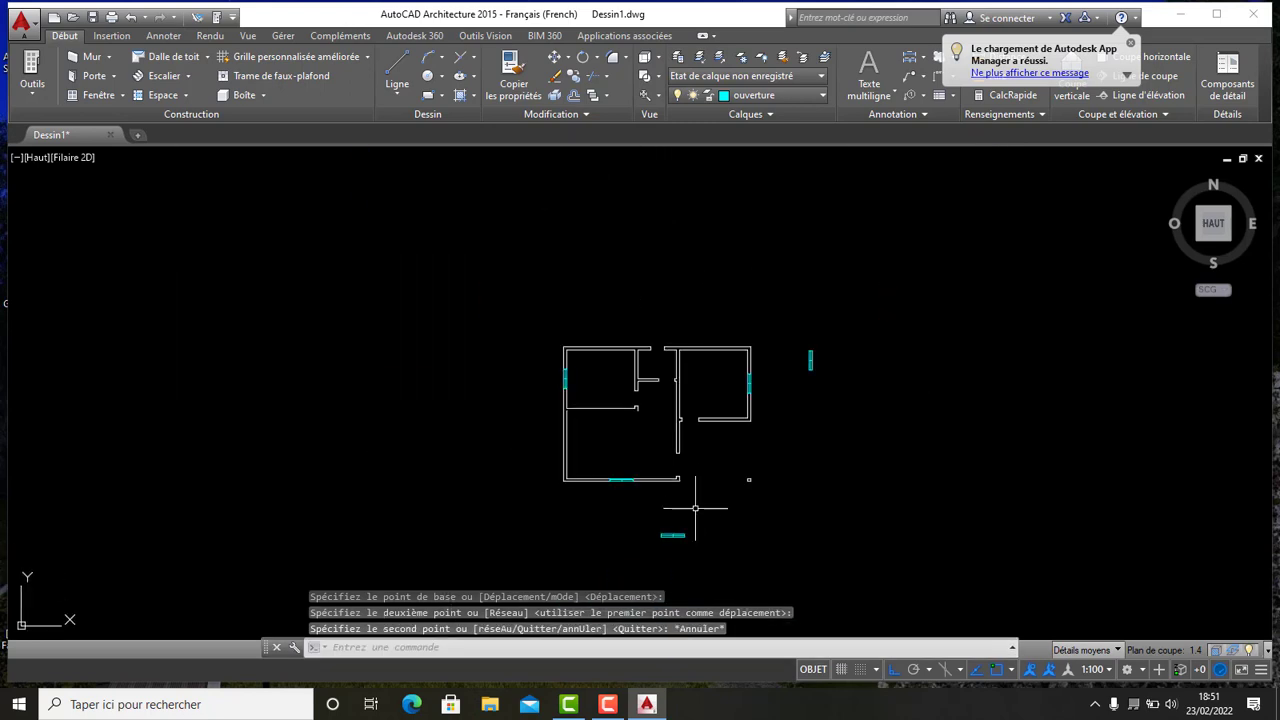
scroll(657, 320, "up", 7)
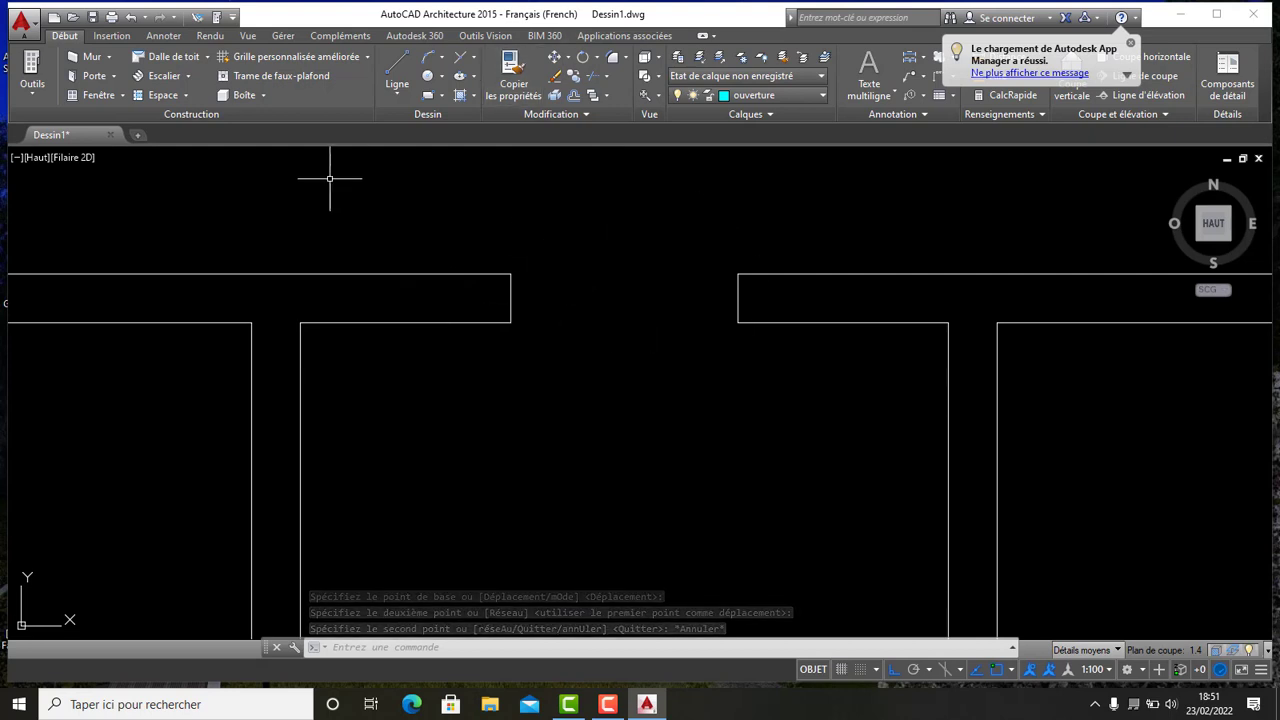
scroll(546, 205, "down", 3)
scroll(546, 205, "up", 4)
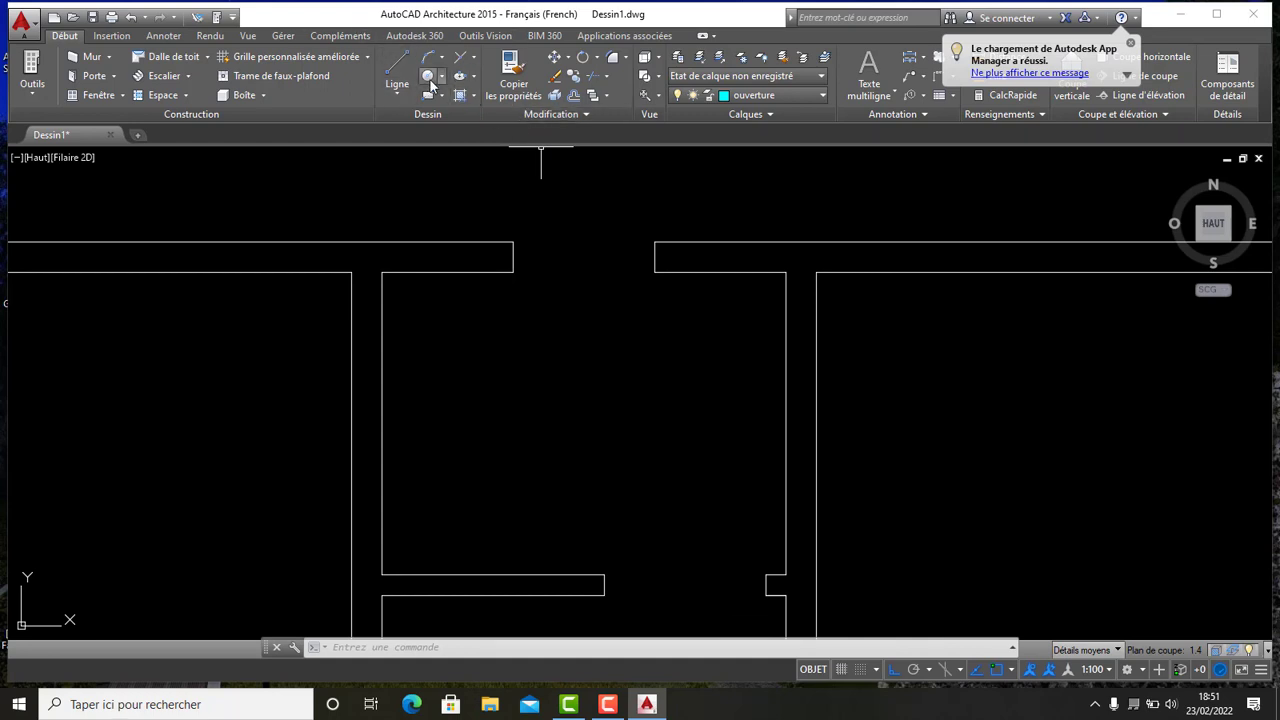
left_click(397, 70)
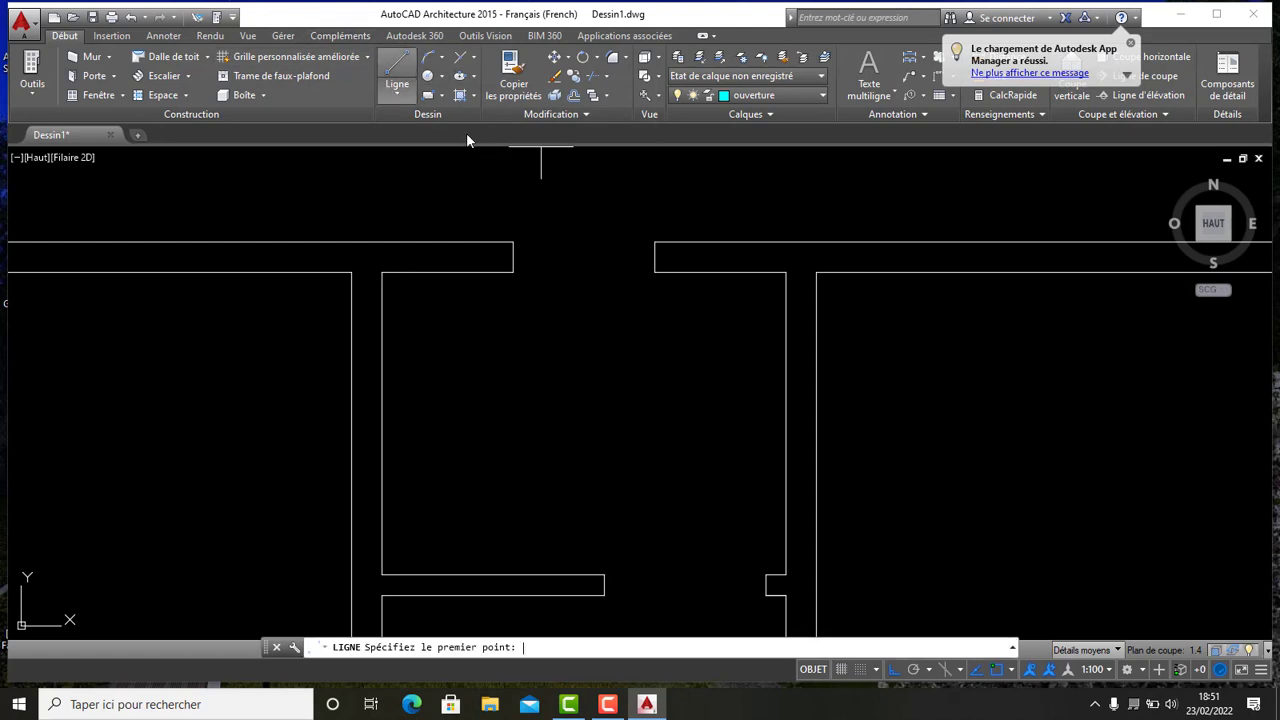
scroll(497, 236, "up", 4)
left_click(538, 247)
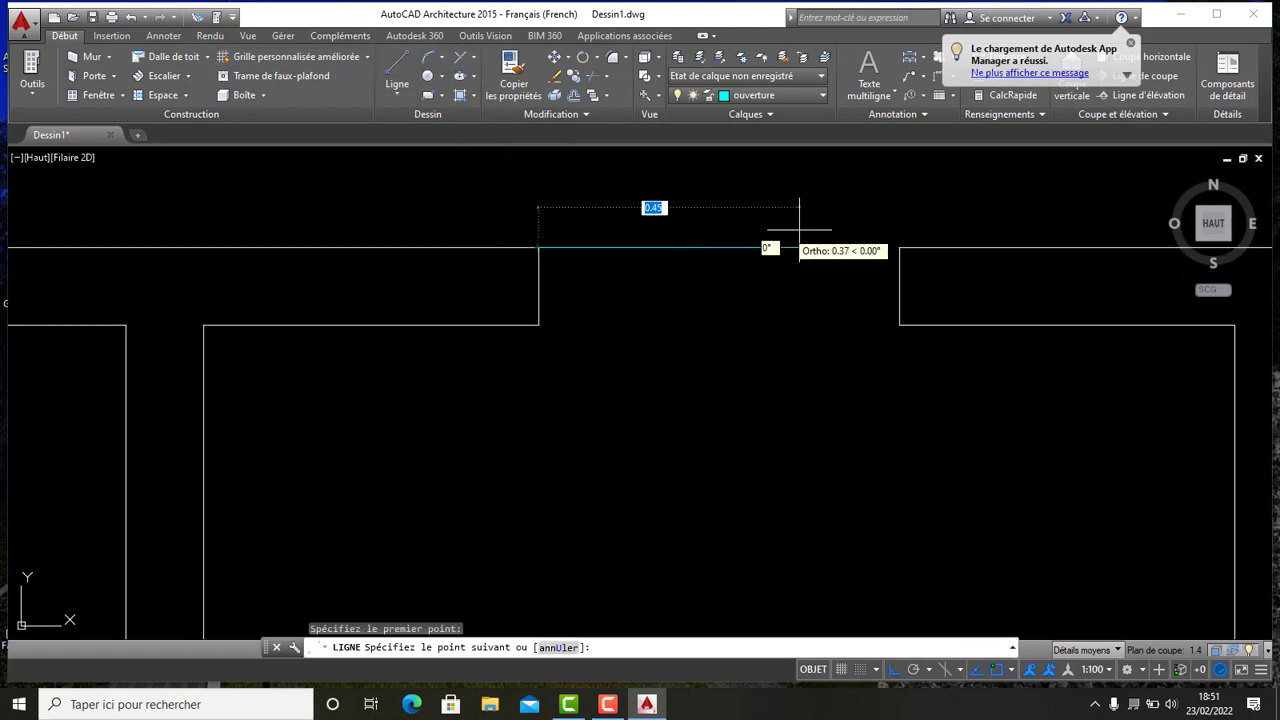
left_click(900, 247)
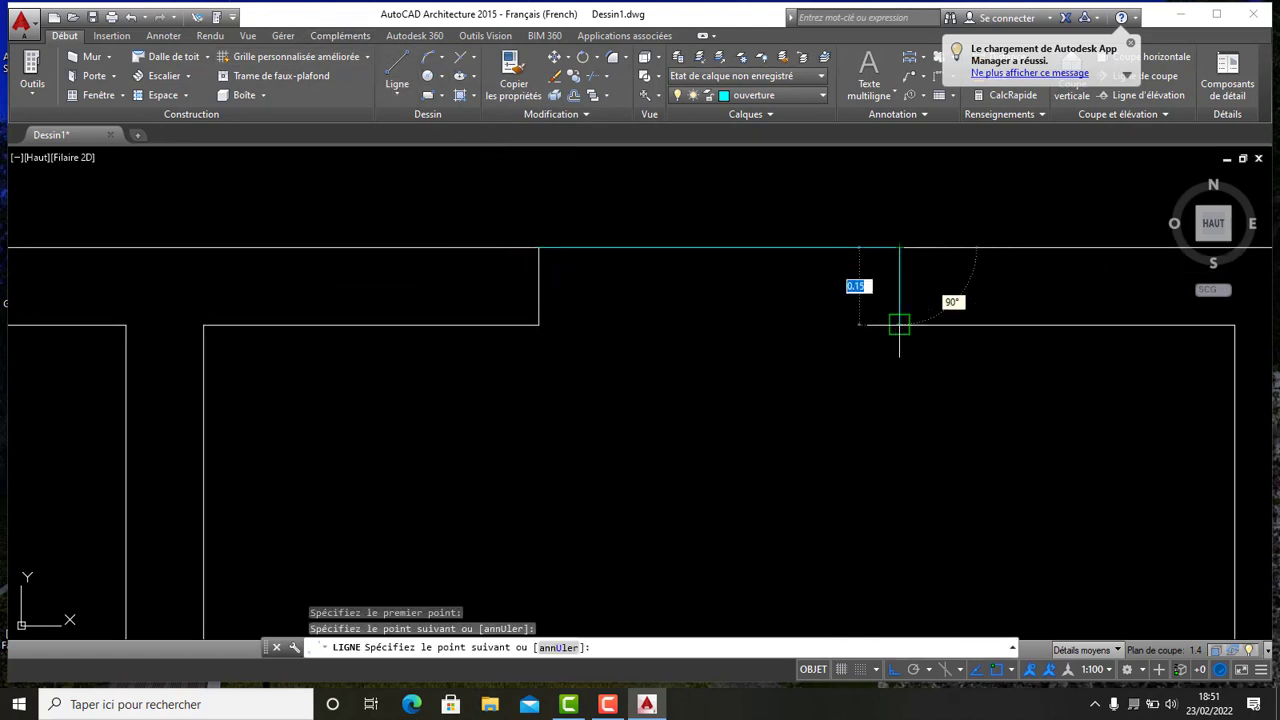
left_click(899, 324)
left_click(538, 324)
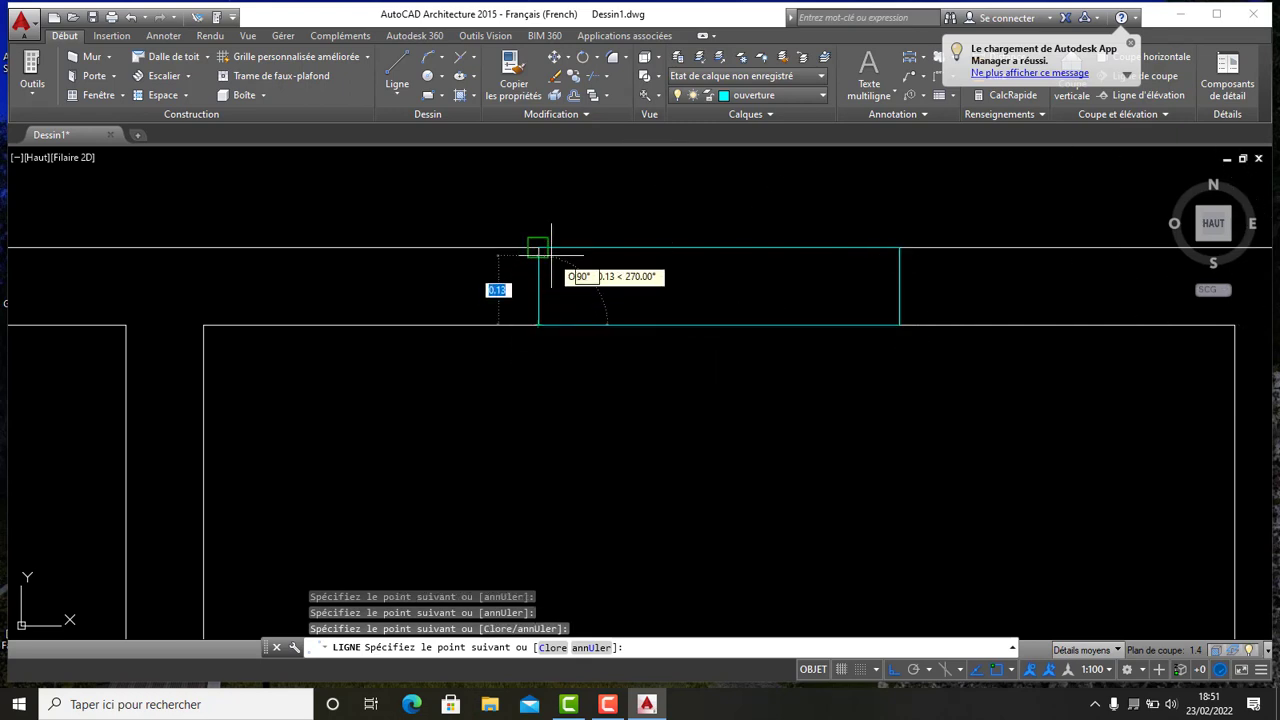
left_click(538, 247)
key("Escape")
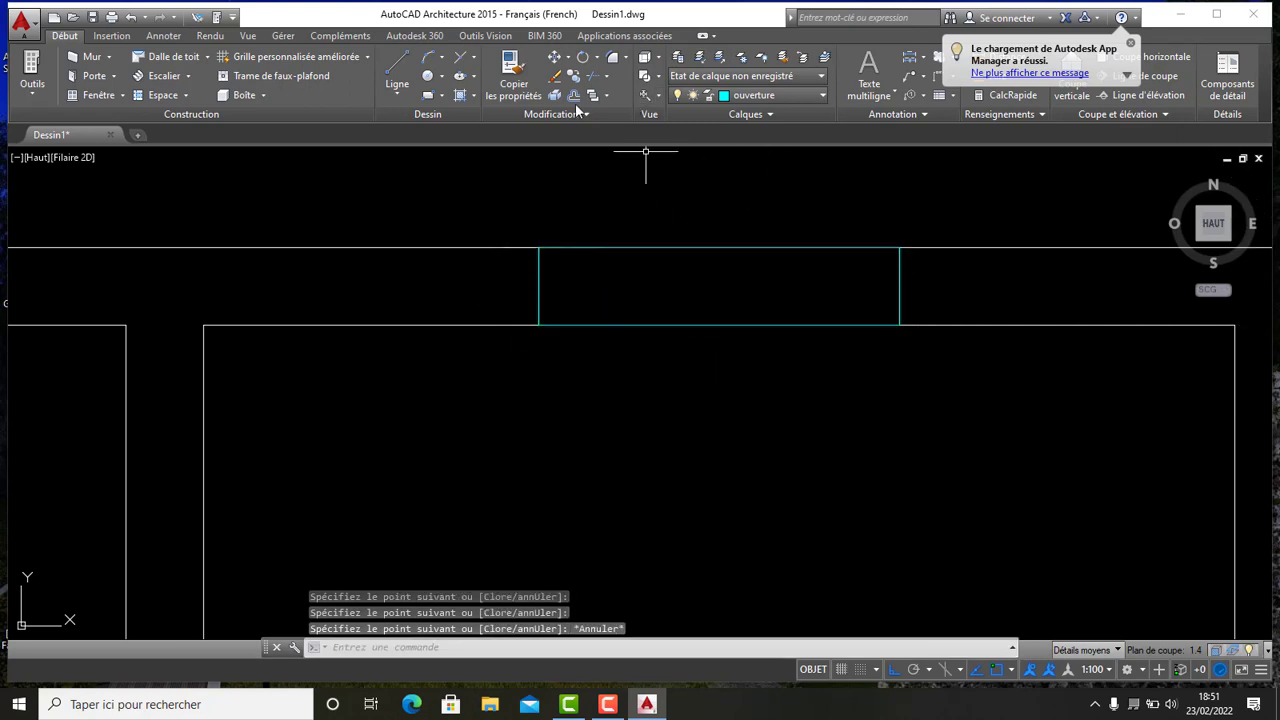
- Offset the new window's top edge 0.075 and its left edge 0.35 inward to add its centre and cross lines
left_click(573, 96)
right_click(597, 168)
left_click(620, 177)
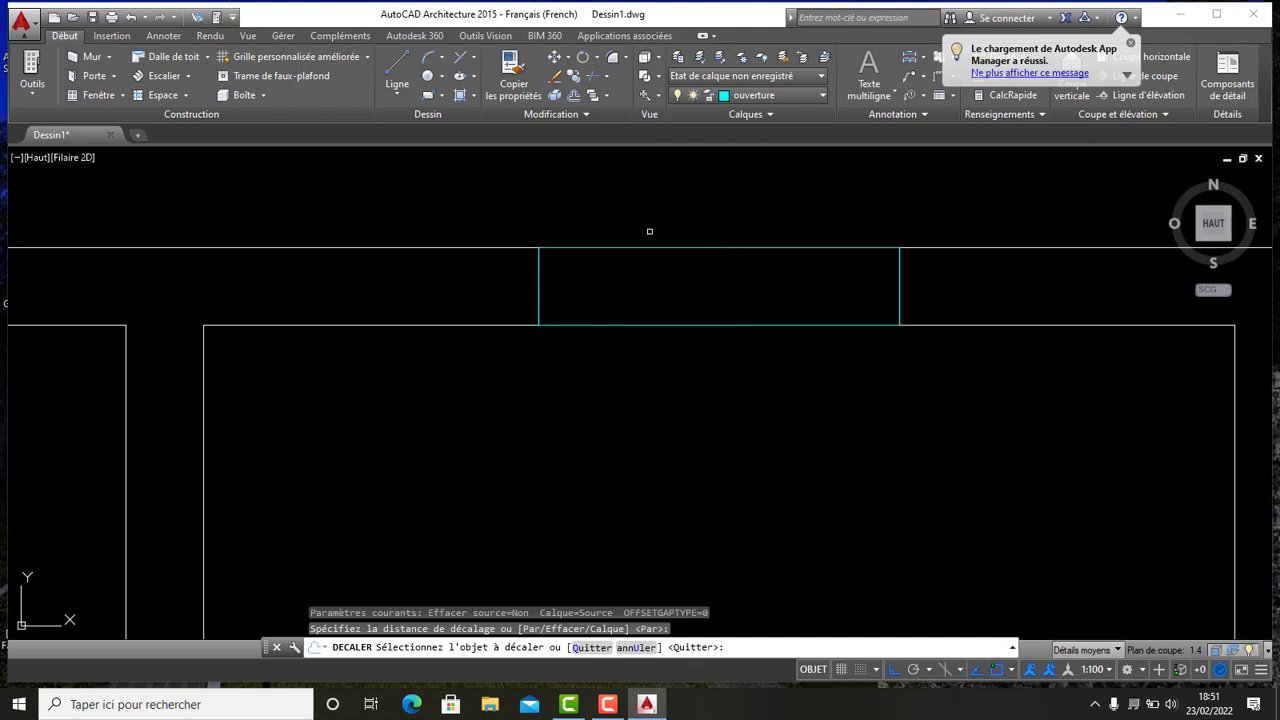
left_click(646, 248)
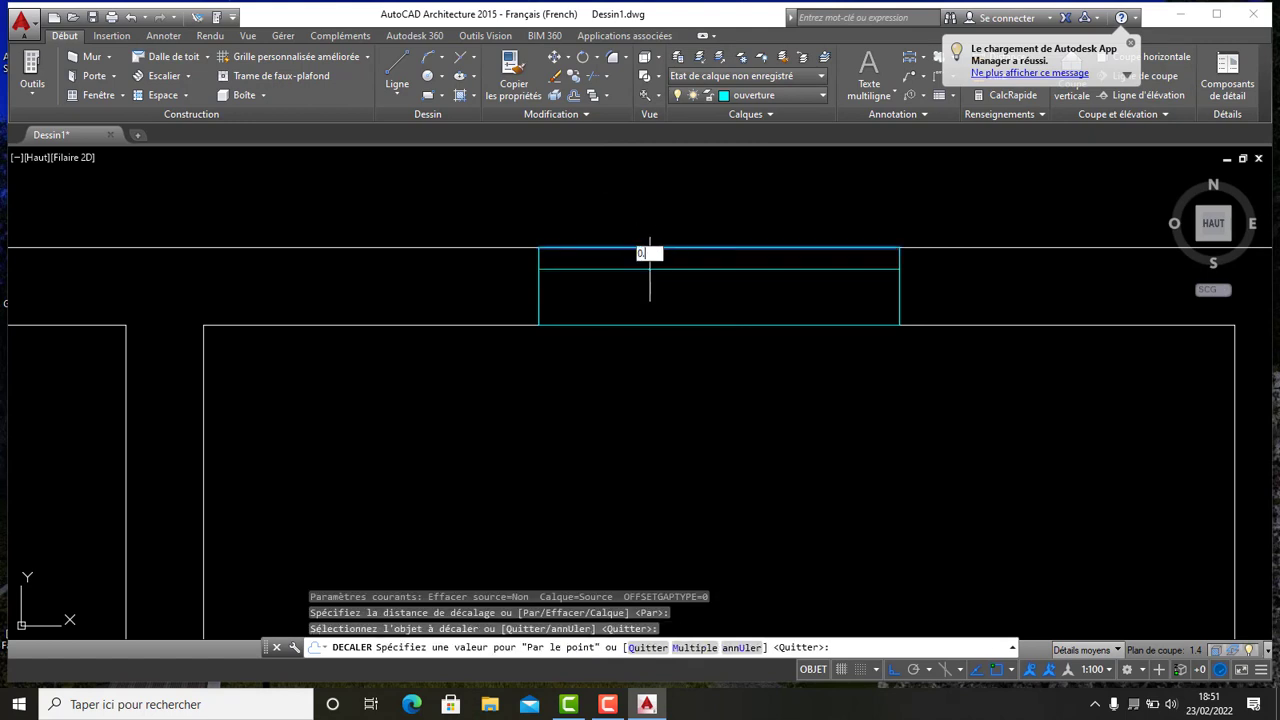
key("Return")
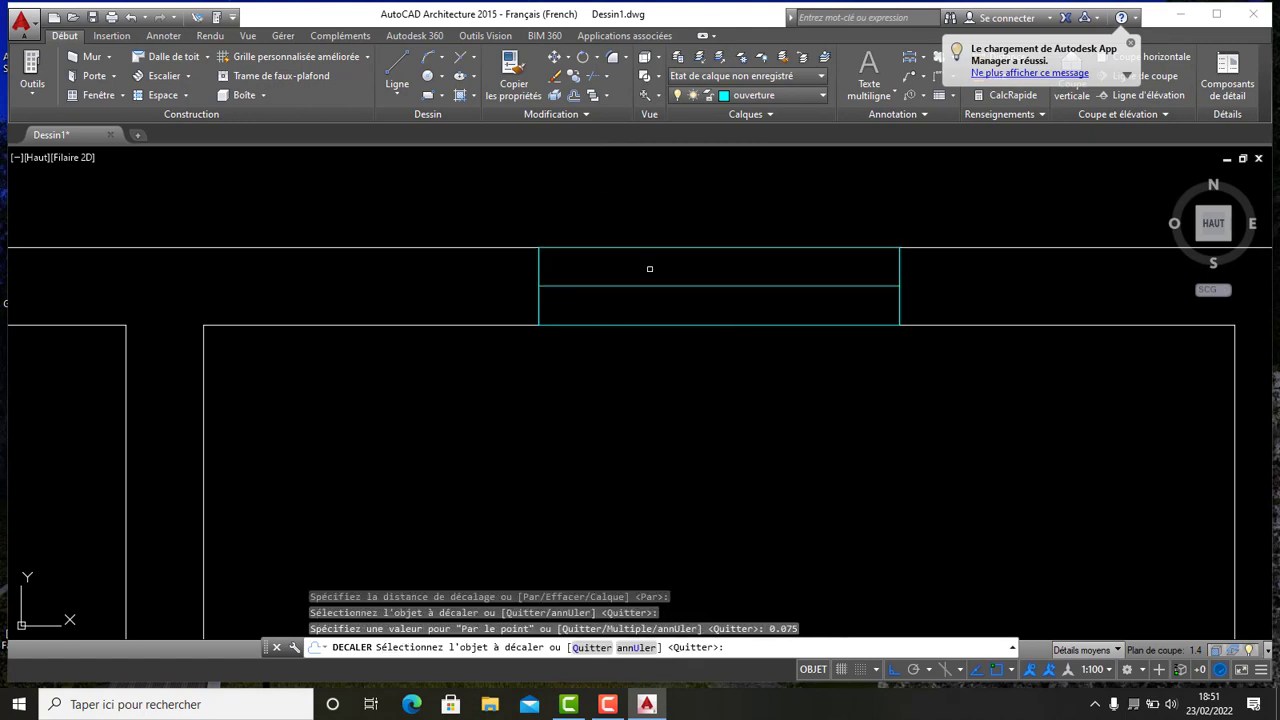
left_click(537, 268)
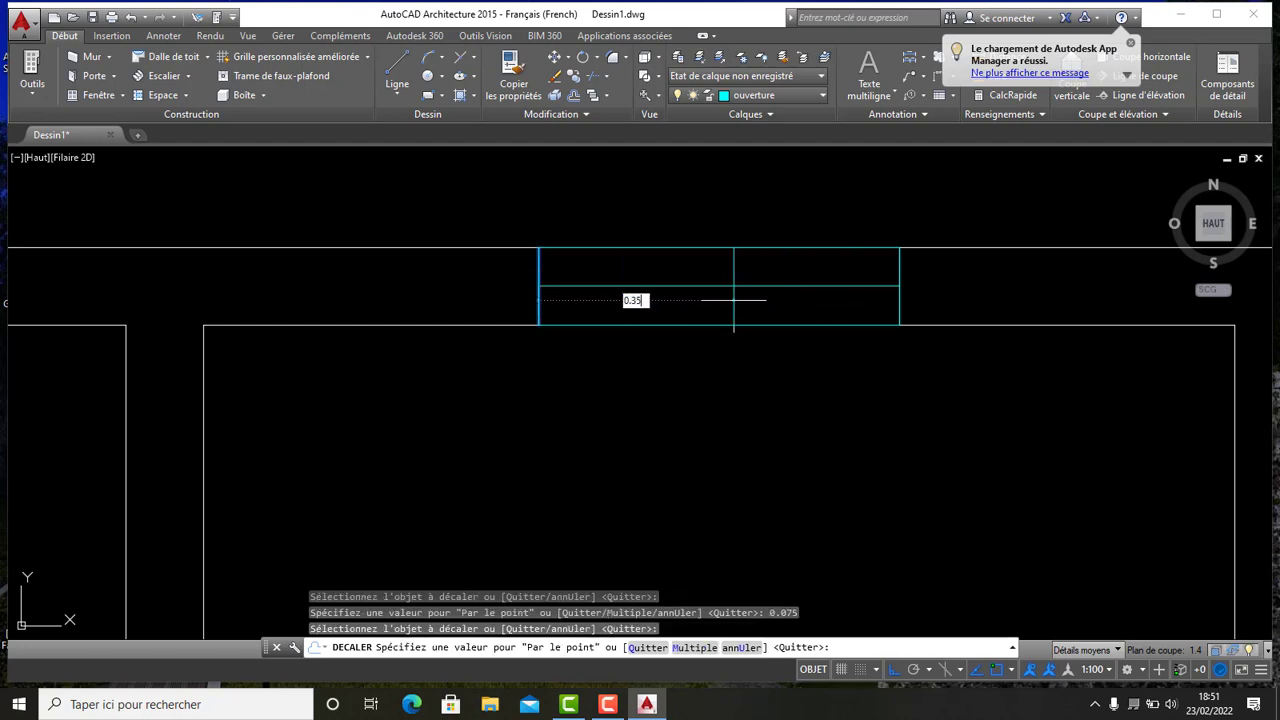
key("Return")
scroll(734, 299, "down", 8)
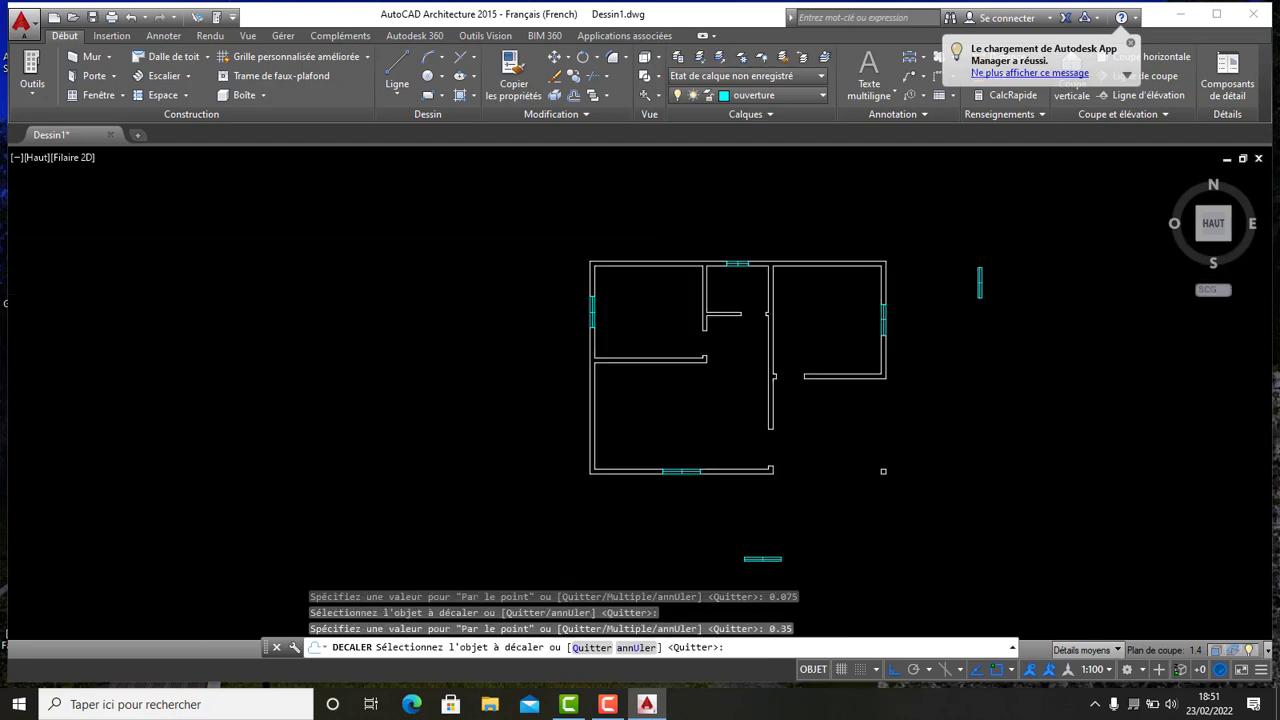
scroll(741, 311, "up", 5)
middle_click_drag(706, 340, 759, 341)
scroll(543, 376, "down", 5)
scroll(520, 365, "up", 5)
scroll(754, 342, "down", 5)
middle_click_drag(672, 350, 612, 367)
scroll(646, 366, "up", 5)
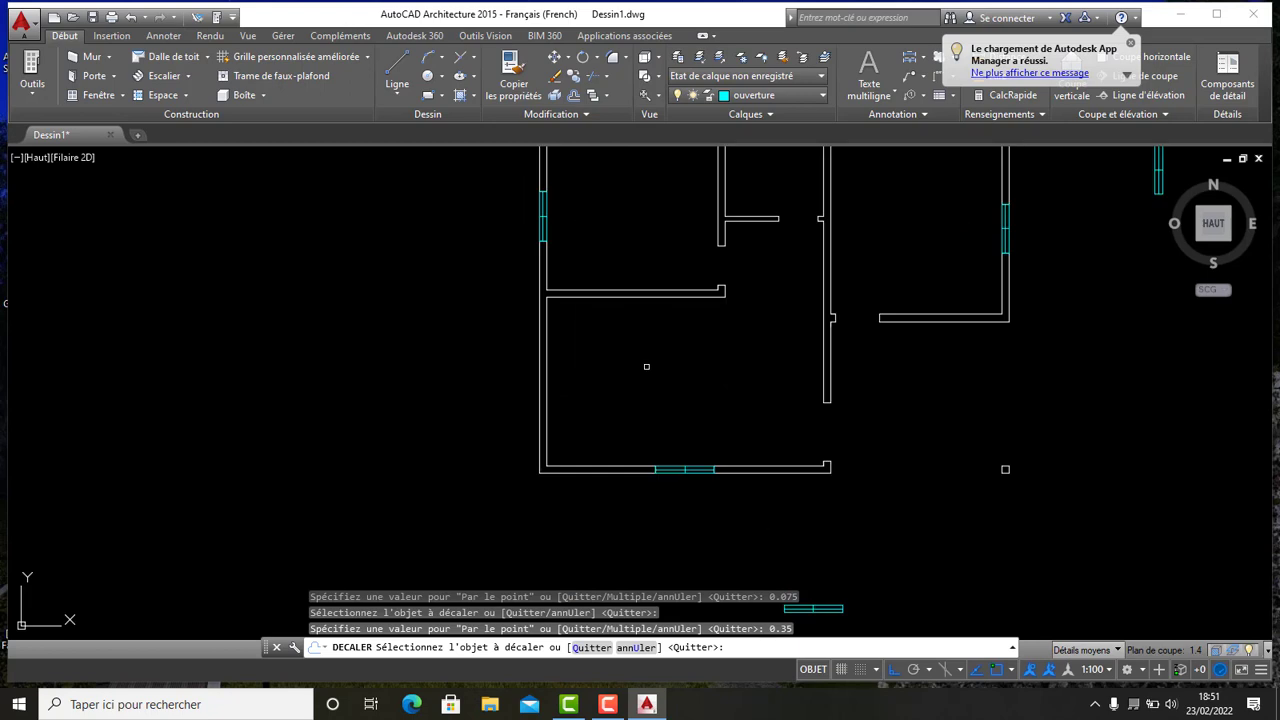
scroll(738, 412, "up", 5)
middle_click_drag(750, 414, 546, 236)
scroll(568, 251, "down", 6)
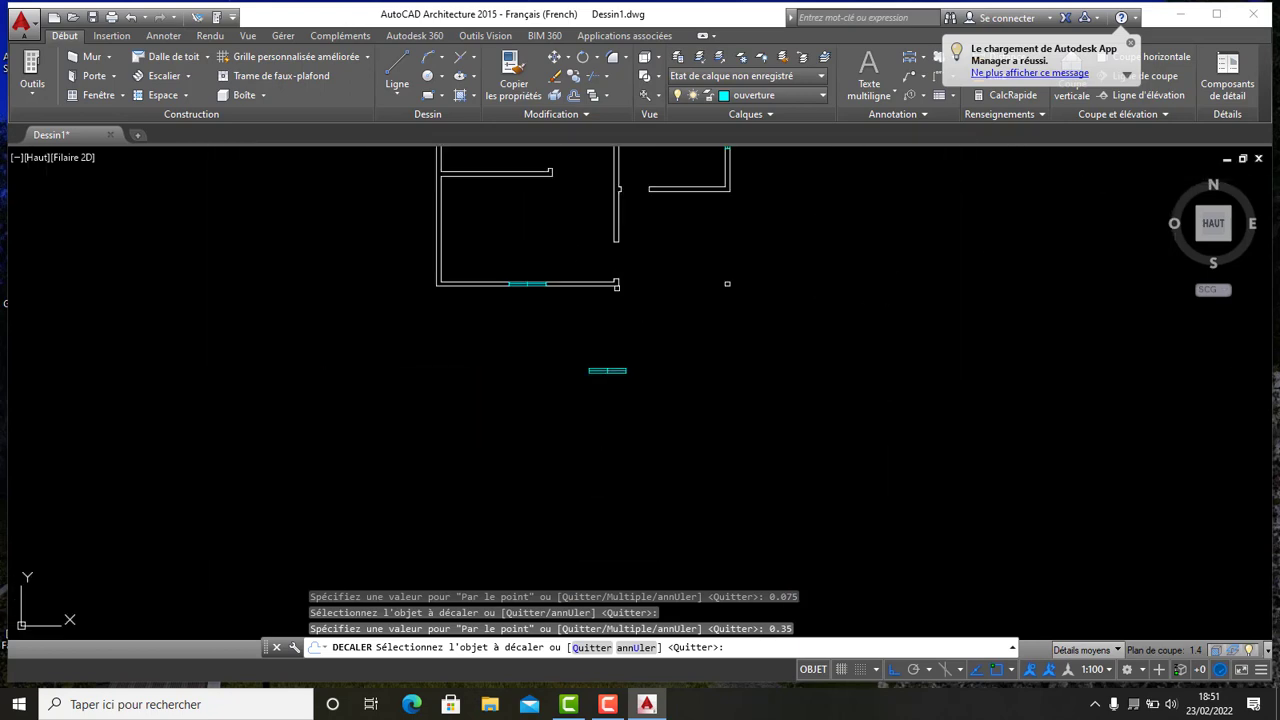
middle_click_drag(586, 331, 642, 386)
scroll(672, 291, "up", 2)
scroll(672, 291, "down", 4)
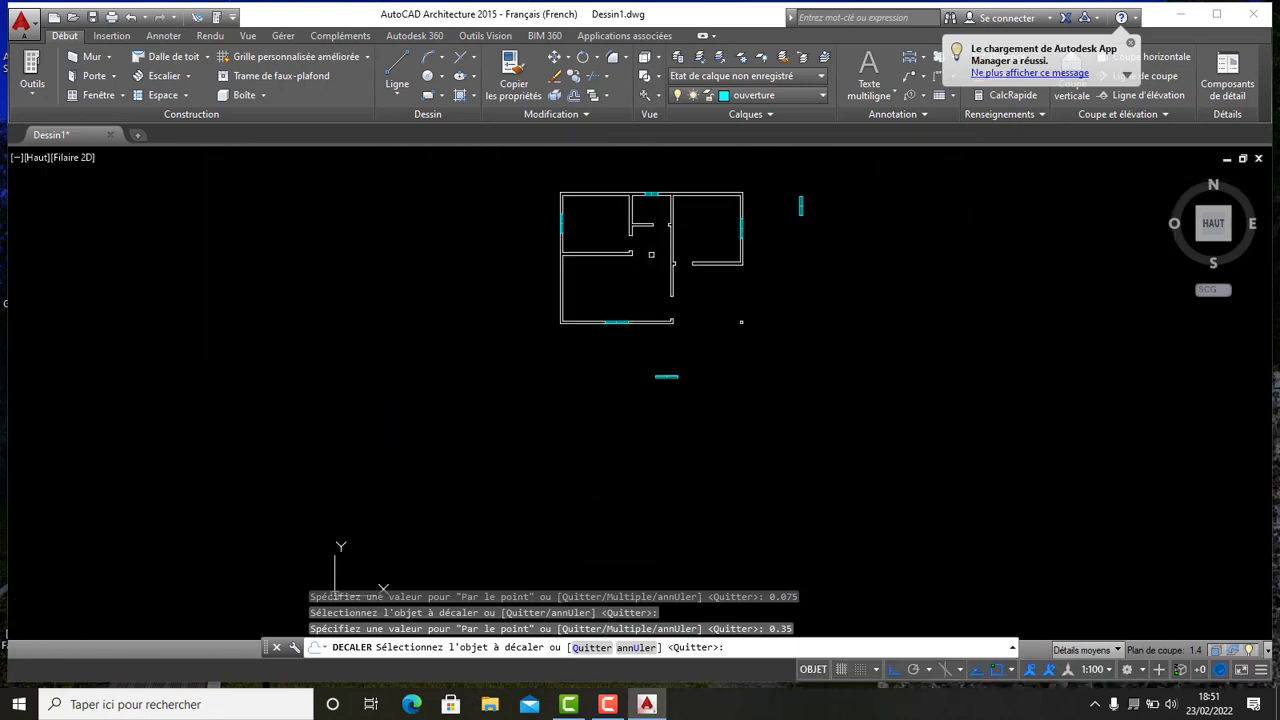
middle_click_drag(649, 254, 600, 294)
scroll(643, 297, "up", 6)
scroll(605, 296, "down", 6)
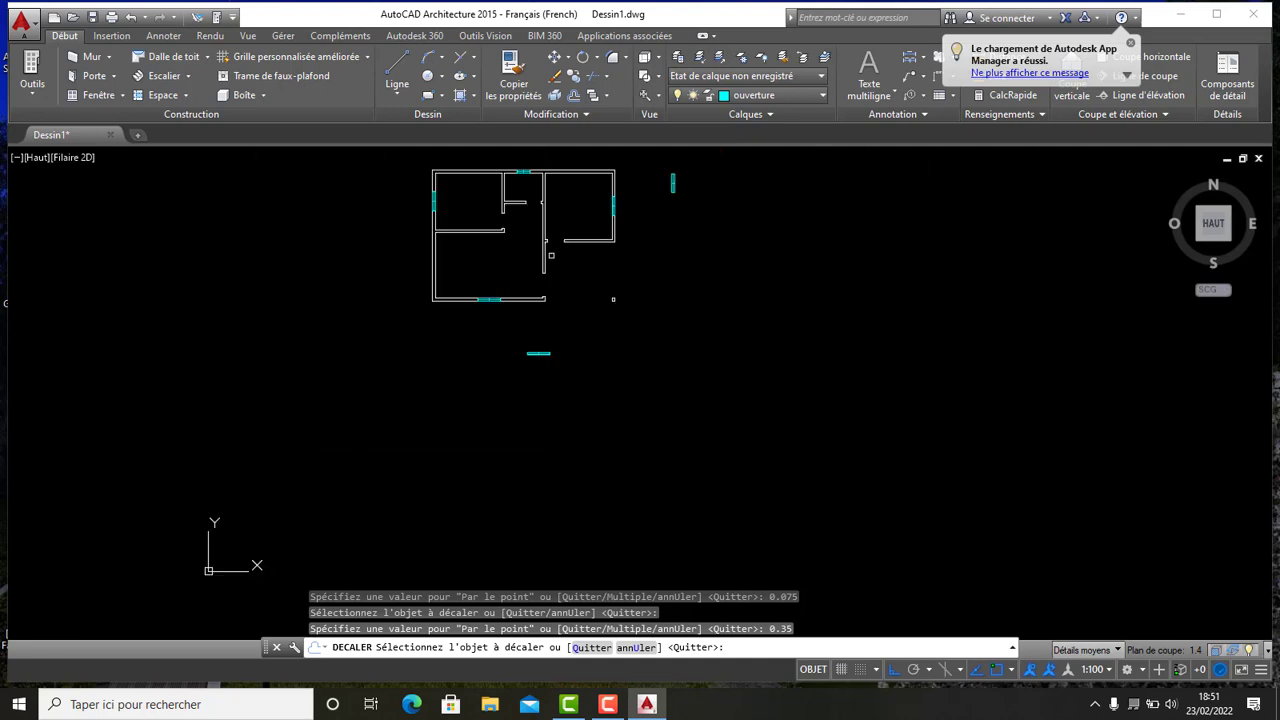
key("Escape")
- Draw a small cap 0.03 high and 0.15 wide with lines on the notched end of the left block's bottom wall
left_click(532, 349)
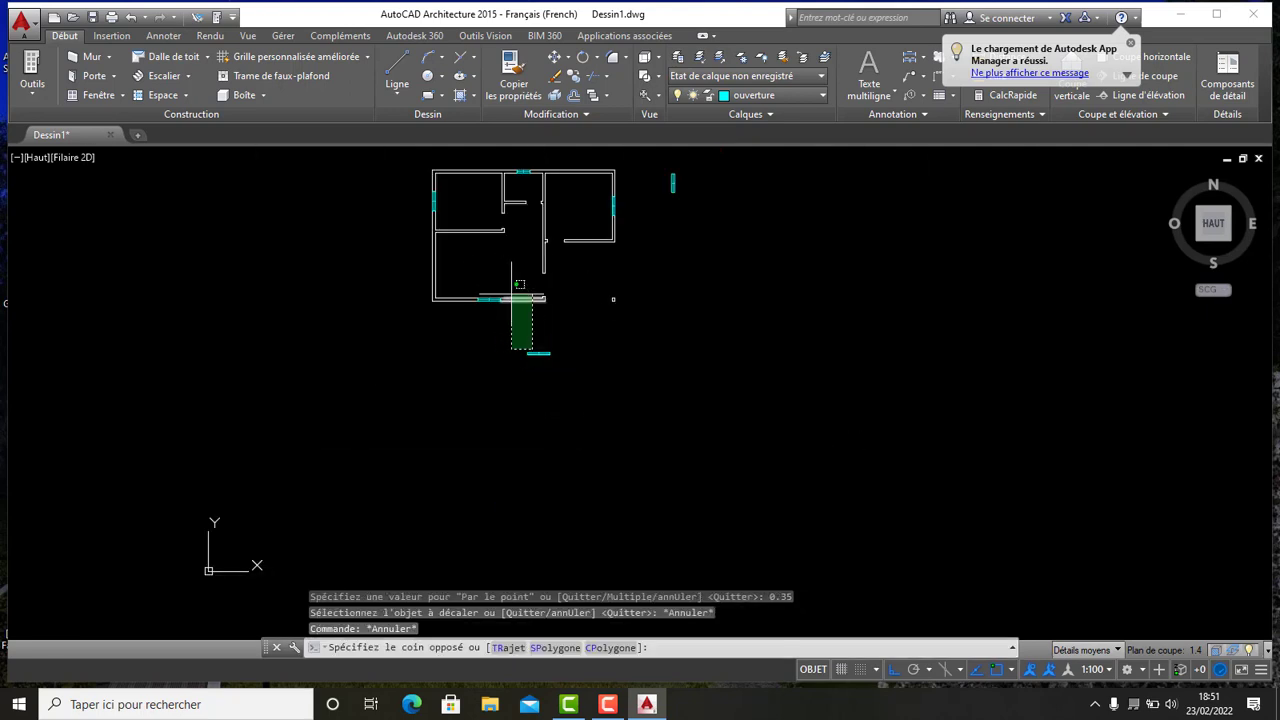
key("Escape")
scroll(523, 249, "up", 5)
scroll(671, 343, "down", 3)
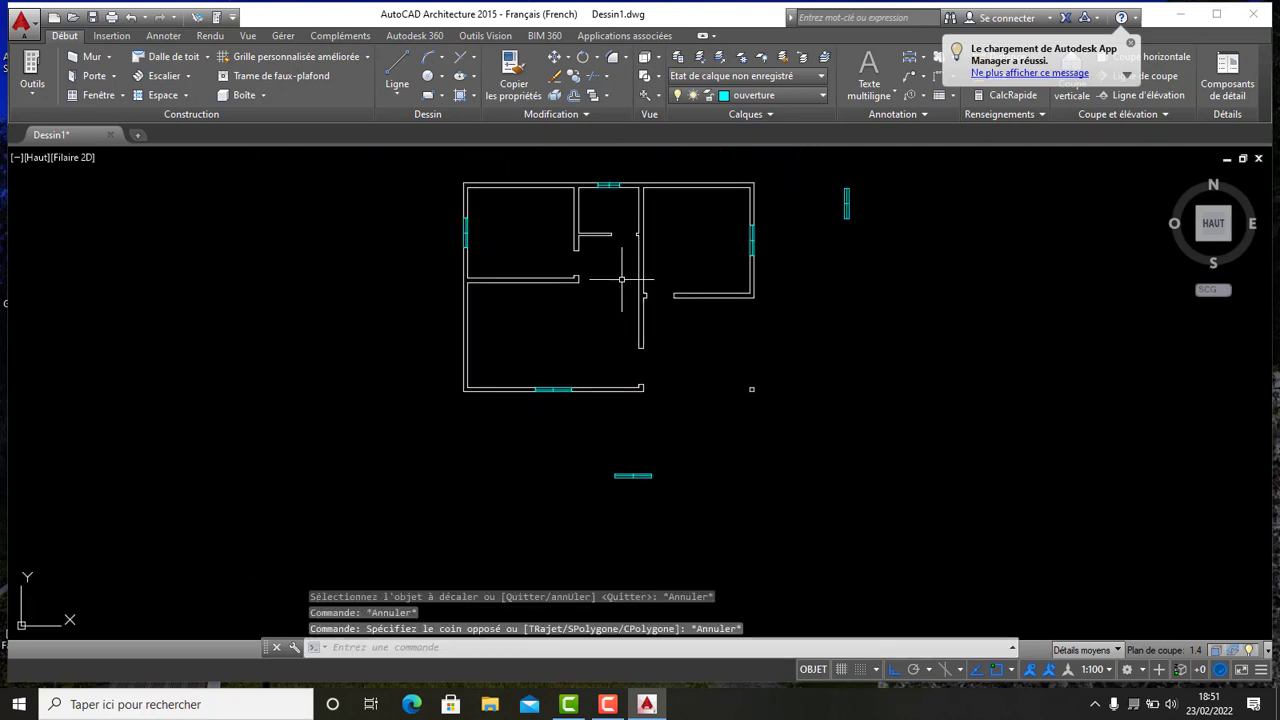
middle_click_drag(621, 279, 592, 343)
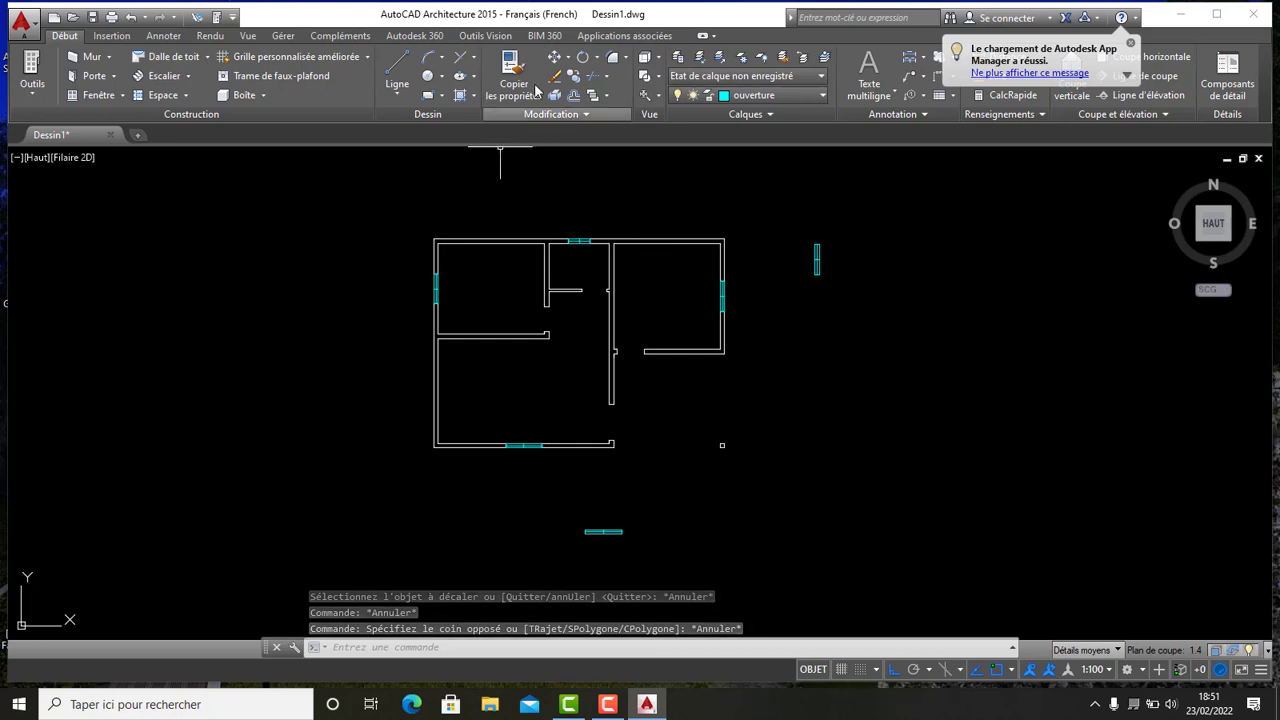
left_click(407, 59)
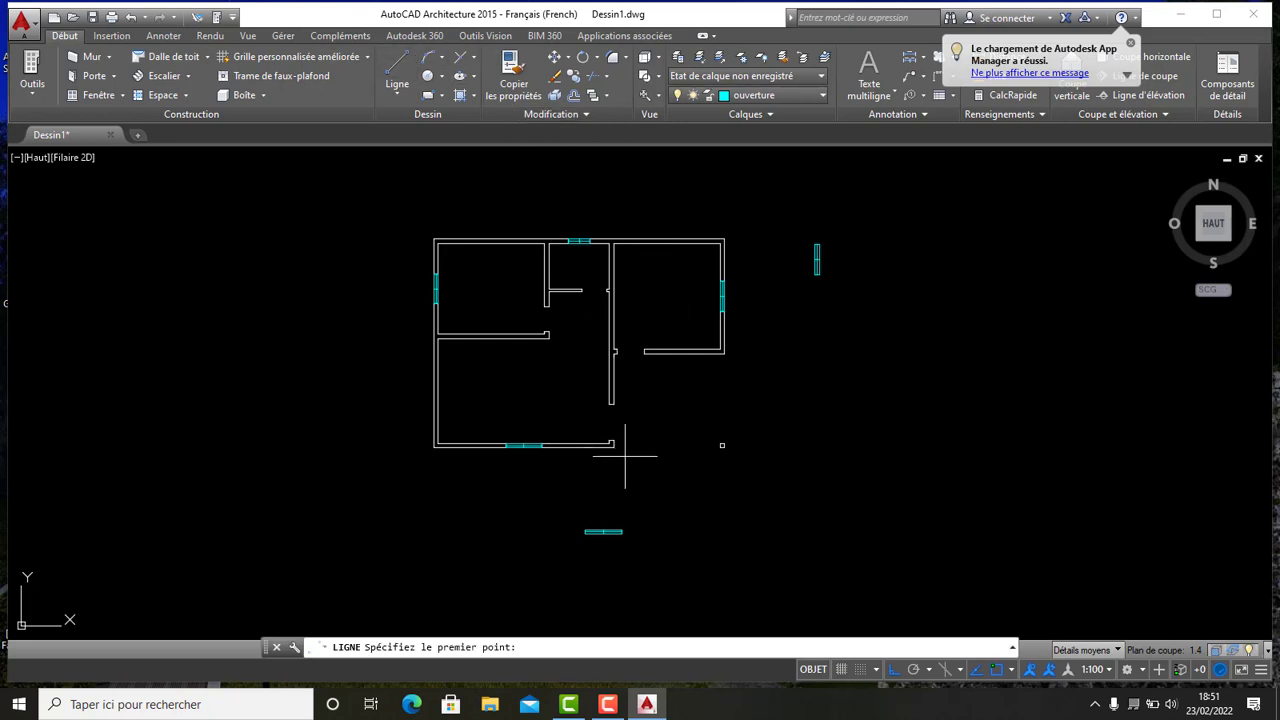
scroll(623, 443, "up", 8)
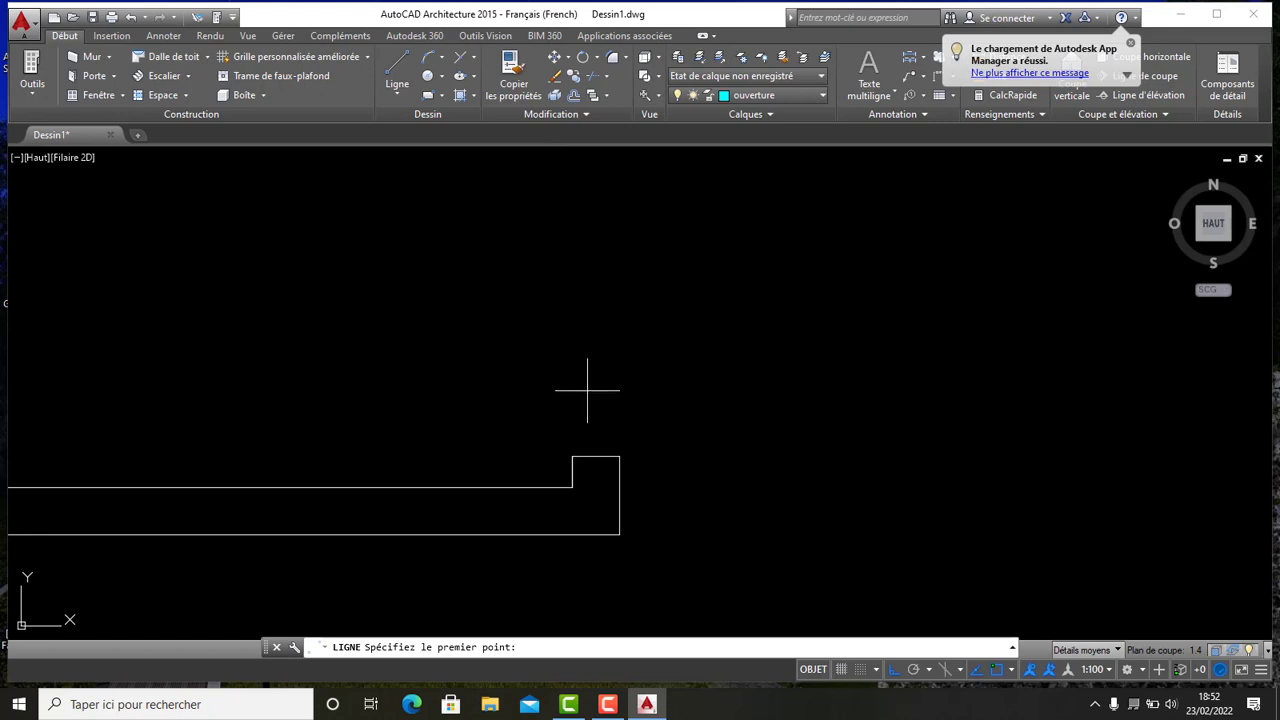
scroll(590, 395, "down", 4)
scroll(588, 395, "up", 4)
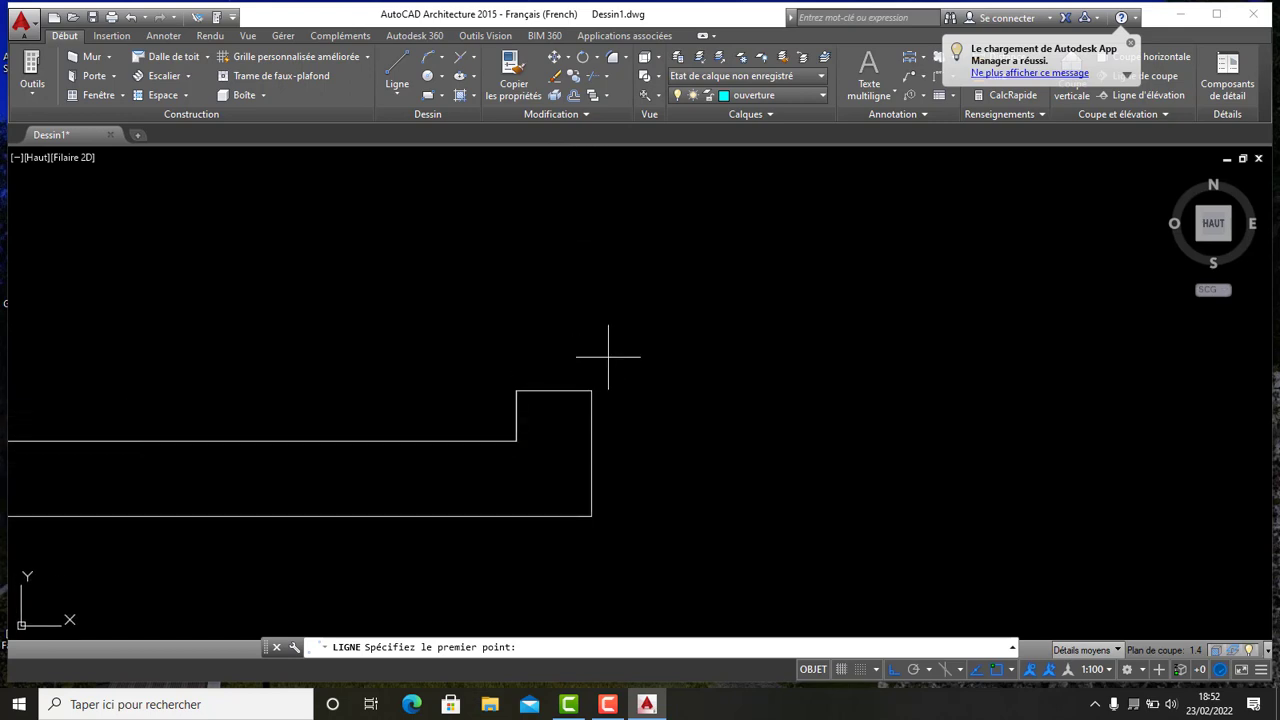
scroll(591, 360, "down", 4)
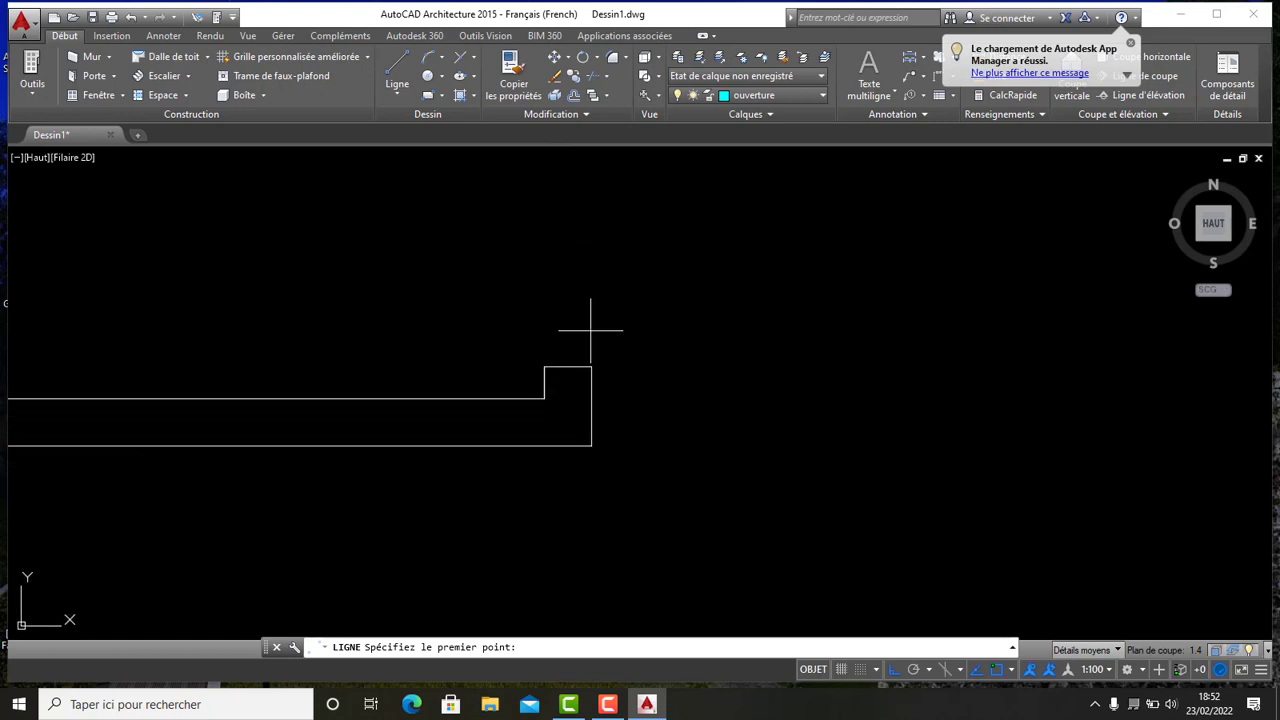
scroll(586, 417, "up", 3)
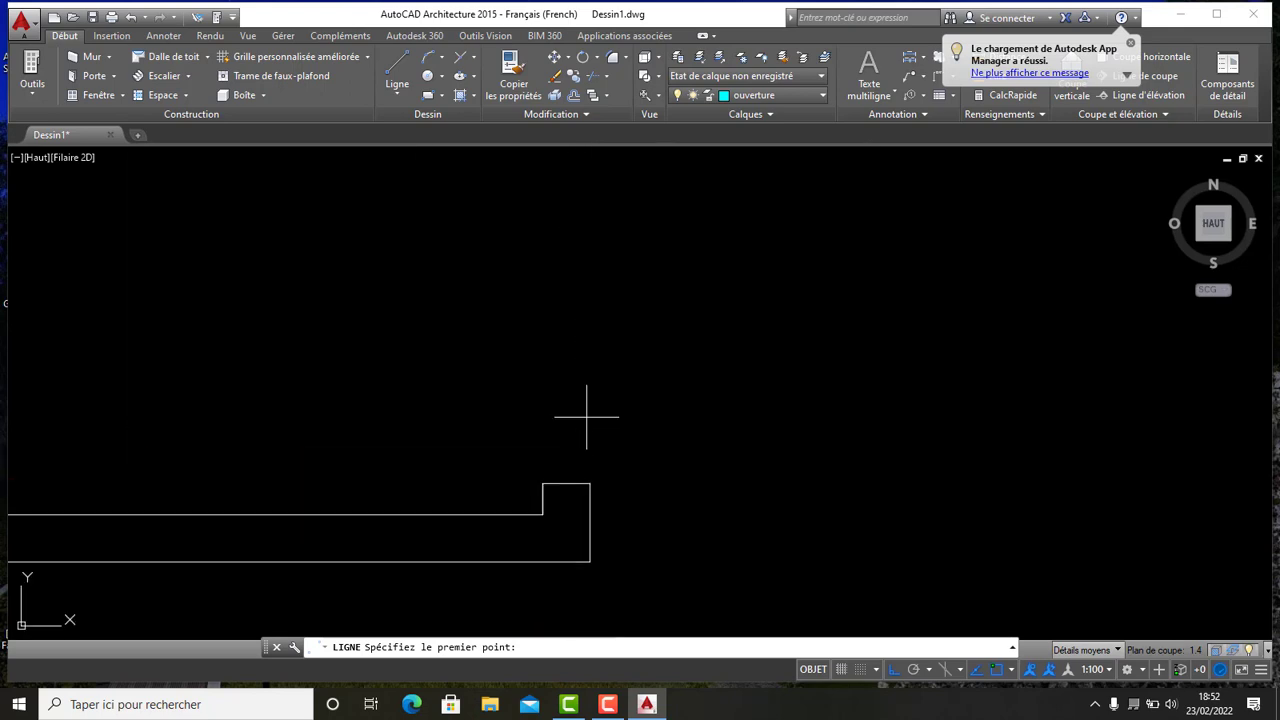
left_click(589, 484)
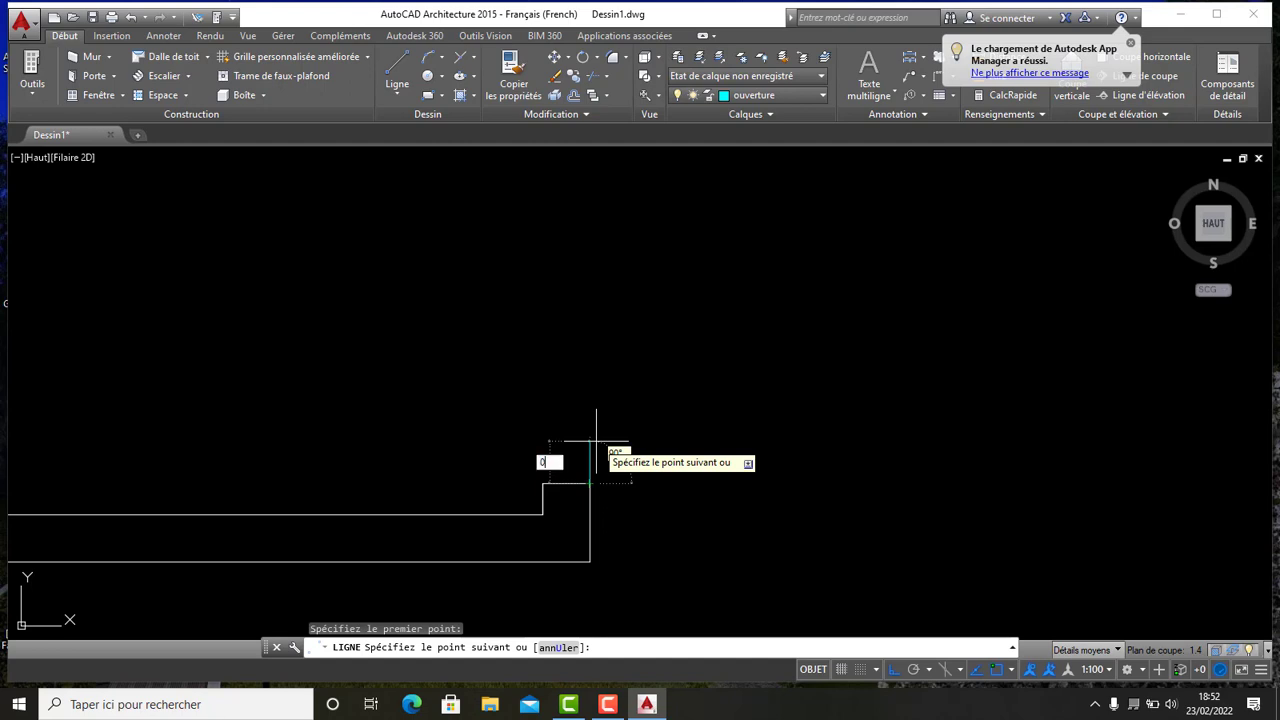
key("Return")
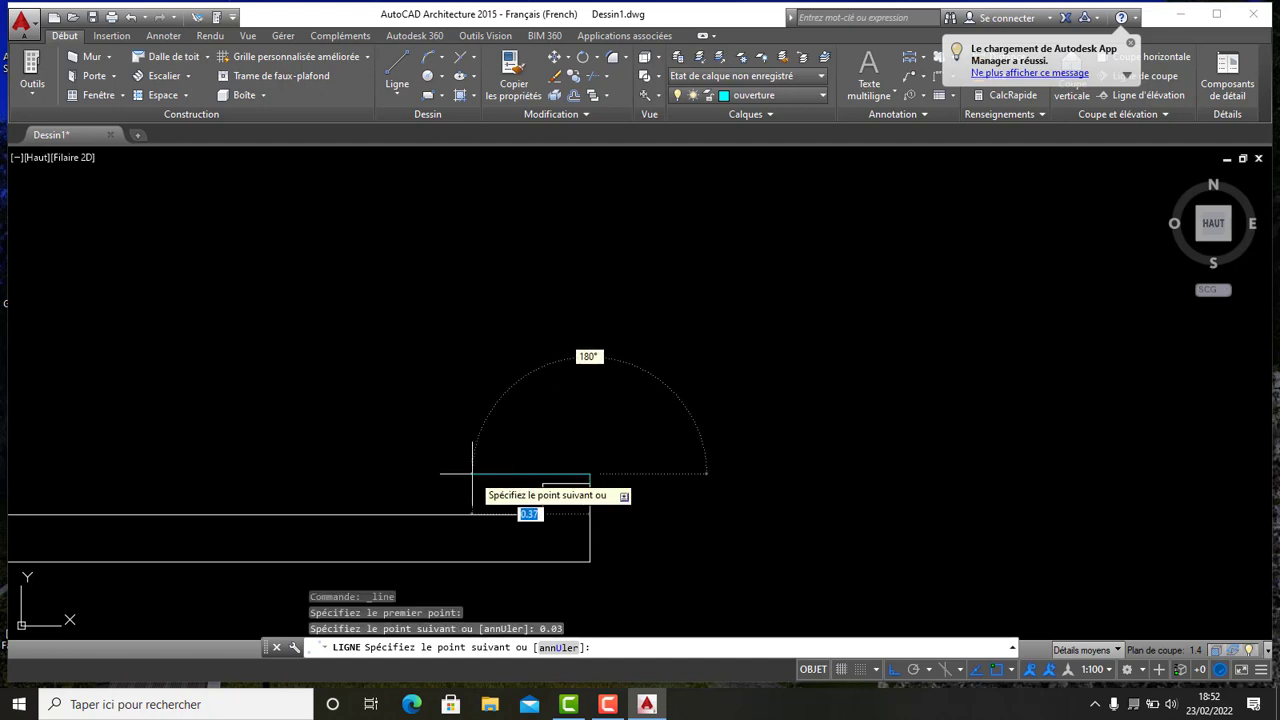
key("Return")
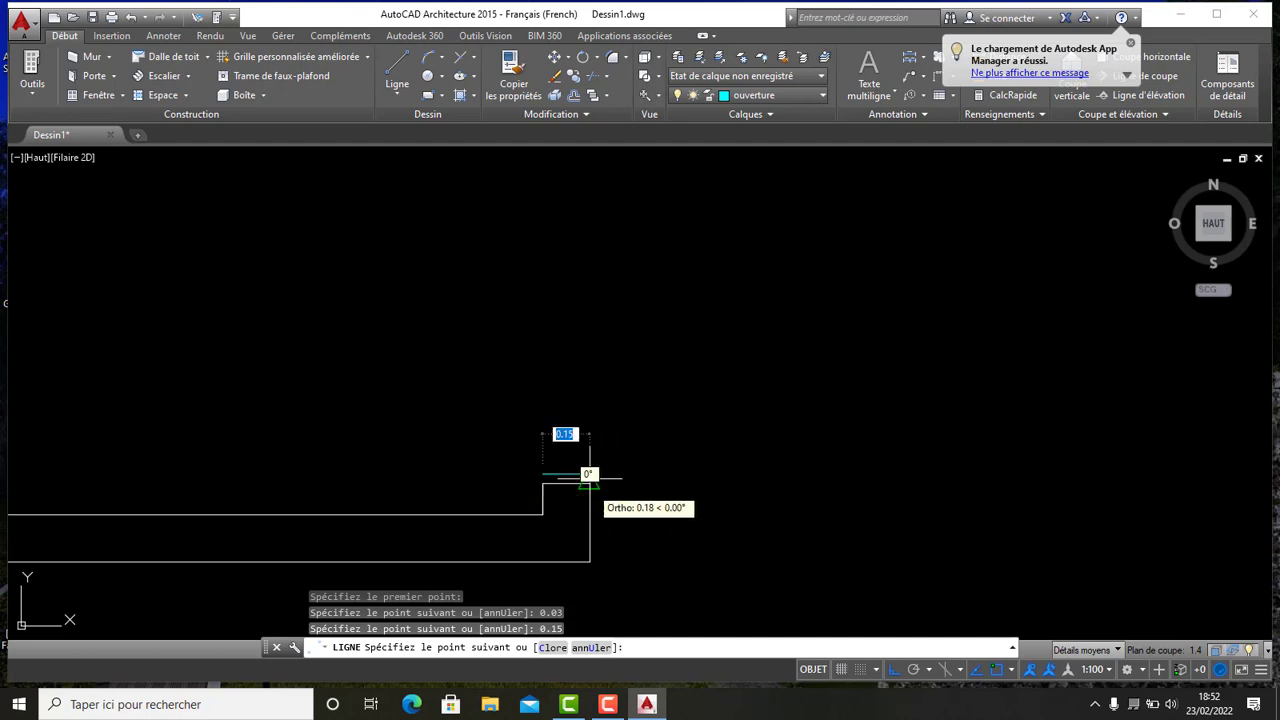
left_click(543, 479)
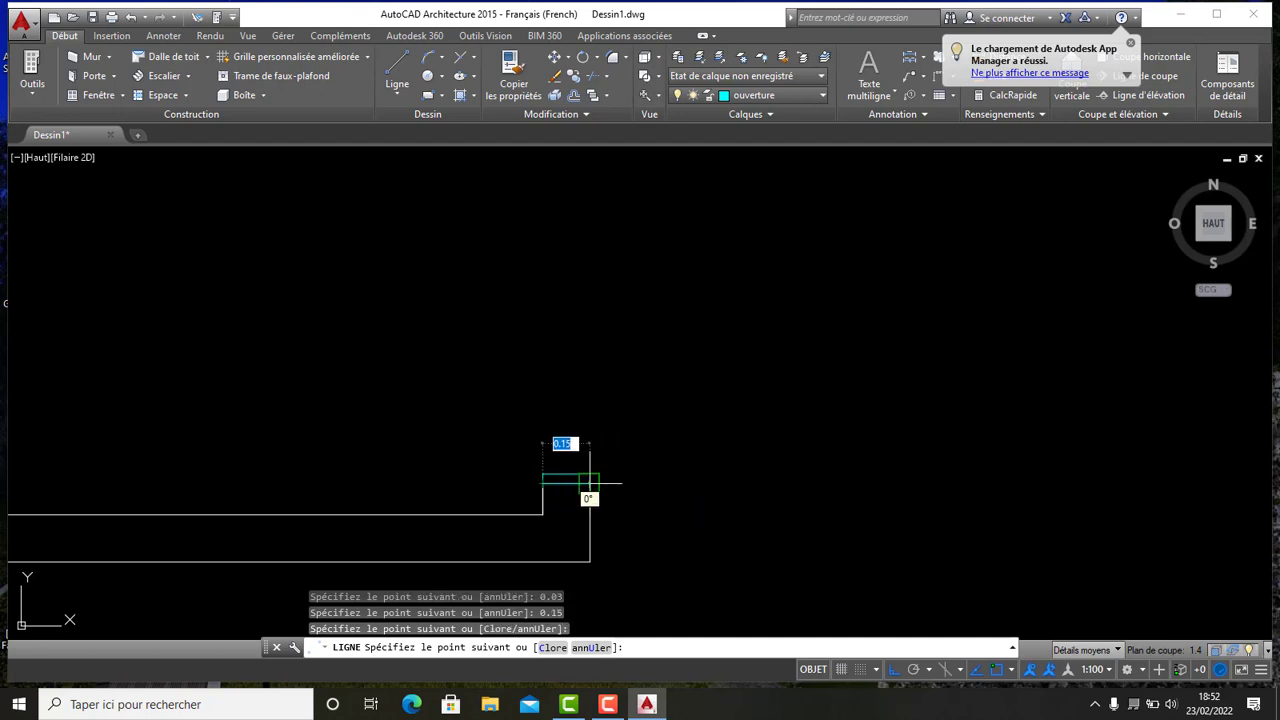
key("Escape")
- Finish the cap and copy it onto the free ends of two interior partition walls
scroll(586, 429, "up", 5)
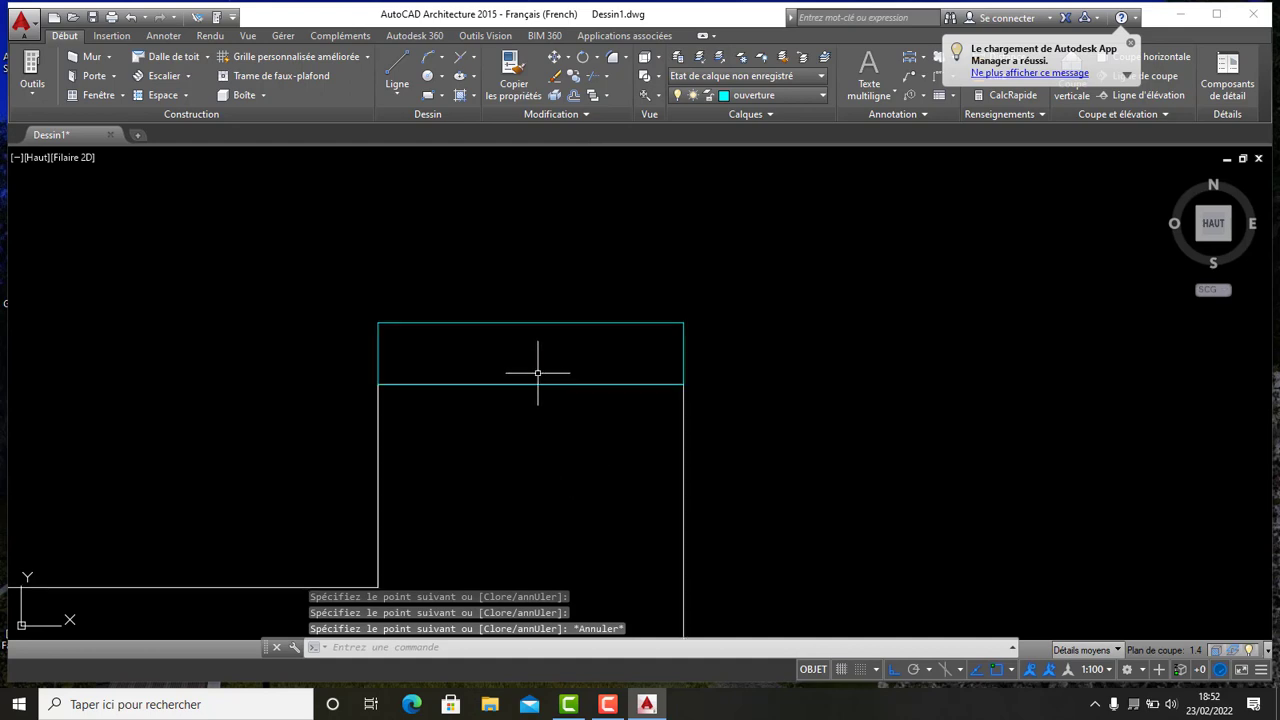
left_click(537, 380)
key("Escape")
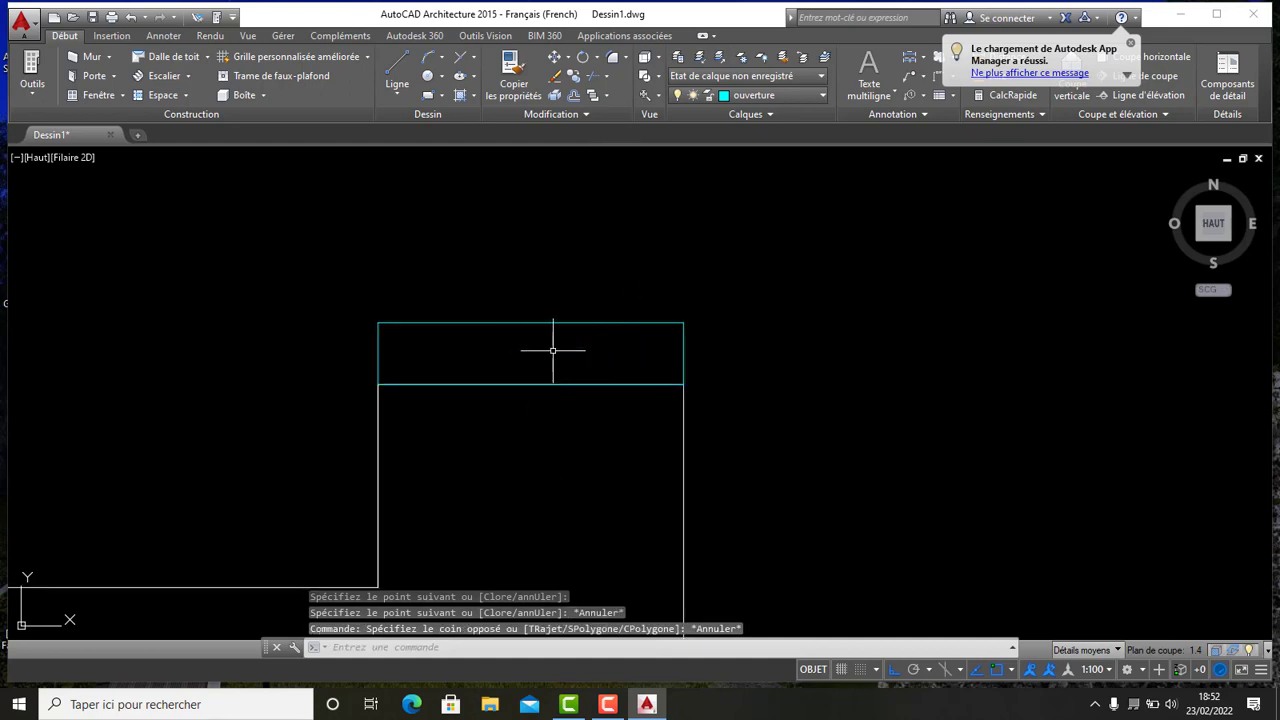
left_click(516, 383)
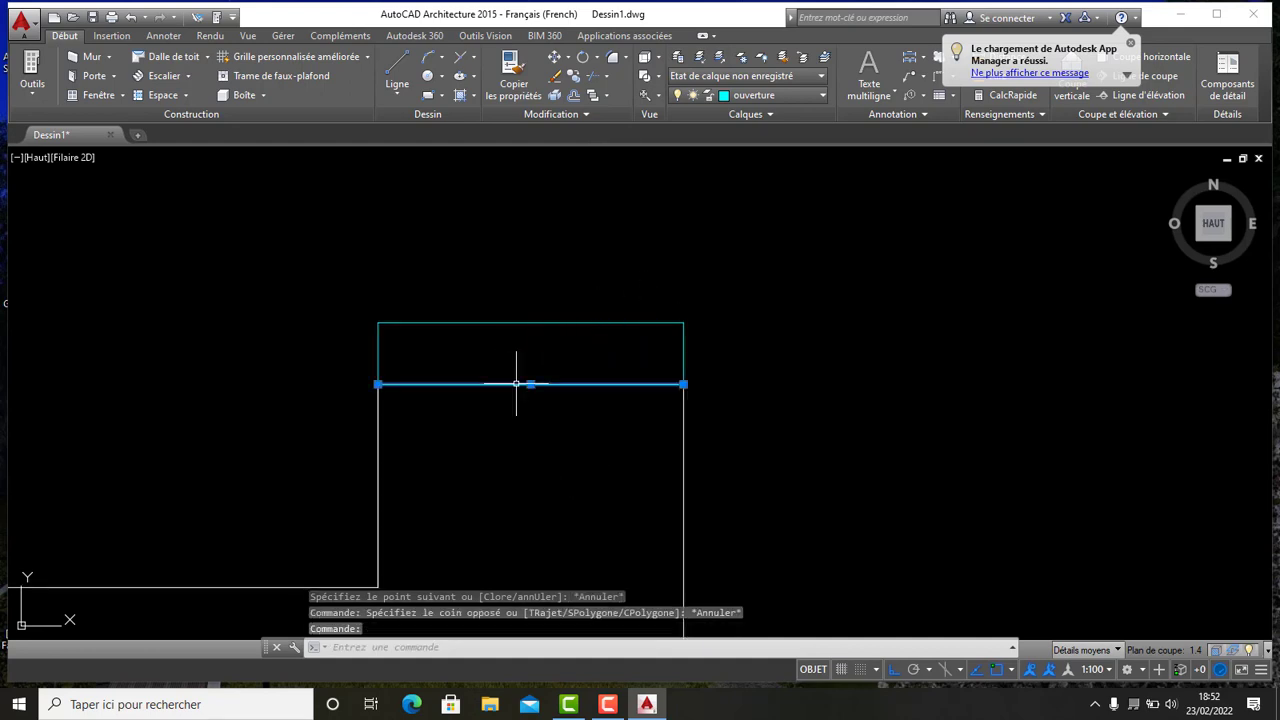
left_click(519, 313)
left_click(512, 338)
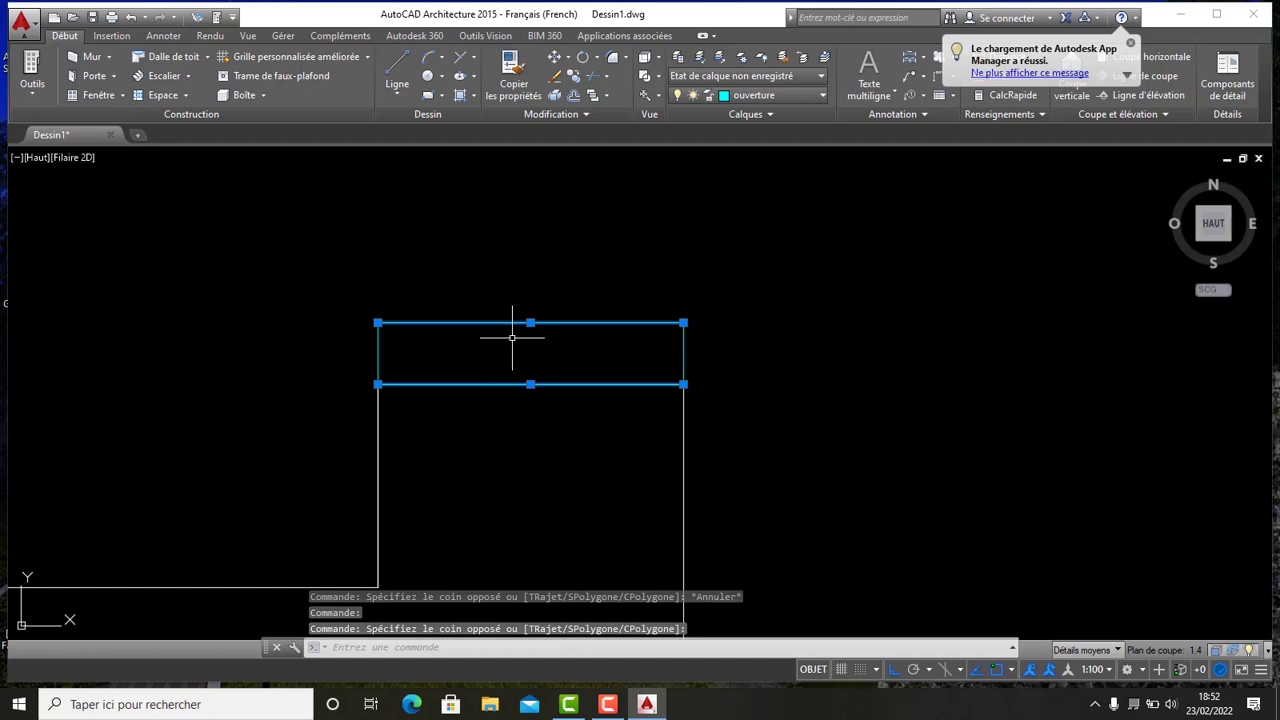
left_click(378, 348)
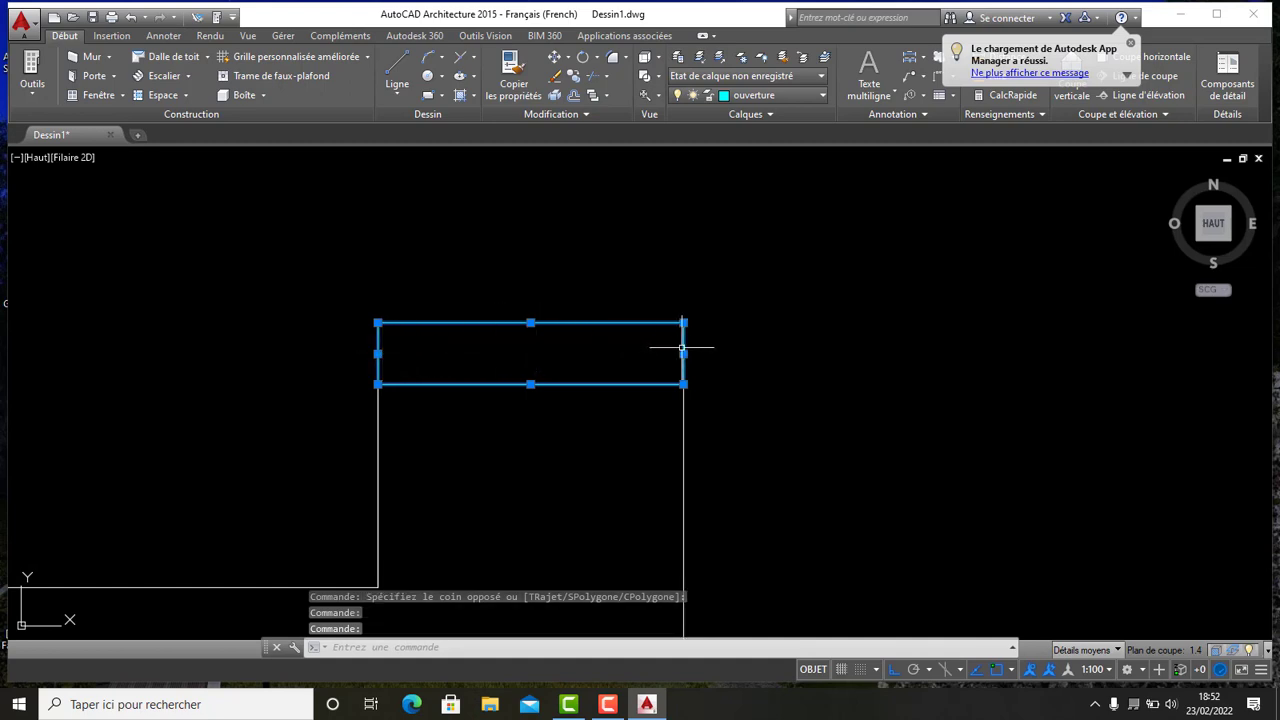
scroll(609, 331, "down", 3)
left_click(572, 75)
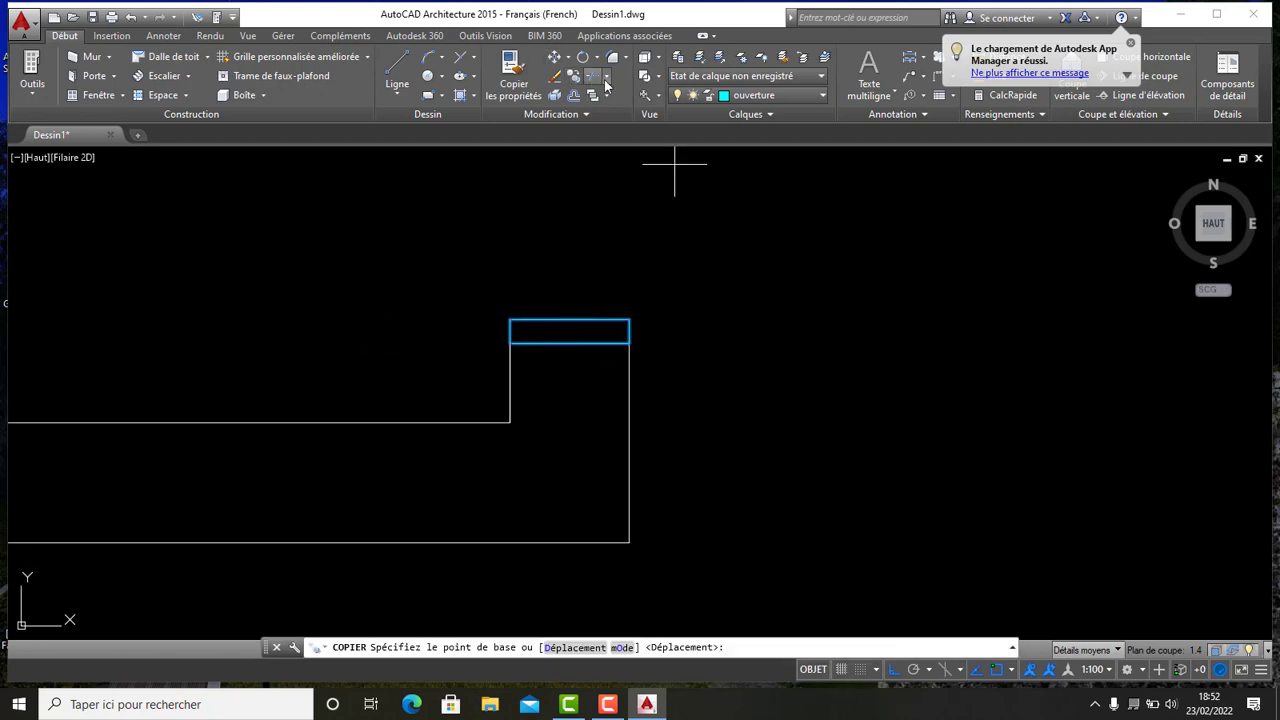
scroll(631, 355, "up", 4)
left_click(620, 262)
scroll(695, 300, "down", 6)
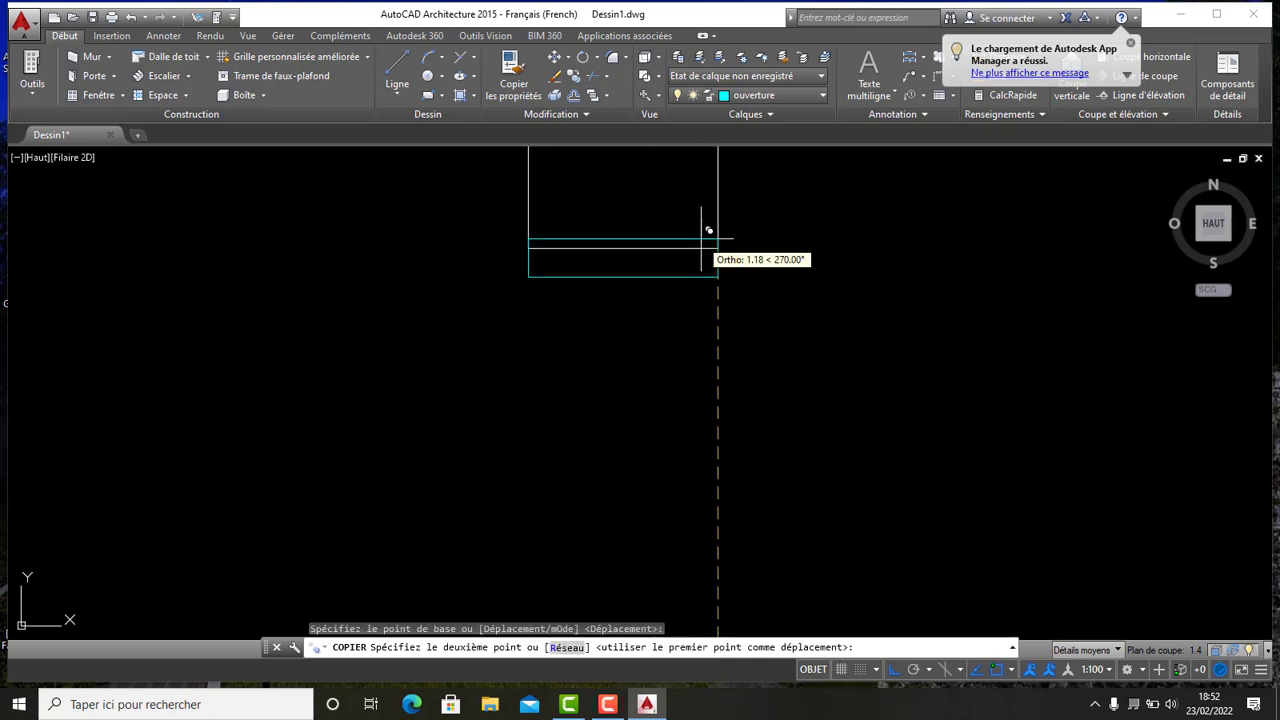
left_click(720, 252)
scroll(763, 273, "down", 3)
middle_click_drag(797, 243, 680, 383)
scroll(723, 341, "down", 2)
scroll(577, 233, "up", 8)
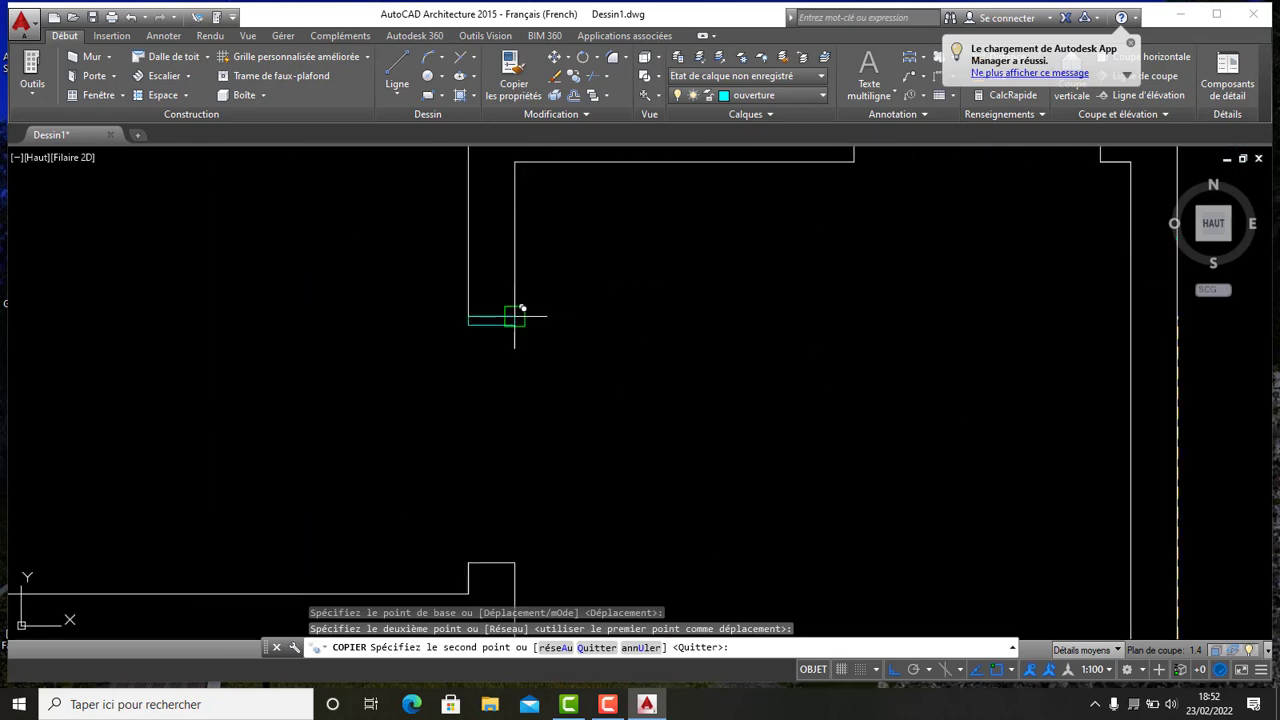
left_click(515, 315)
scroll(520, 318, "down", 3)
scroll(505, 425, "up", 4)
scroll(586, 363, "down", 6)
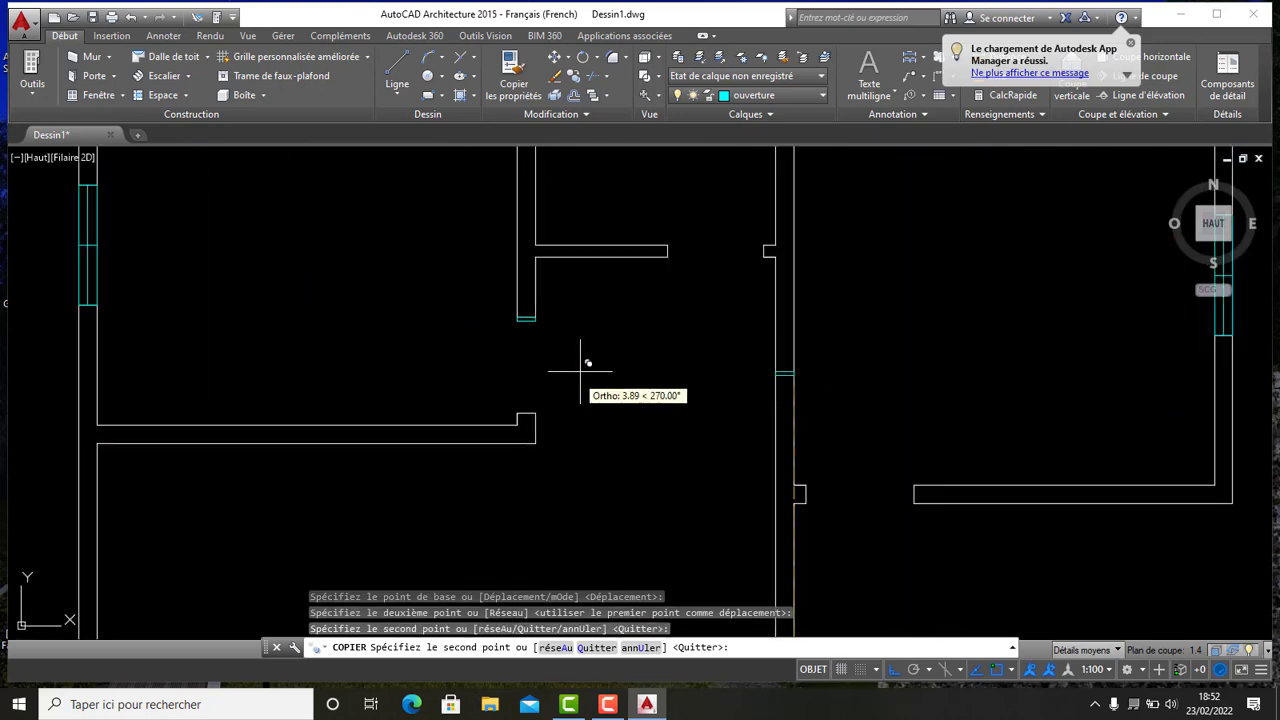
middle_click_drag(660, 343, 609, 266)
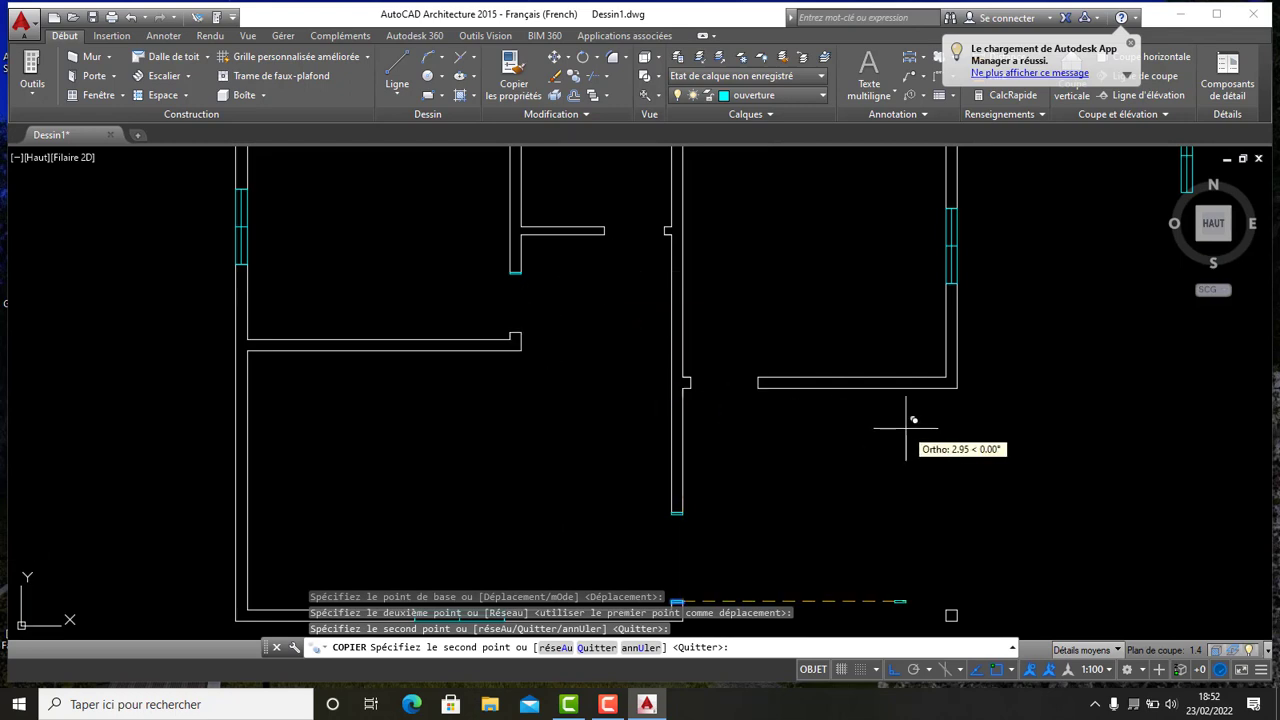
key("Escape")
- Copy the cap onto the free end of another partition wall
middle_click_drag(789, 432, 770, 354)
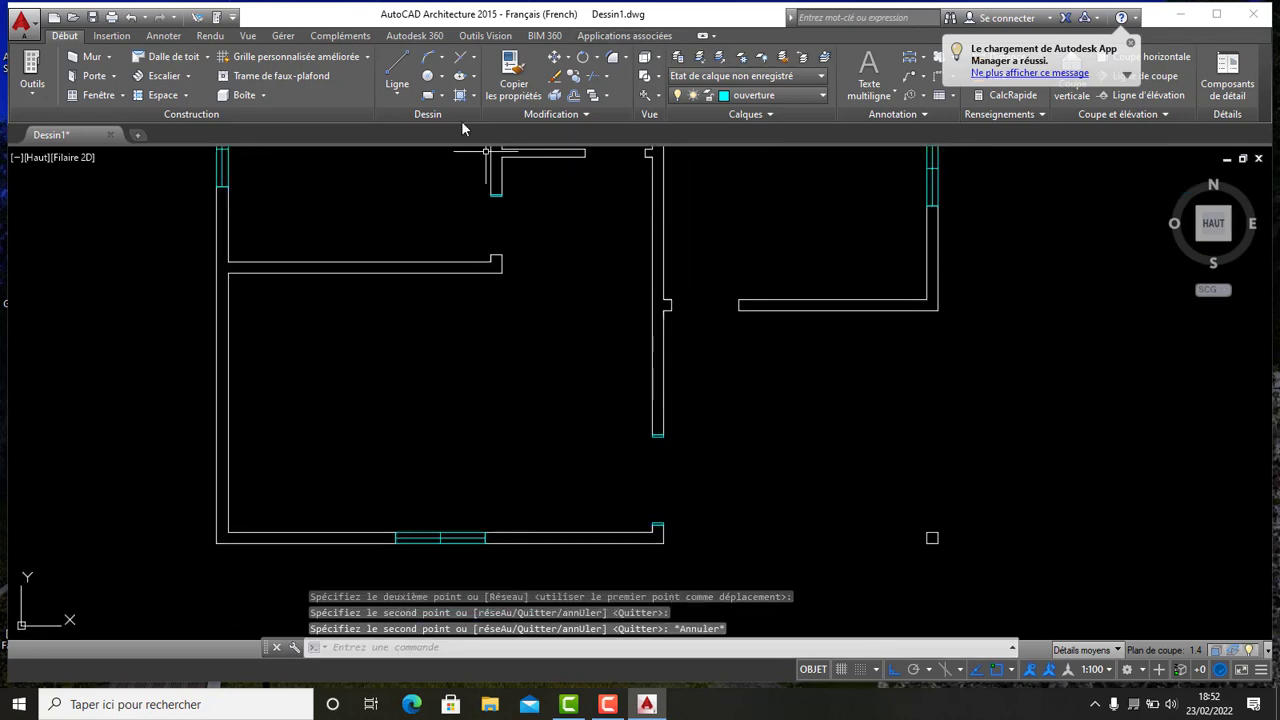
scroll(495, 175, "up", 6)
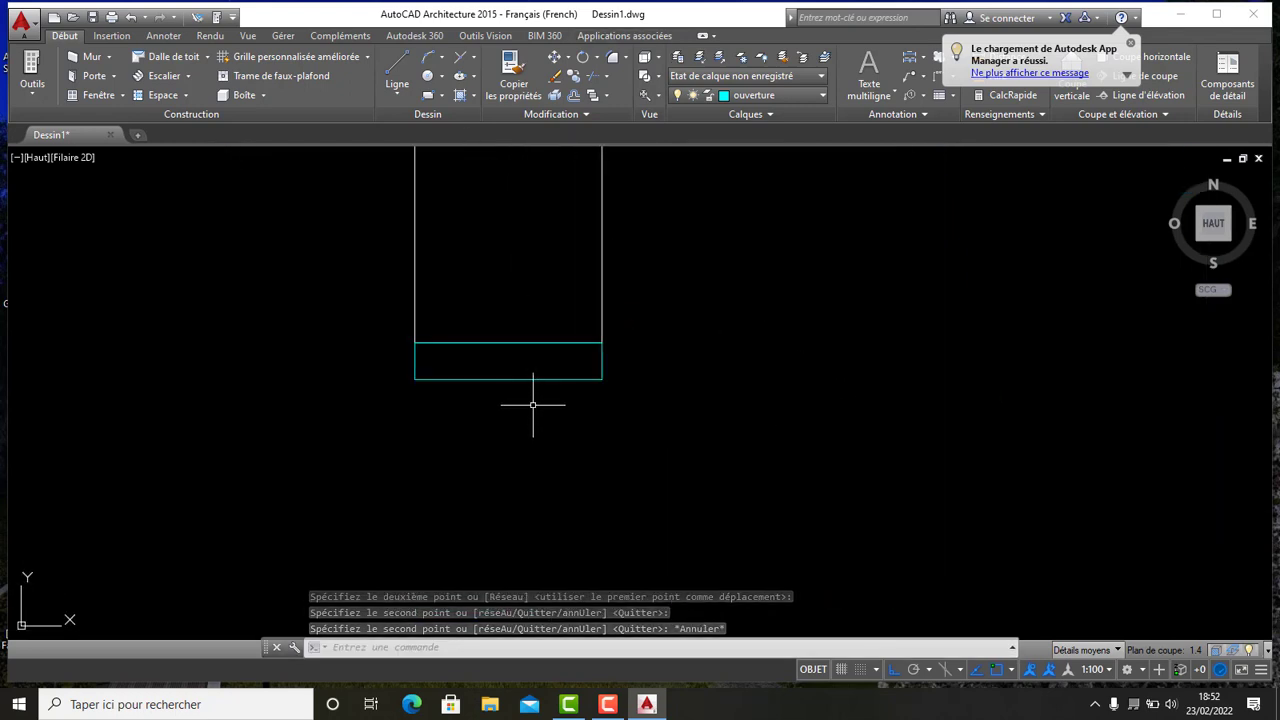
left_click(531, 401)
left_click(383, 362)
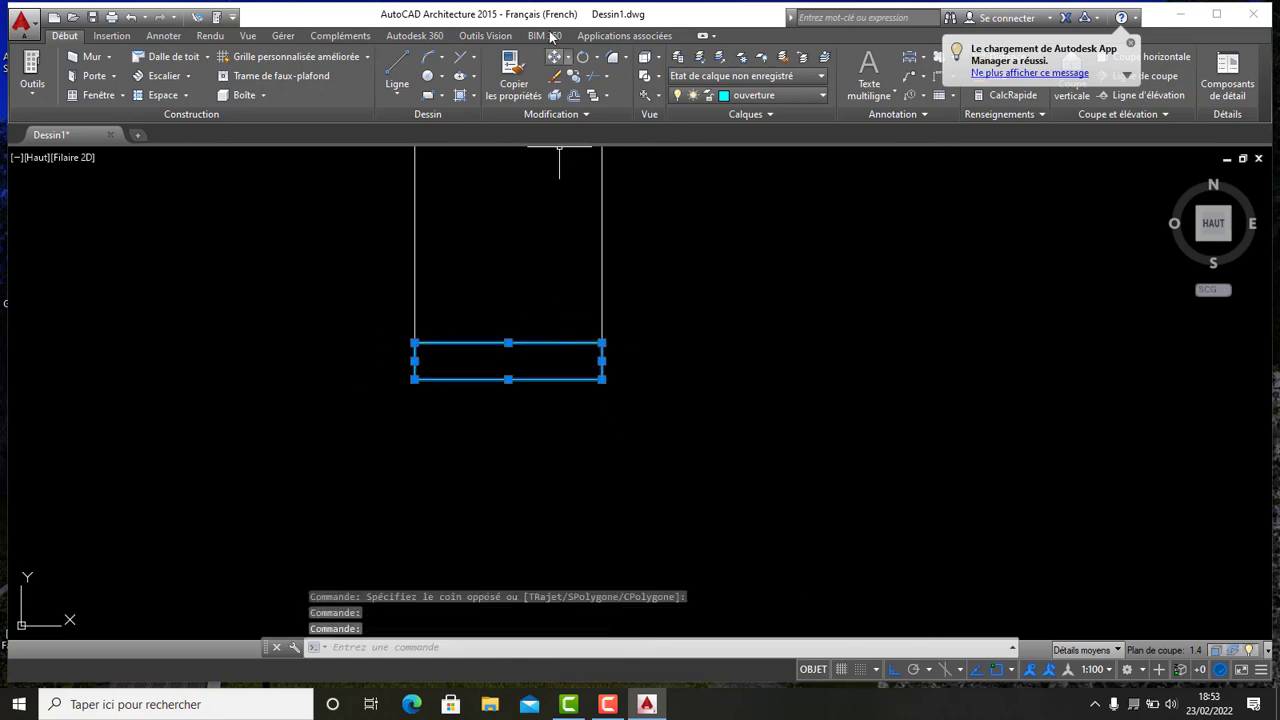
left_click(574, 77)
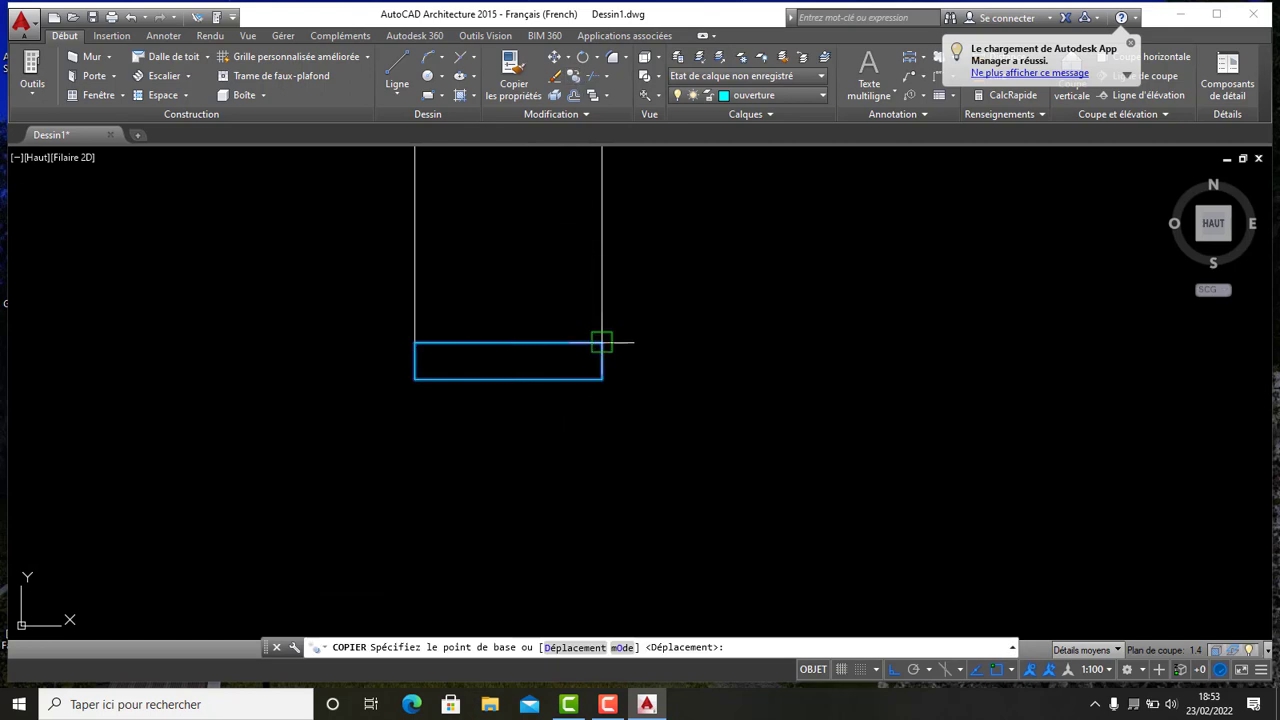
left_click(601, 342)
scroll(609, 336, "down", 8)
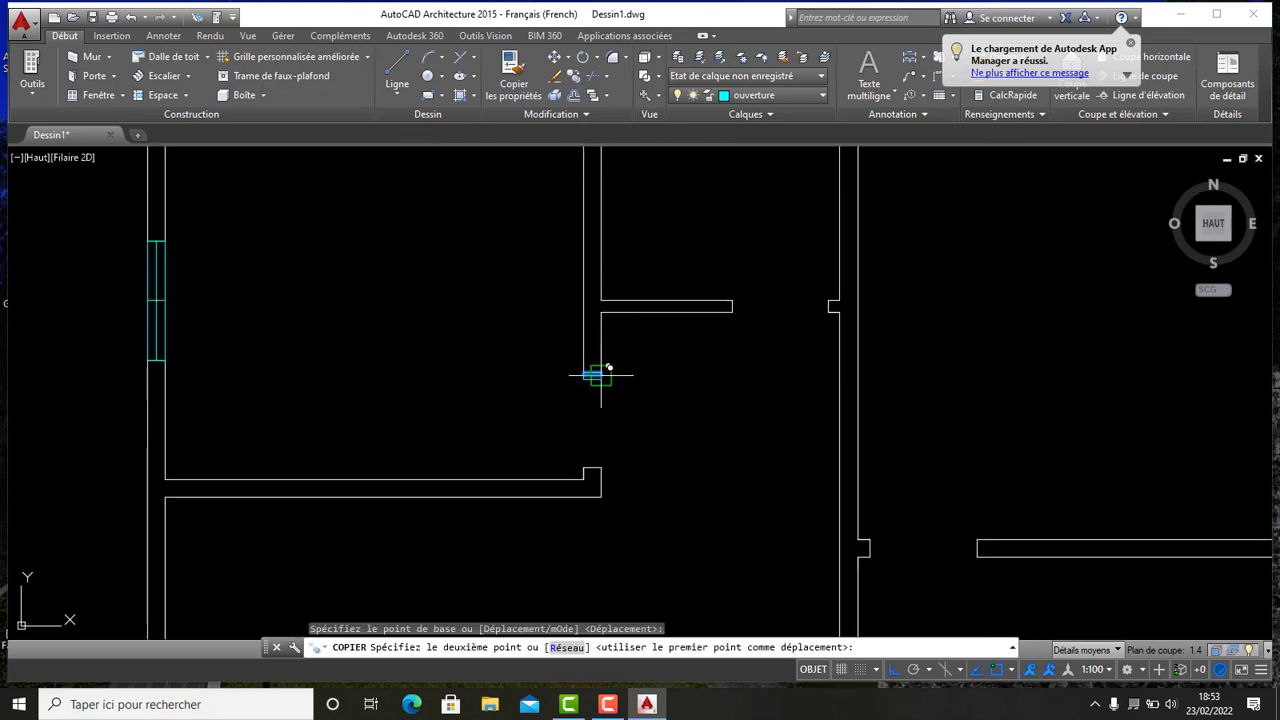
scroll(603, 434, "up", 6)
mouse_move(592, 491)
middle_mouse_down()
mouse_move(590, 418)
mouse_move(619, 271)
middle_mouse_up()
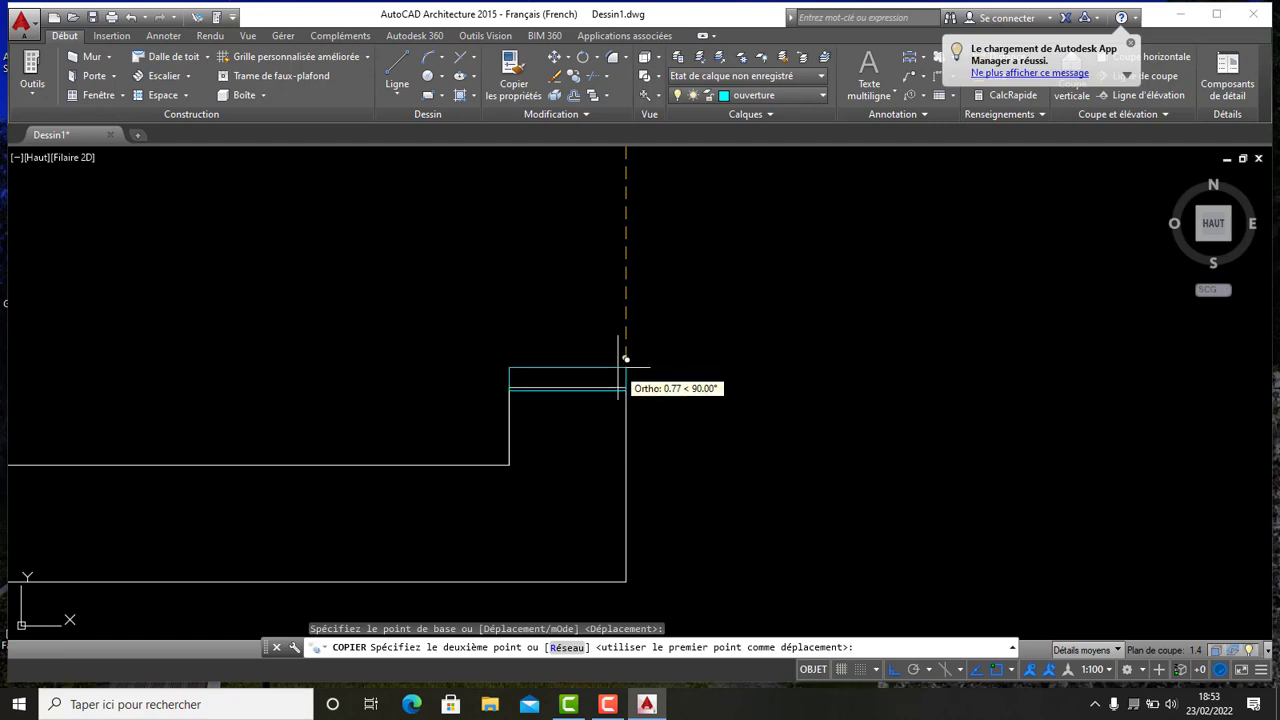
left_click(625, 357)
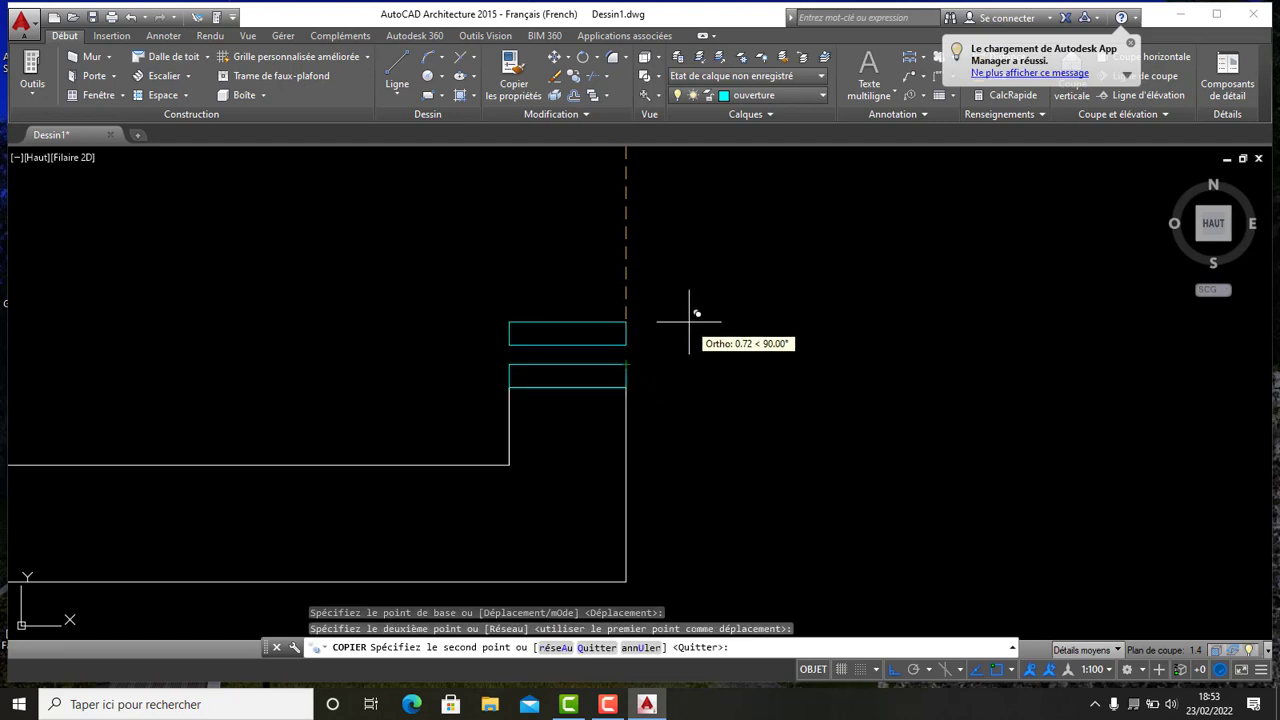
key("Escape")
- Copy a wall-end cap 1.00 to the right into empty space
scroll(698, 313, "down", 5)
scroll(640, 314, "up", 8)
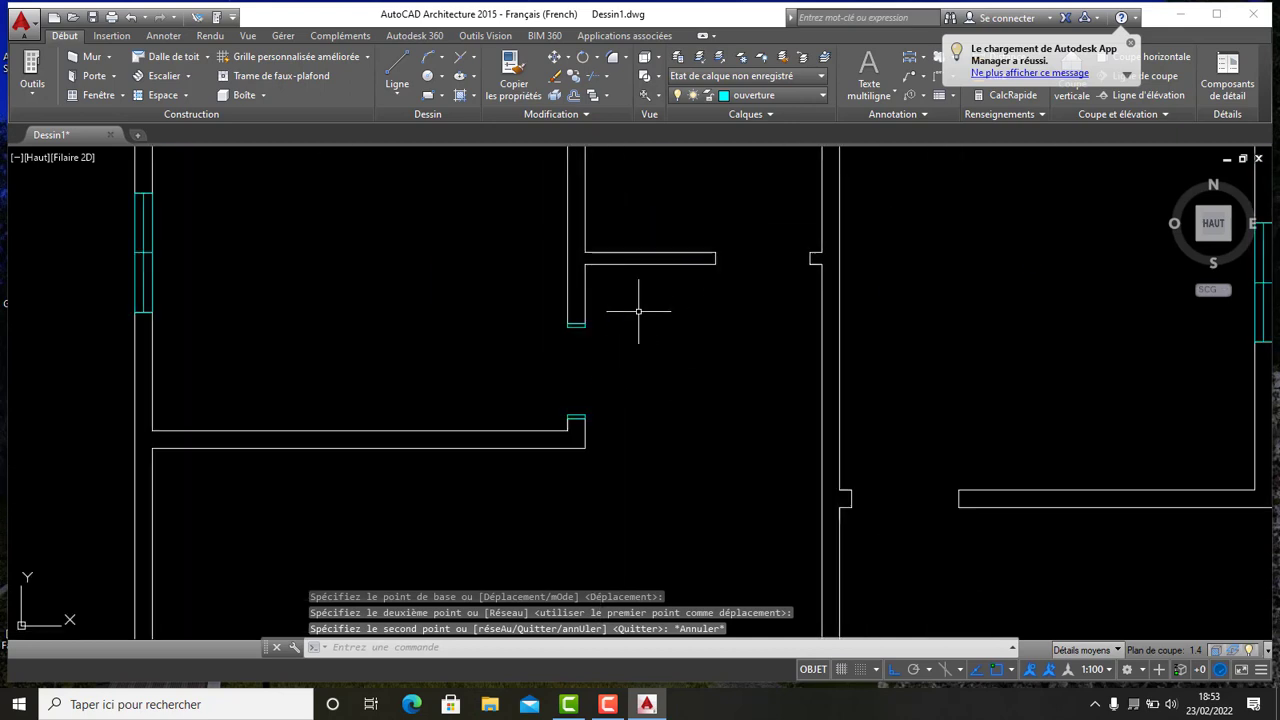
scroll(690, 265, "up", 2)
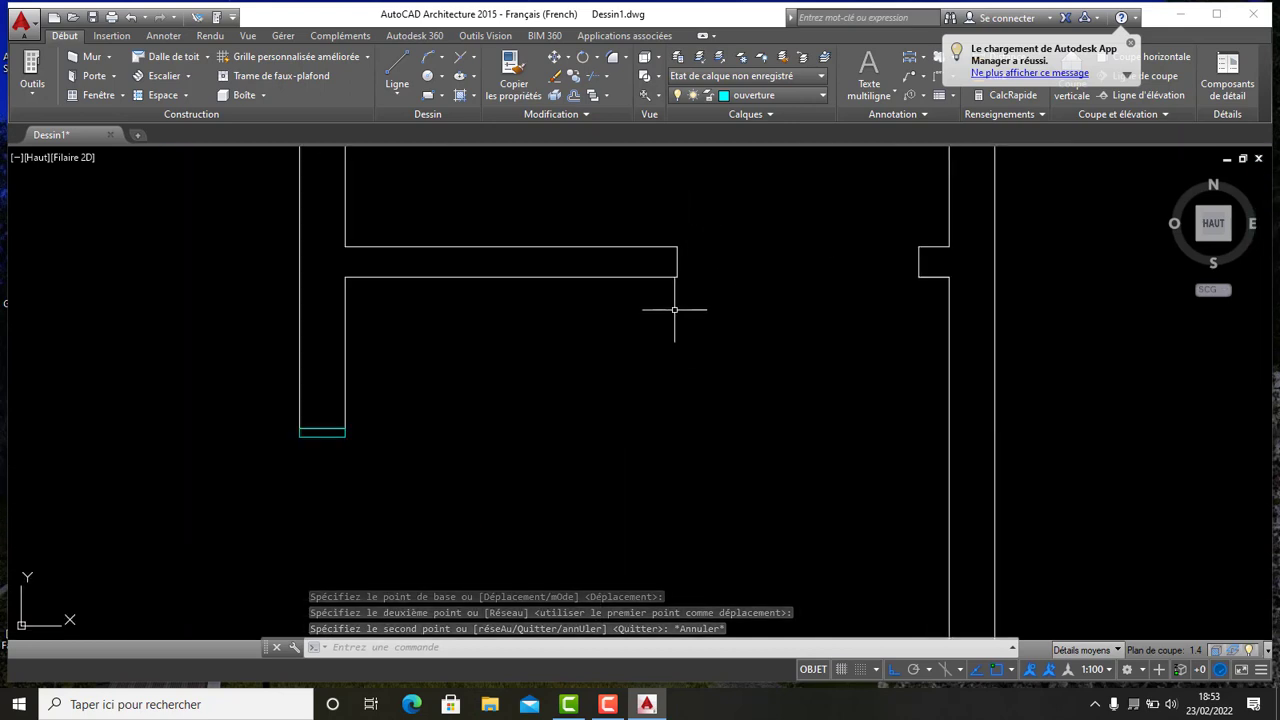
scroll(695, 267, "down", 5)
scroll(686, 451, "up", 5)
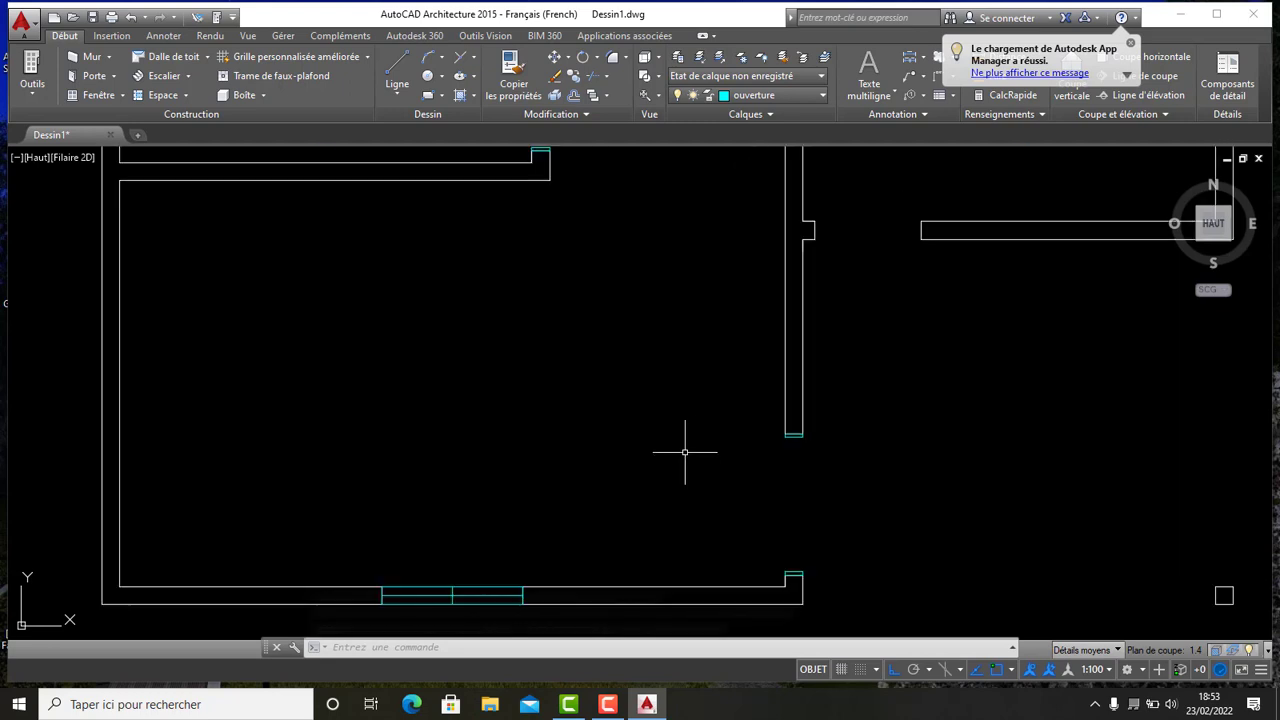
scroll(770, 414, "up", 3)
scroll(770, 412, "up", 3)
scroll(826, 451, "up", 4)
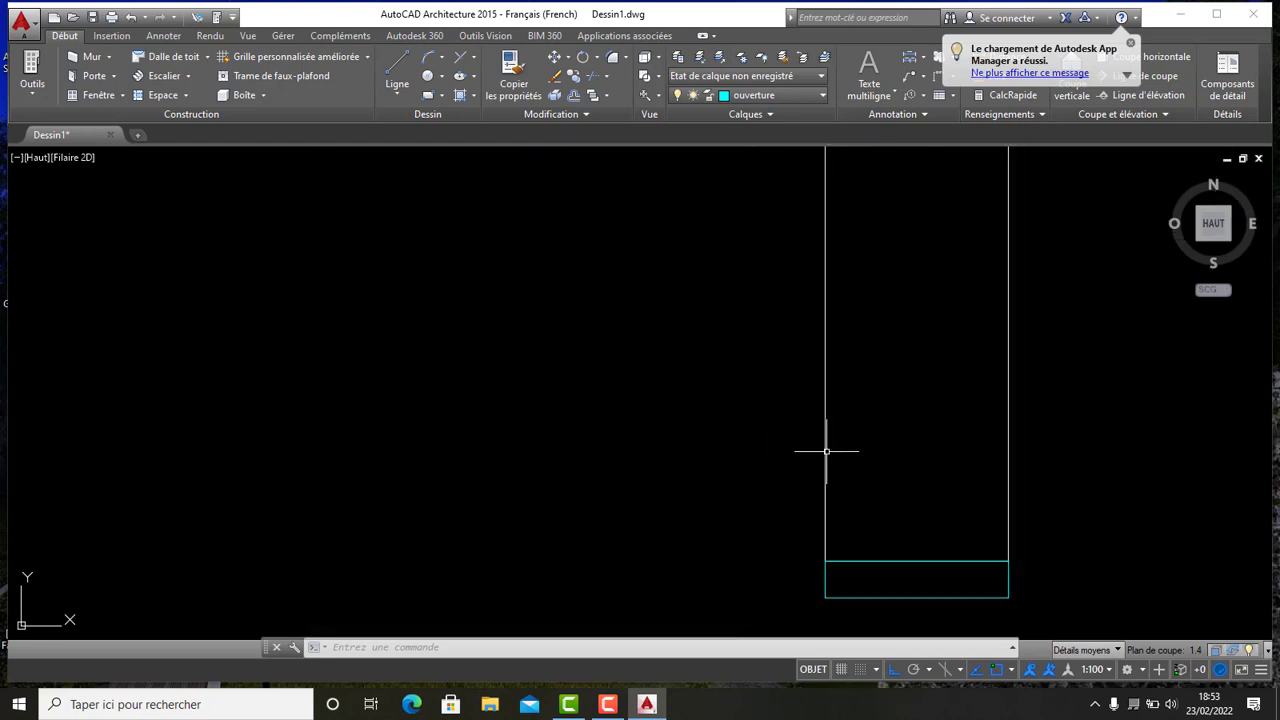
middle_click_drag(860, 515, 721, 419)
left_click(786, 527)
left_click(735, 424)
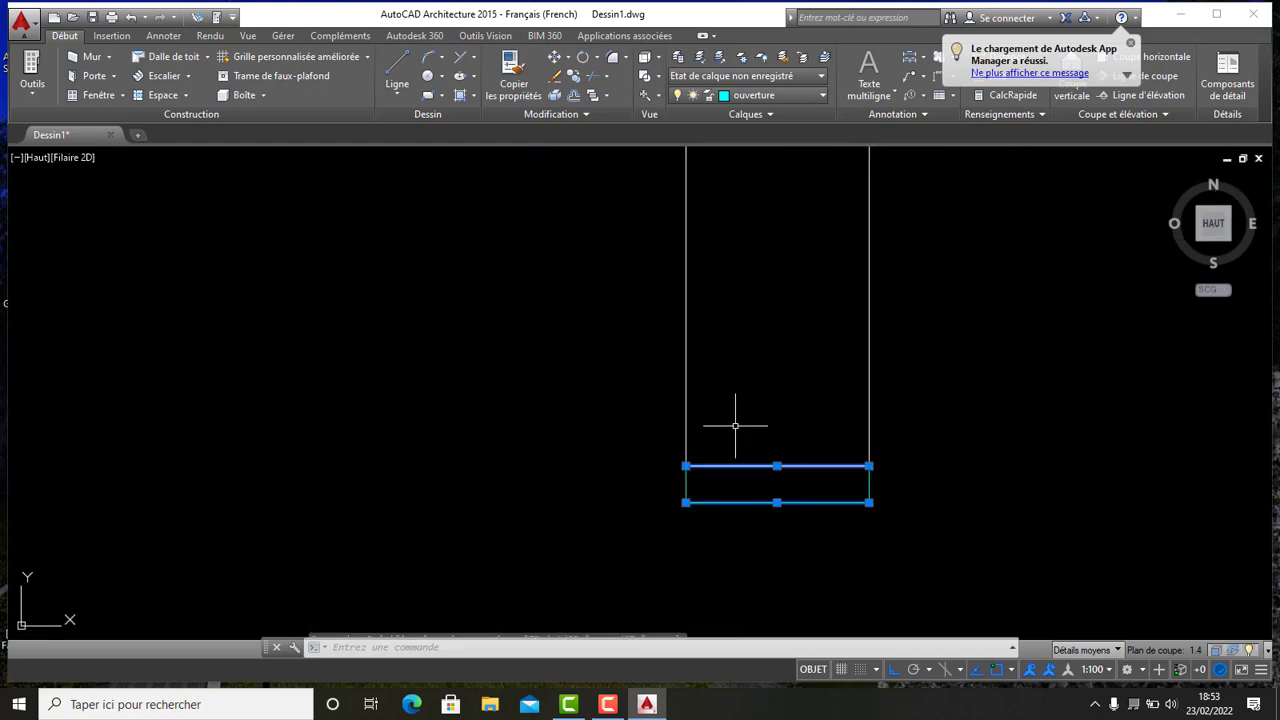
left_click(826, 484)
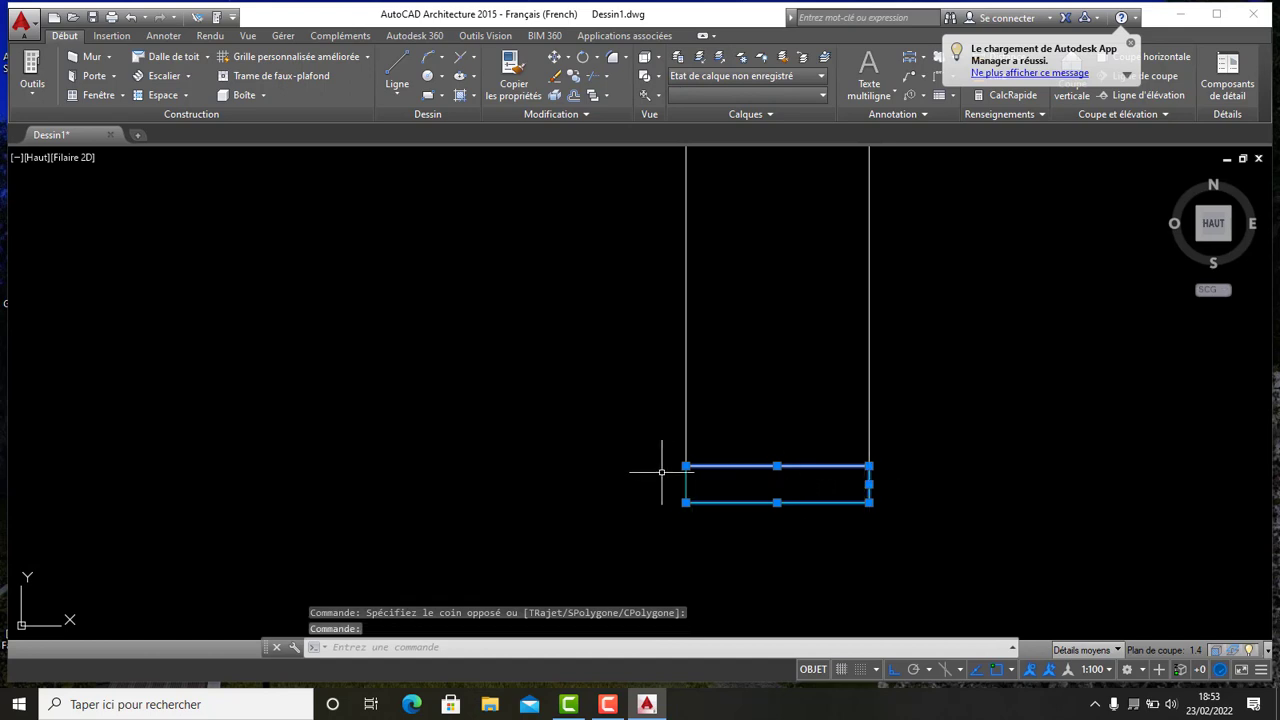
scroll(686, 338, "down", 2)
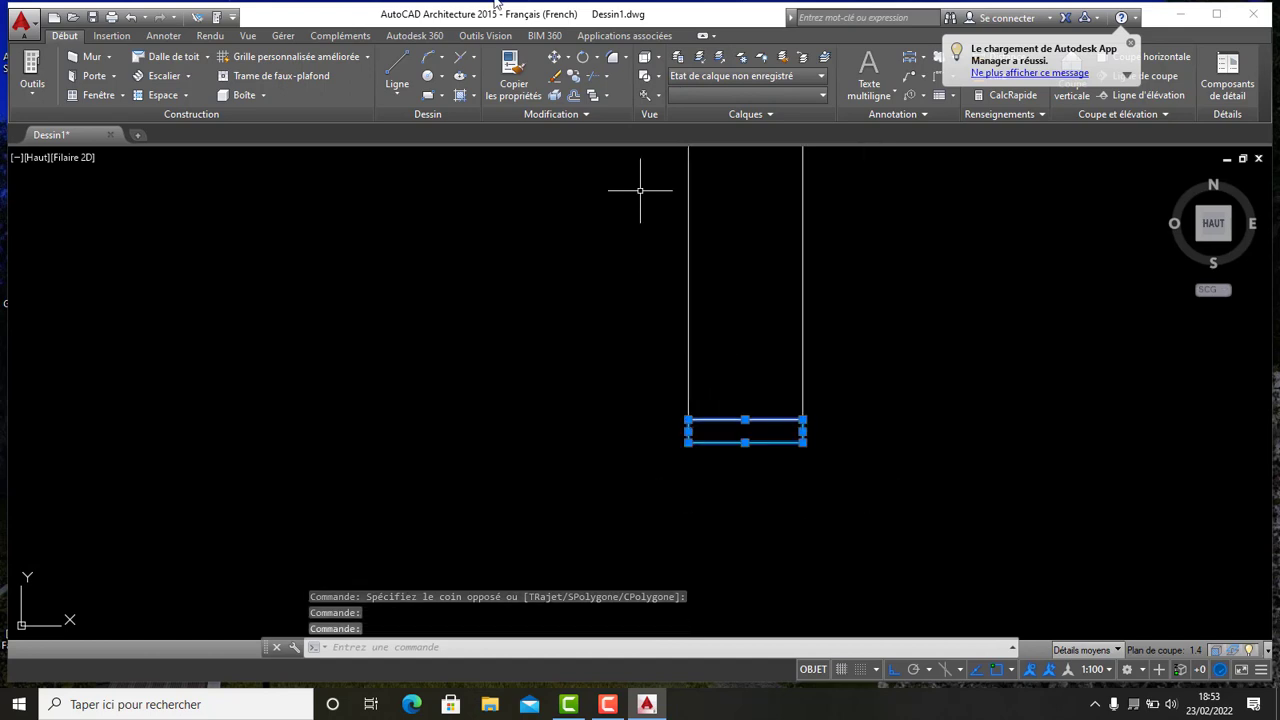
left_click(573, 77)
left_click(802, 441)
scroll(929, 375, "down", 3)
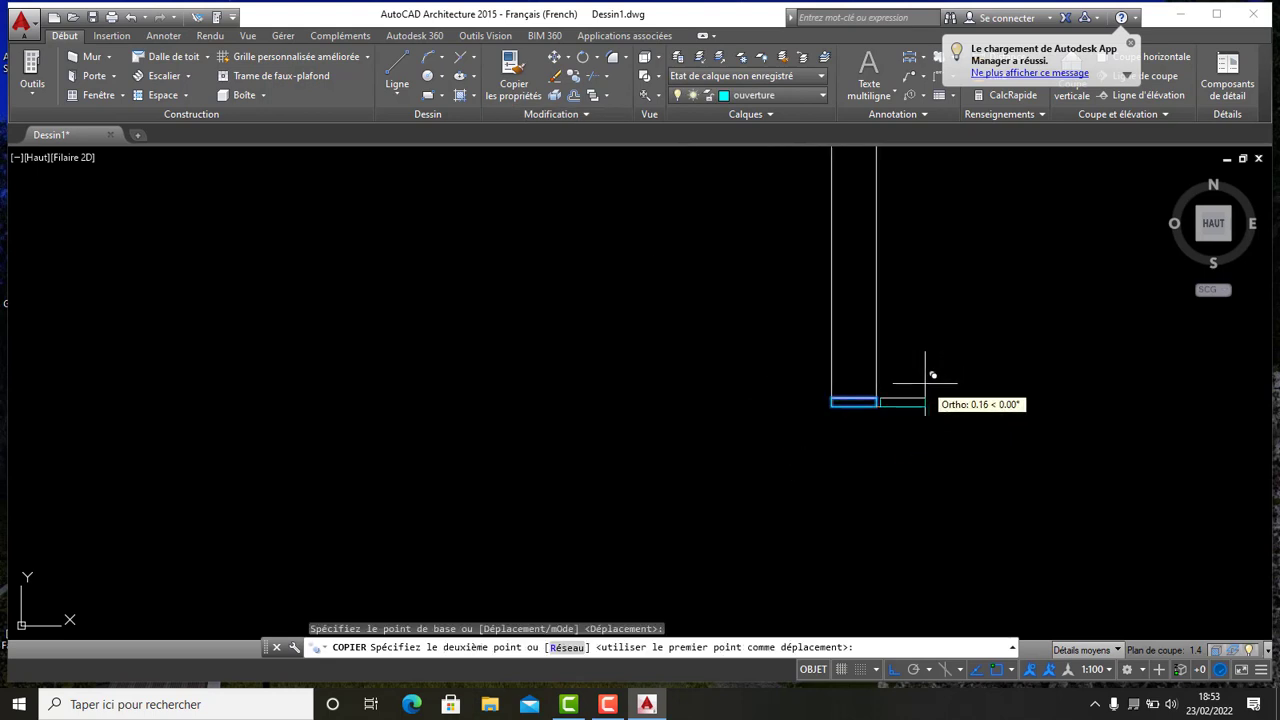
middle_click_drag(963, 409, 729, 403)
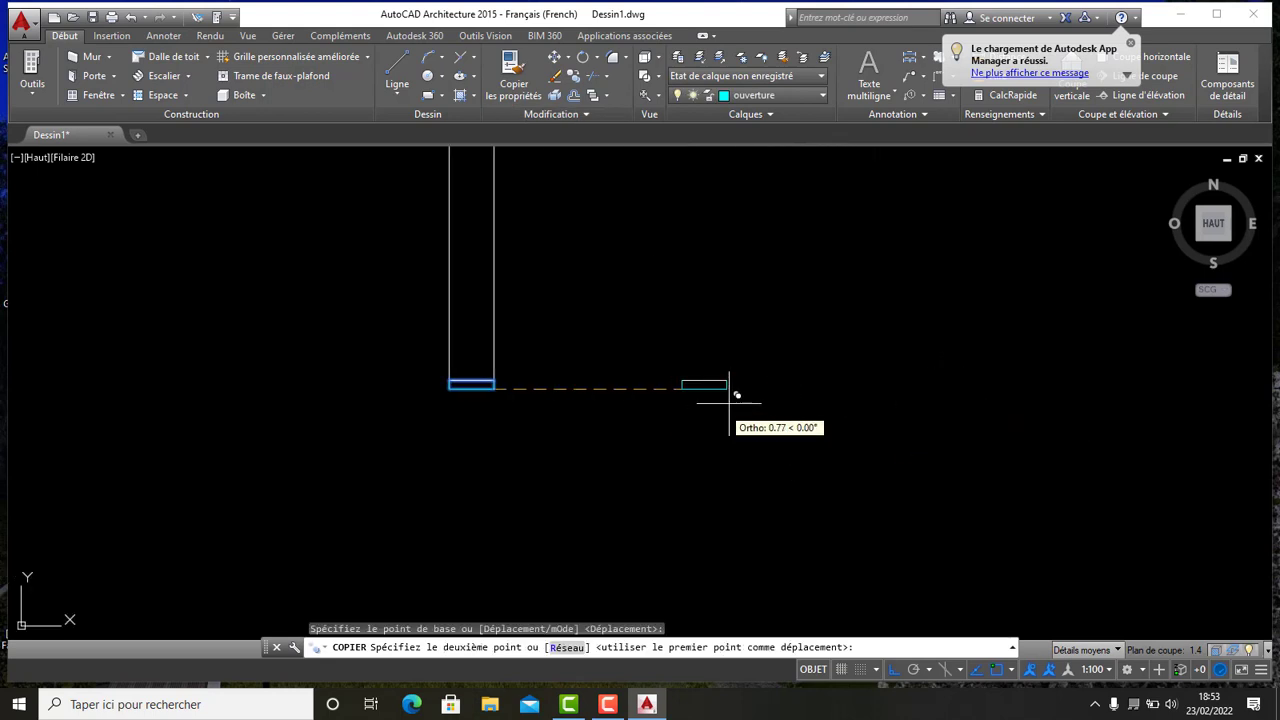
left_click(794, 381)
key("Escape")
- Rotate the copied cap to a vertical orientation about its top-left corner
scroll(829, 406, "up", 2)
scroll(791, 389, "up", 4)
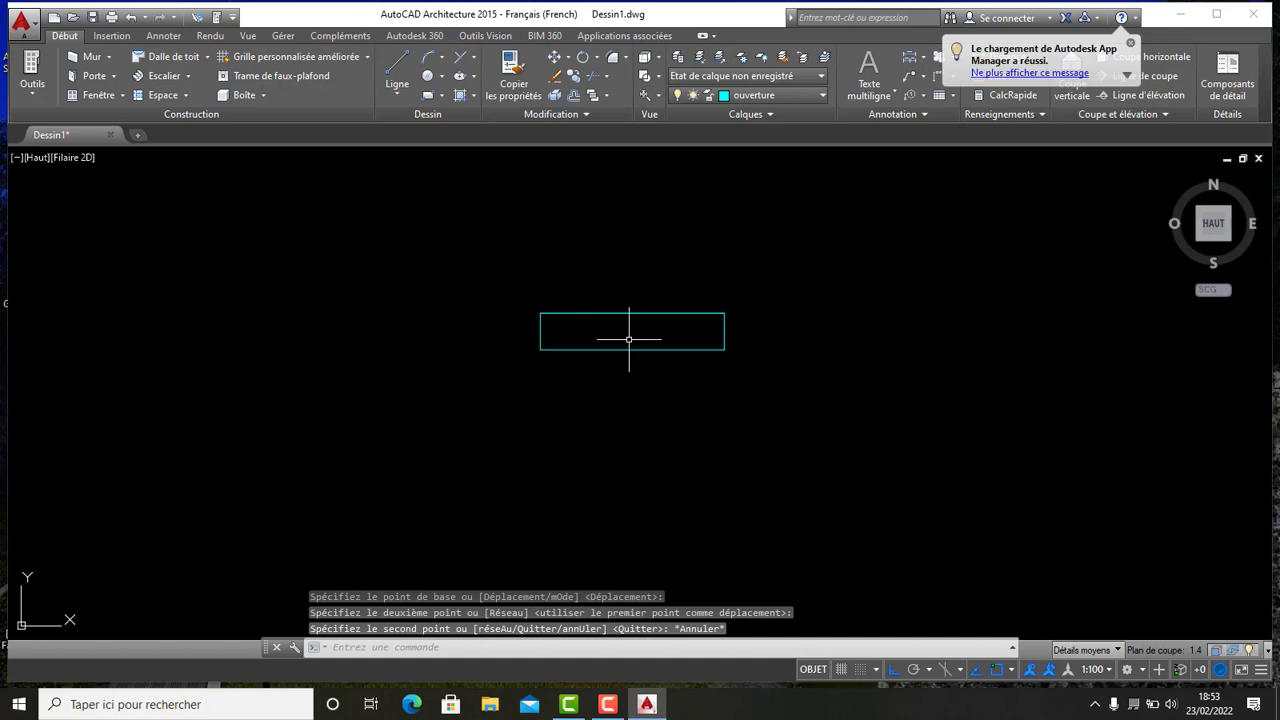
left_click(766, 445)
left_click(388, 168)
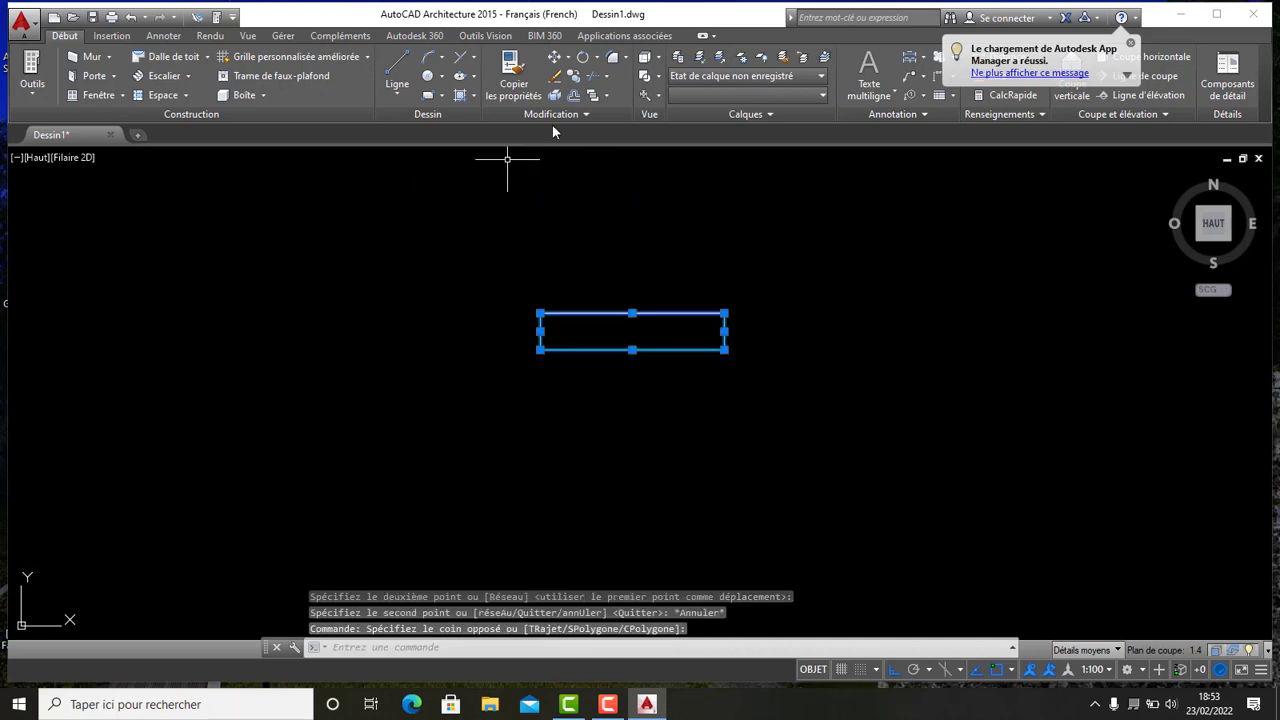
left_click(583, 58)
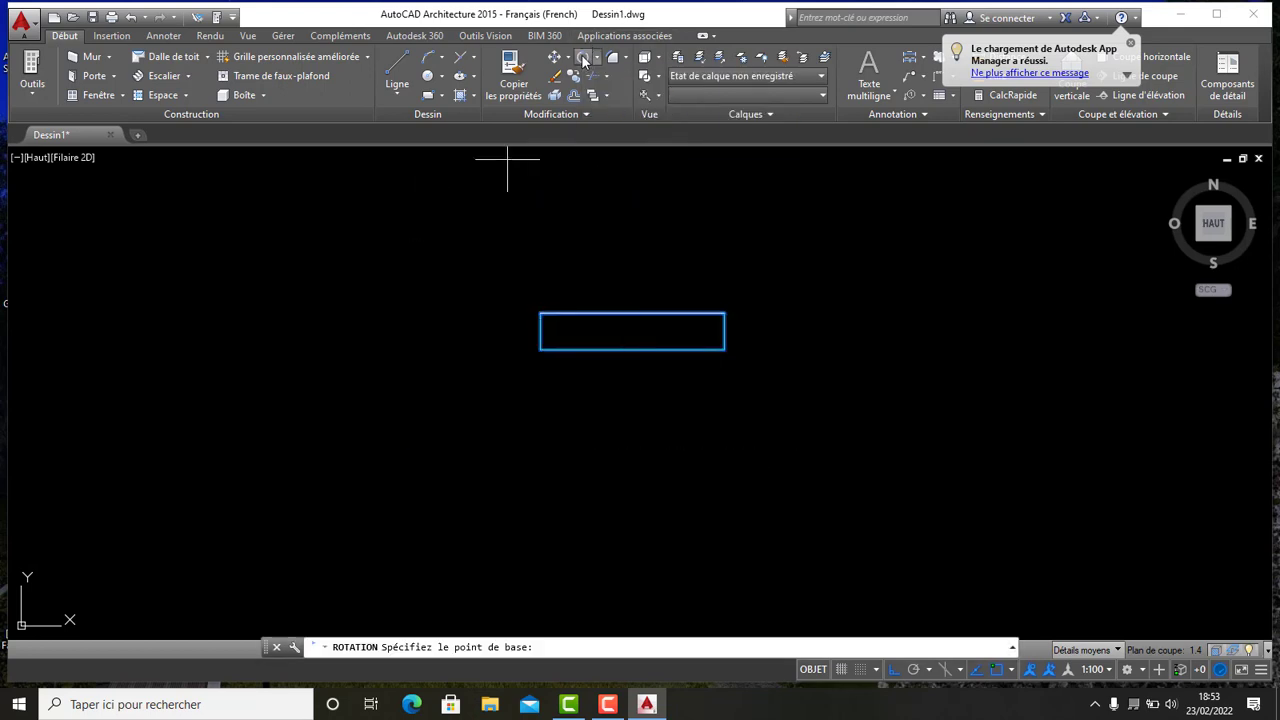
left_click(540, 313)
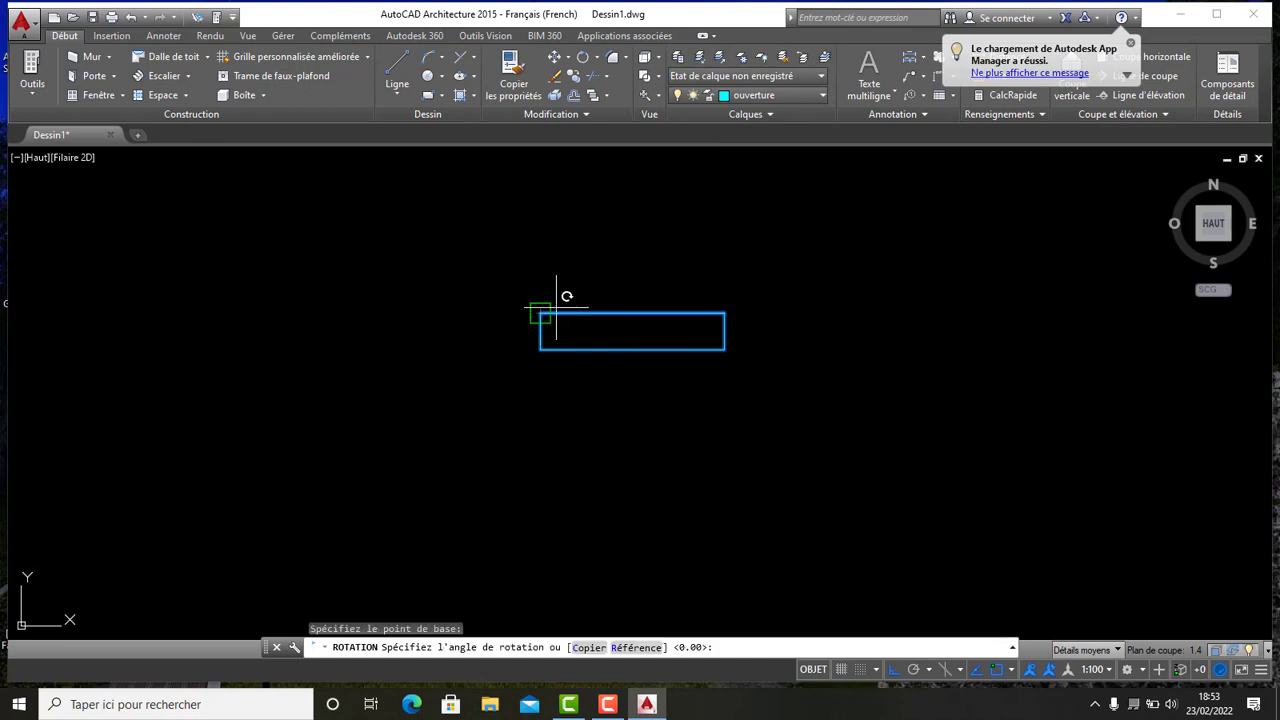
left_click(557, 390)
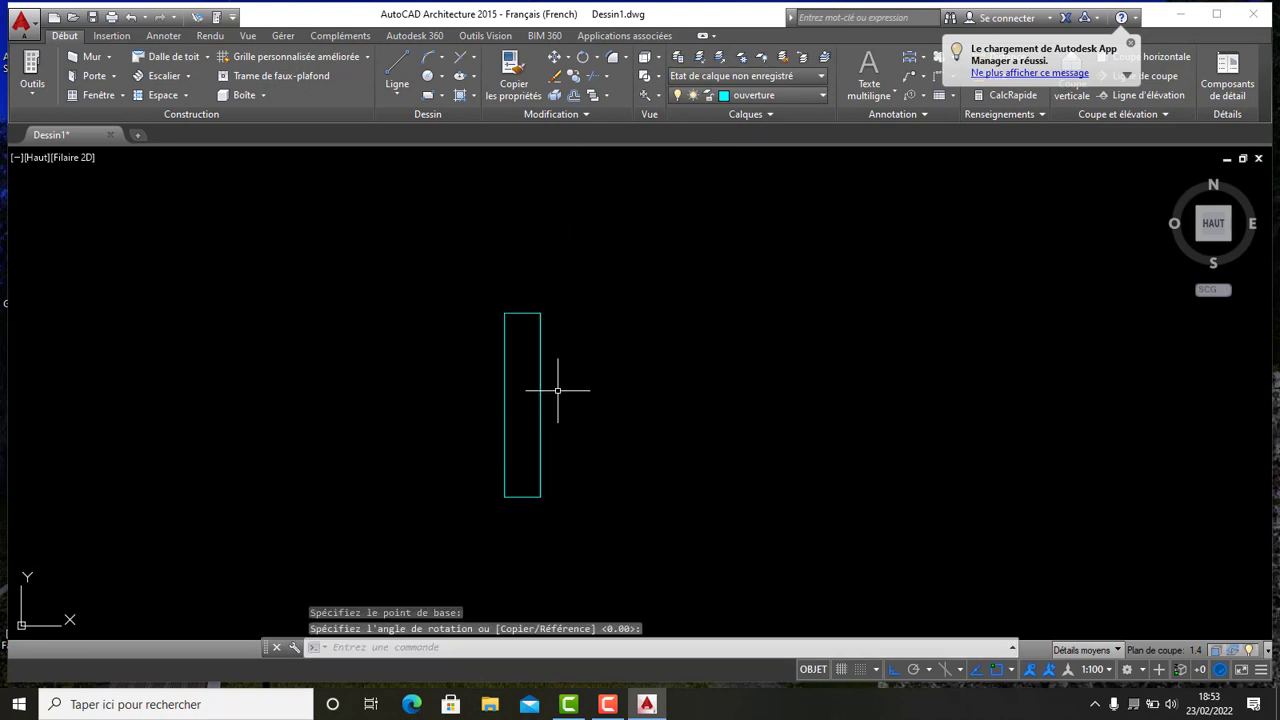
- Copy the vertical cap onto the free end of a vertical partition wall
scroll(585, 366, "down", 3)
left_click(604, 471)
left_click(490, 270)
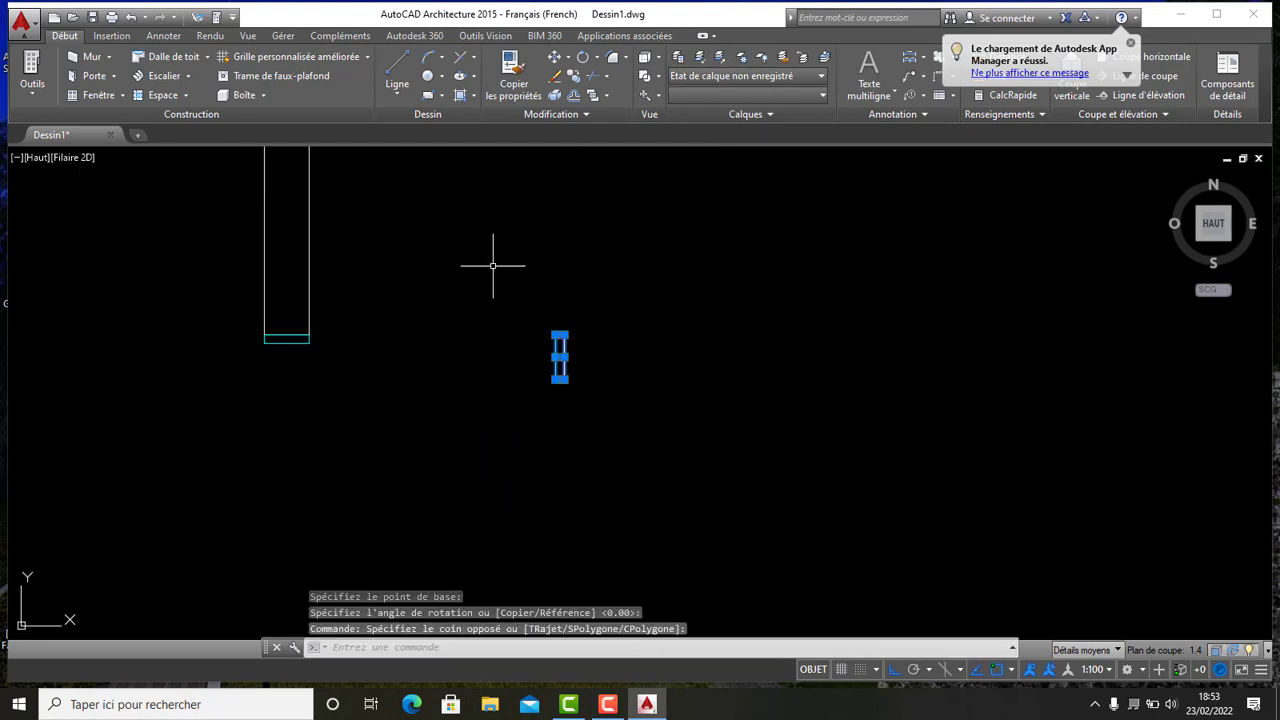
left_click(574, 77)
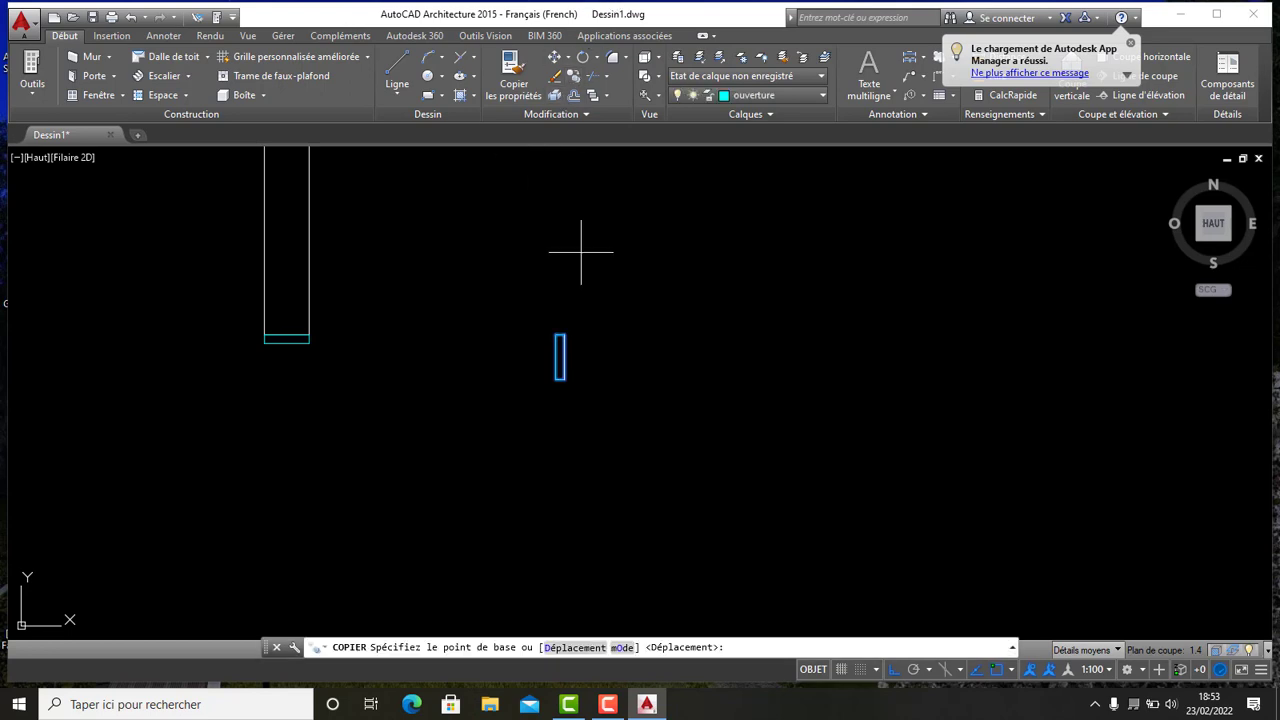
scroll(562, 326, "up", 5)
left_click(553, 349)
scroll(553, 345, "down", 10)
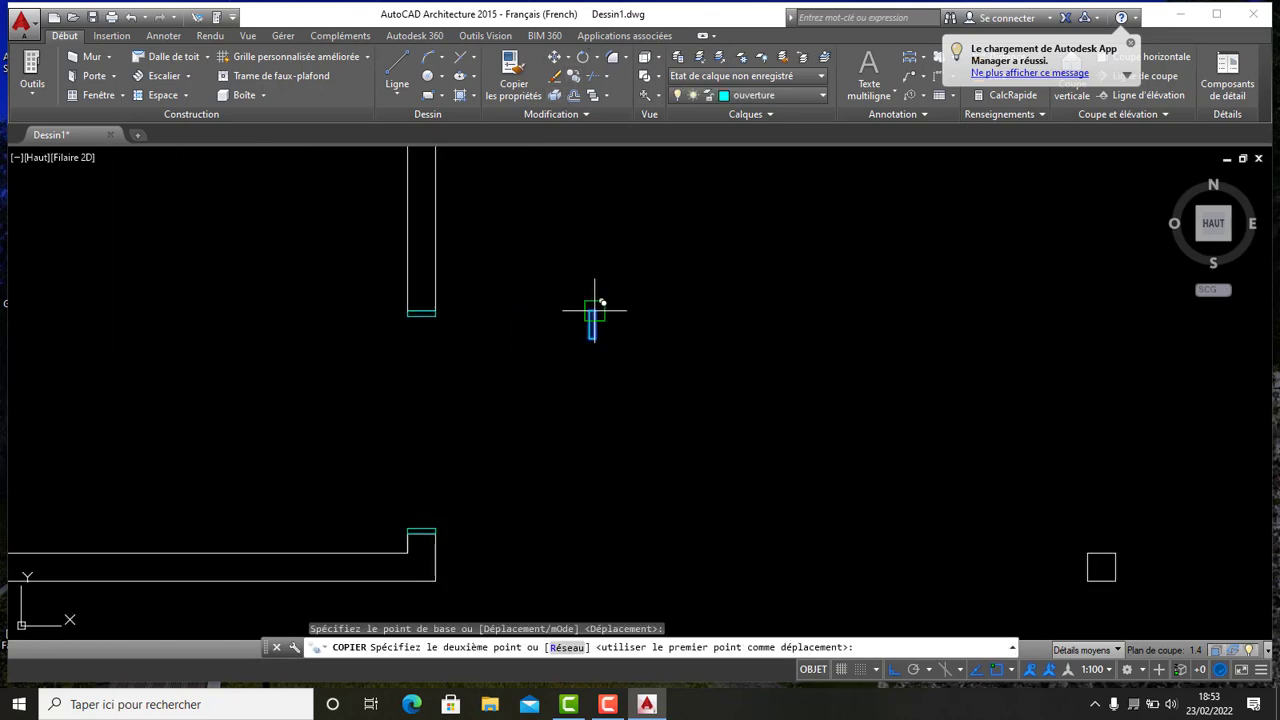
middle_click_drag(548, 188, 552, 440)
scroll(552, 420, "up", 7)
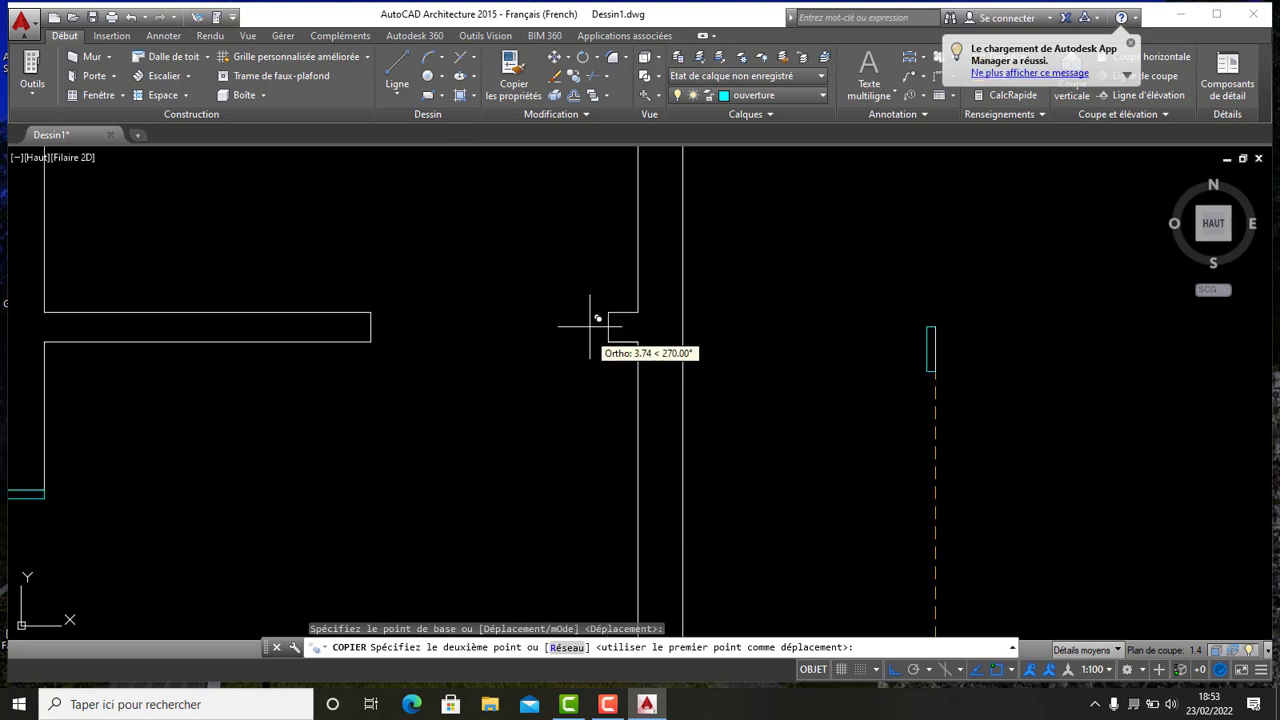
left_click(608, 312)
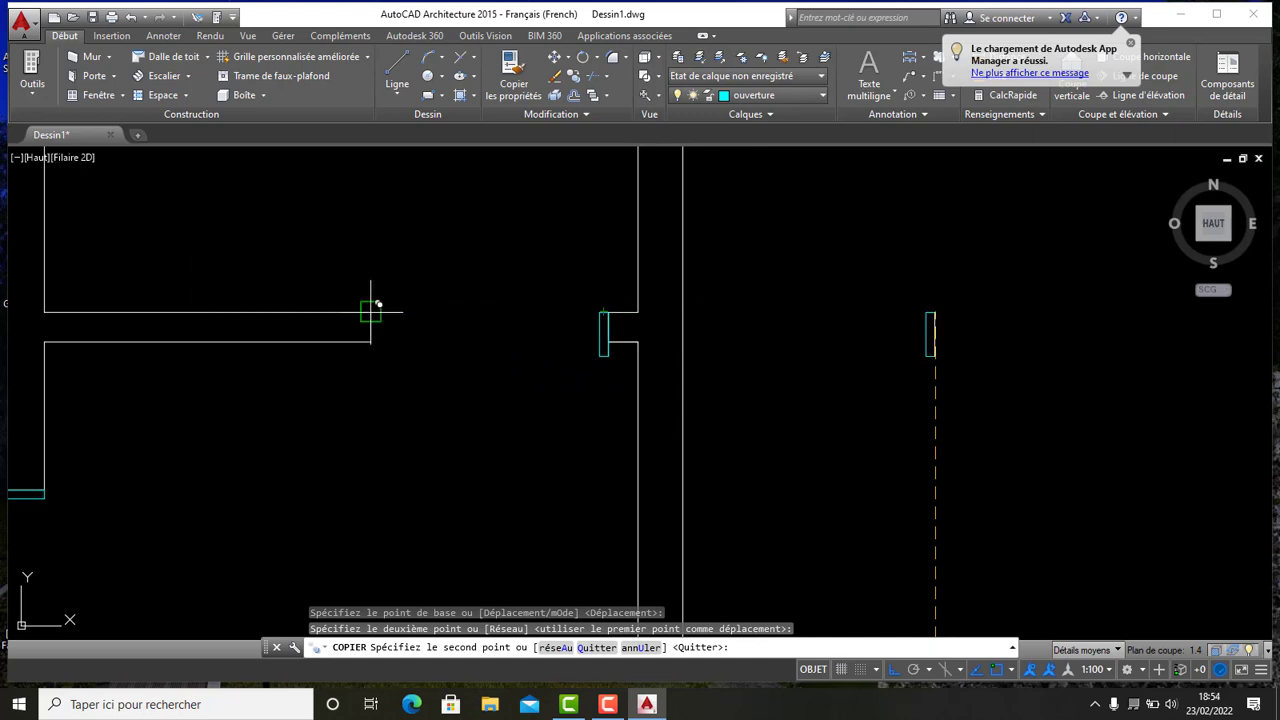
key("Escape")
- Draw a line across the copied cap along the partition wall's edge
scroll(606, 337, "up", 6)
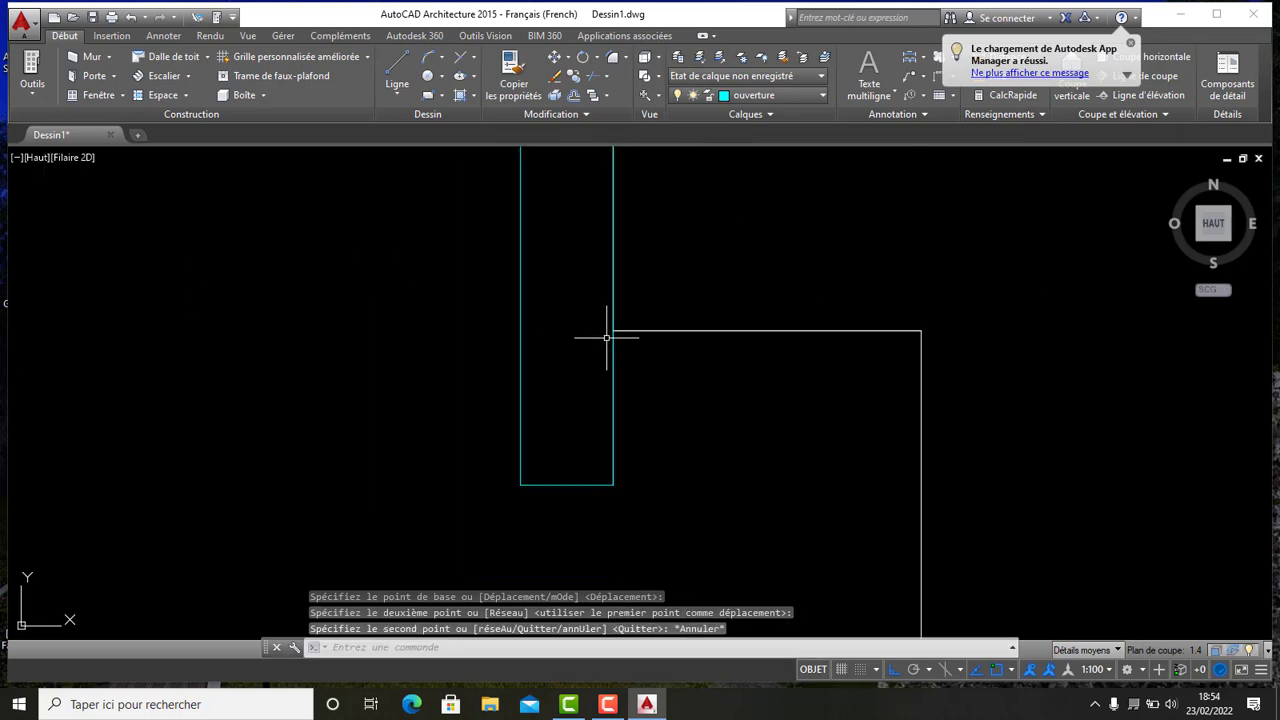
scroll(606, 337, "down", 4)
middle_click_drag(606, 337, 599, 384)
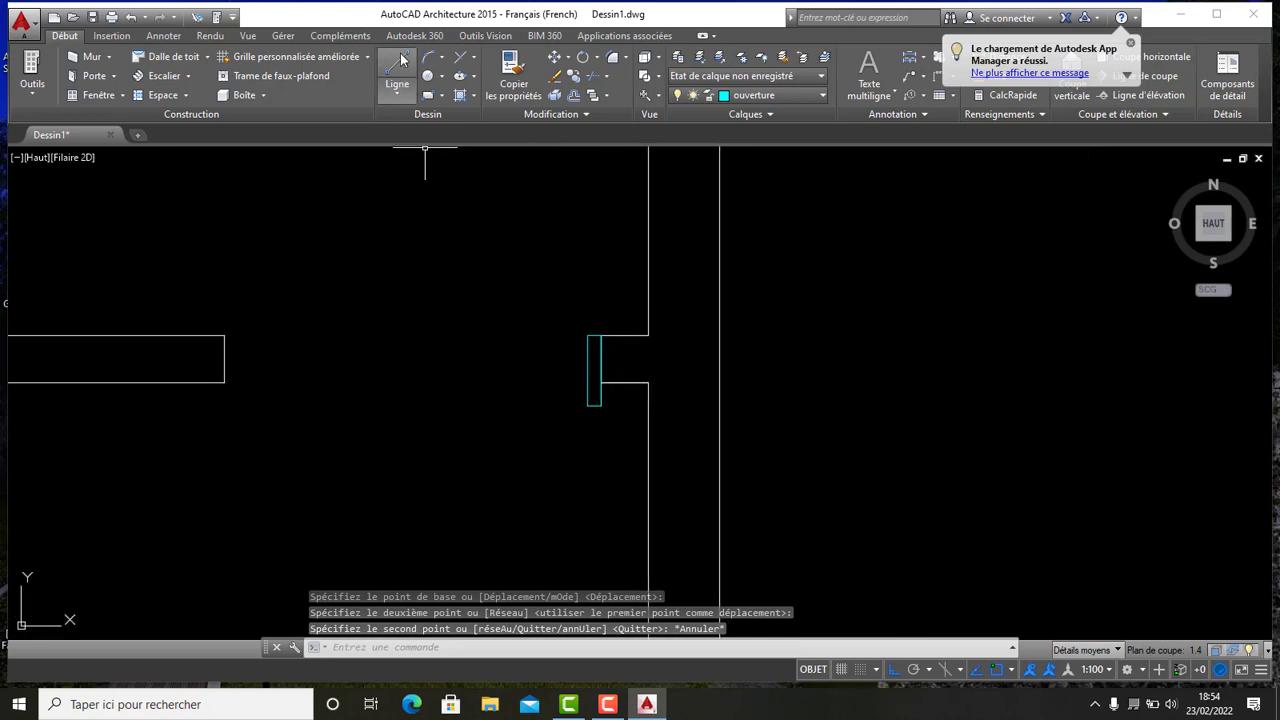
left_click(397, 70)
scroll(621, 427, "up", 6)
middle_click_drag(466, 247, 488, 420)
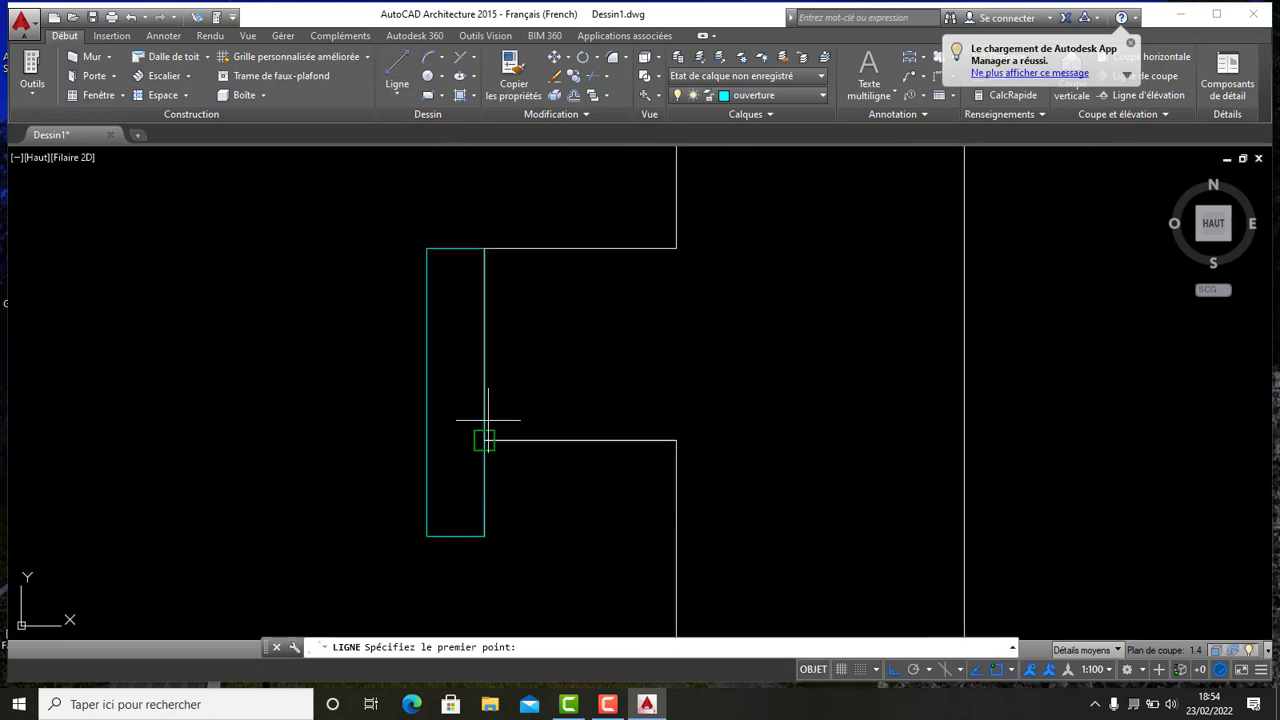
left_click(484, 440)
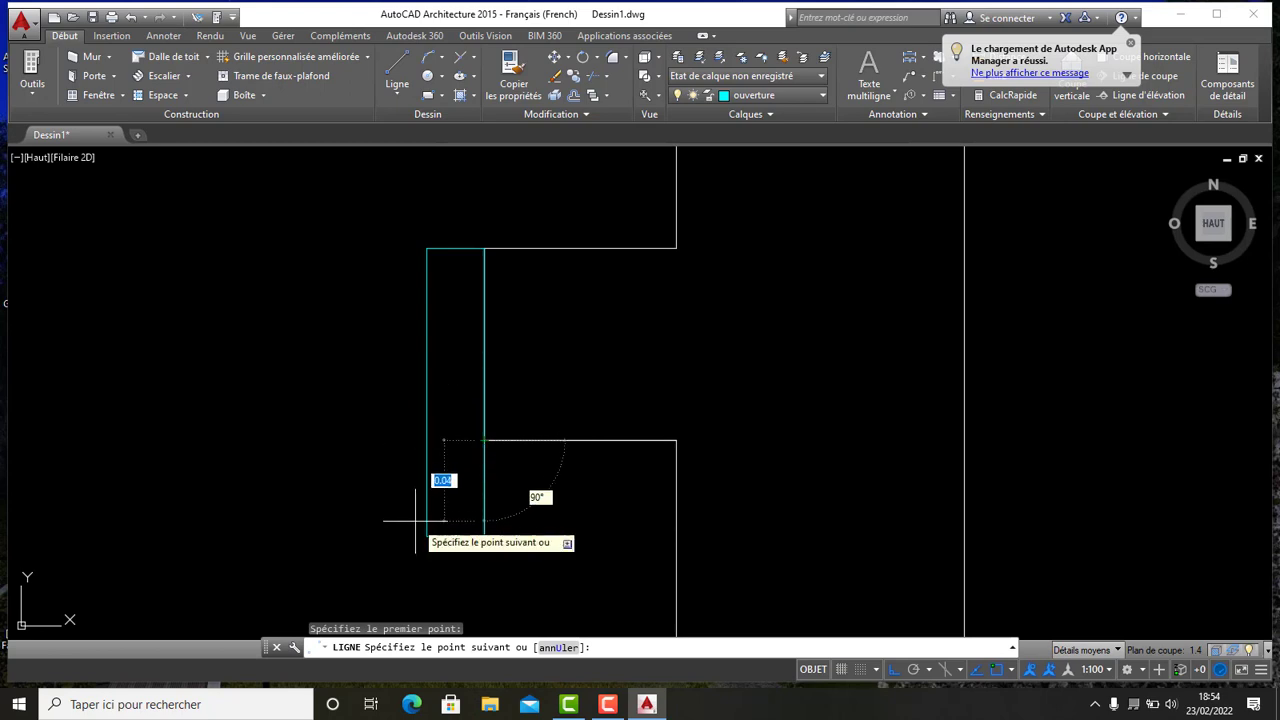
left_click(427, 440)
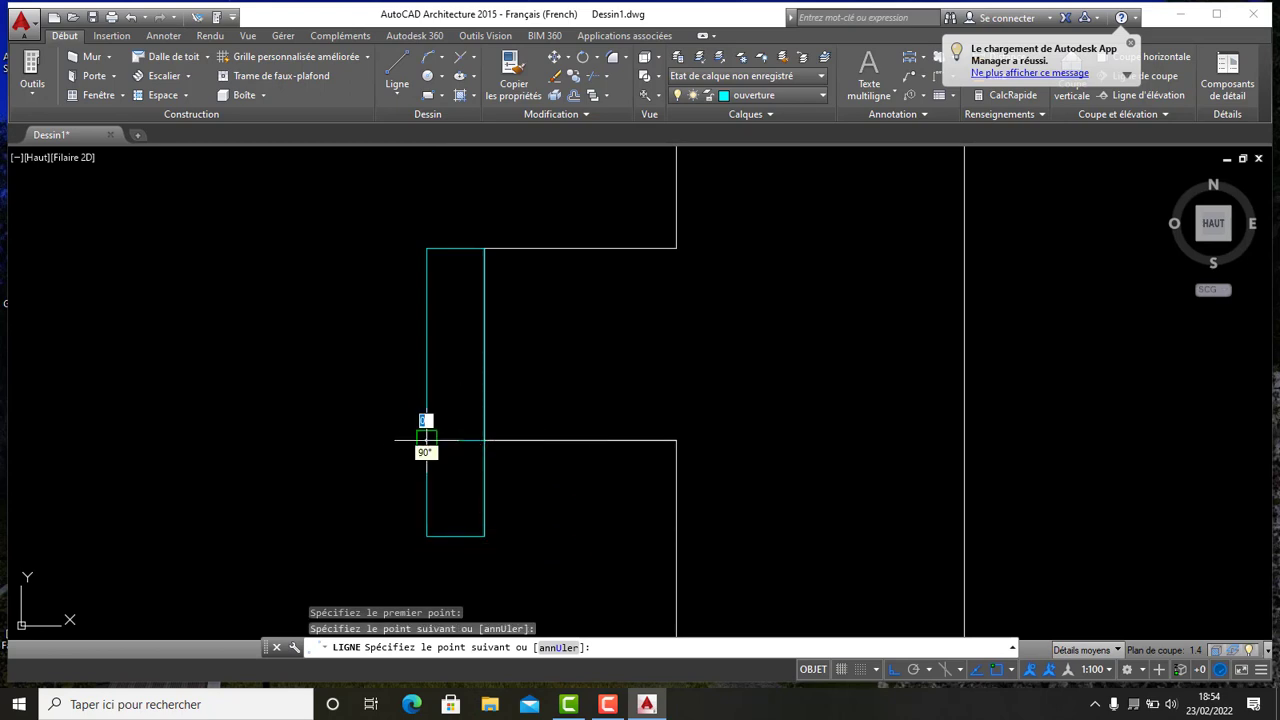
key("Escape")
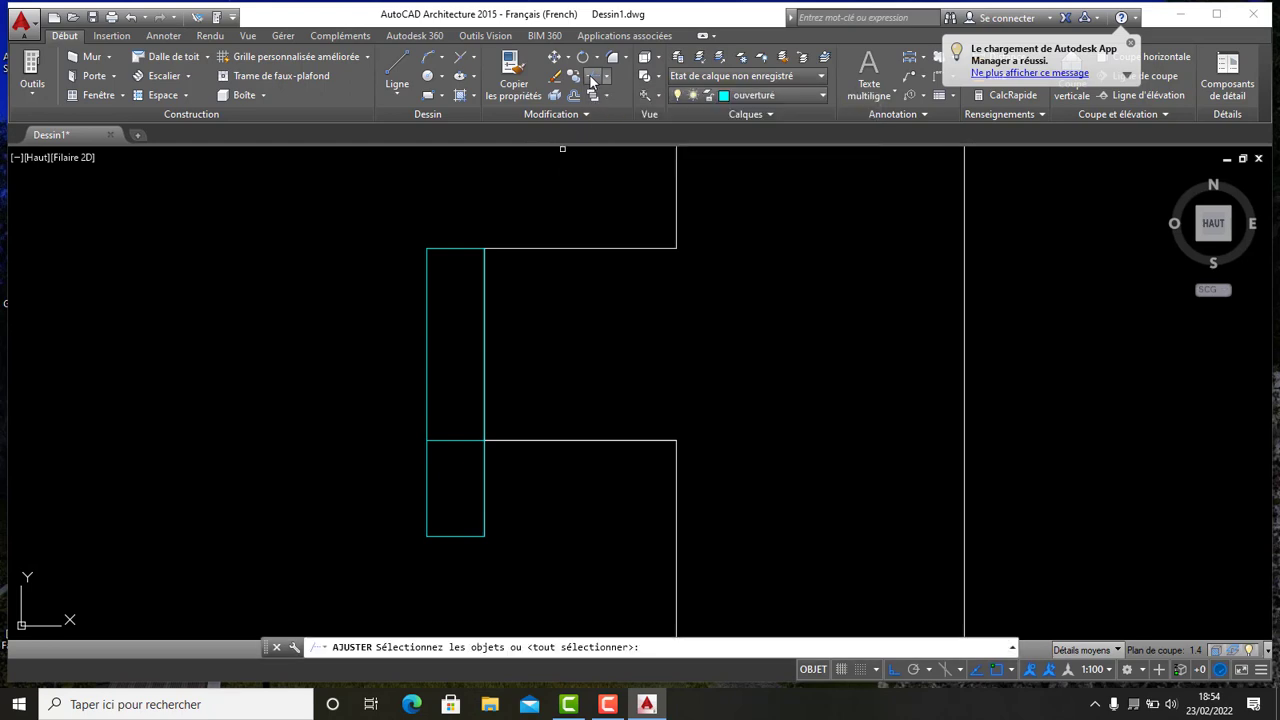
- Trim away the part of the cap extending past the wall and delete the leftover line
left_click(589, 75)
key("Return")
left_click(538, 488)
left_click(278, 471)
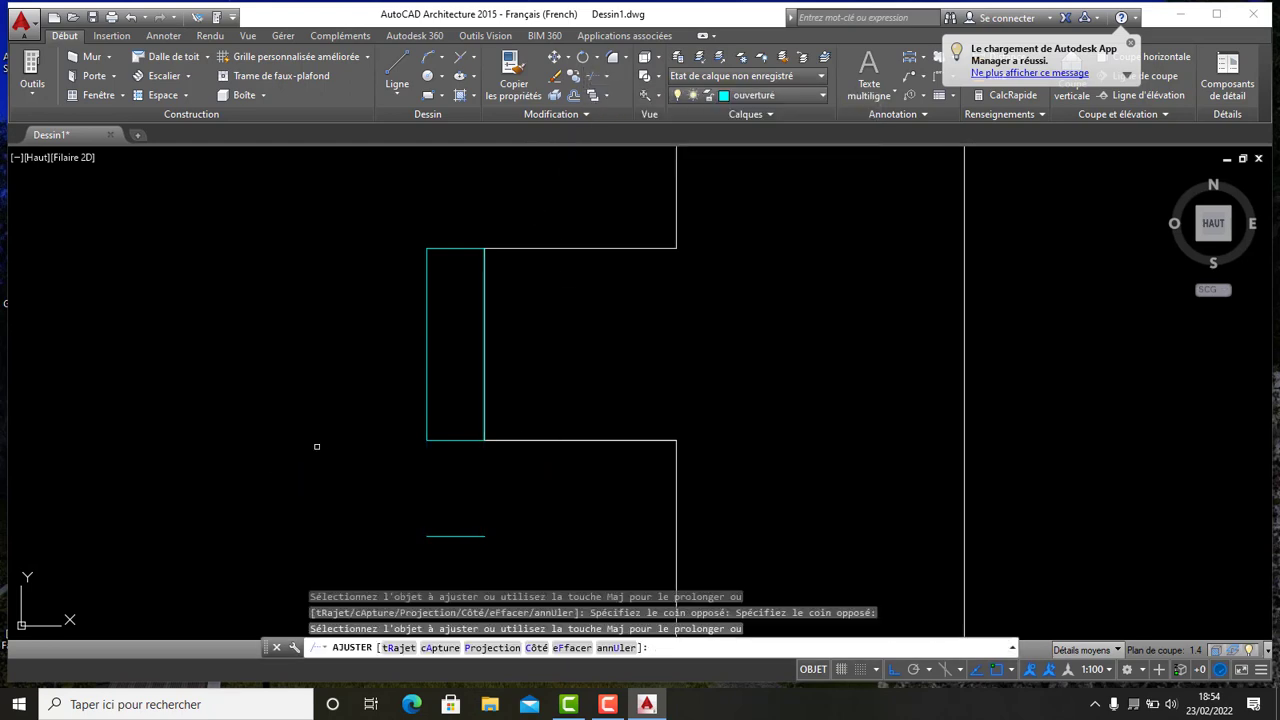
scroll(456, 361, "down", 3)
middle_click_drag(436, 399, 482, 371)
scroll(482, 371, "up", 6)
key("Escape")
left_click(580, 429)
left_click(453, 331)
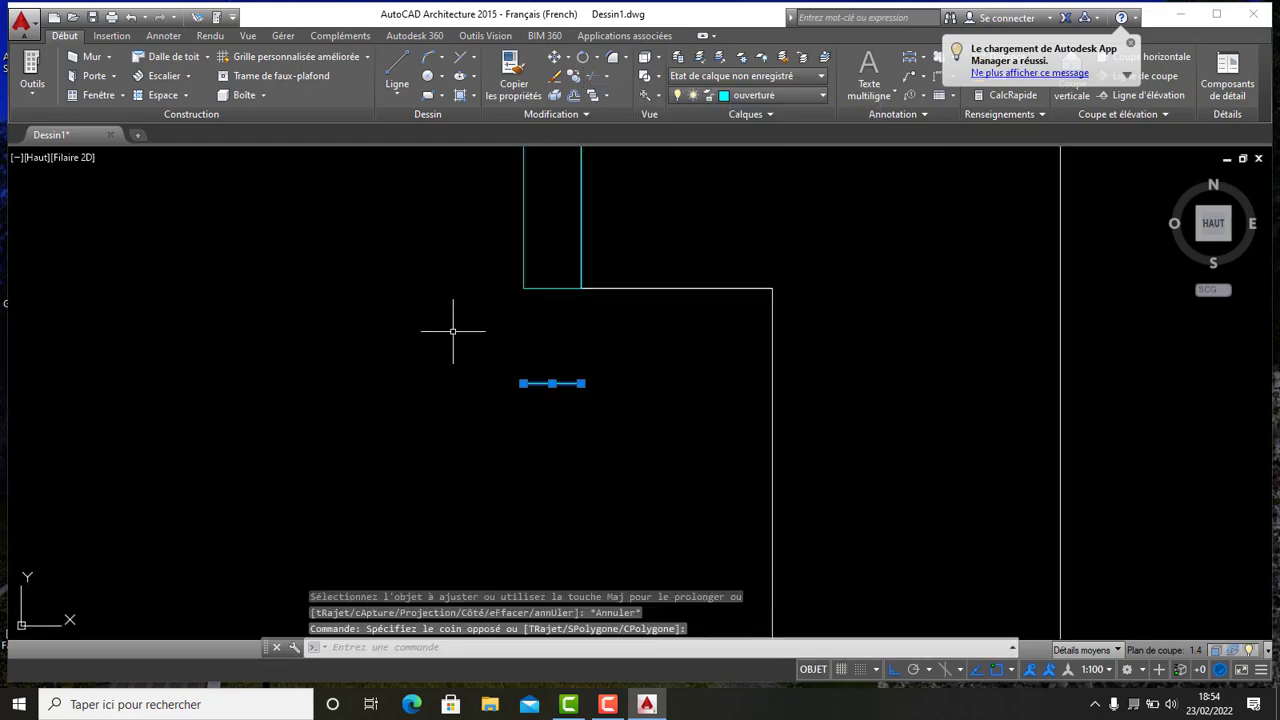
key("Delete")
scroll(477, 329, "up", 2)
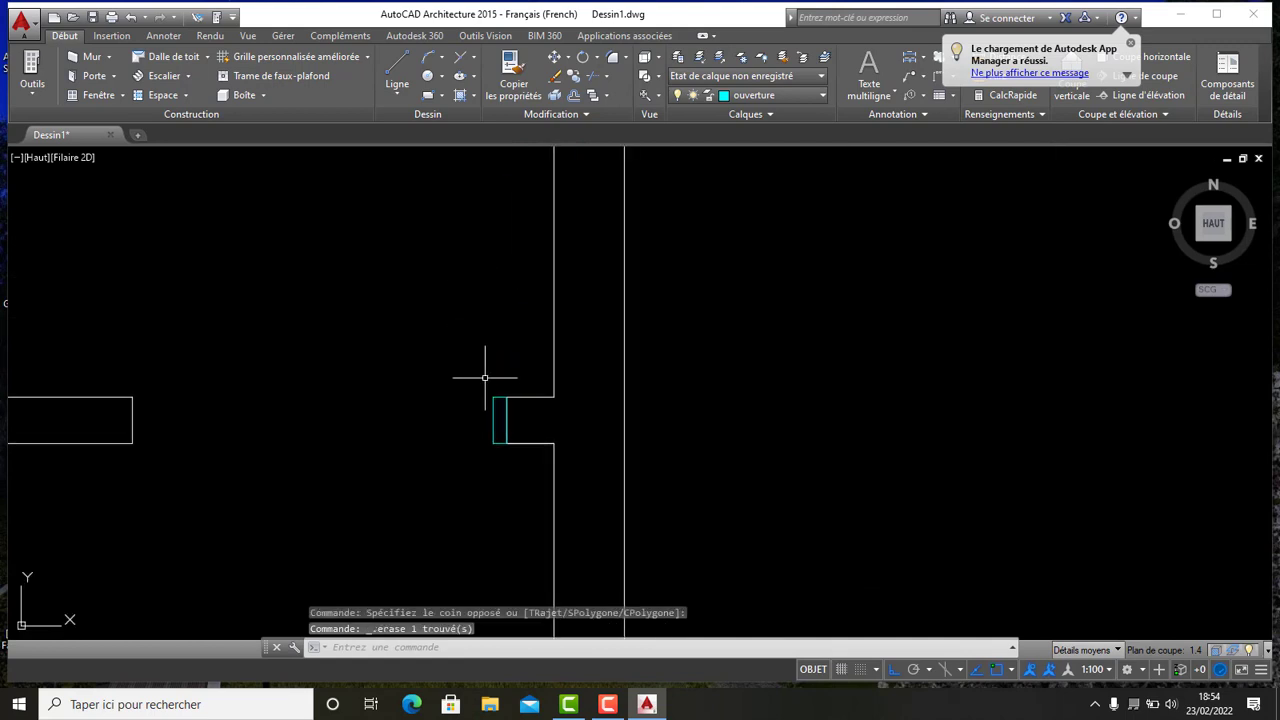
- Copy the trimmed cap onto the free end of the horizontal partition to the left
scroll(520, 420, "down", 4)
left_click(537, 465)
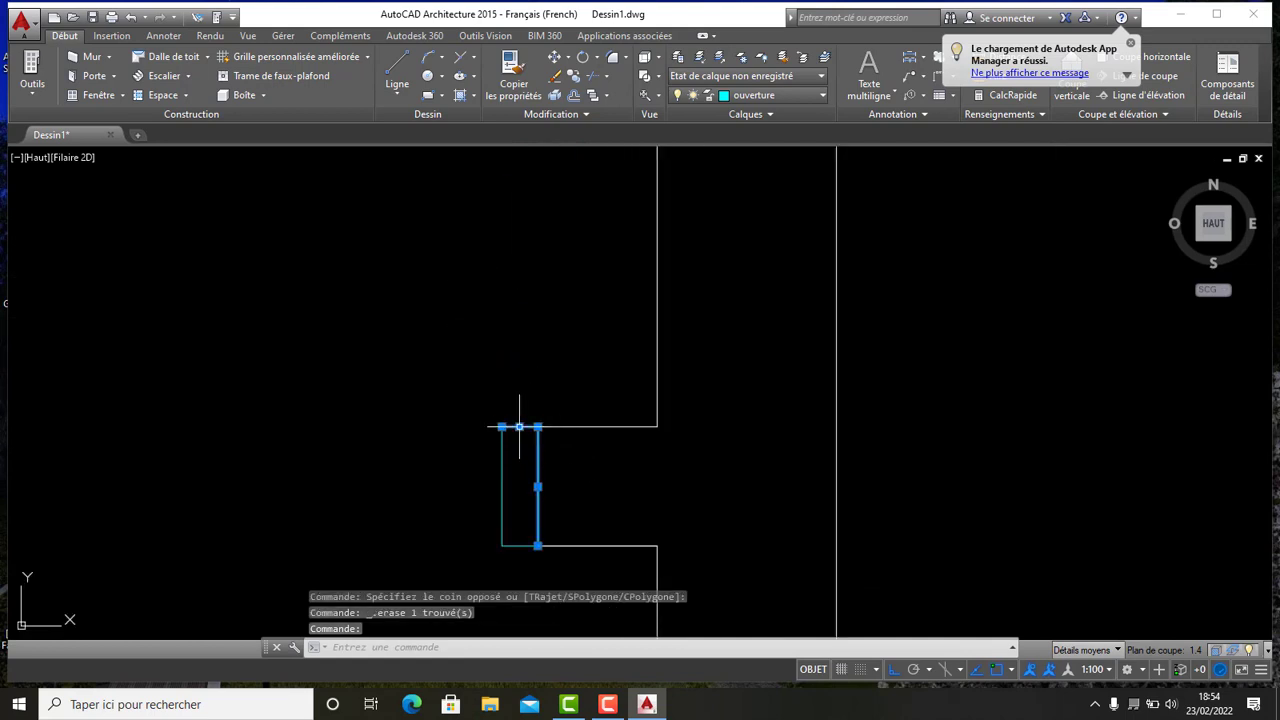
left_click(503, 483)
left_click(491, 534)
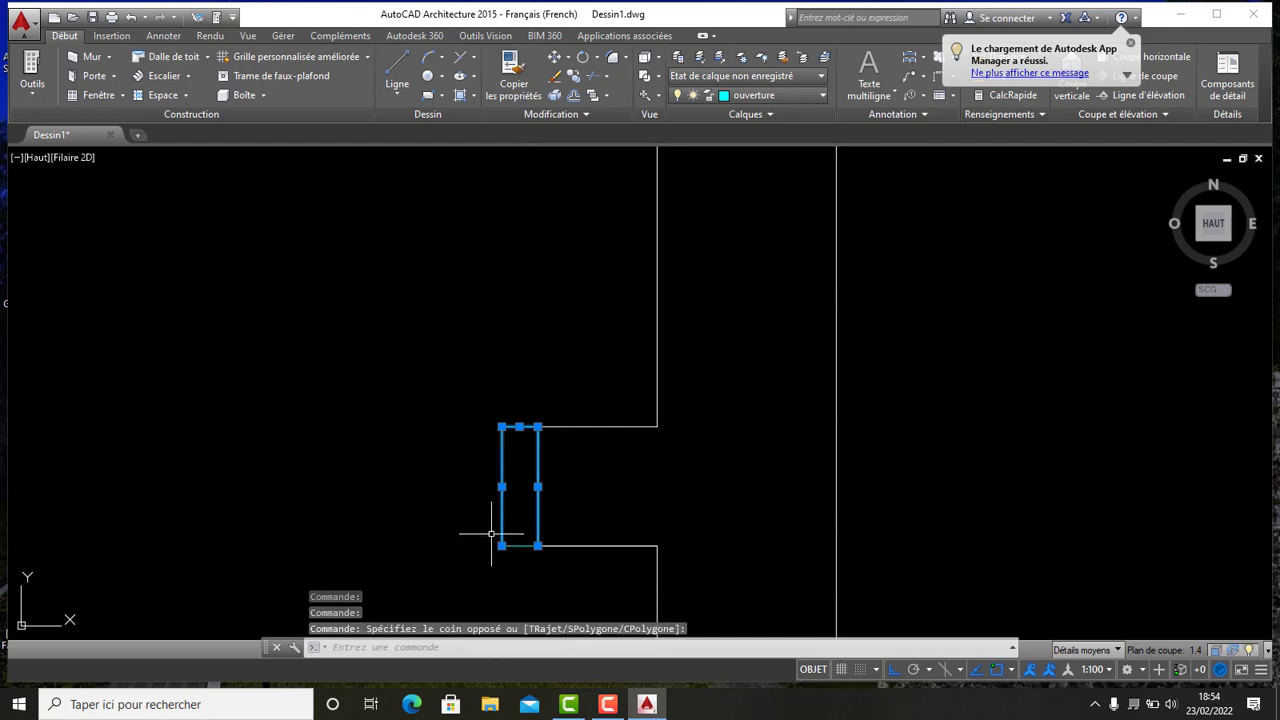
left_click(519, 545)
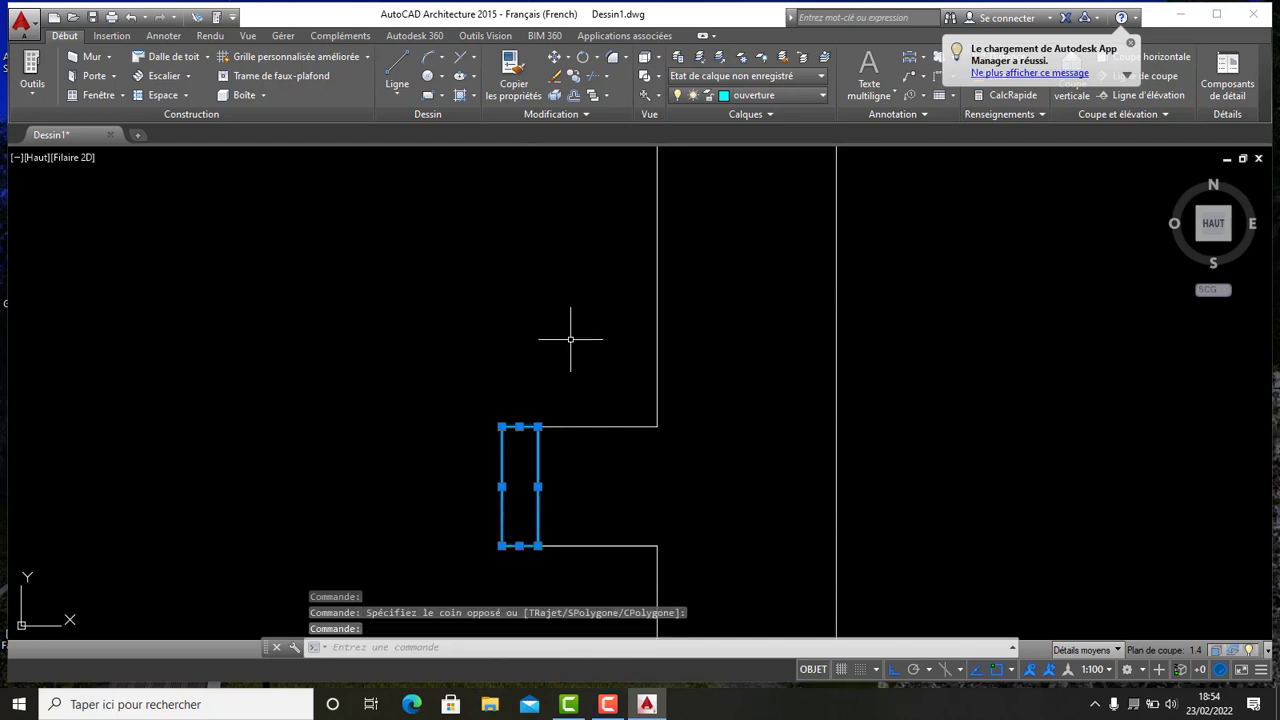
left_click(576, 78)
scroll(570, 357, "down", 4)
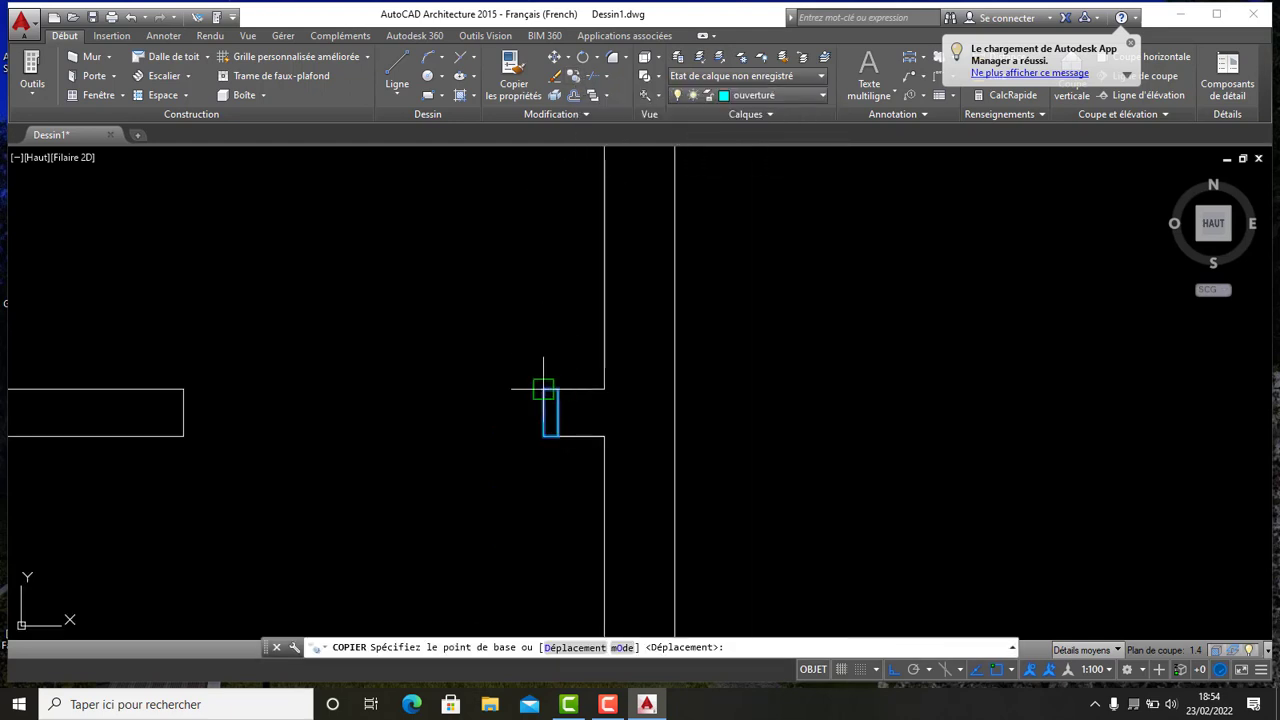
left_click(543, 389)
left_click(183, 389)
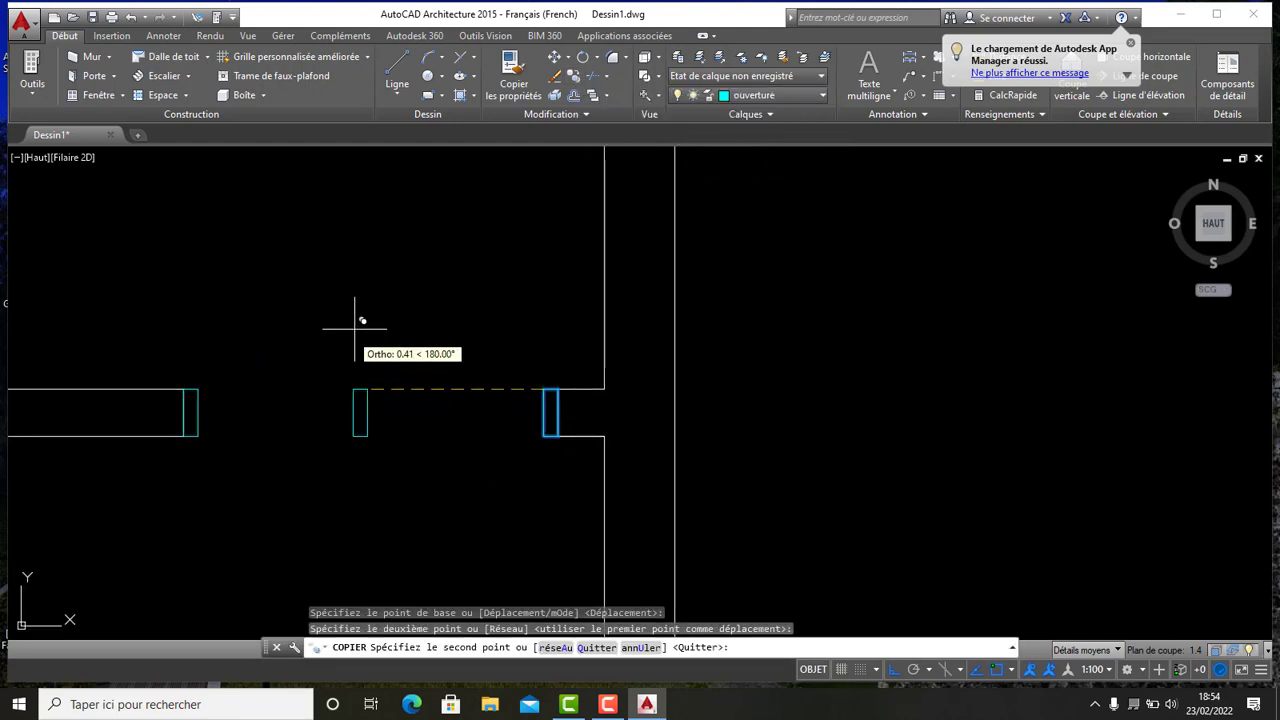
scroll(400, 300, "down", 5)
key("Escape")
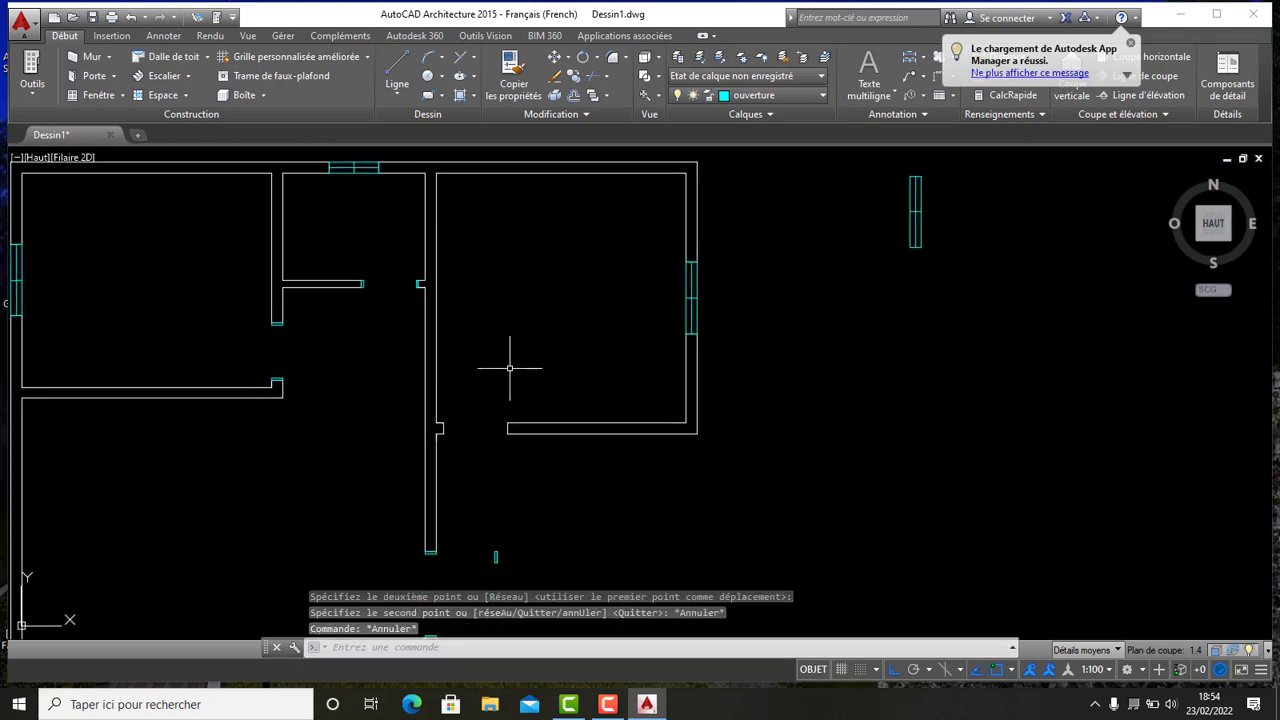
- Copy the spare vertical cap onto the free end of another horizontal wall
scroll(510, 368, "down", 2)
scroll(495, 440, "up", 6)
middle_click_drag(483, 484, 606, 357)
scroll(575, 484, "up", 2)
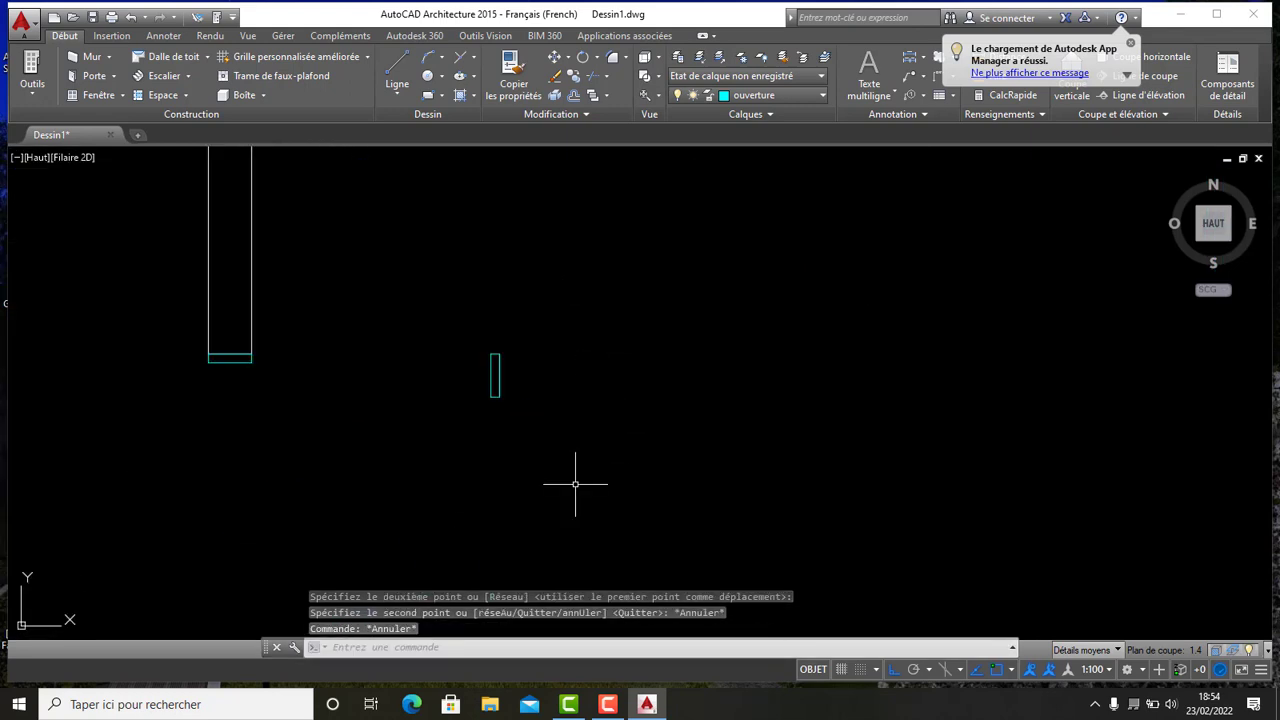
left_click(590, 502)
left_click(438, 312)
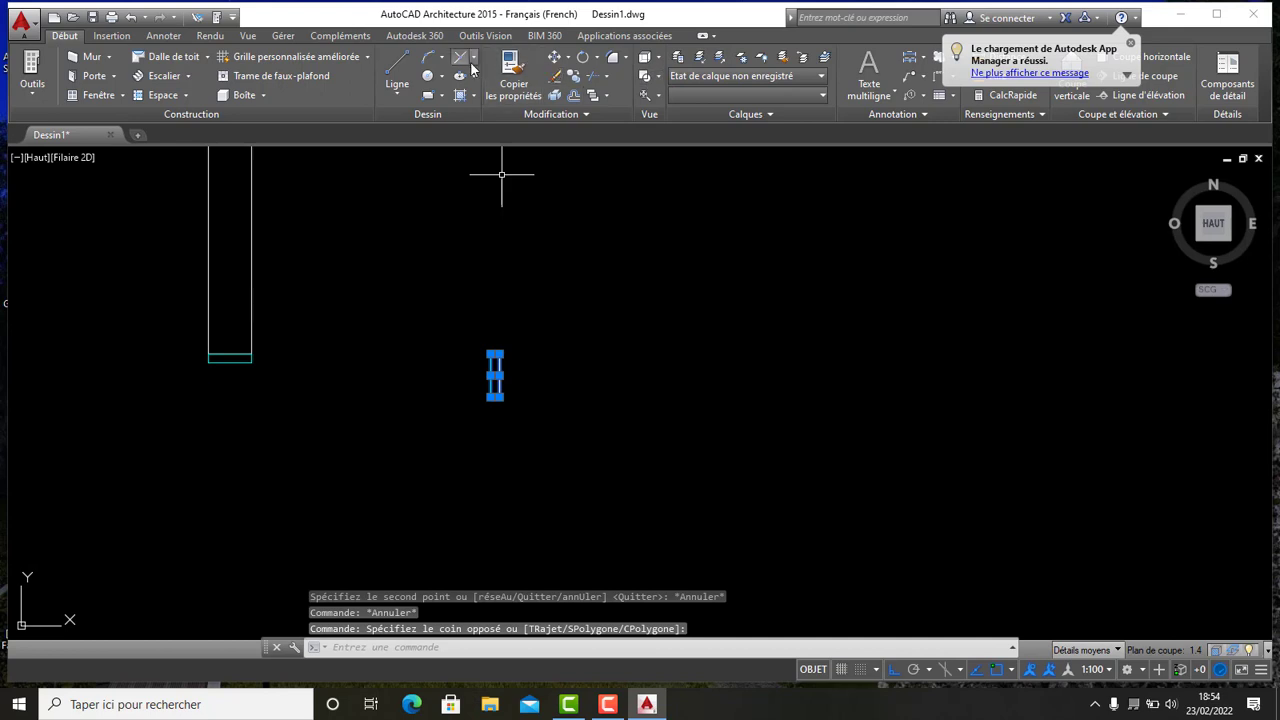
left_click(573, 76)
scroll(520, 375, "up", 3)
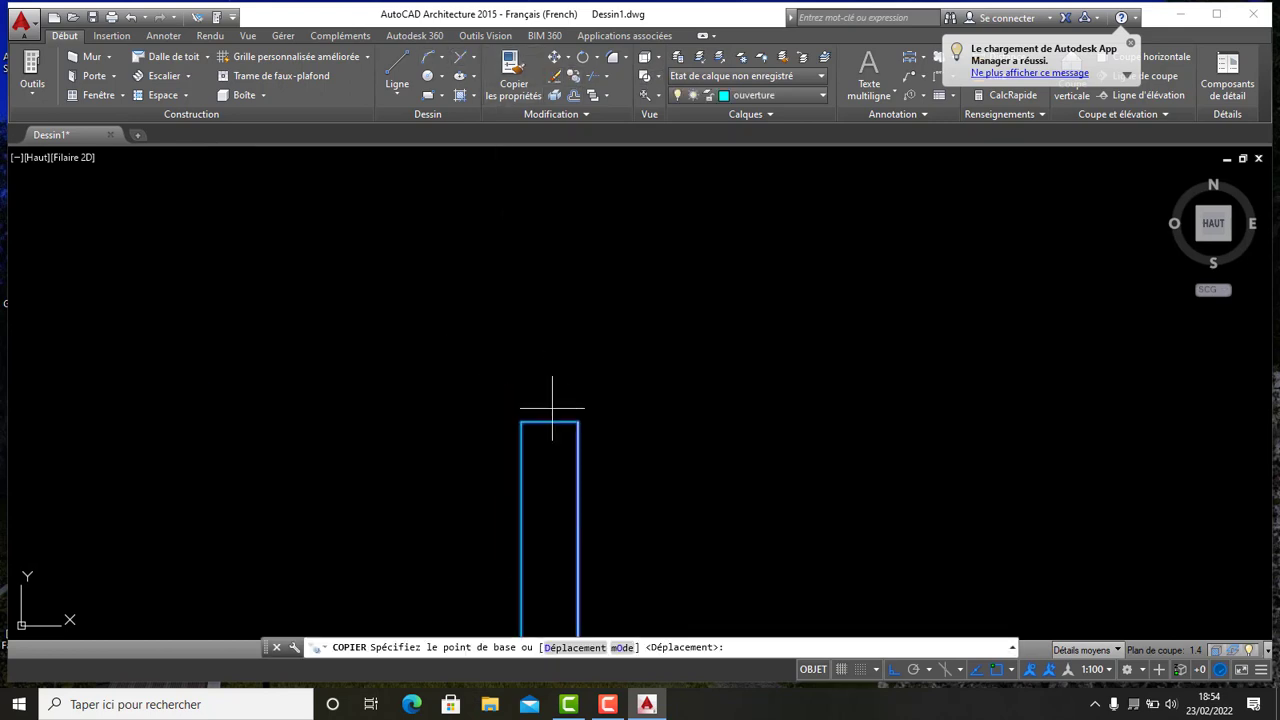
scroll(570, 400, "down", 4)
middle_click_drag(550, 279, 558, 514)
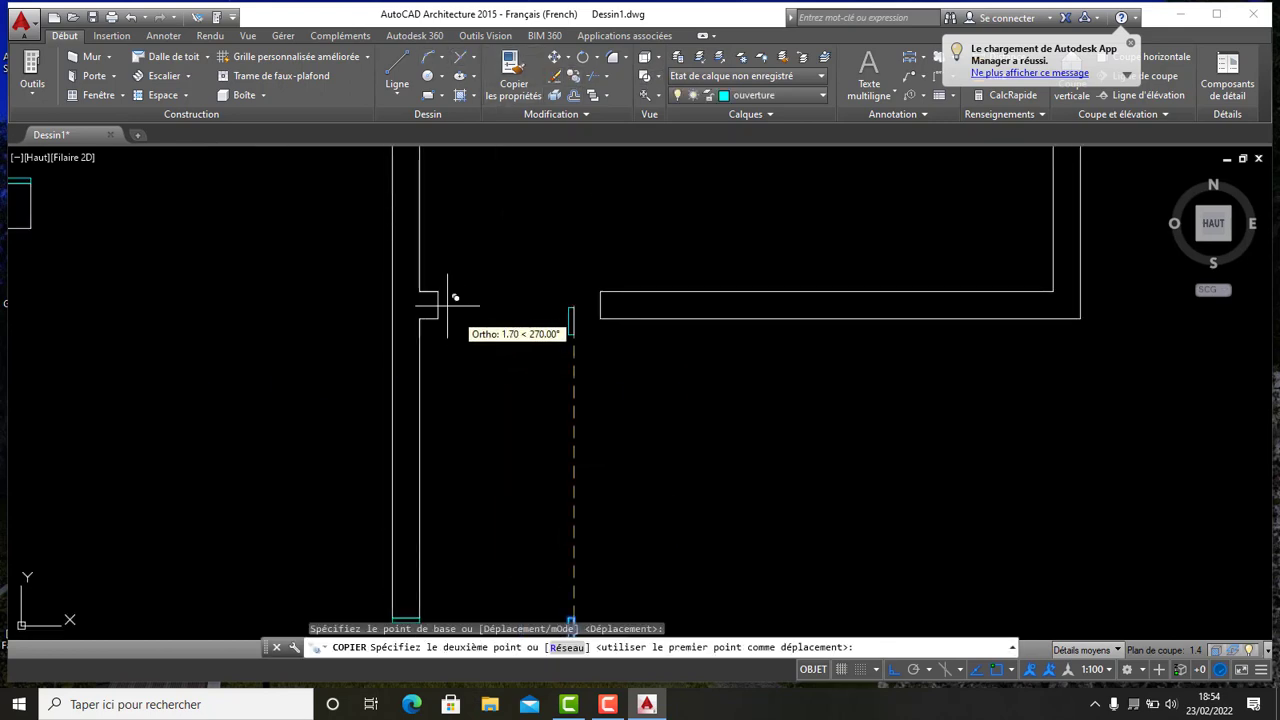
scroll(441, 301, "up", 4)
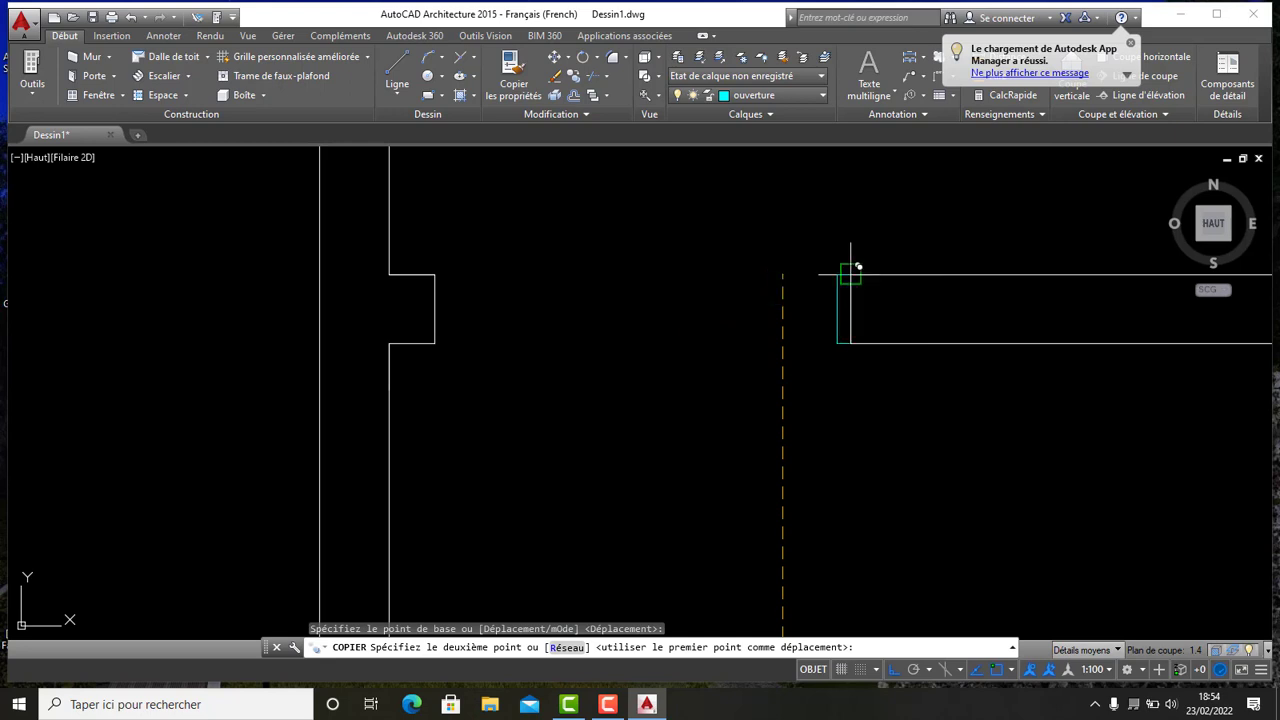
left_click(847, 275)
scroll(440, 277, "up", 3)
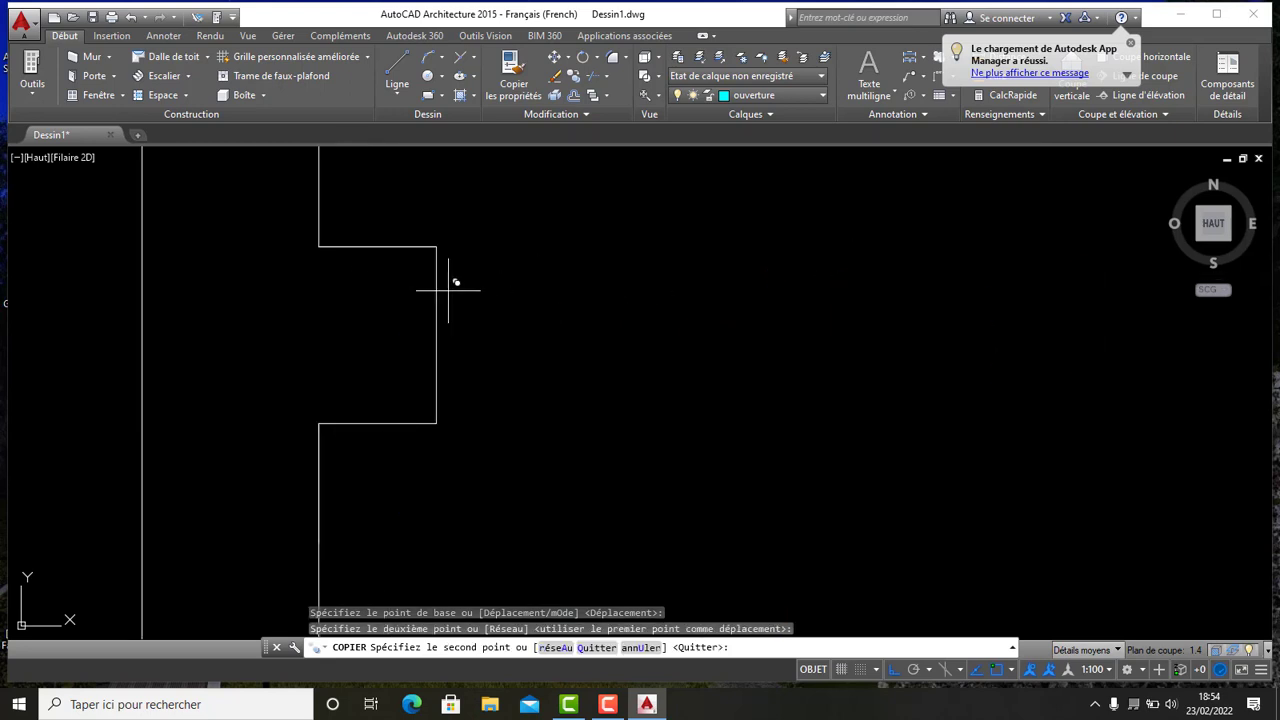
scroll(560, 310, "down", 2)
scroll(626, 345, "down", 2)
key("Escape")
scroll(671, 358, "down", 3)
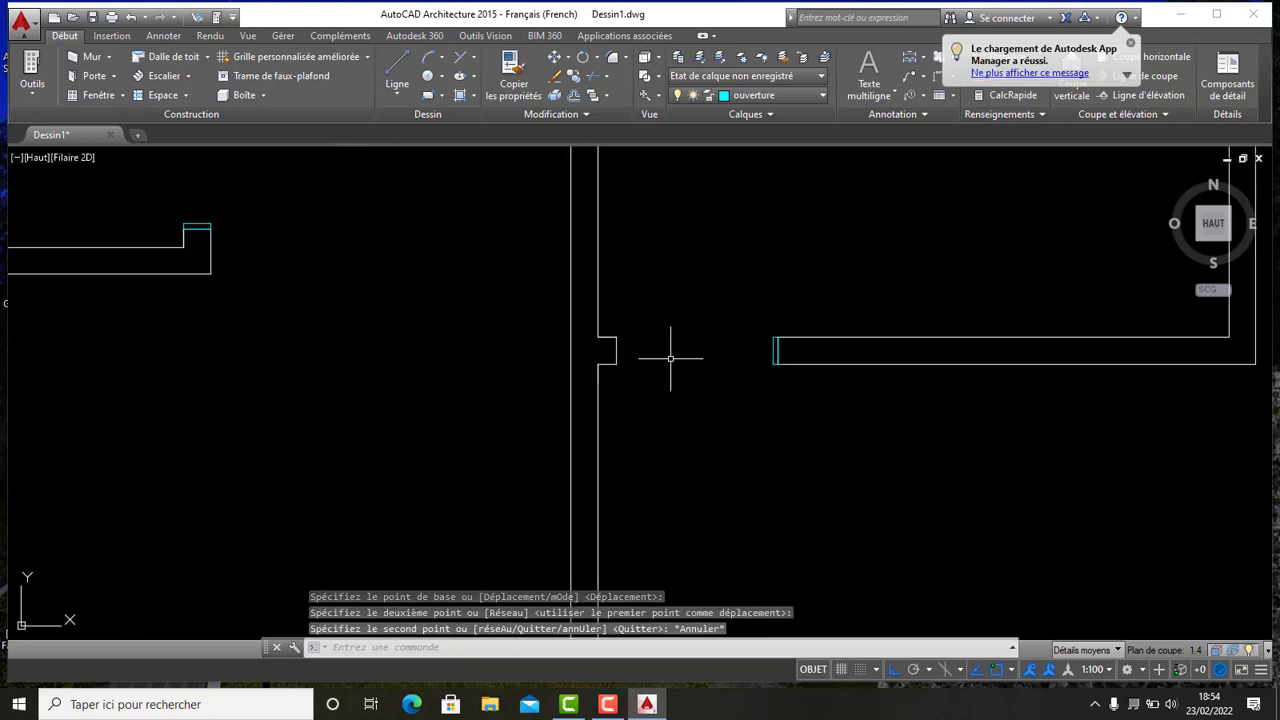
- Copy the spare vertical cap onto the end of another wall stub in the plan
scroll(694, 440, "up", 2)
middle_click_drag(738, 576, 713, 483)
left_click(726, 495)
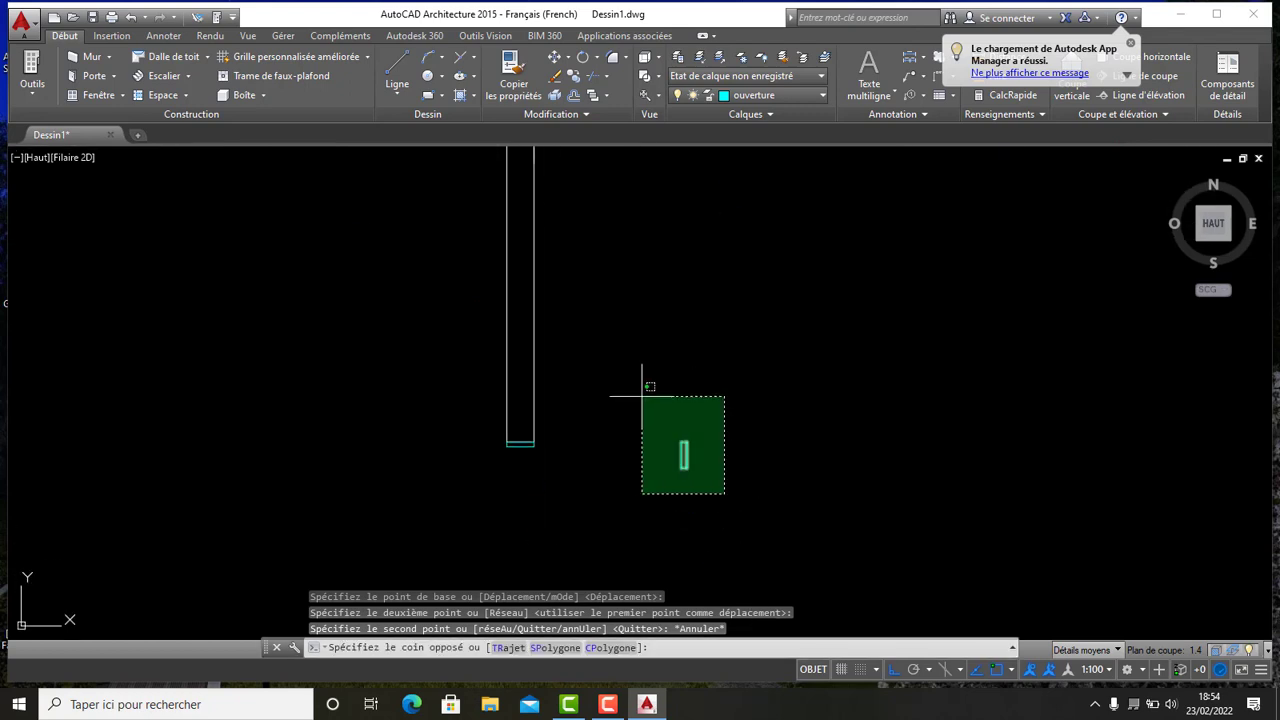
left_click(641, 389)
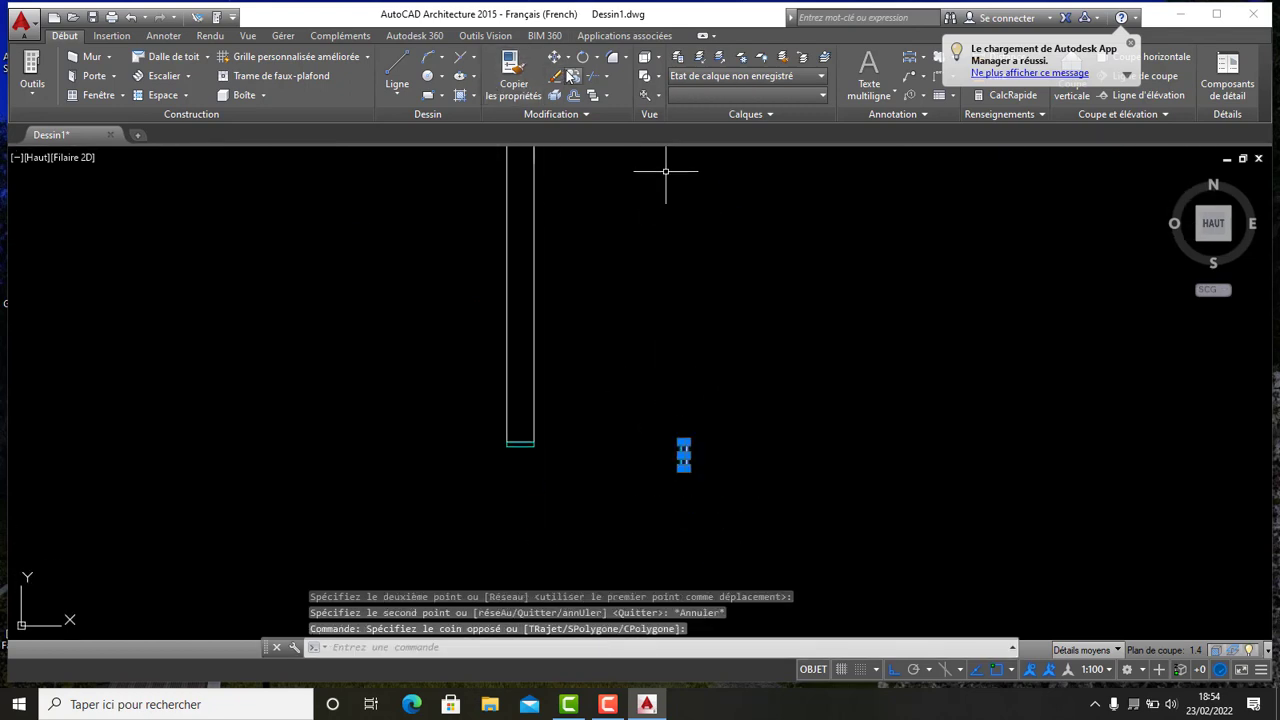
left_click(513, 72)
scroll(686, 470, "up", 5)
left_click(666, 260)
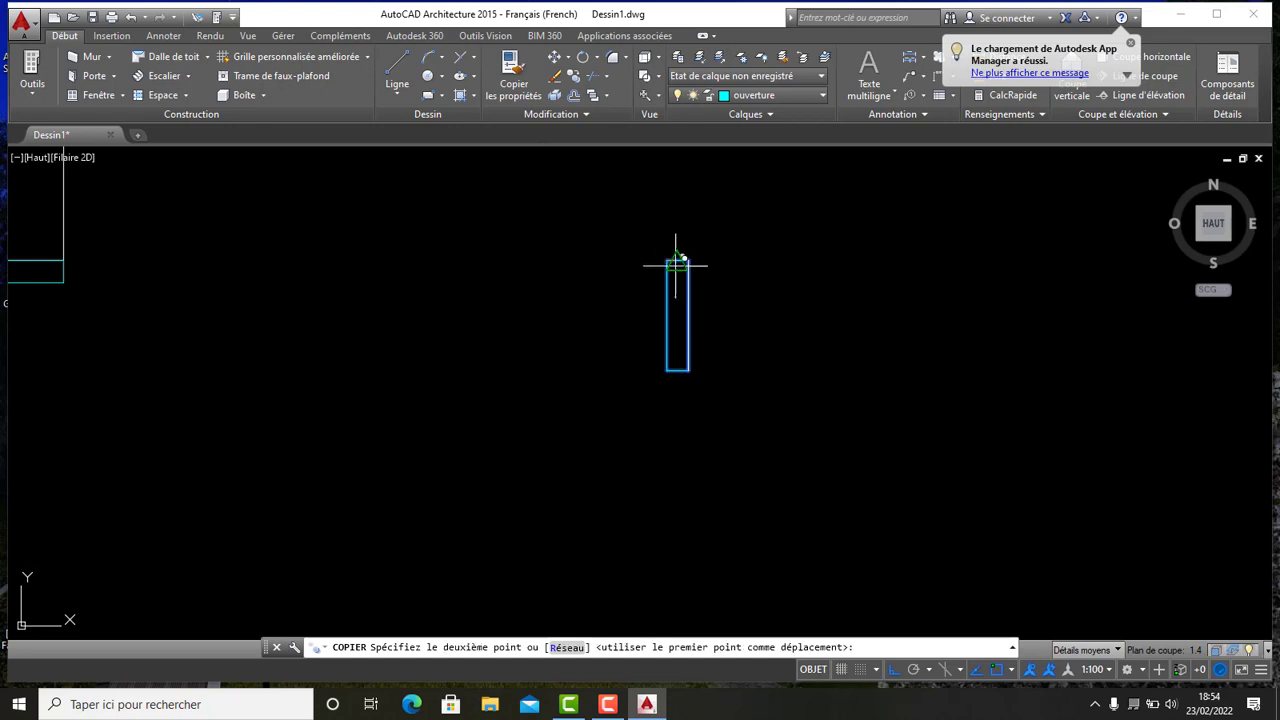
middle_click_drag(578, 286, 626, 437)
scroll(637, 423, "down", 3)
scroll(618, 330, "up", 3)
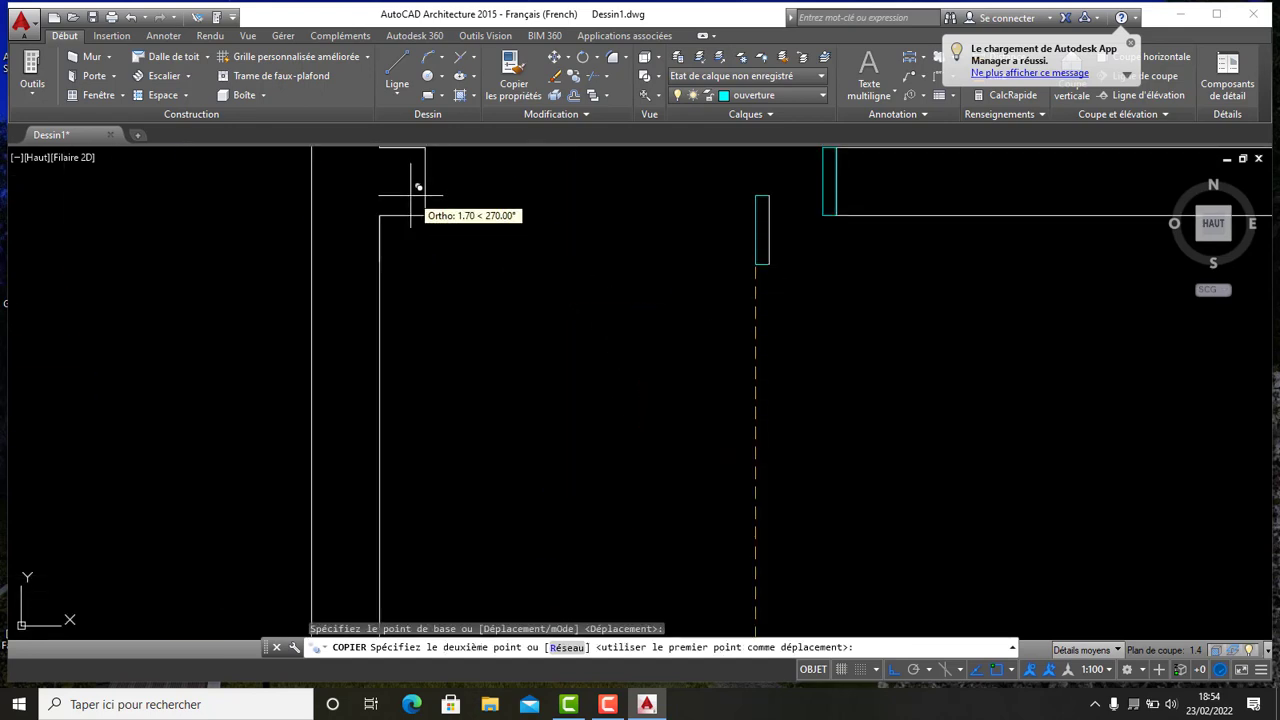
middle_click_drag(409, 192, 495, 424)
left_click(518, 382)
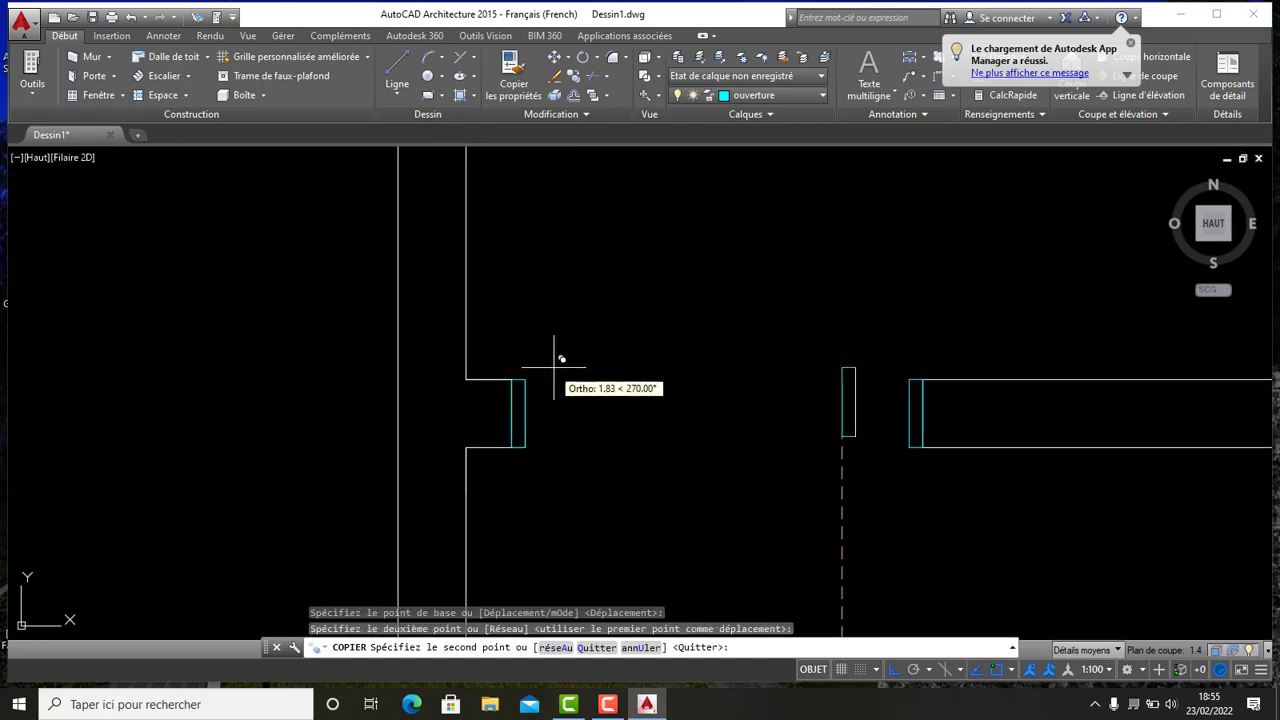
scroll(557, 362, "down", 3)
key("Escape")
key("Escape")
scroll(611, 433, "up", 3)
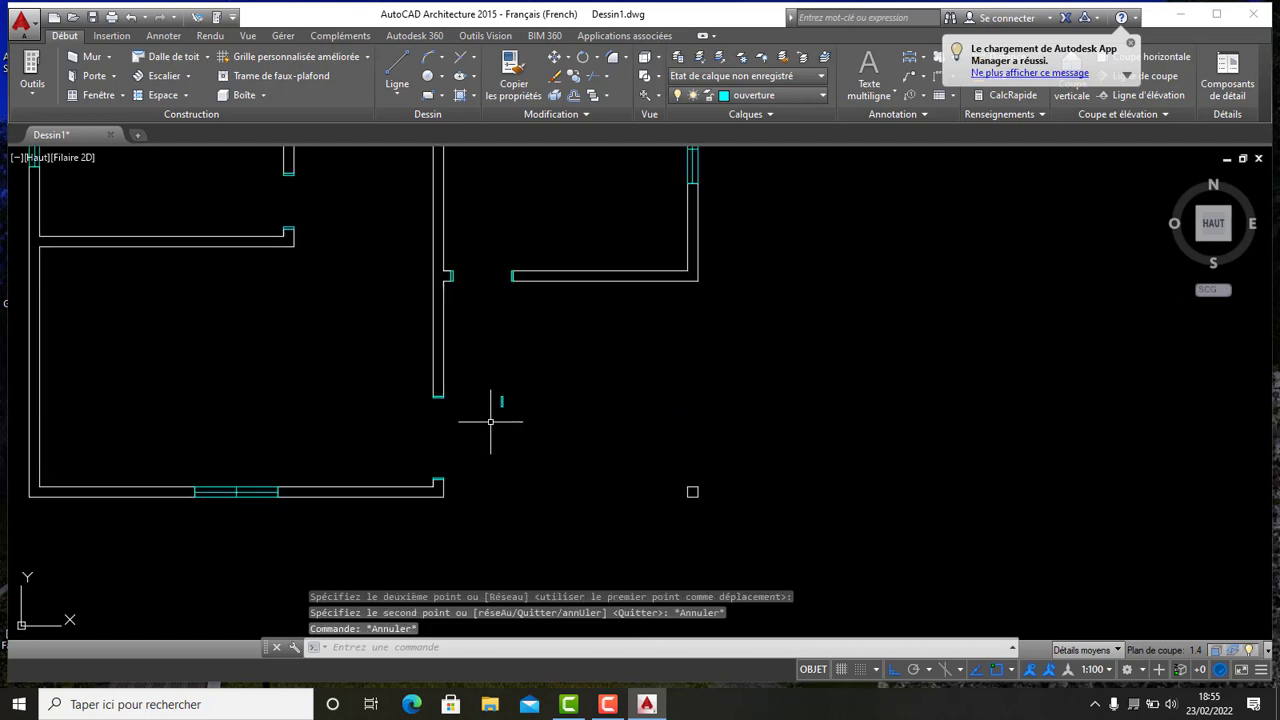
- Start a line from the corner of the cap at the end of the lower wall
scroll(485, 395, "up", 3)
middle_click_drag(489, 409, 534, 359)
scroll(535, 360, "down", 3)
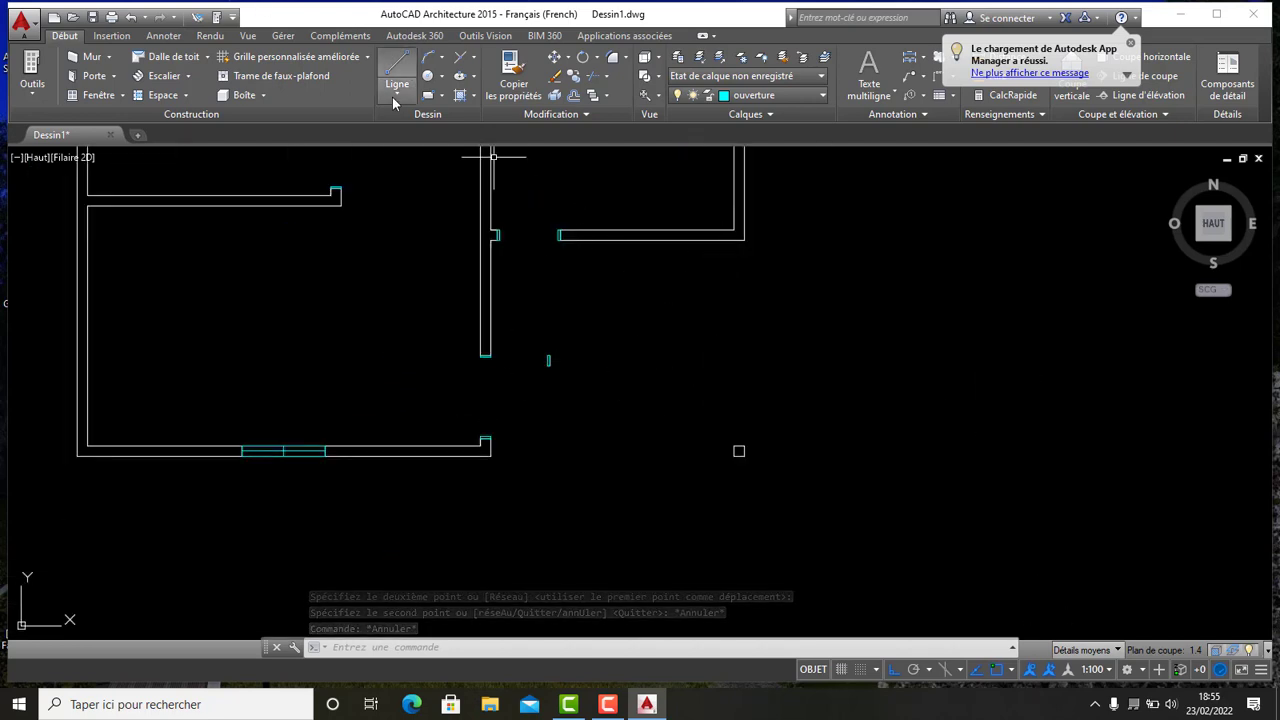
left_click(393, 100)
scroll(470, 415, "up", 5)
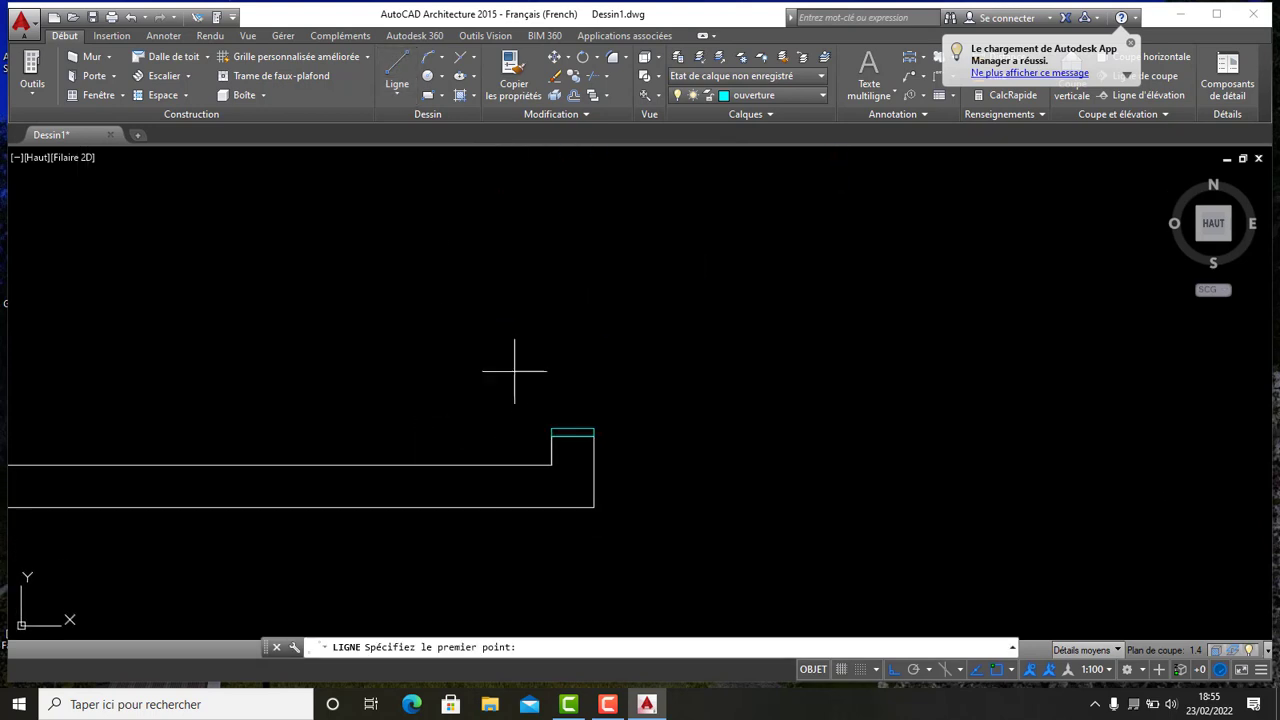
scroll(519, 378, "down", 2)
scroll(584, 395, "up", 4)
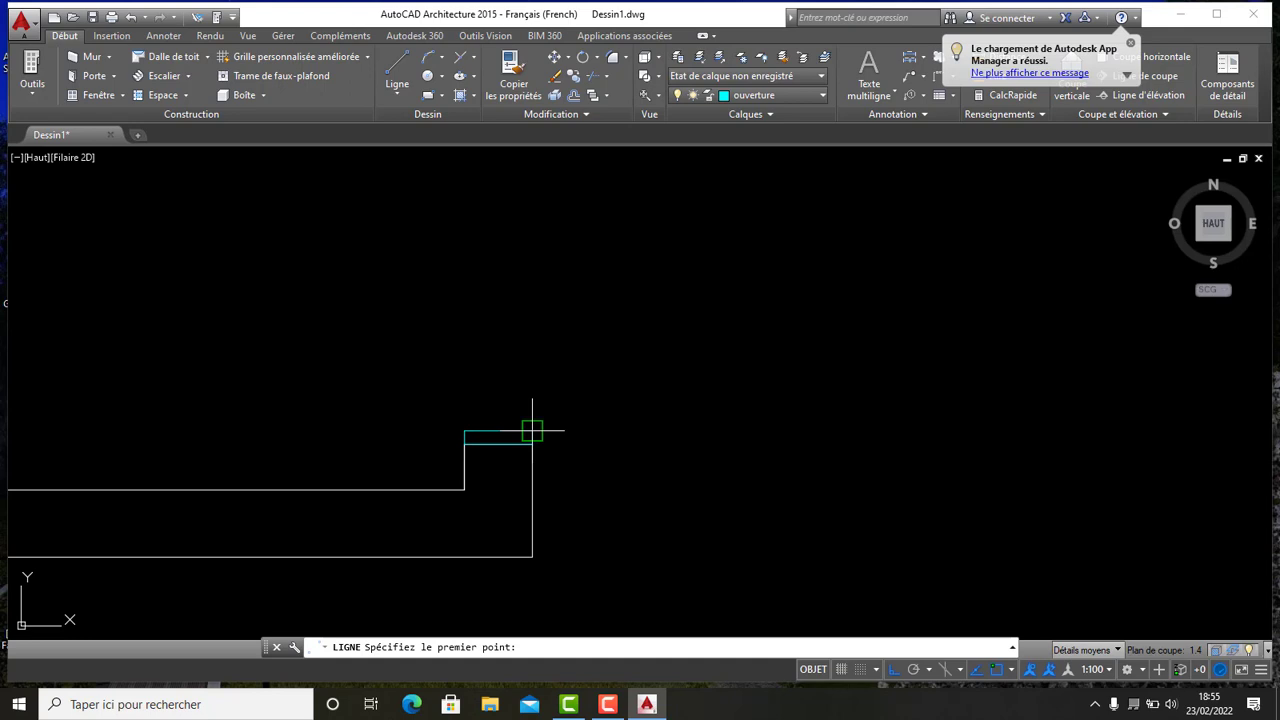
left_click(532, 431)
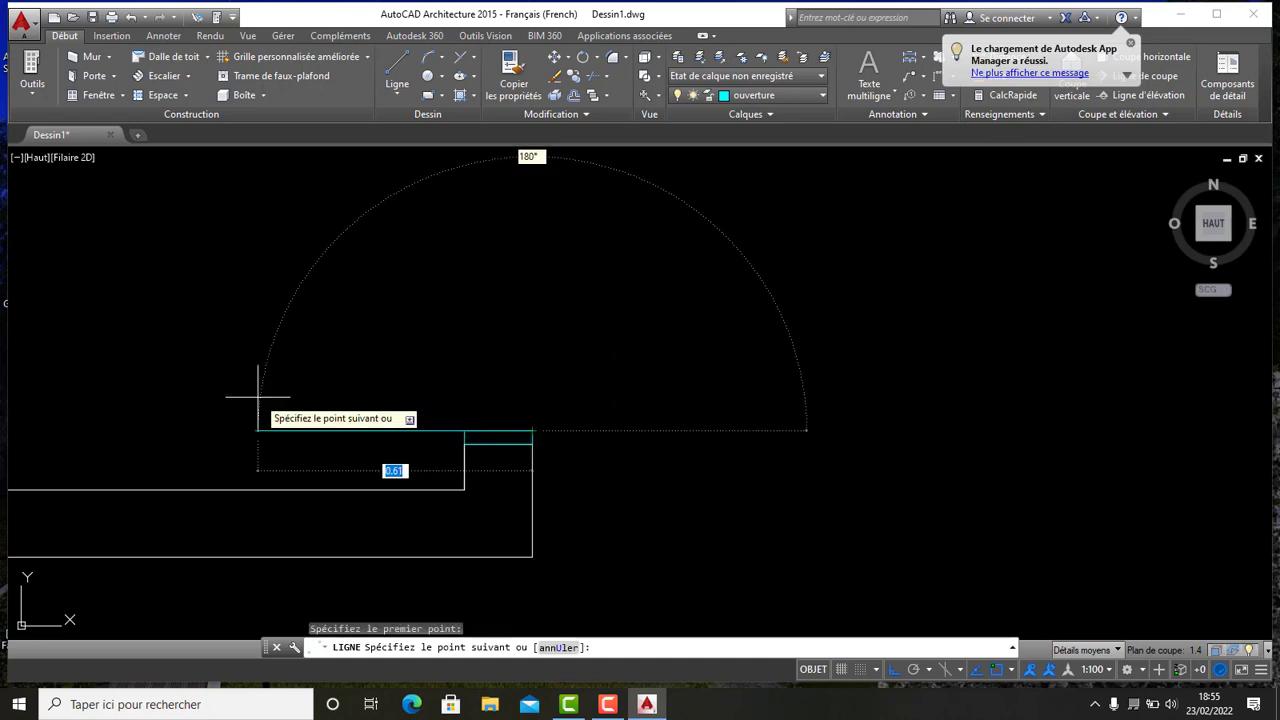
scroll(252, 385, "down", 2)
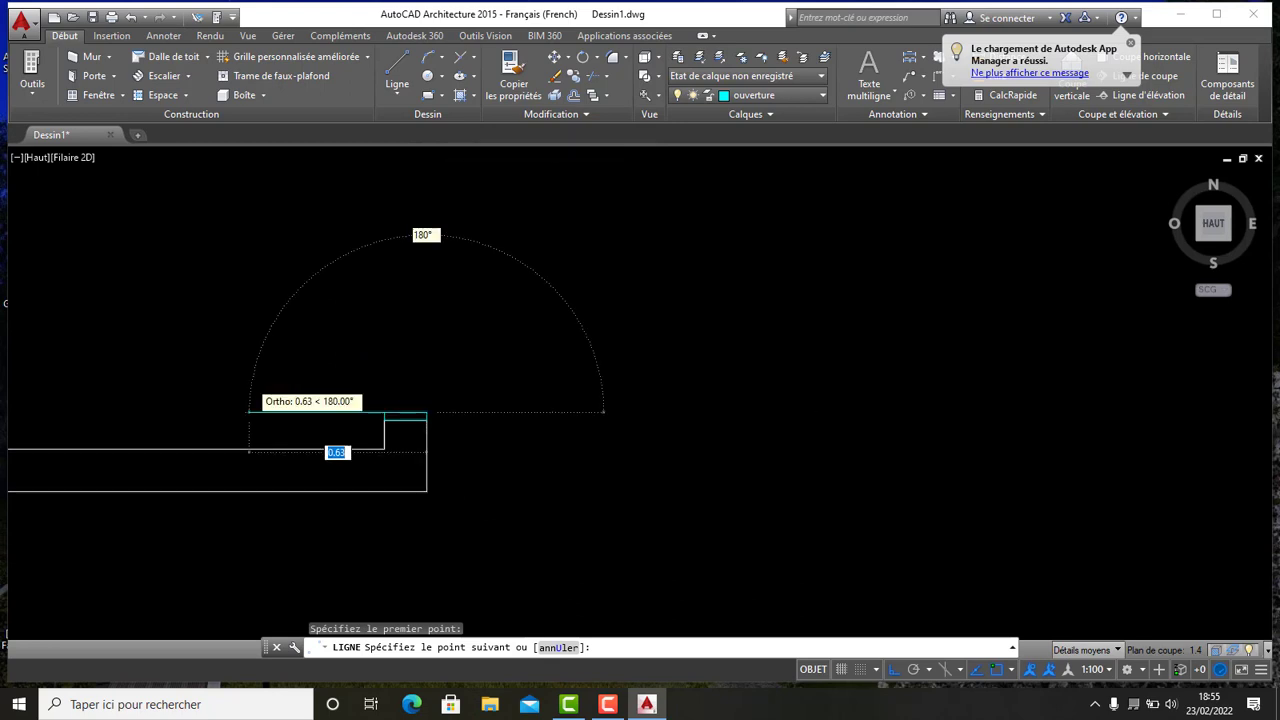
scroll(249, 381, "down", 2)
middle_click_drag(250, 382, 280, 460)
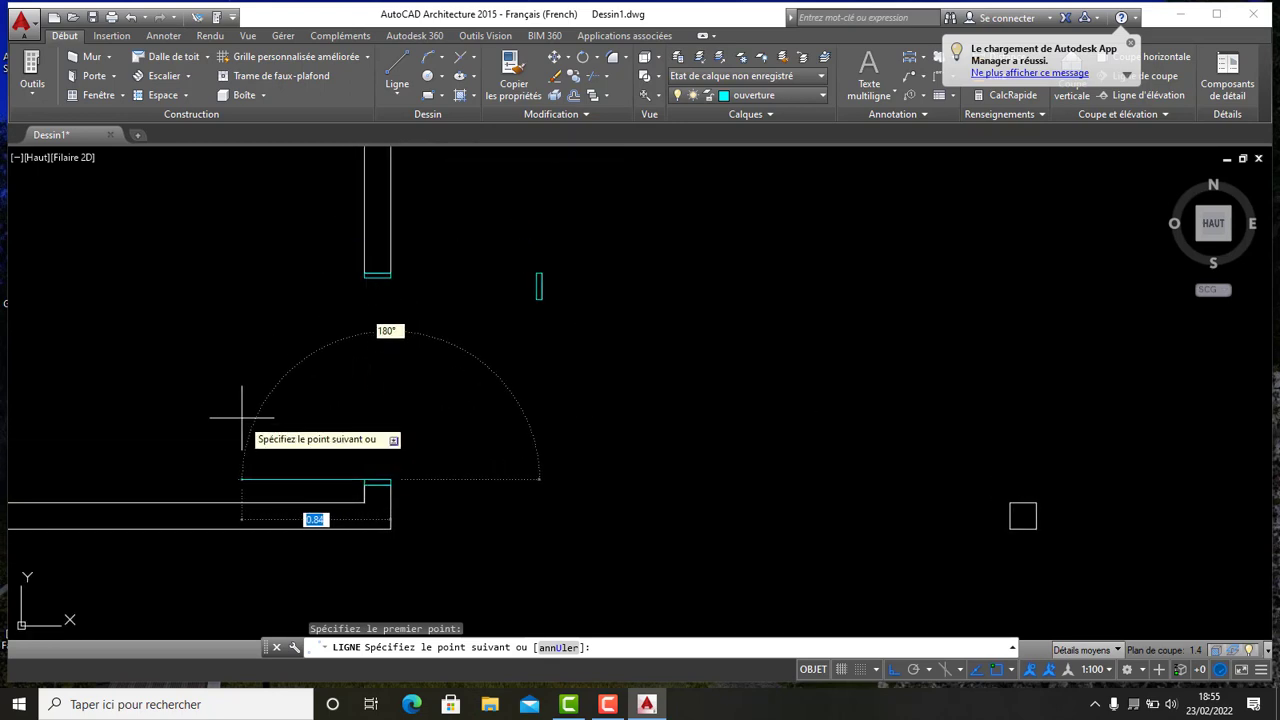
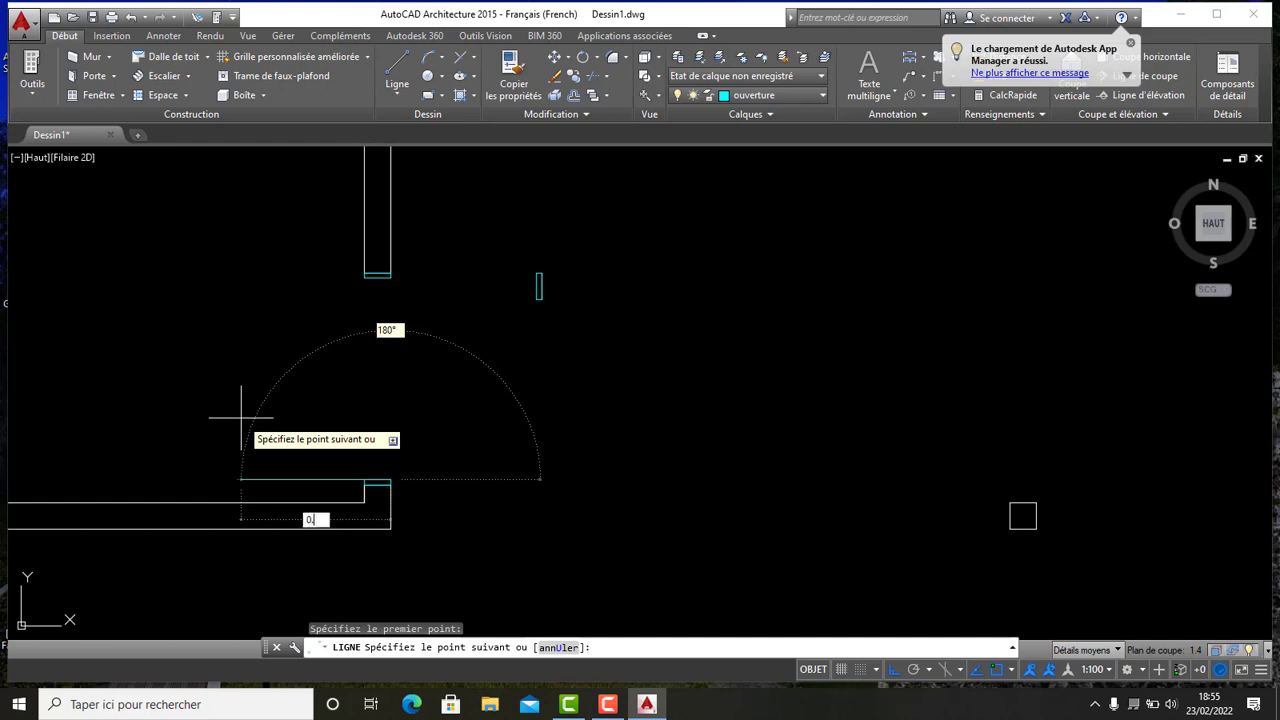
- Finish the line 0.57 long running left from the cap corner along the lower wall
key("Return")
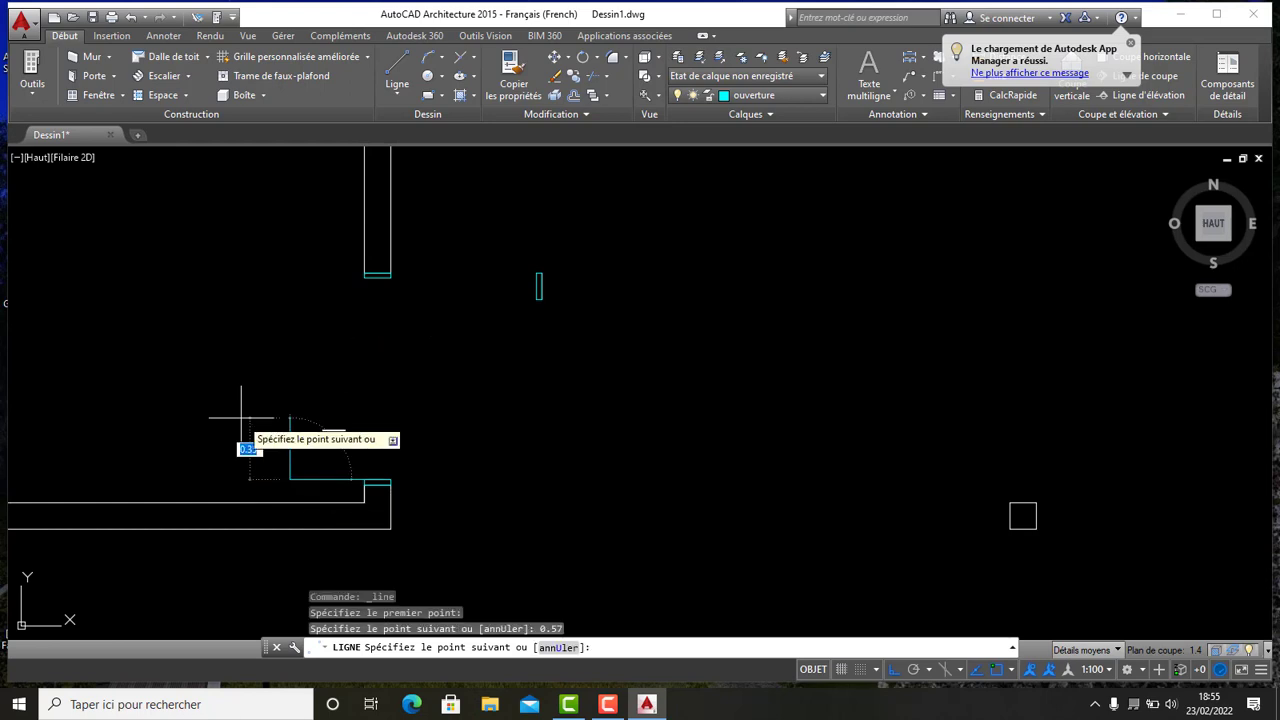
key("Escape")
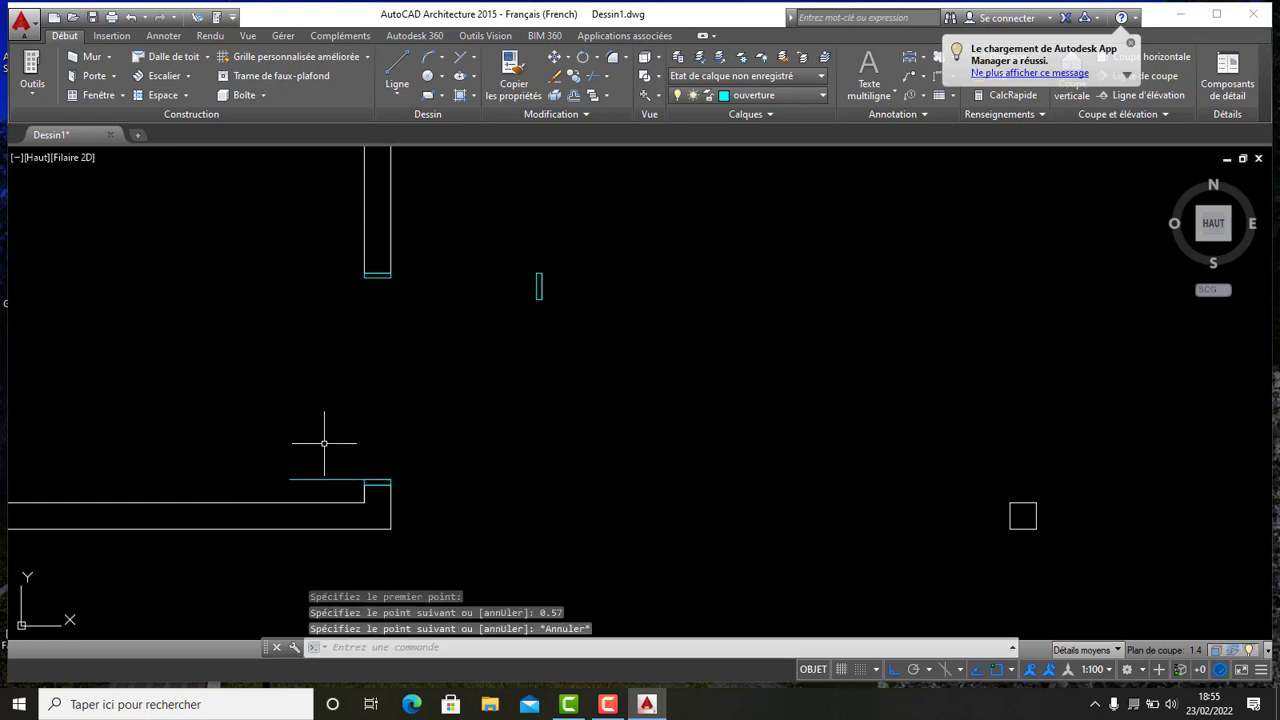
- Copy that door leaf line from its right end onto the corner of the wall opening above
mouse_move(323, 443)
middle_mouse_down()
mouse_move(320, 460)
mouse_move(349, 449)
mouse_move(353, 431)
middle_mouse_up()
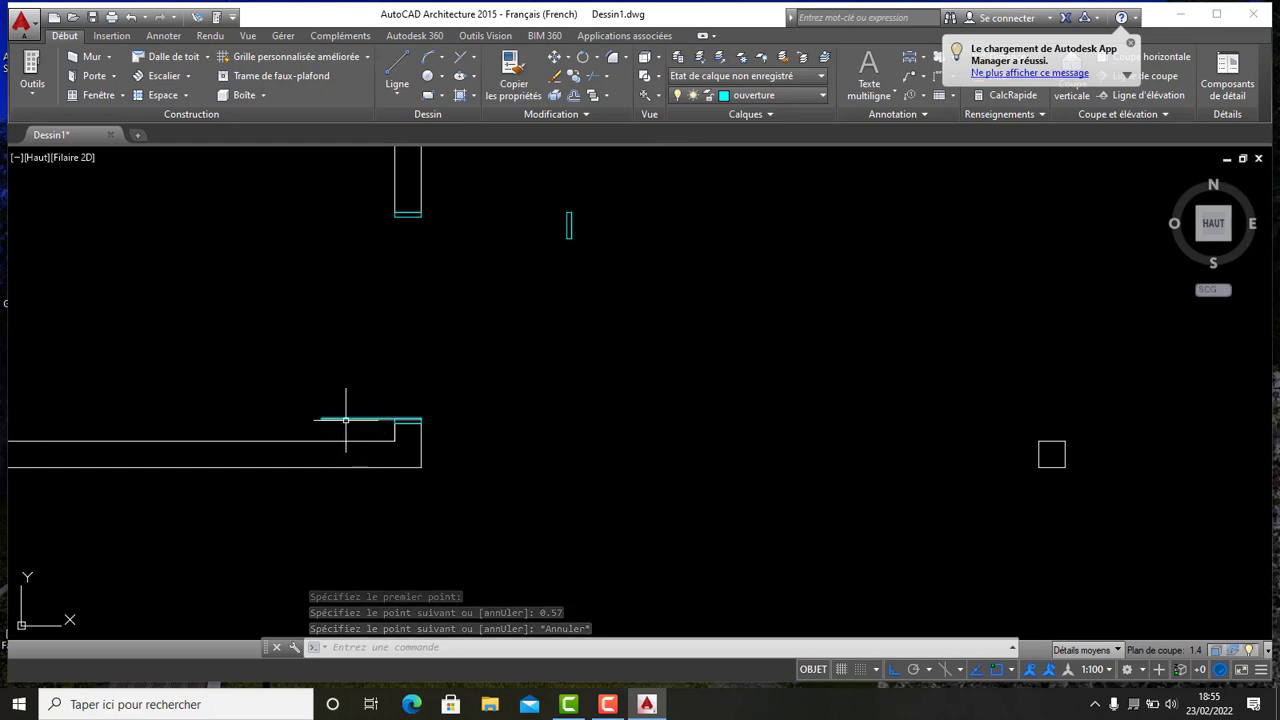
left_click(347, 421)
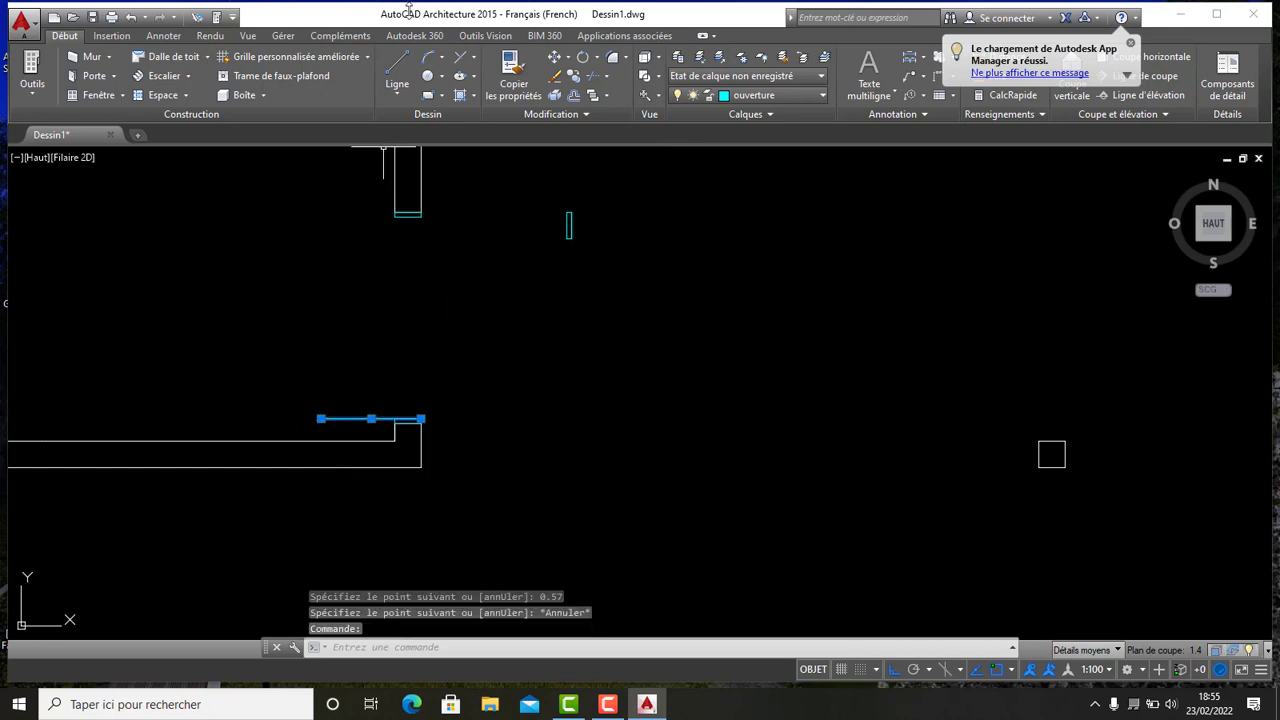
left_click(573, 78)
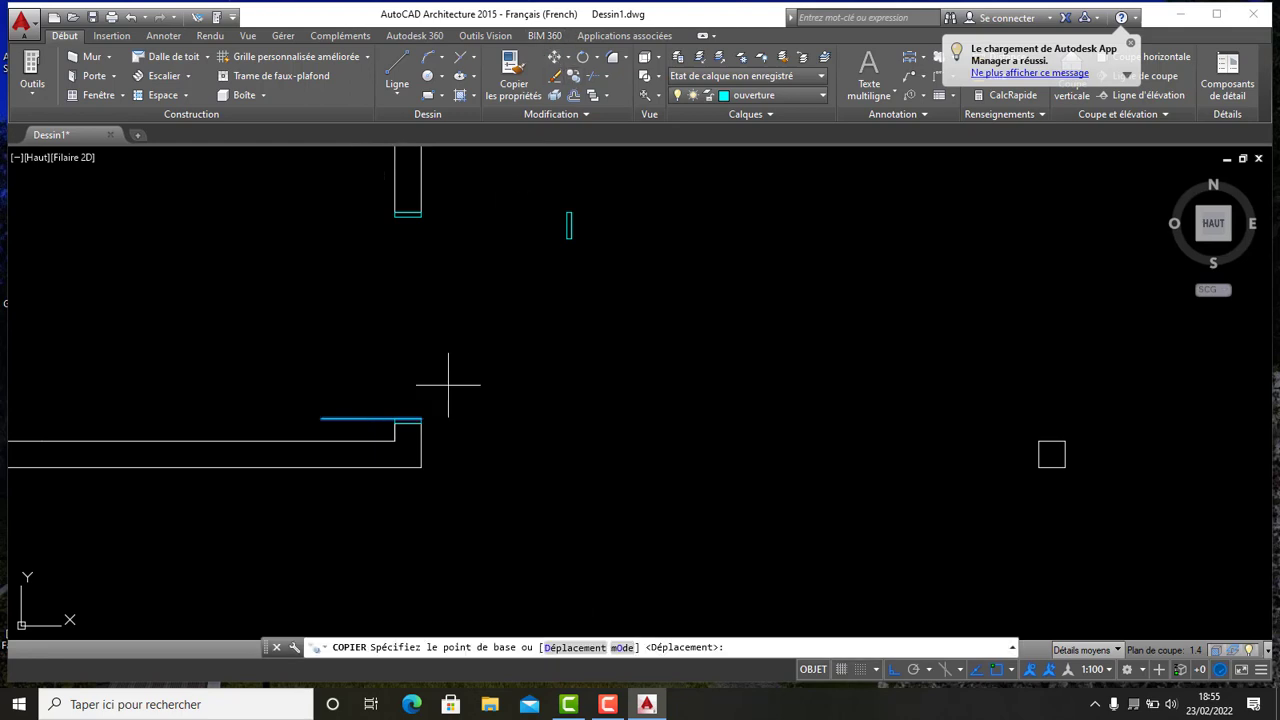
left_click(421, 419)
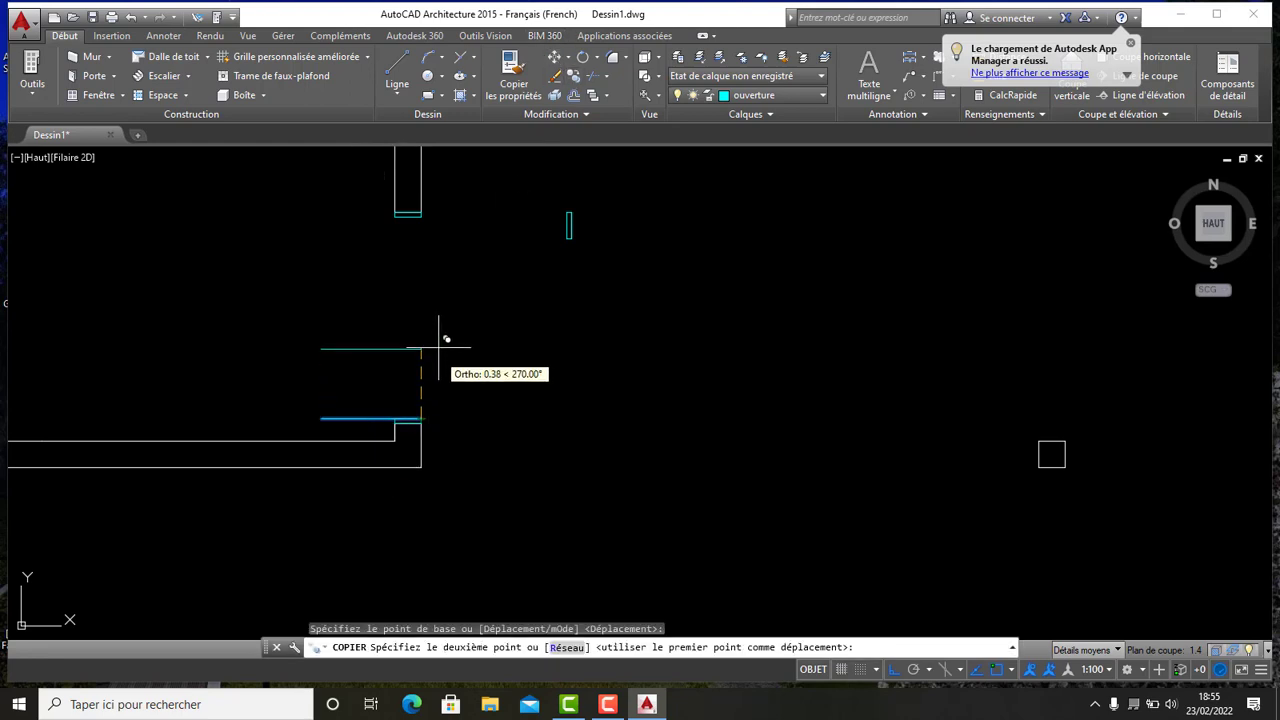
left_click(422, 213)
scroll(500, 290, "down", 2)
key("Escape")
scroll(437, 360, "down", 2)
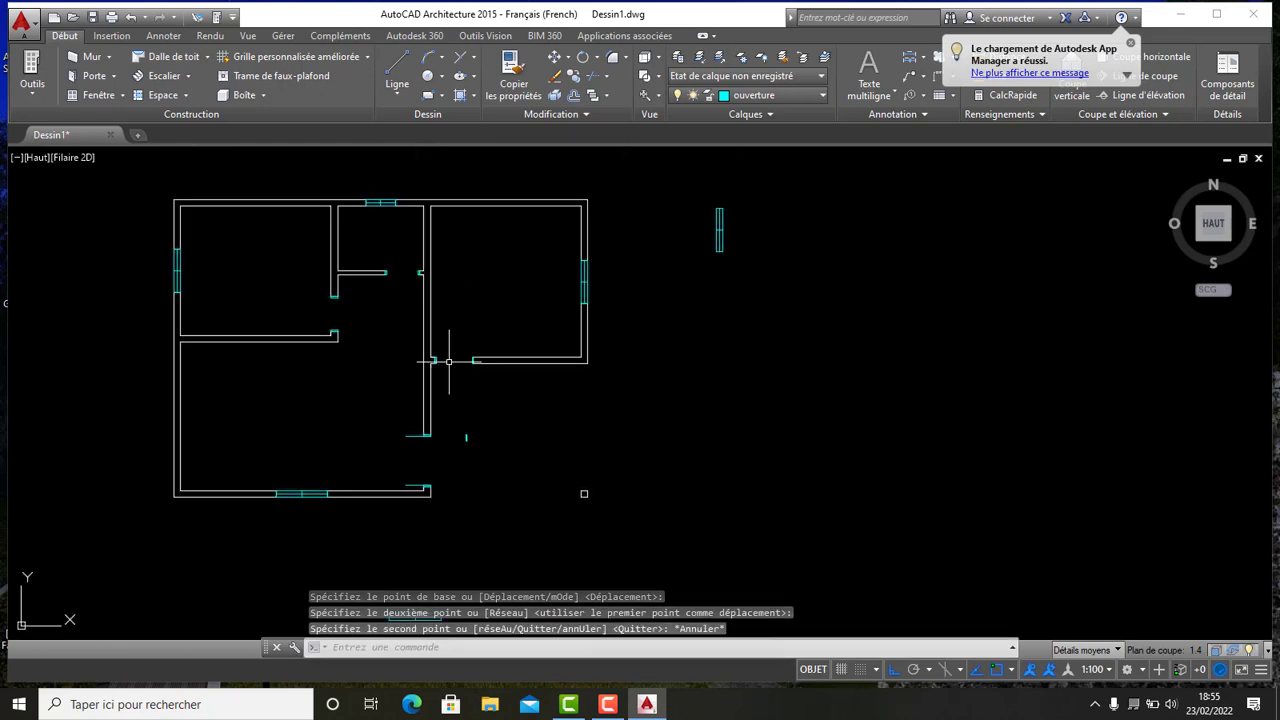
- Draw a vertical door leaf line 0.84 long upward from the cap corner at the central partition opening
scroll(445, 352, "up", 6)
middle_click_drag(393, 326, 470, 191)
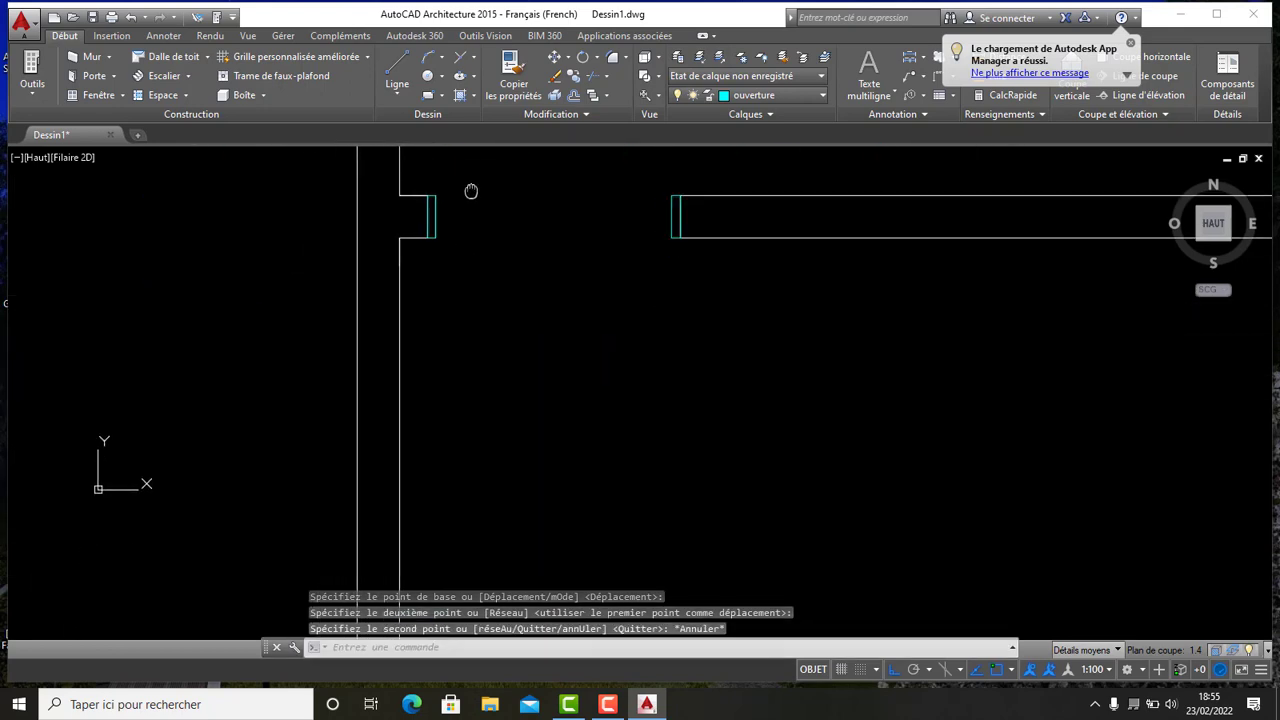
mouse_move(457, 277)
middle_mouse_down()
mouse_move(437, 410)
mouse_move(445, 370)
middle_mouse_up()
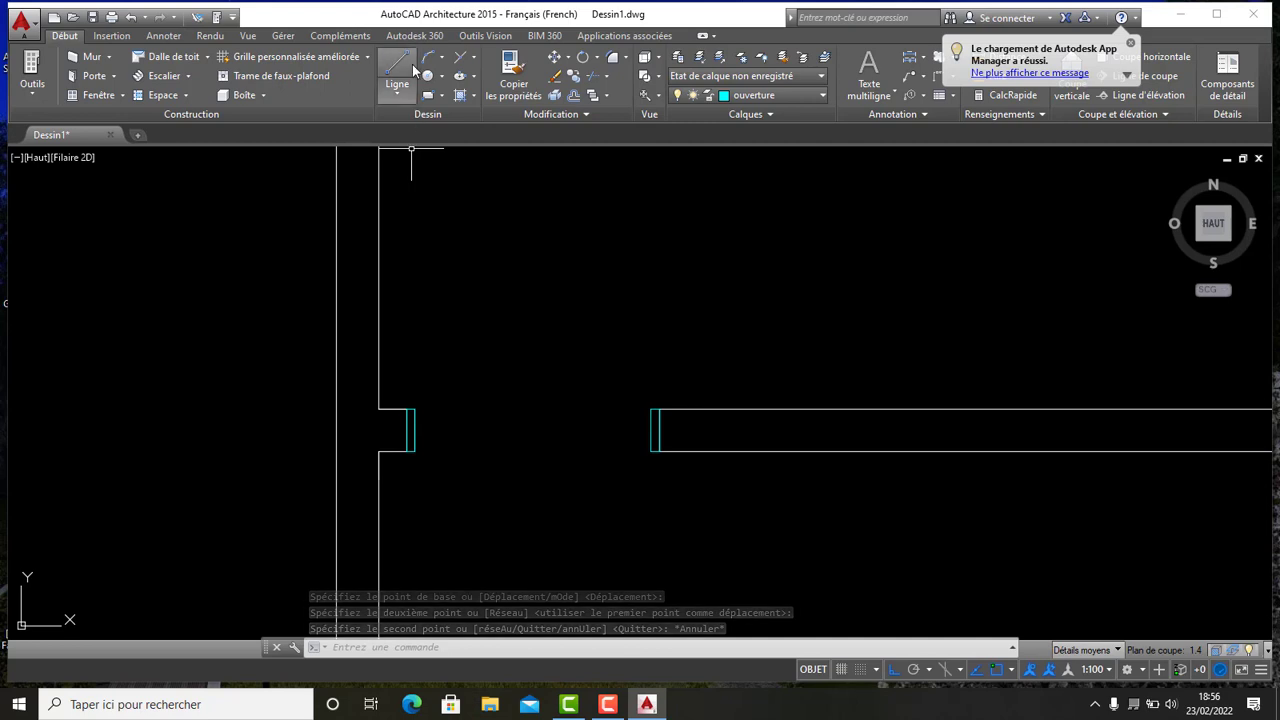
left_click(397, 65)
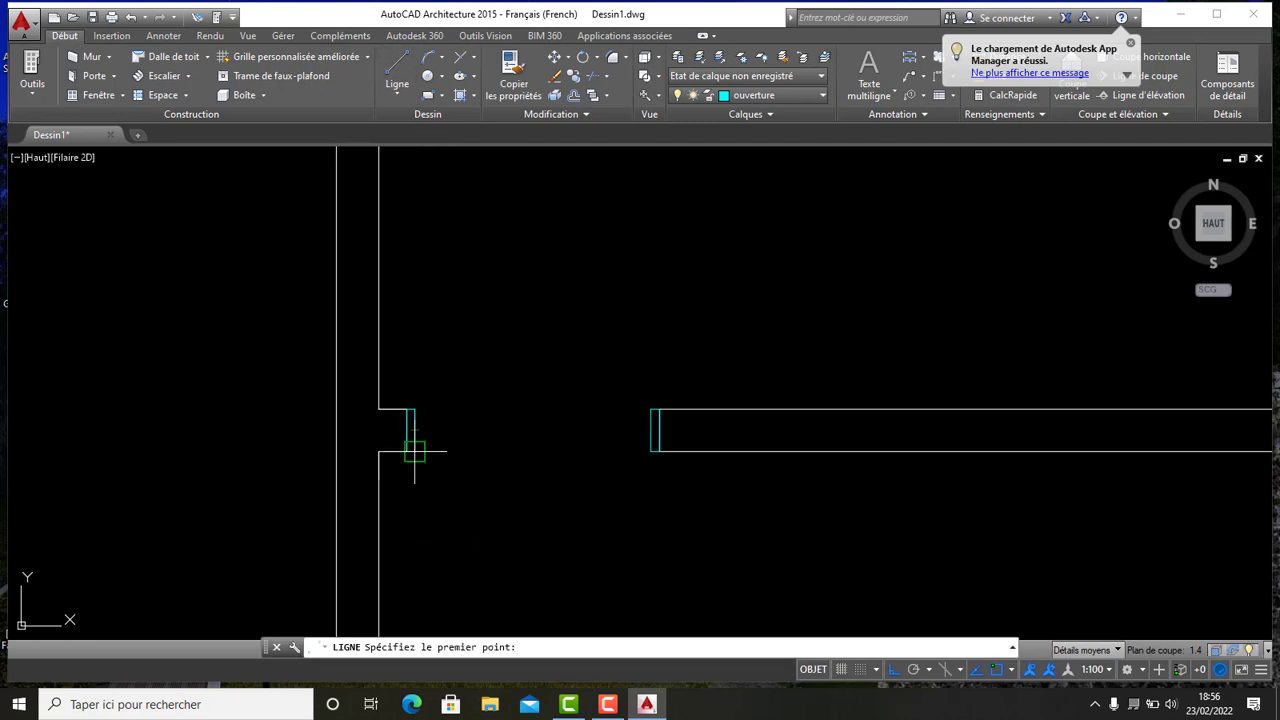
left_click(414, 409)
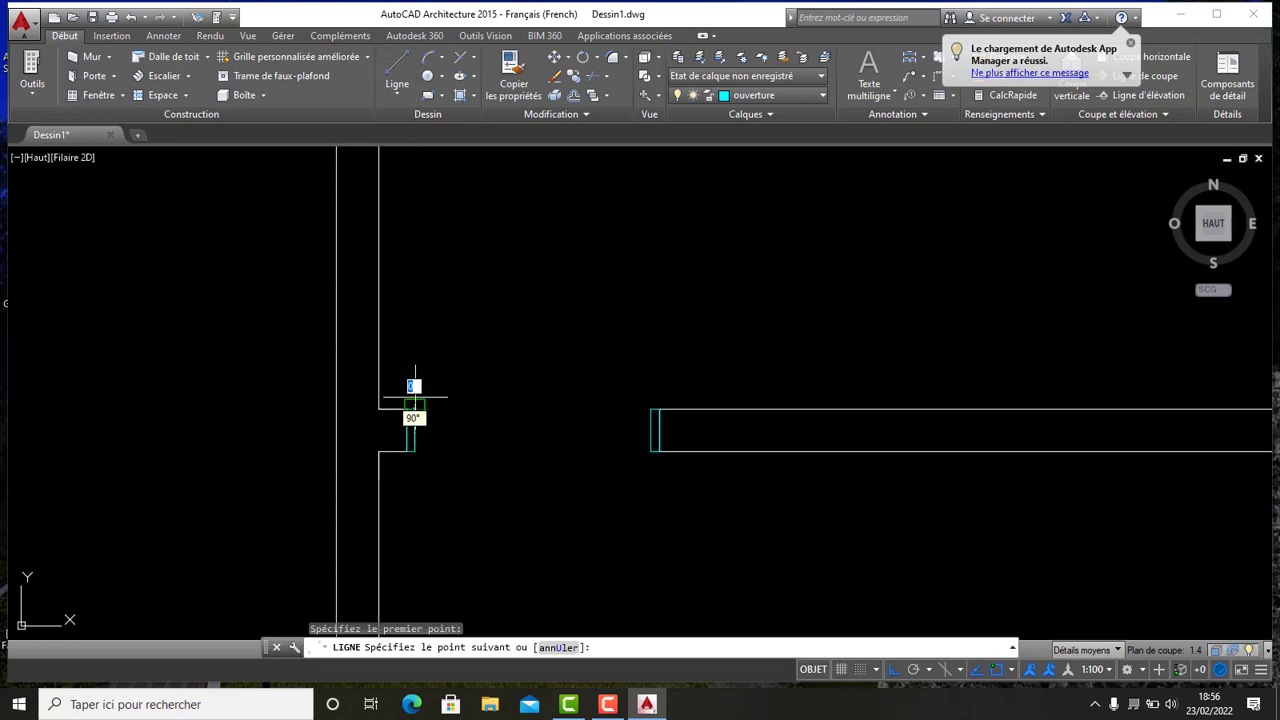
scroll(452, 360, "down", 2)
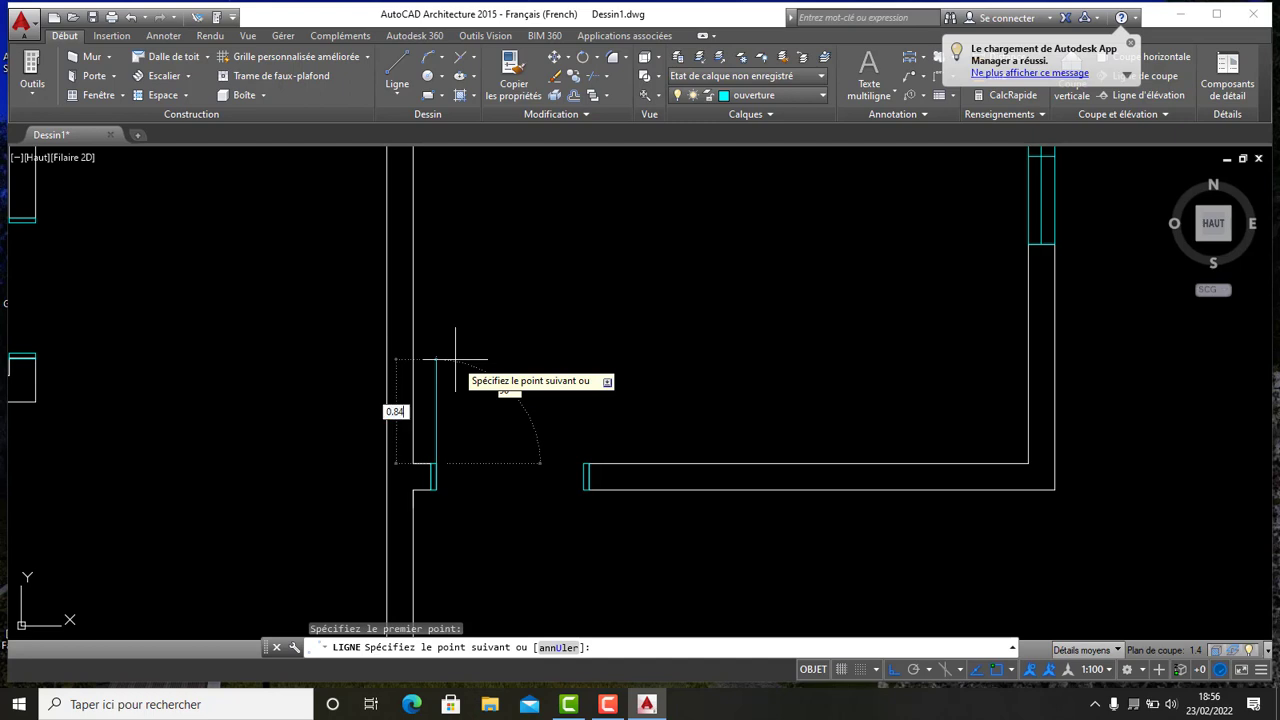
key("Return")
scroll(486, 260, "down", 5)
key("Escape")
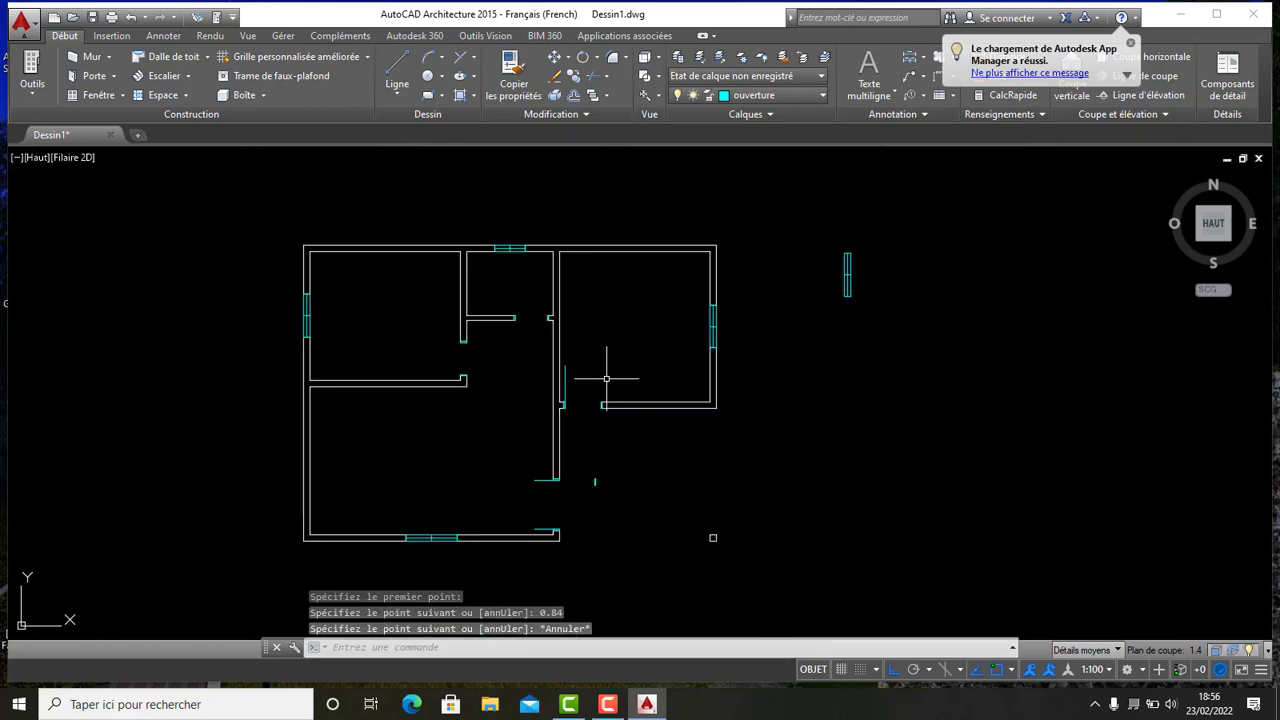
- Draw a horizontal door leaf line 0.74 long leftward from the cap corner at the end of the partition
scroll(531, 286, "up", 5)
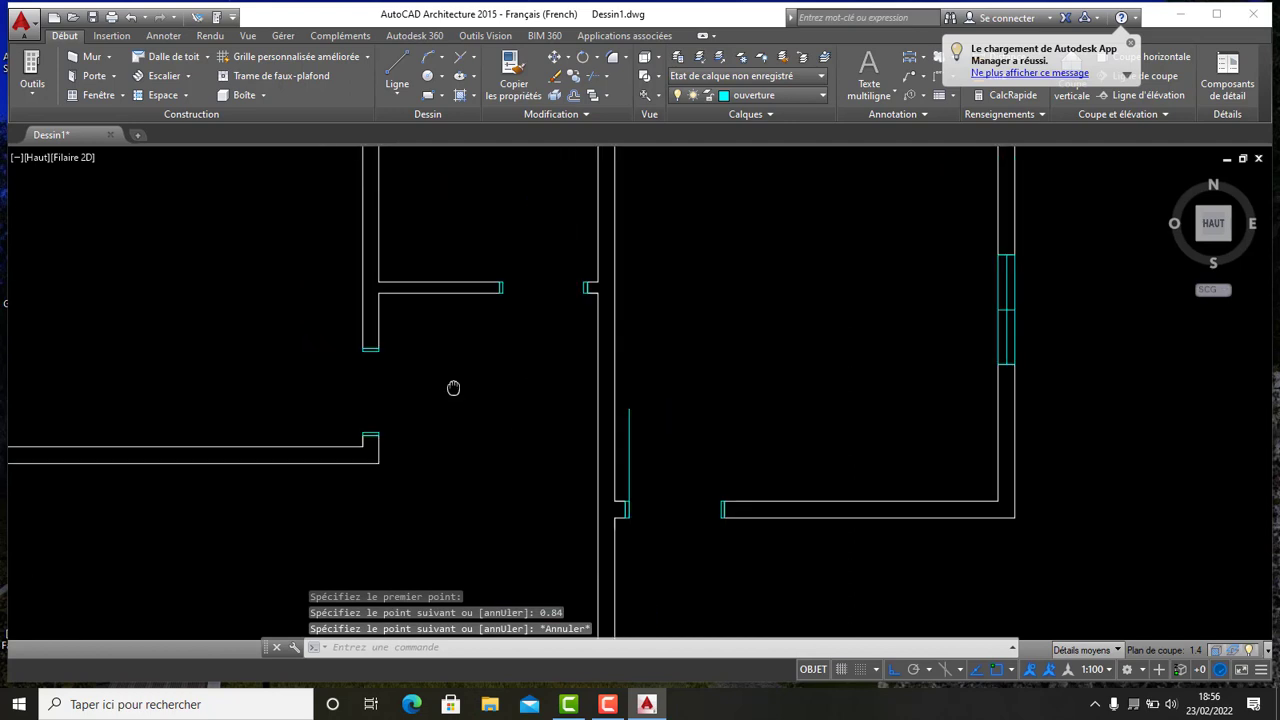
left_click(397, 70)
scroll(586, 429, "down", 3)
scroll(586, 466, "up", 6)
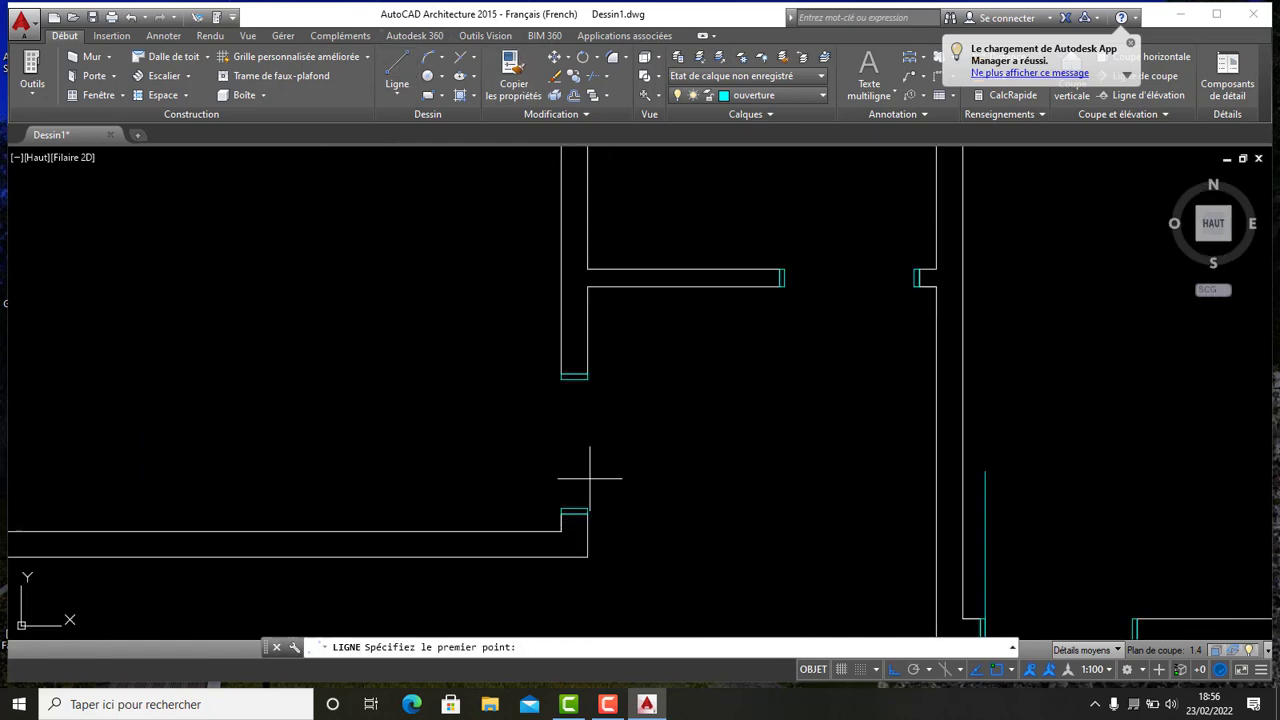
left_click(561, 509)
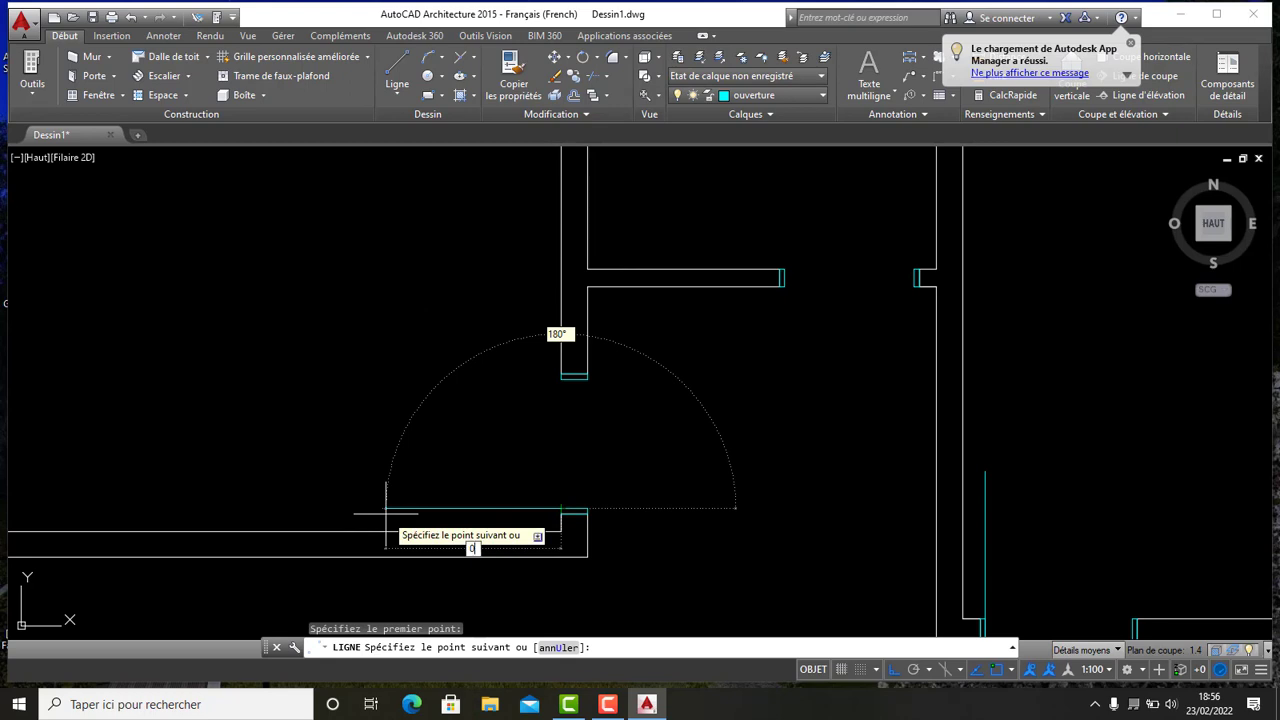
key("Return")
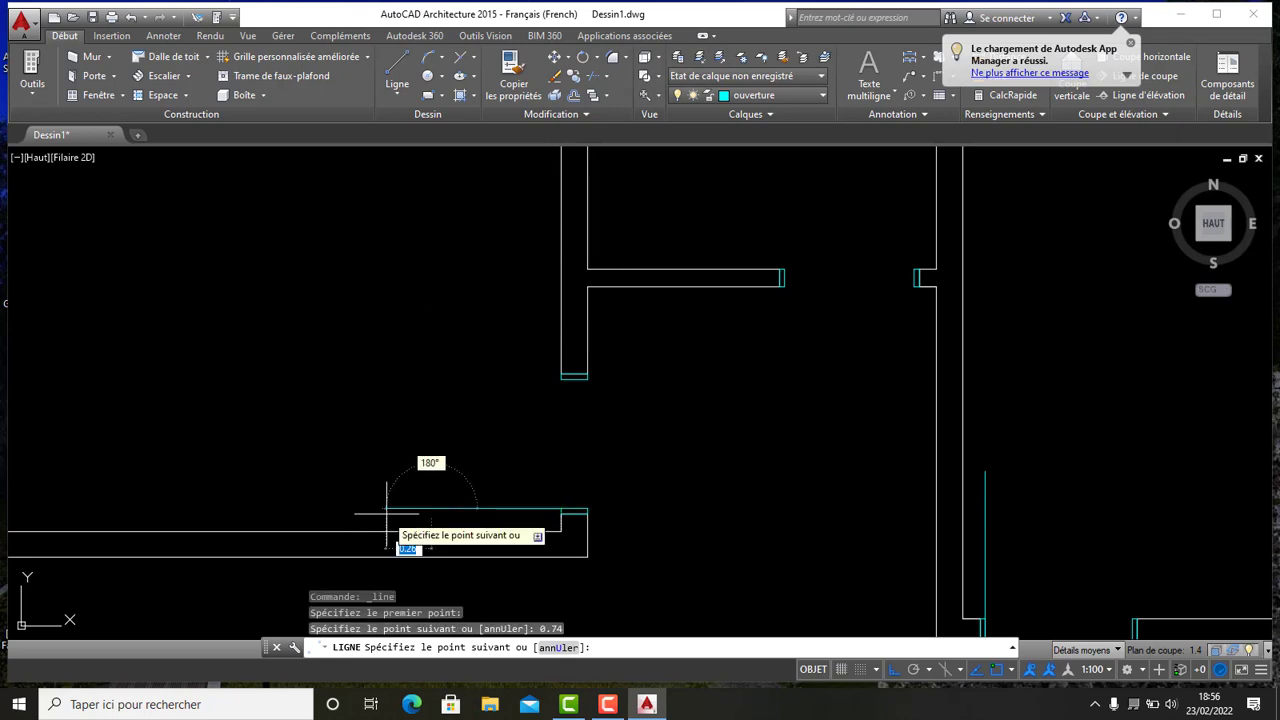
key("Escape")
- Draw a vertical door leaf line 0.74 long upward from the cap corner at the opening in the vertical wall
scroll(683, 349, "down", 2)
middle_click_drag(683, 349, 391, 206)
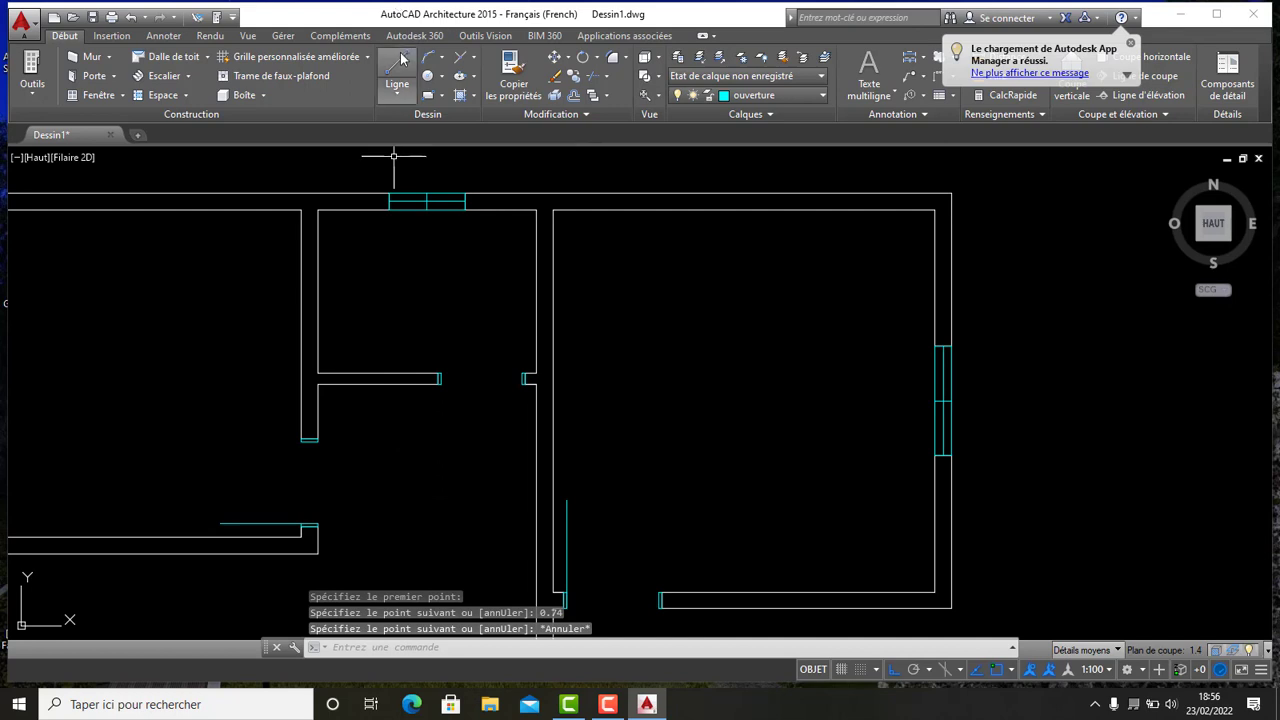
key("Return")
scroll(483, 354, "up", 4)
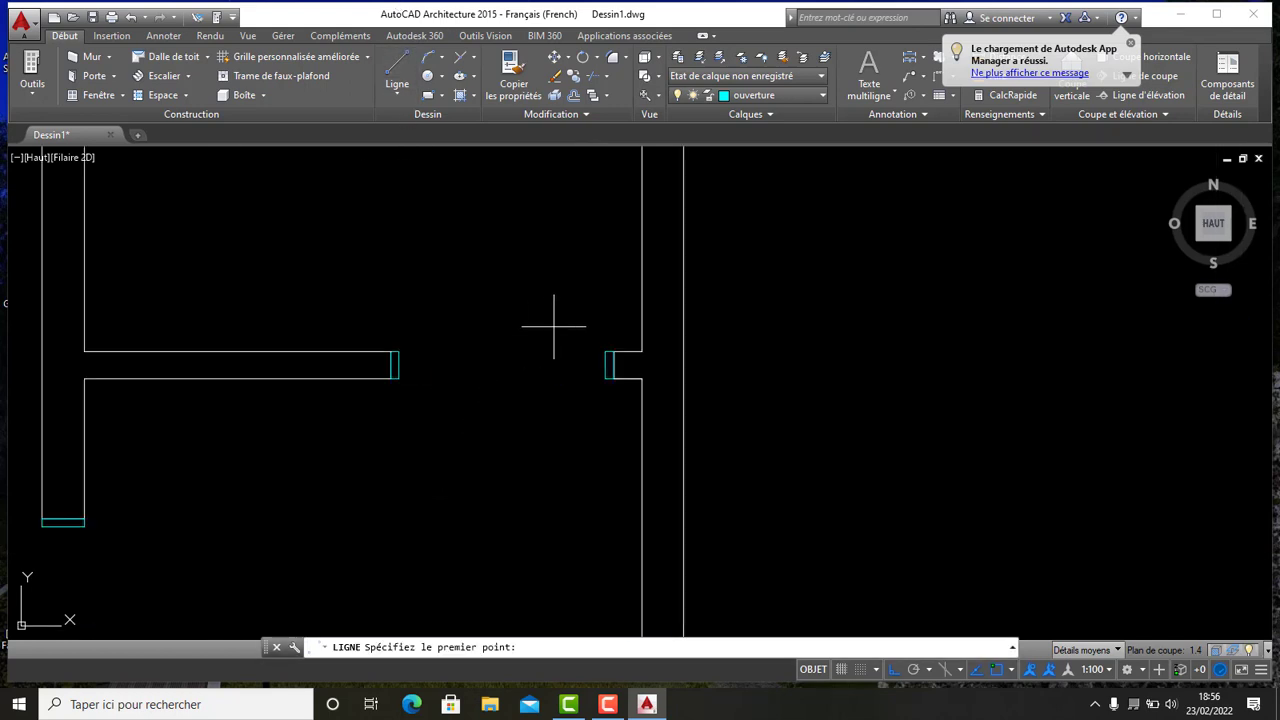
left_click(605, 351)
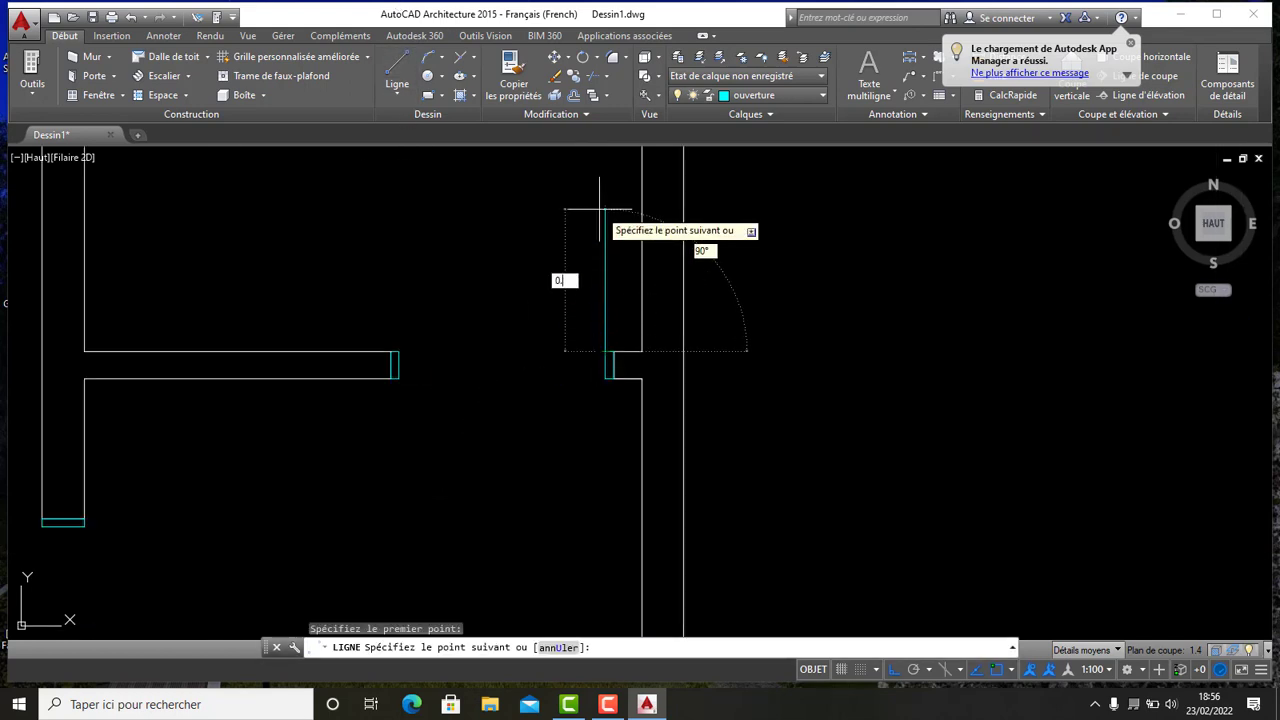
type("0.74")
key("Return")
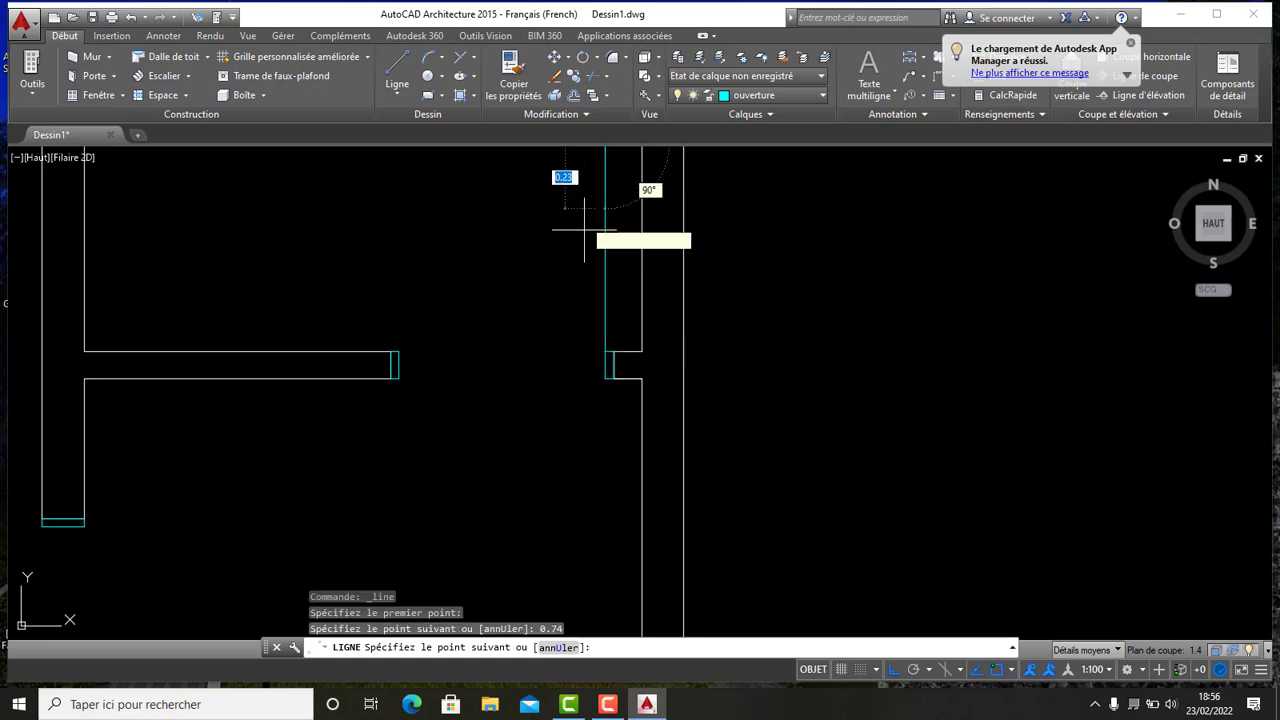
key("Escape")
- Zoom and pan around the plan to inspect the door openings and their leaf lines
scroll(607, 345, "down", 2)
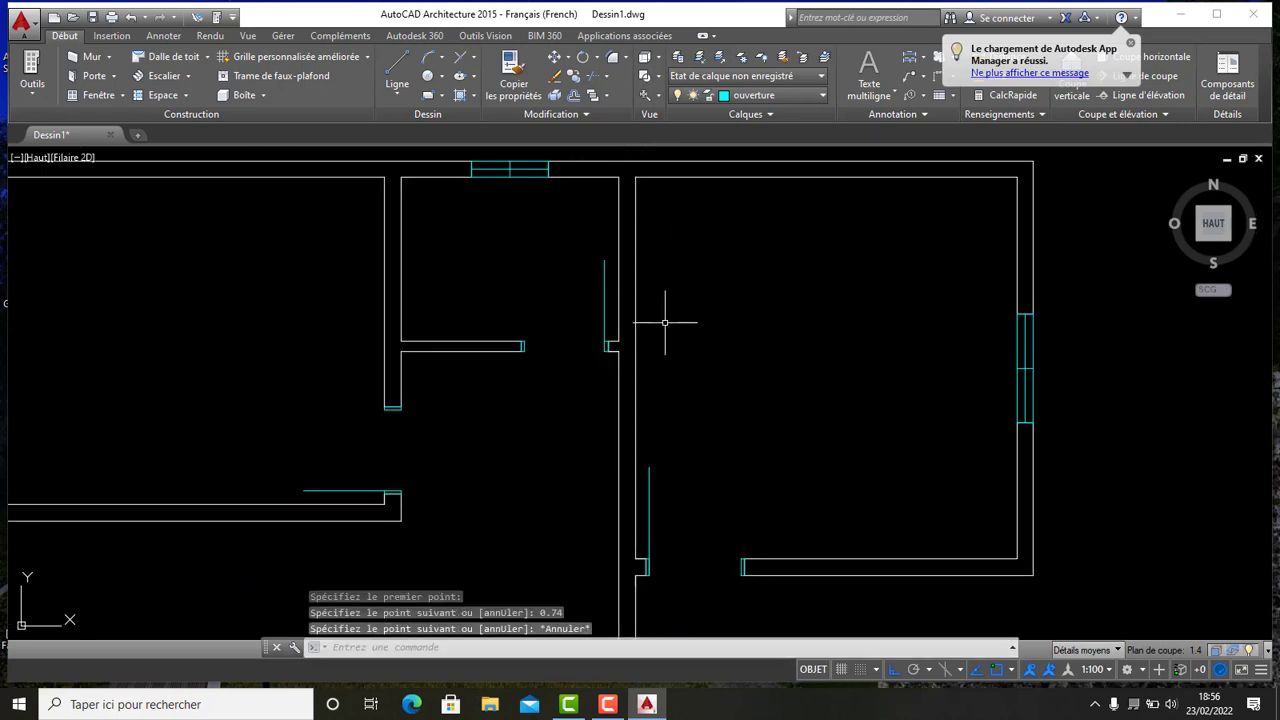
scroll(665, 322, "up", 2)
scroll(668, 312, "down", 2)
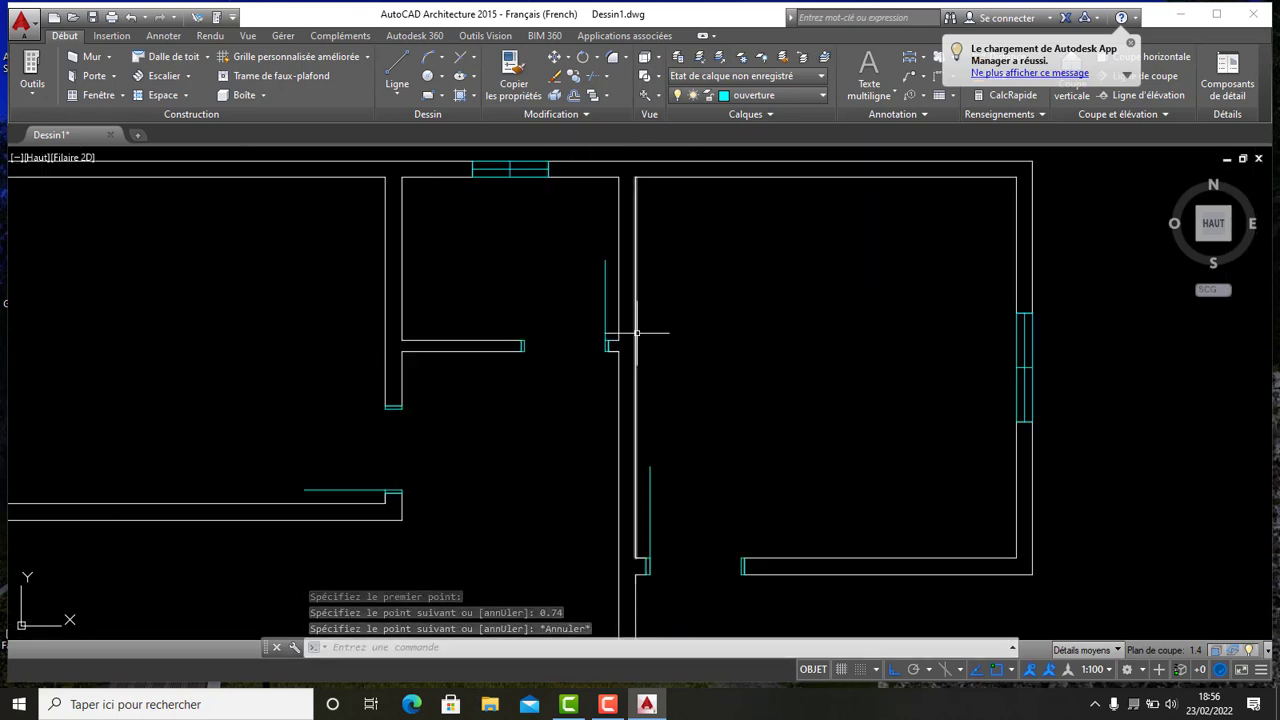
scroll(637, 333, "up", 2)
scroll(514, 249, "down", 2)
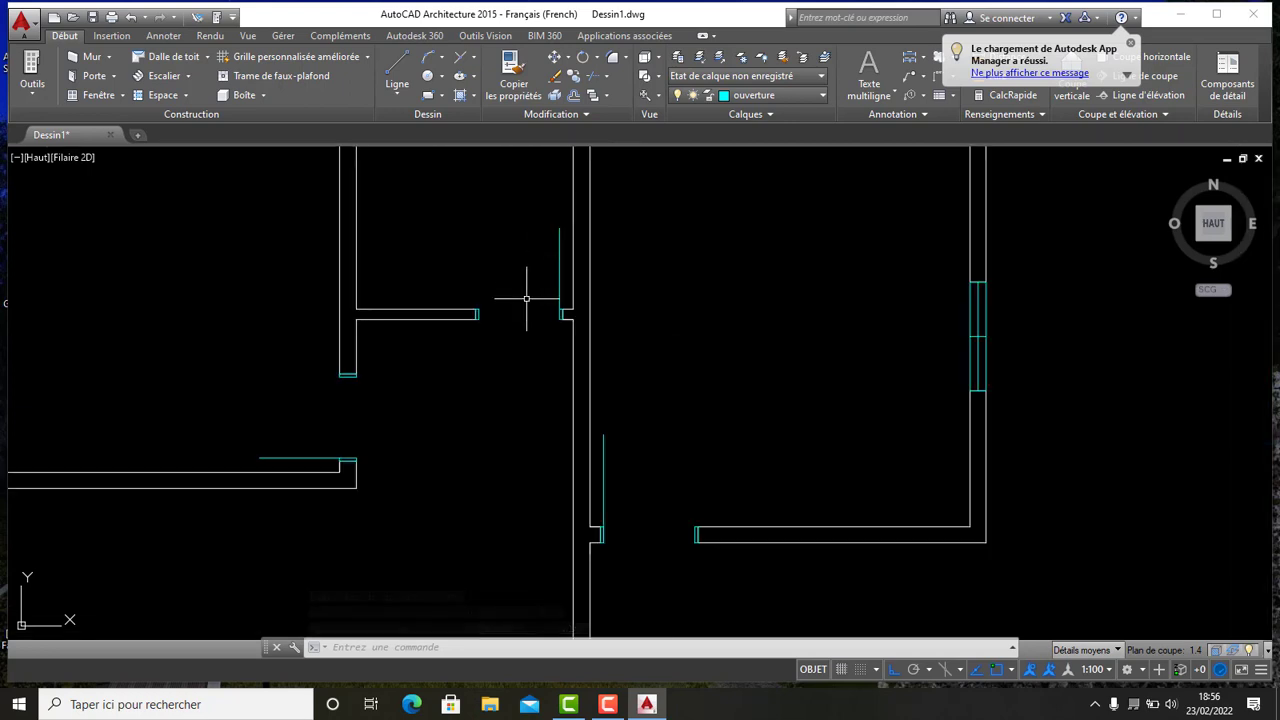
scroll(514, 286, "down", 4)
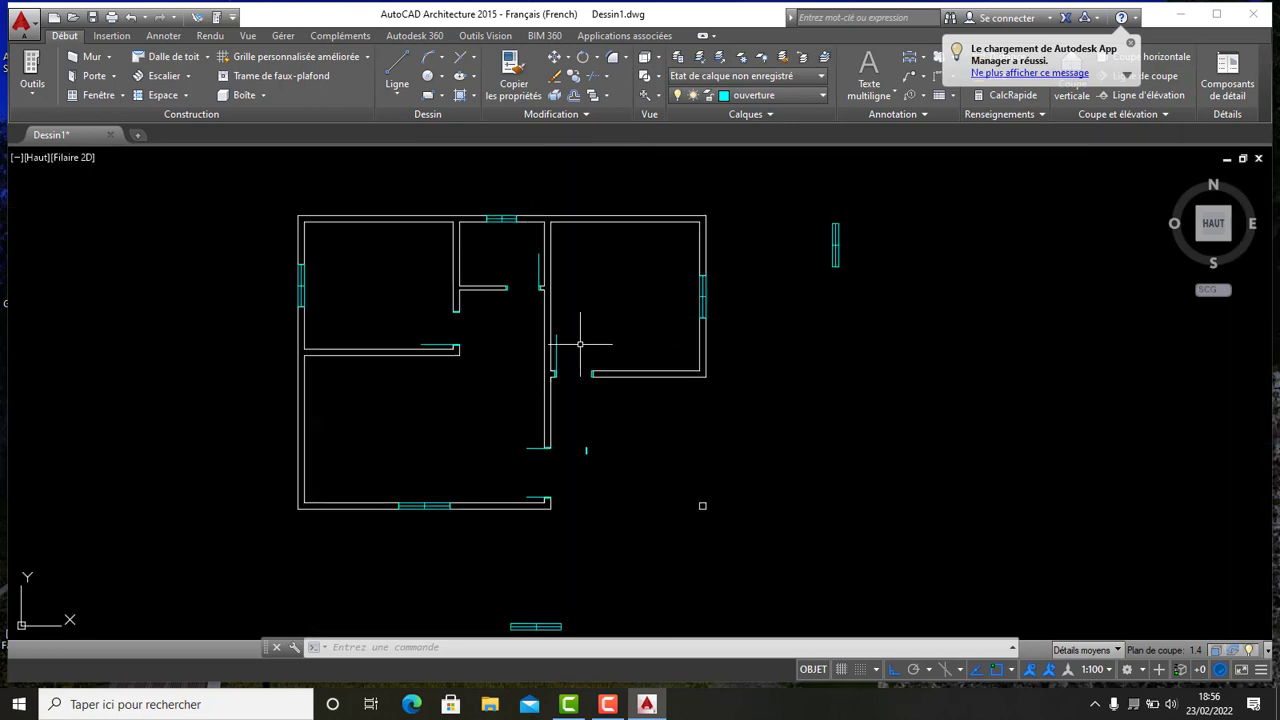
scroll(586, 343, "up", 2)
scroll(574, 340, "down", 1)
middle_click_drag(602, 437, 609, 349)
scroll(583, 258, "up", 2)
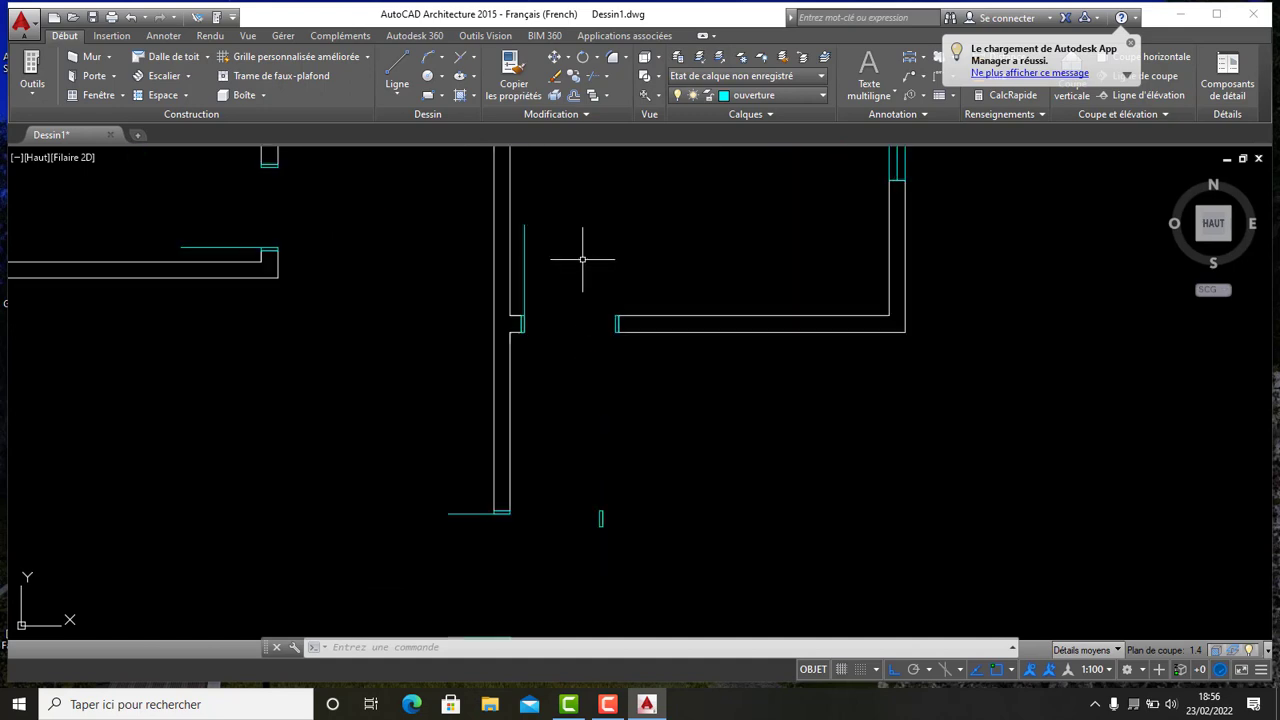
scroll(583, 258, "down", 2)
mouse_move(587, 264)
middle_mouse_down()
mouse_move(597, 341)
mouse_move(594, 261)
mouse_move(581, 285)
middle_mouse_up()
scroll(503, 268, "up", 2)
scroll(527, 297, "down", 2)
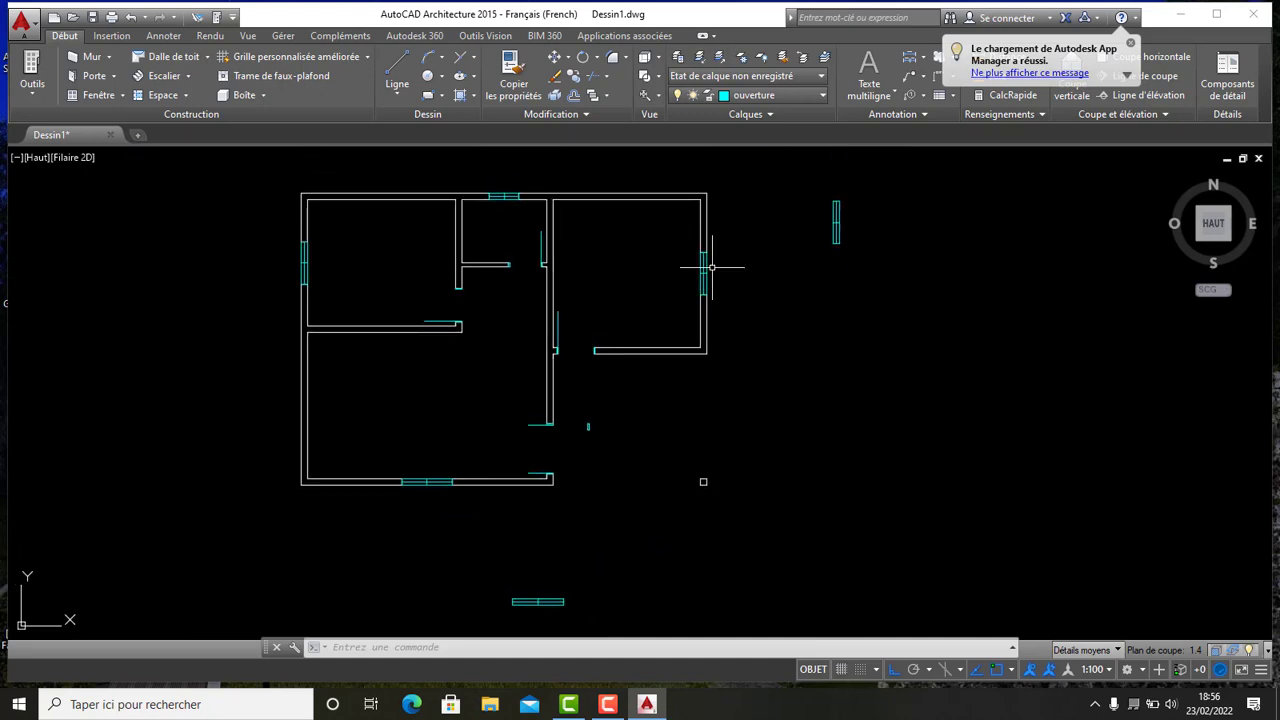
- Draw a center-radius circle on the hinge corner of the horizontal door leaf, radius 0.74 to the leaf's end
left_click(442, 77)
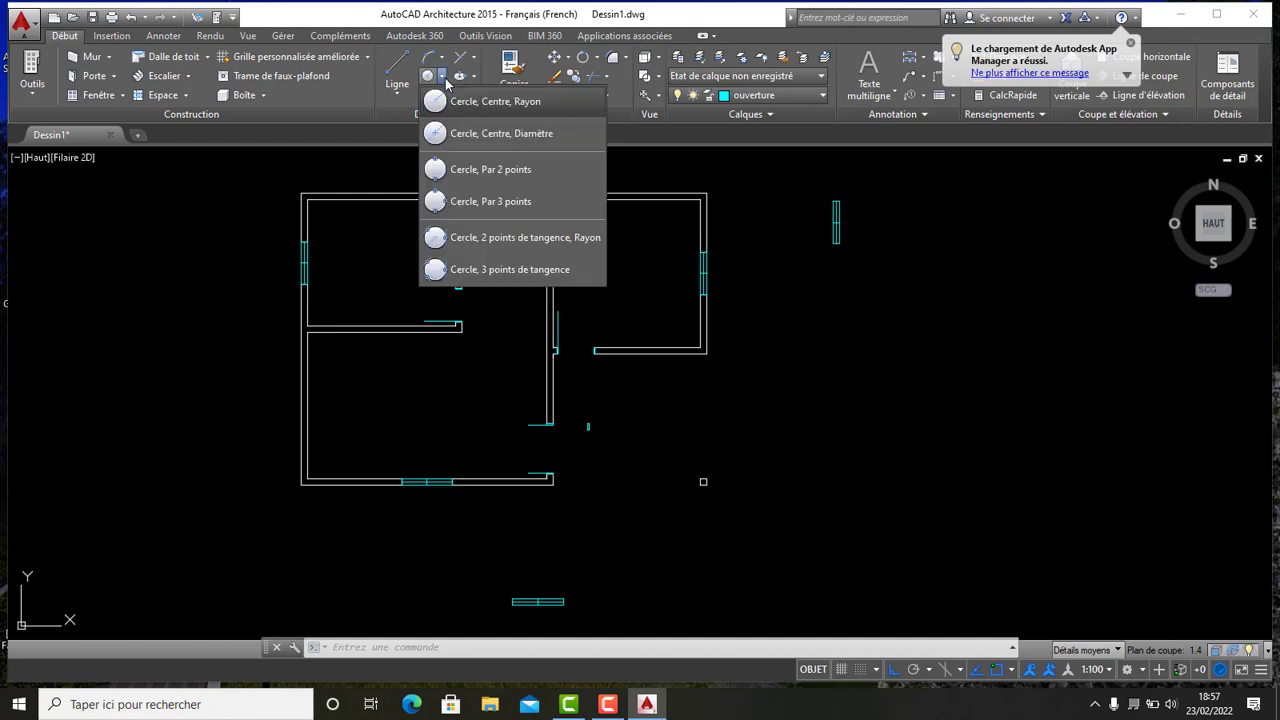
left_click(476, 112)
scroll(443, 300, "up", 8)
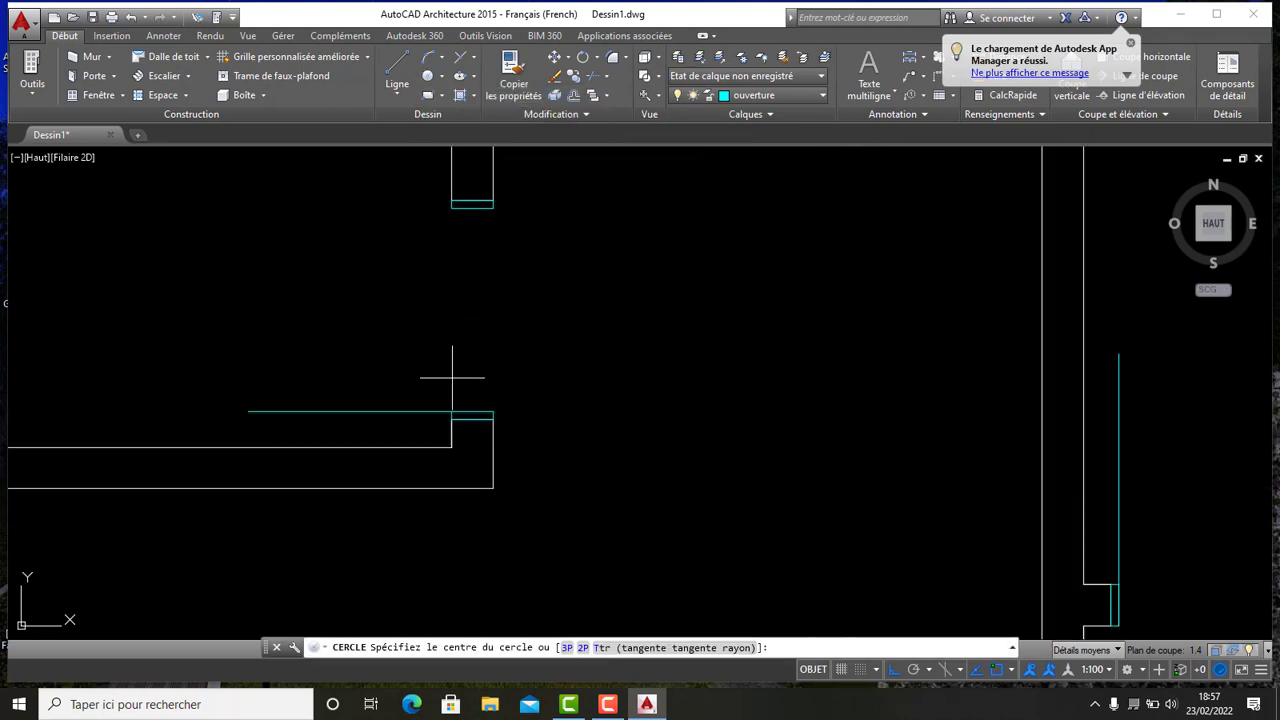
left_click(451, 411)
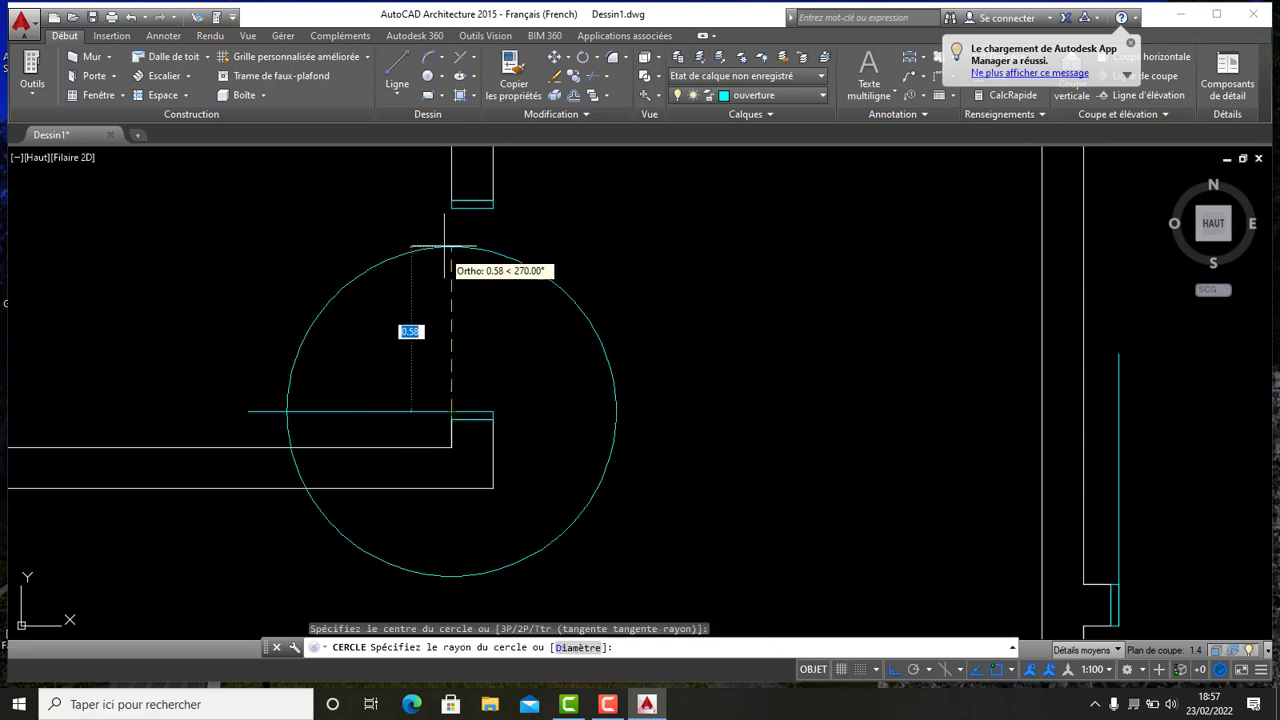
left_click(450, 205)
scroll(450, 205, "down", 6)
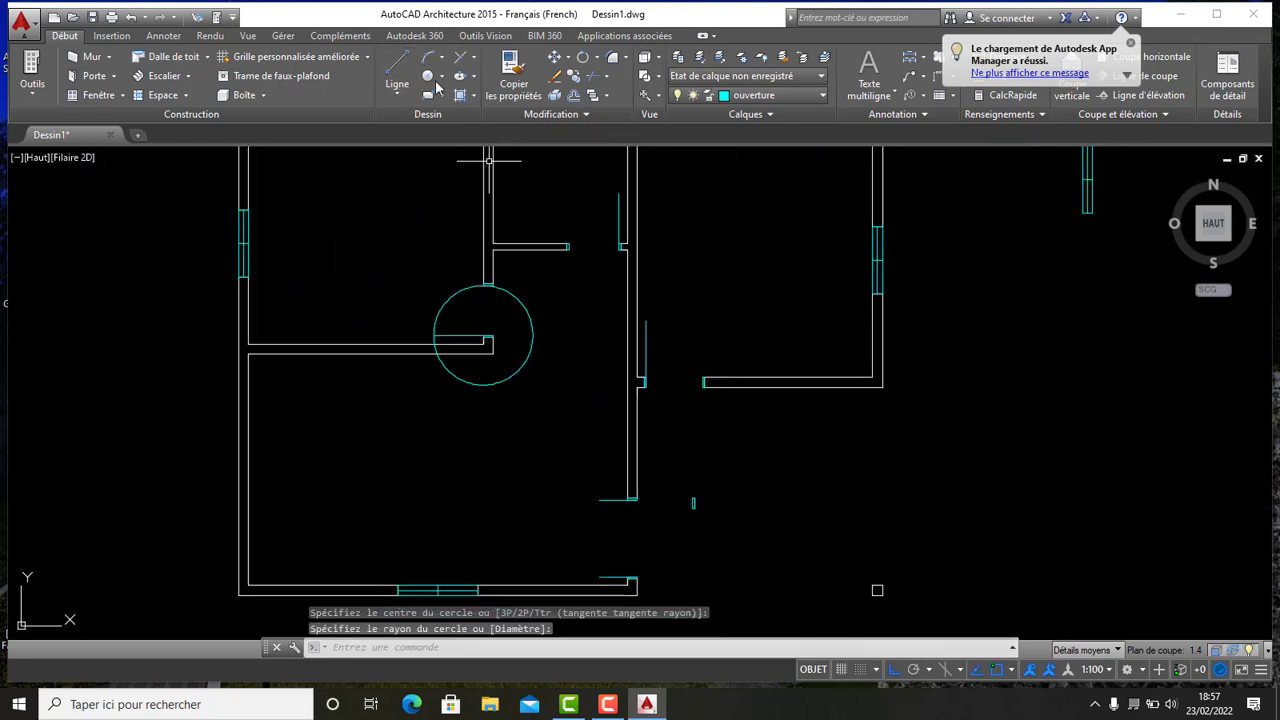
- Draw another 0.74-radius circle centred on the hinge corner of the vertical door leaf at the central opening
left_click(427, 79)
scroll(620, 237, "up", 3)
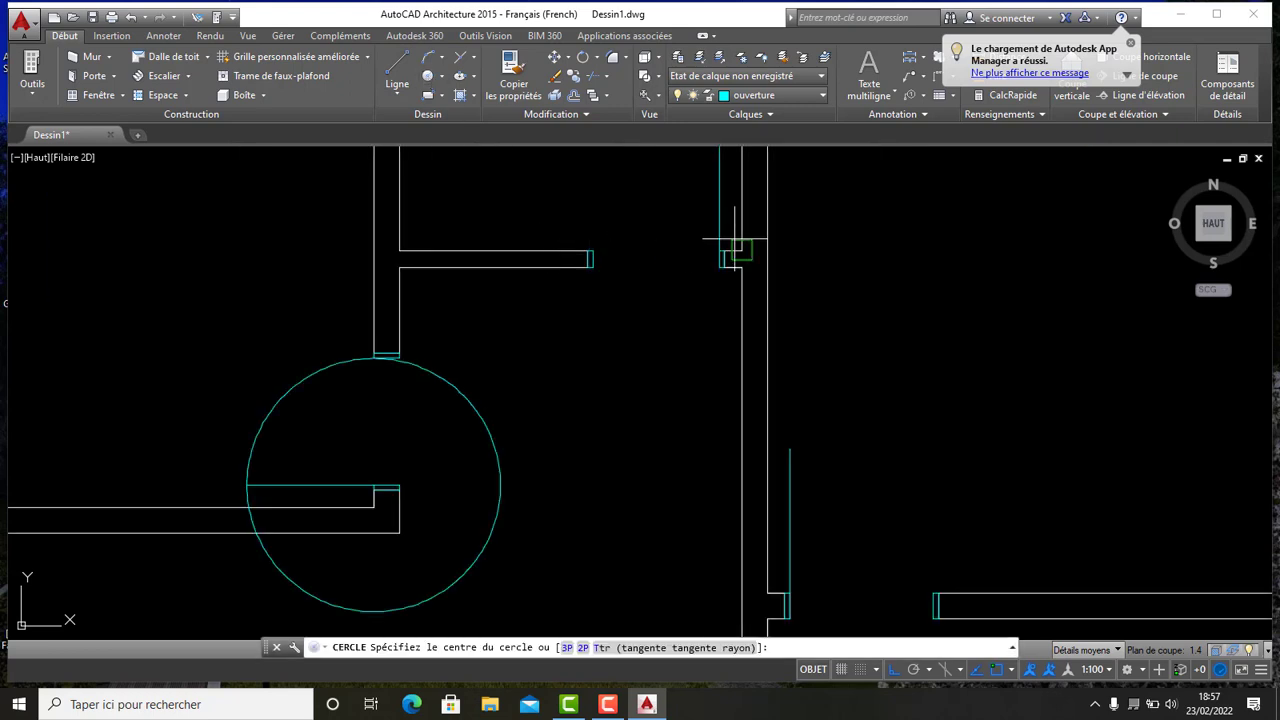
middle_click_drag(641, 235, 558, 378)
left_click(651, 375)
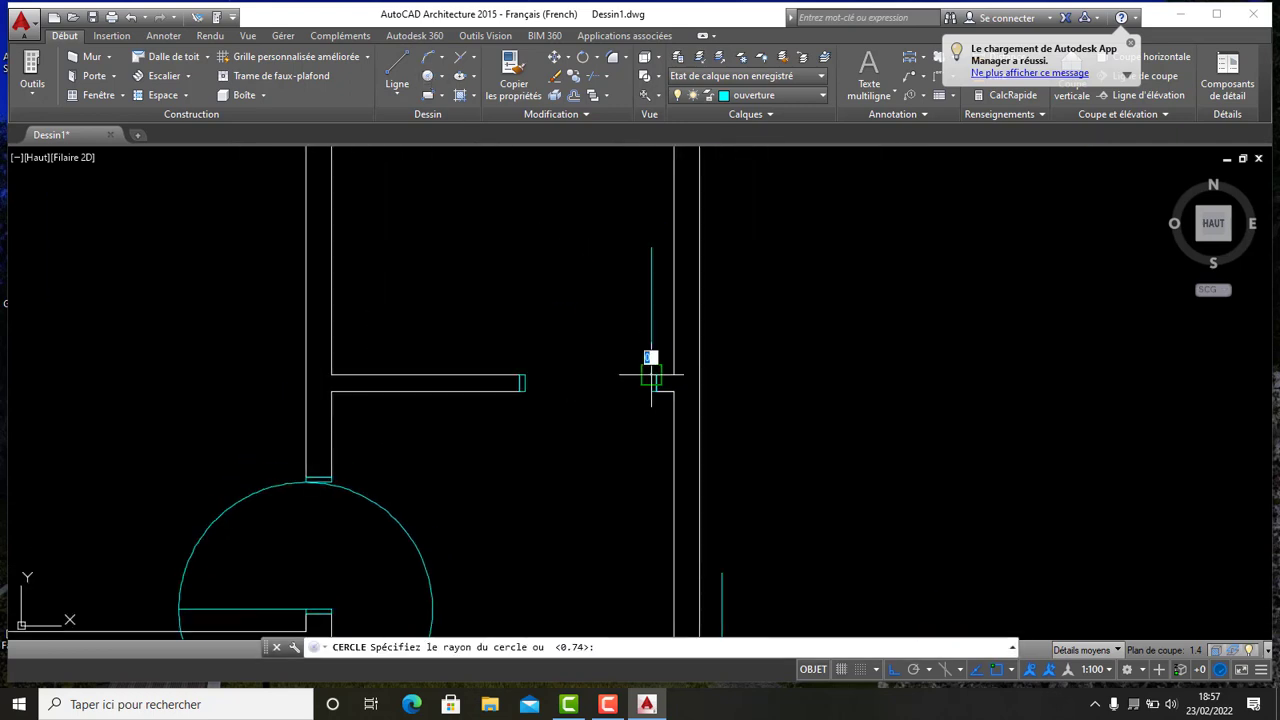
left_click(651, 247)
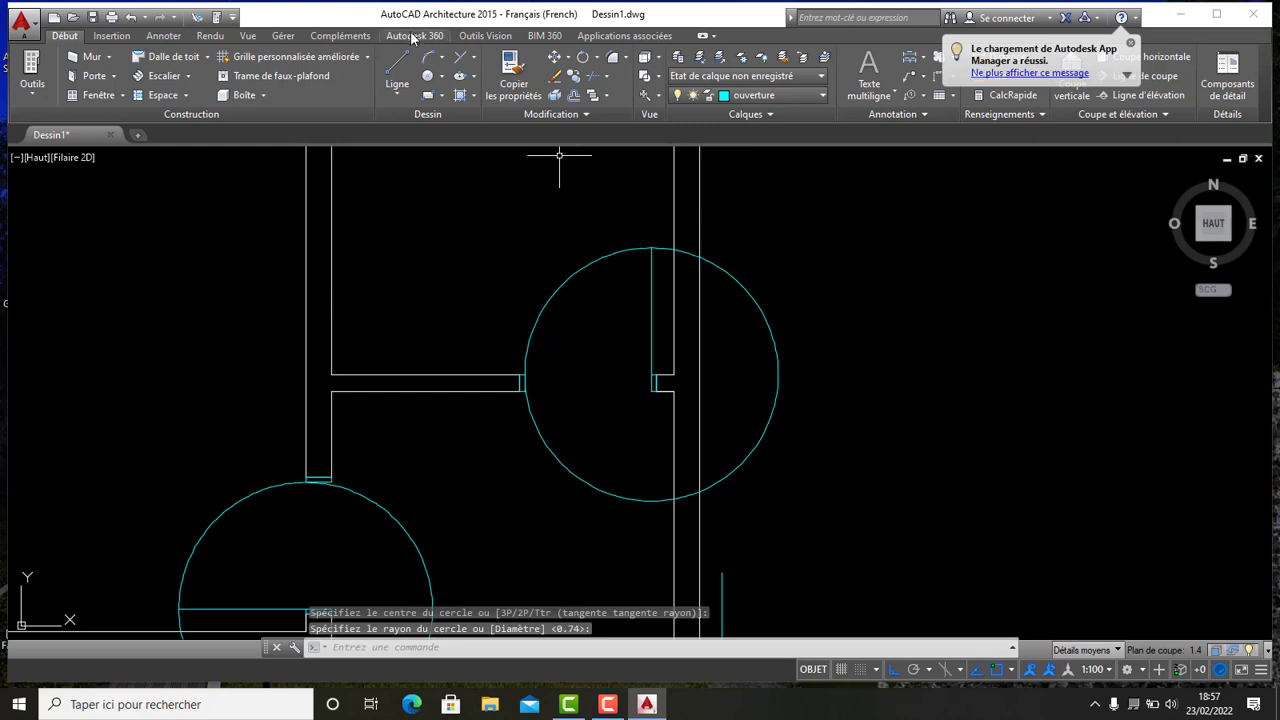
- Draw a circle centred on the hinge corner of the horizontal door leaf at the lower central opening, radius to the leaf's end
left_click(430, 78)
scroll(549, 317, "down", 5)
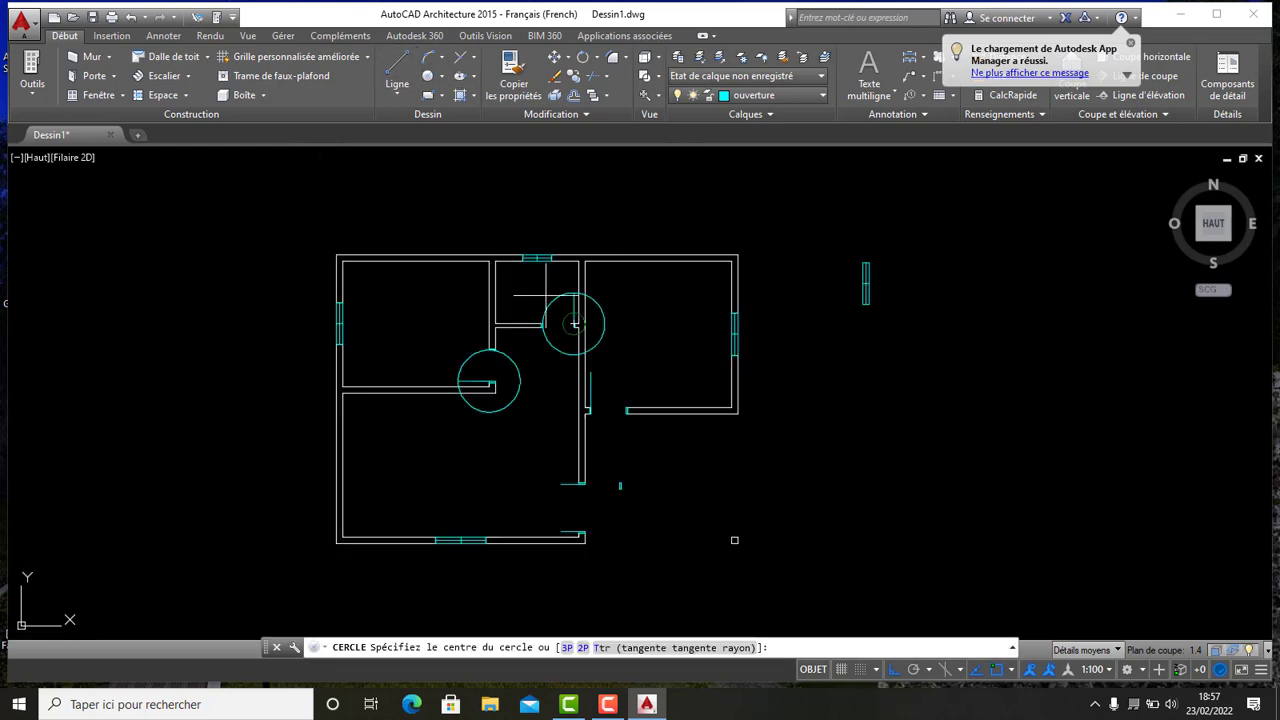
scroll(540, 320, "up", 8)
middle_click_drag(498, 180, 498, 321)
scroll(566, 391, "up", 4)
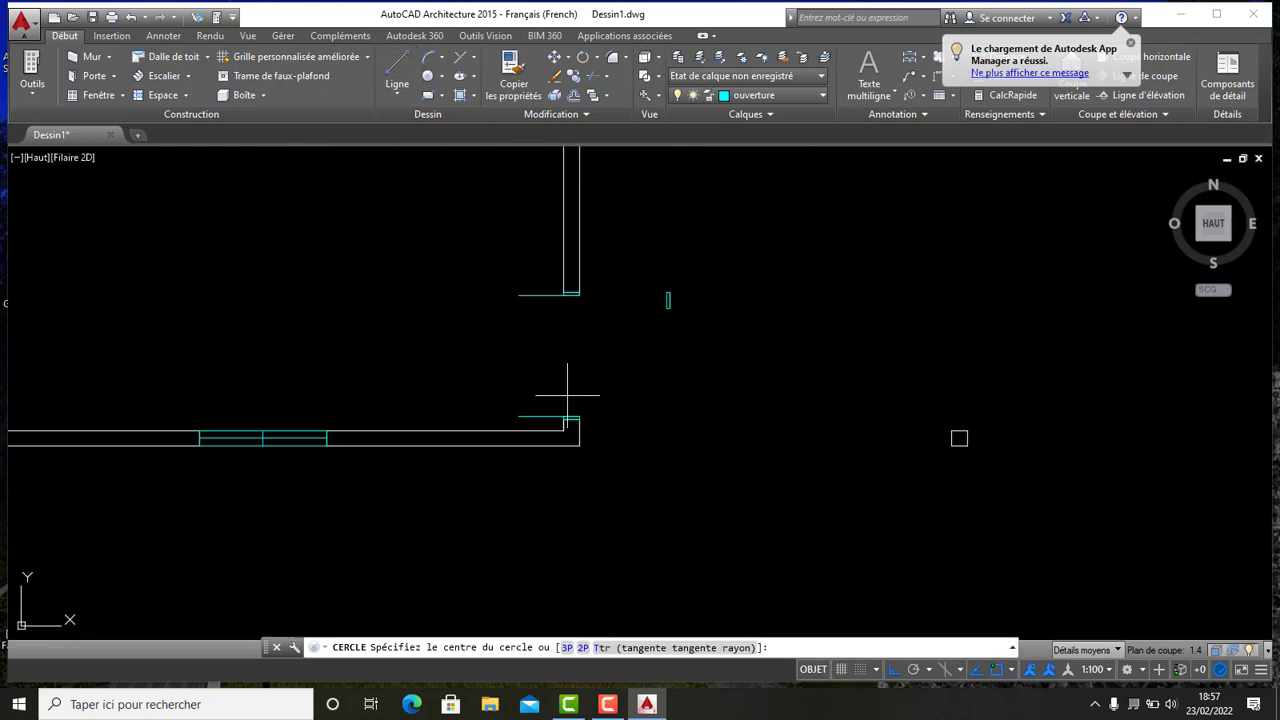
left_click(614, 489)
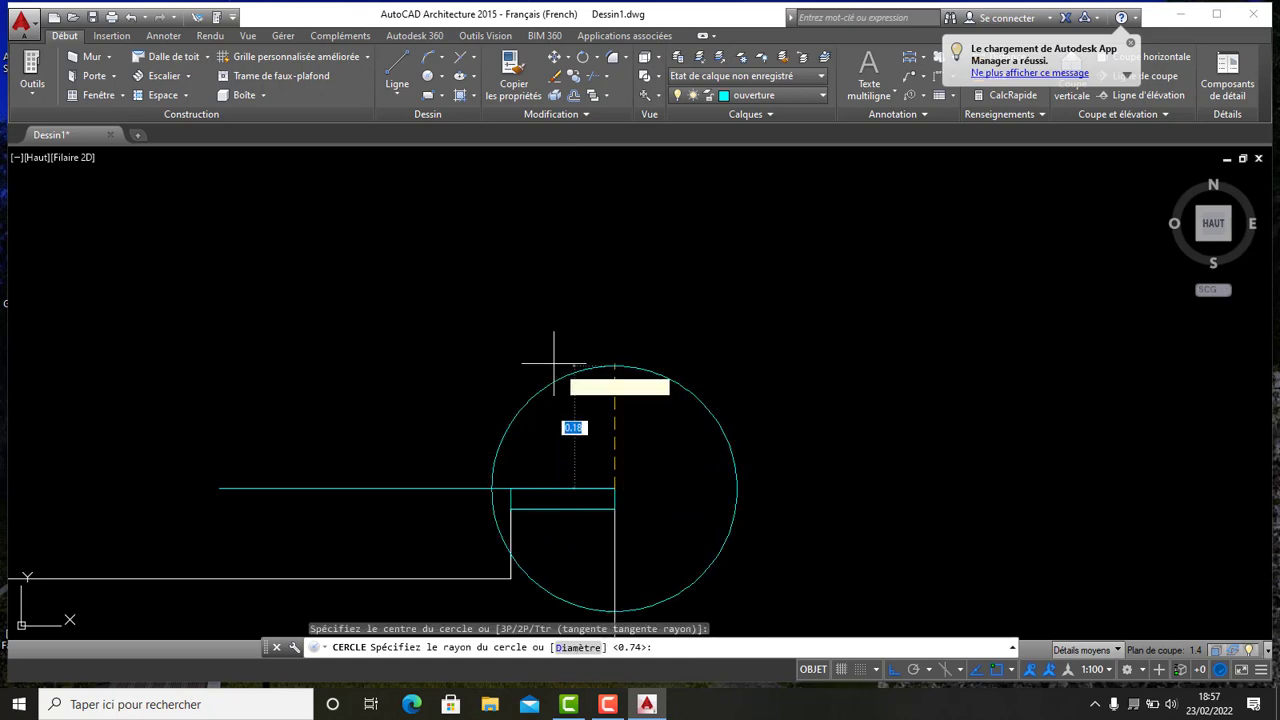
left_click(219, 489)
scroll(335, 445, "down", 6)
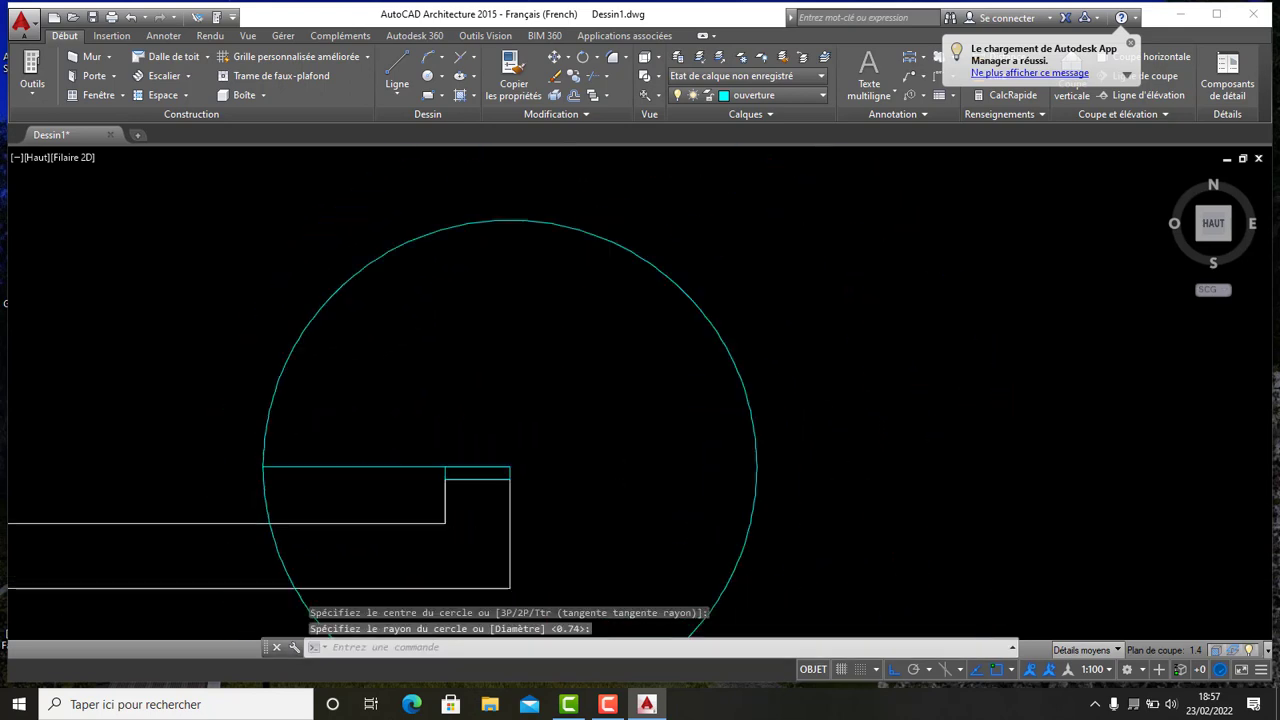
- Draw another circle centred on the hinge corner of the neighbouring horizontal door leaf, radius to the leaf's end
middle_click_drag(446, 331, 463, 391)
left_click(398, 63)
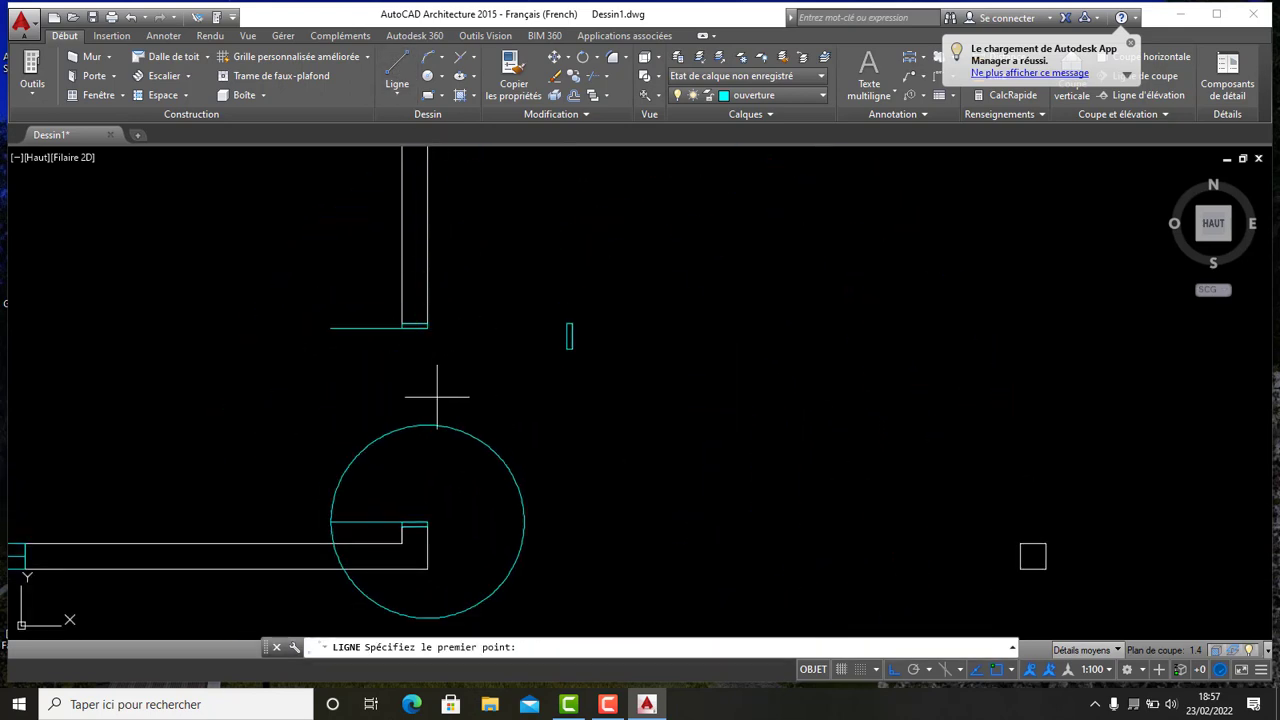
left_click(427, 77)
scroll(423, 320, "up", 8)
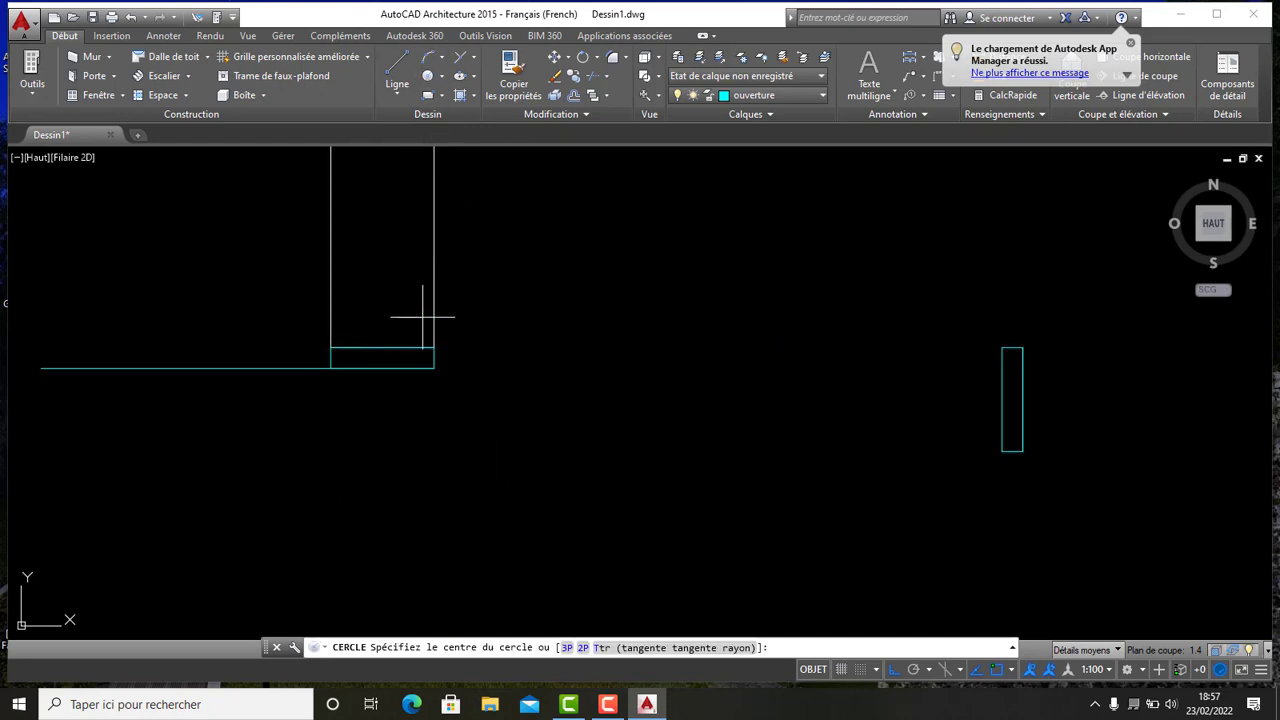
left_click(443, 370)
middle_click_drag(260, 368, 541, 303)
scroll(510, 311, "down", 4)
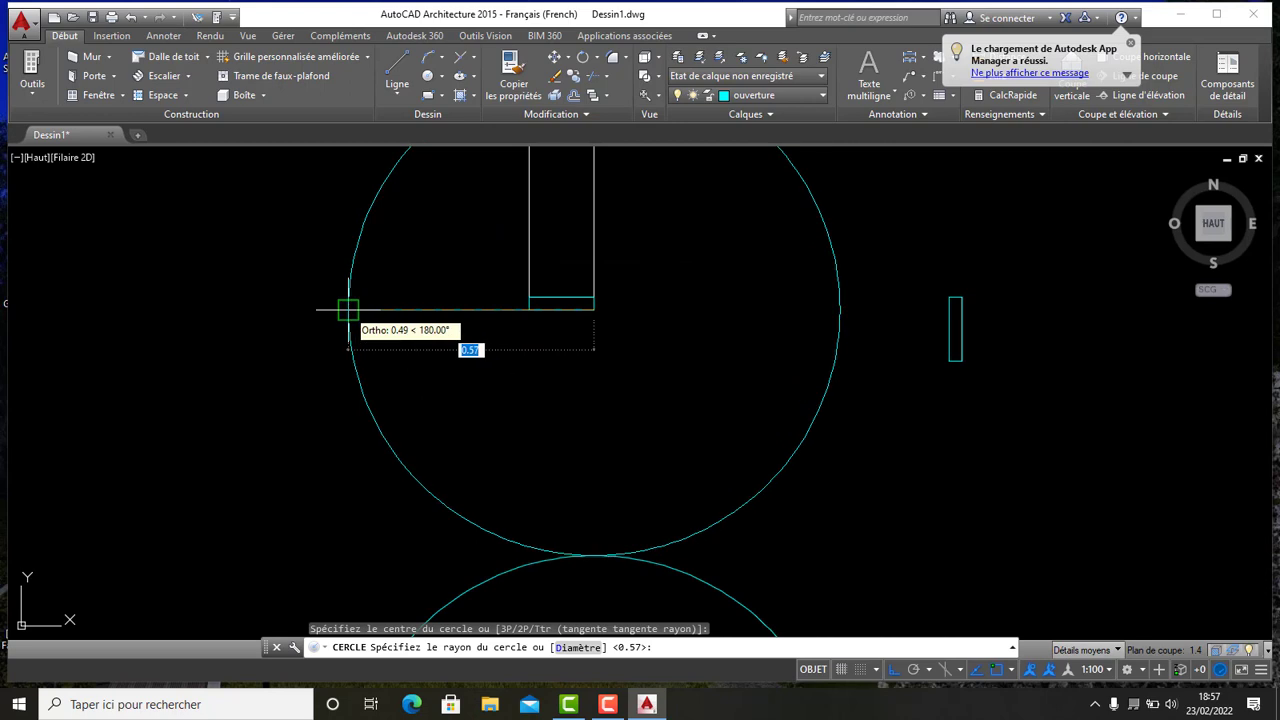
left_click(349, 308)
scroll(443, 297, "down", 8)
middle_click_drag(453, 292, 445, 349)
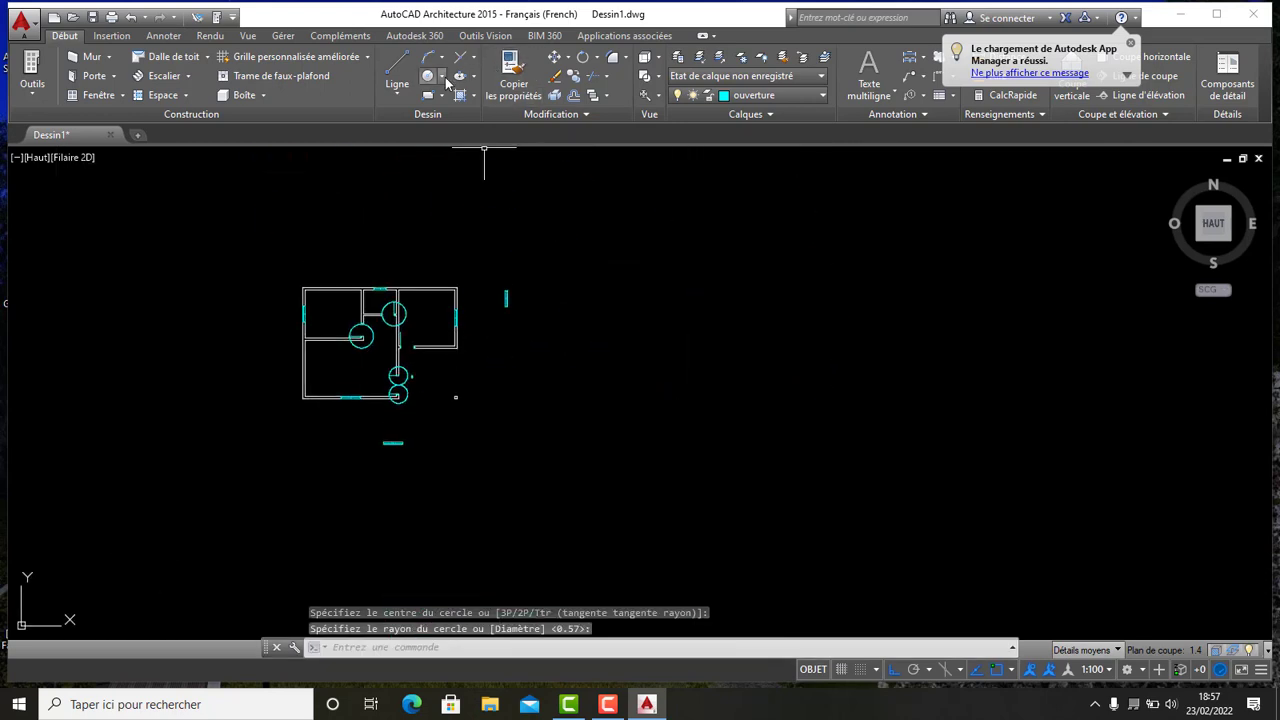
- Draw a circle centred on the hinge corner of the vertical leaf at the right room's opening, radius to the opening's far edge
left_click(427, 76)
scroll(400, 305, "up", 12)
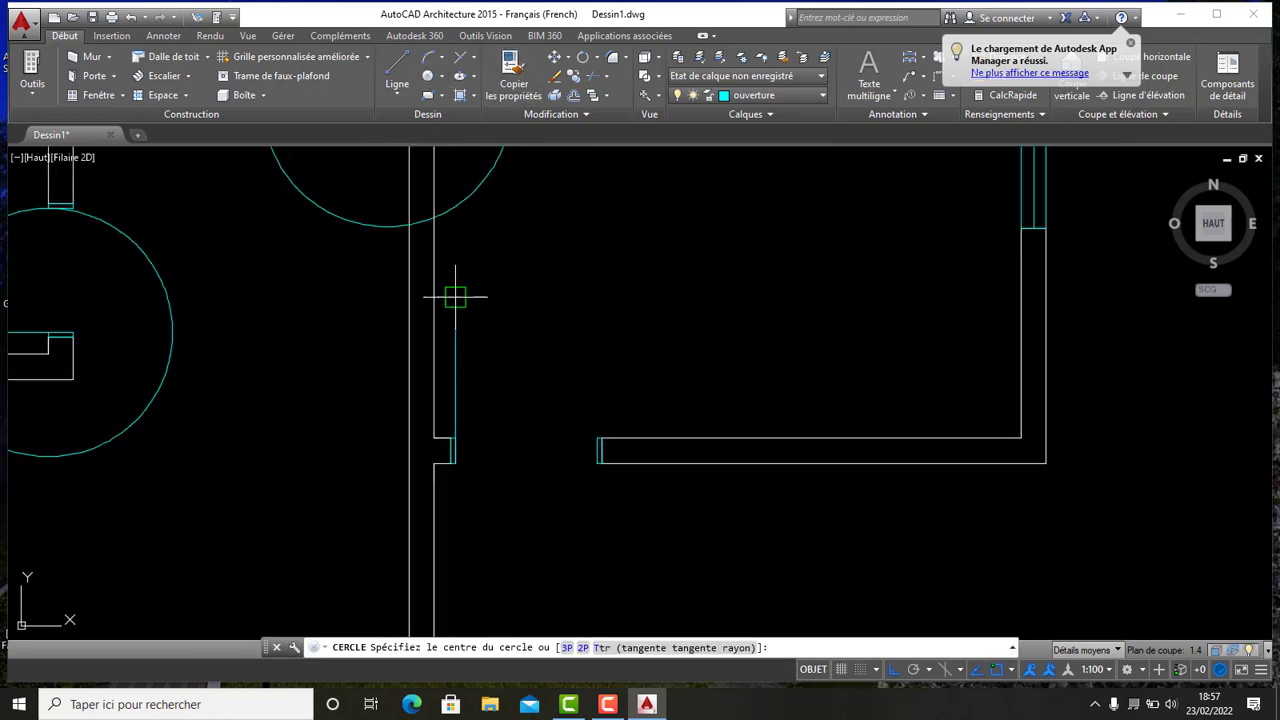
scroll(480, 470, "up", 2)
middle_click_drag(480, 470, 447, 368)
scroll(441, 373, "down", 4)
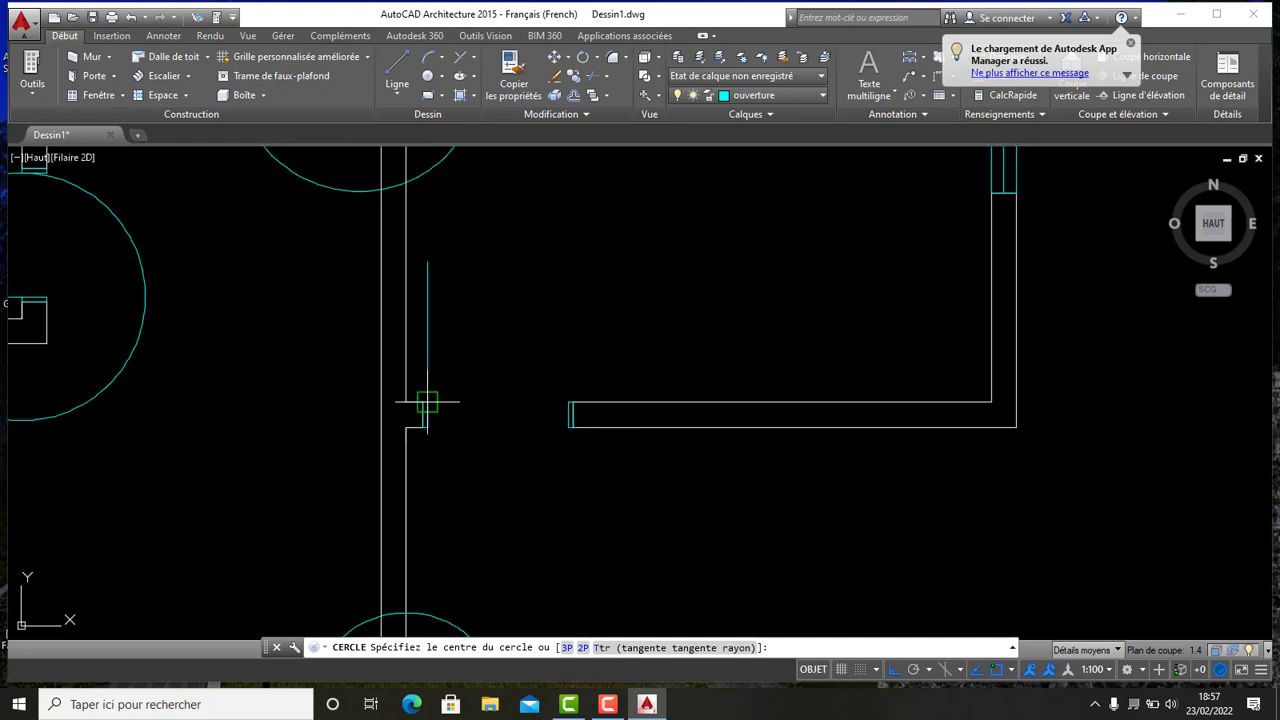
left_click(427, 403)
left_click(568, 413)
scroll(550, 326, "down", 7)
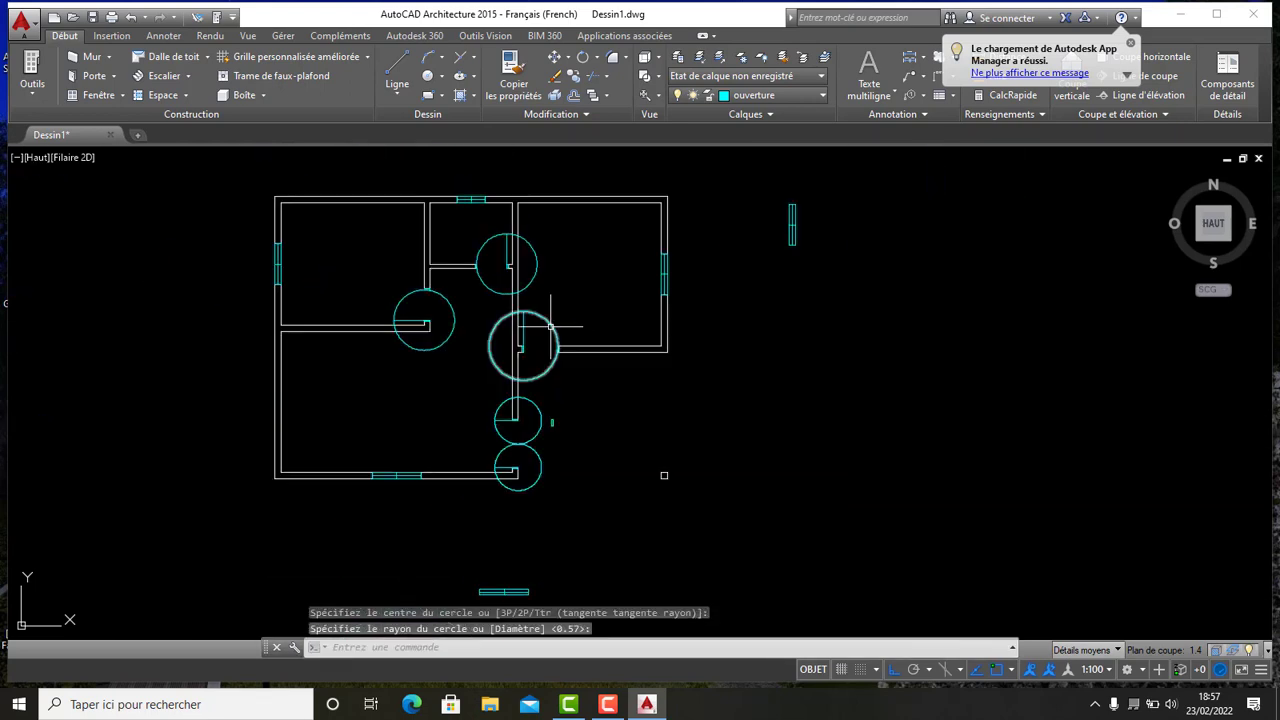
- Trim part of the left door's swing circle with Trim, then undo the trim
middle_click_drag(521, 285, 519, 299)
scroll(484, 336, "down", 2)
scroll(458, 183, "up", 2)
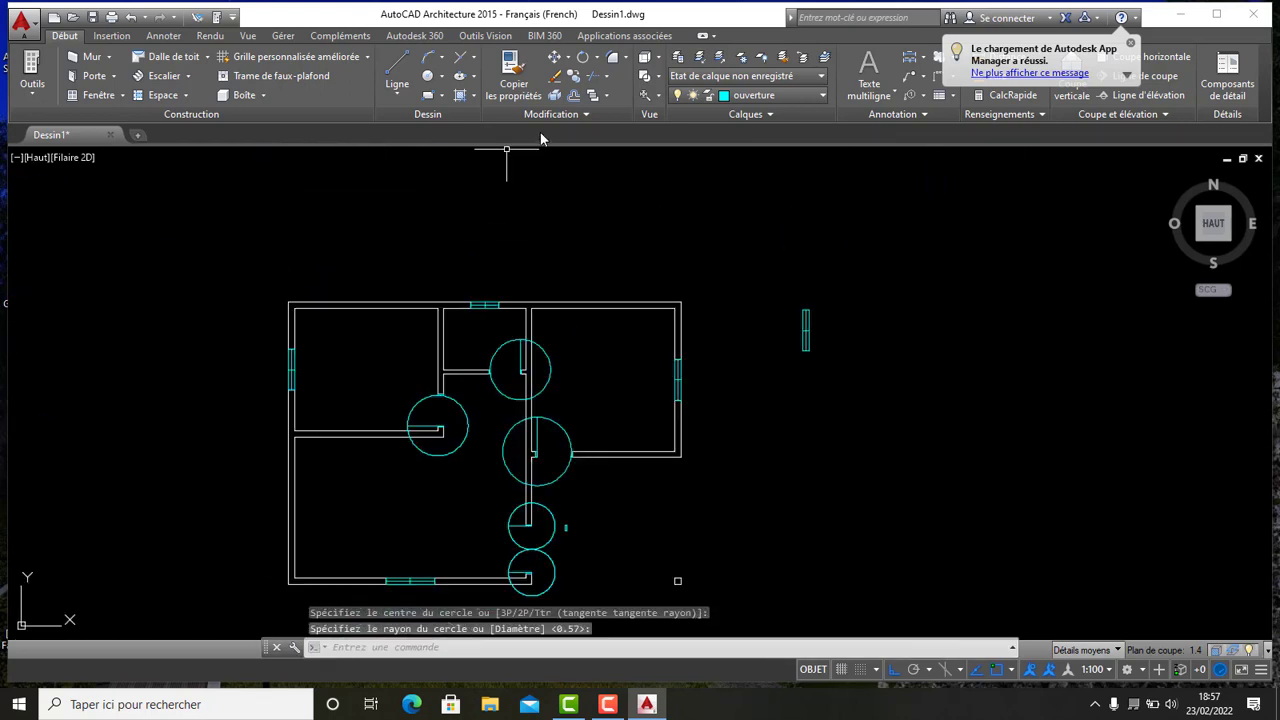
middle_click_drag(595, 341, 555, 205)
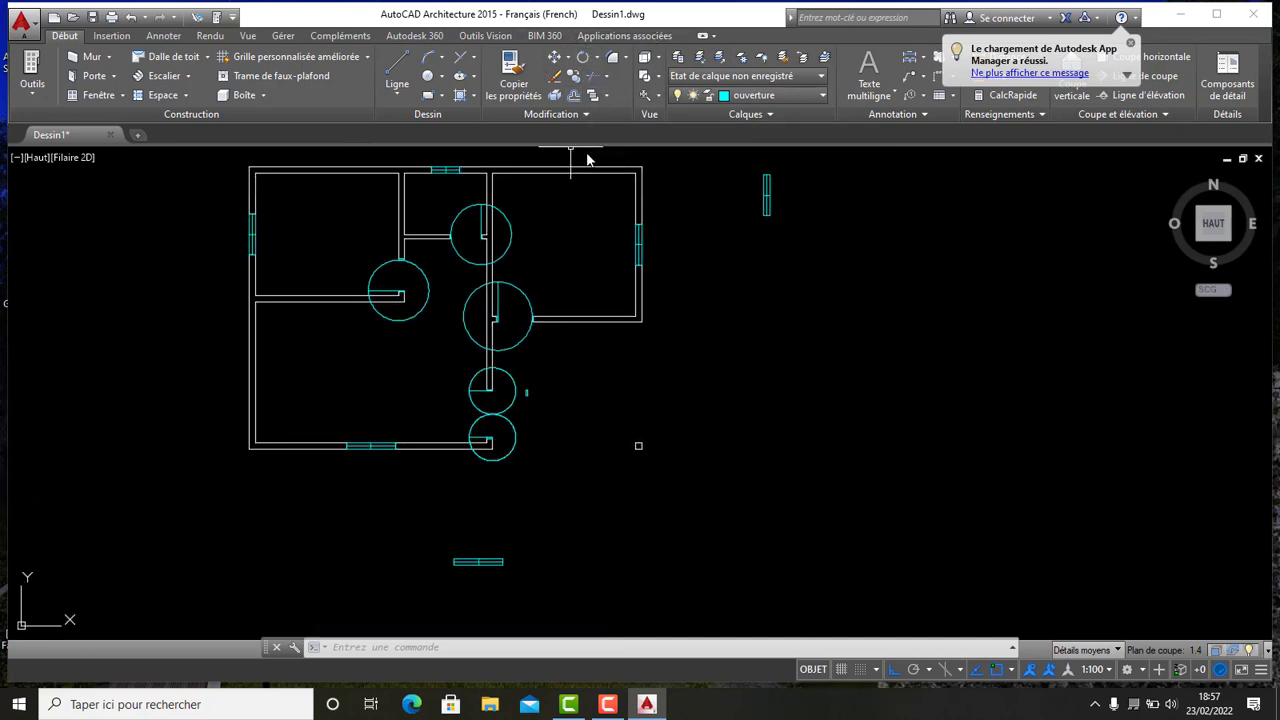
scroll(423, 271, "up", 4)
scroll(410, 280, "down", 6)
scroll(400, 286, "up", 10)
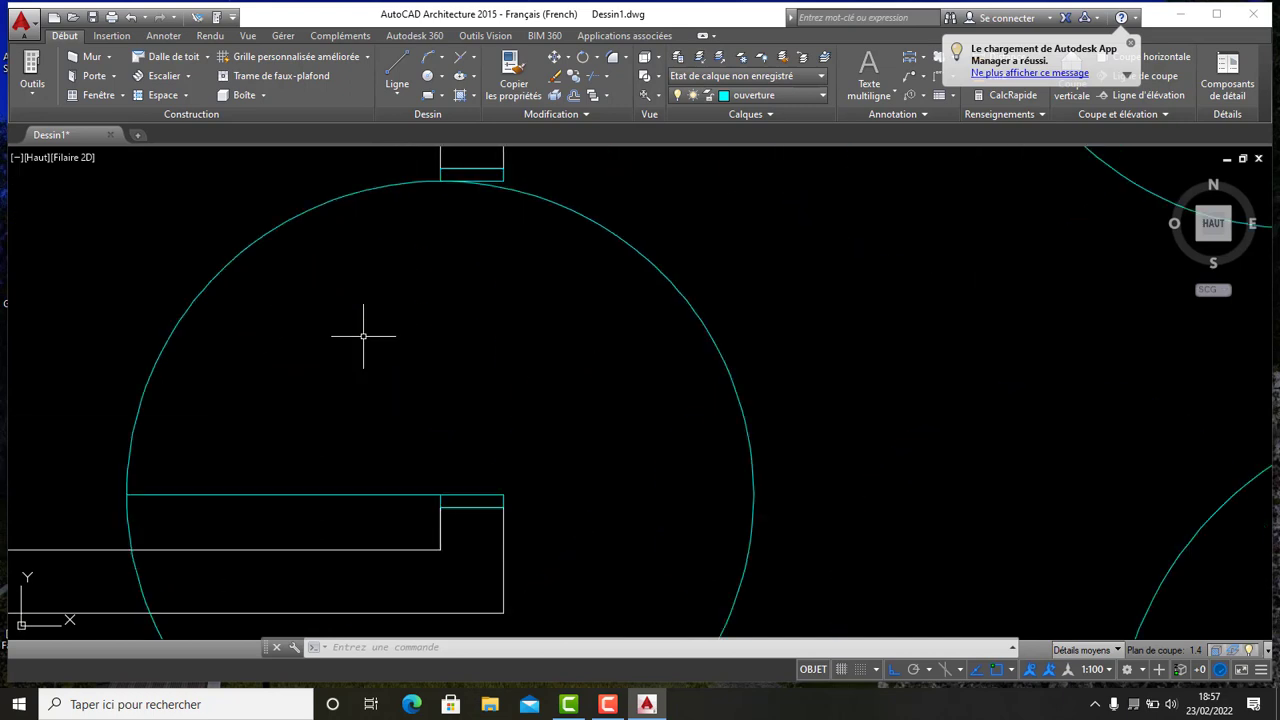
scroll(409, 293, "down", 6)
scroll(503, 274, "up", 2)
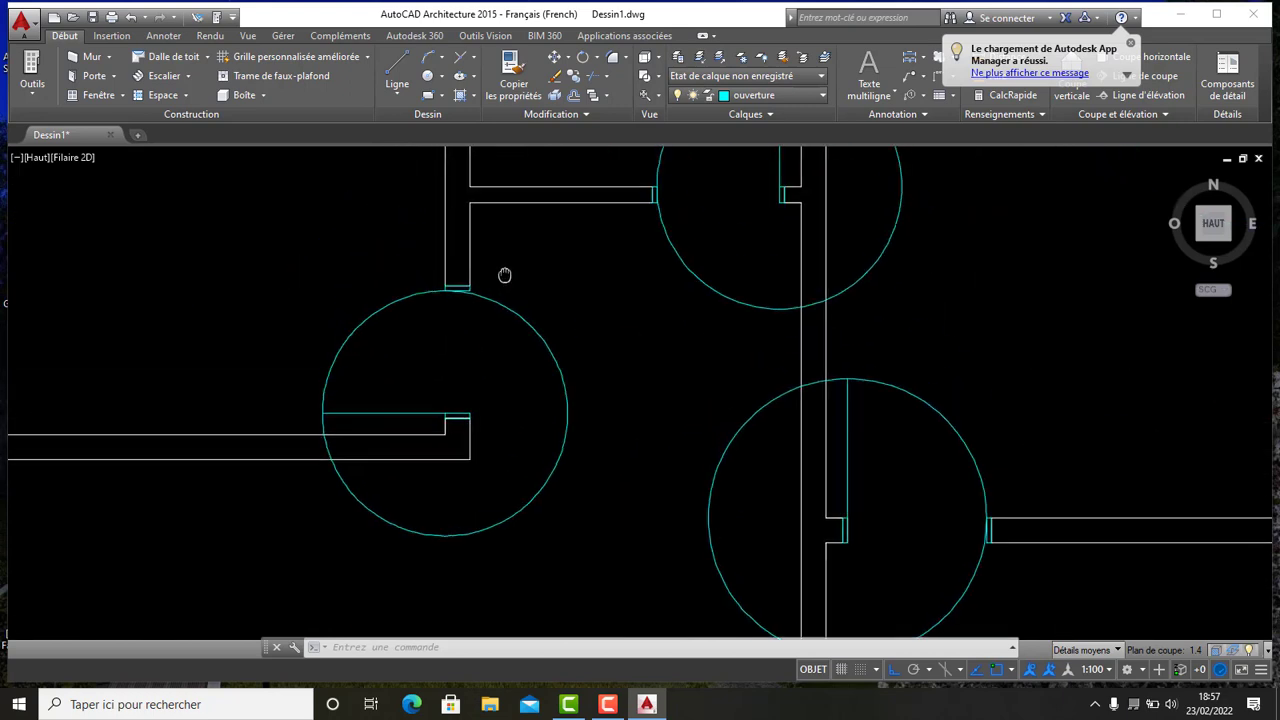
left_click(594, 79)
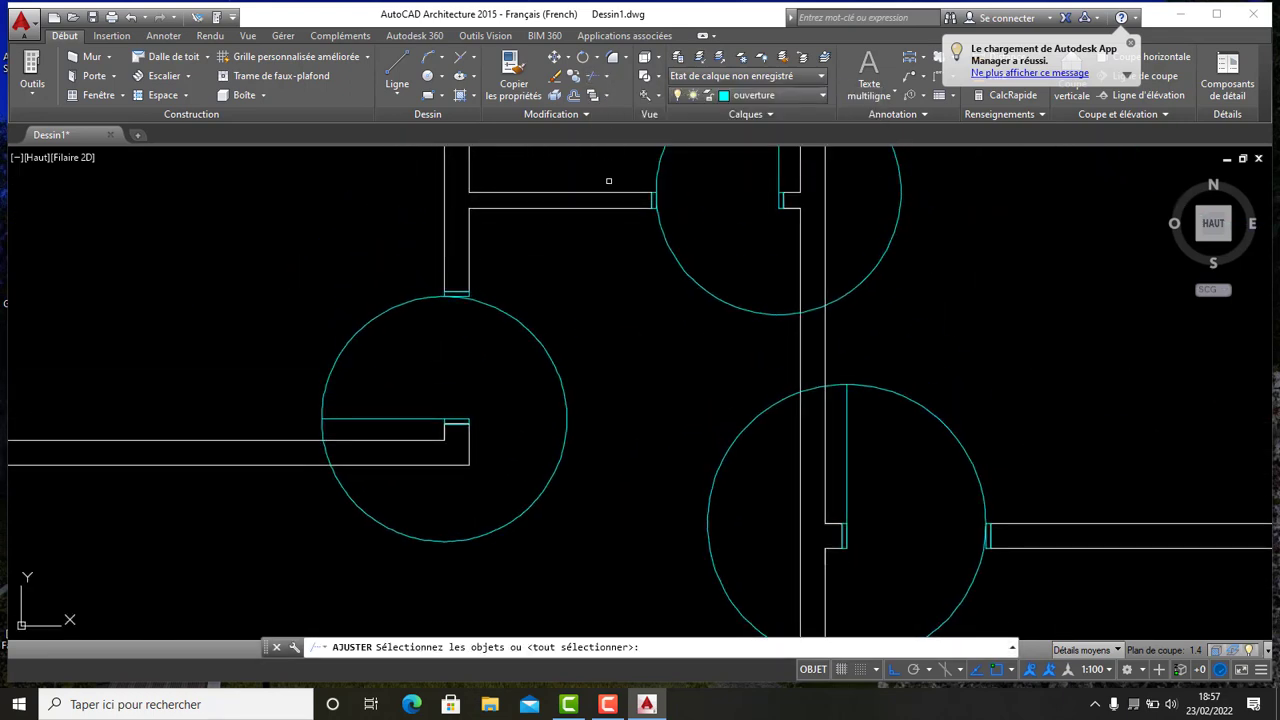
key("Return")
scroll(340, 446, "up", 6)
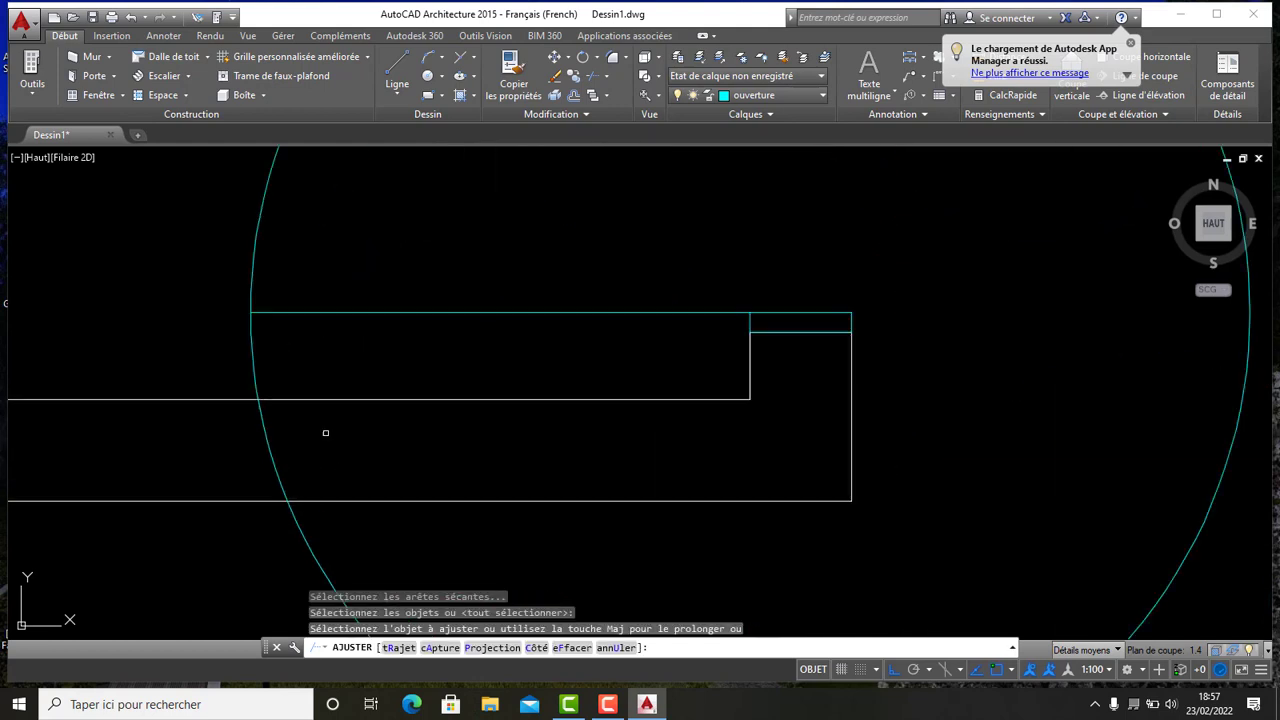
left_click(311, 354)
left_click(211, 342)
scroll(343, 362, "down", 3)
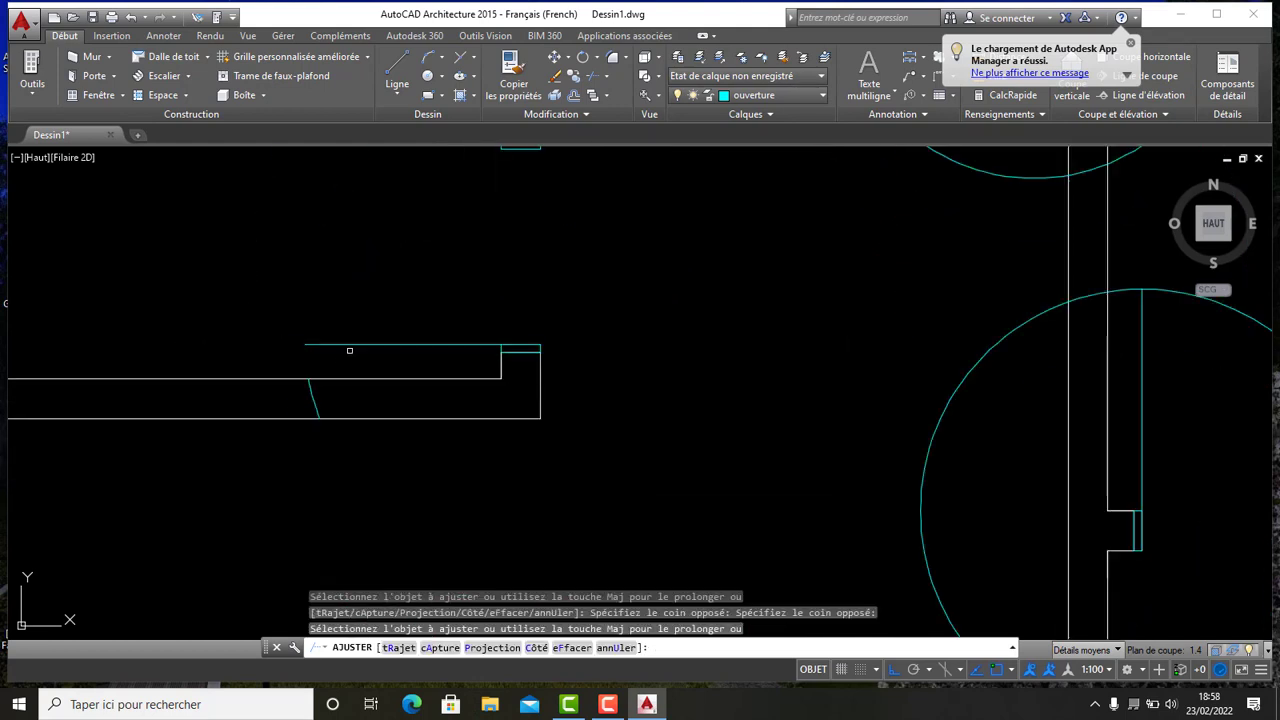
left_click(353, 346)
scroll(362, 343, "down", 1)
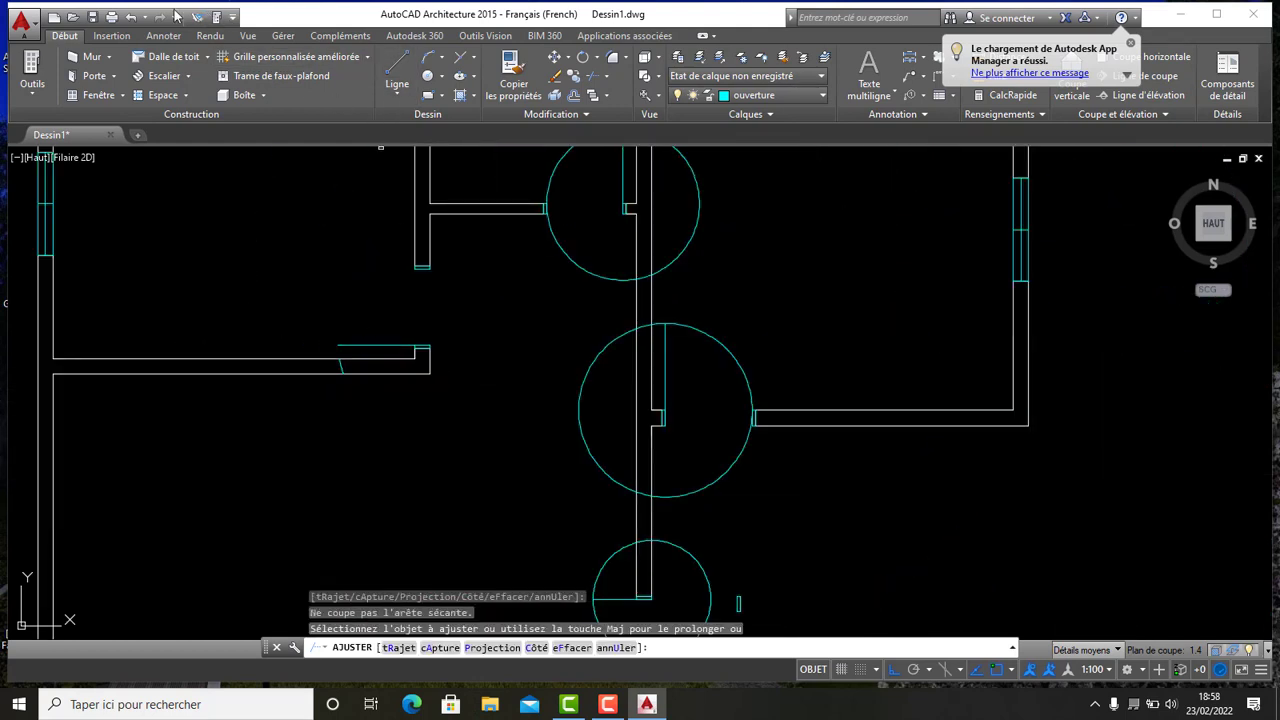
left_click(133, 17)
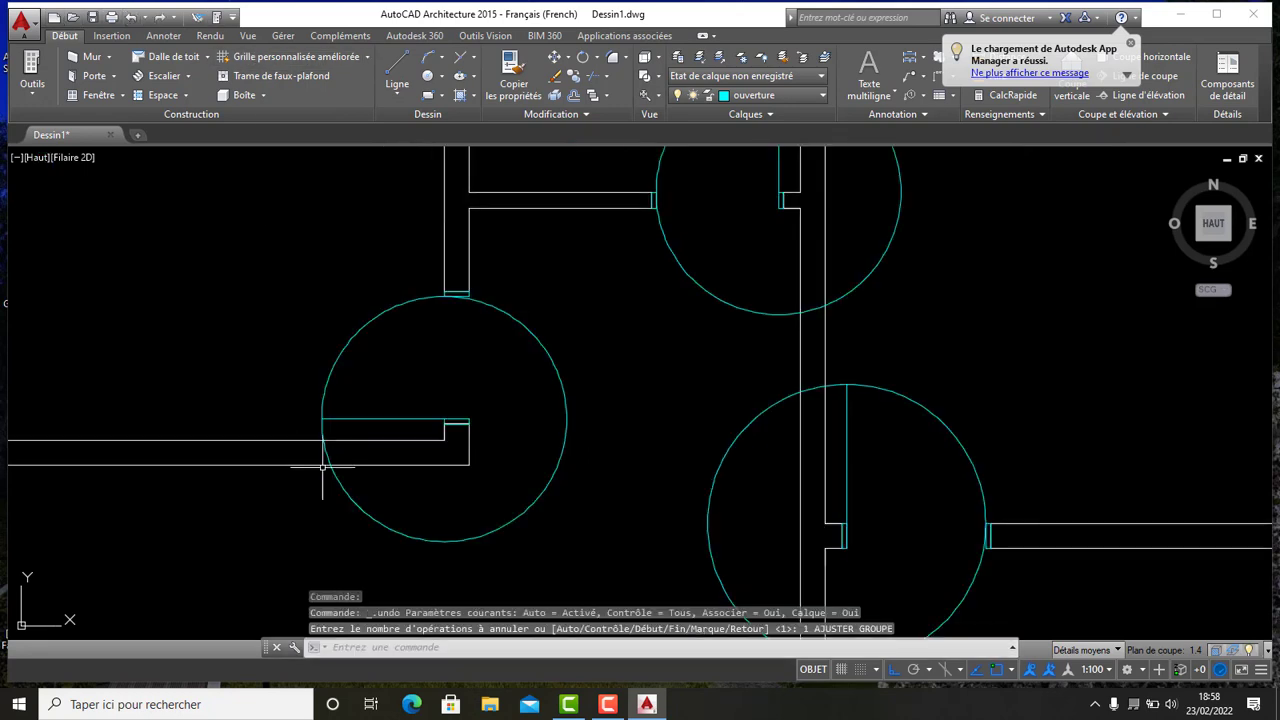
- Trim the left door's swing circle down to a quarter arc between the leaf and the opening
scroll(320, 350, "up", 6)
scroll(305, 257, "down", 4)
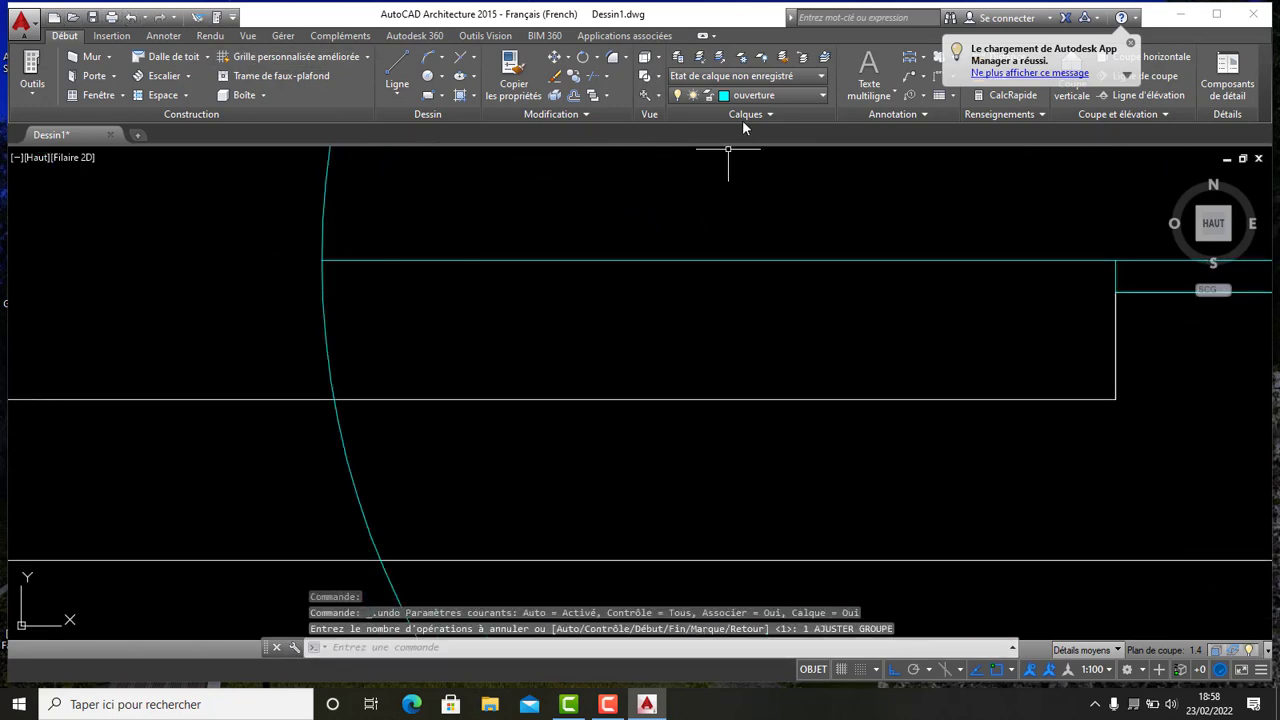
left_click(597, 76)
key("Return")
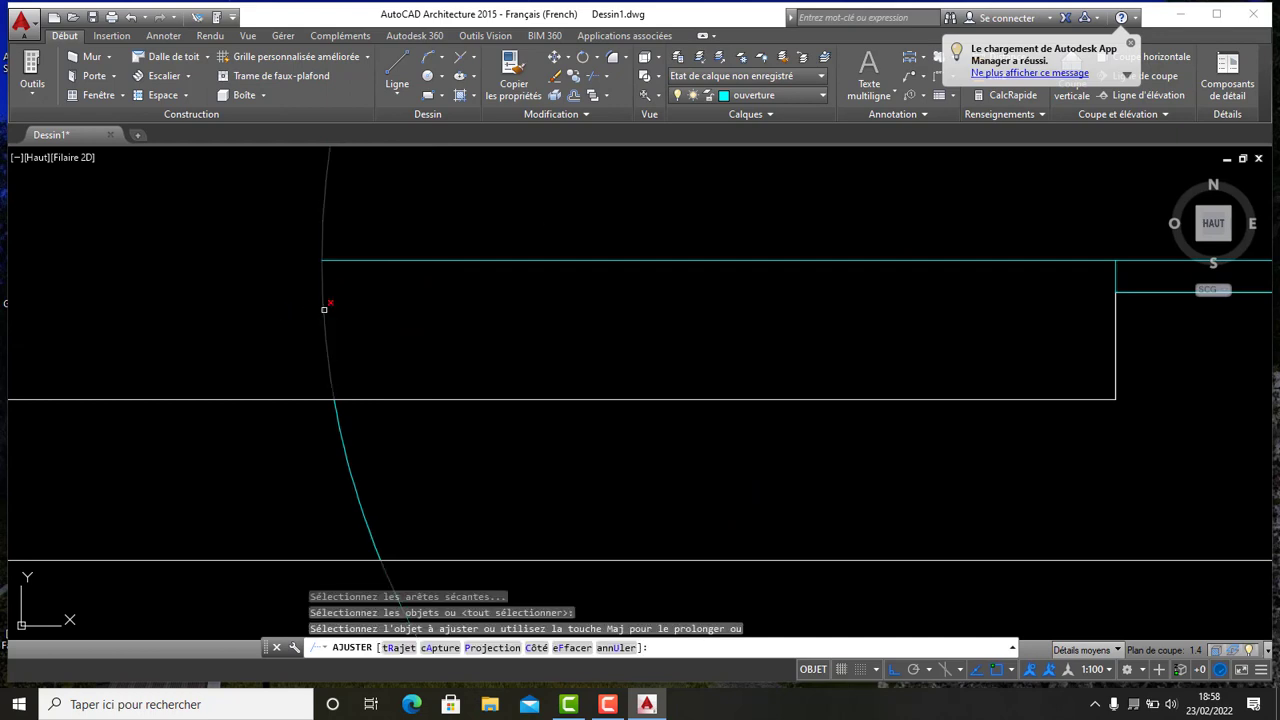
left_click(318, 252)
scroll(349, 289, "up", 5)
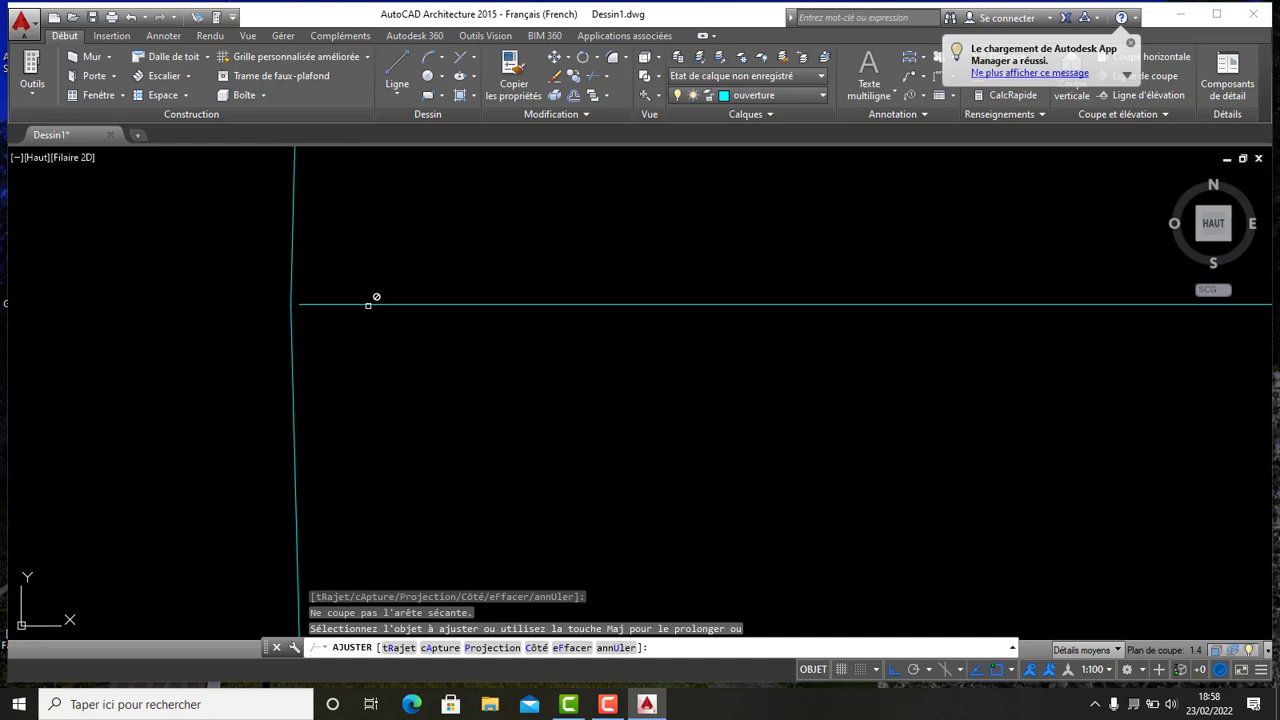
left_click(367, 305, "shift")
scroll(320, 378, "down", 5)
left_click(365, 469)
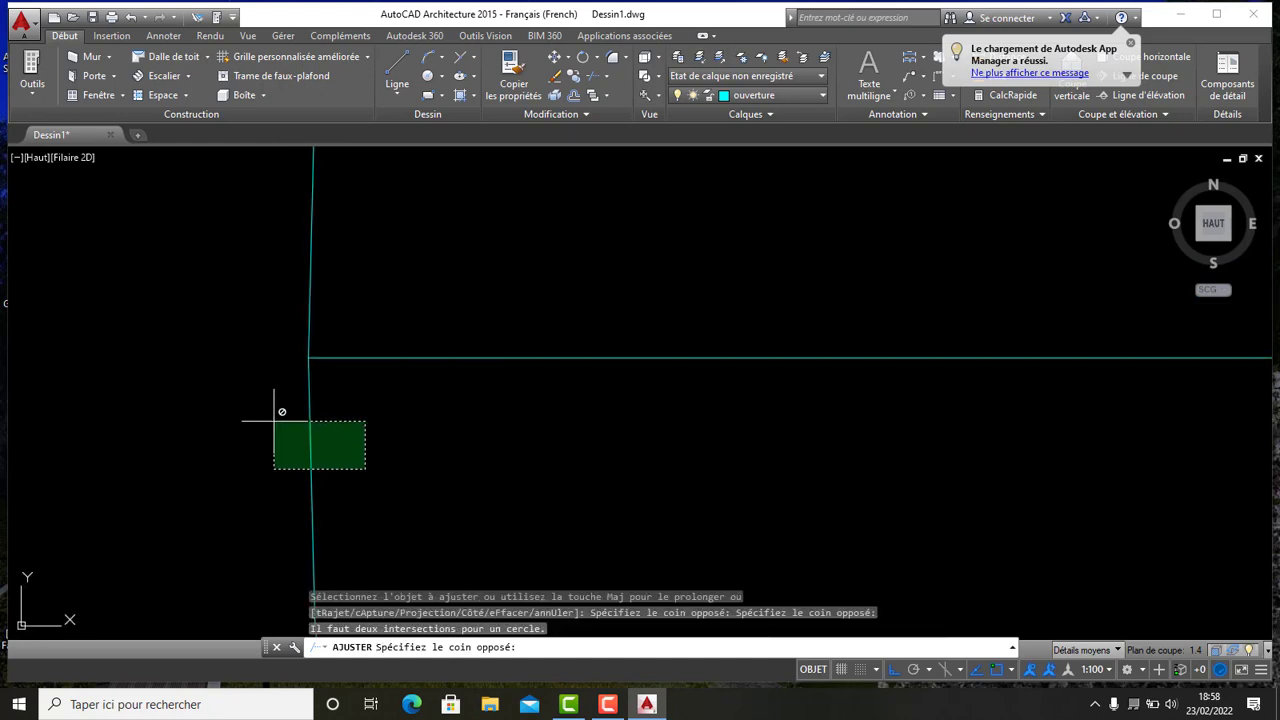
scroll(362, 401, "down", 4)
scroll(394, 409, "down", 8)
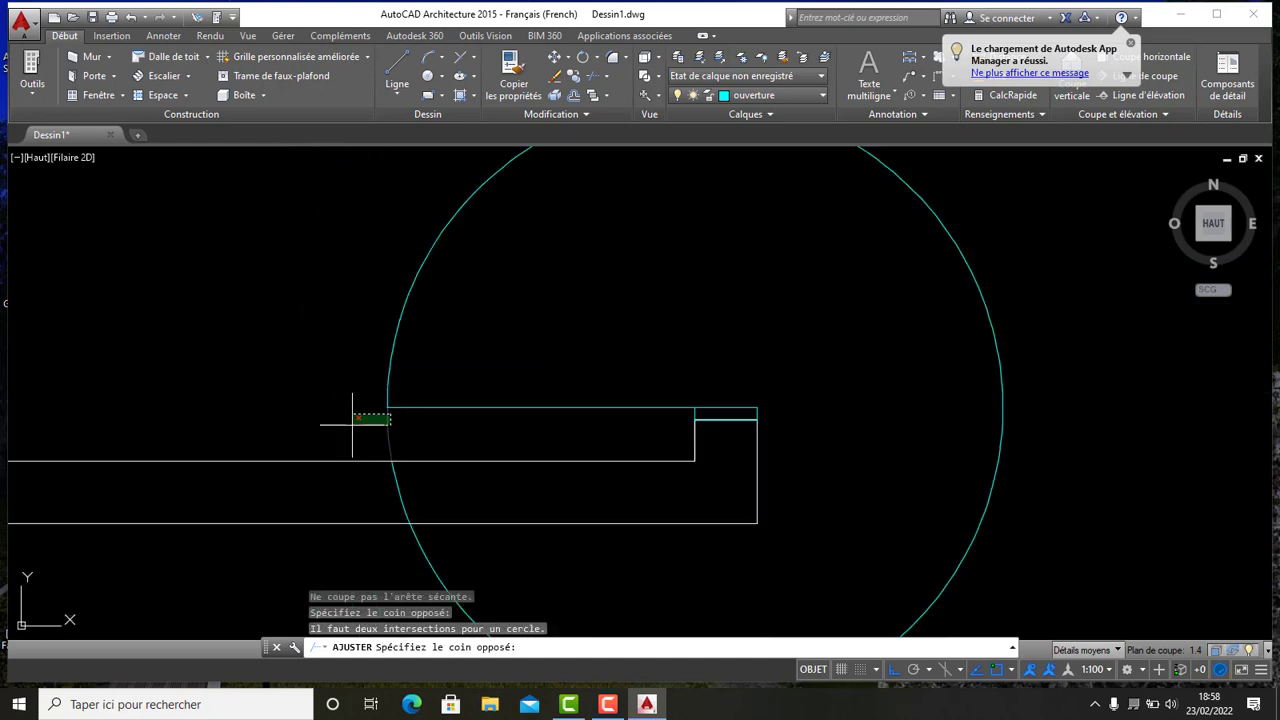
left_click(352, 427)
scroll(384, 489, "up", 4)
left_click(440, 466)
left_click(366, 467)
scroll(390, 435, "down", 8)
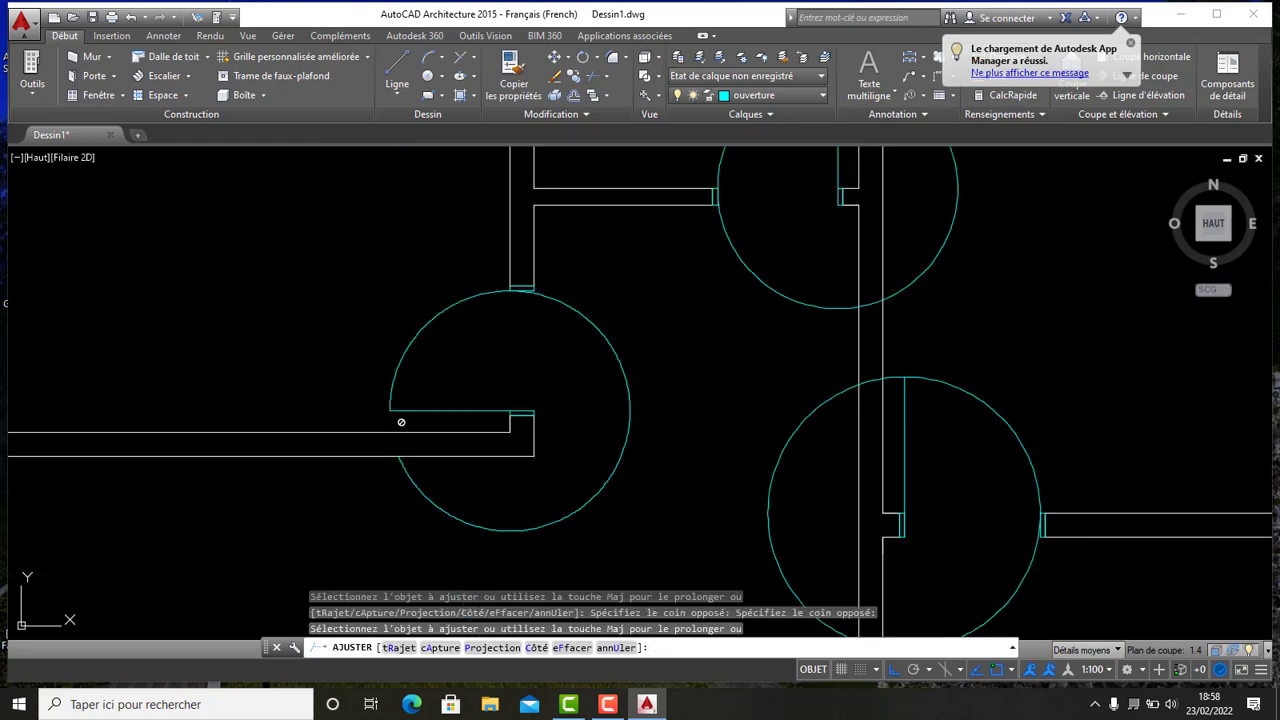
left_click(401, 422)
left_click(505, 476)
left_click(447, 540)
scroll(555, 481, "down", 5)
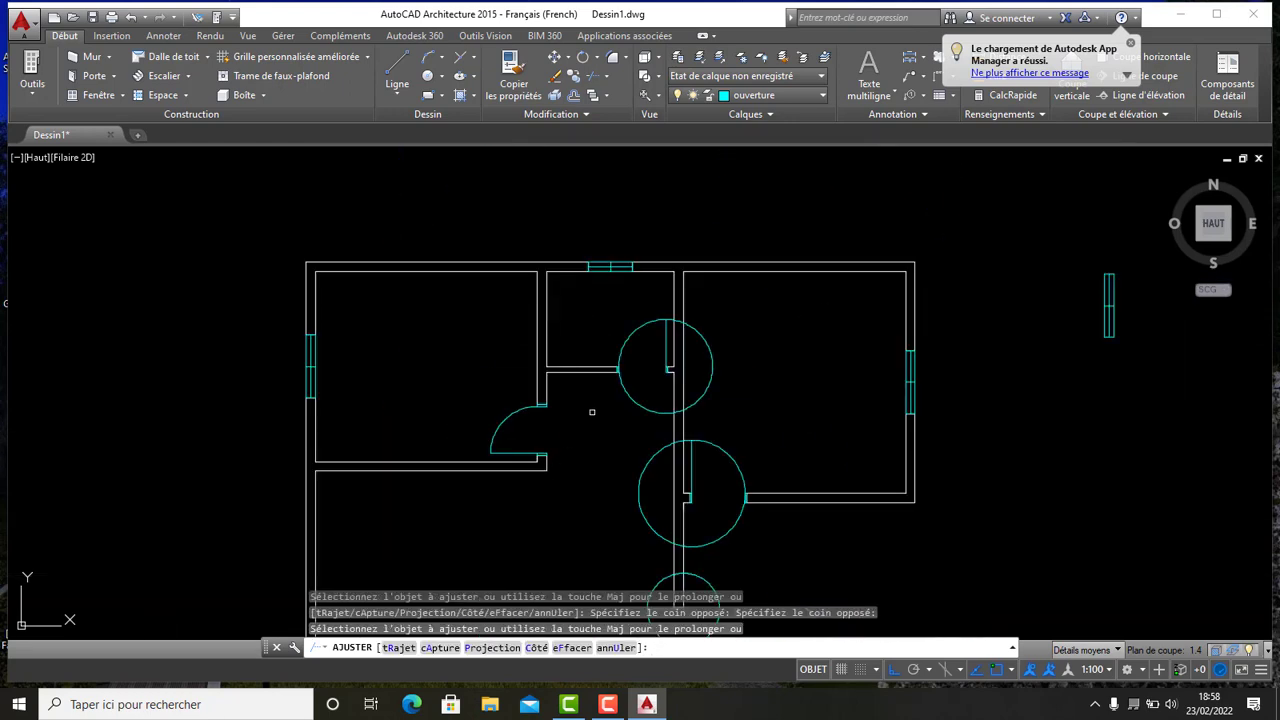
- Trim away the parts of the upper central door's swing circle lying beyond the walls
left_click(619, 377)
scroll(635, 363, "up", 4)
scroll(735, 216, "up", 8)
left_click(586, 531)
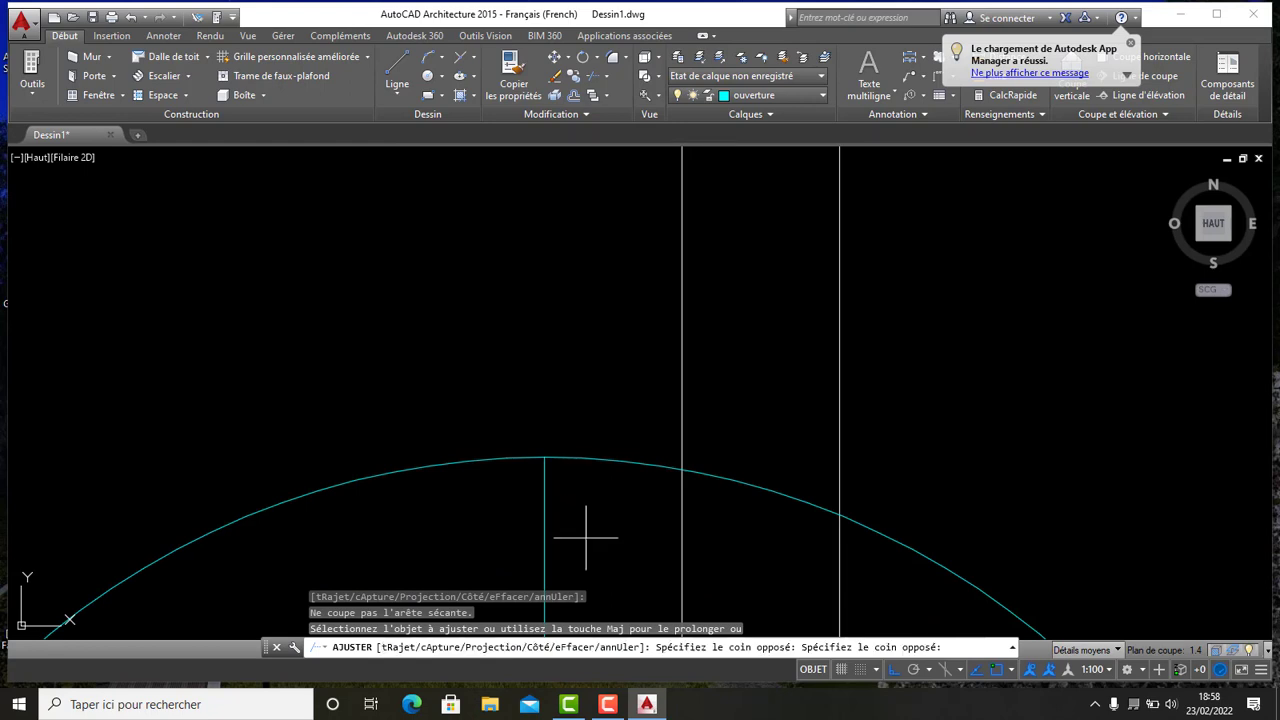
left_click(594, 372)
scroll(632, 376, "down", 6)
left_click(638, 426)
left_click(634, 384)
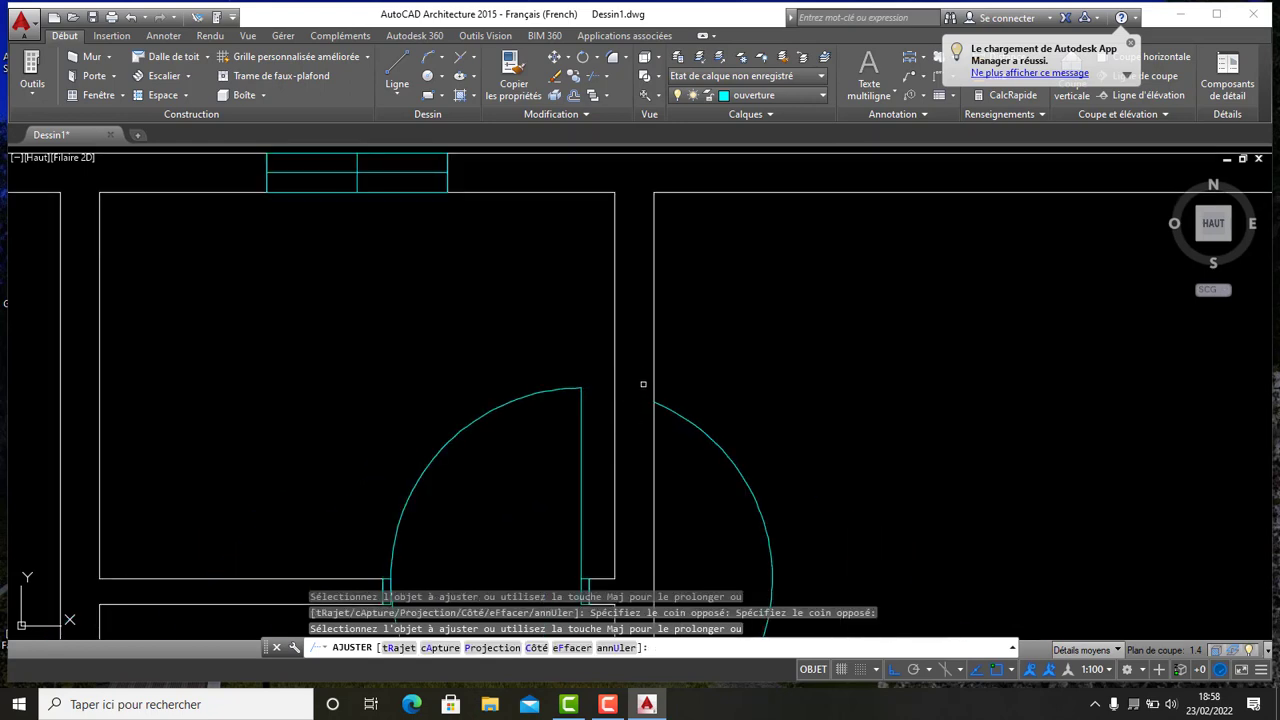
scroll(644, 384, "down", 6)
scroll(662, 420, "up", 9)
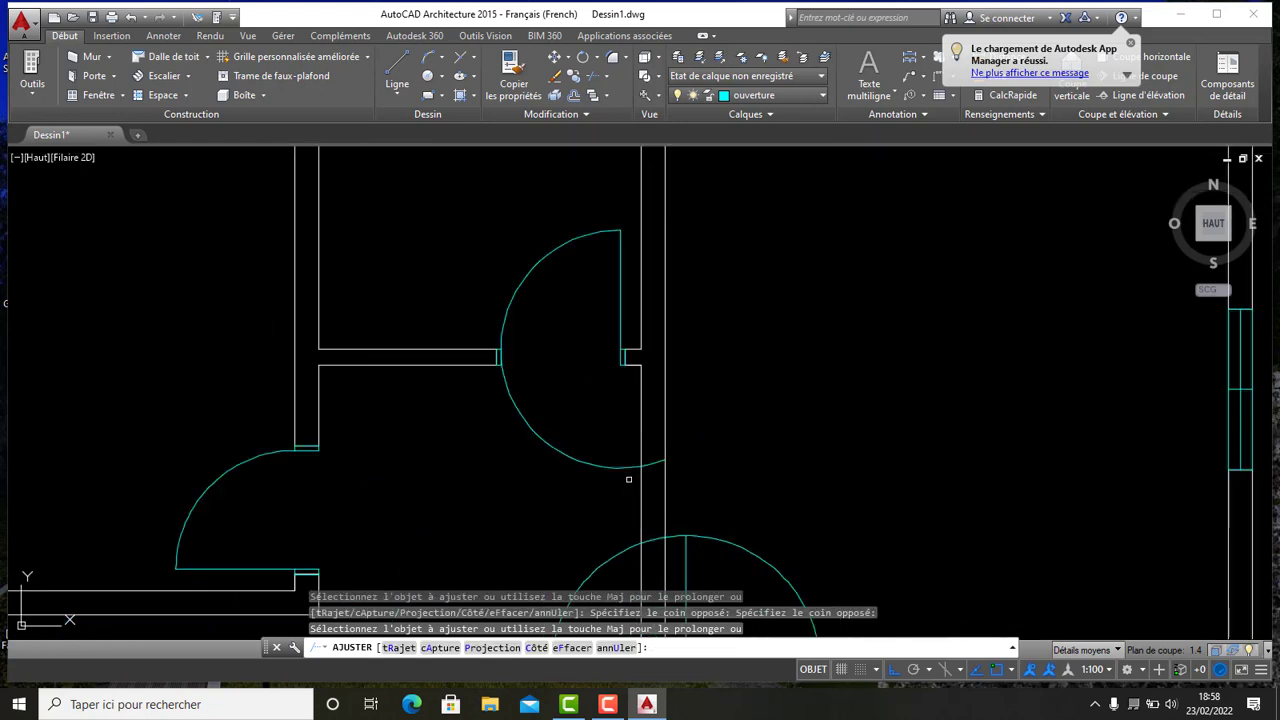
scroll(594, 466, "down", 8)
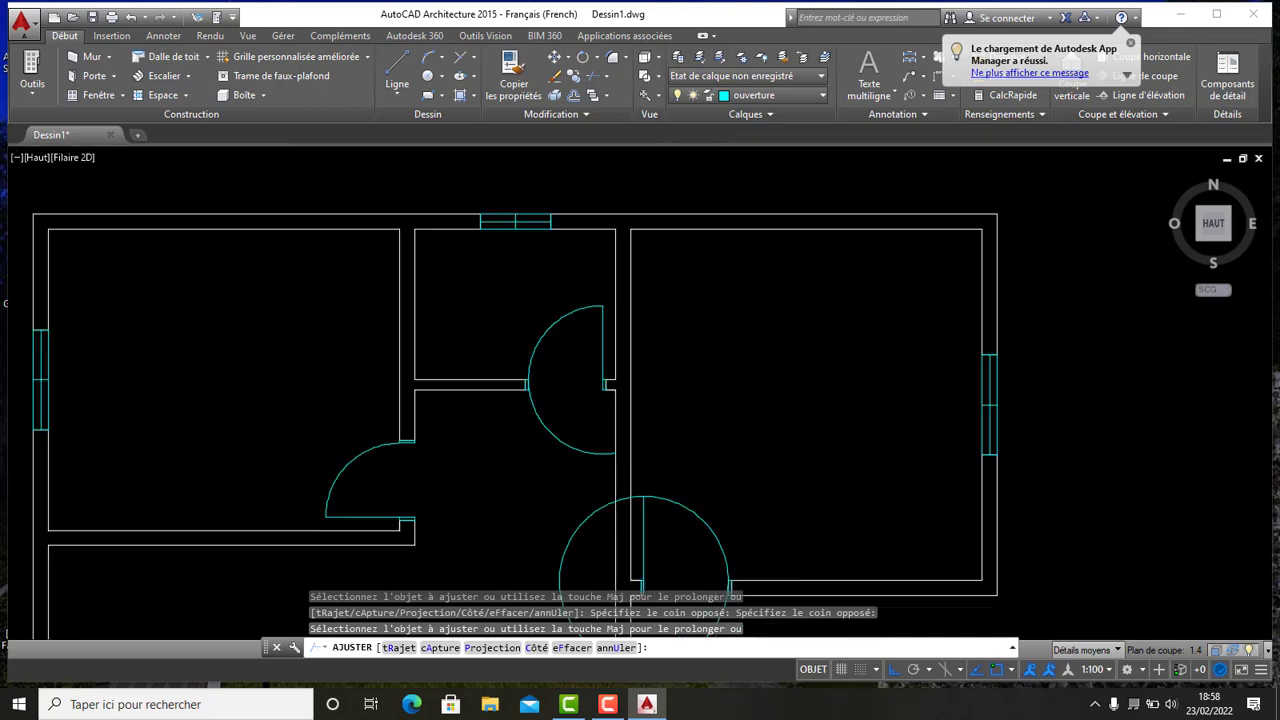
- Trim the upper door's circle to a quarter arc and cut back the middle door's swing circle
left_click(585, 472)
left_click(584, 427)
scroll(582, 426, "down", 4)
left_click(600, 475)
scroll(596, 440, "up", 12)
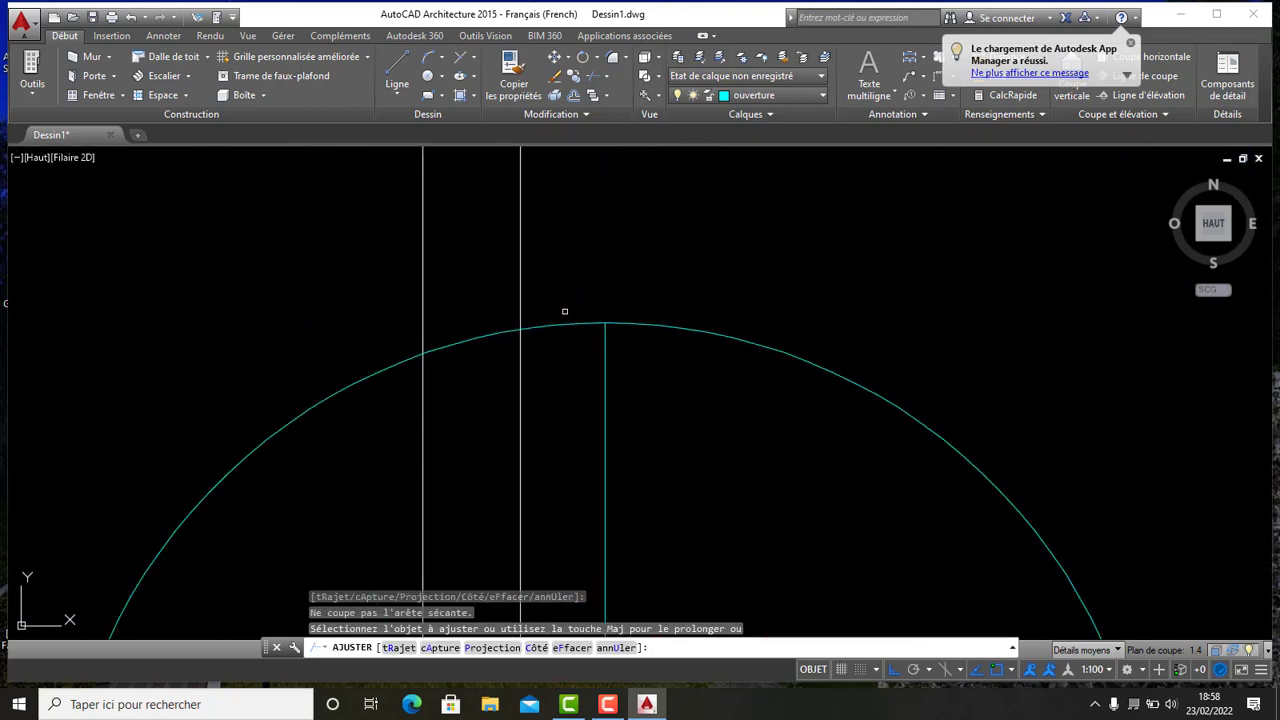
left_click(588, 355)
left_click(546, 311)
scroll(498, 342, "up", 4)
left_click(514, 323)
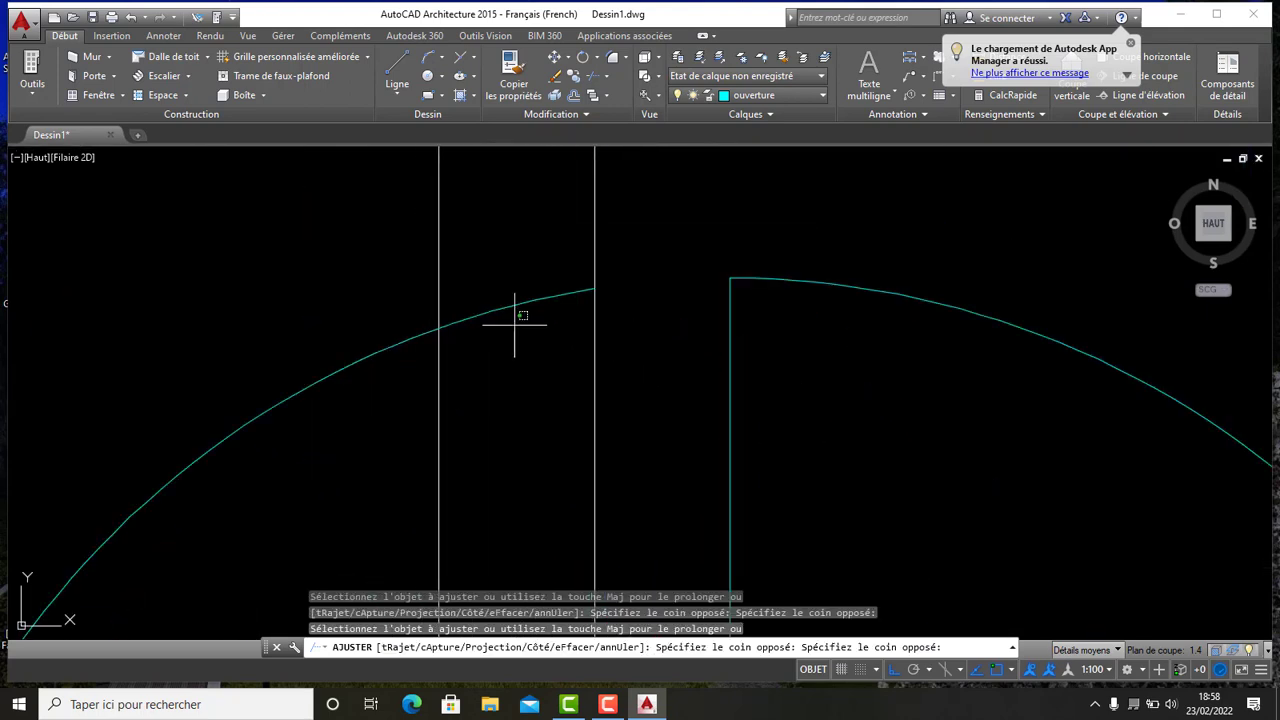
left_click(491, 258)
scroll(490, 256, "down", 6)
left_click(407, 352)
left_click(338, 314)
scroll(352, 304, "down", 8)
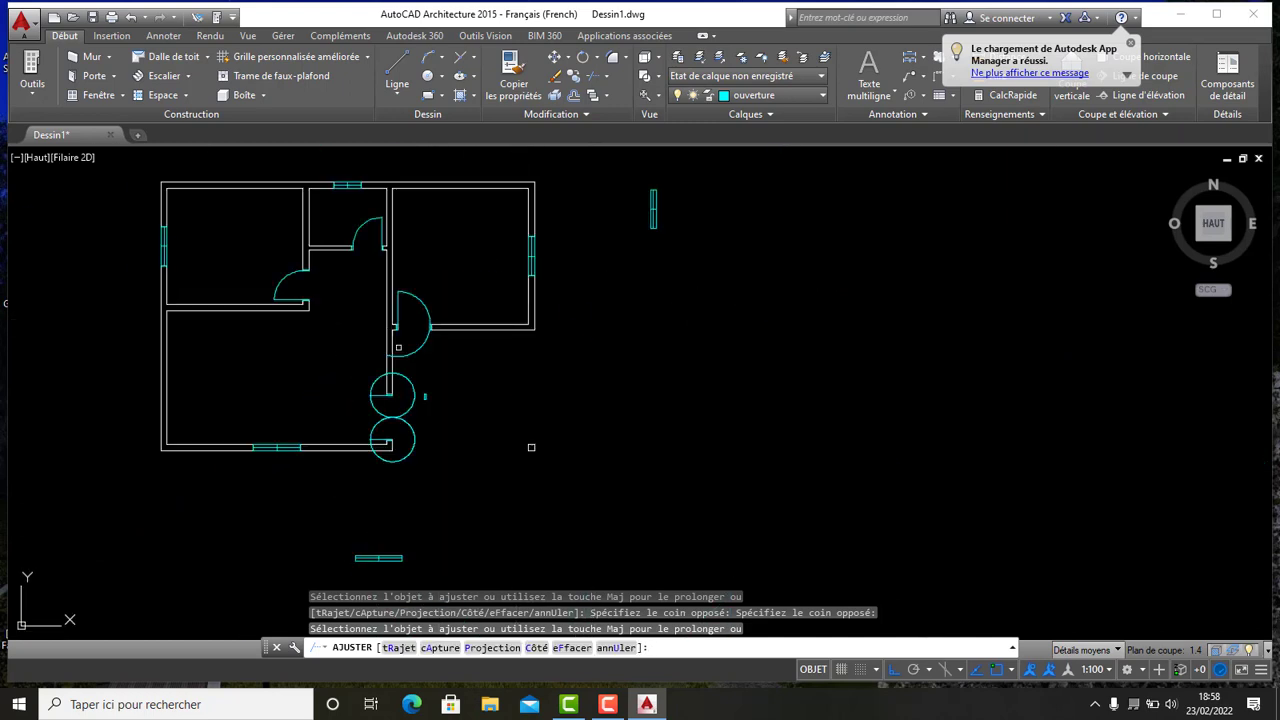
- Trim the upper swing circle of the lower double door back to a quarter arc against the wall opening
scroll(396, 350, "up", 14)
scroll(324, 430, "down", 8)
middle_click_drag(307, 454, 314, 357)
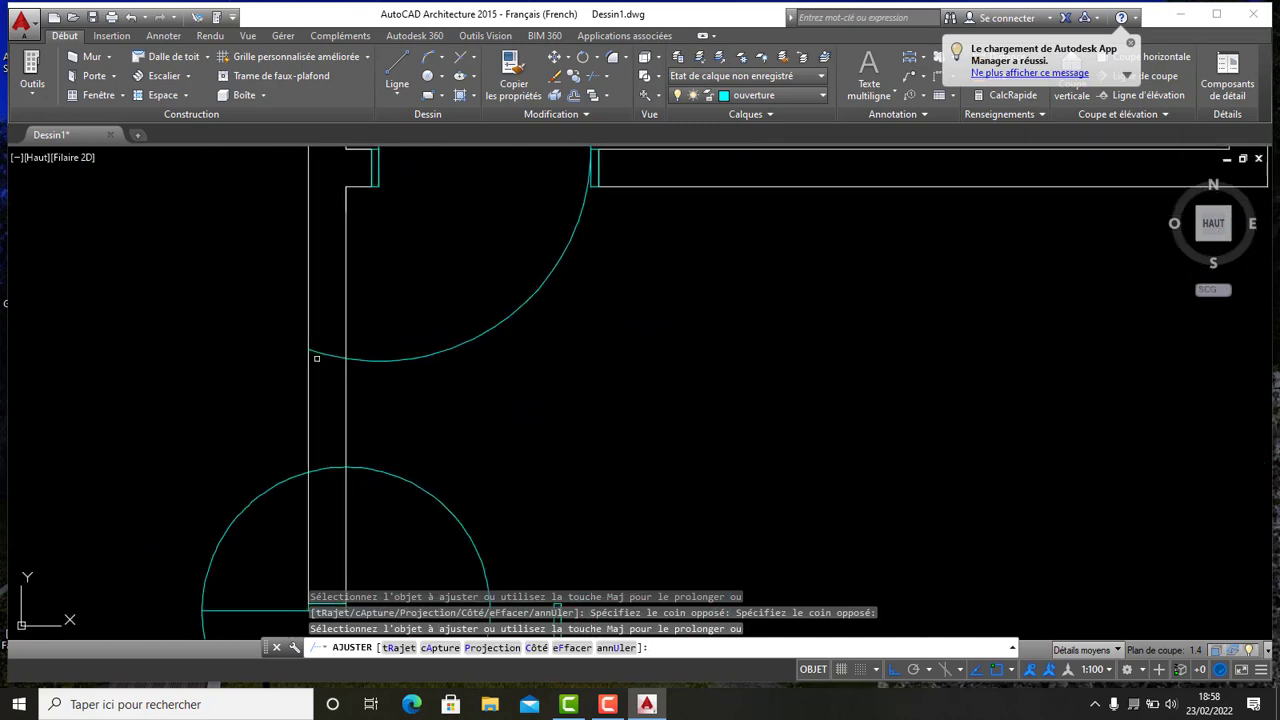
scroll(314, 362, "up", 8)
left_click(371, 391)
left_click(371, 261)
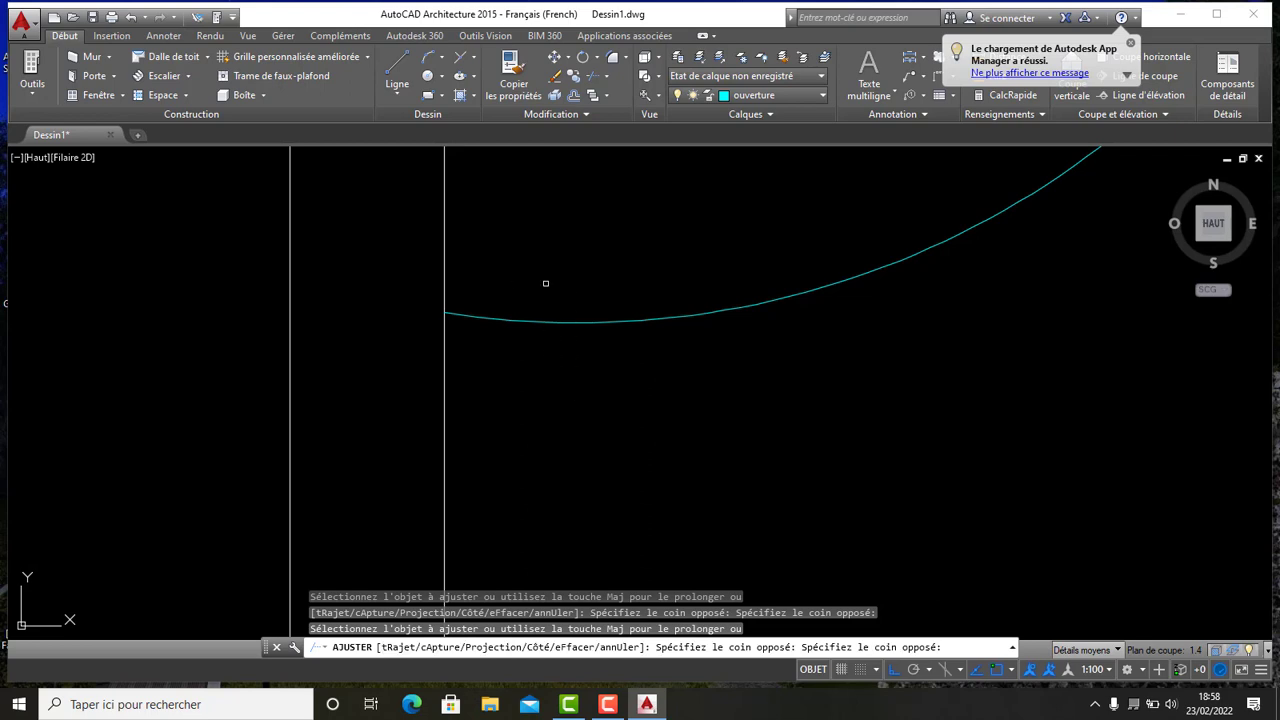
scroll(546, 300, "down", 8)
left_click(592, 267)
left_click(612, 301)
scroll(615, 313, "down", 4)
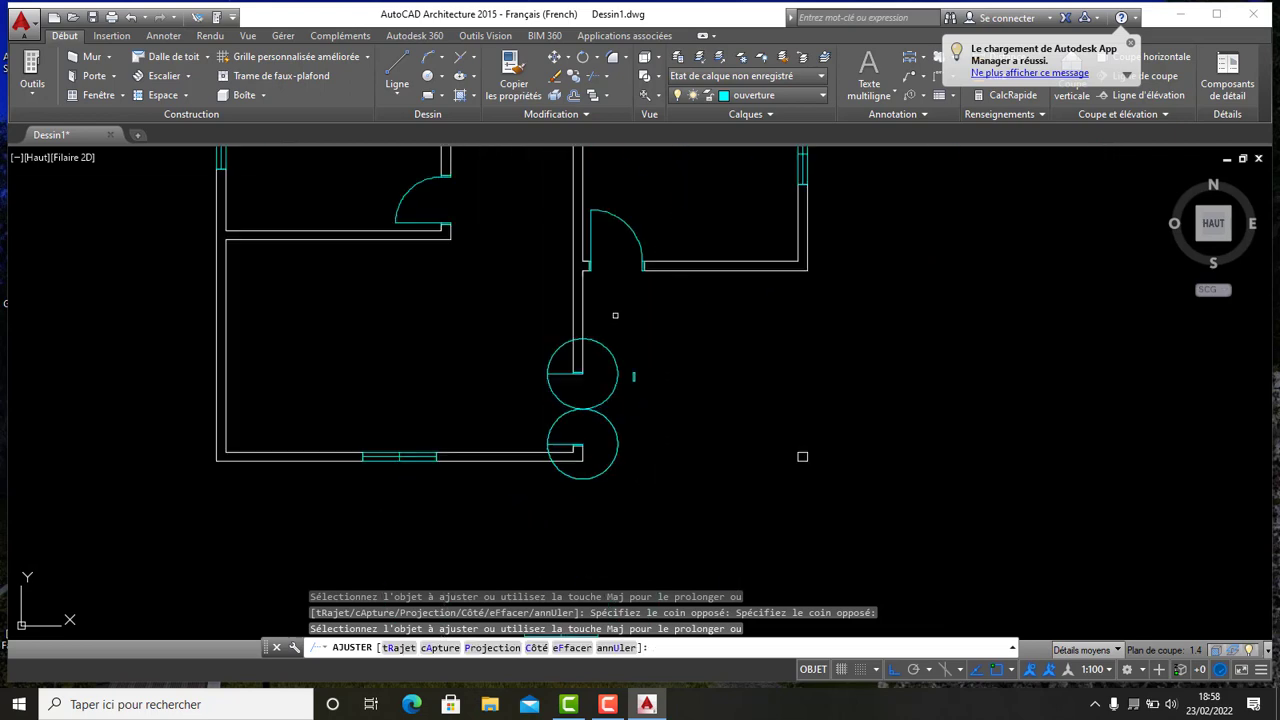
scroll(560, 342, "up", 6)
middle_click_drag(542, 426, 501, 305)
scroll(502, 271, "up", 6)
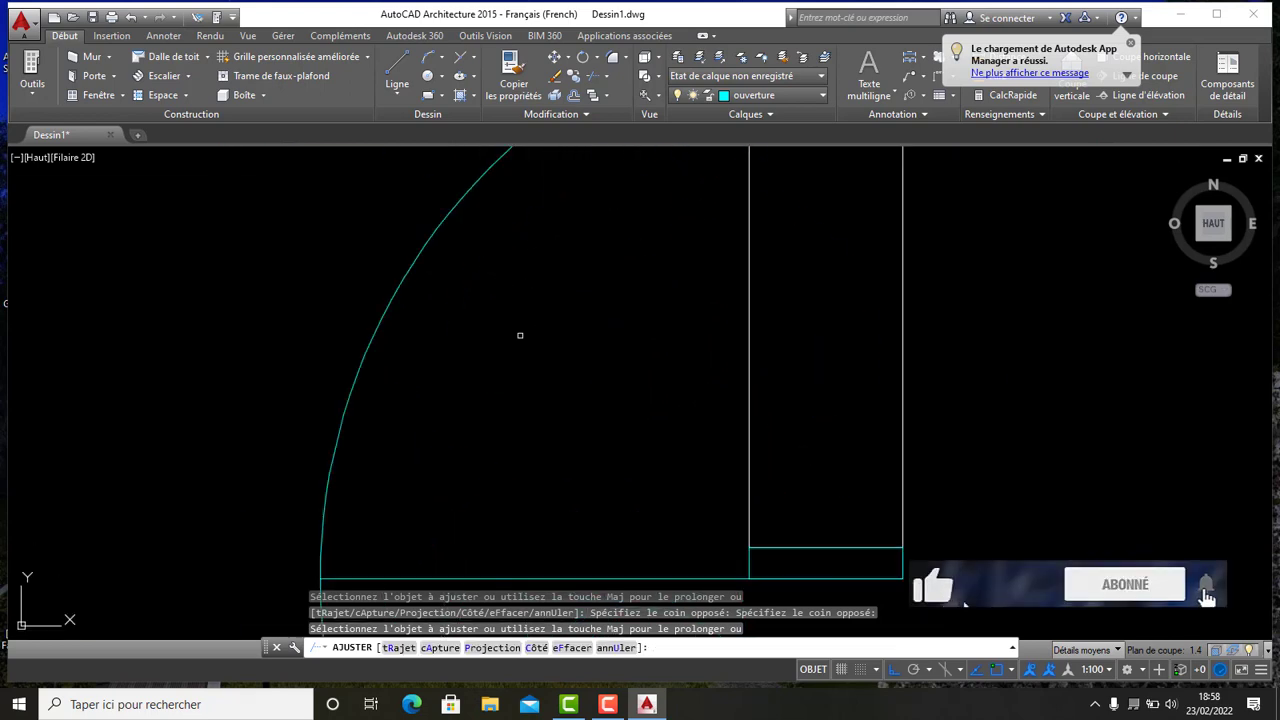
left_click(521, 337)
left_click(332, 203)
scroll(390, 292, "down", 8)
scroll(454, 260, "up", 7)
left_click(434, 451)
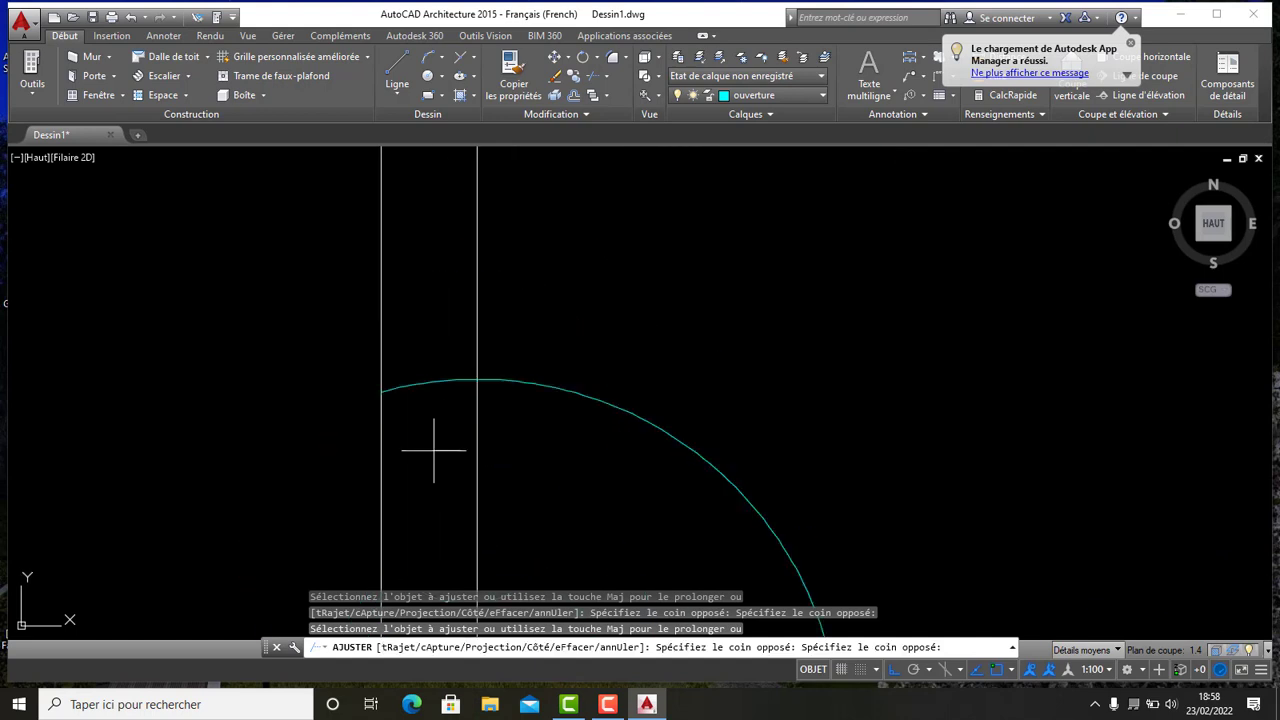
left_click(423, 386)
scroll(470, 400, "down", 5)
left_click(484, 403)
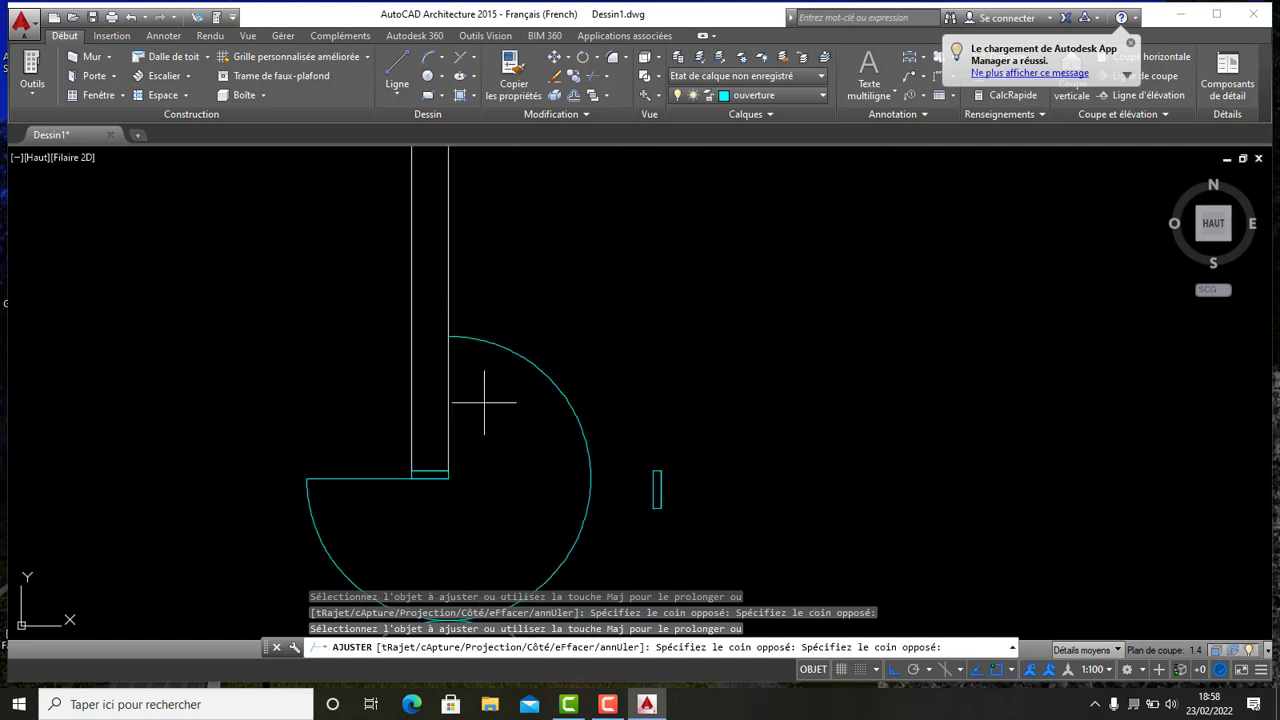
left_click(578, 342)
- Trim the lower swing circle of the double door to a quarter arc, completing the double-leaf swing
scroll(571, 388, "down", 5)
scroll(560, 387, "up", 5)
scroll(561, 387, "up", 6)
left_click(443, 386)
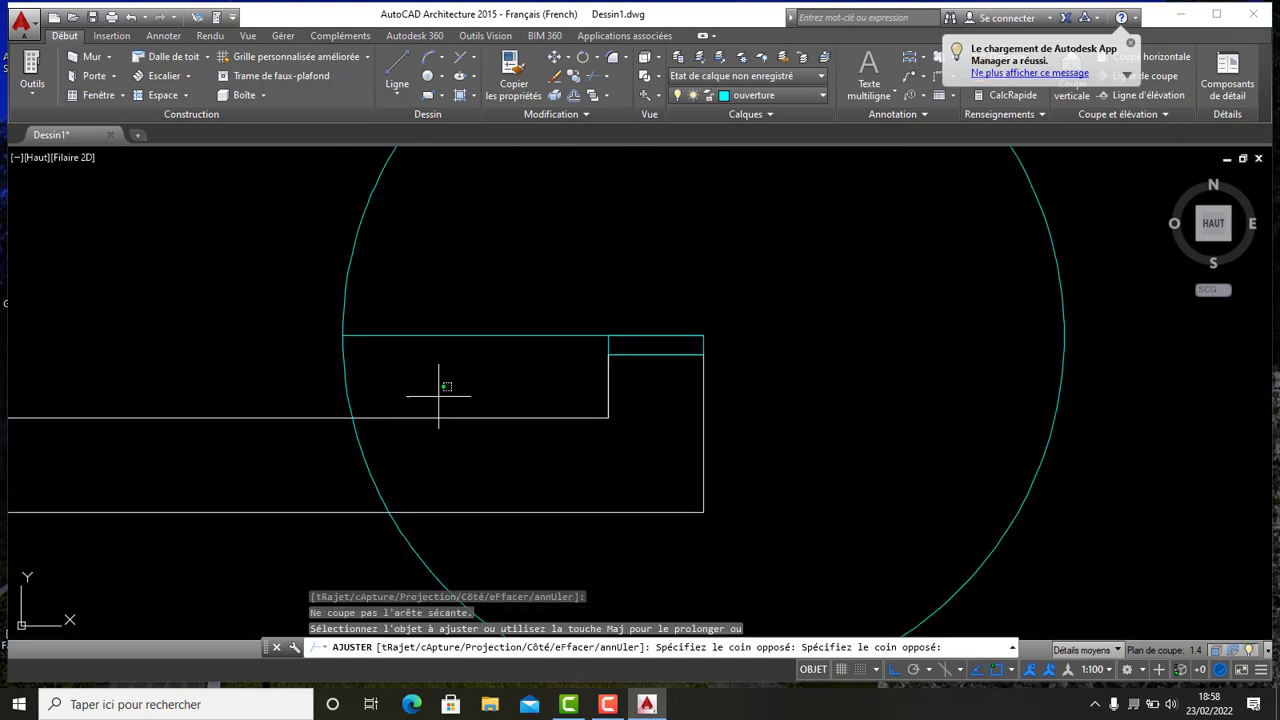
left_click(240, 335)
scroll(449, 358, "down", 4)
scroll(432, 415, "up", 6)
left_click(440, 408)
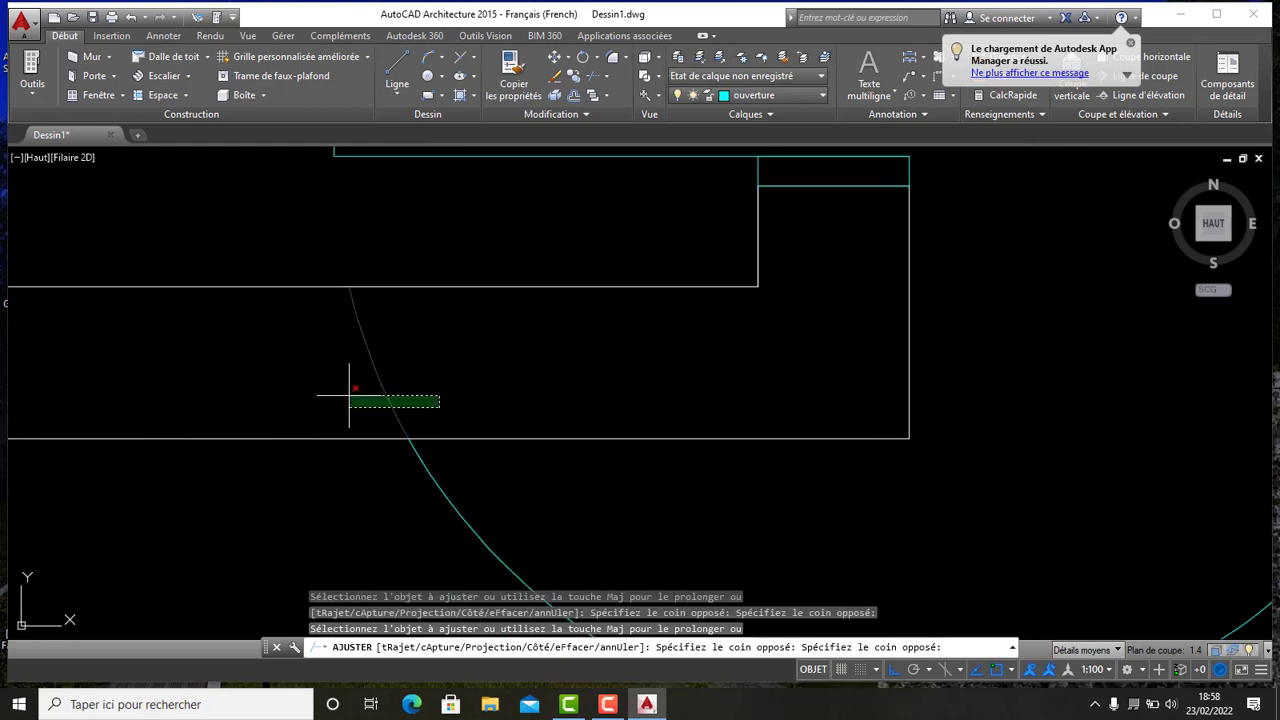
left_click(349, 395)
scroll(373, 392, "down", 6)
left_click(468, 438)
left_click(540, 510)
scroll(560, 492, "down", 8)
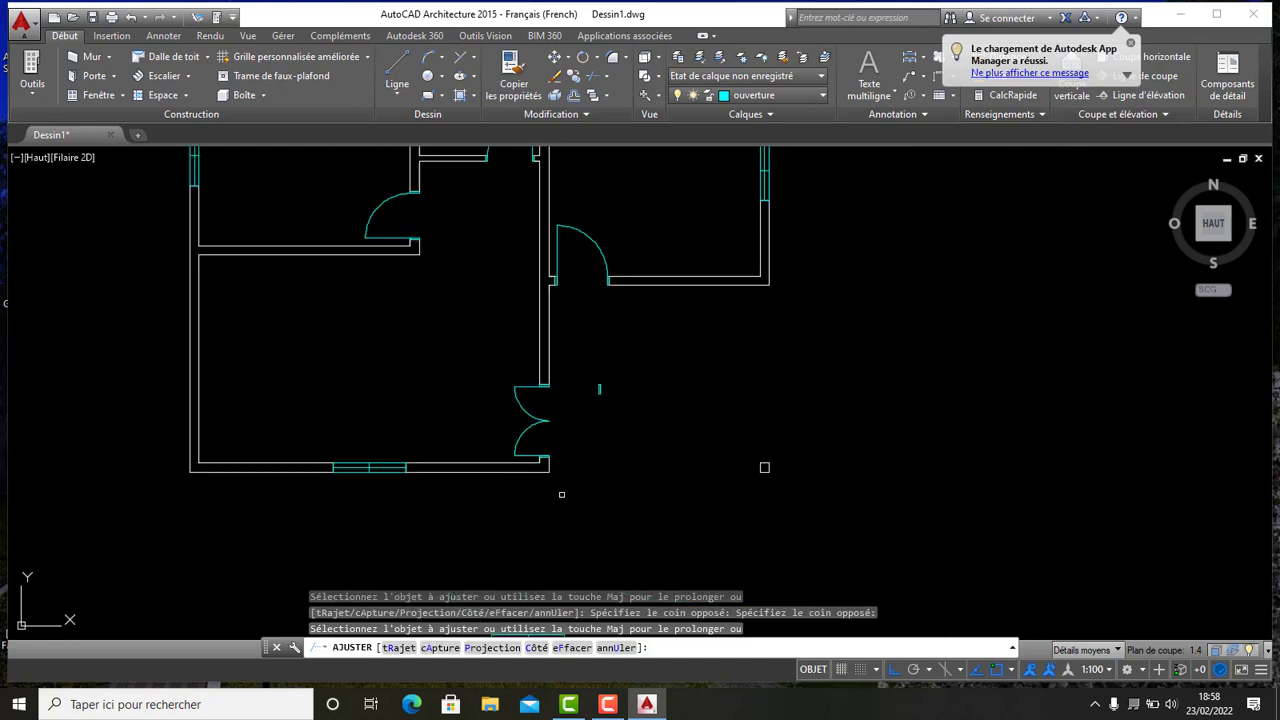
- Try to trim a leftover piece beside the lower double door
middle_click_drag(588, 369, 474, 385)
left_click(474, 385)
scroll(474, 385, "down", 5)
scroll(420, 355, "up", 5)
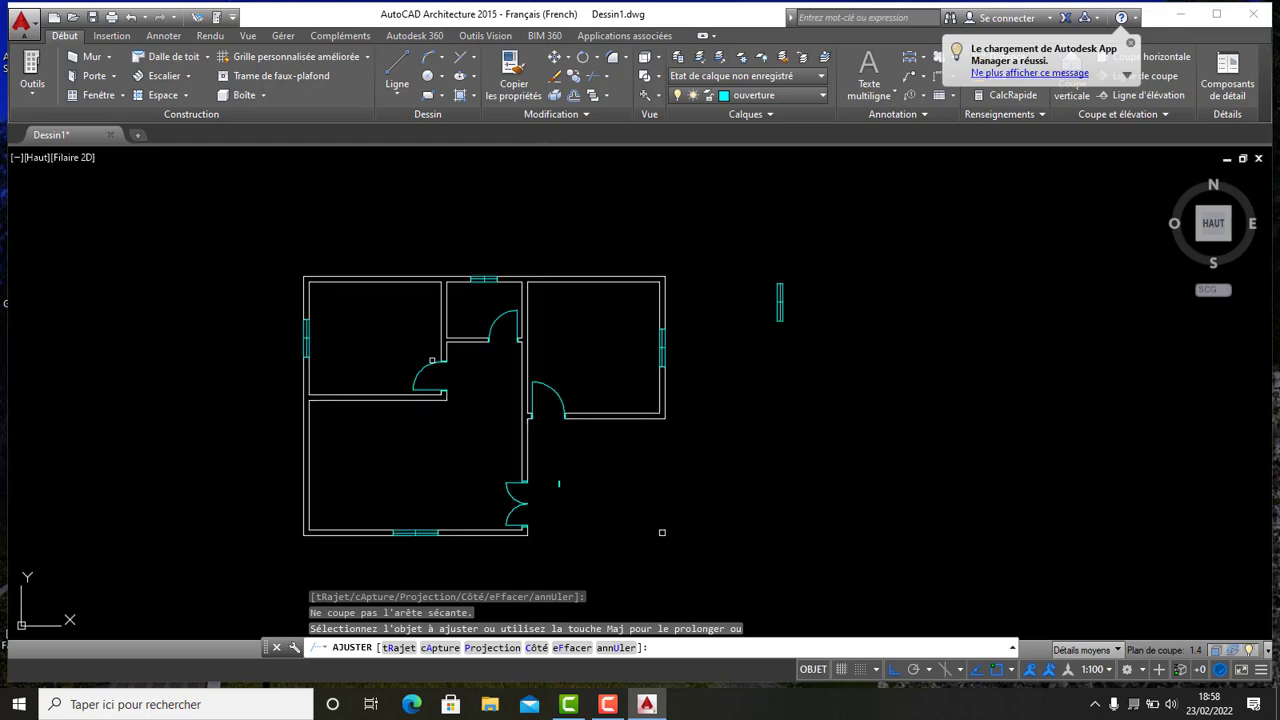
scroll(465, 416, "down", 5)
scroll(439, 442, "up", 5)
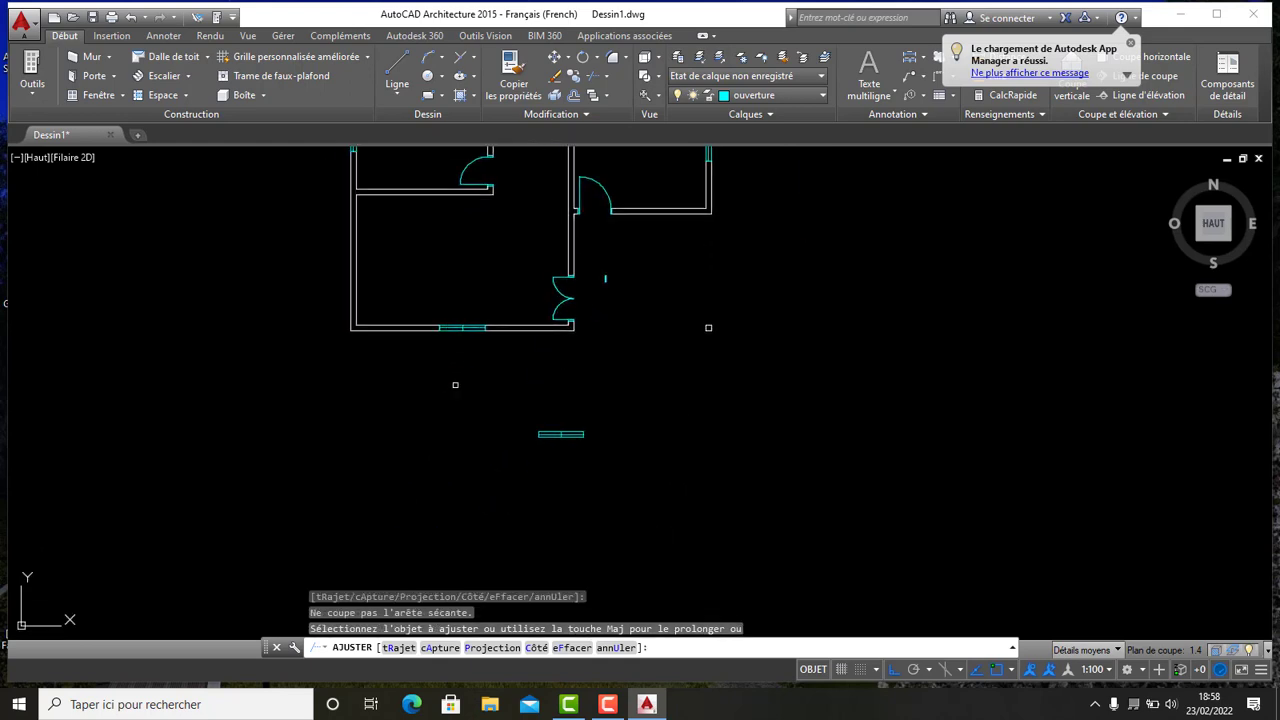
scroll(439, 442, "down", 5)
scroll(450, 425, "up", 5)
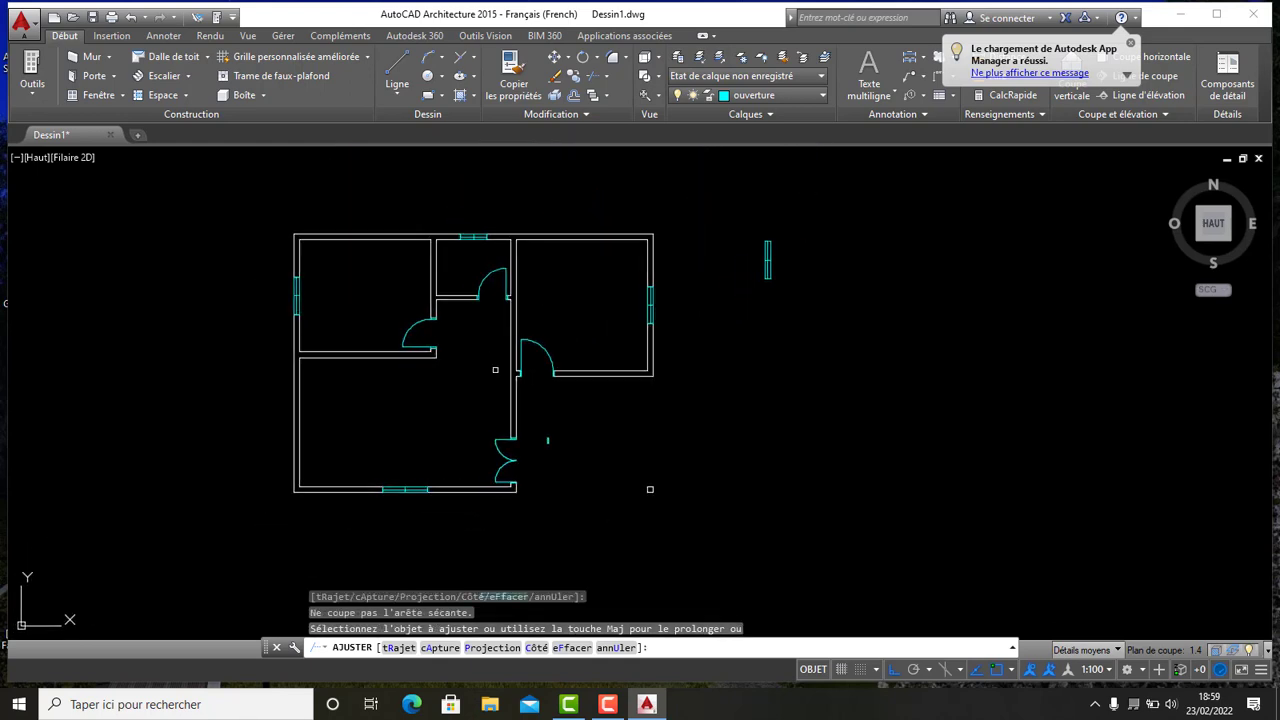